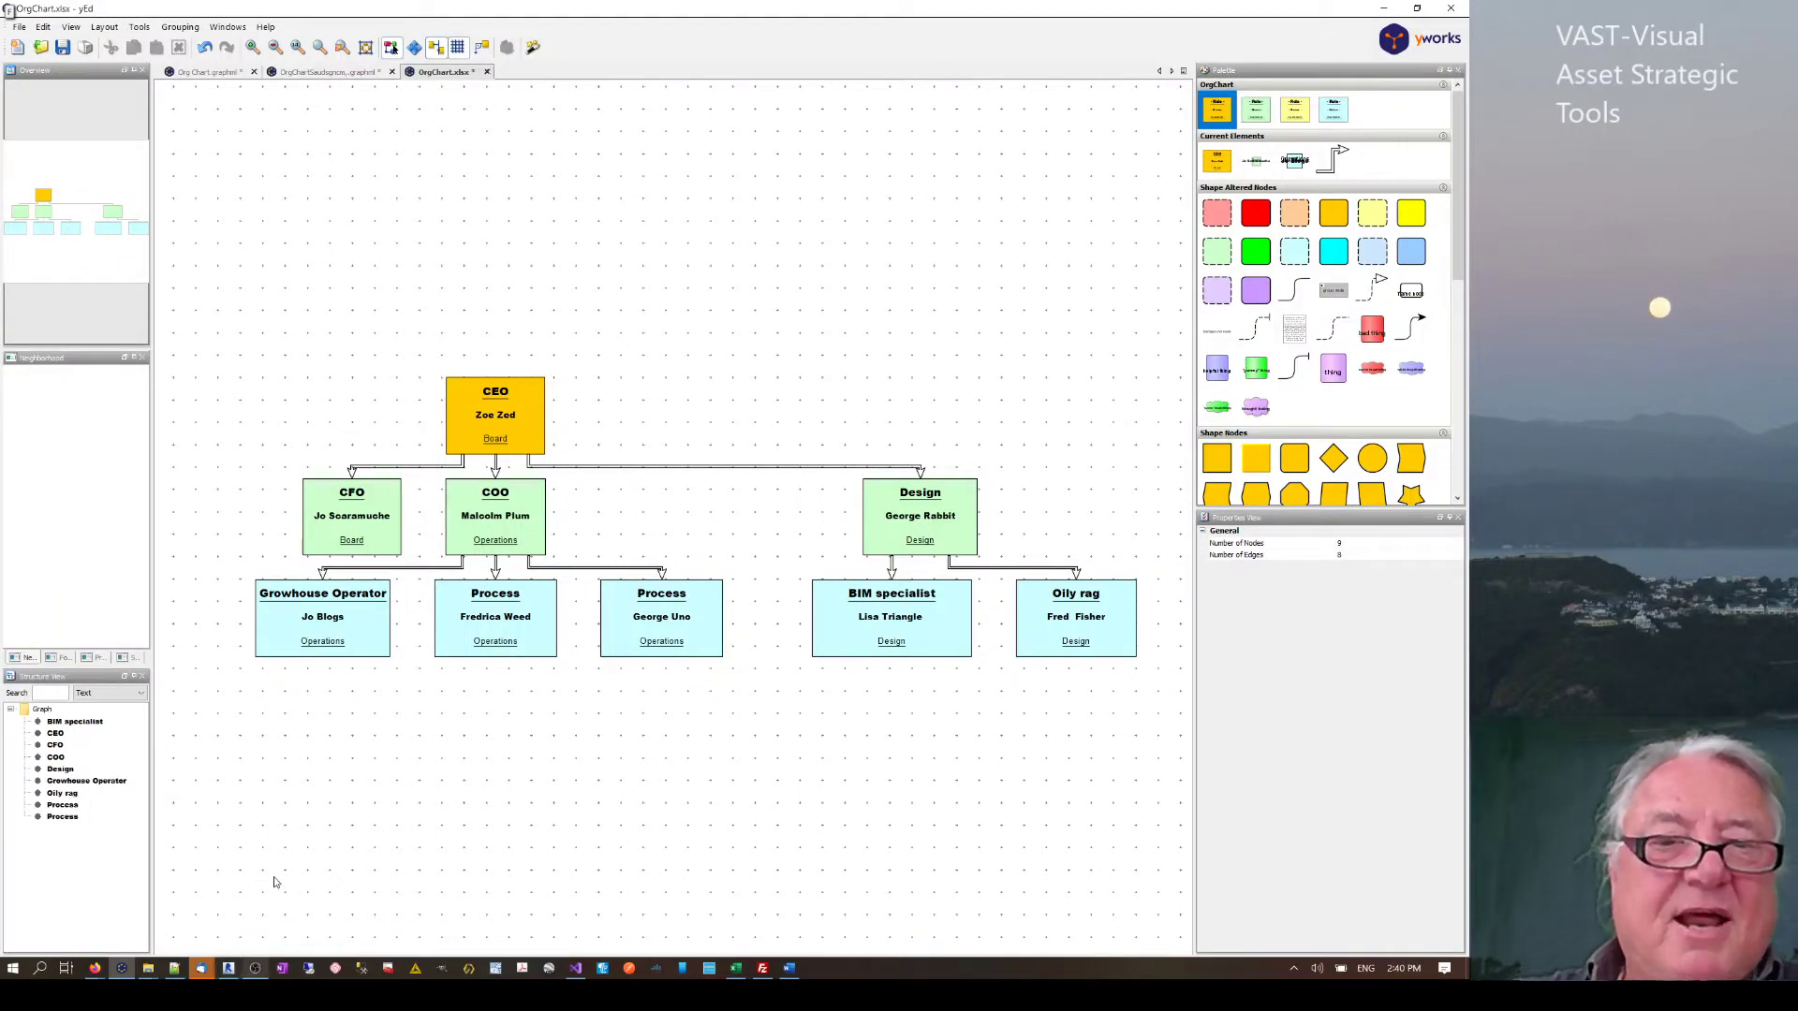
- Compare the org chart with the Excel workbook OrgChart that holds its node and edge lists
left_click(120, 971)
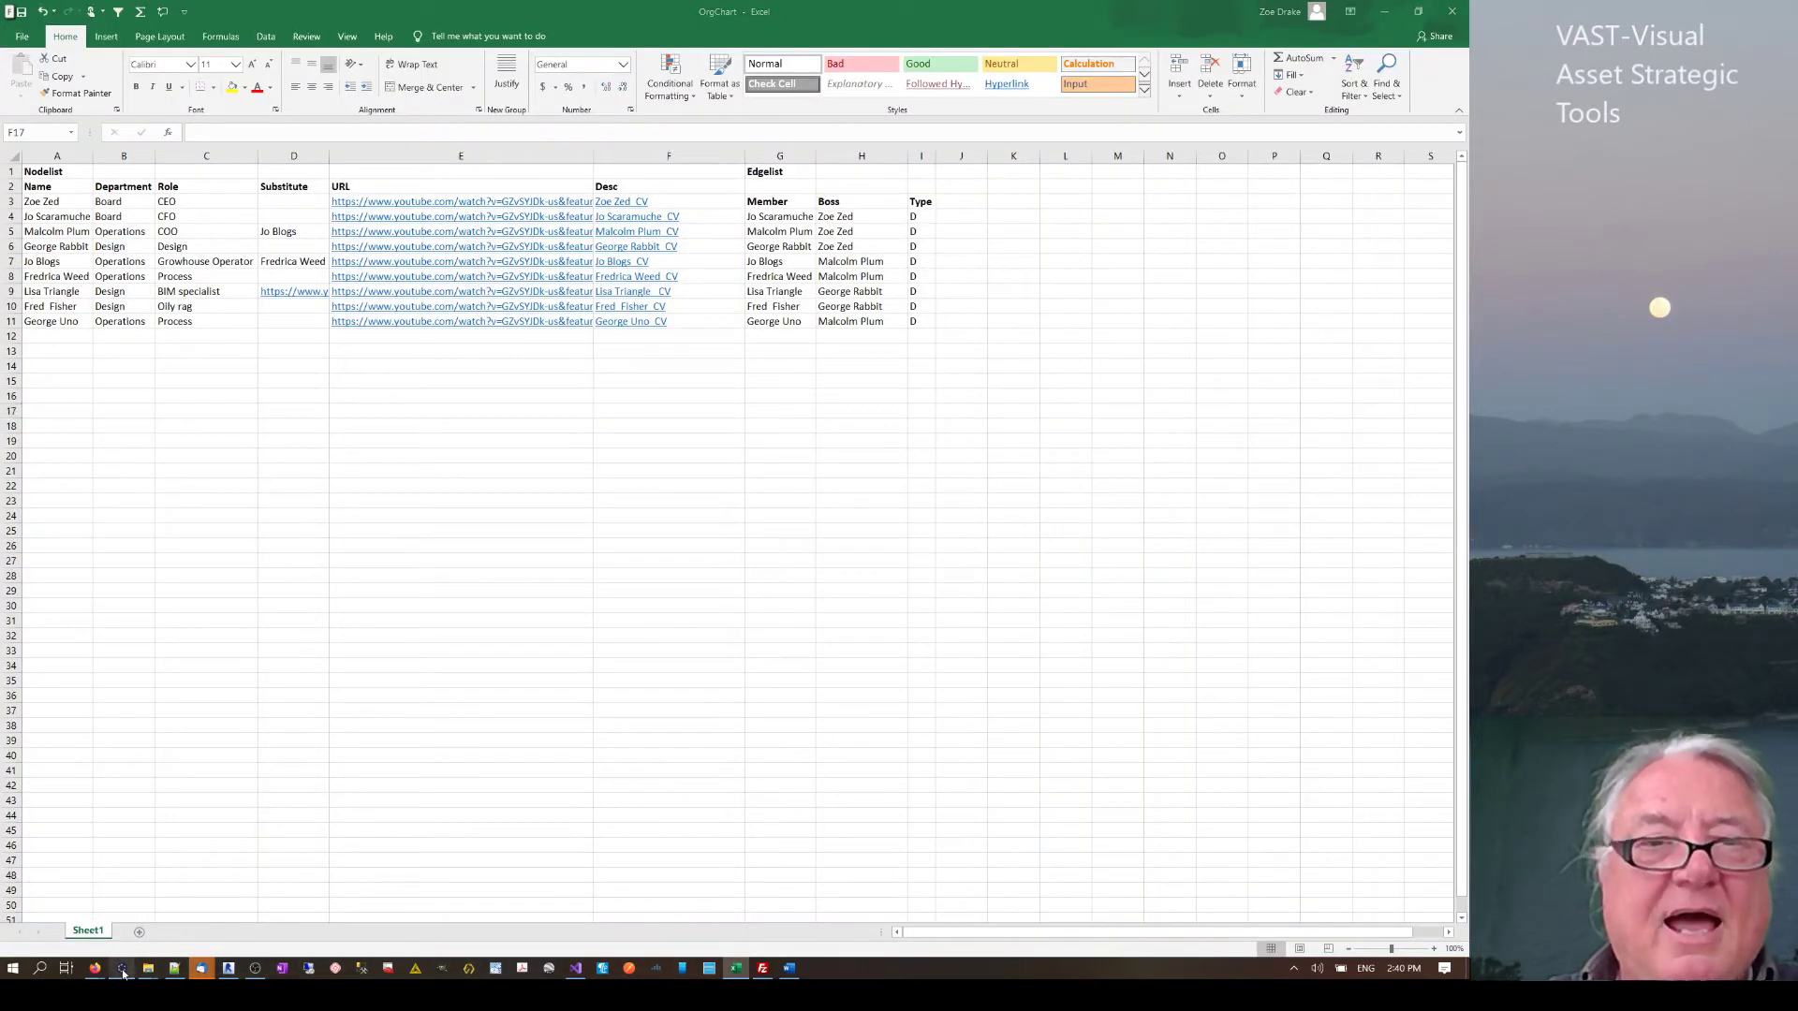
left_click(123, 971)
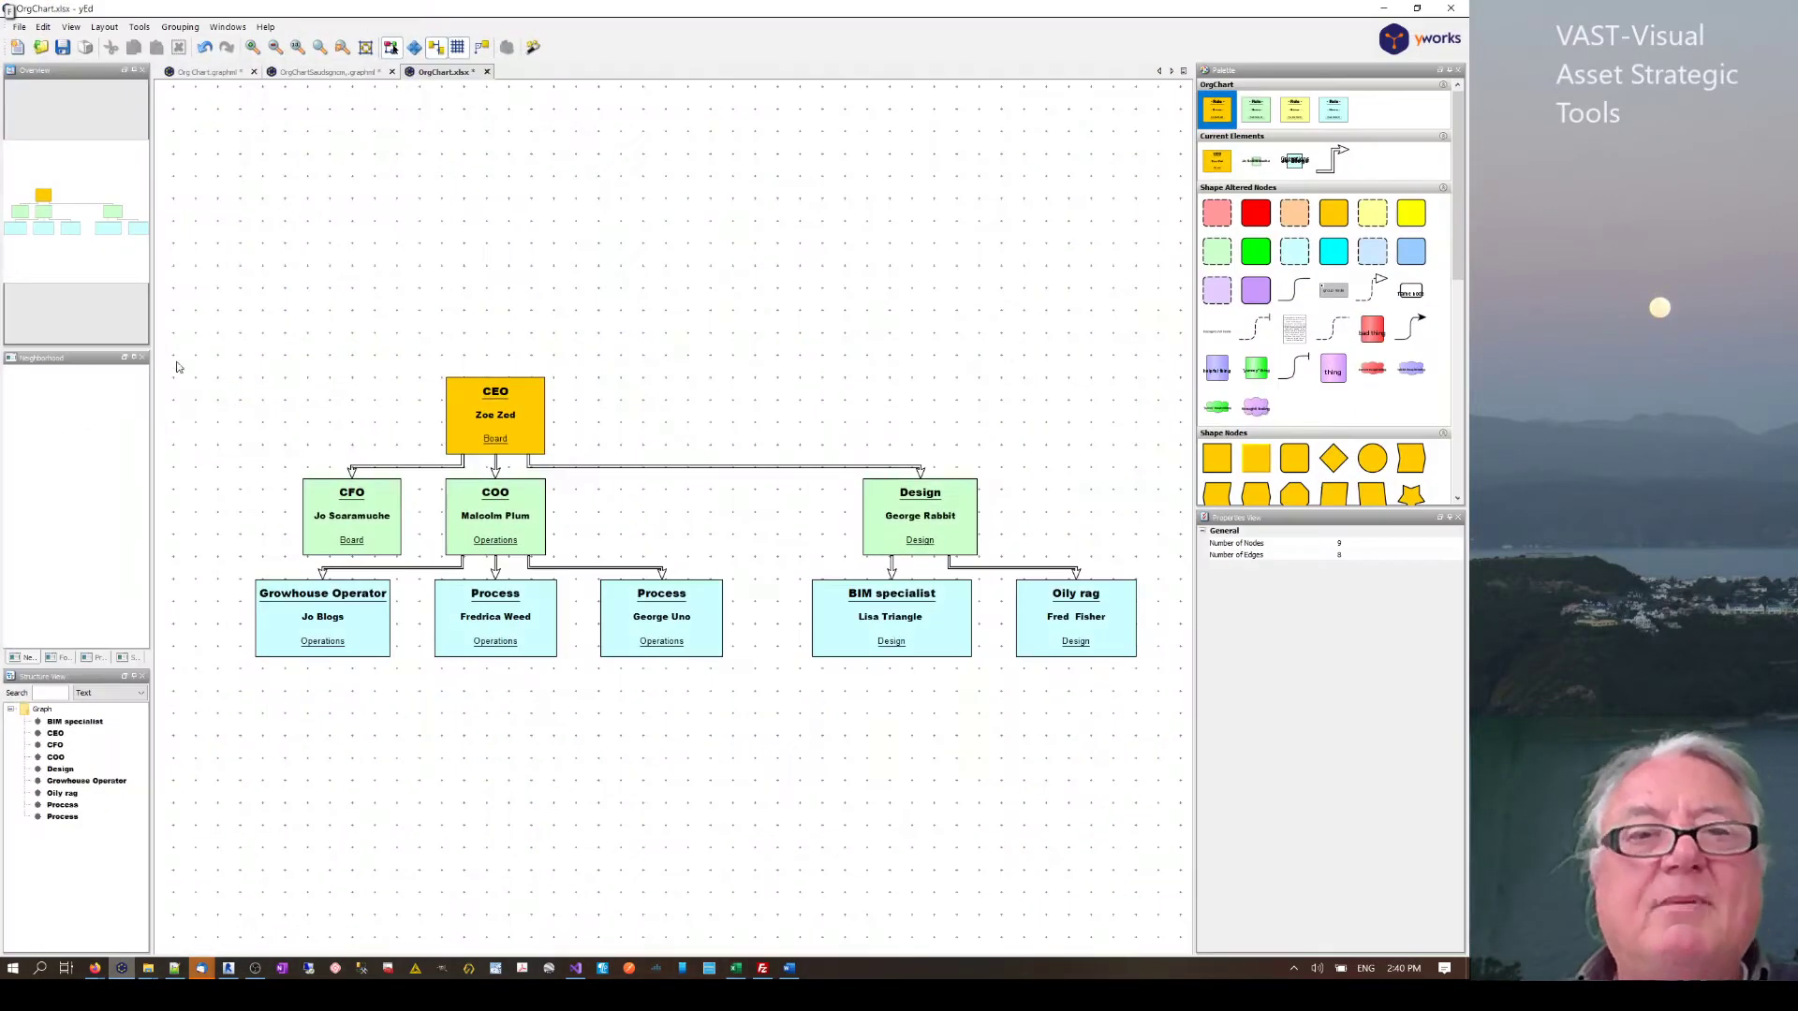
left_click(121, 970)
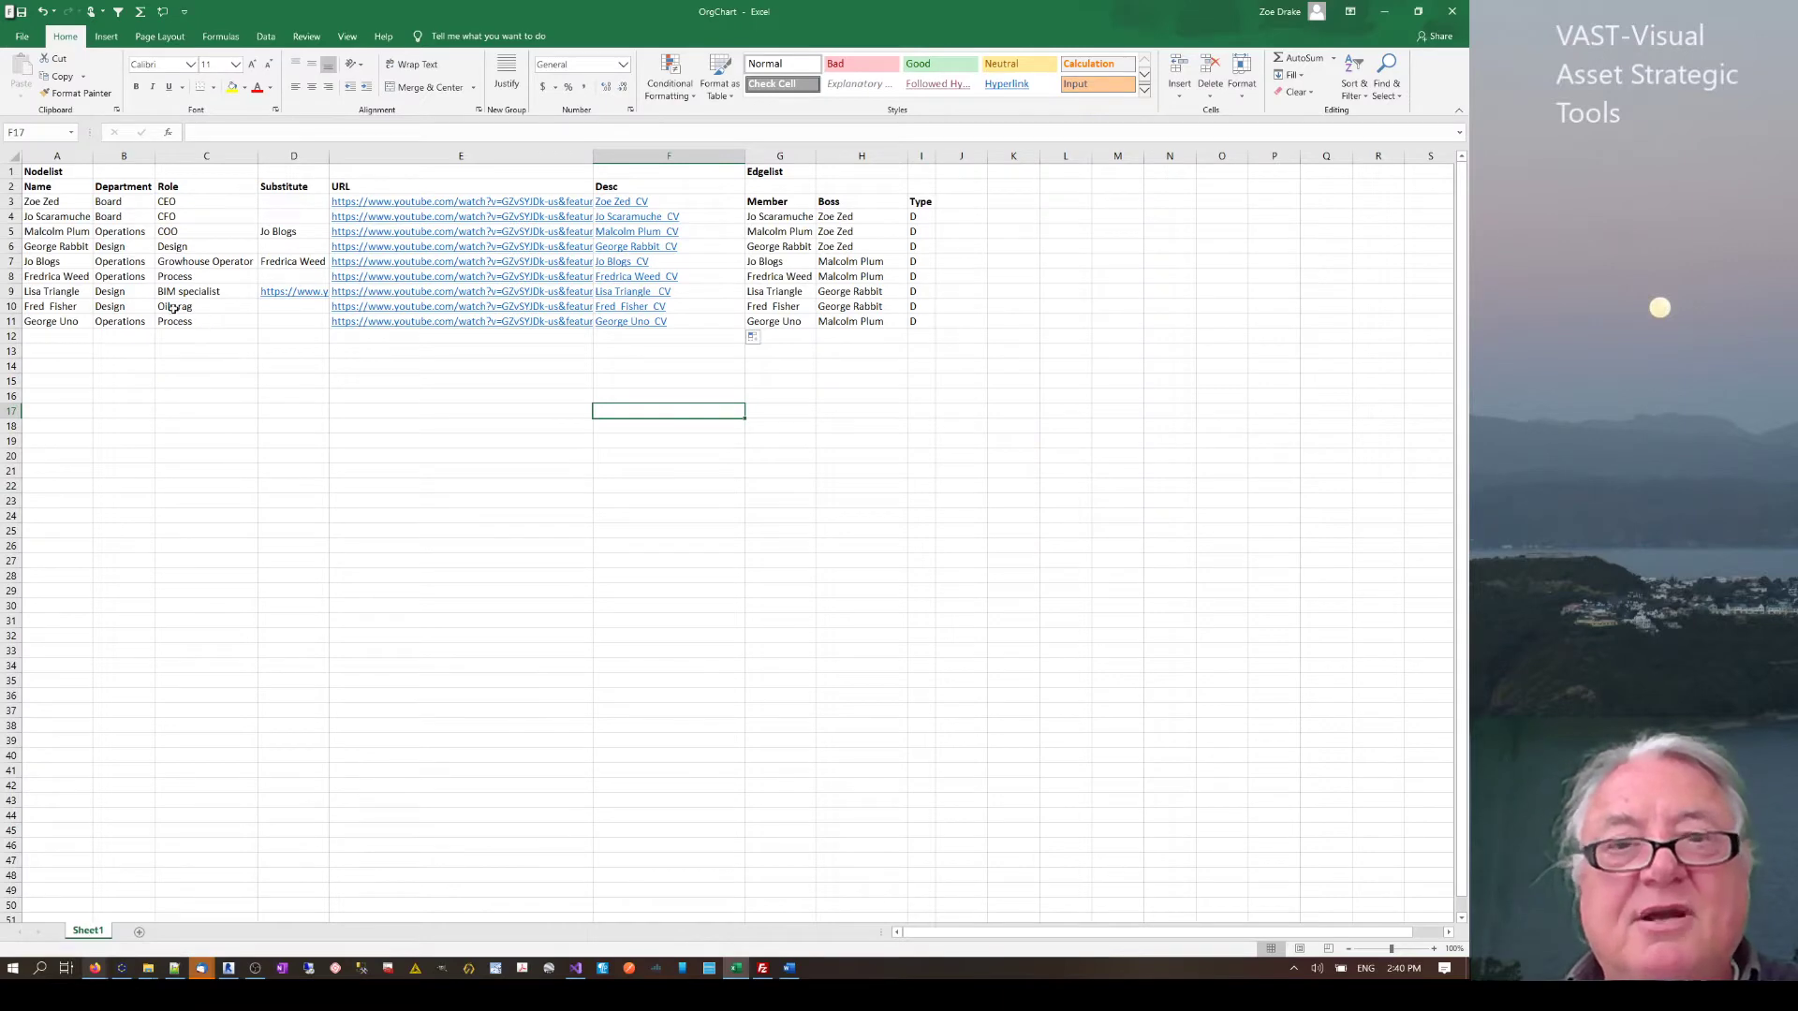
- Switch to Firefox and review the "Org charts with yED and spreadsheet data" video page and the yWorks downloads page
mouse_move(92, 970)
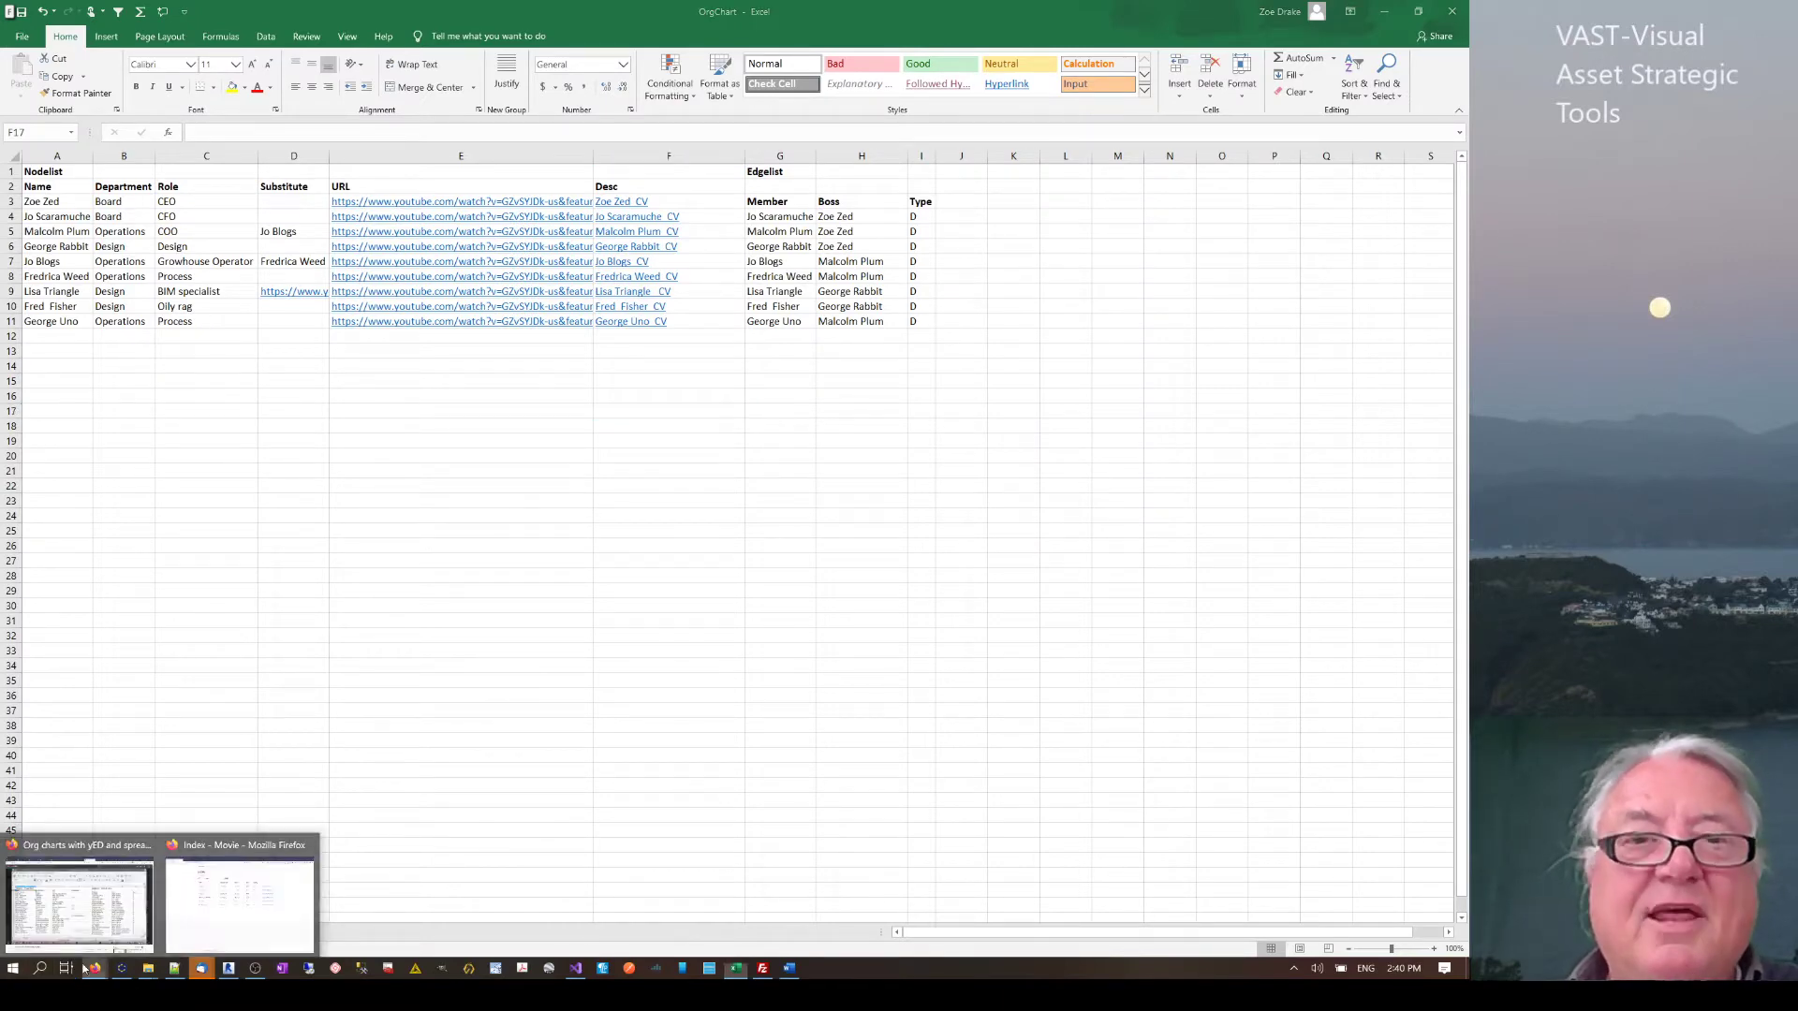
left_click(23, 916)
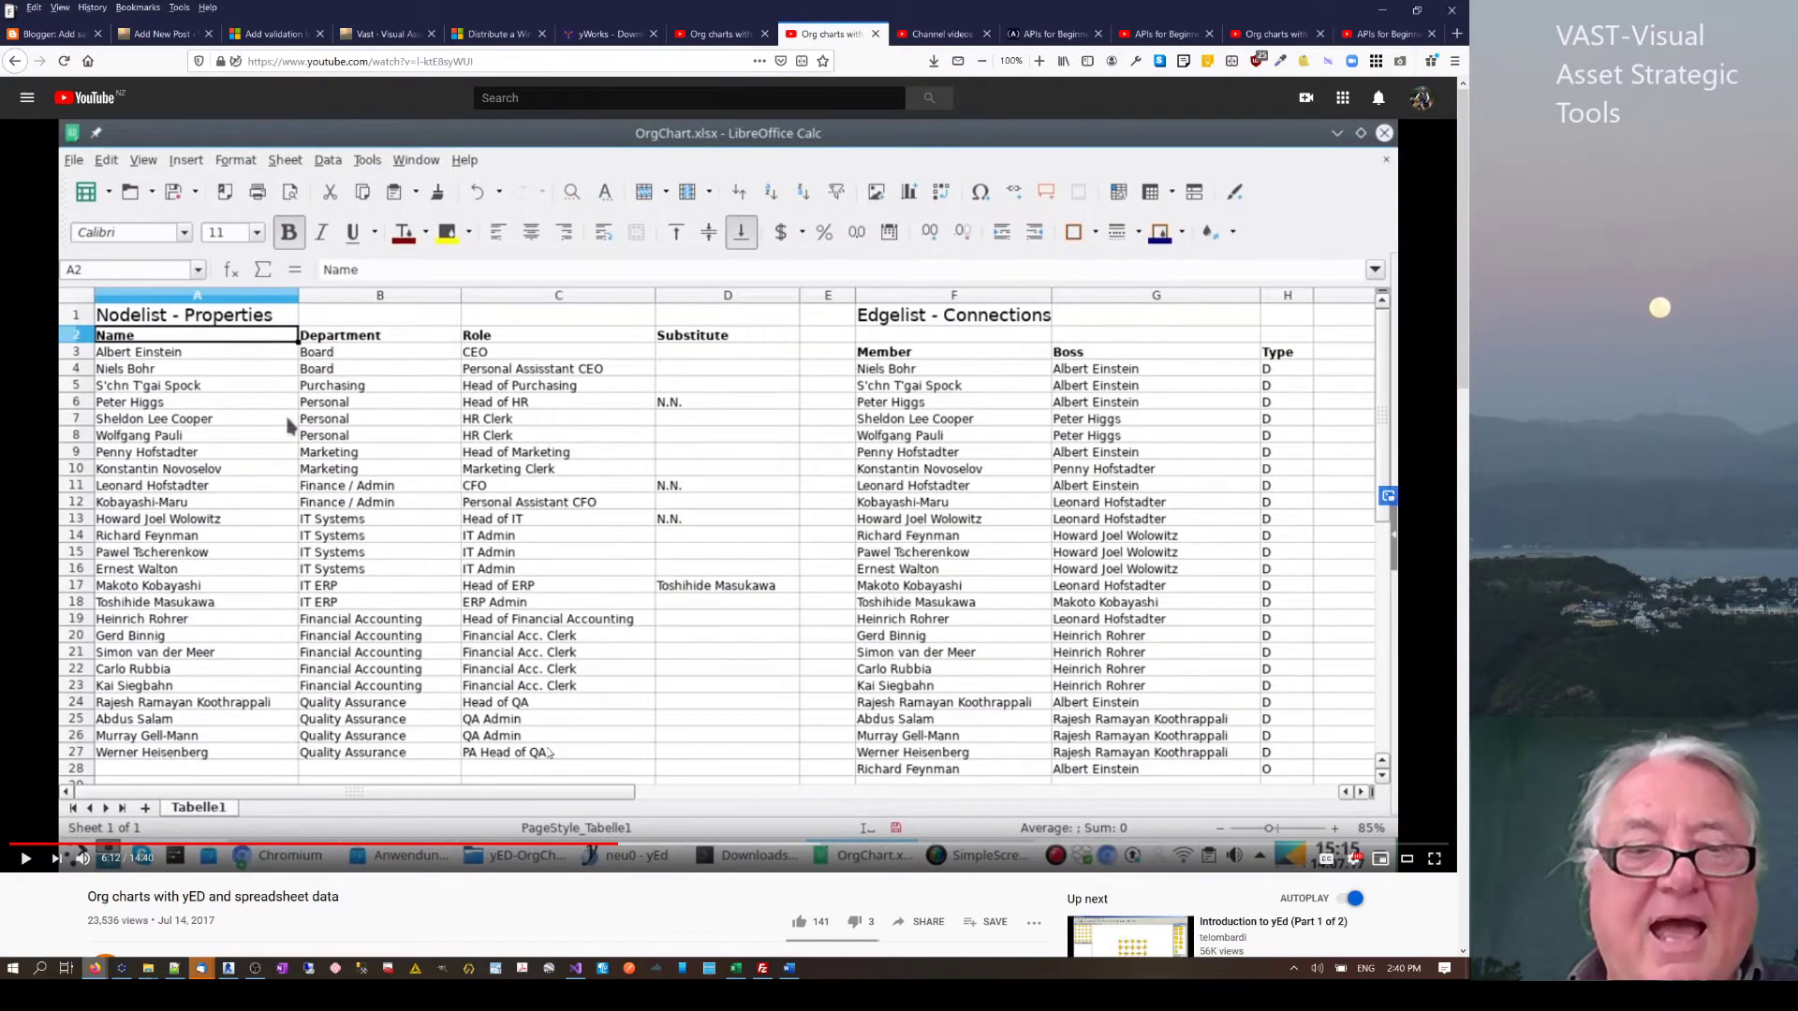
scroll(497, 772, "down", 2)
scroll(489, 669, "down", 1)
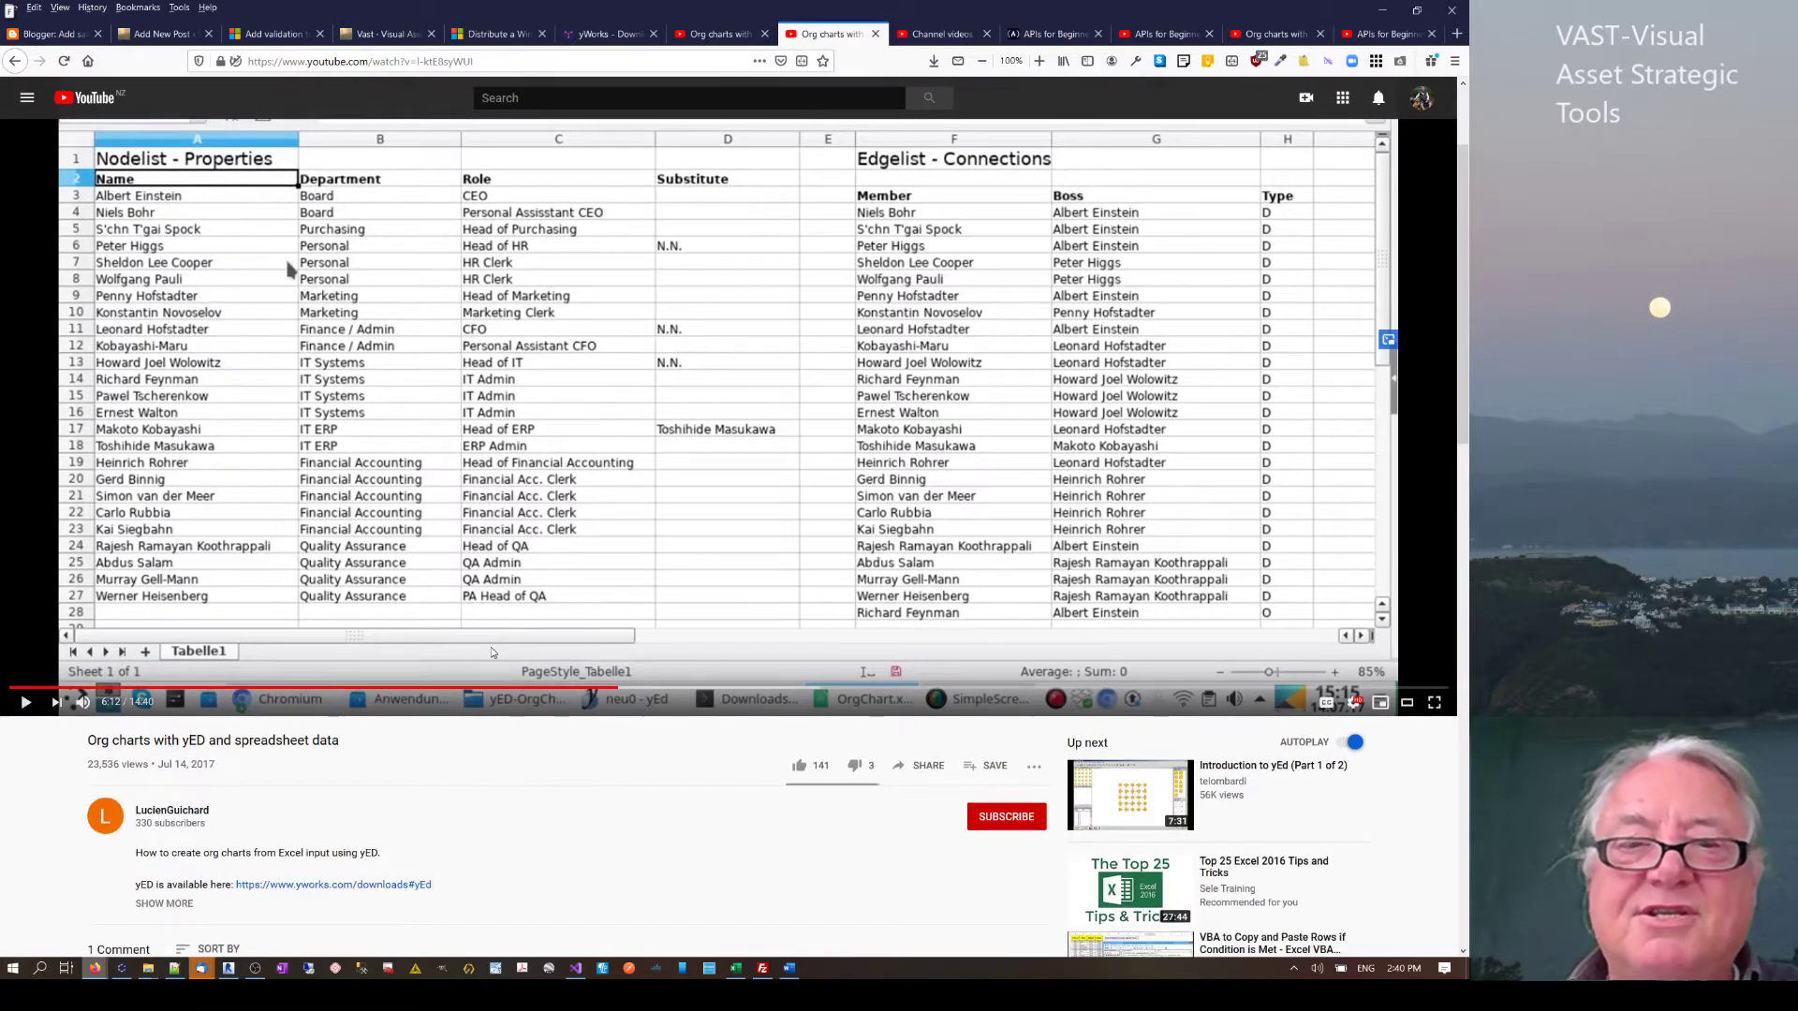
scroll(492, 653, "down", 2)
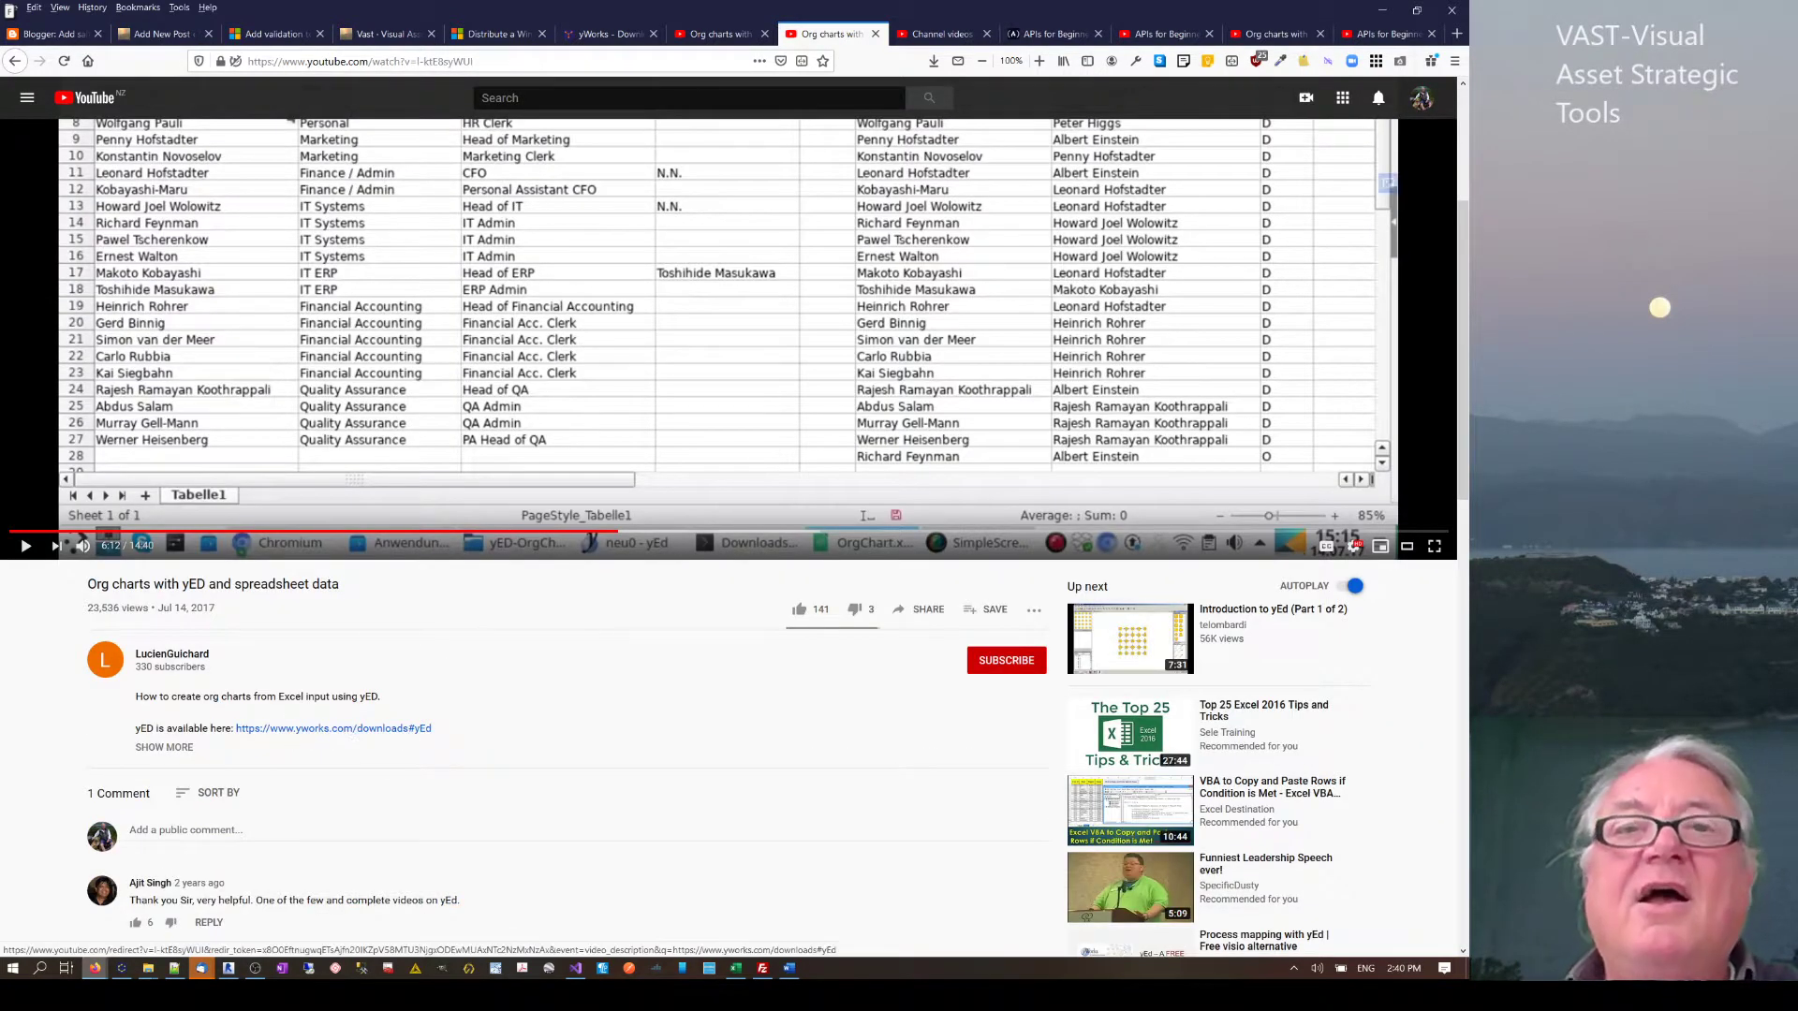
left_click(607, 34)
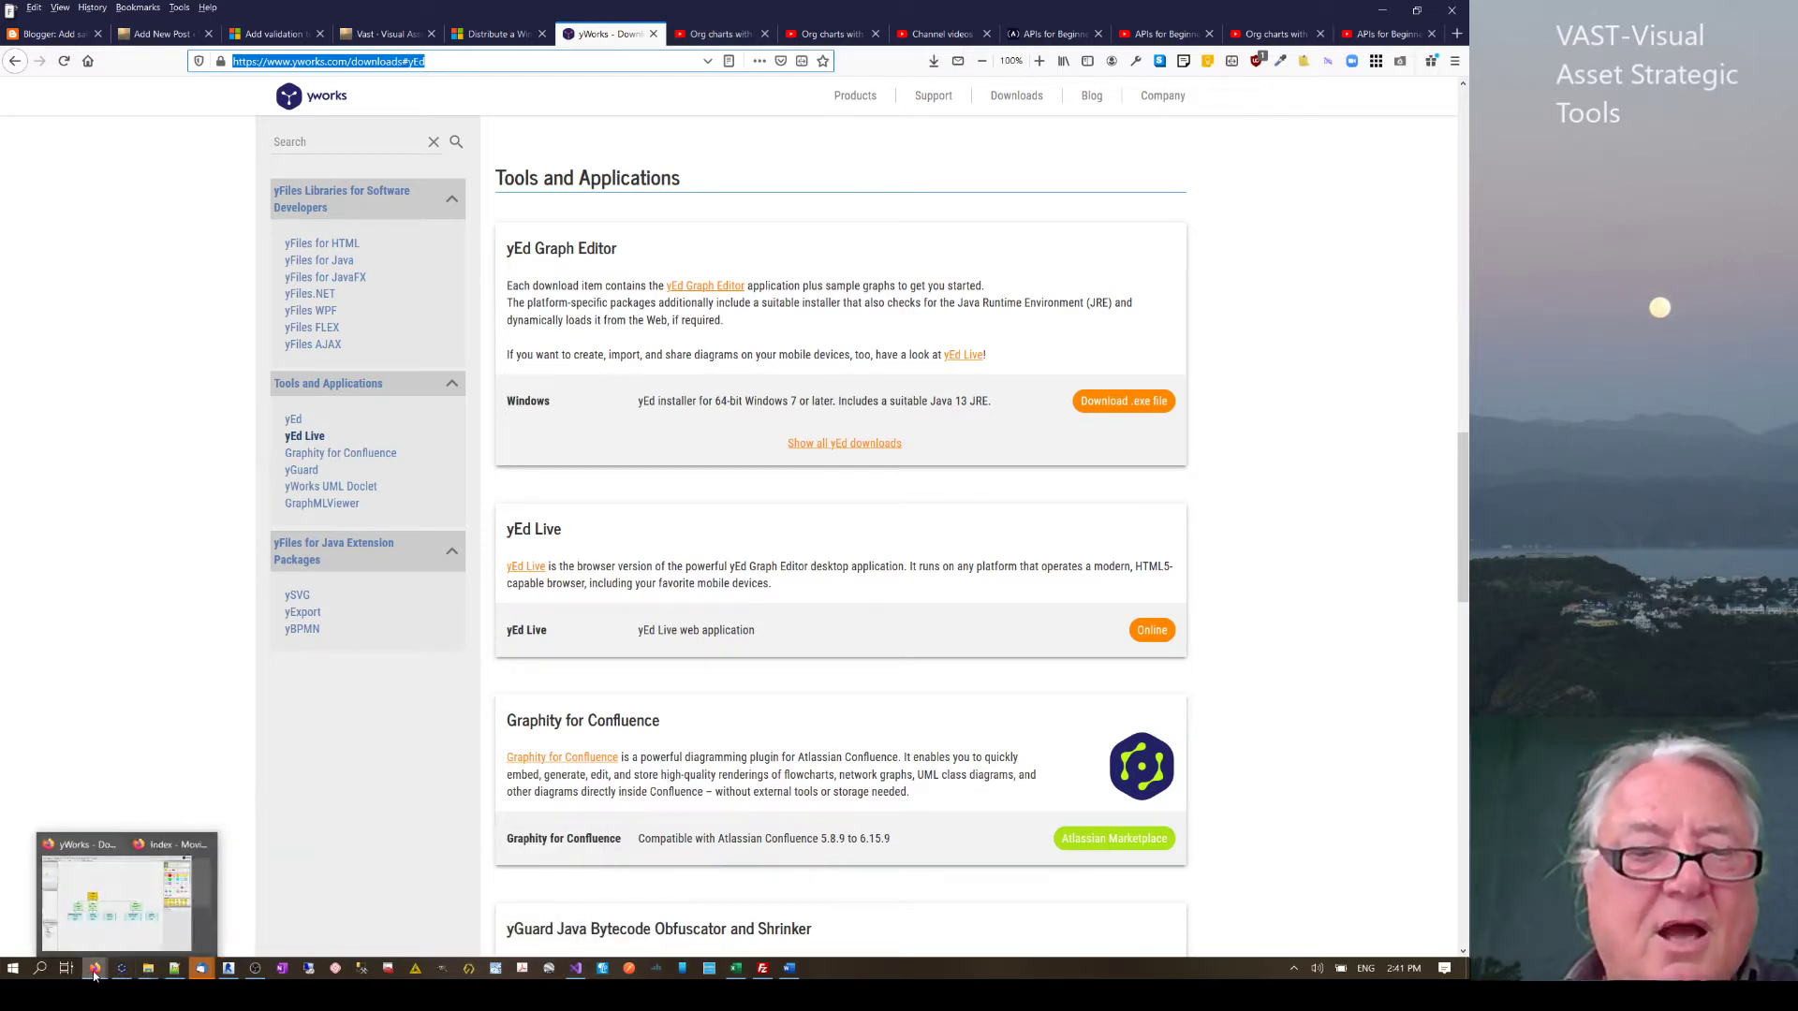
mouse_move(95, 974)
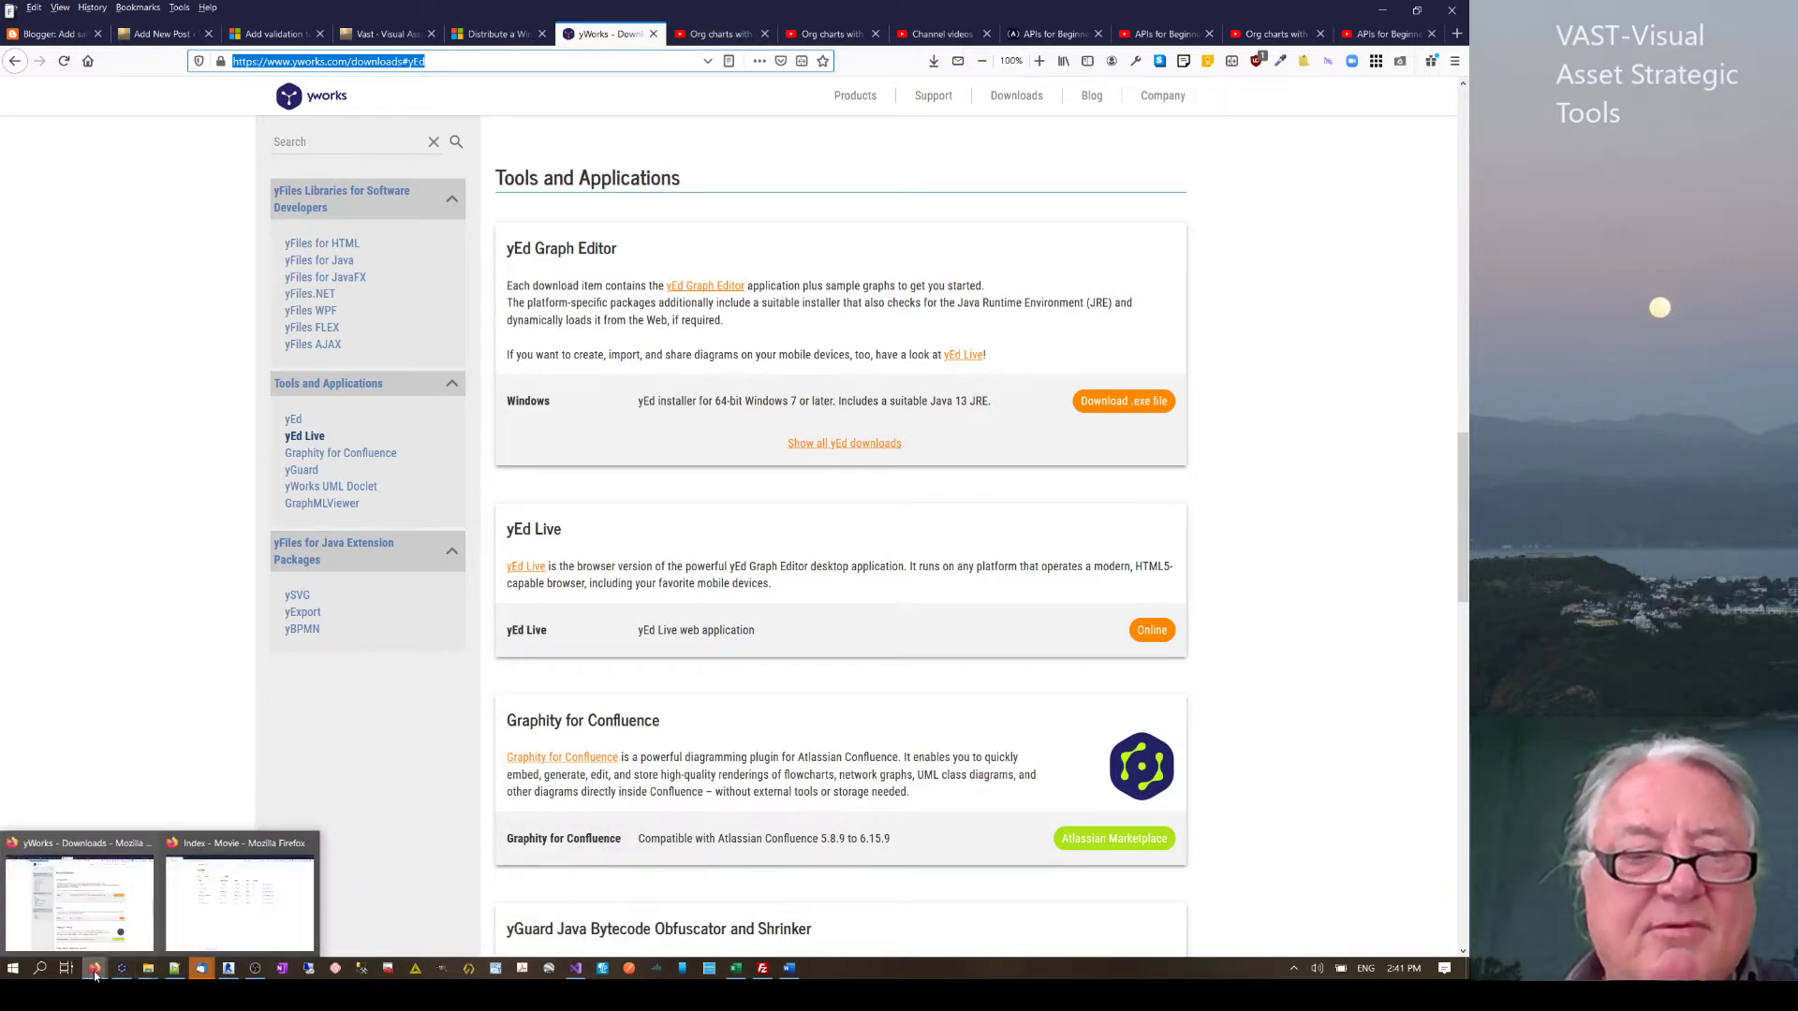
- Switch to yEd and start exporting the org chart as an HTML ImageMap file named OrgChart in the yEd folder
left_click(122, 968)
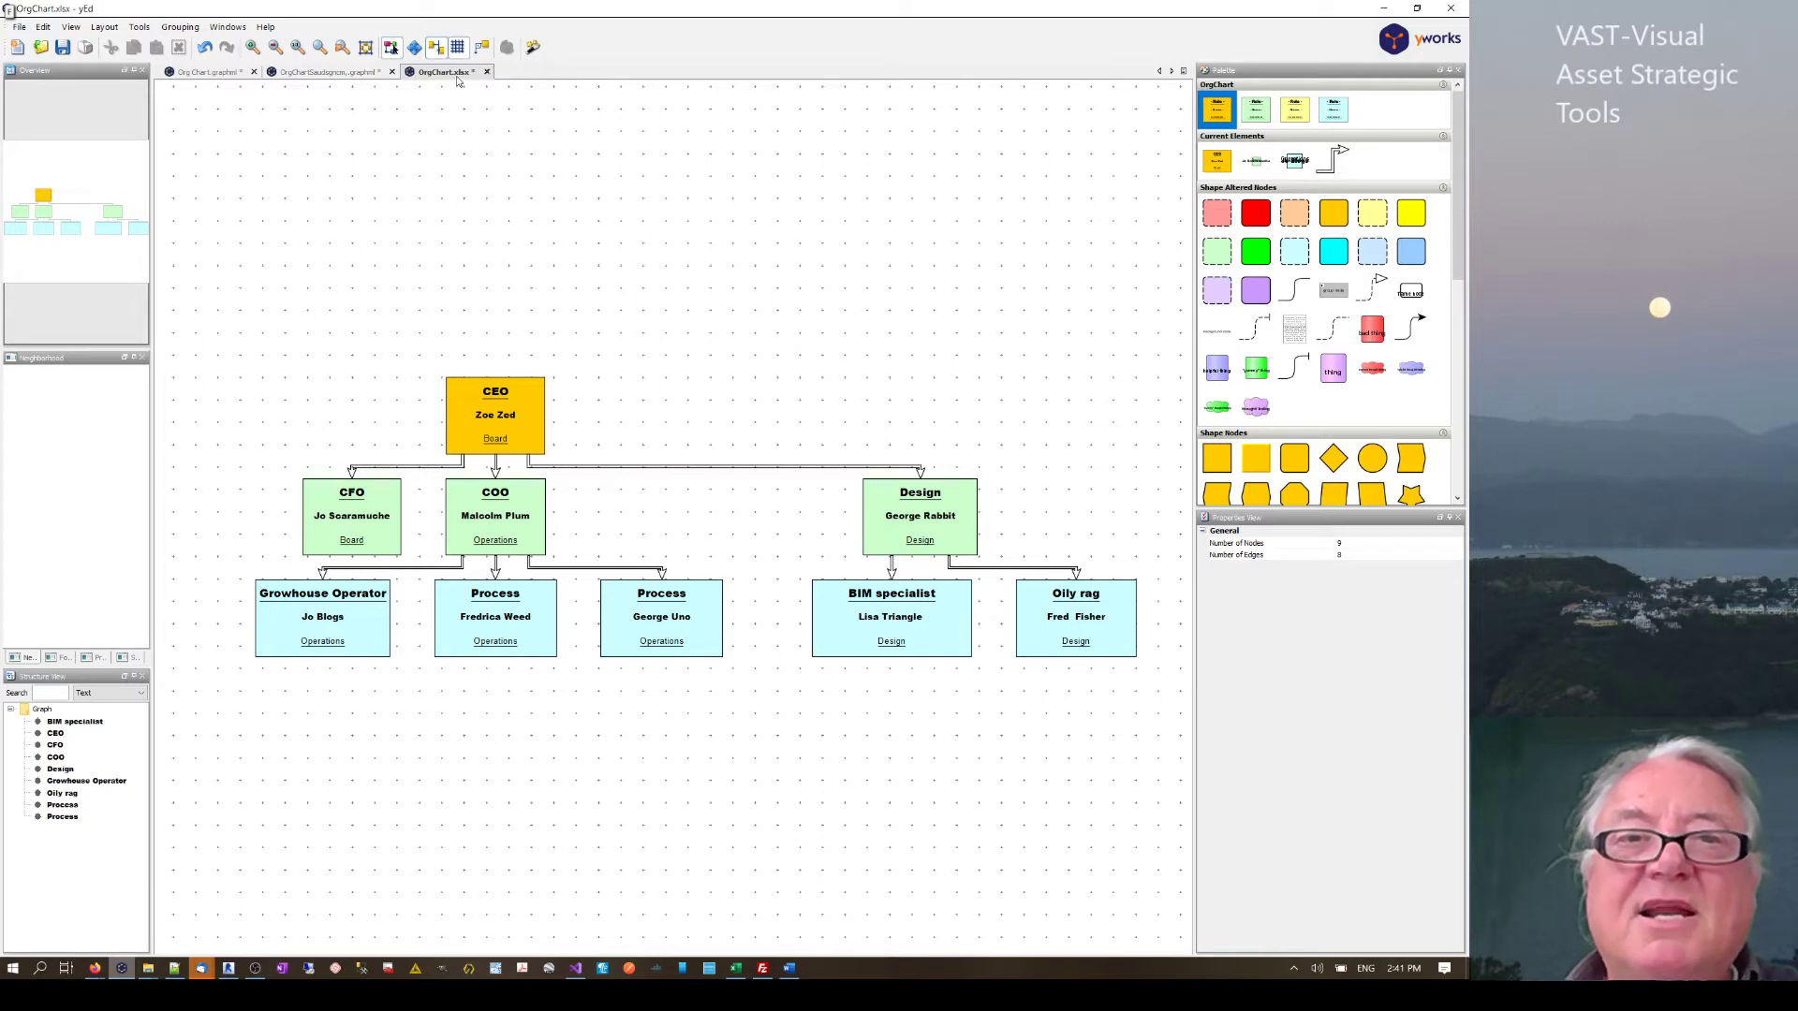
left_click(19, 27)
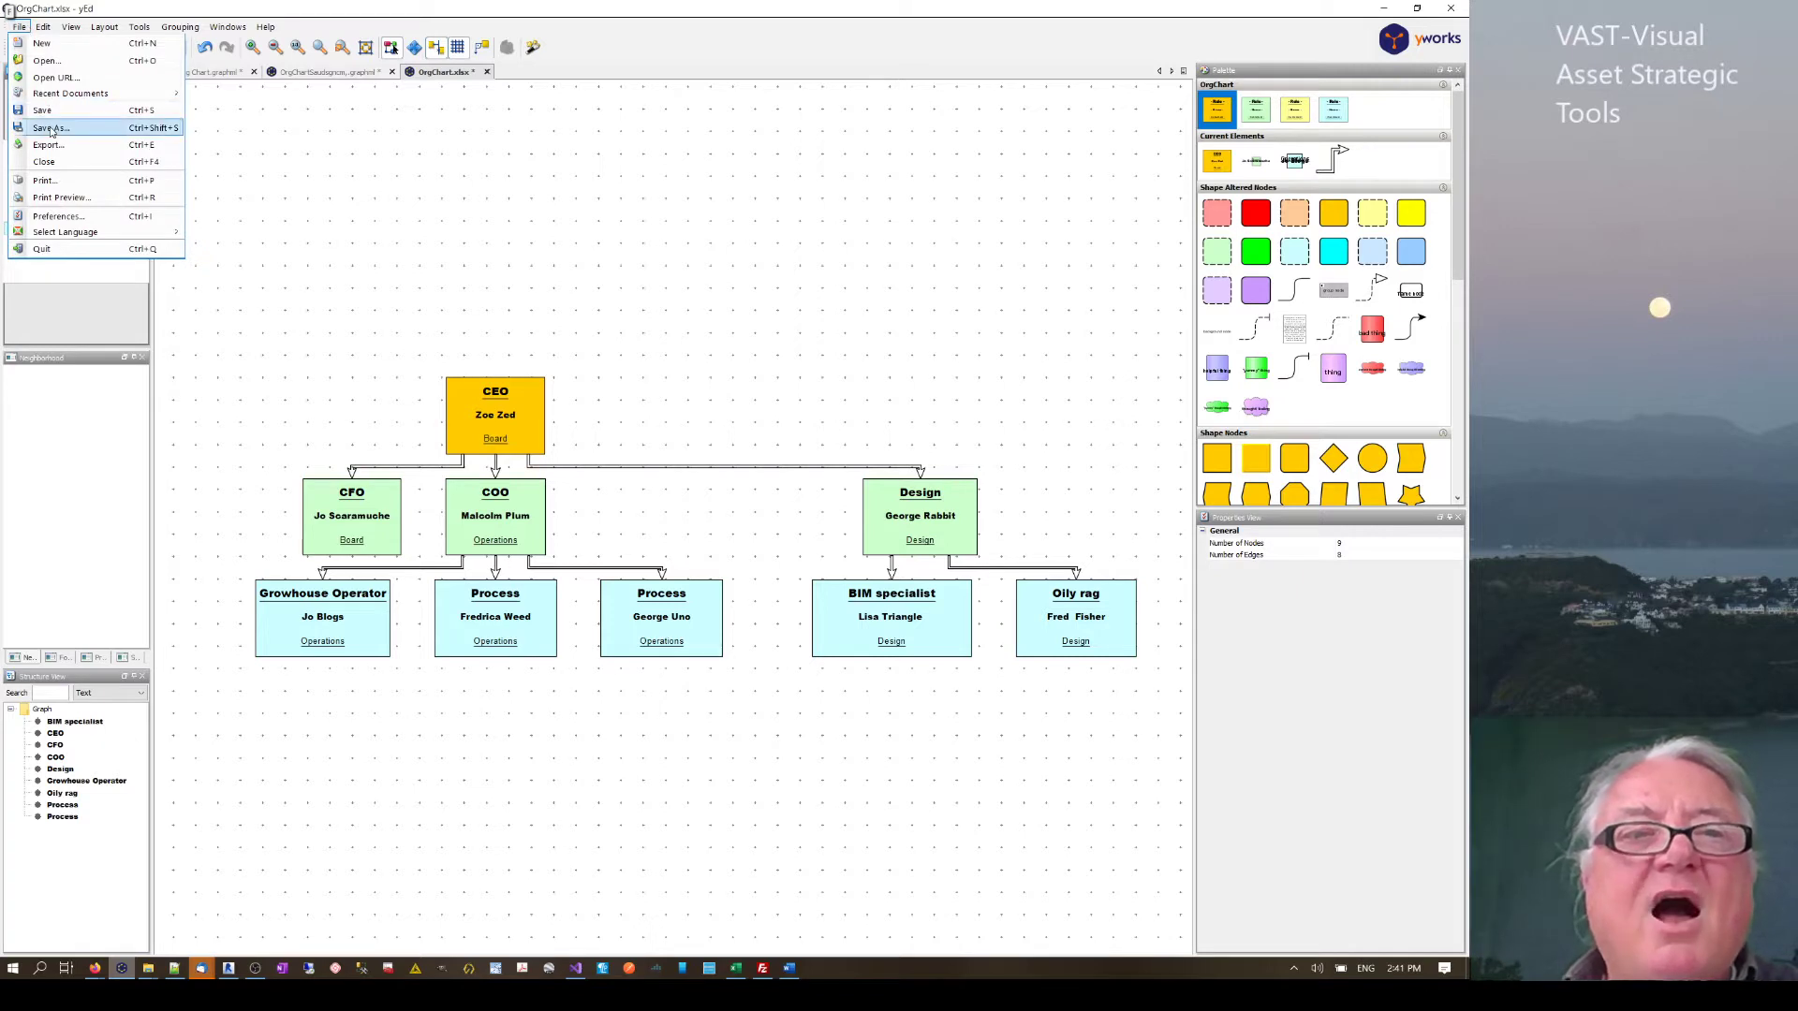
left_click(54, 157)
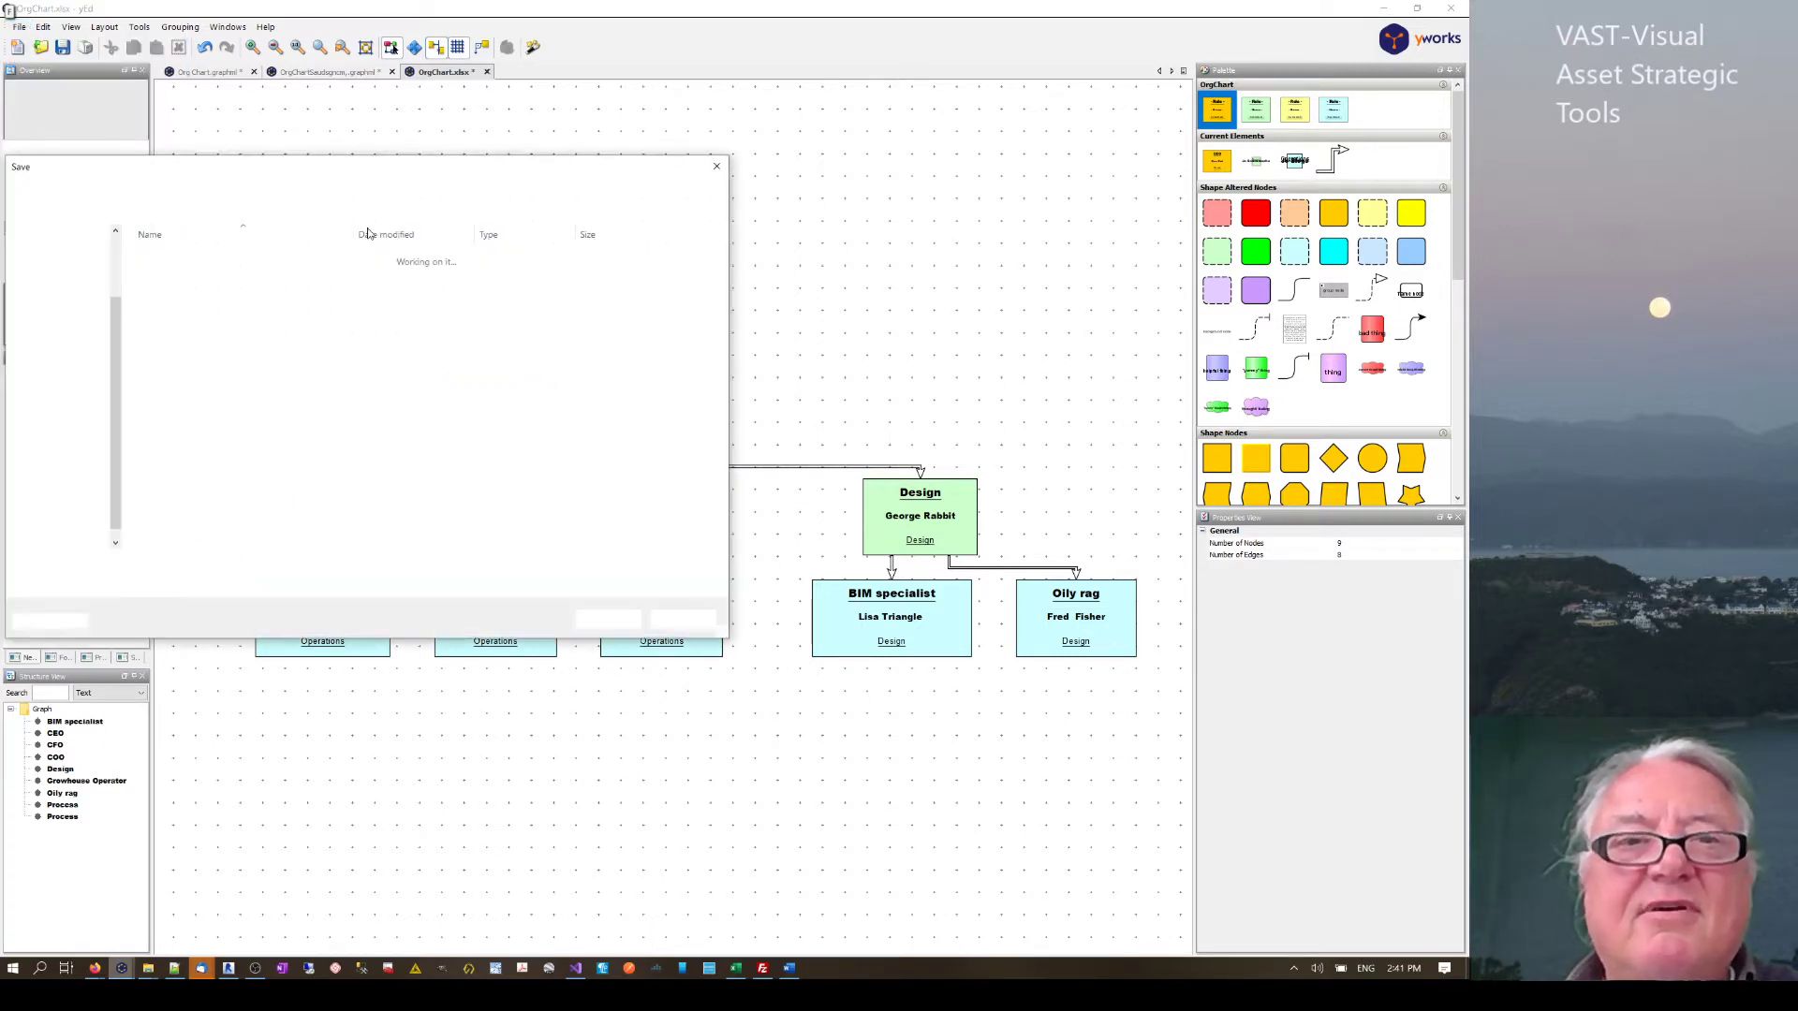
left_click(221, 589)
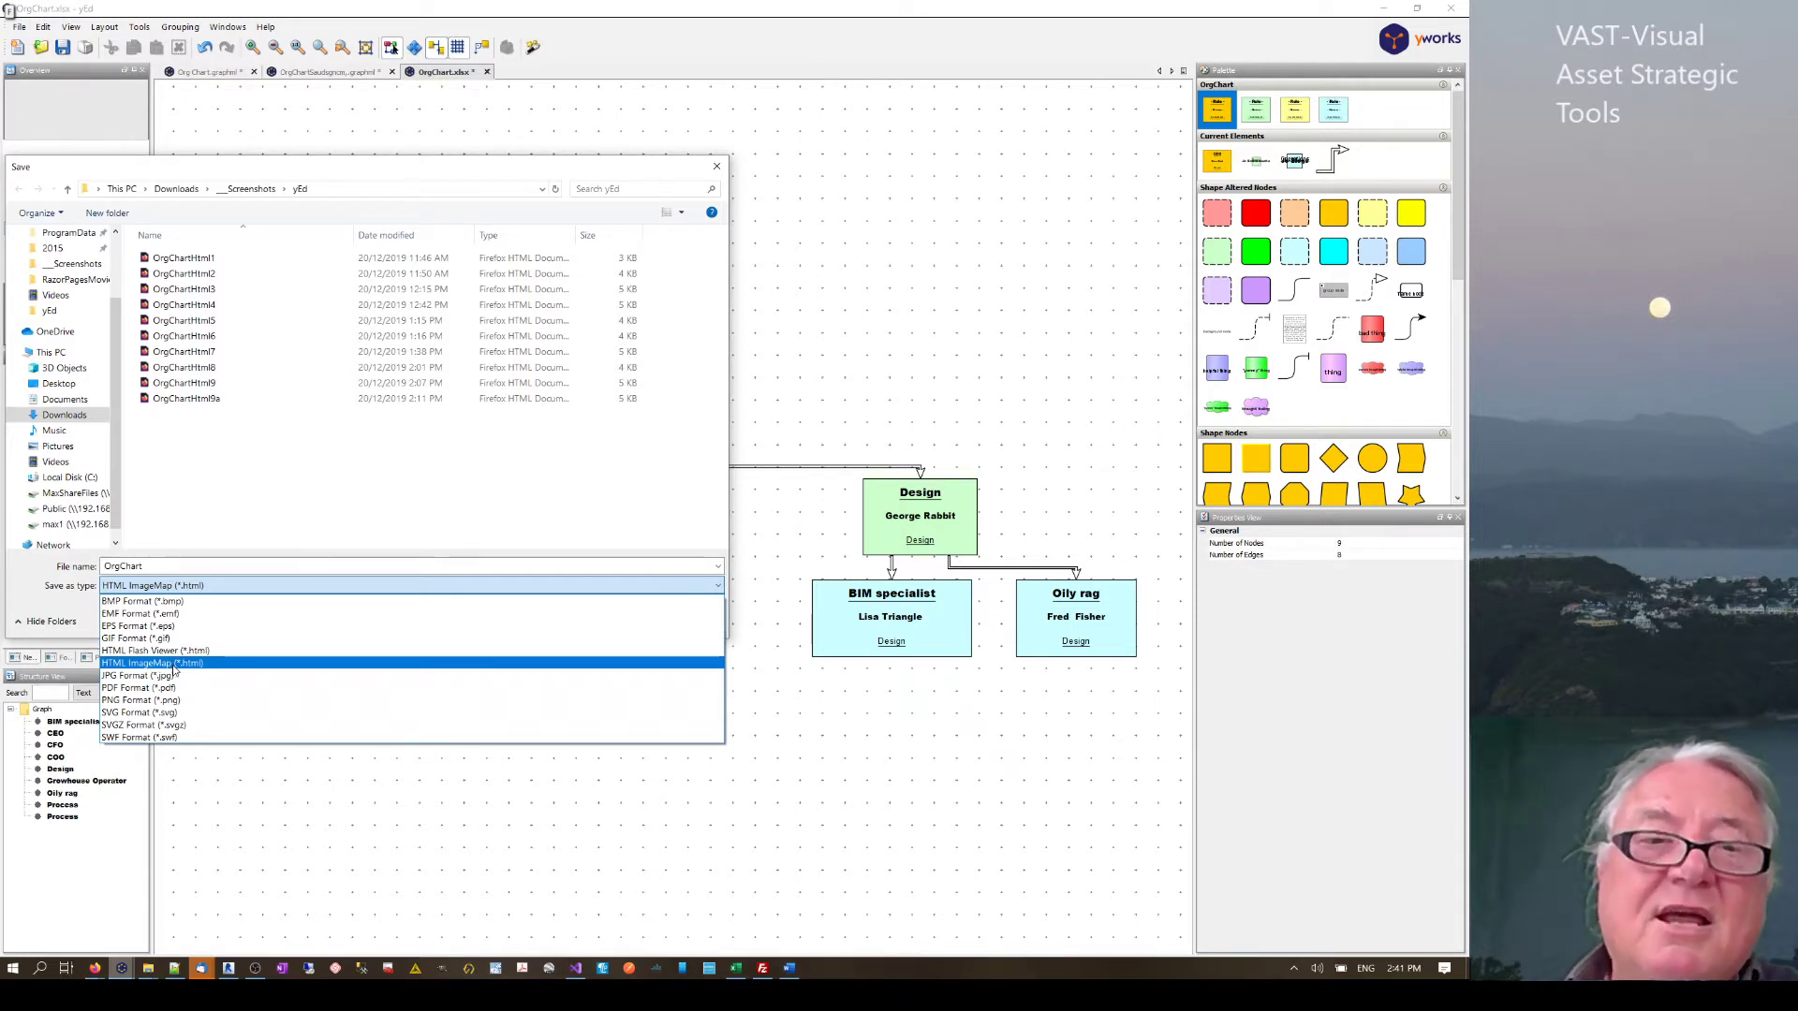
left_click(173, 668)
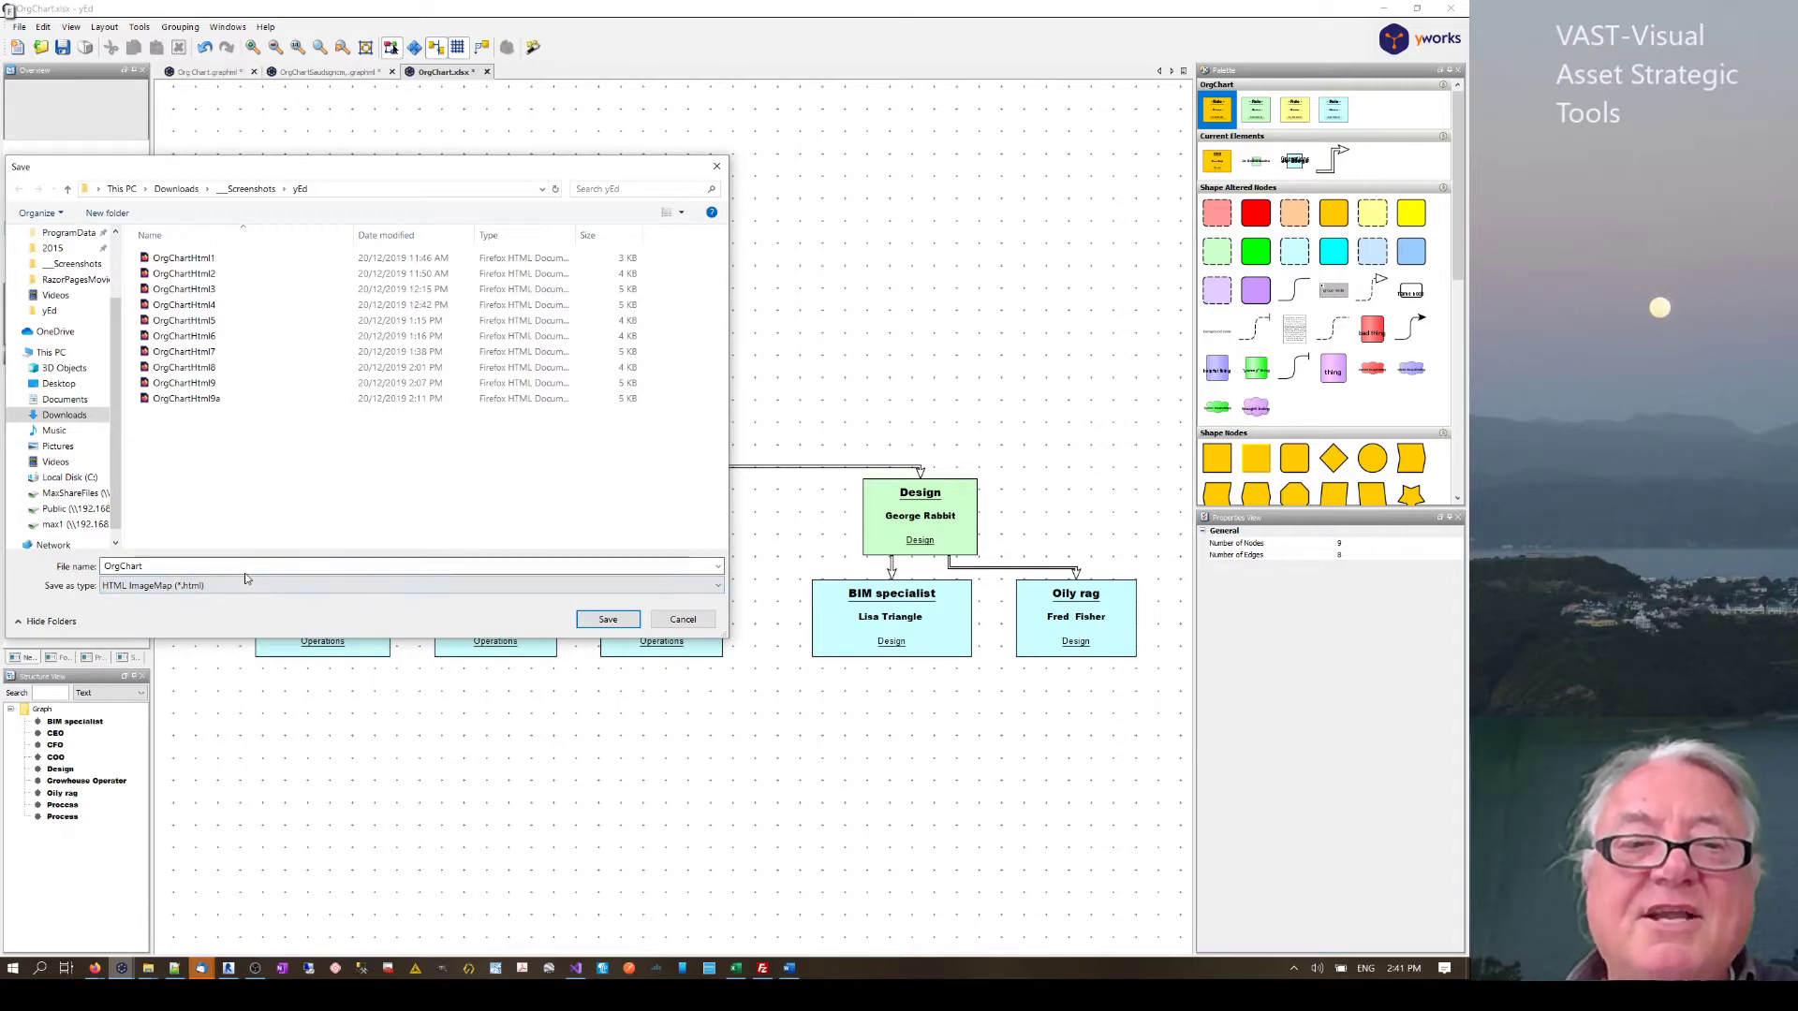
left_click(607, 620)
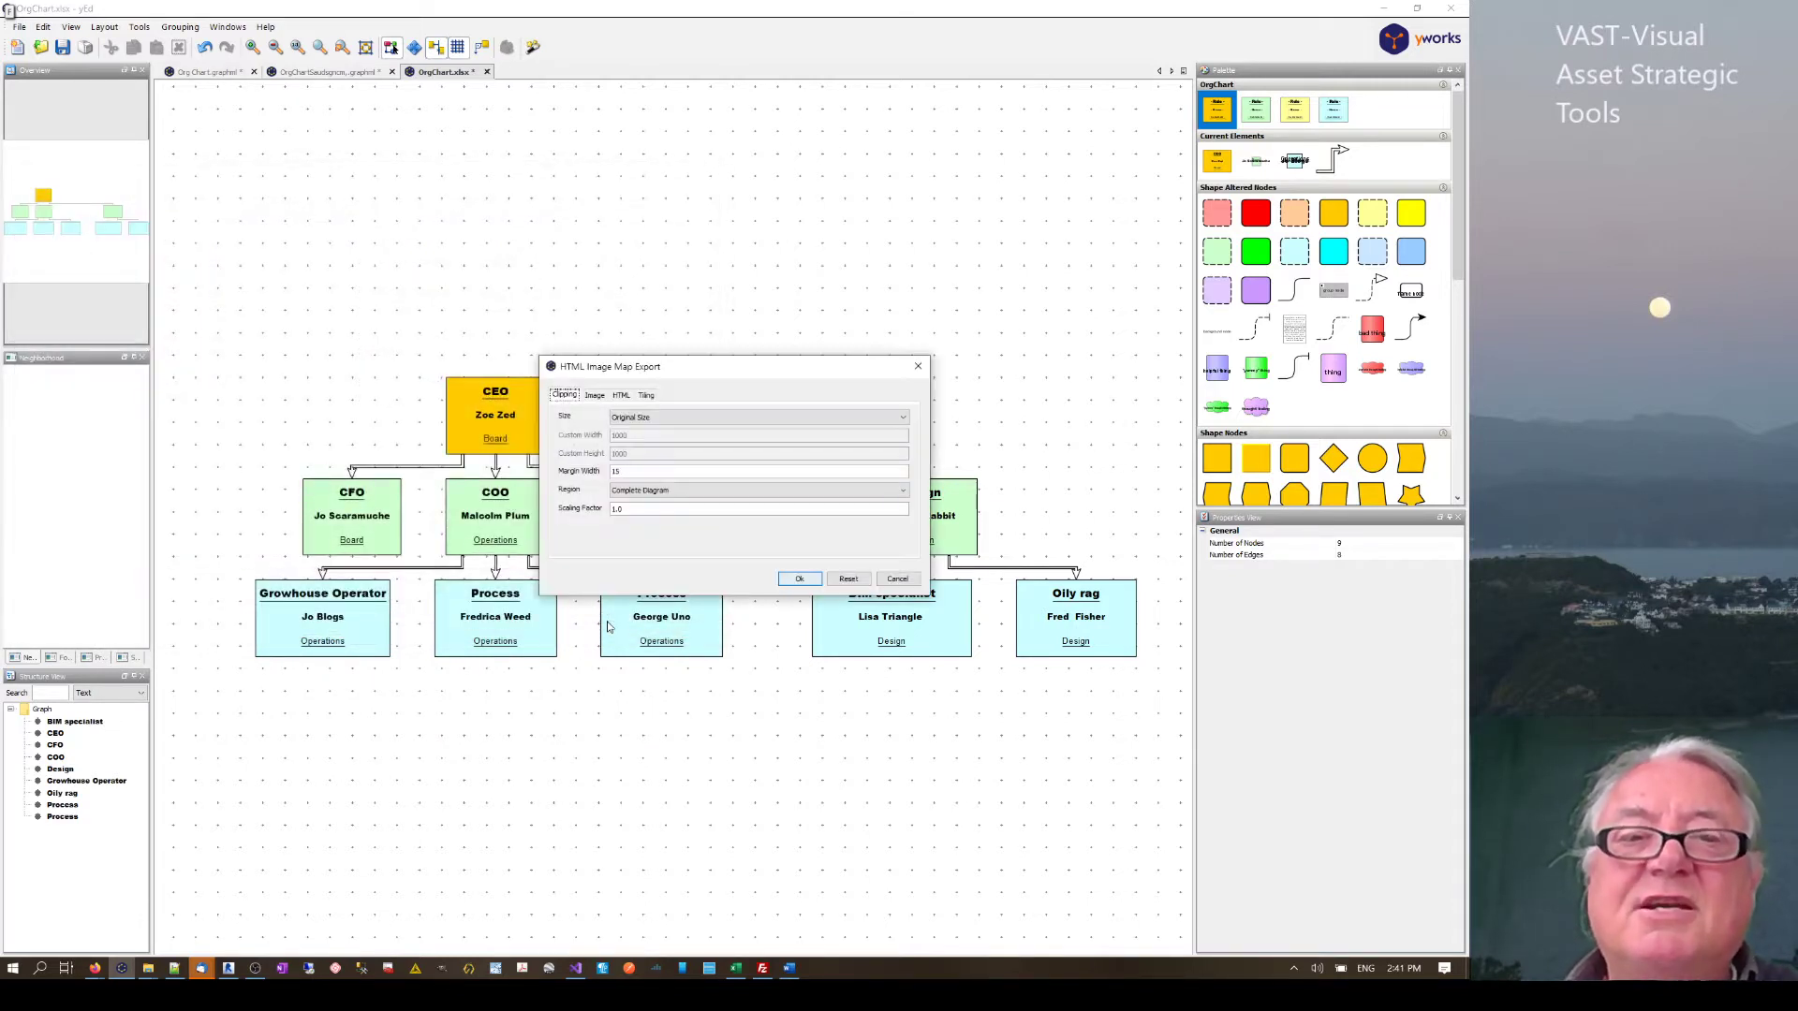
- Review the clipping size options of the image map export and try activating tiling
left_click(637, 420)
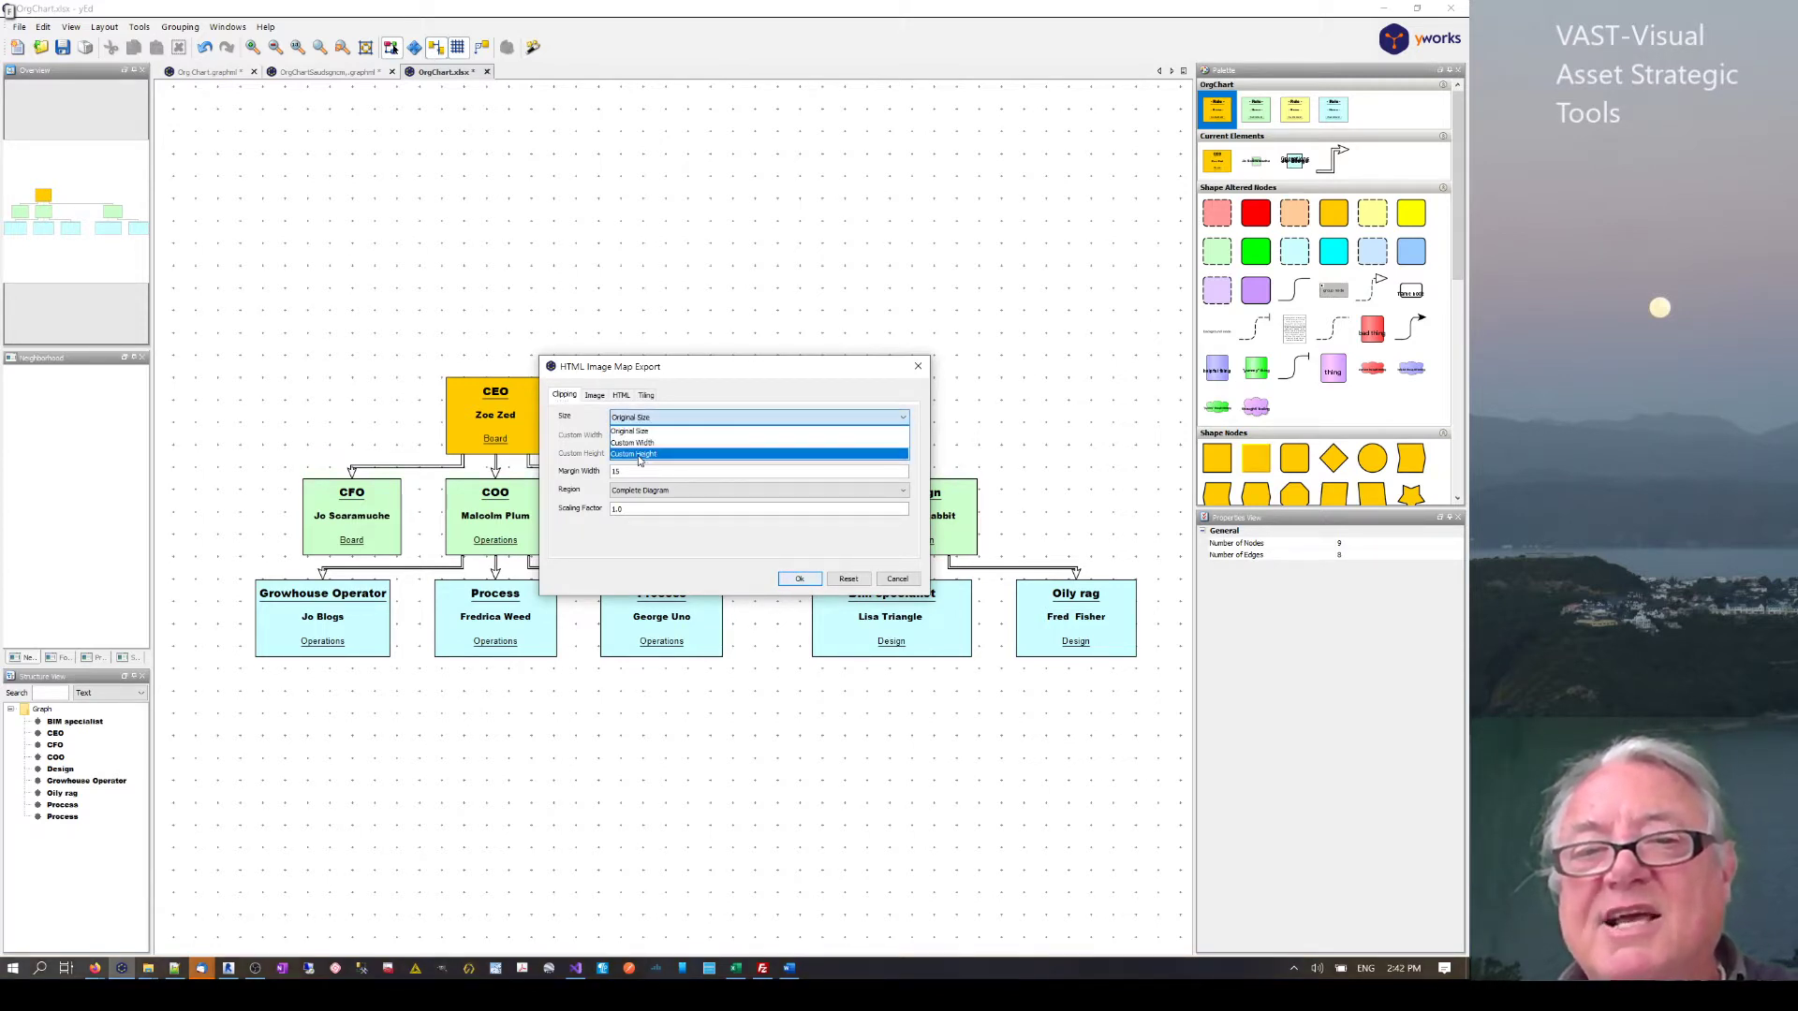
left_click(678, 415)
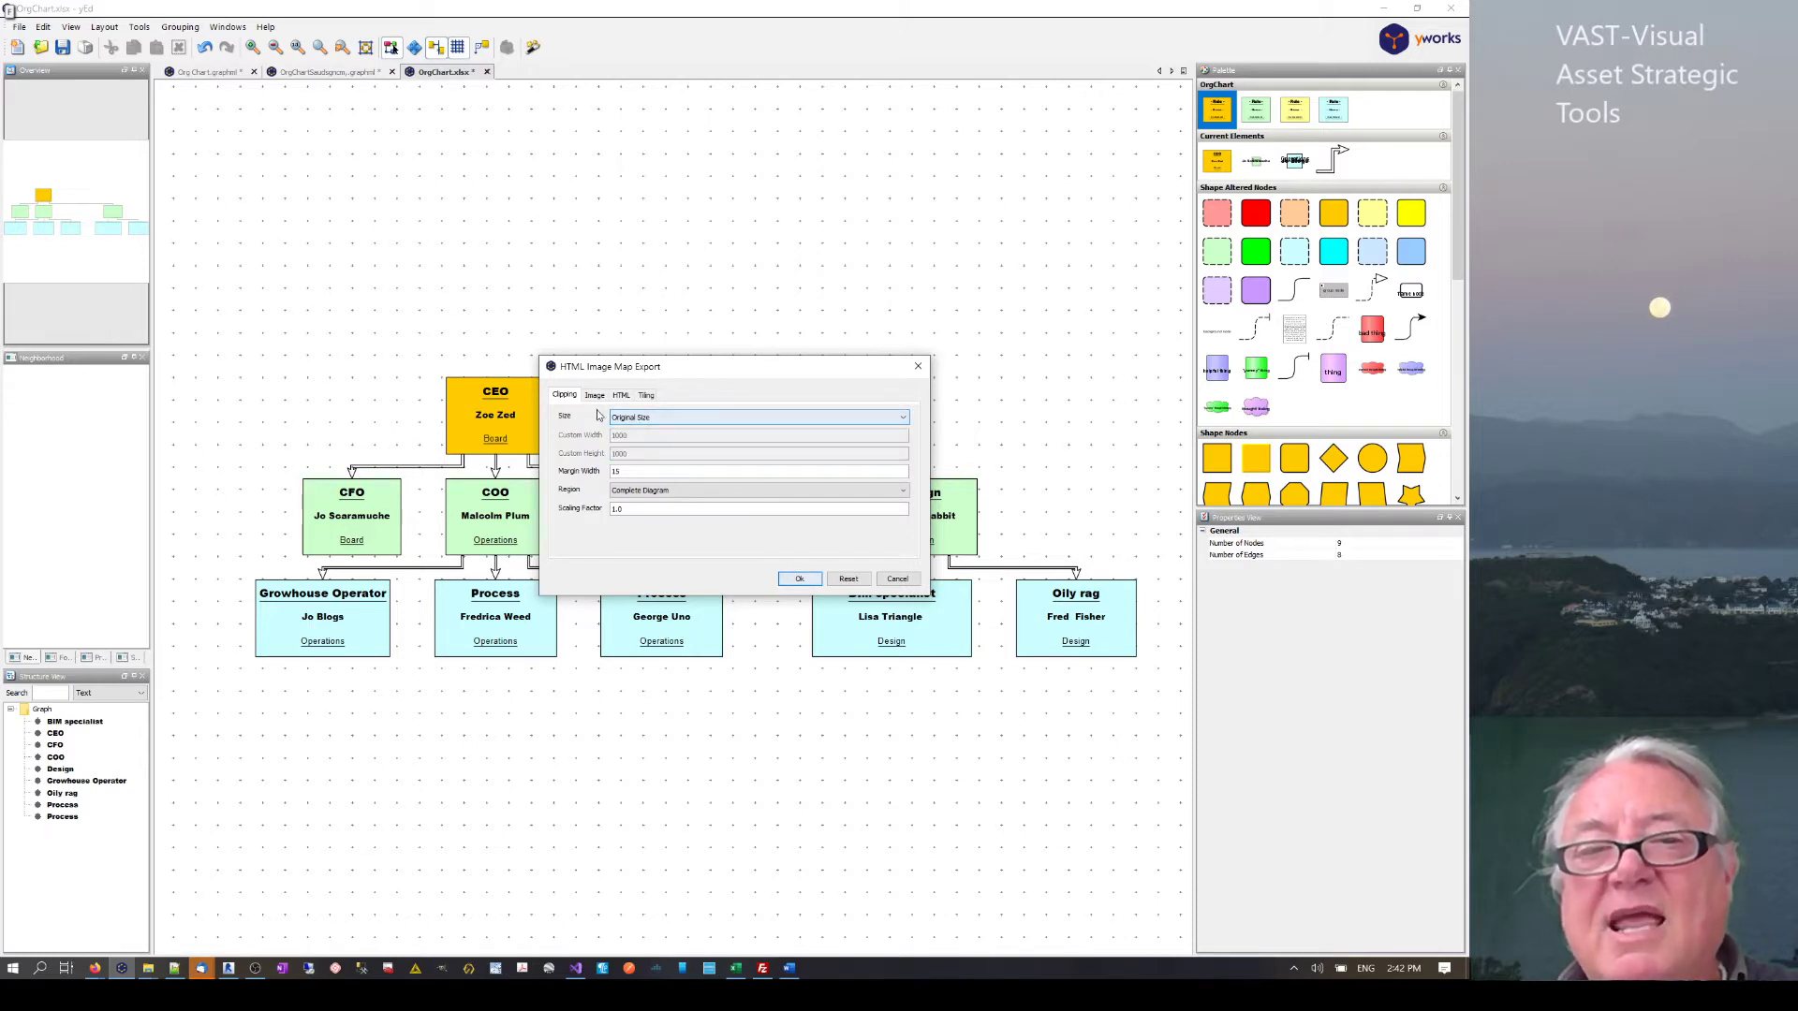
left_click(647, 396)
left_click(623, 417)
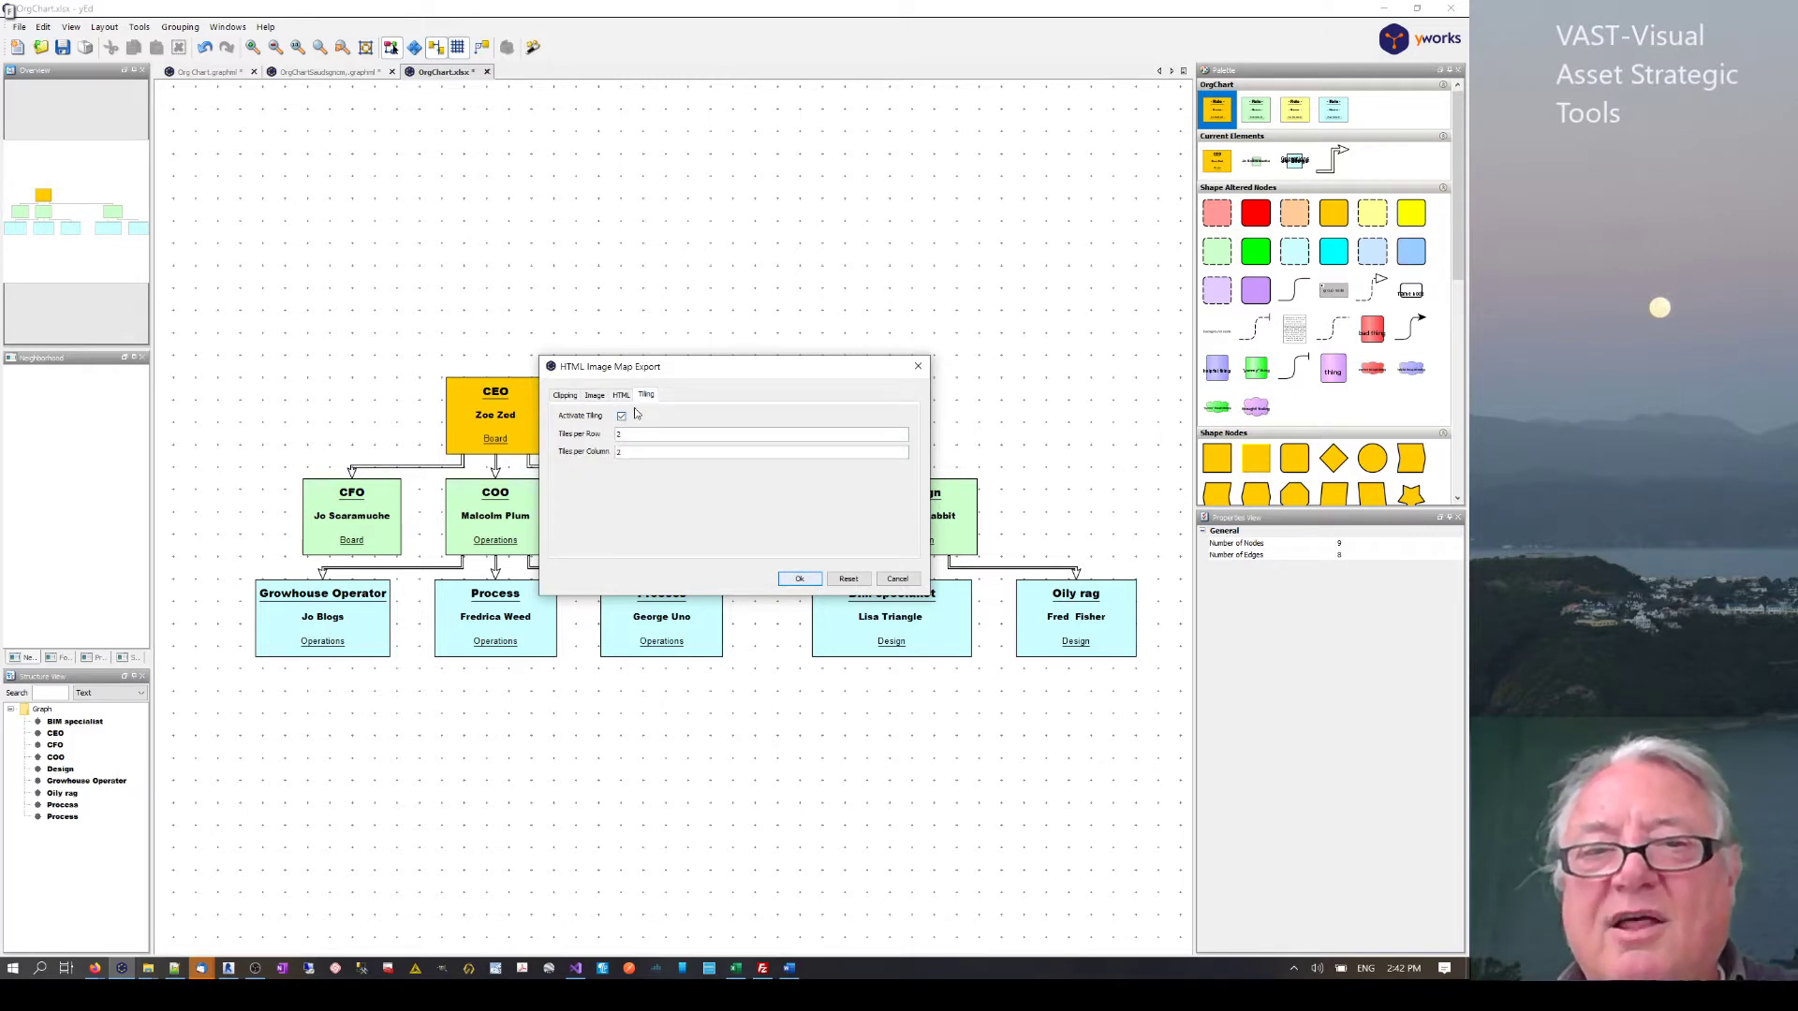
left_click(624, 417)
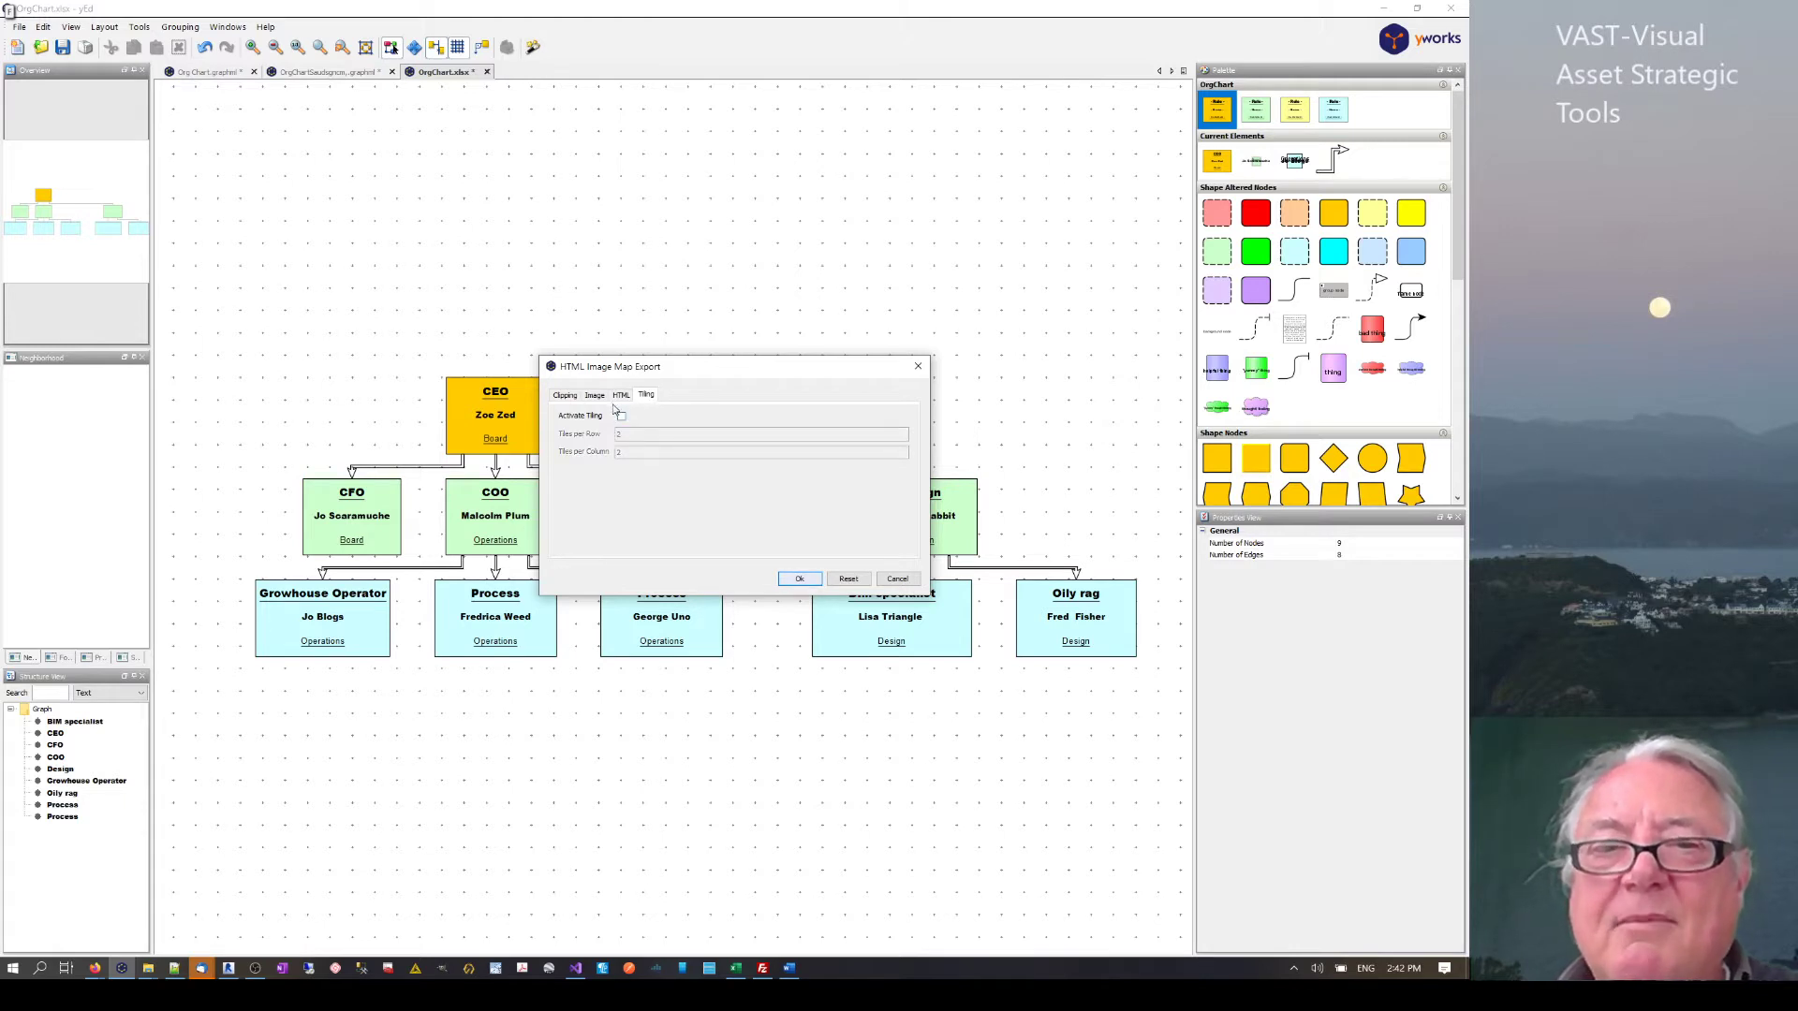
- Change the title text in the export's HTML page template to ABC123
left_click(620, 396)
left_click(698, 428)
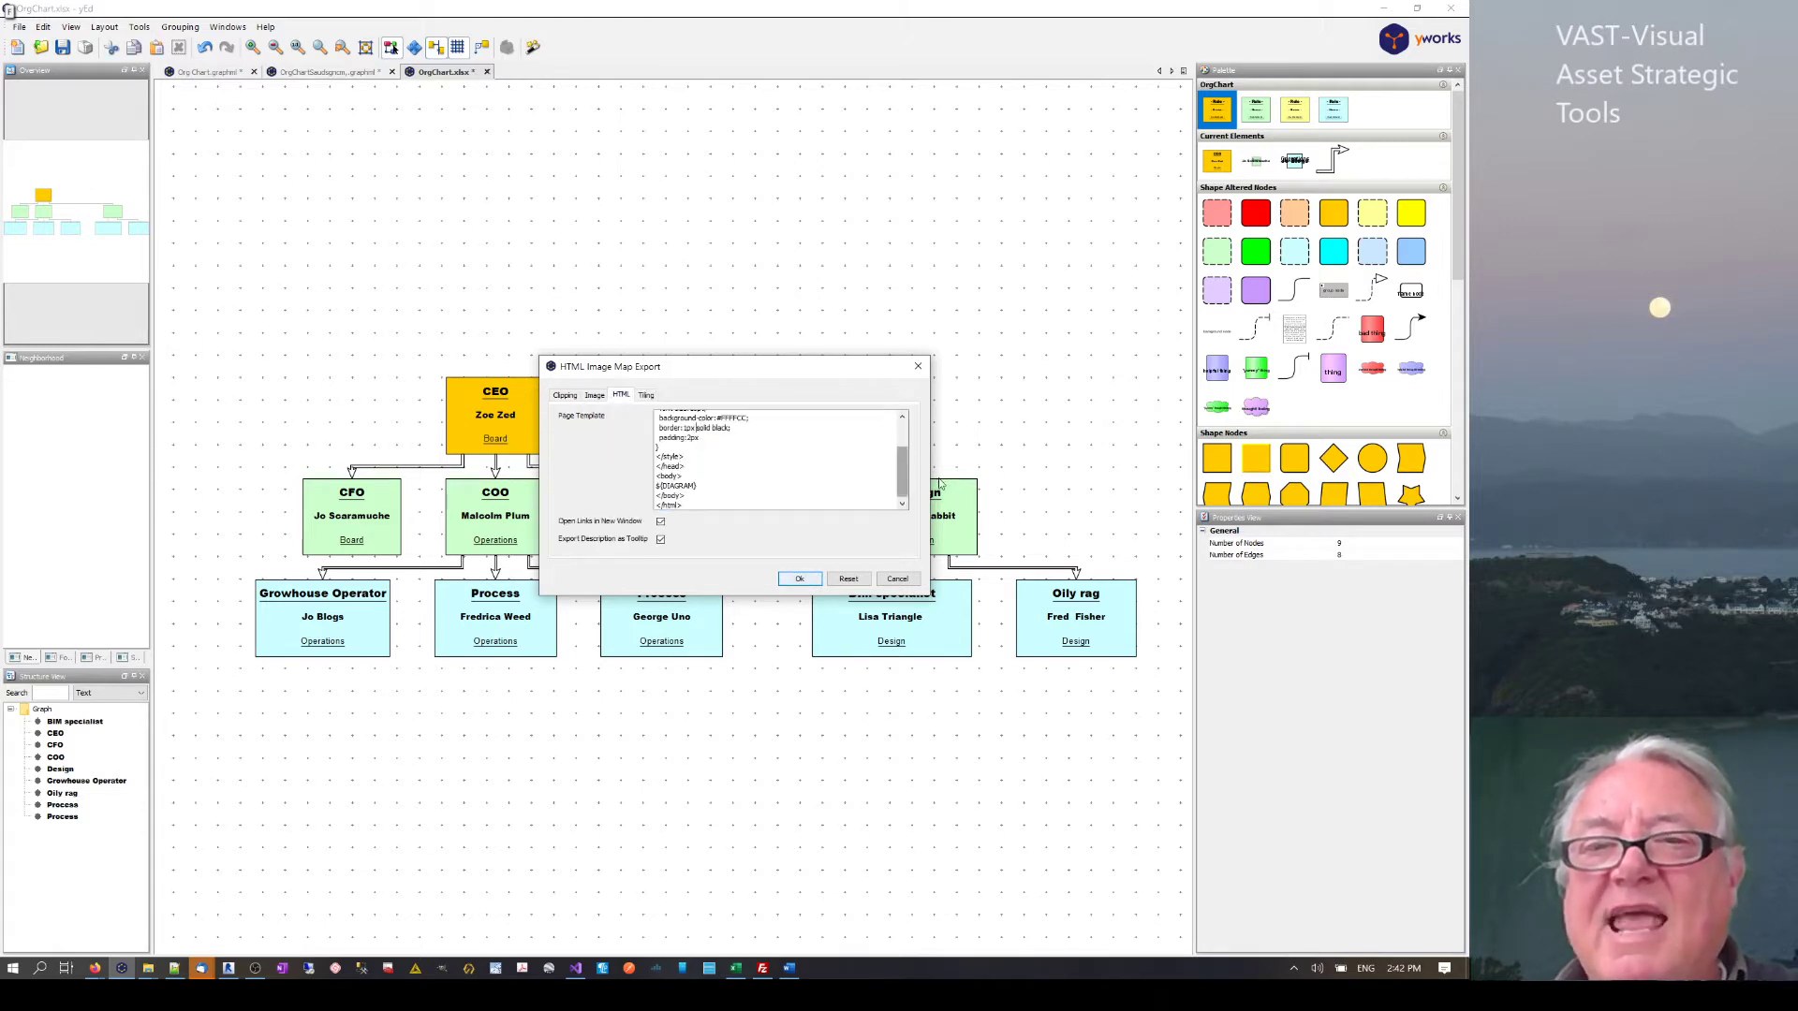
scroll(749, 412, "up", 3)
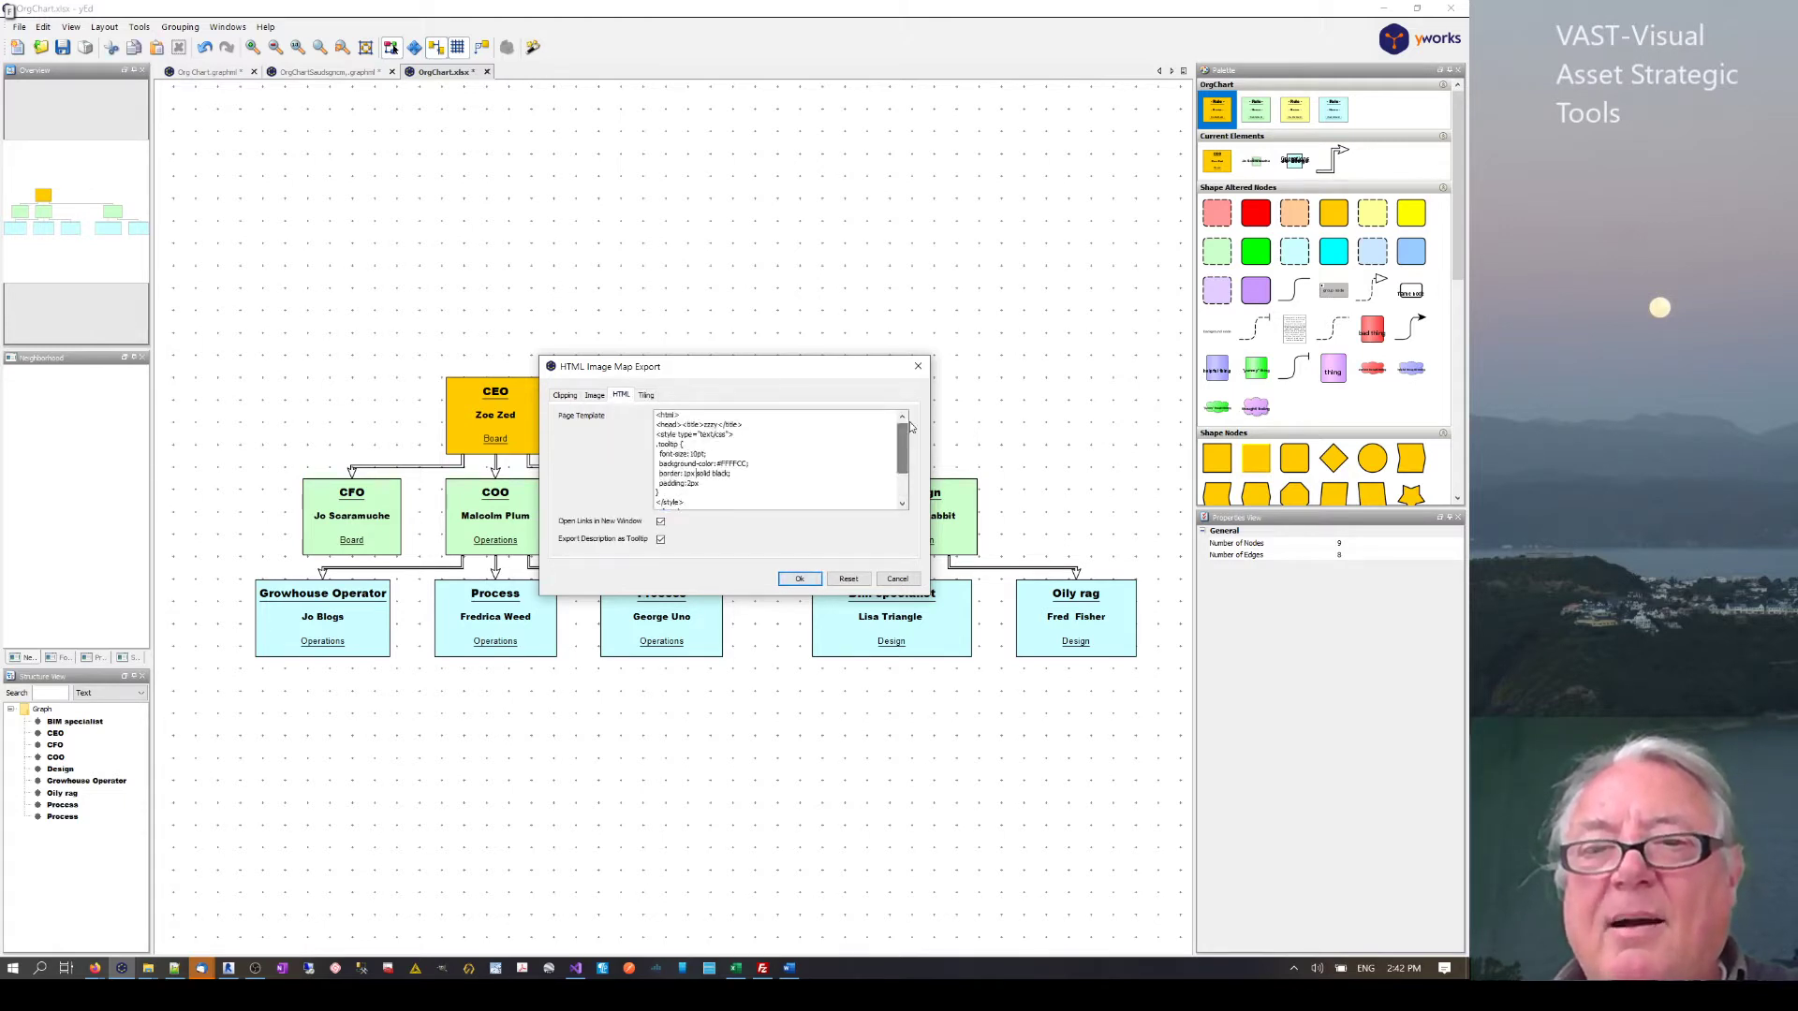
double_click(707, 426)
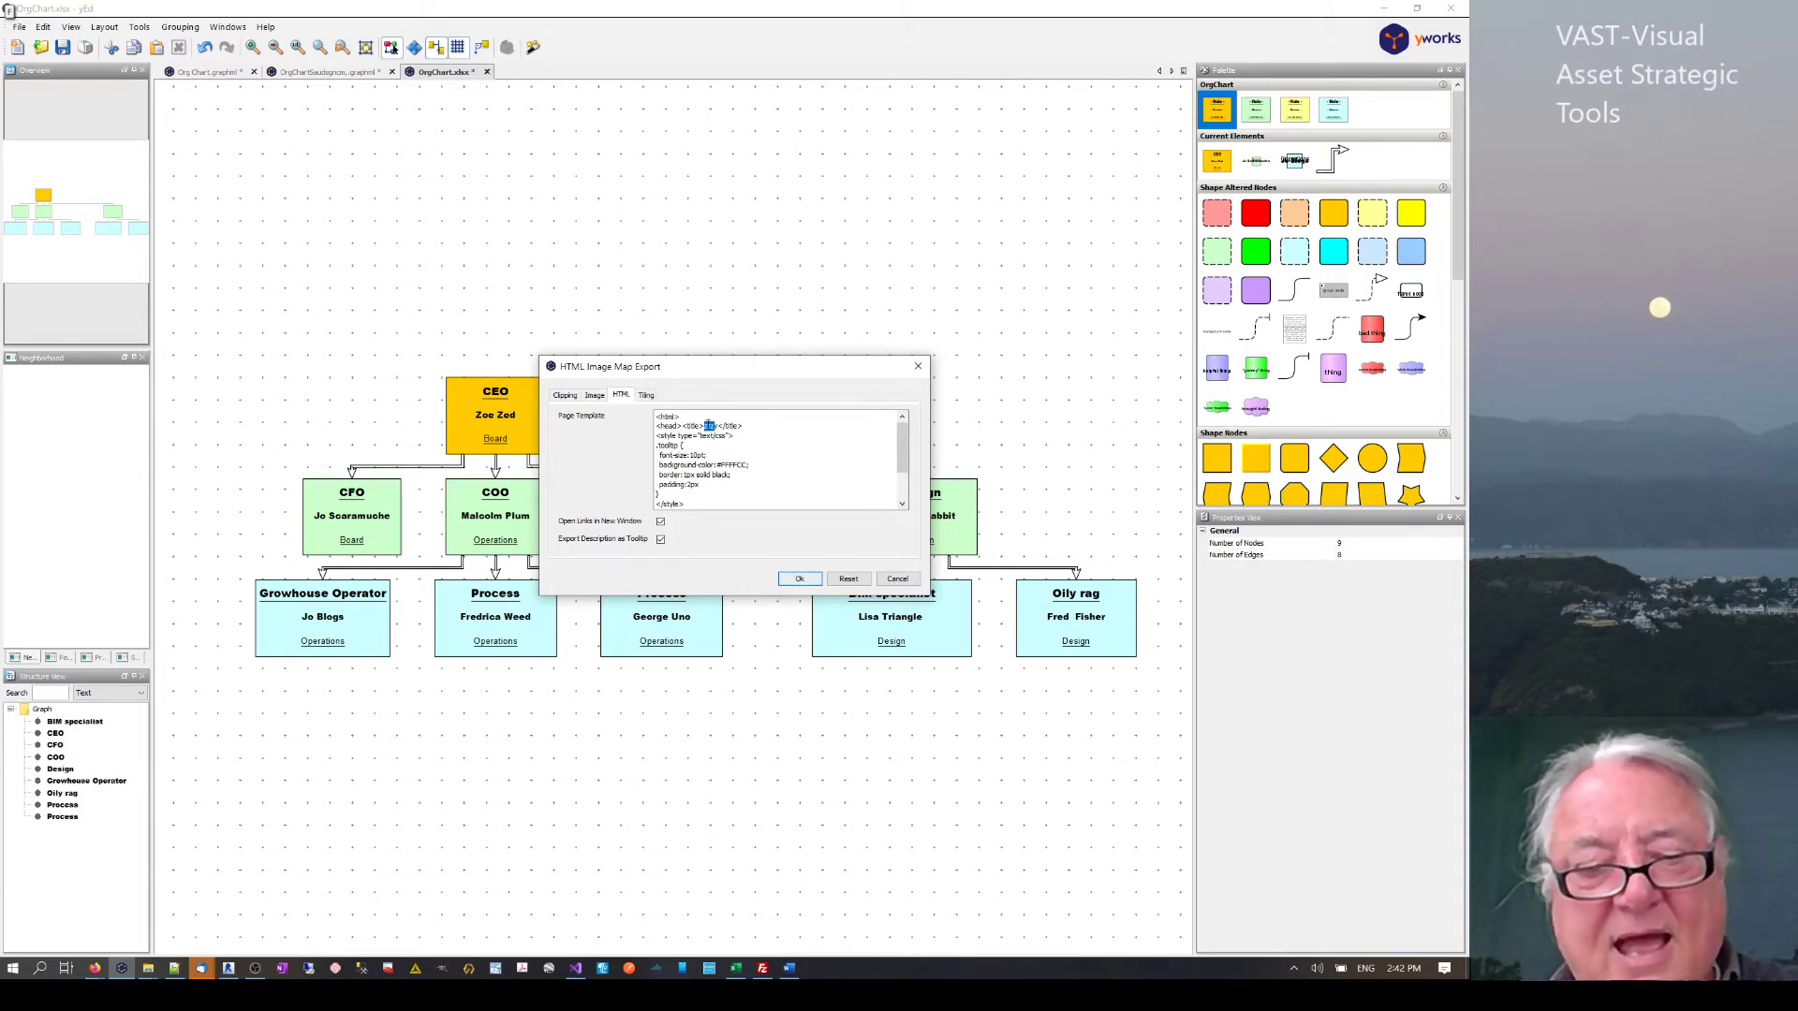
type("Ay")
type("C")
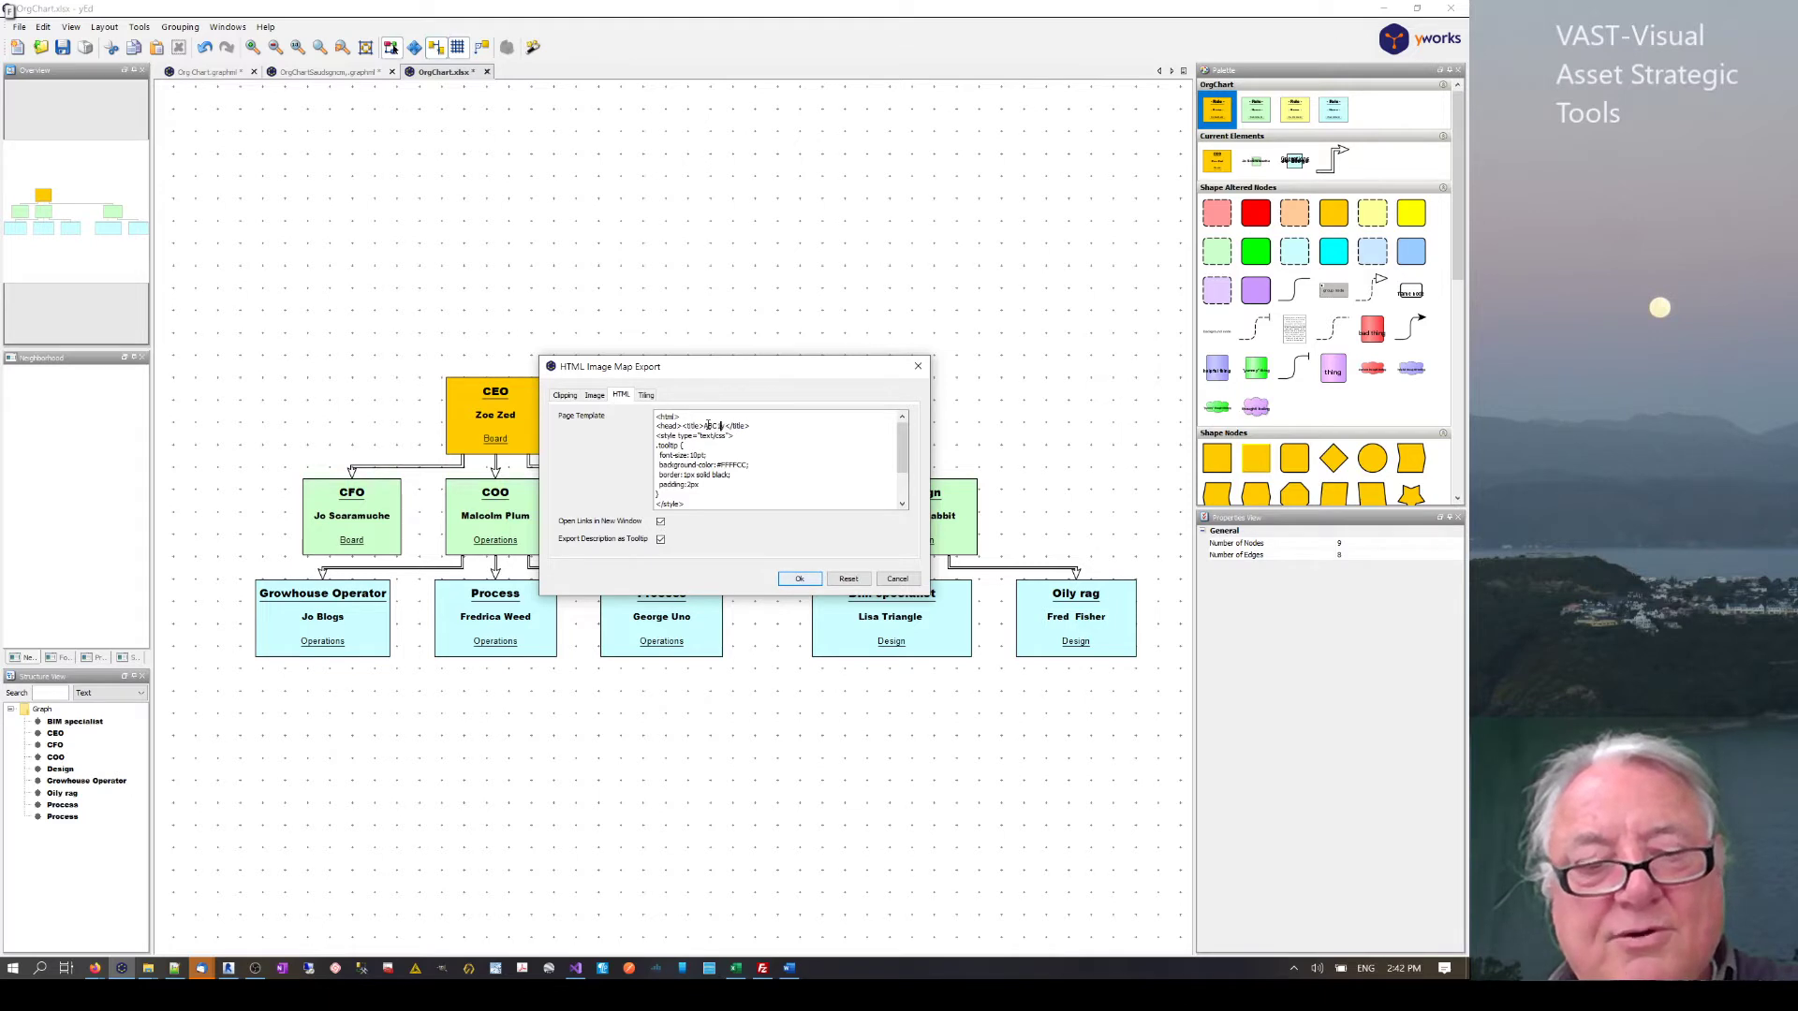
type("123")
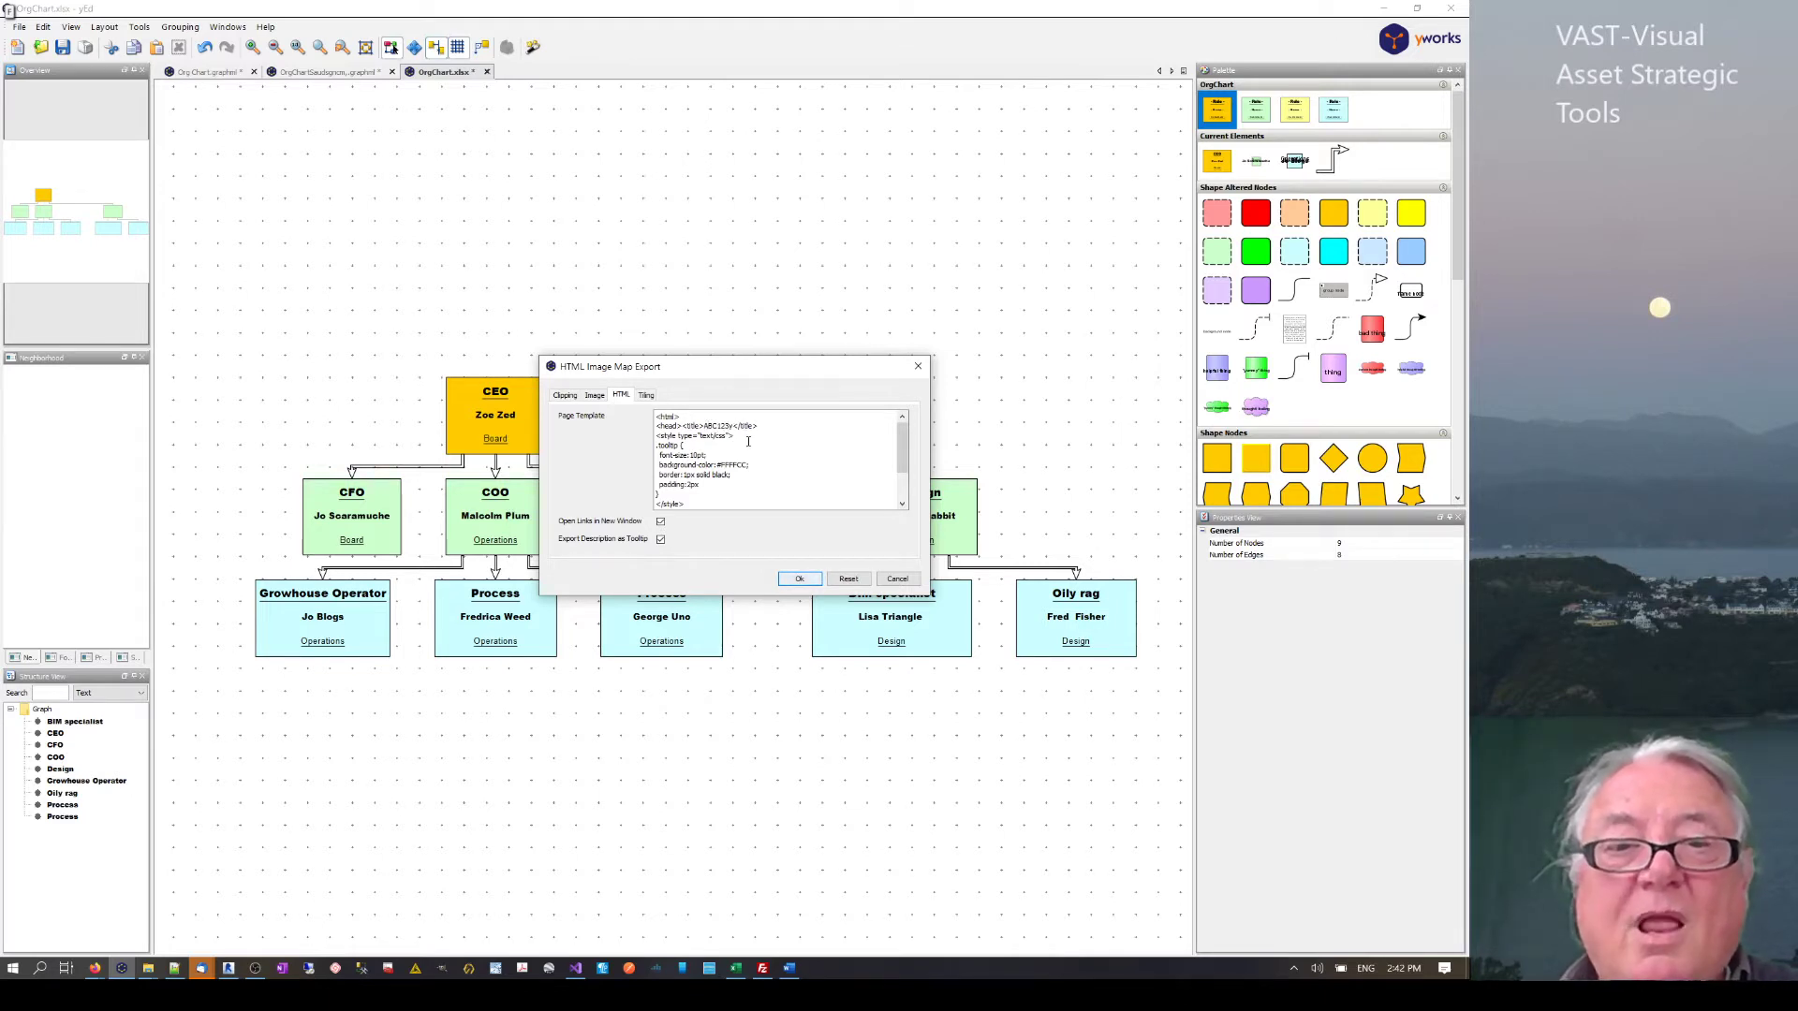
- Examine the style rules and the diagram placeholder in the HTML page template
left_click_drag(665, 436, 716, 481)
left_click(725, 478)
scroll(712, 473, "down", 2)
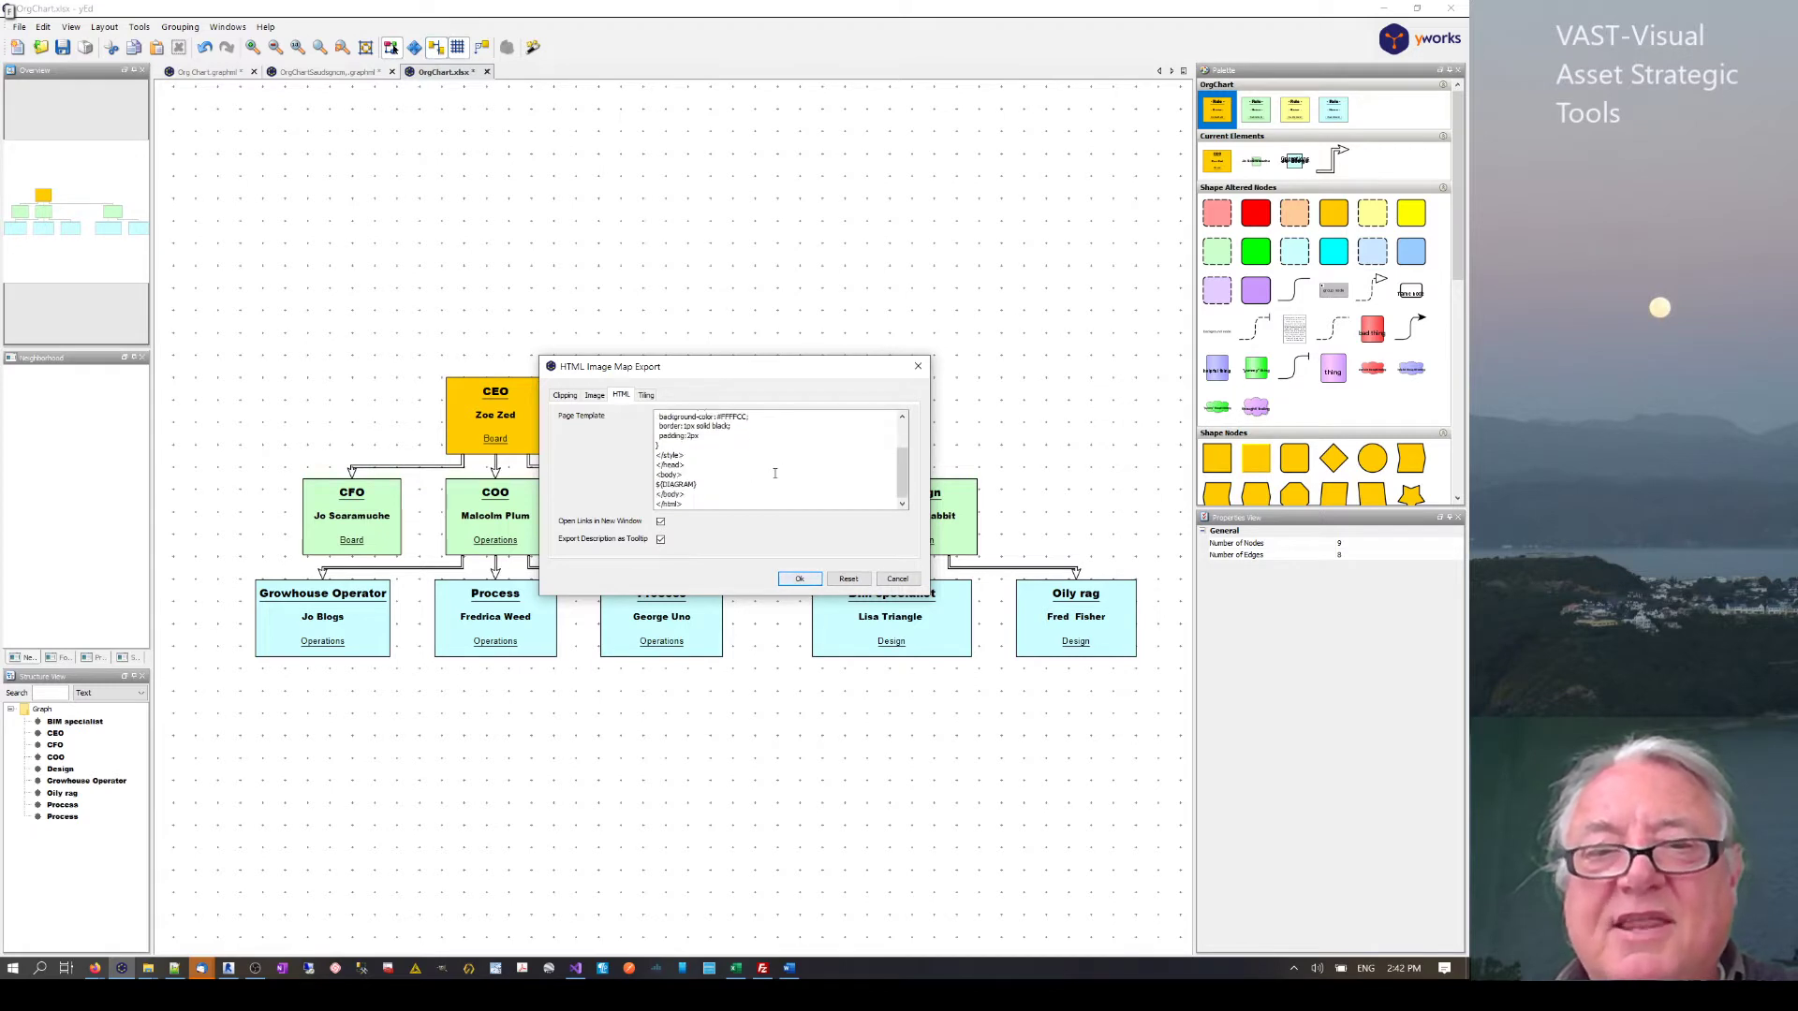
left_click_drag(704, 483, 657, 486)
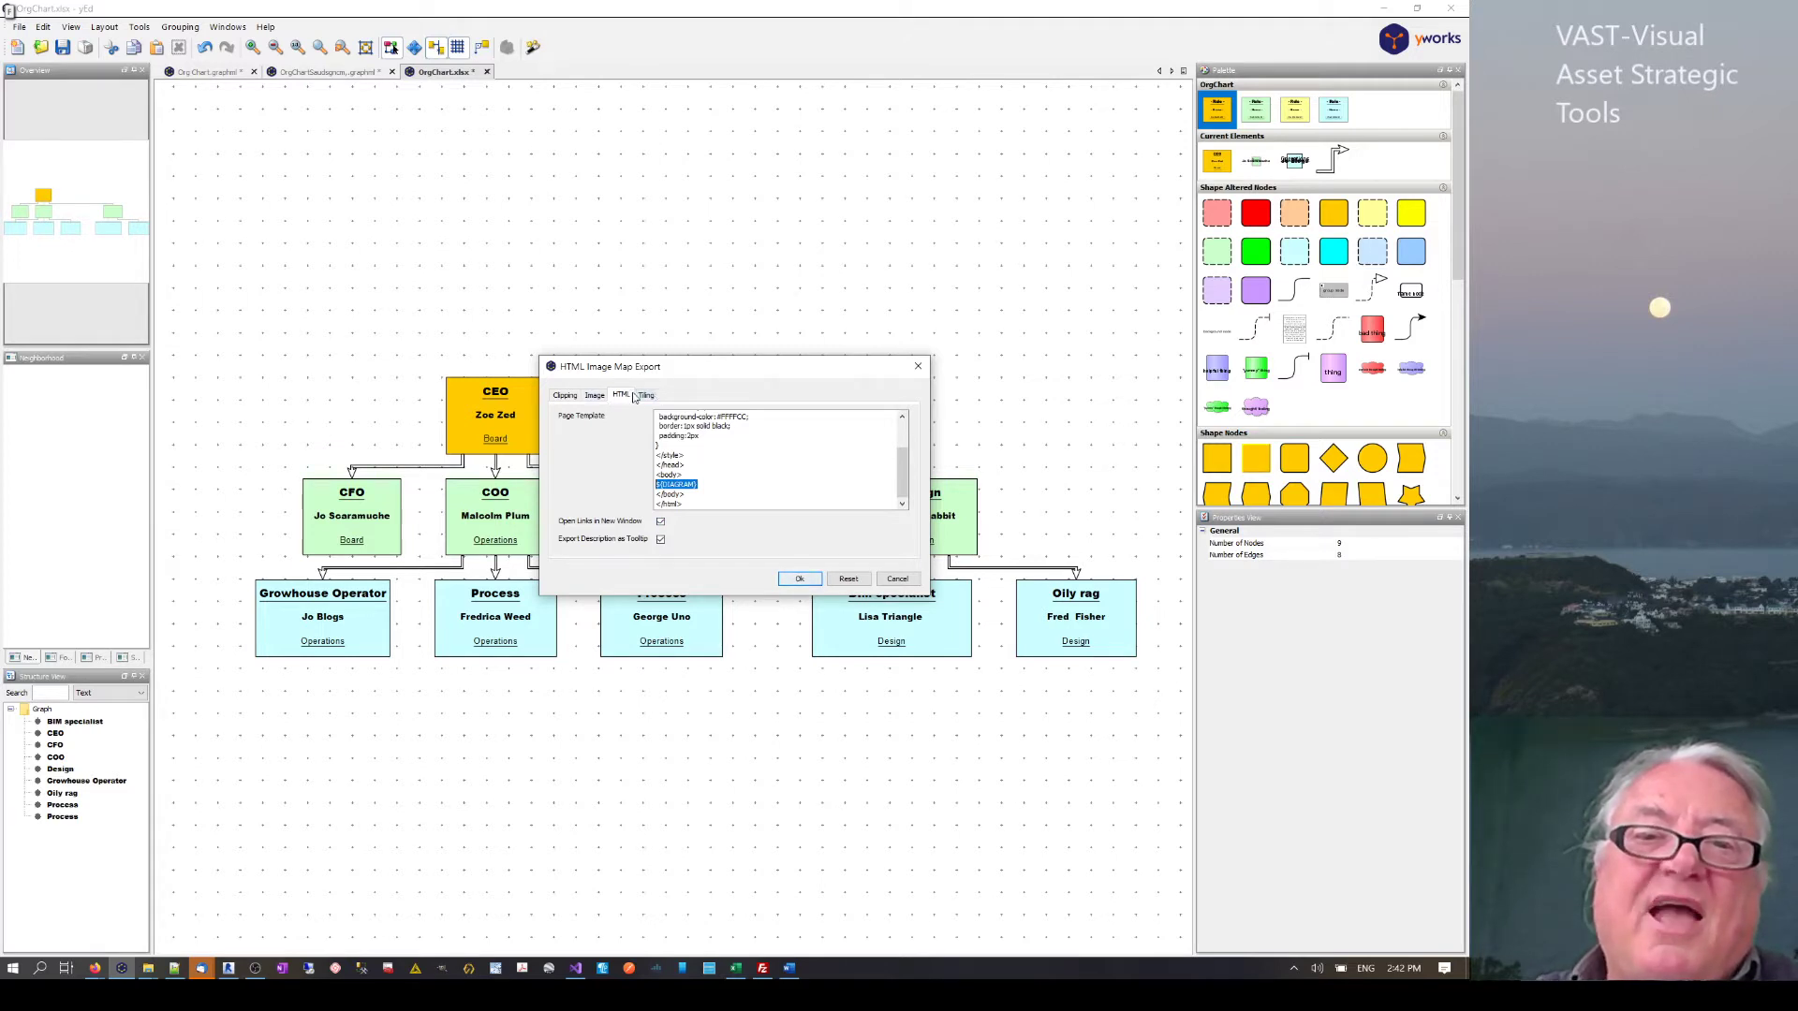
- Review the export's image format settings and the scaling factor in its clipping settings
left_click(596, 396)
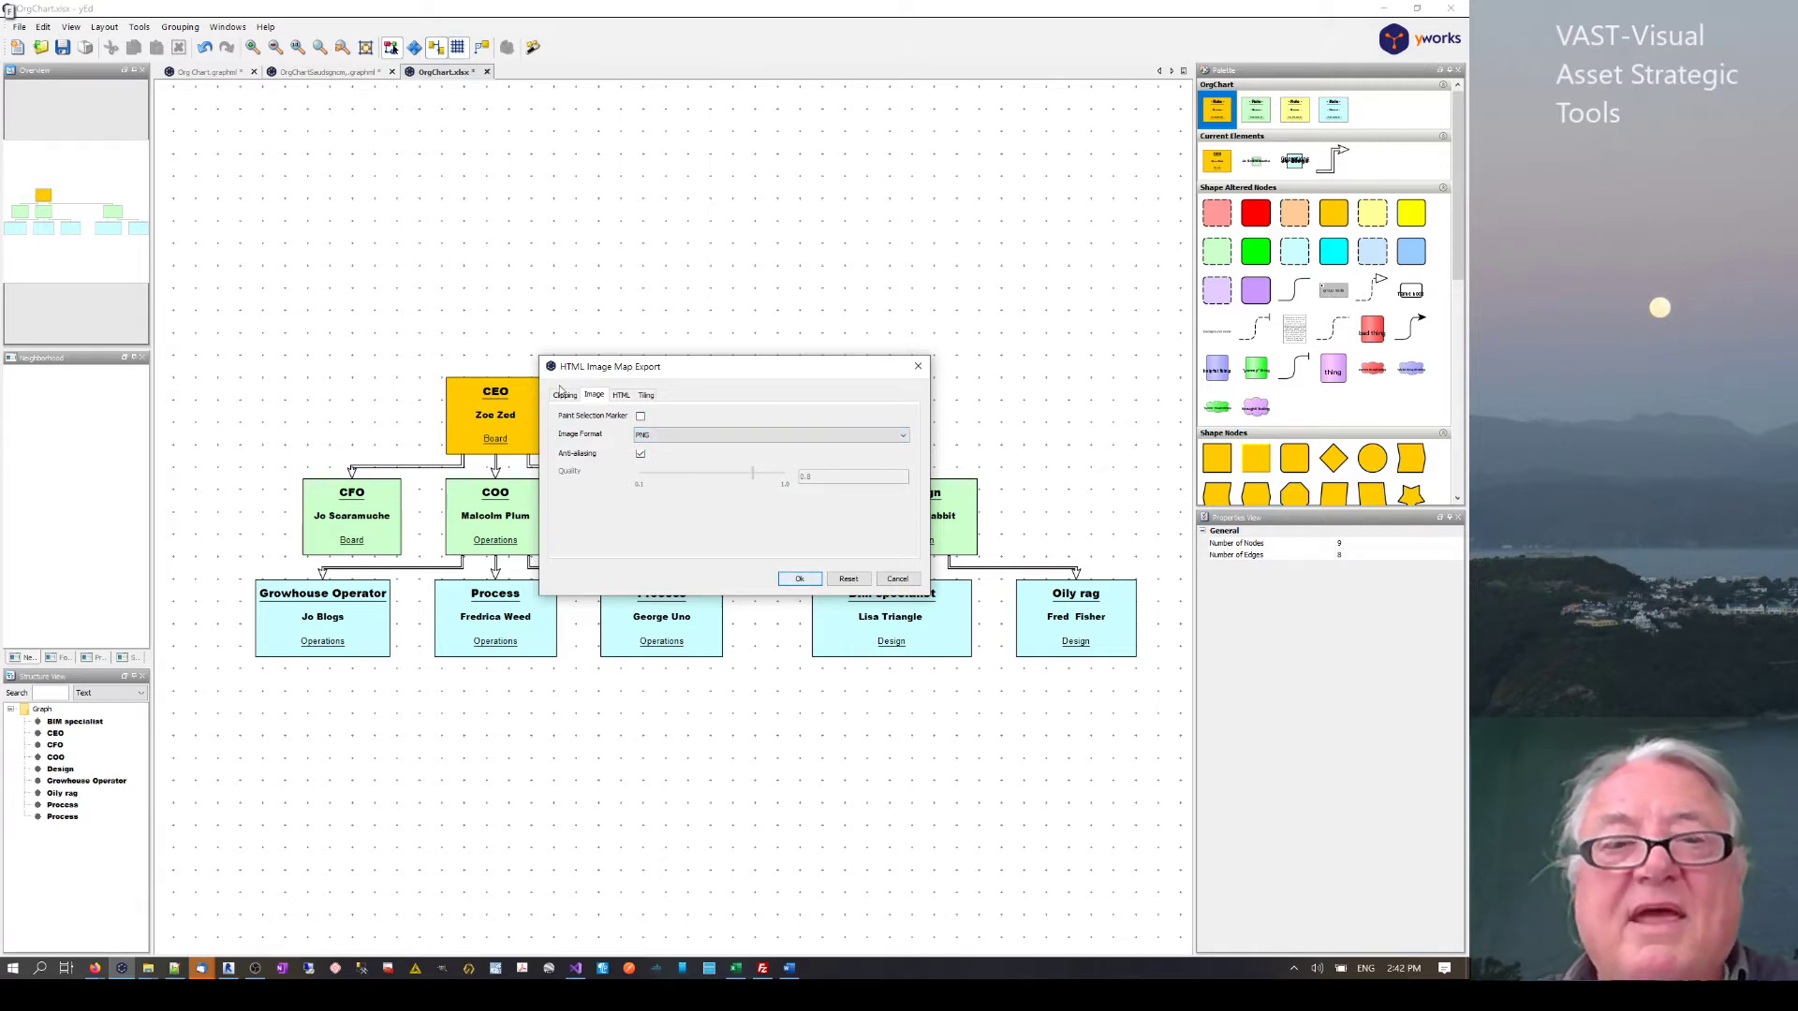
left_click(564, 396)
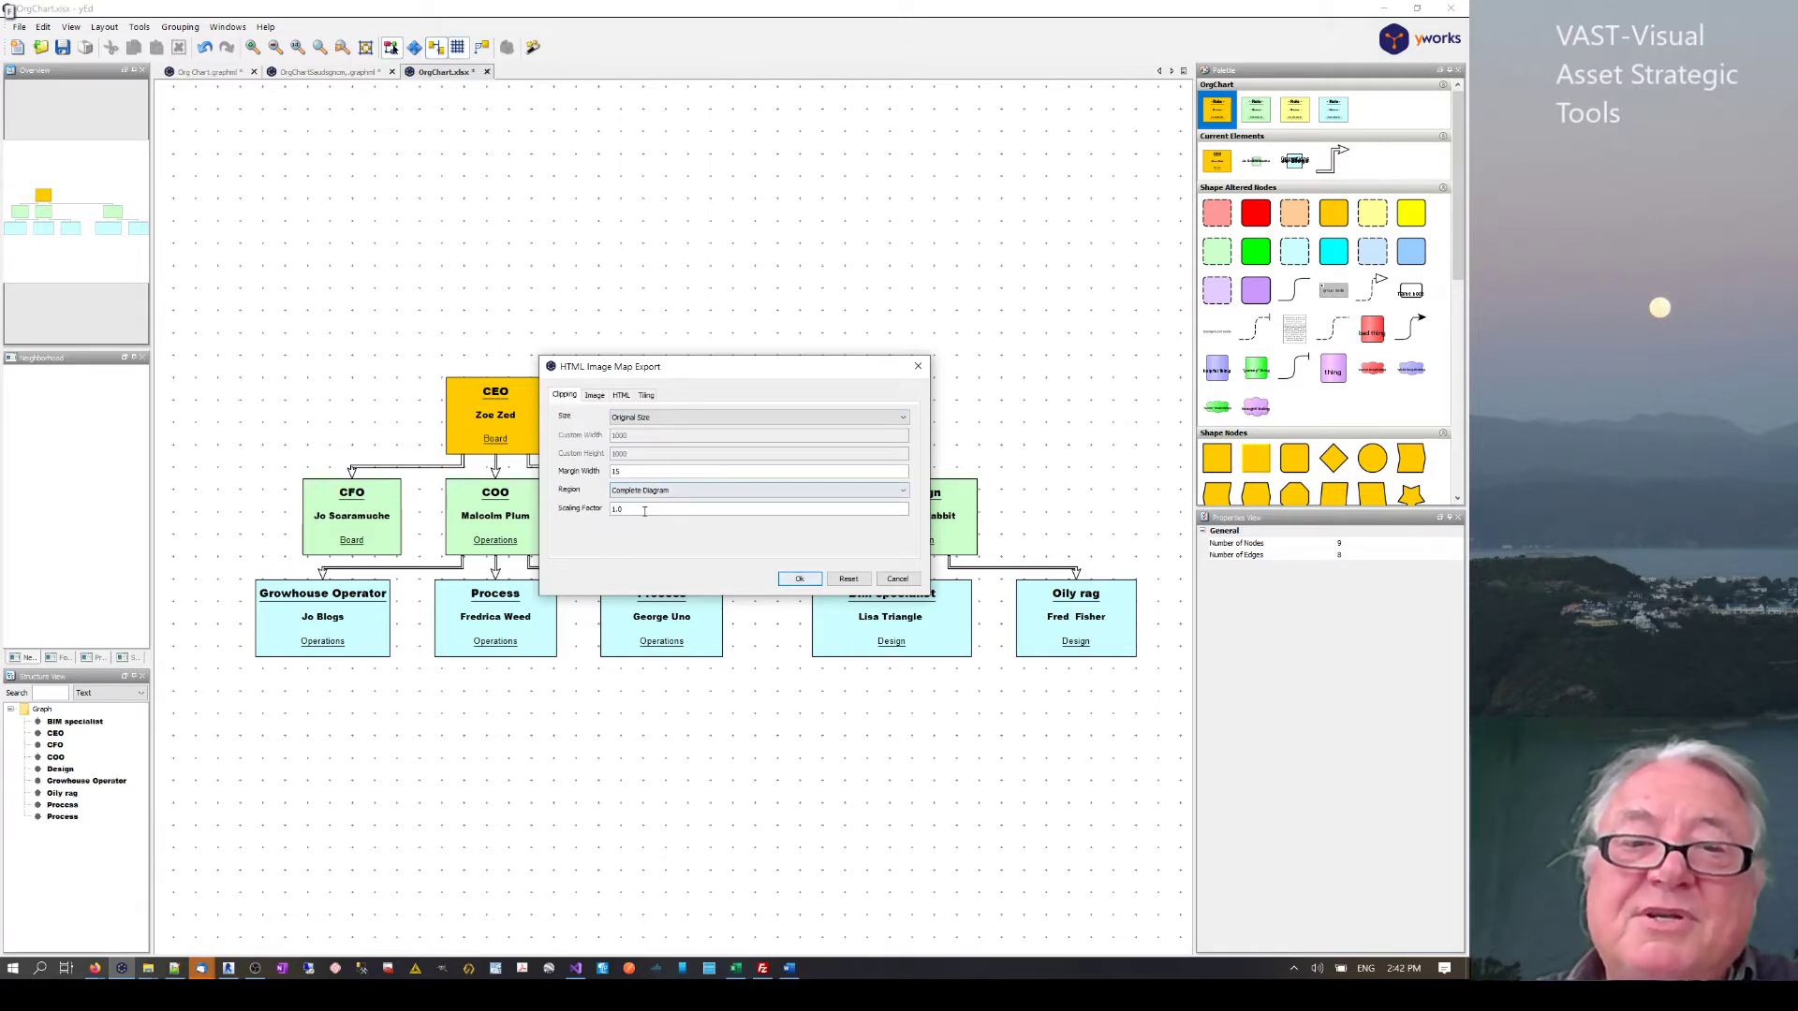
left_click_drag(647, 510, 595, 506)
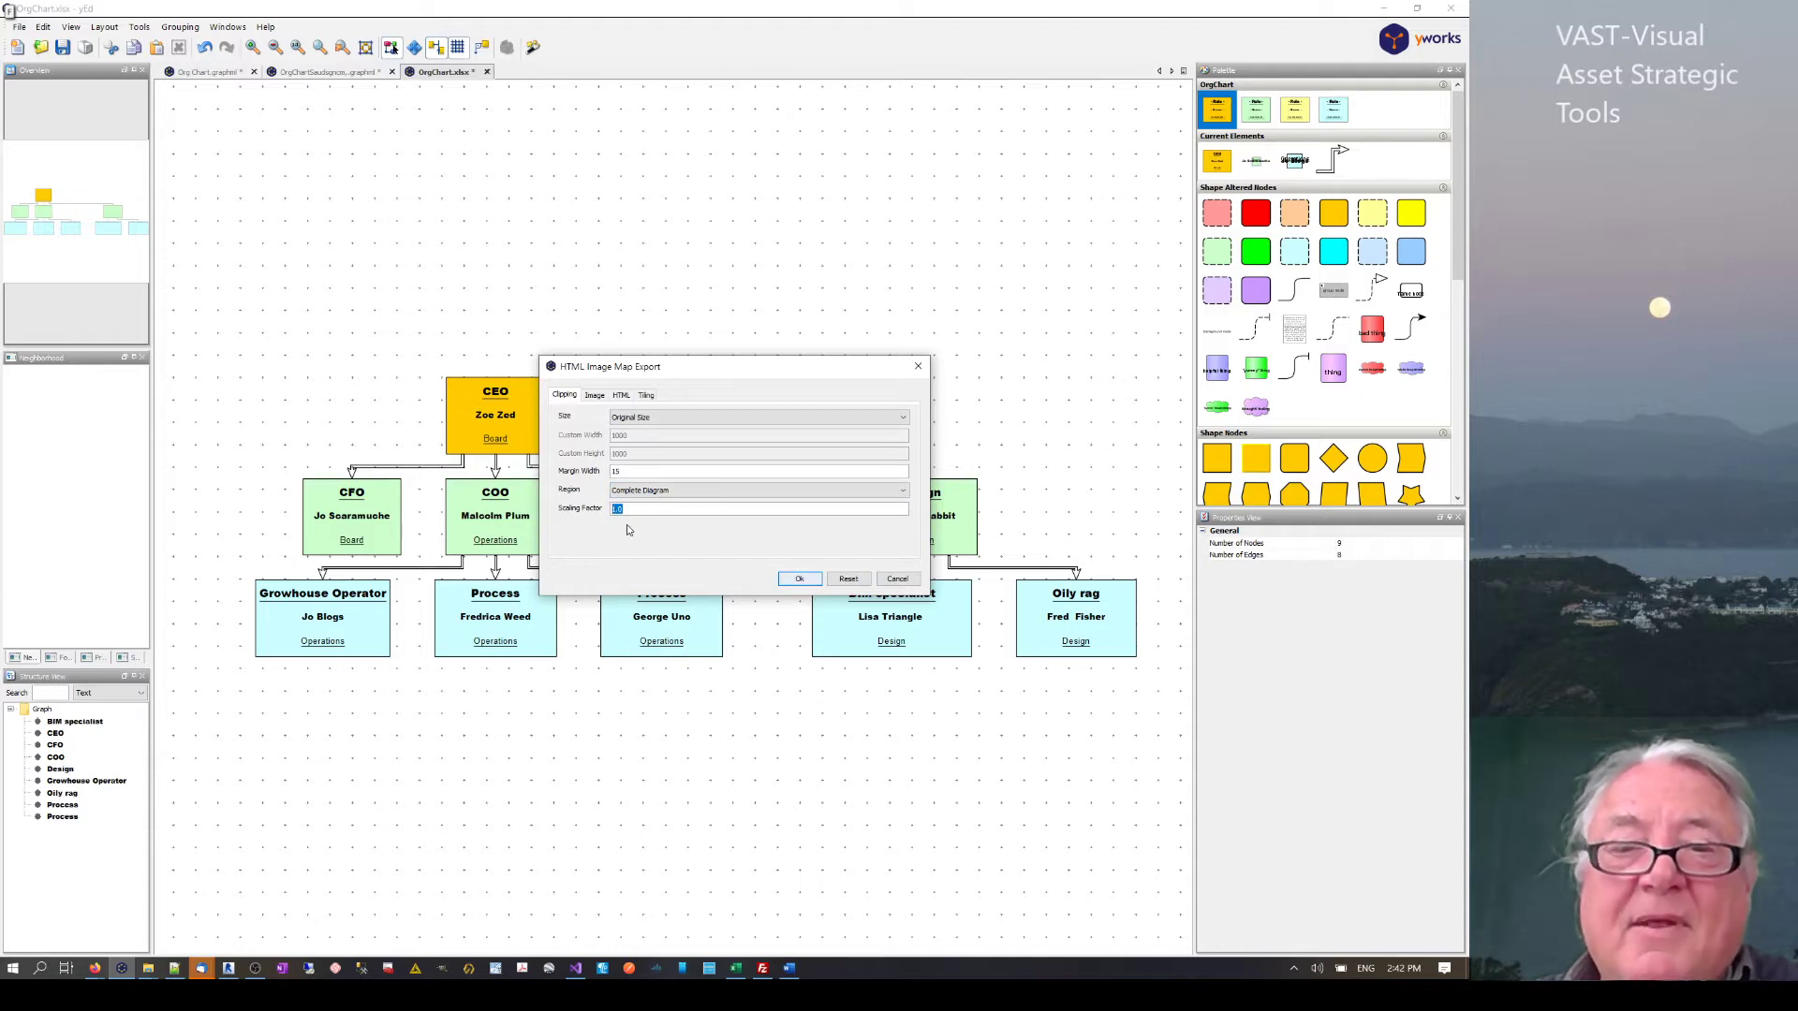
- Open the previously exported file OrgChartHtml1 from the yEd folder to view it in Firefox
left_click(148, 968)
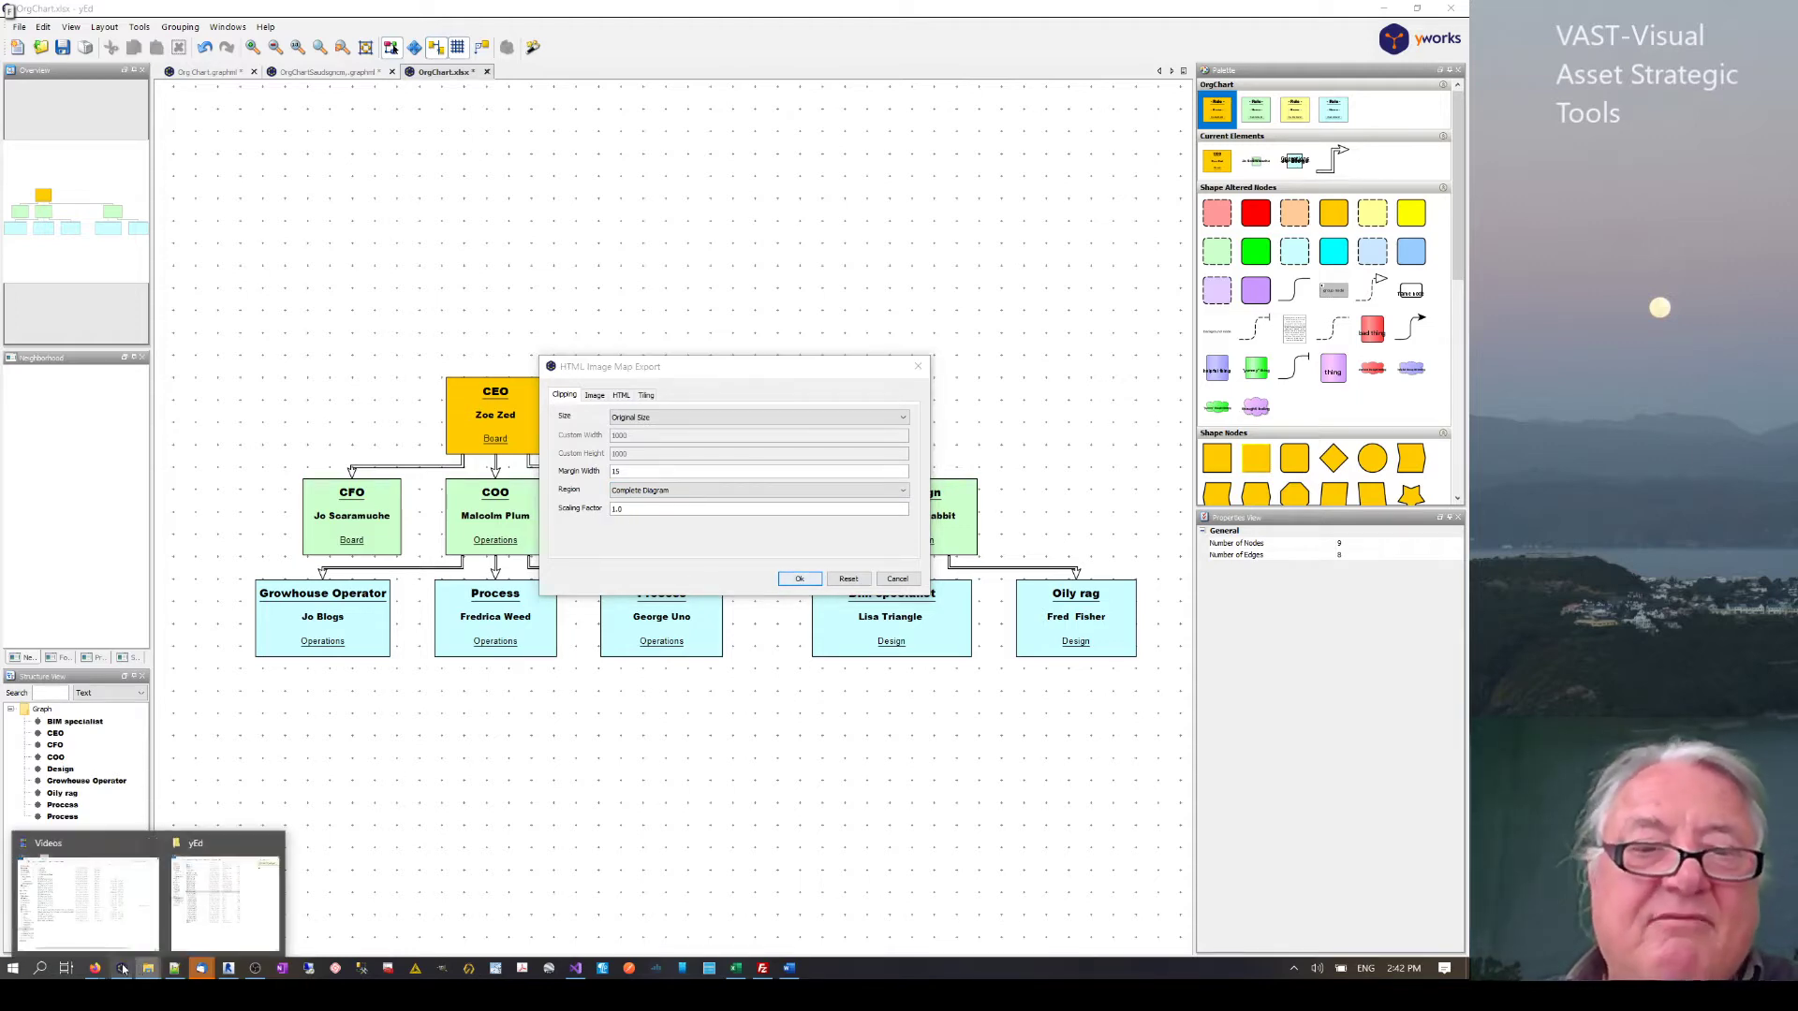
left_click(228, 936)
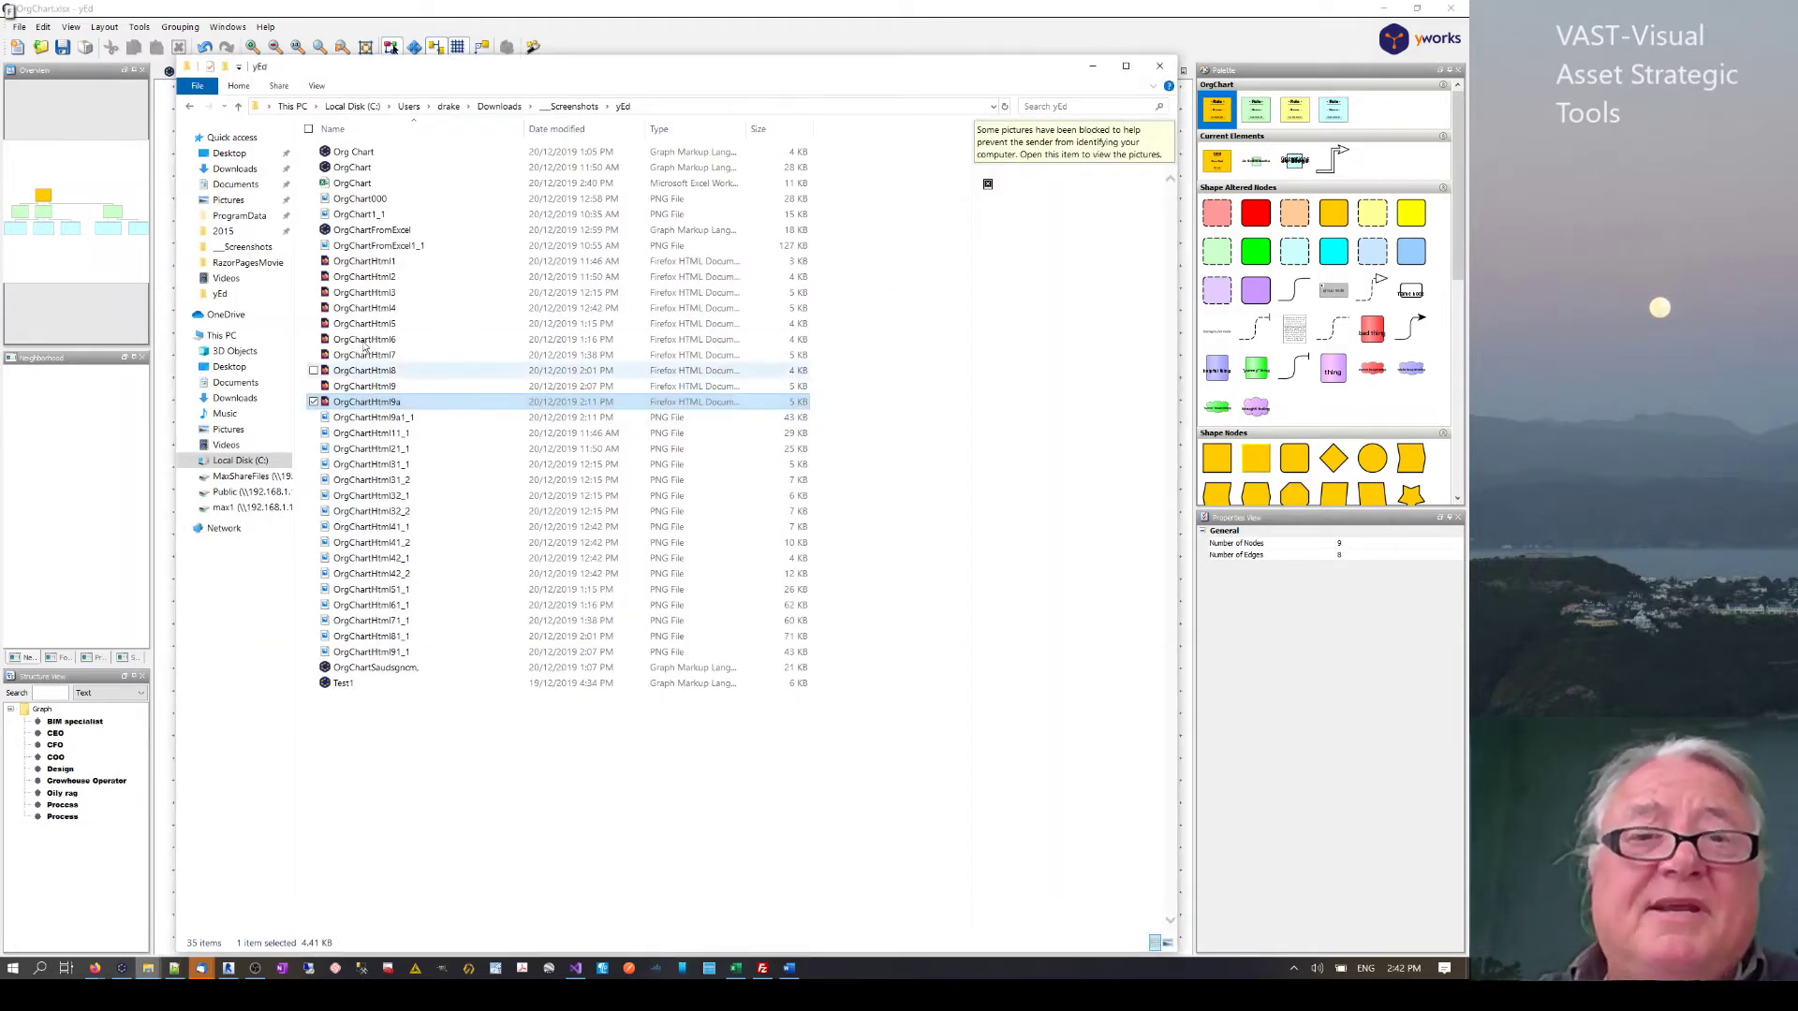
double_click(370, 262)
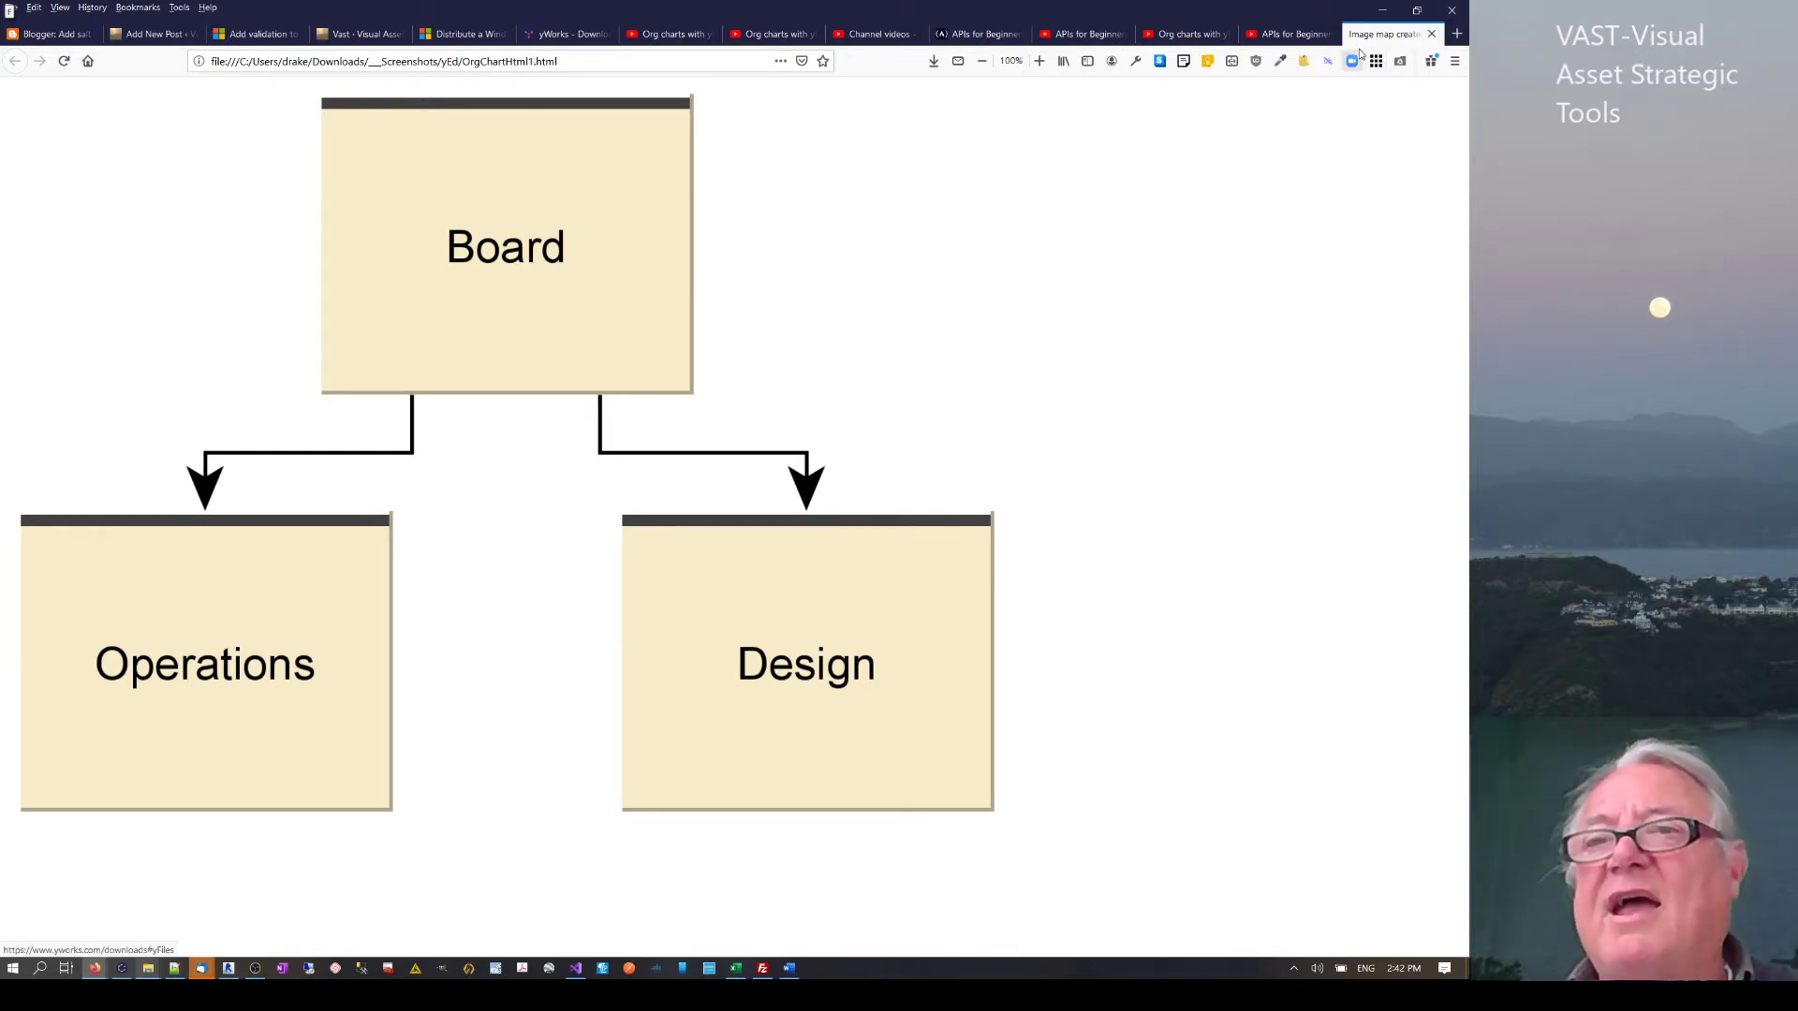
- Open the previously exported file OrgChartHtml2 from the yEd folder to view it in Firefox
mouse_move(148, 968)
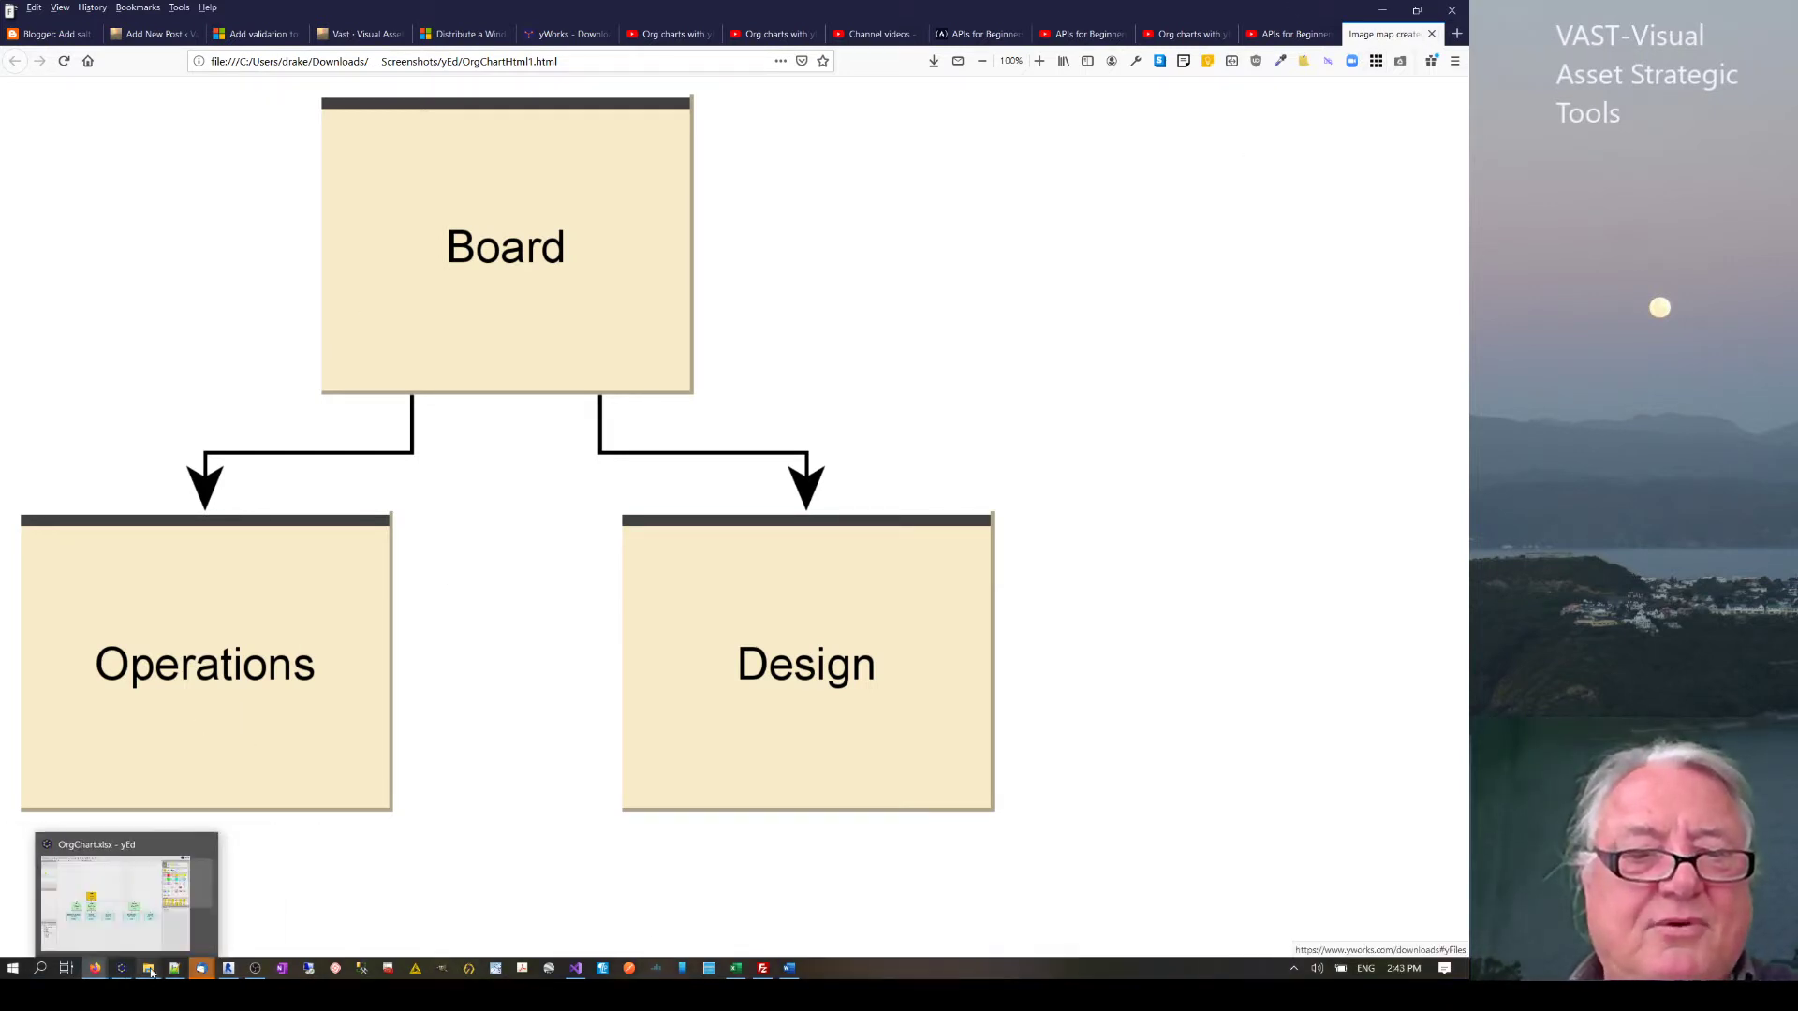
left_click(198, 913)
left_click(413, 278)
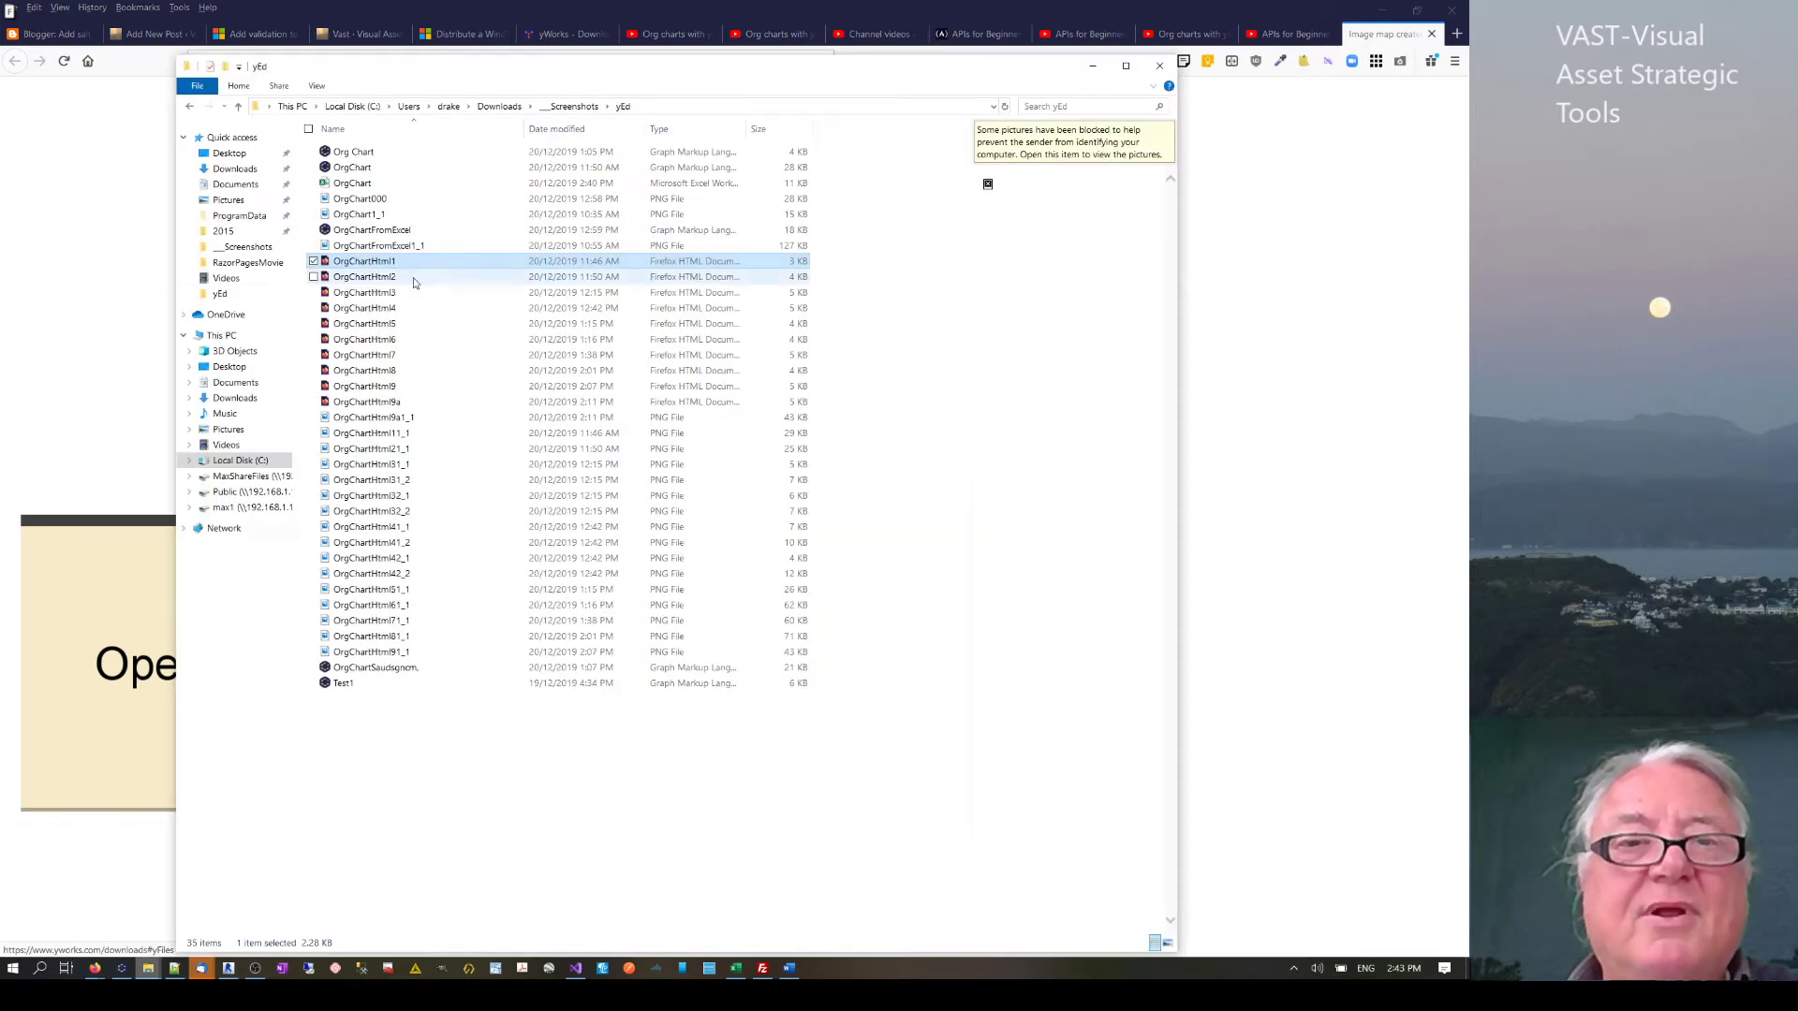
left_click(375, 277)
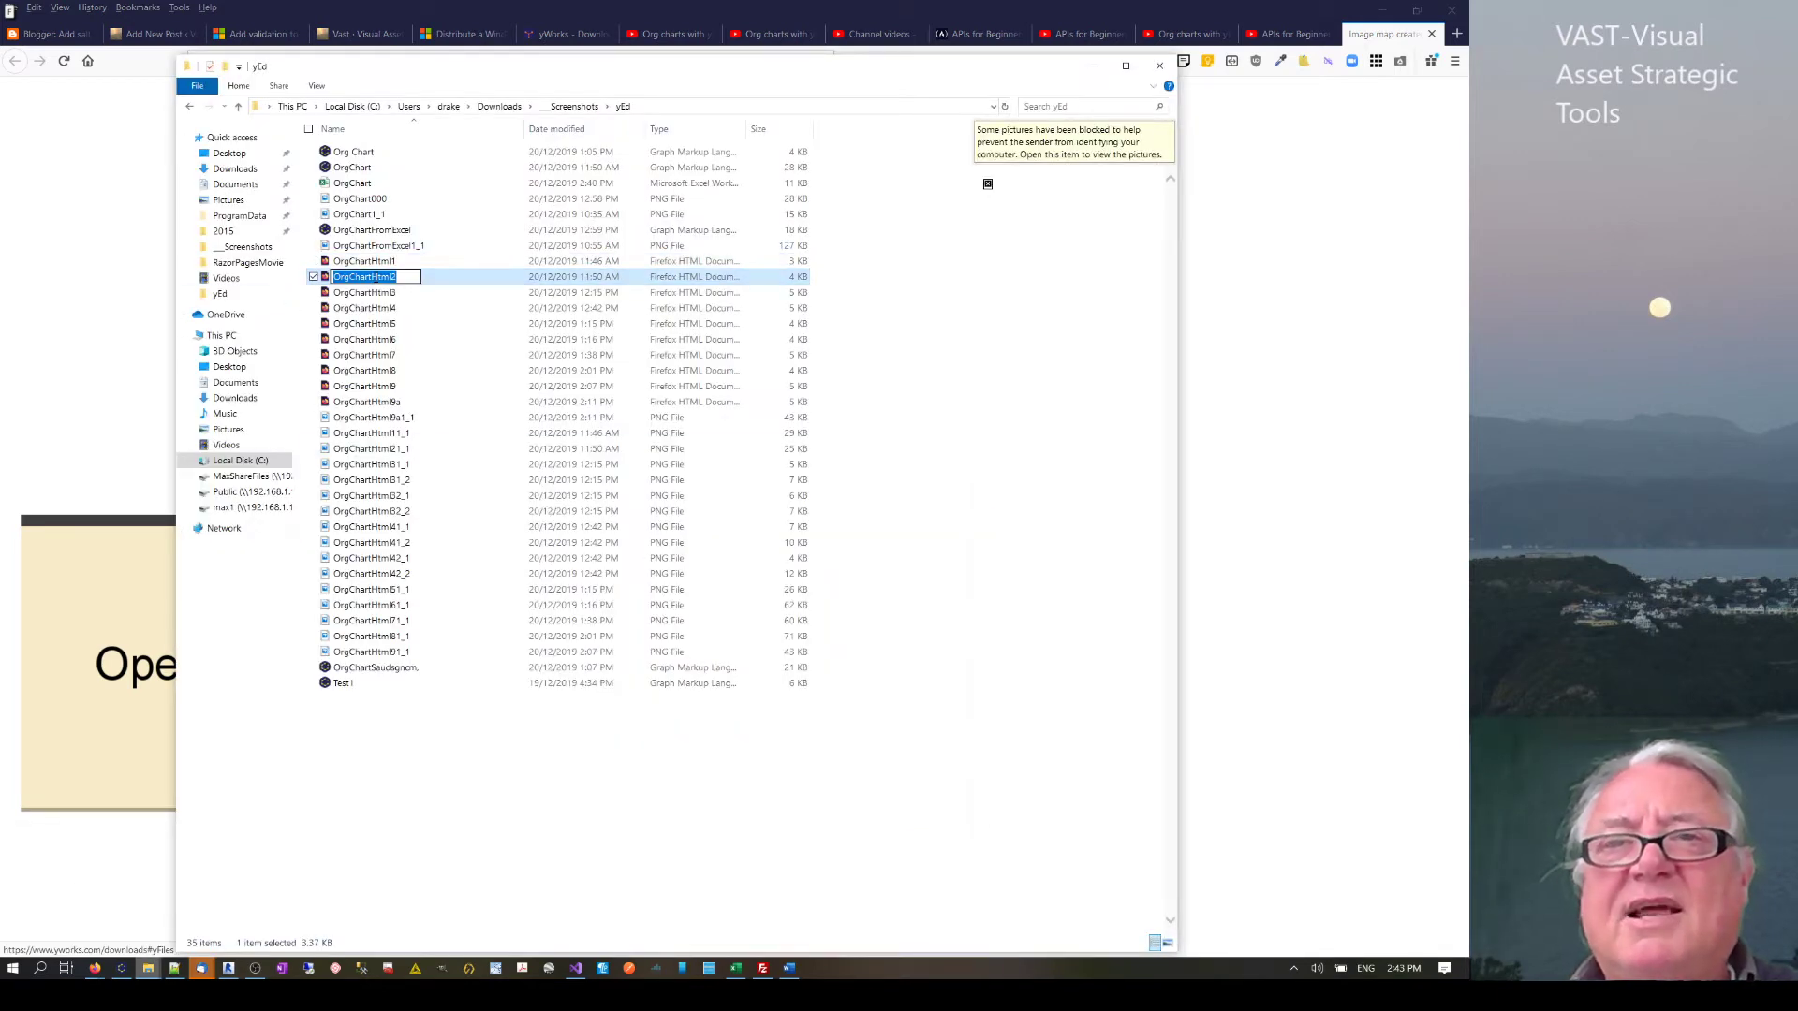
left_click(426, 323)
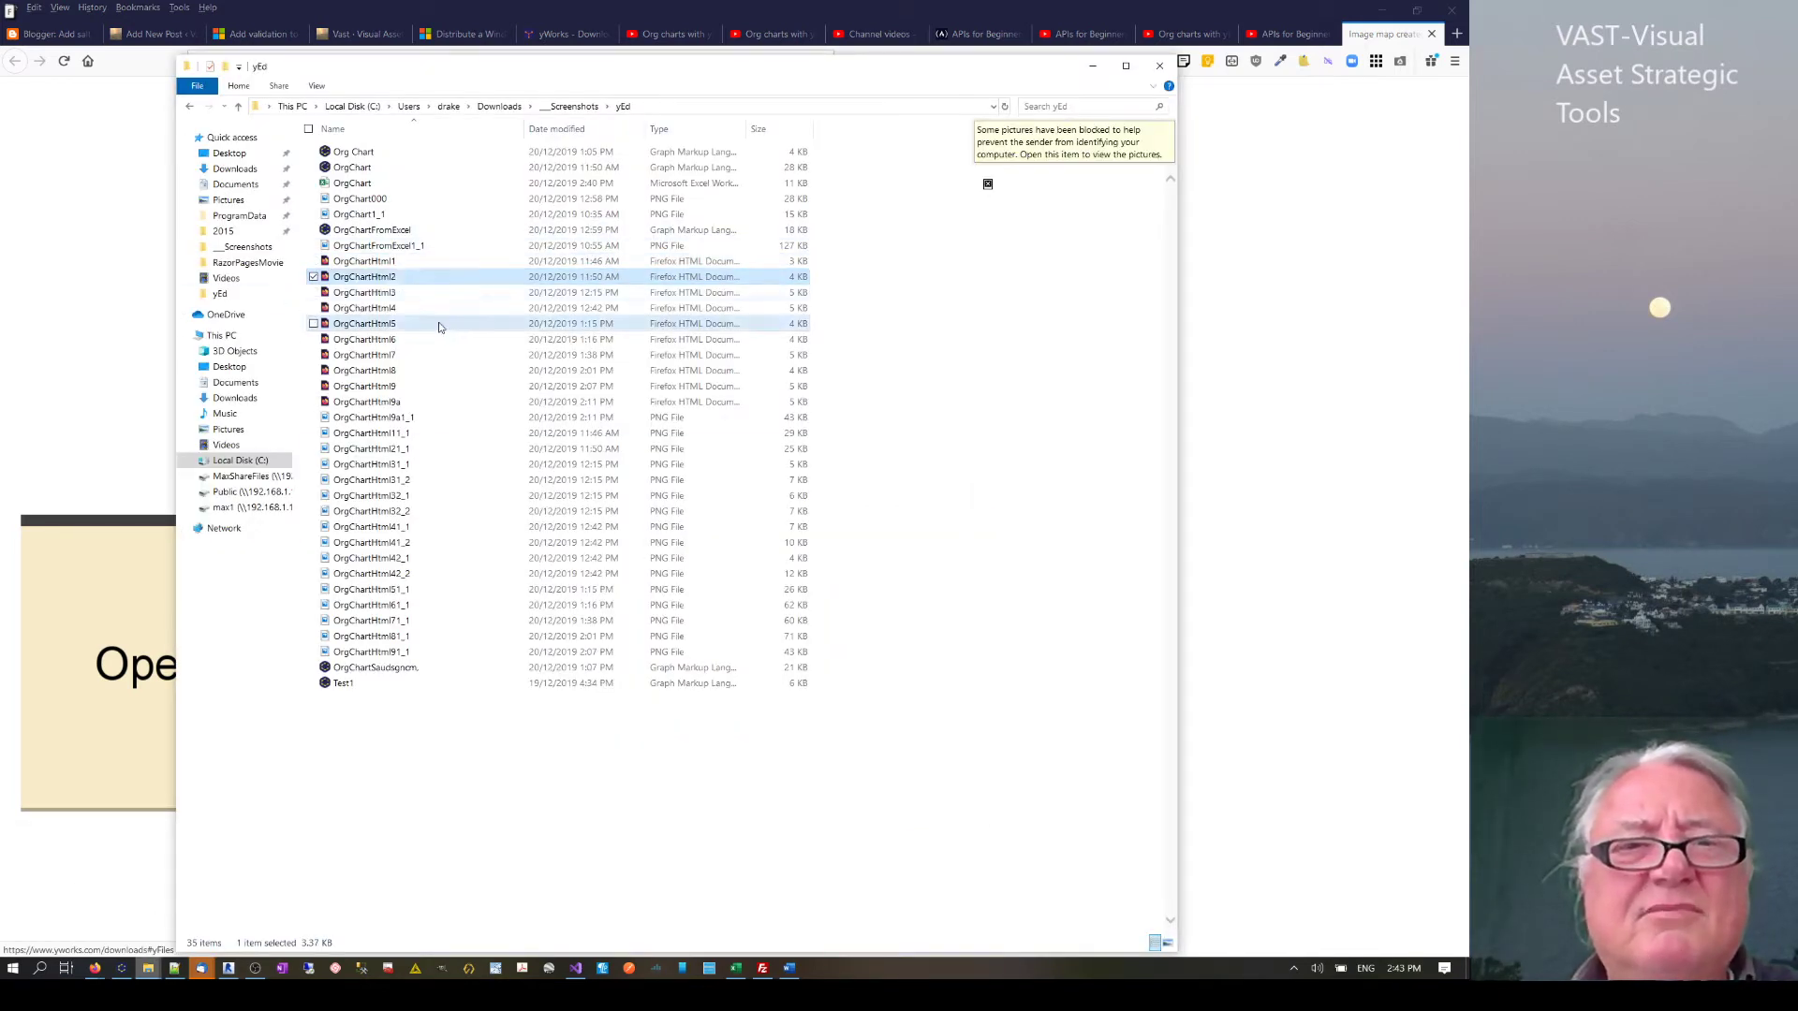
left_click(370, 279)
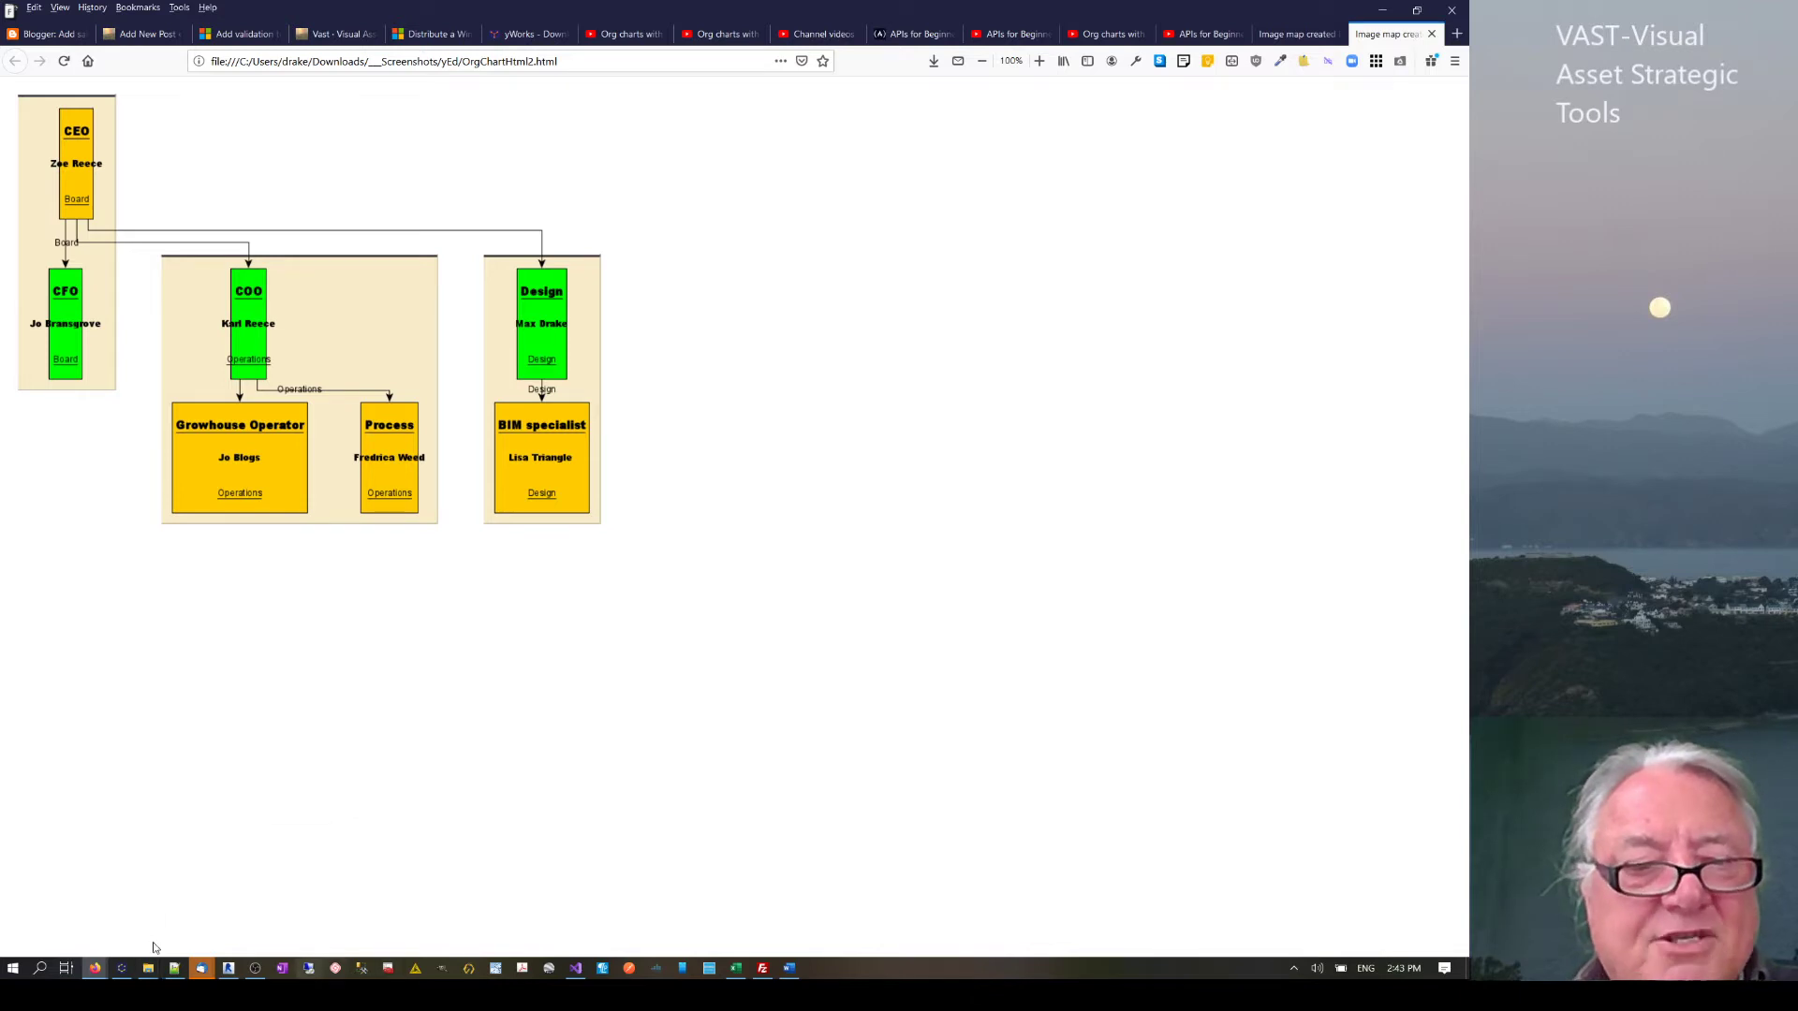
- Switch to Notepad++, replace the page title text in OrgChartHtml3.html with Ioooooooo, and save the file
left_click(176, 970)
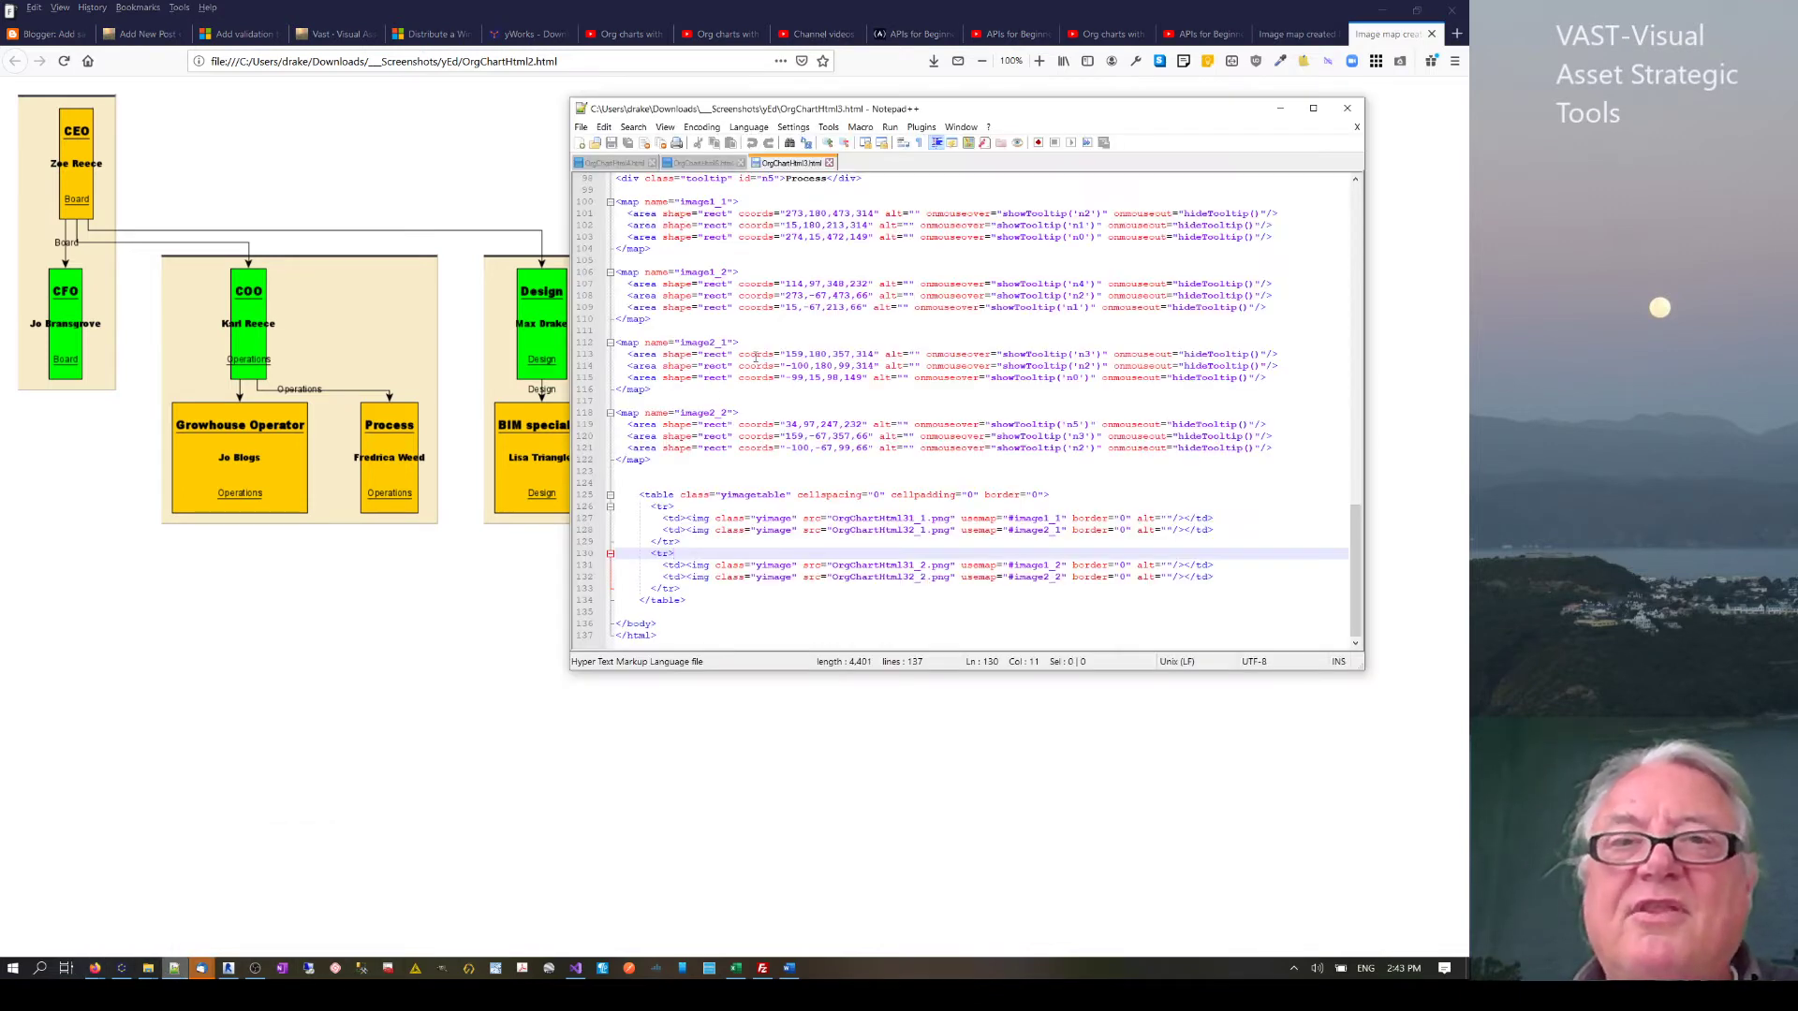
scroll(758, 354, "up", 9)
scroll(802, 205, "up", 20)
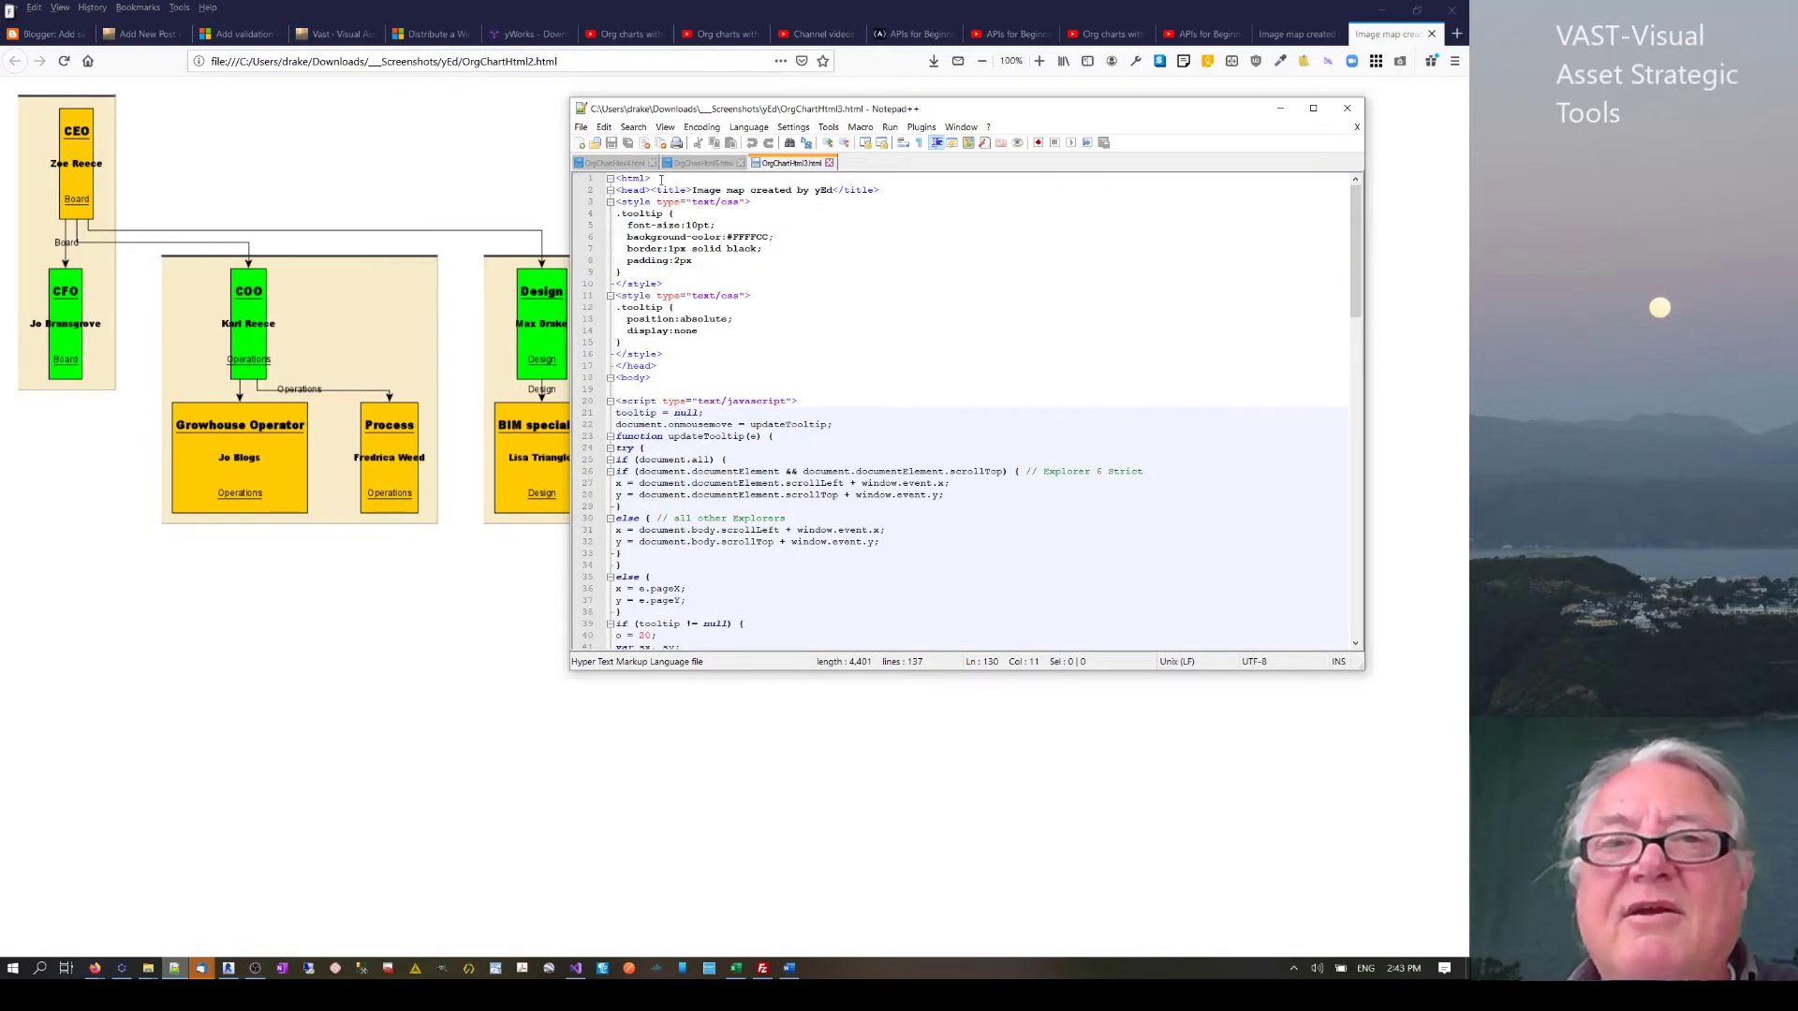
left_click_drag(694, 192, 741, 192)
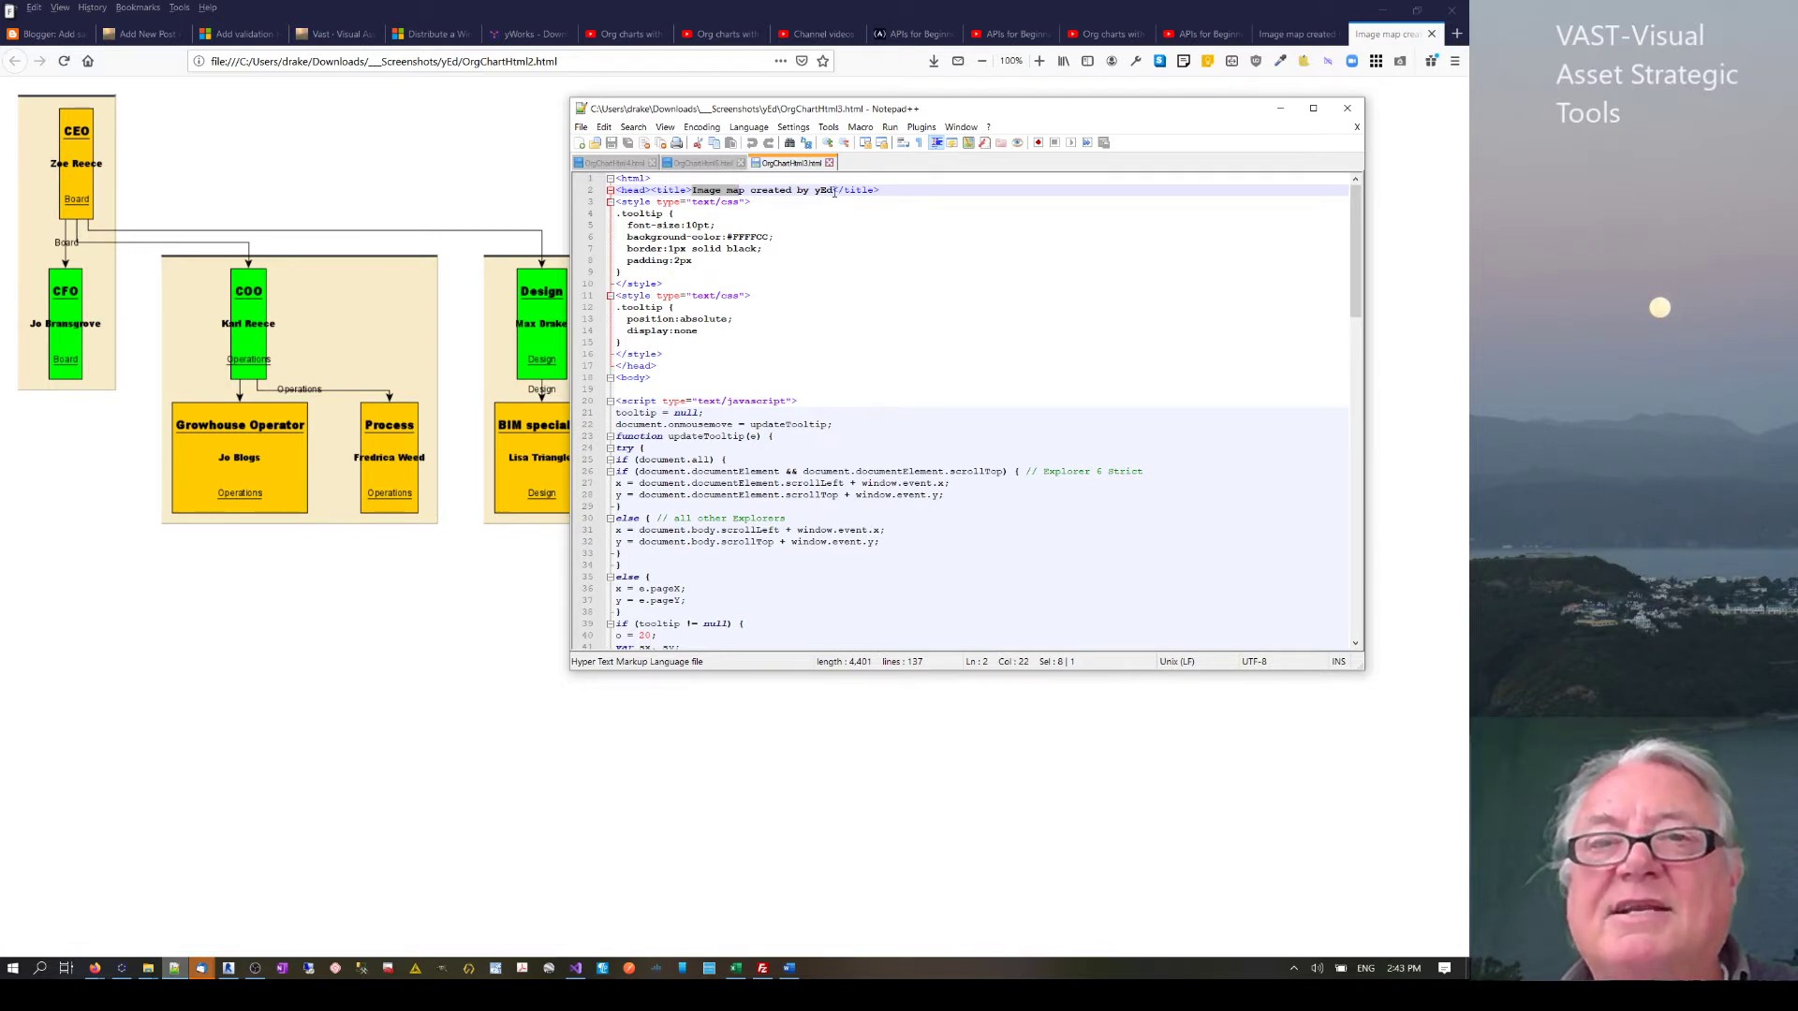
left_click_drag(834, 192, 703, 199)
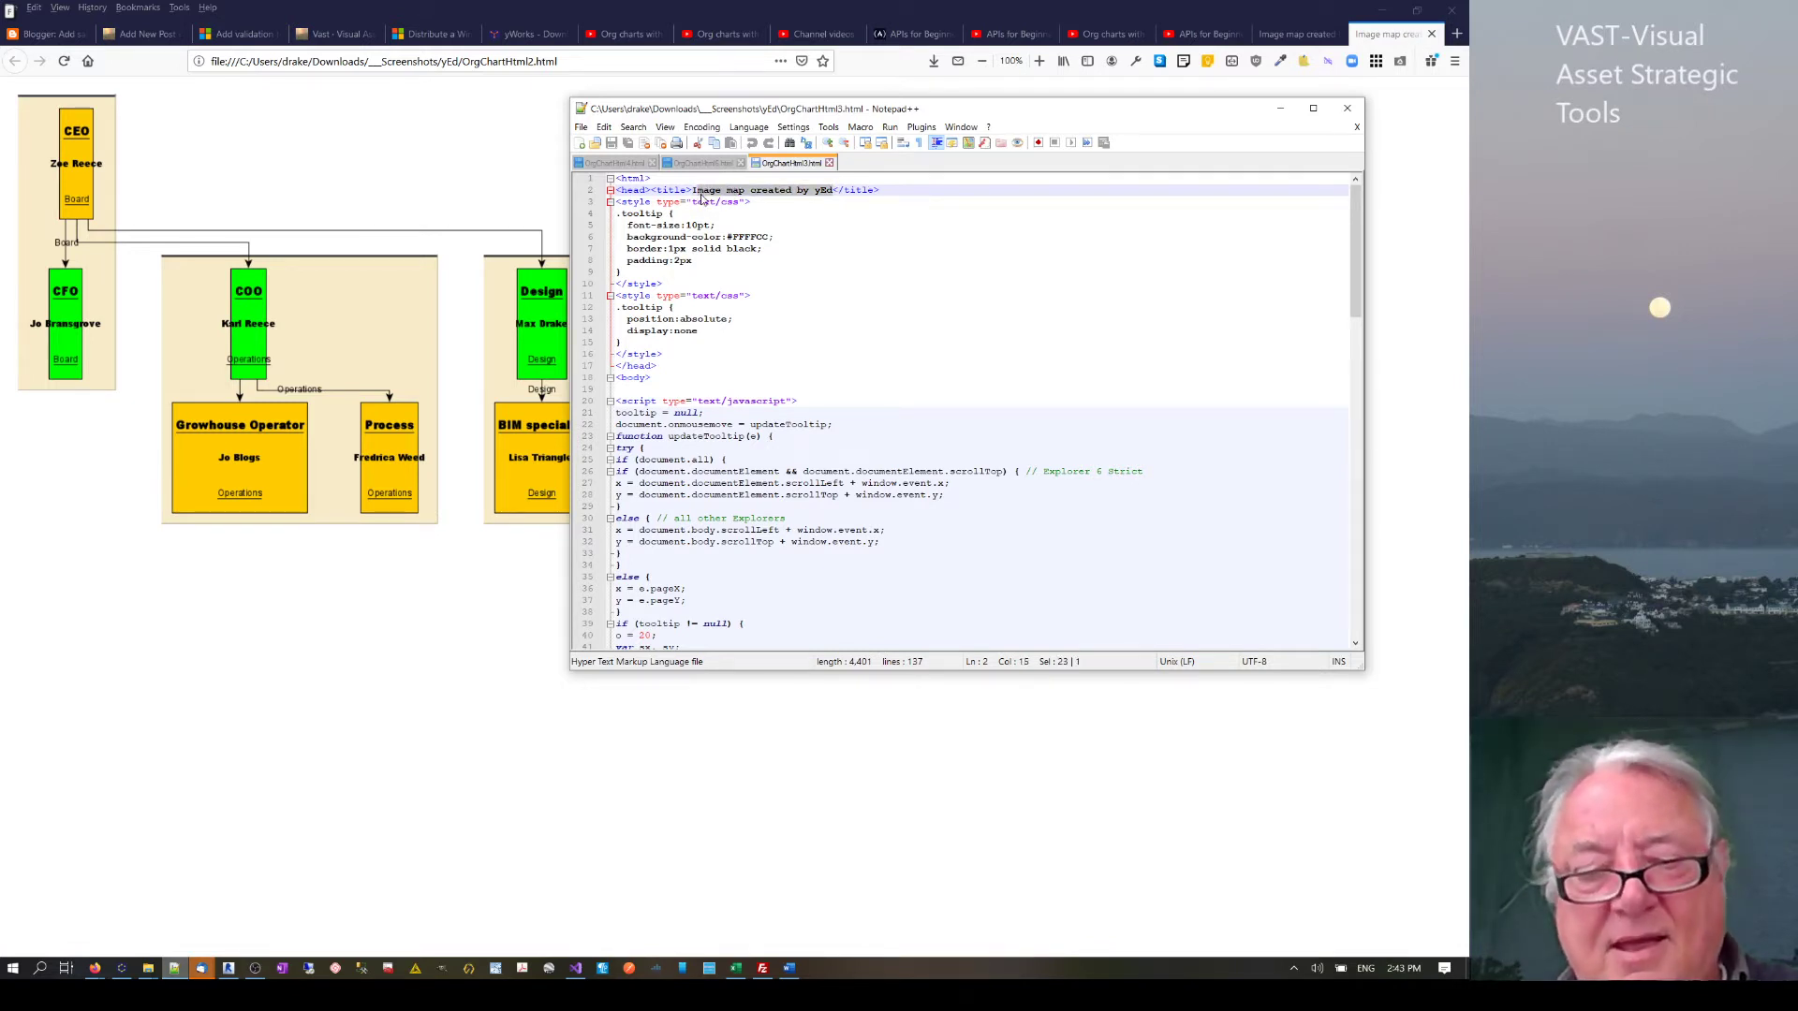
type("cooooooo")
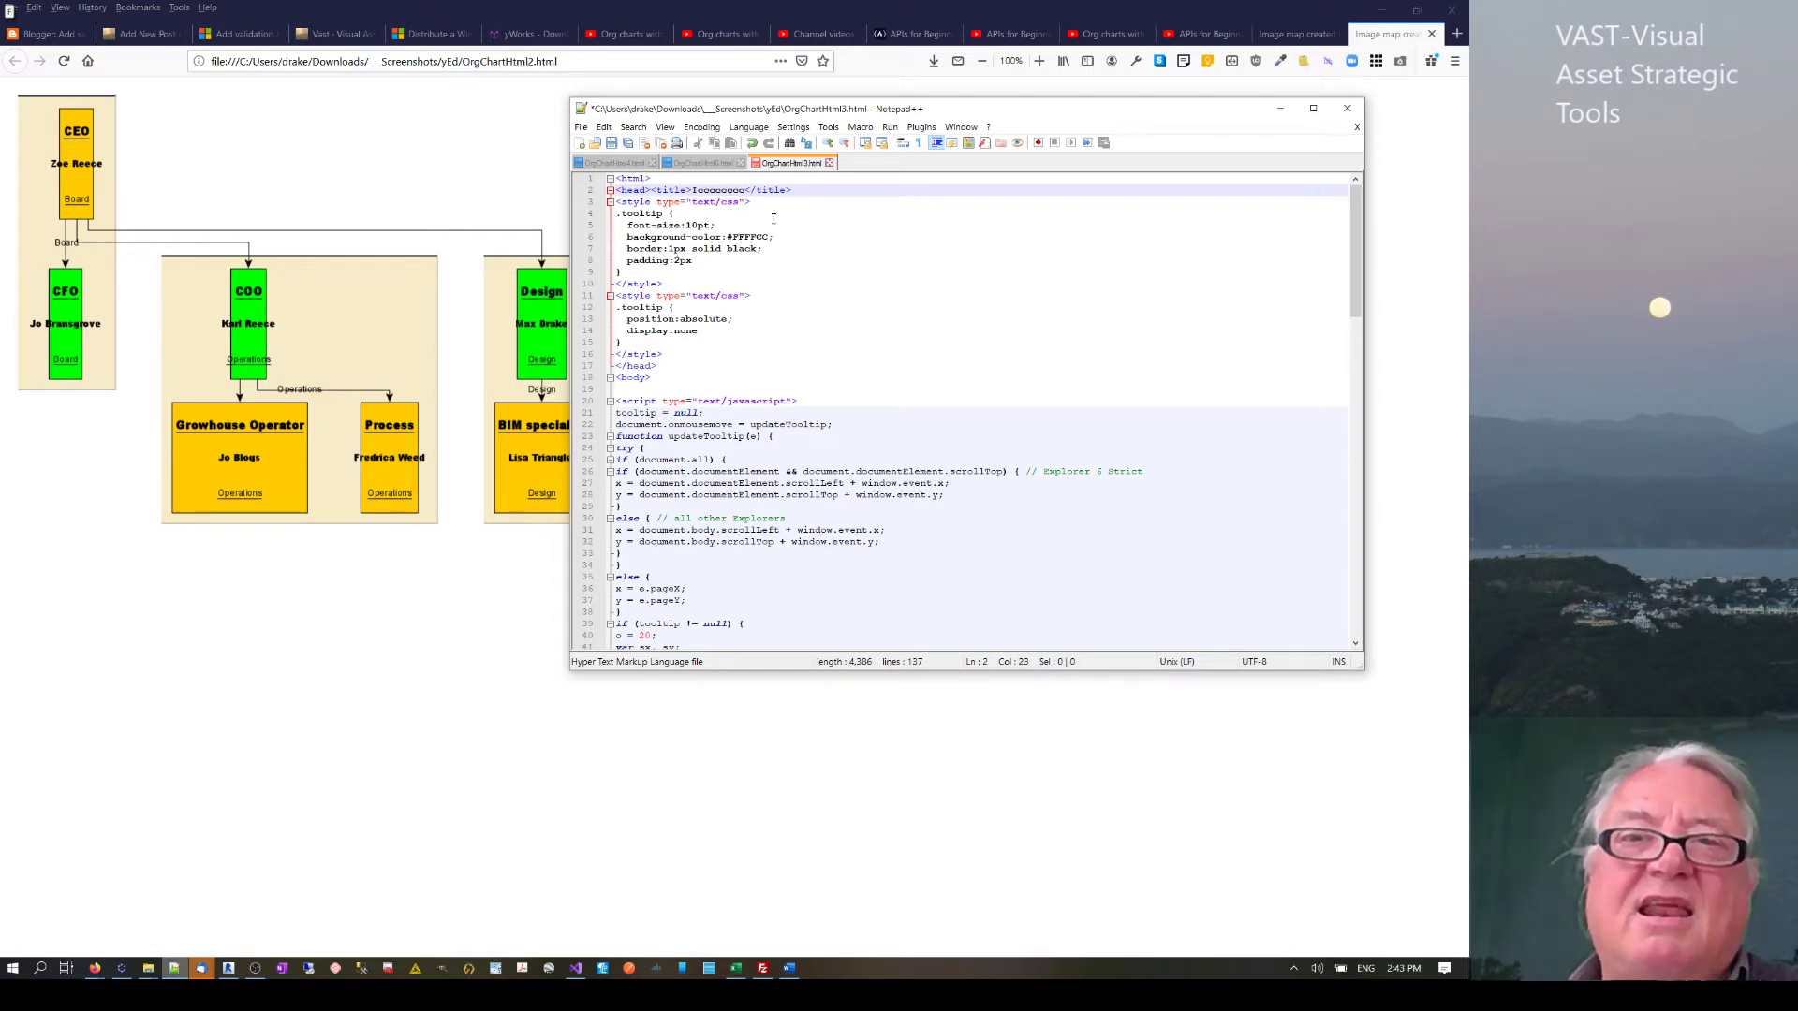
left_click(610, 142)
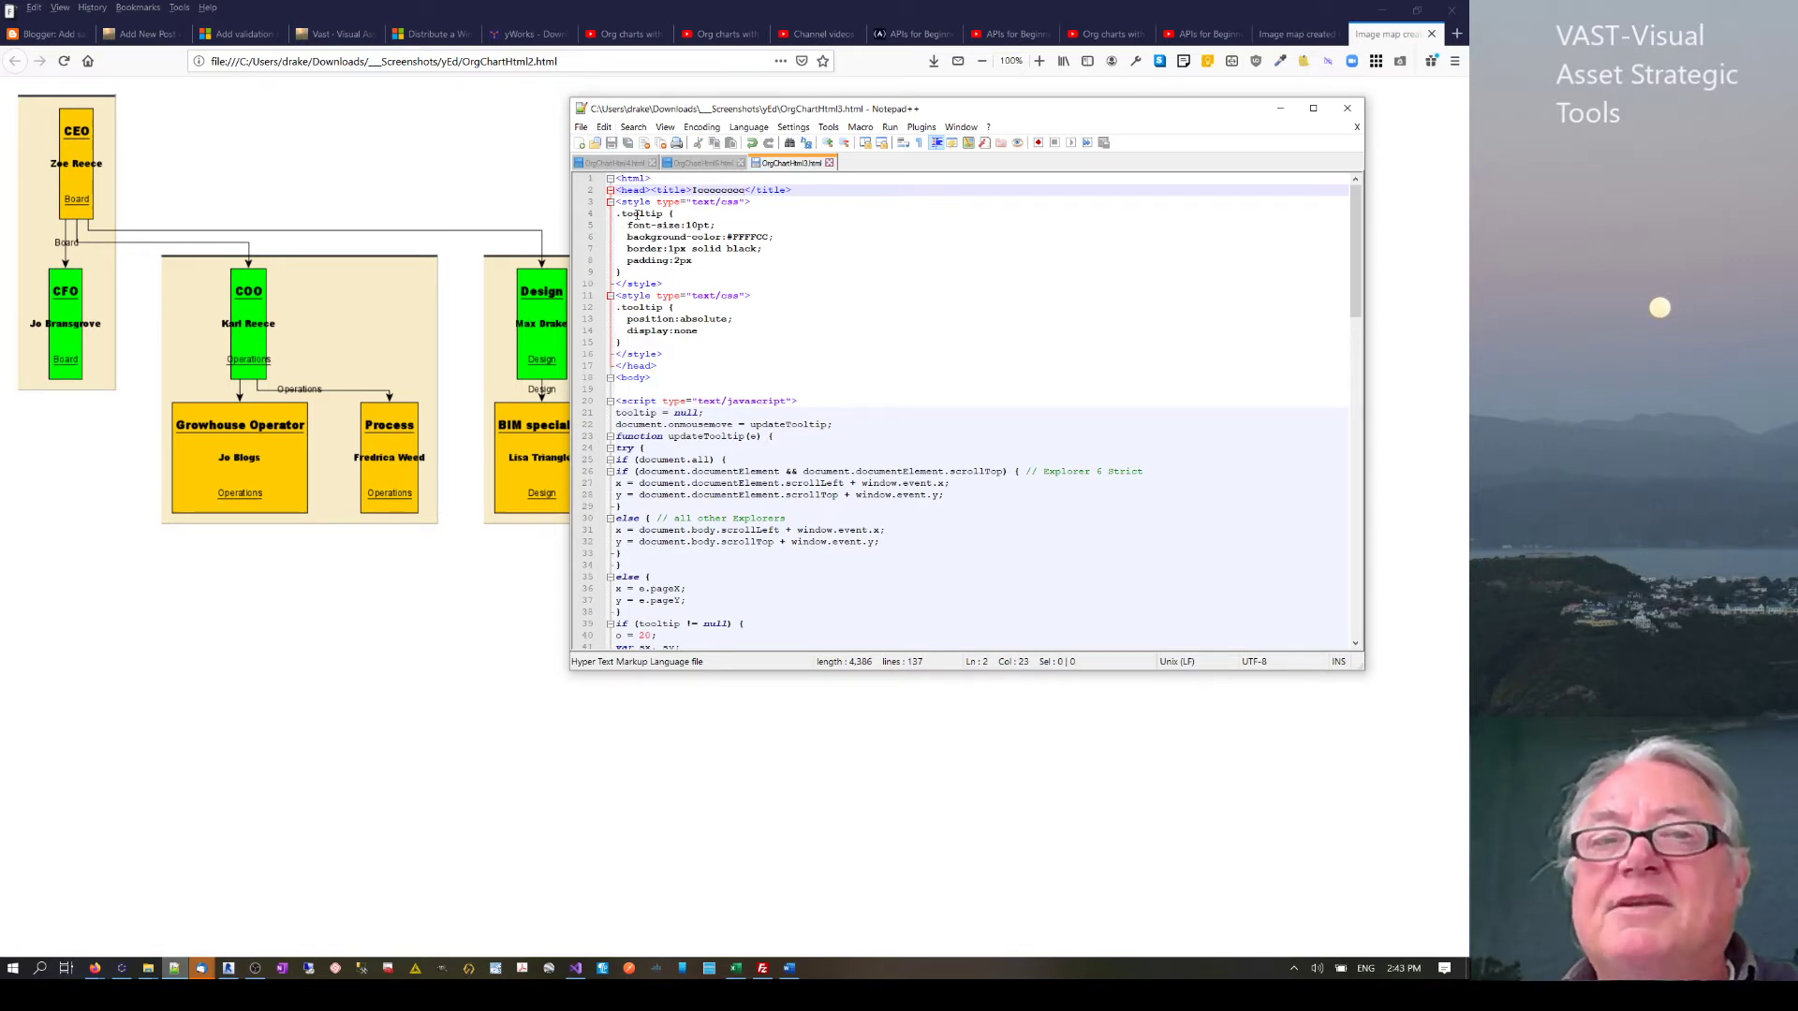
- Examine the tooltip styles, the tooltip script and the image map areas in OrgChartHtml3.html against the chart shown in Firefox
left_click_drag(636, 215, 733, 259)
left_click(684, 247)
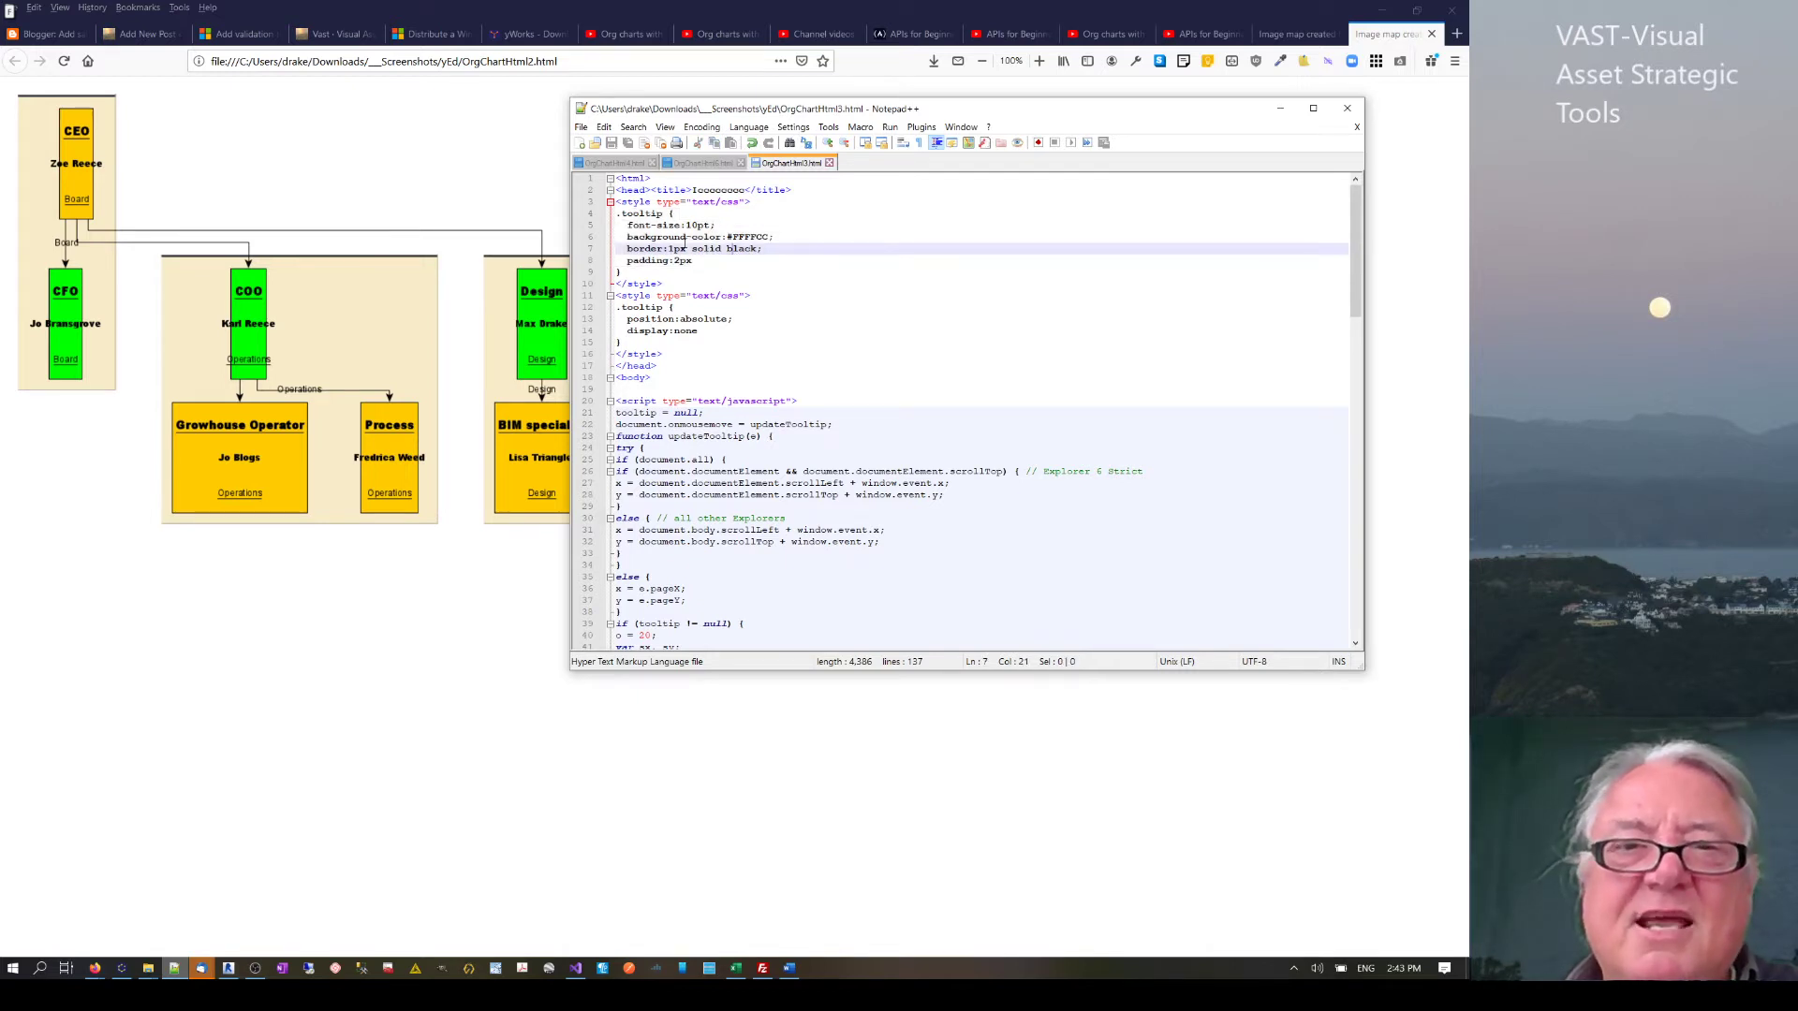
scroll(704, 353, "down", 1)
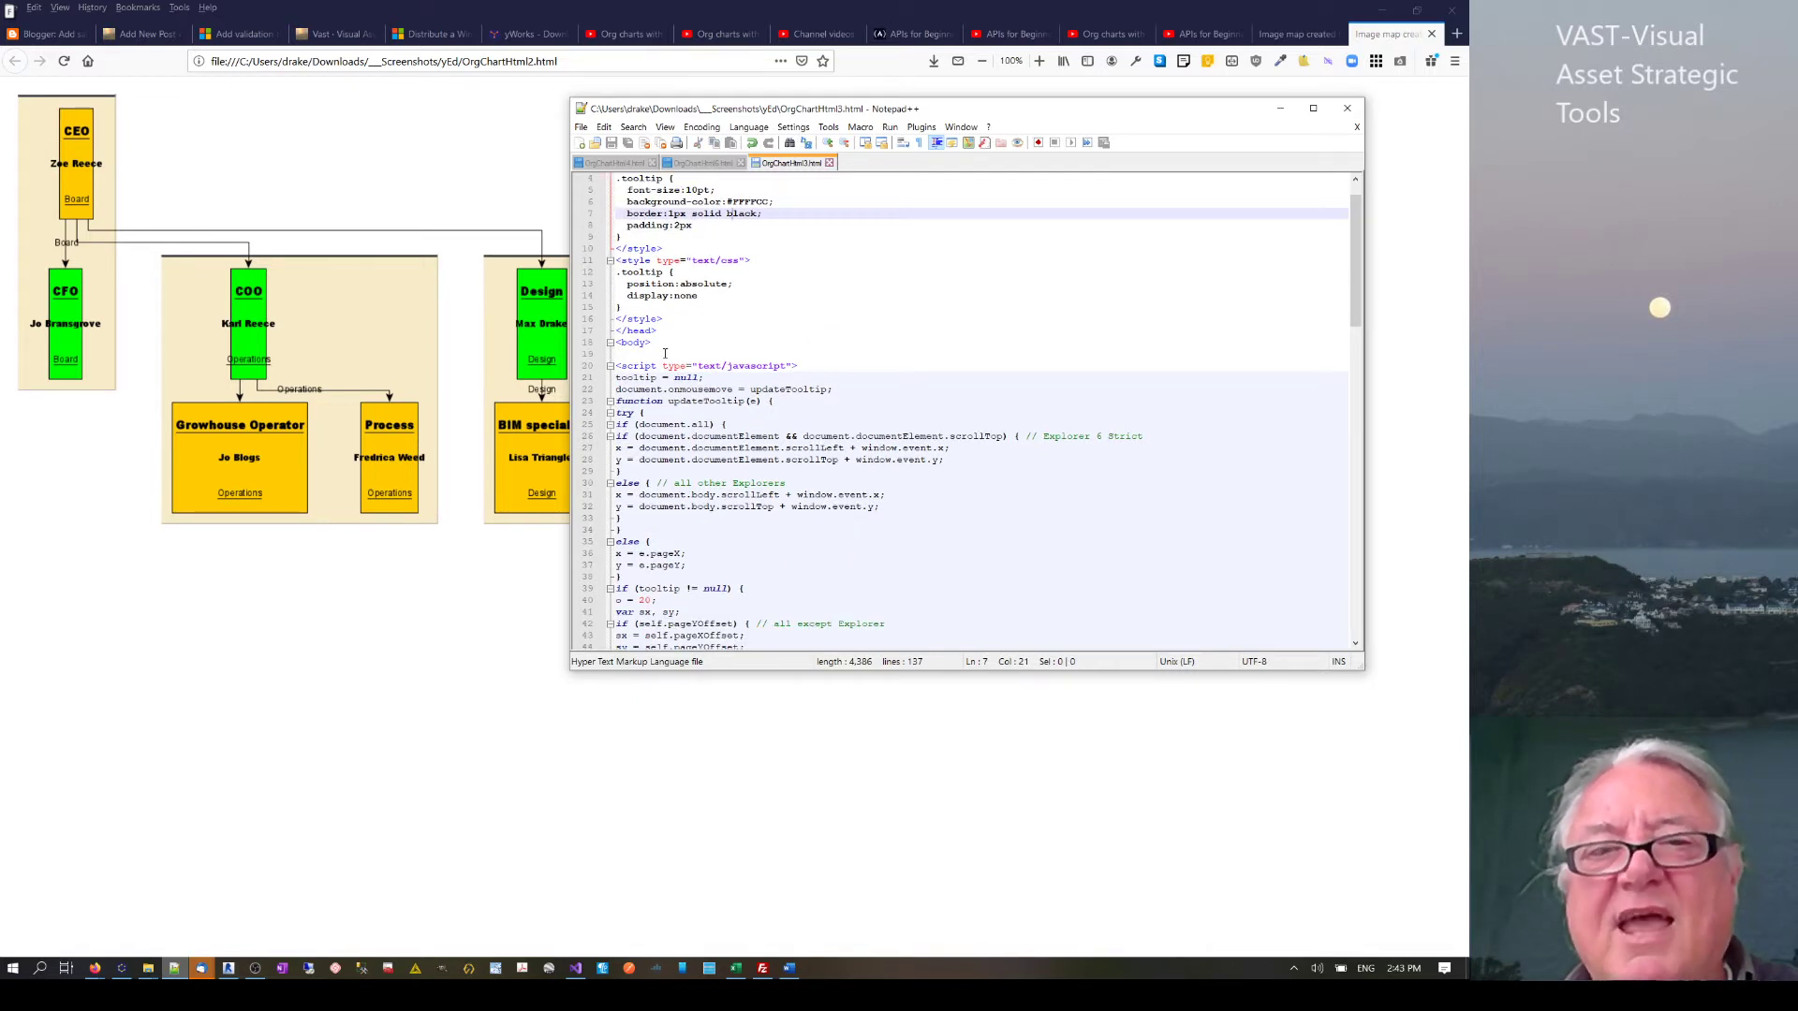
left_click_drag(685, 361, 756, 496)
scroll(755, 496, "down", 16)
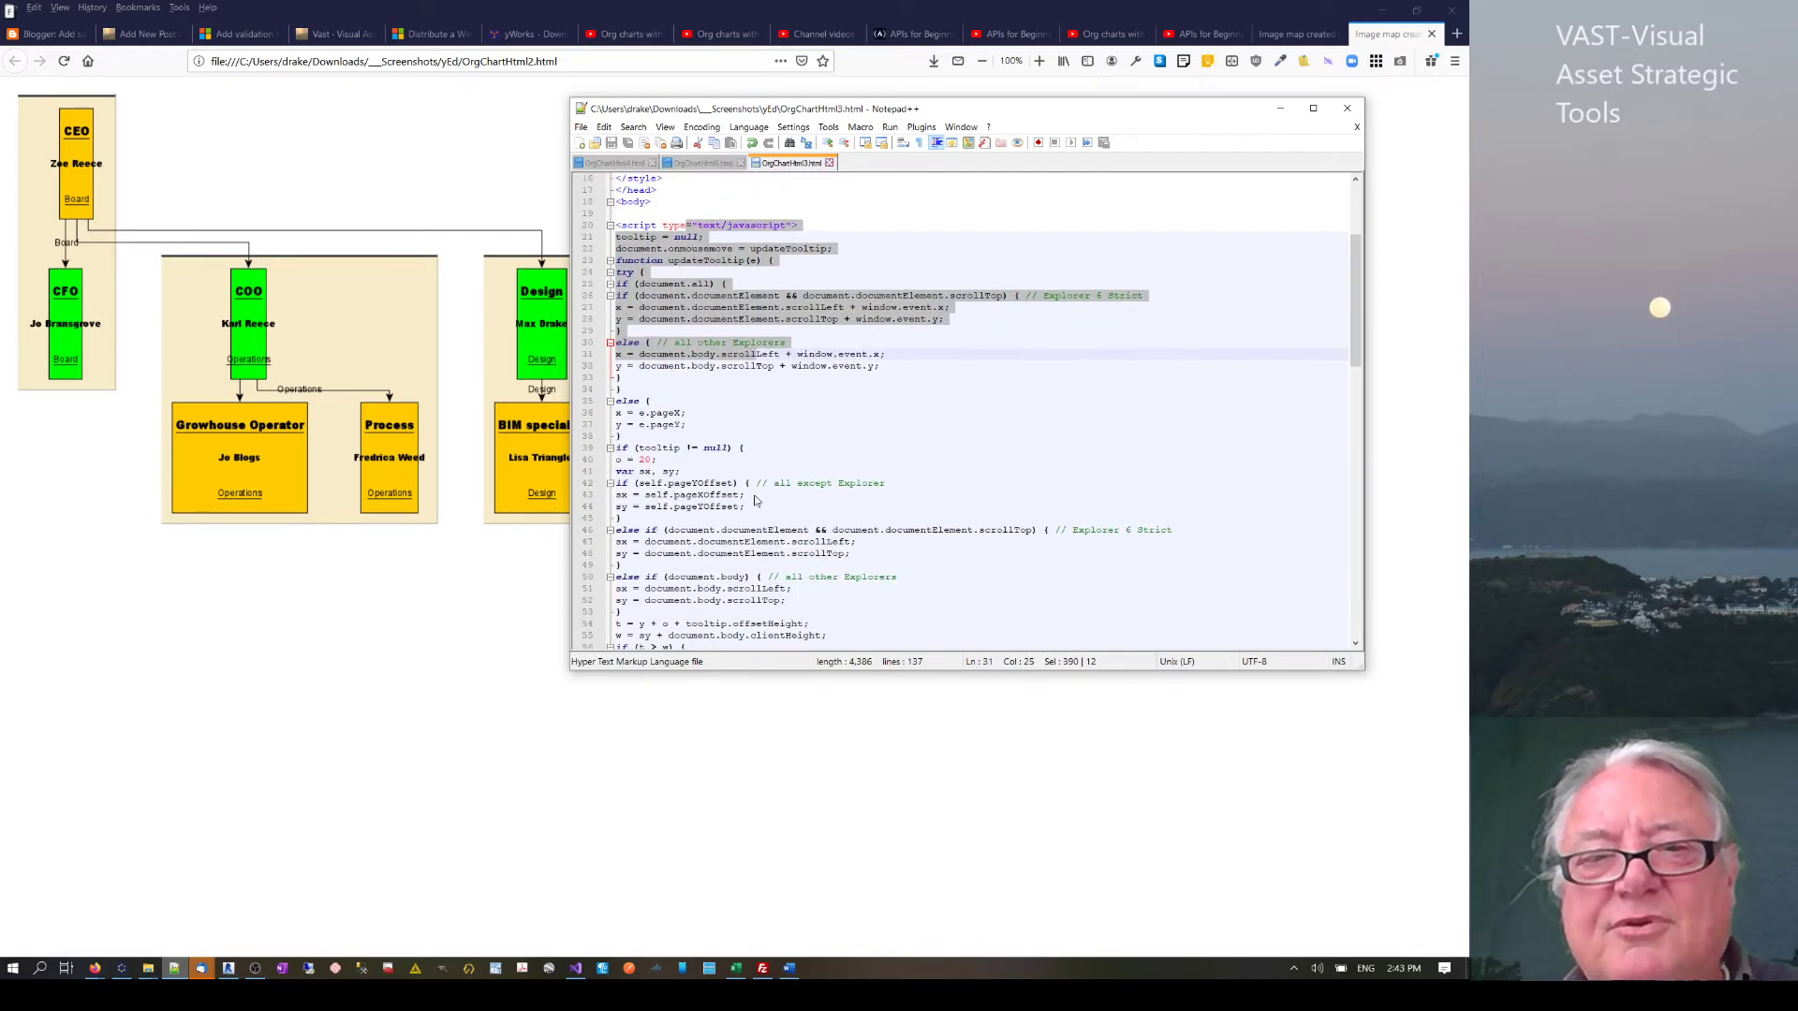
scroll(756, 496, "down", 10)
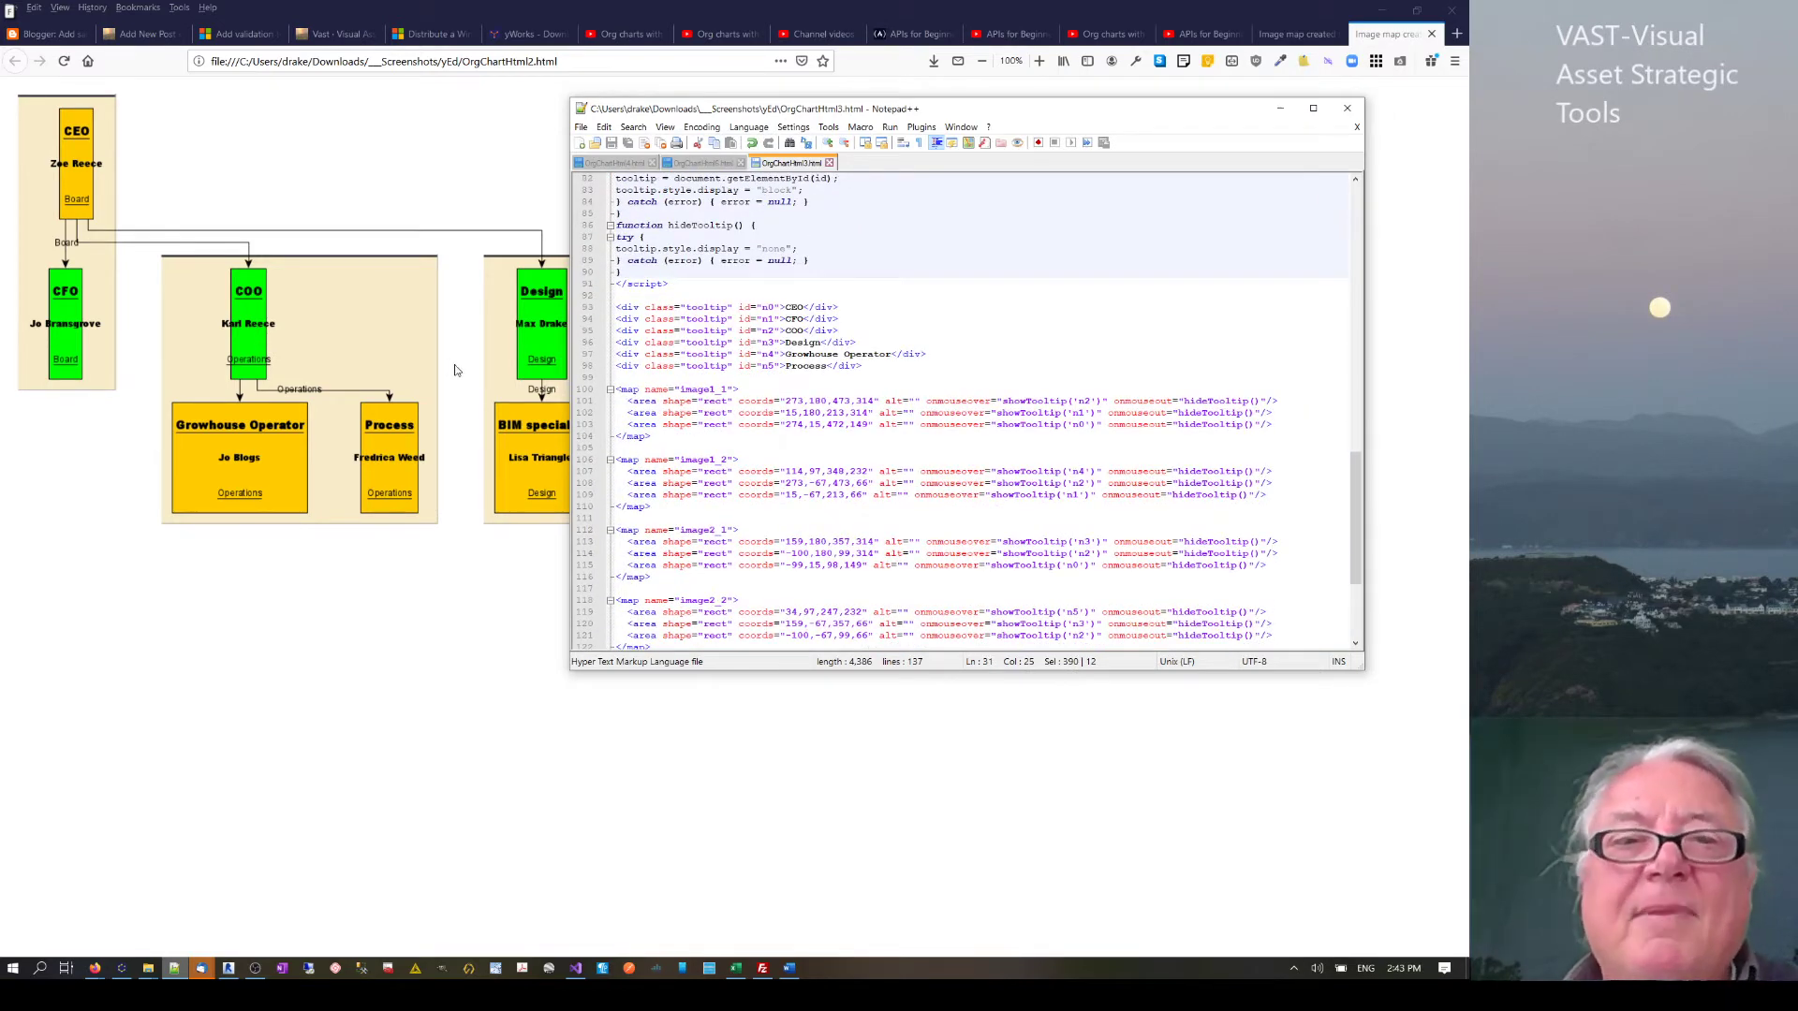
mouse_move(270, 330)
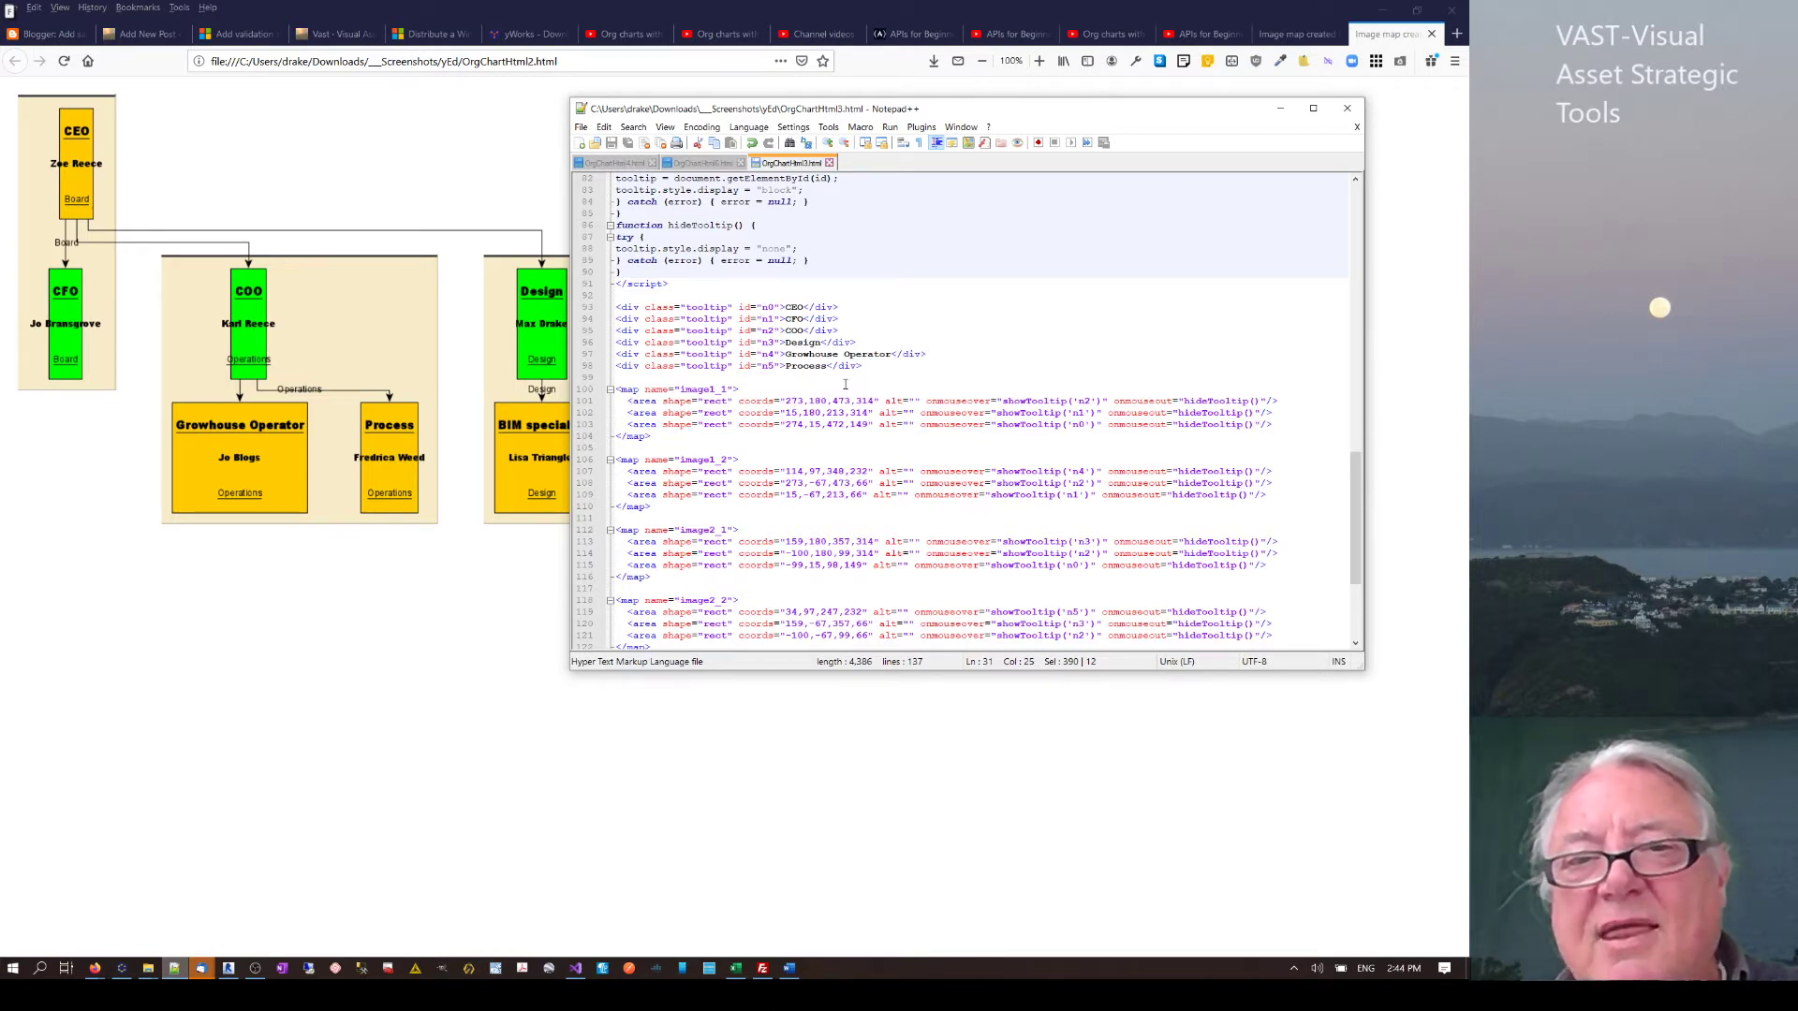
left_click_drag(780, 401, 1040, 401)
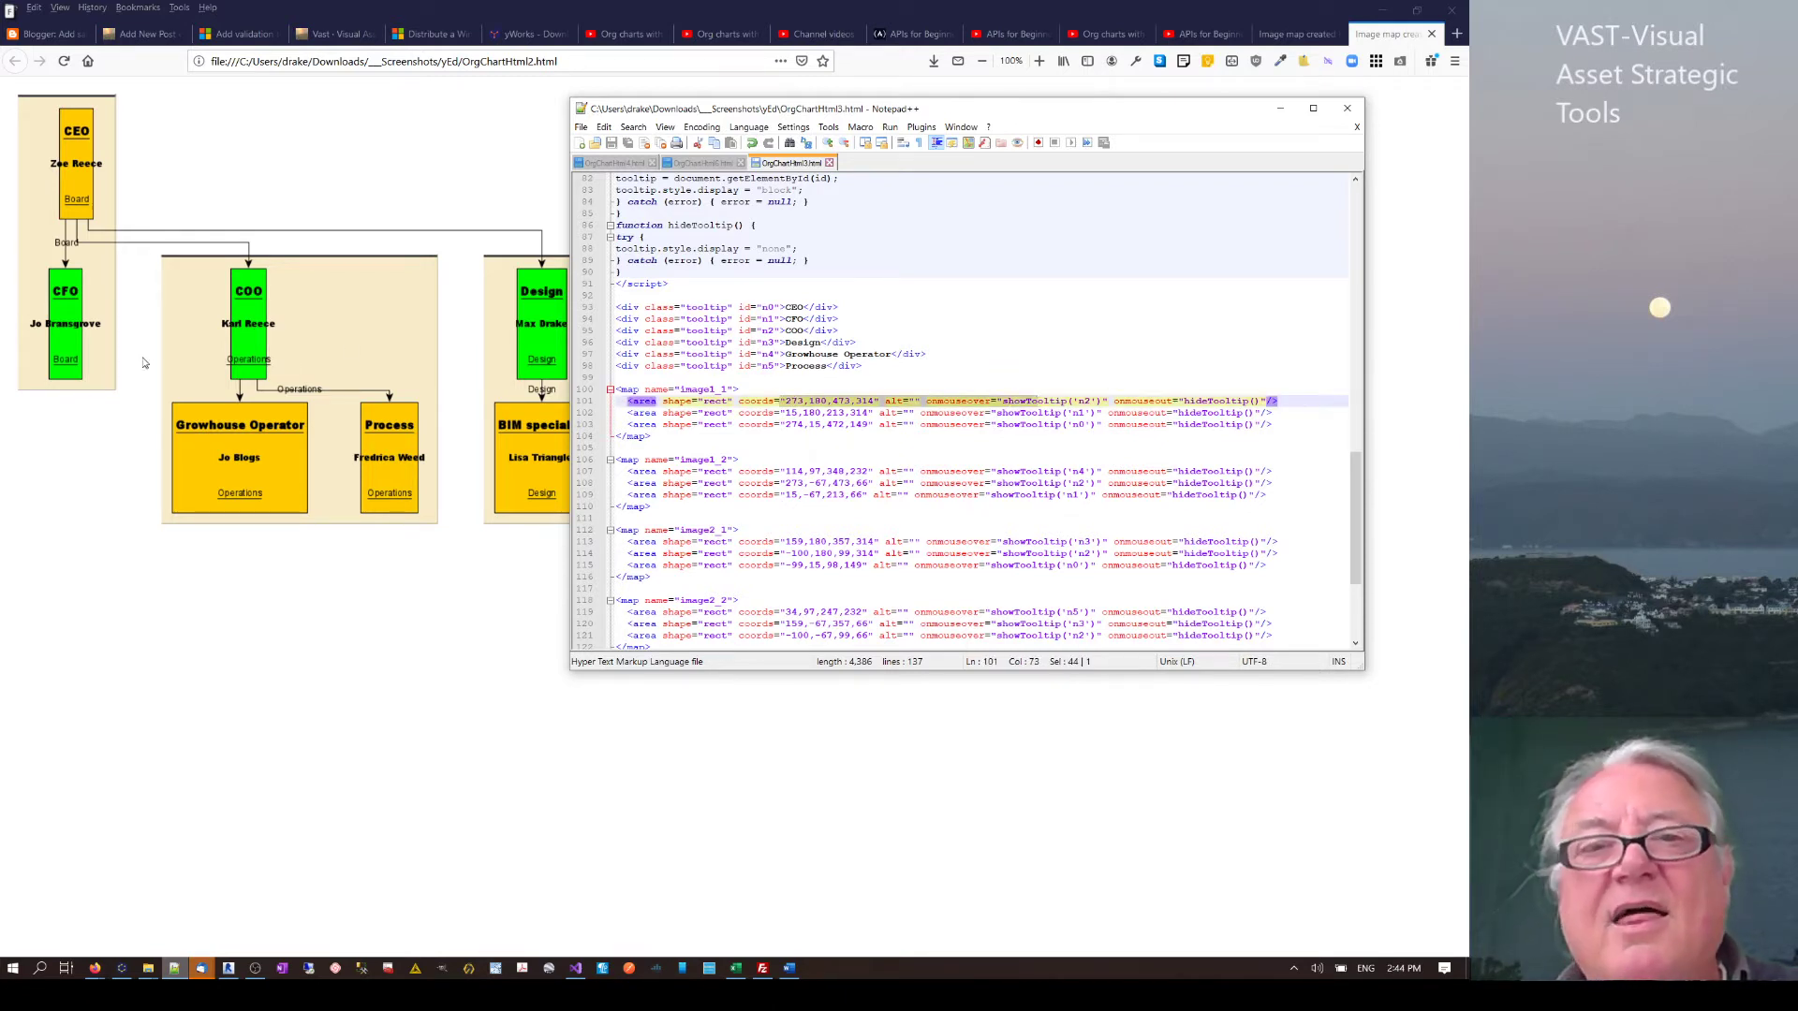
mouse_move(73, 315)
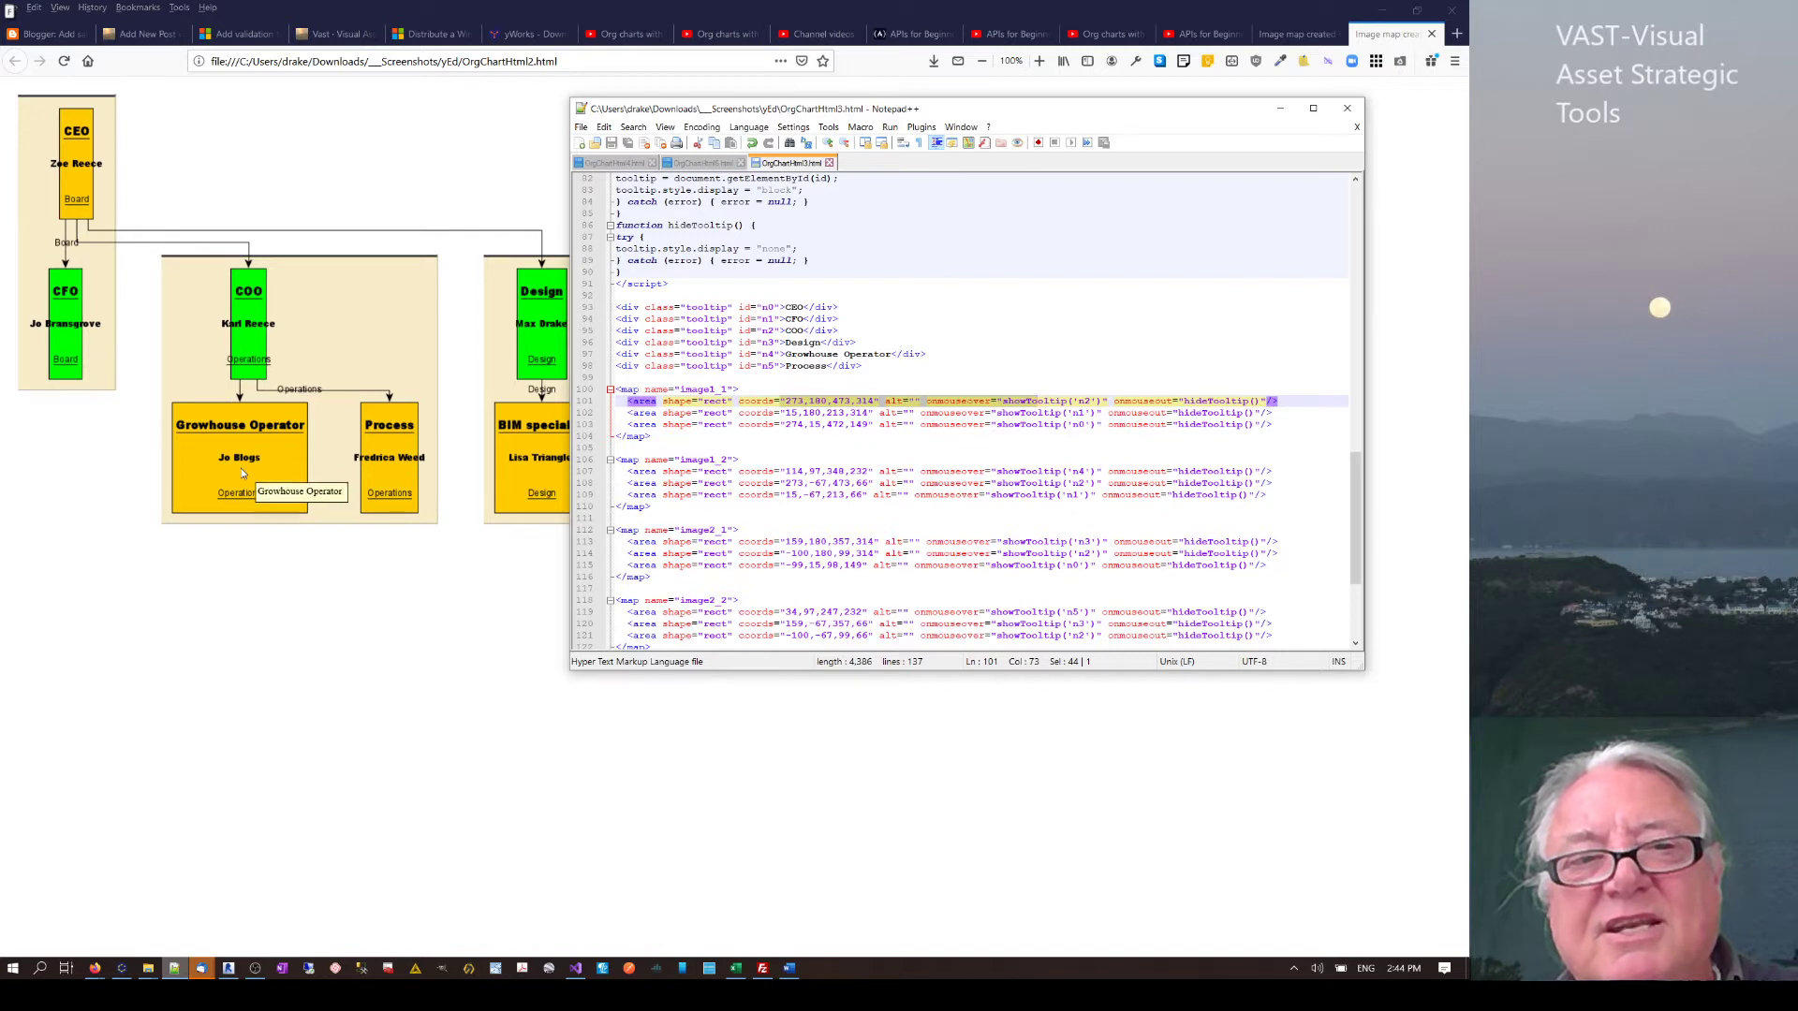
scroll(740, 400, "down", 5)
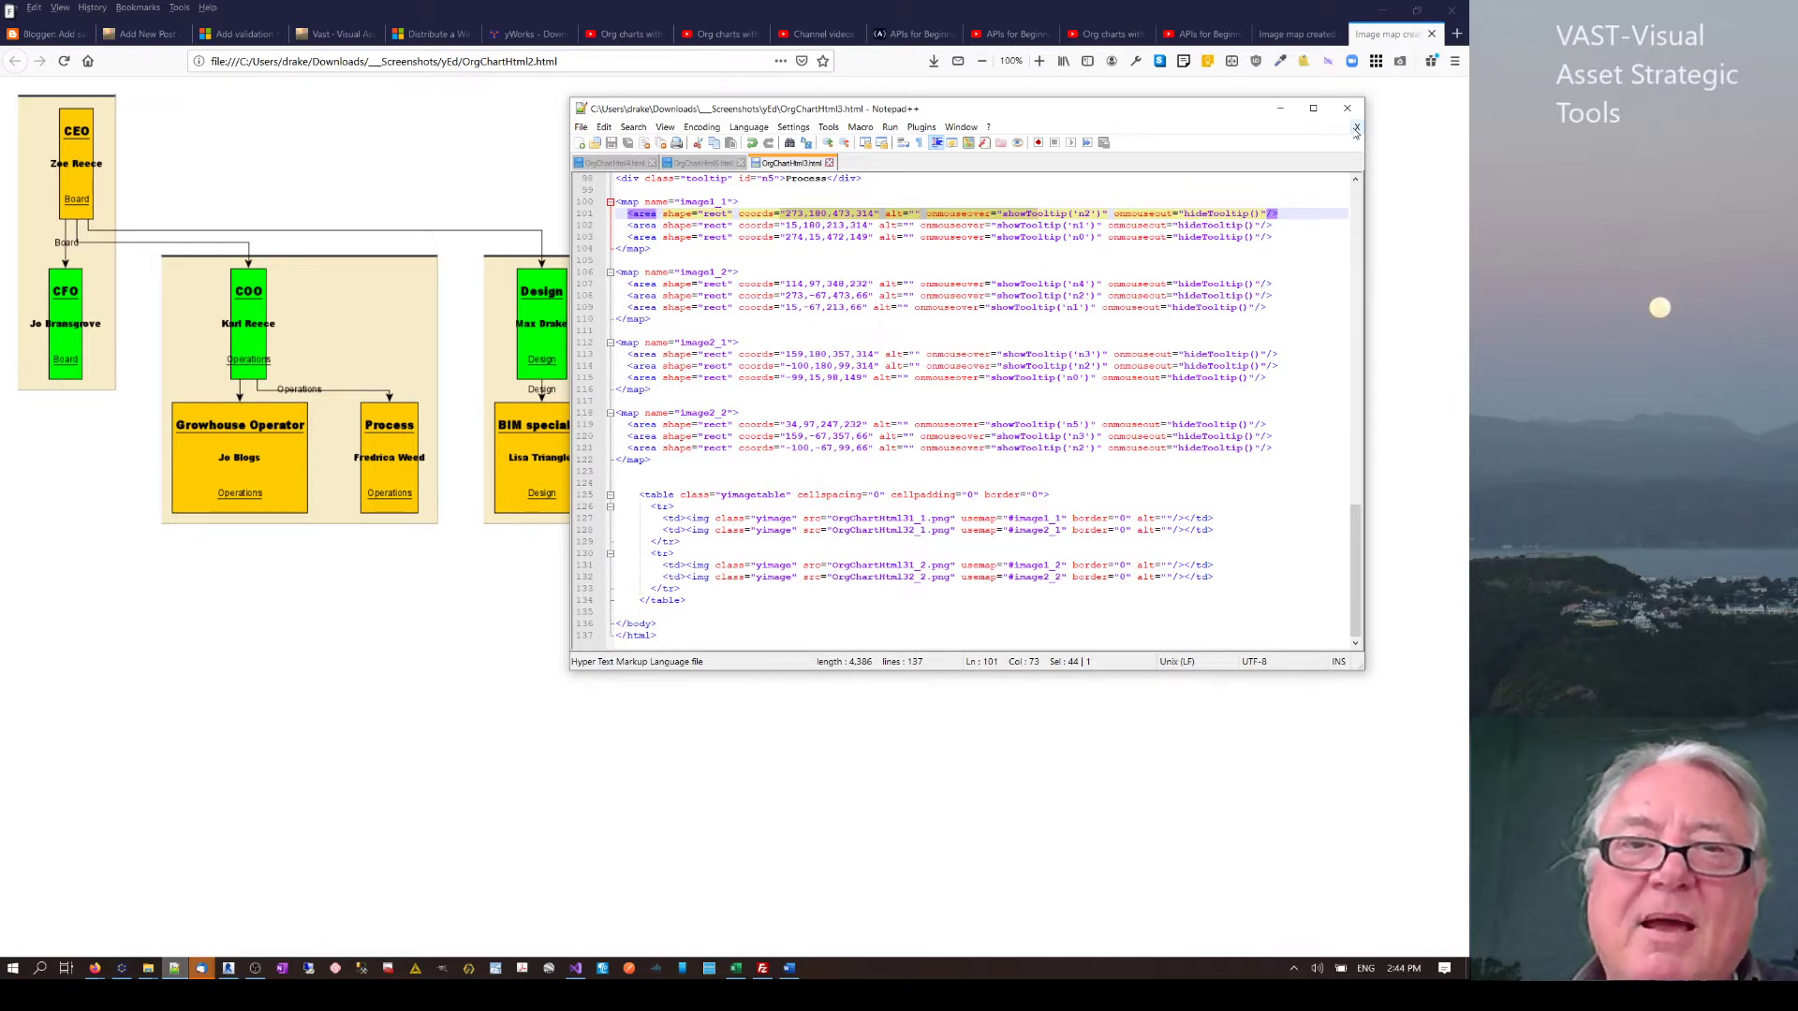
left_click(1067, 306)
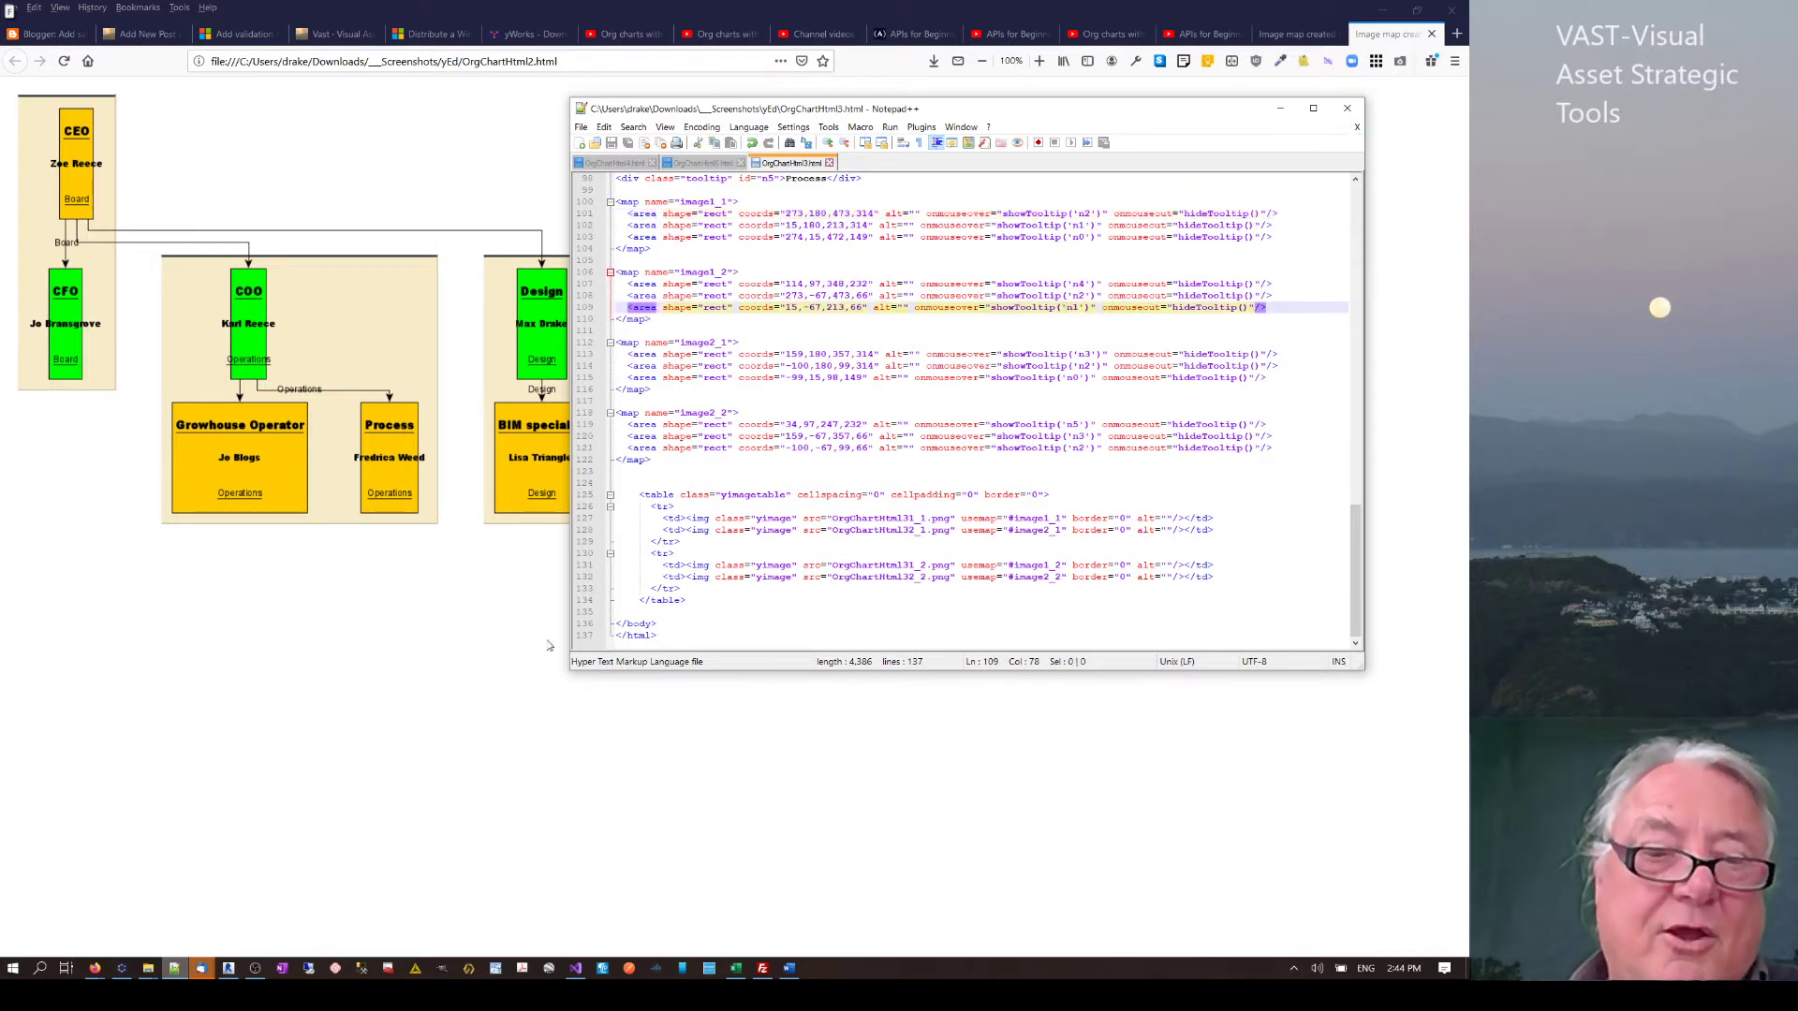
- Switch to yEd and run the HTML image map export of the complete org chart at original size
left_click(103, 970)
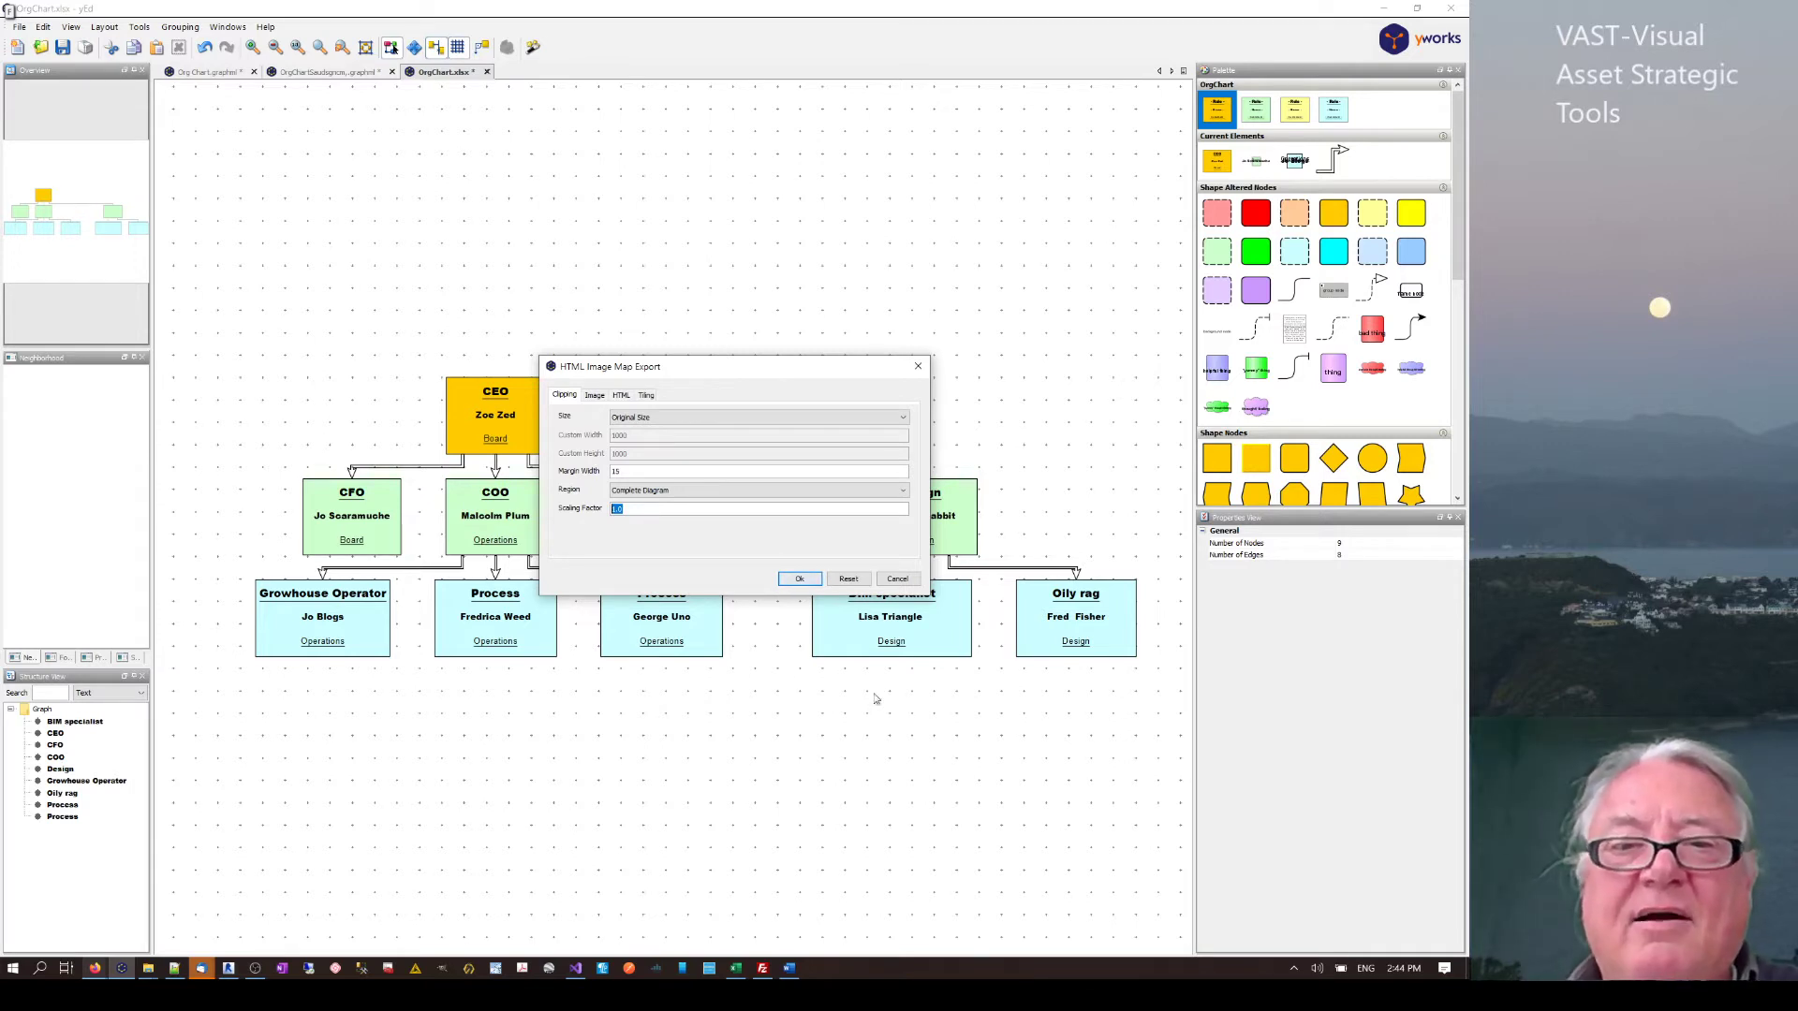
left_click(797, 580)
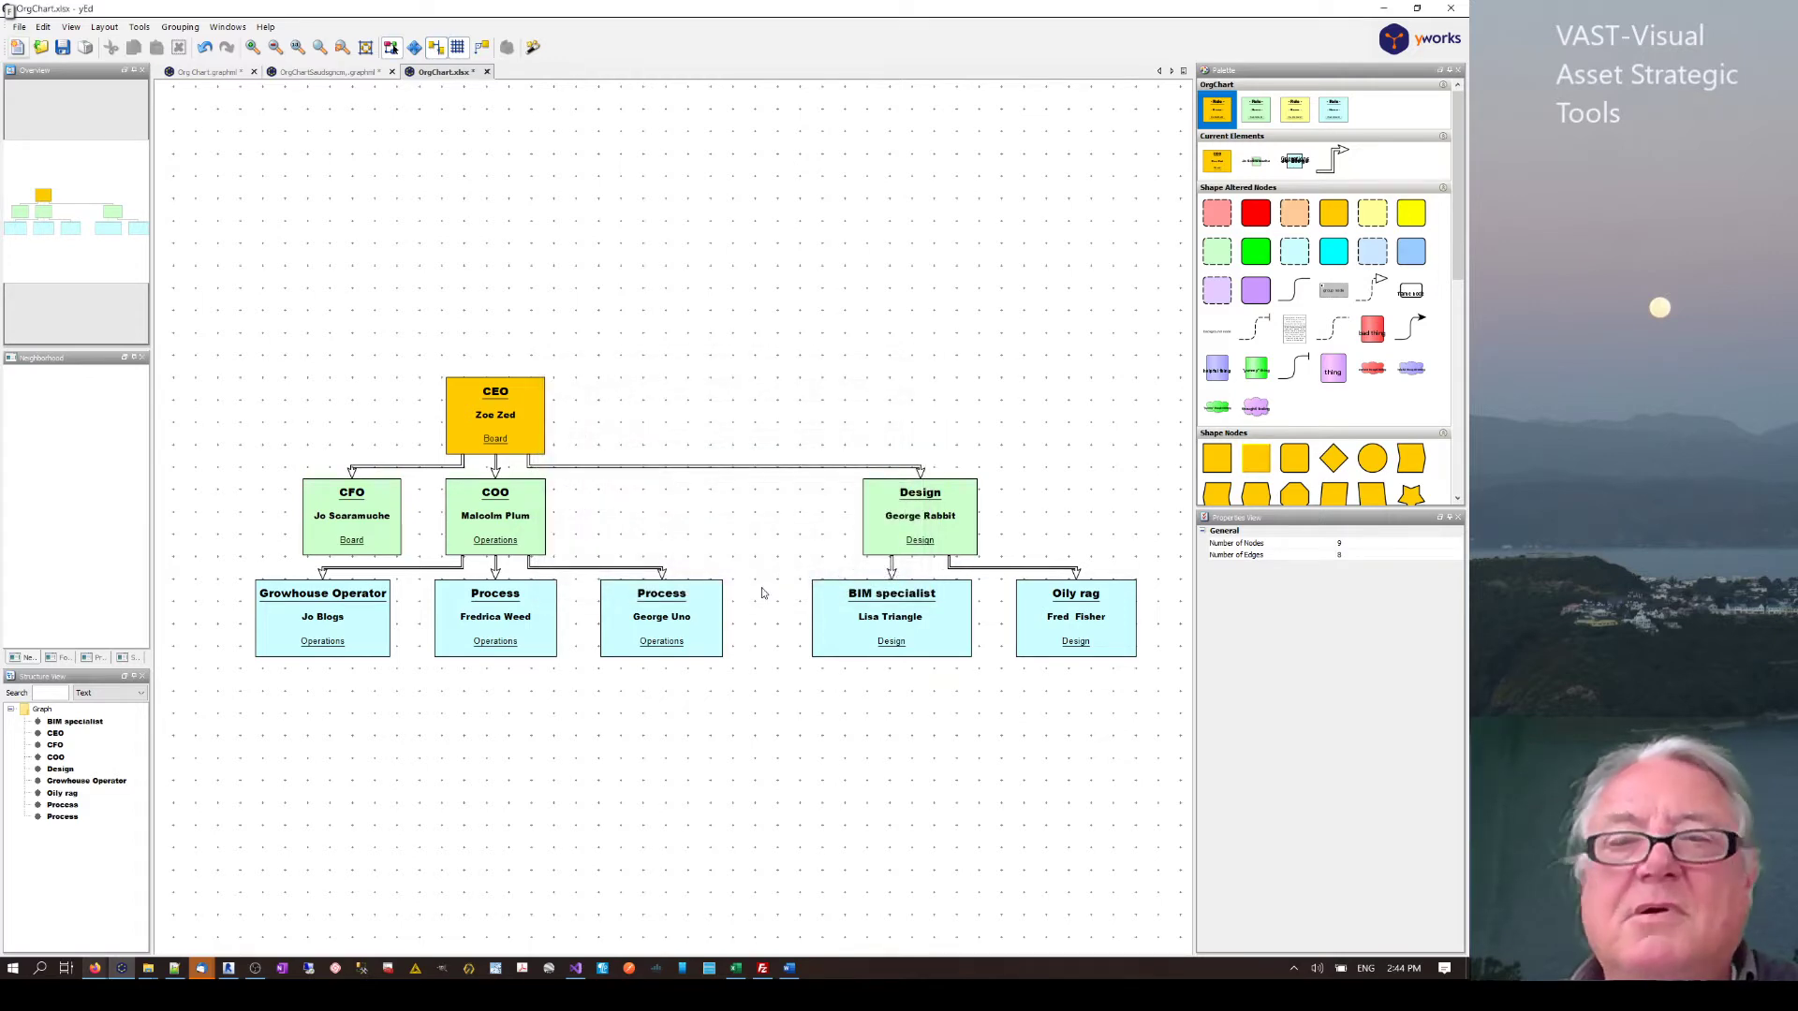
- Open the exported file OrgChartHtml9a from the yEd folder to view it in Firefox
left_click(121, 969)
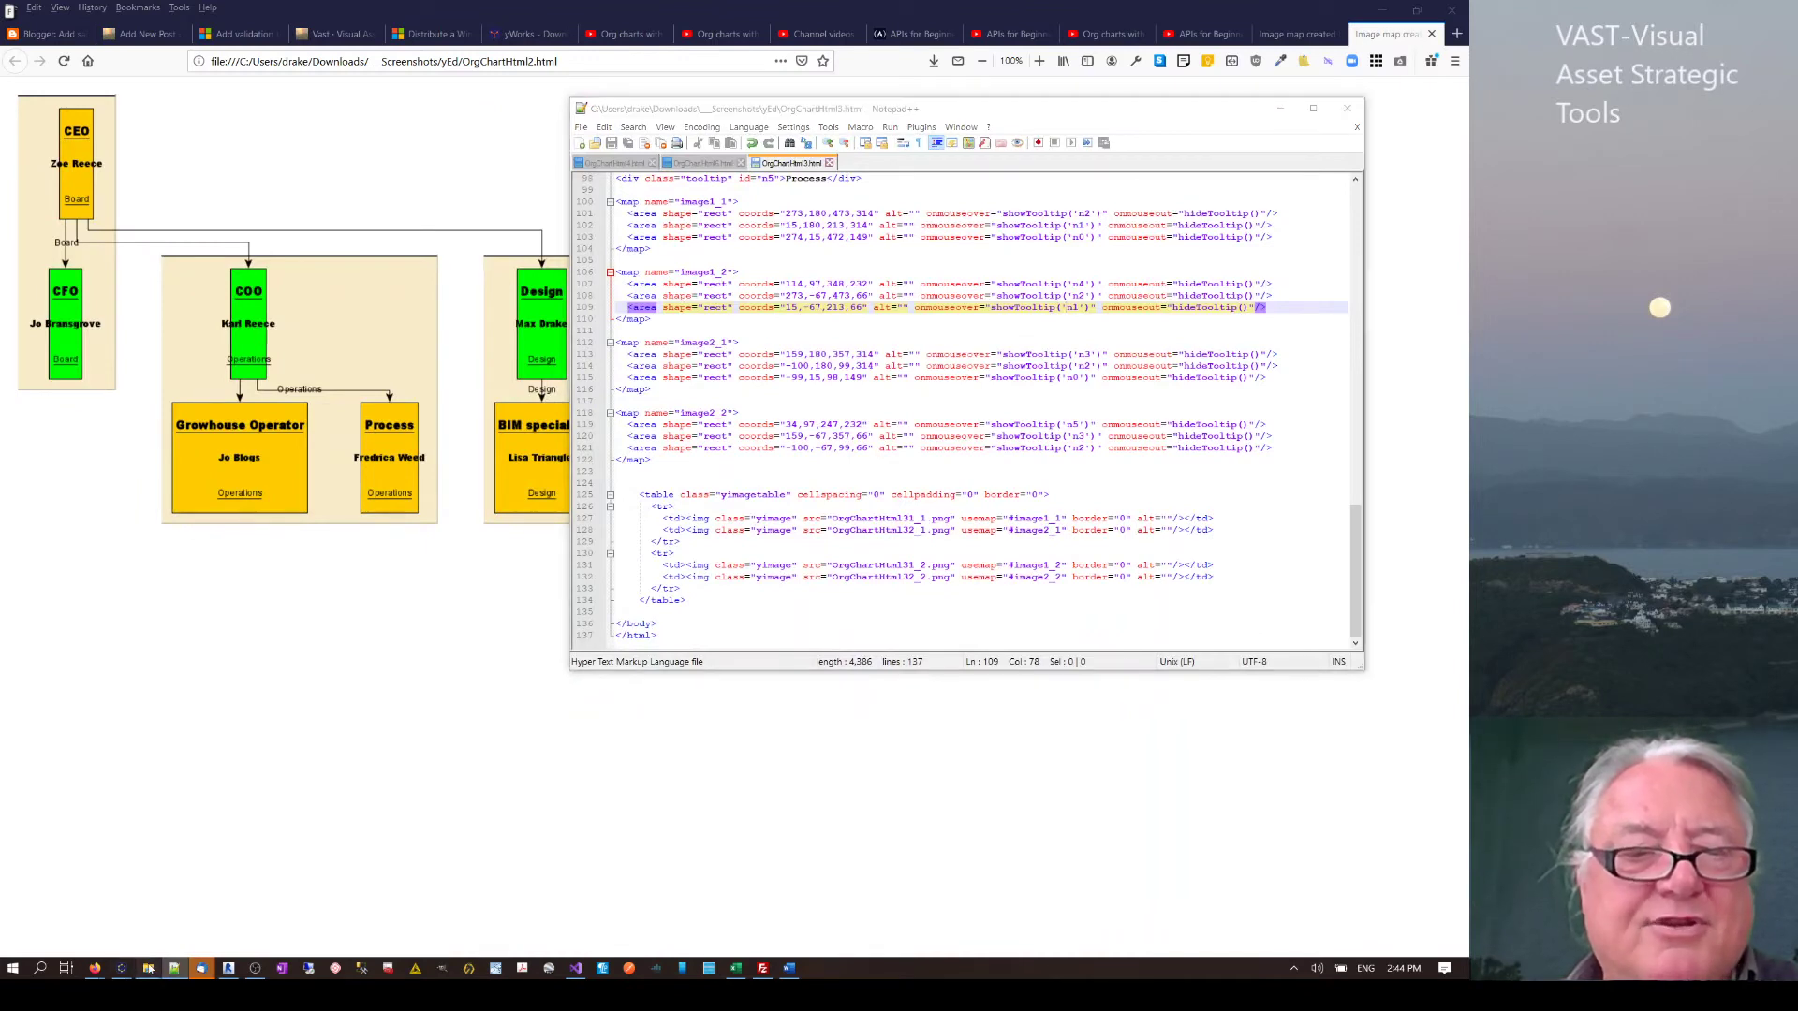
mouse_move(148, 968)
left_click(182, 932)
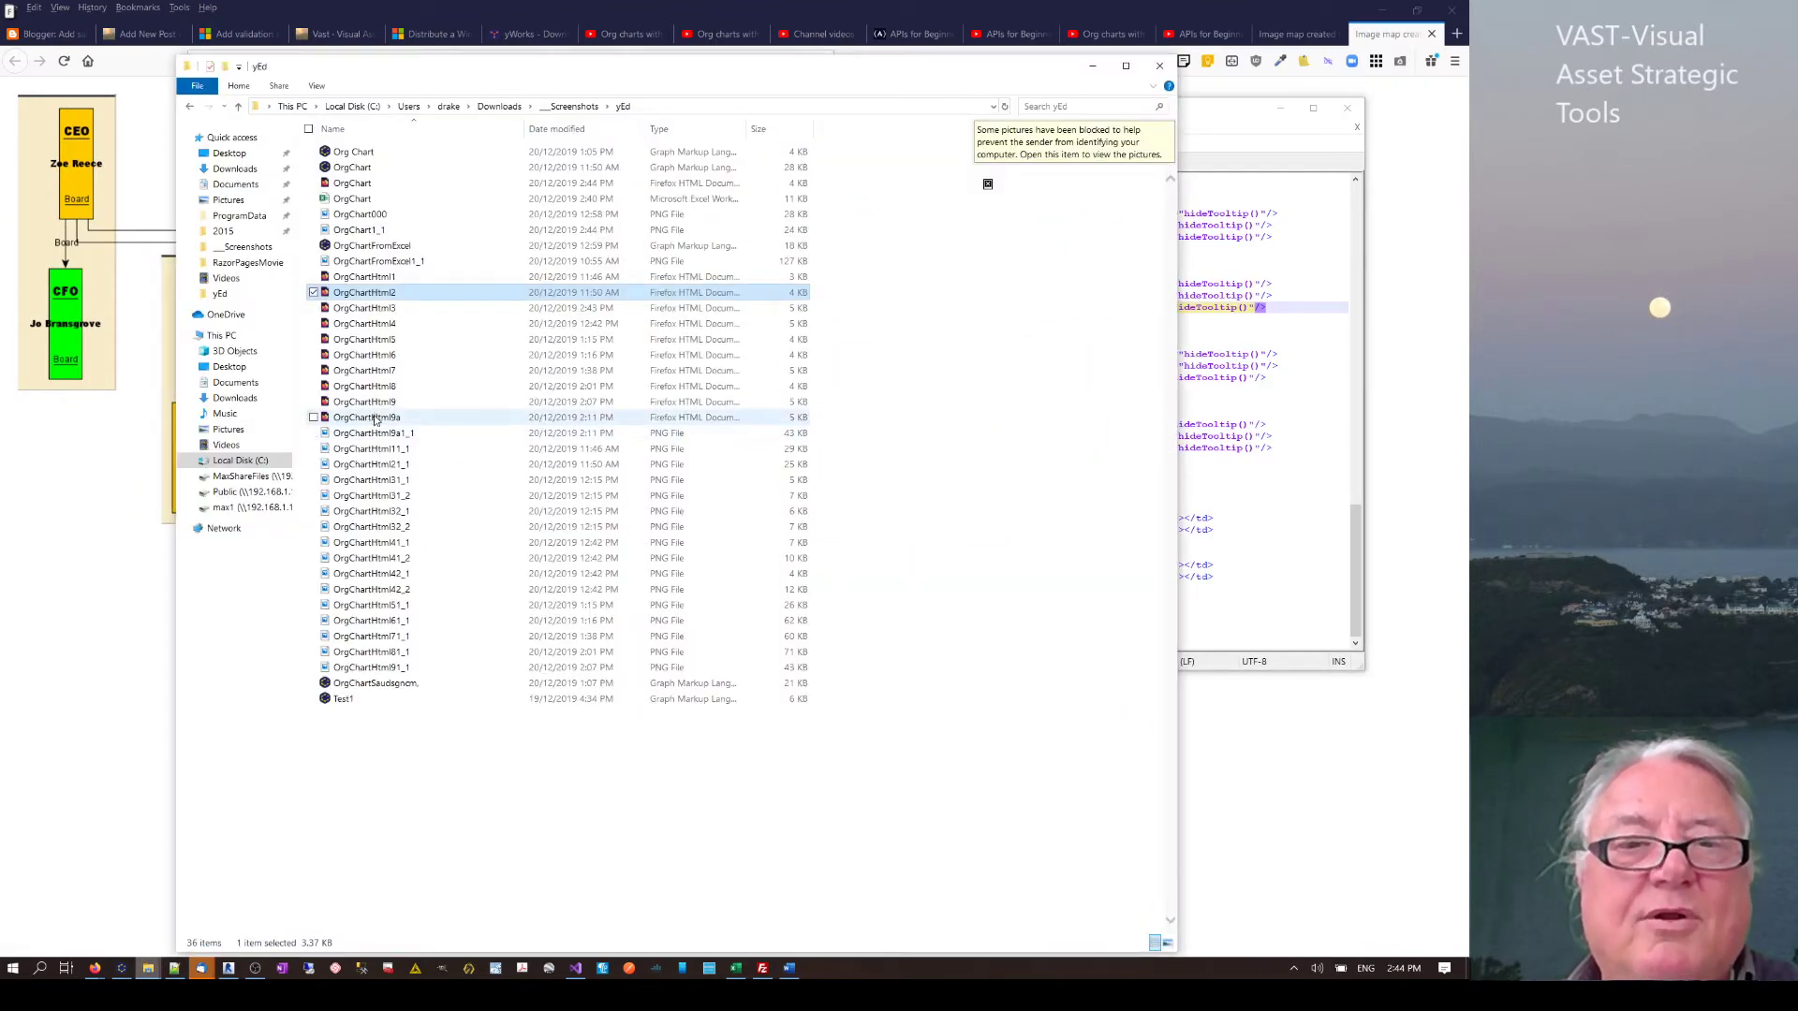
left_click(375, 418)
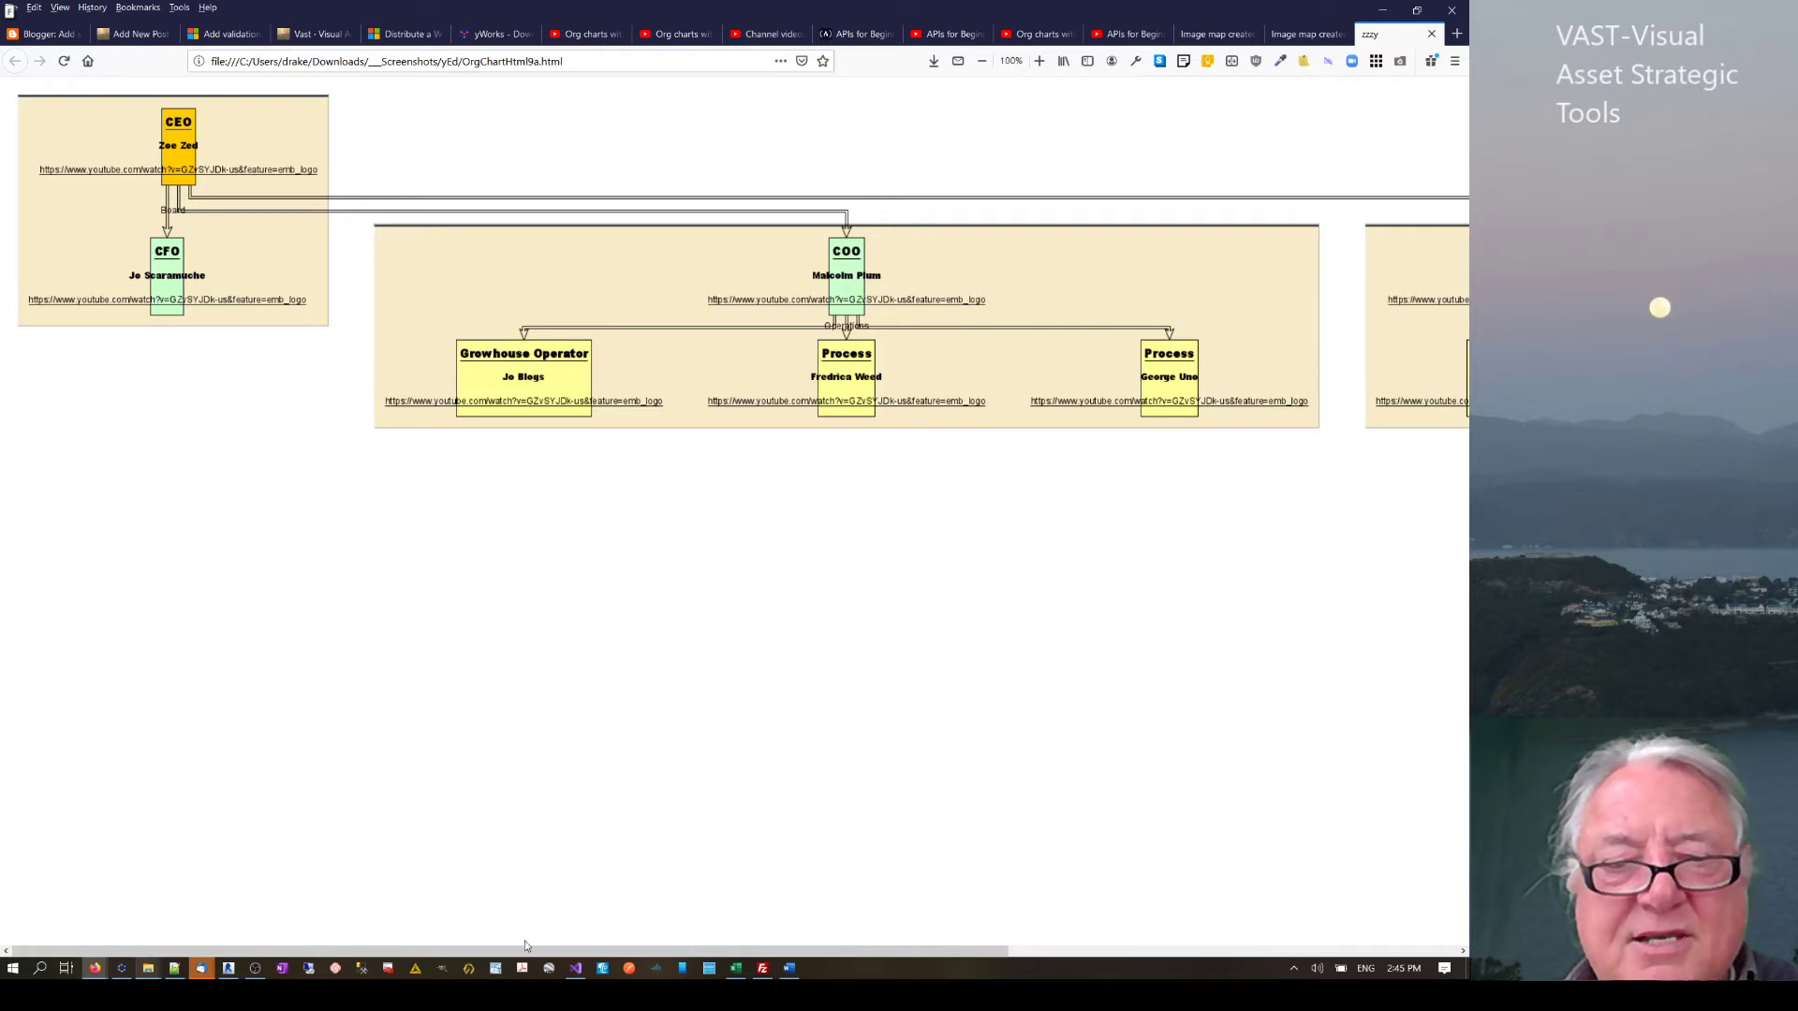
- Switch to the OrgChart workbook in Excel and widen the URL column so the full links fit
left_click(736, 968)
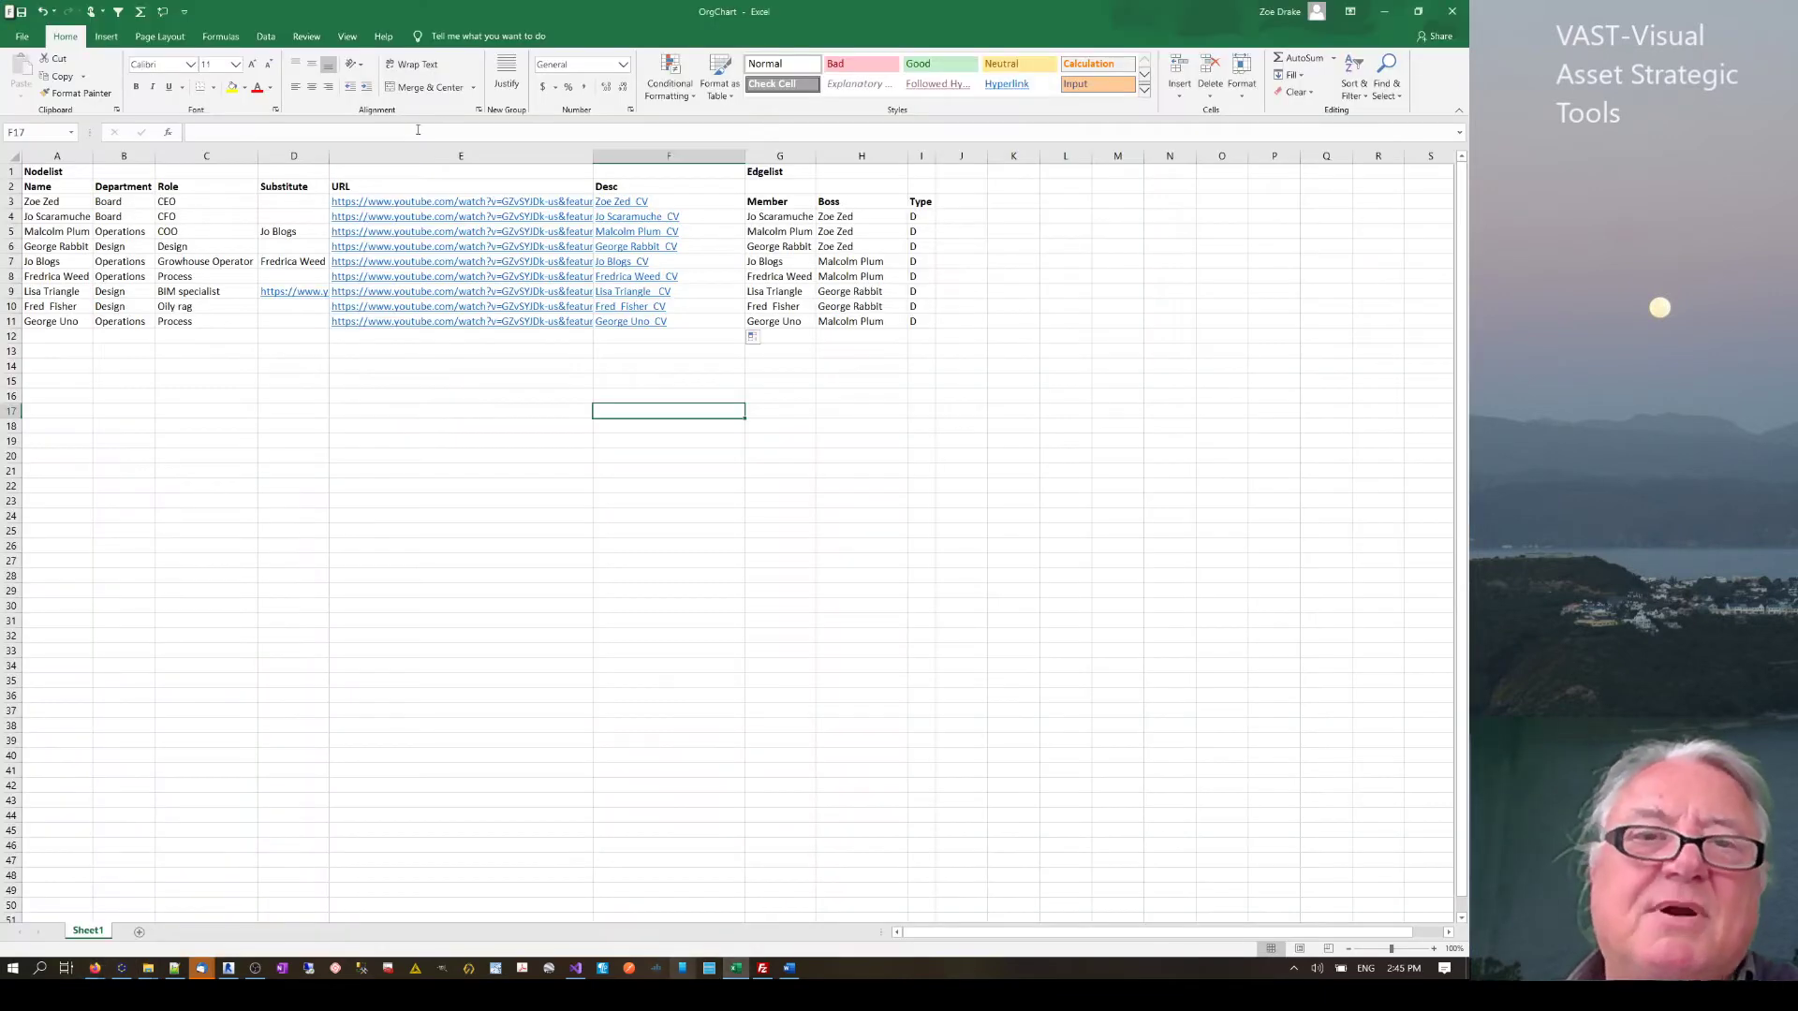
left_click_drag(410, 201, 410, 334)
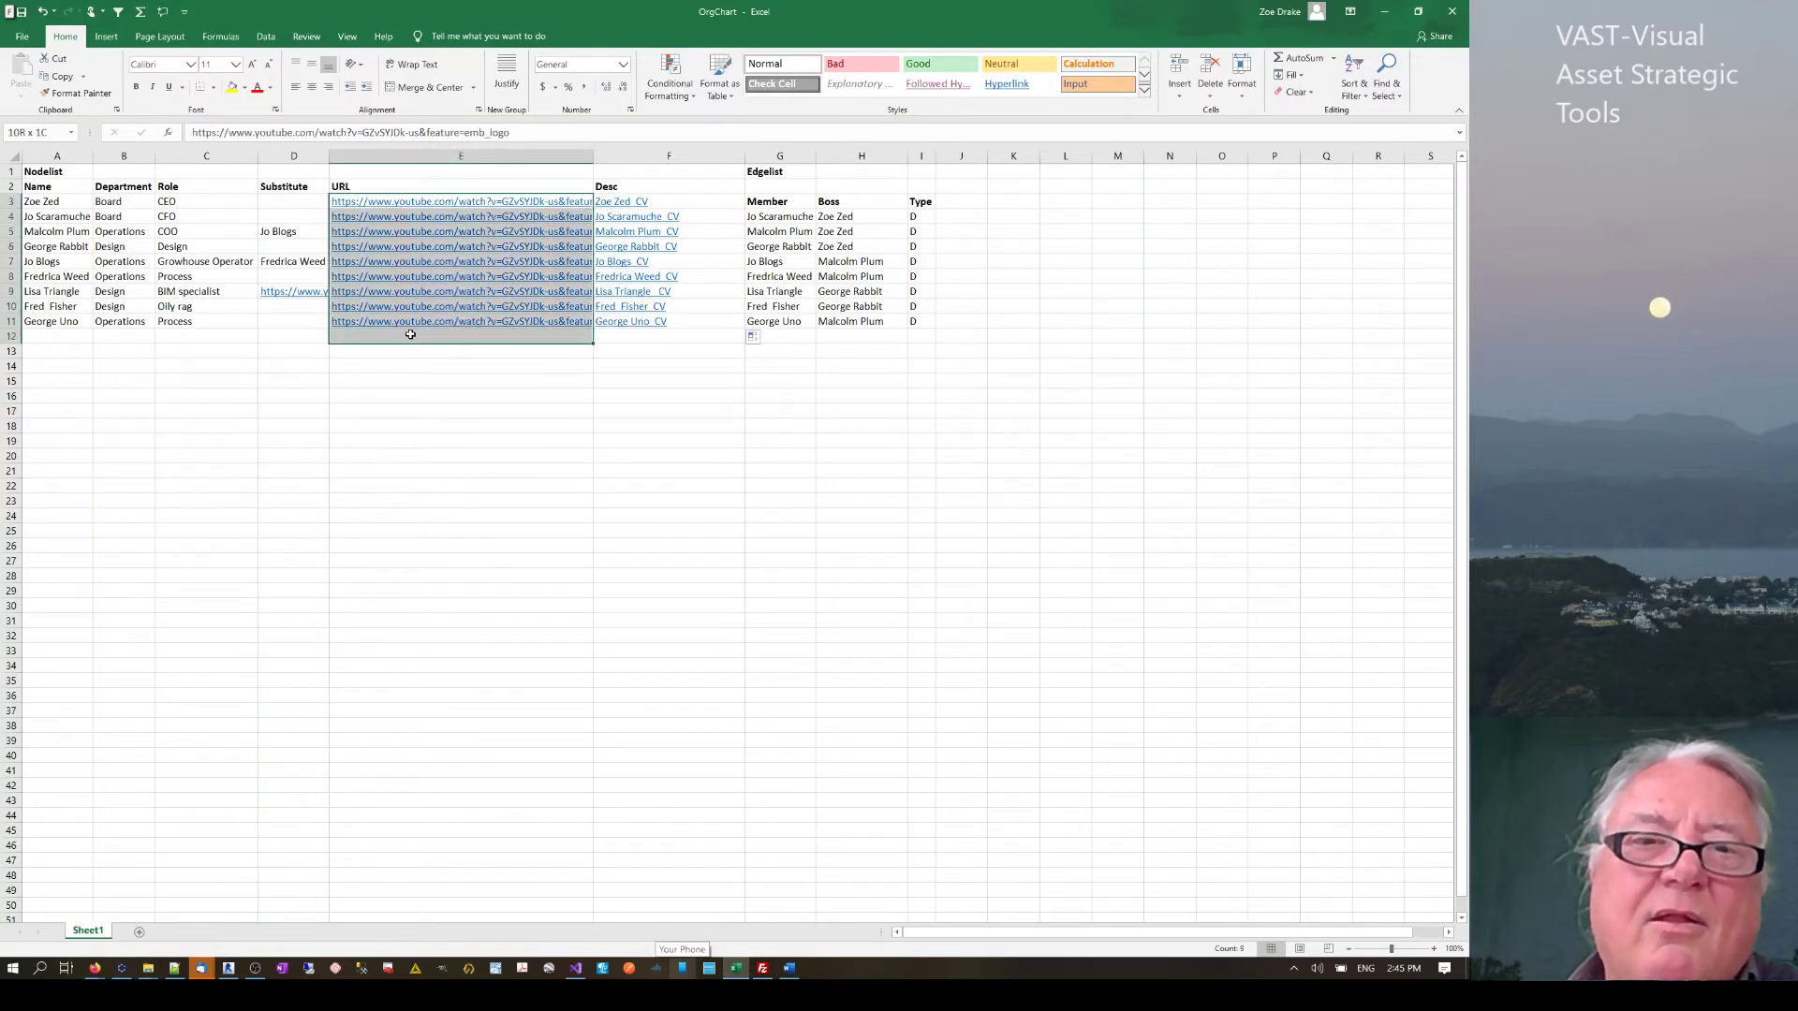
left_click_drag(592, 157, 703, 161)
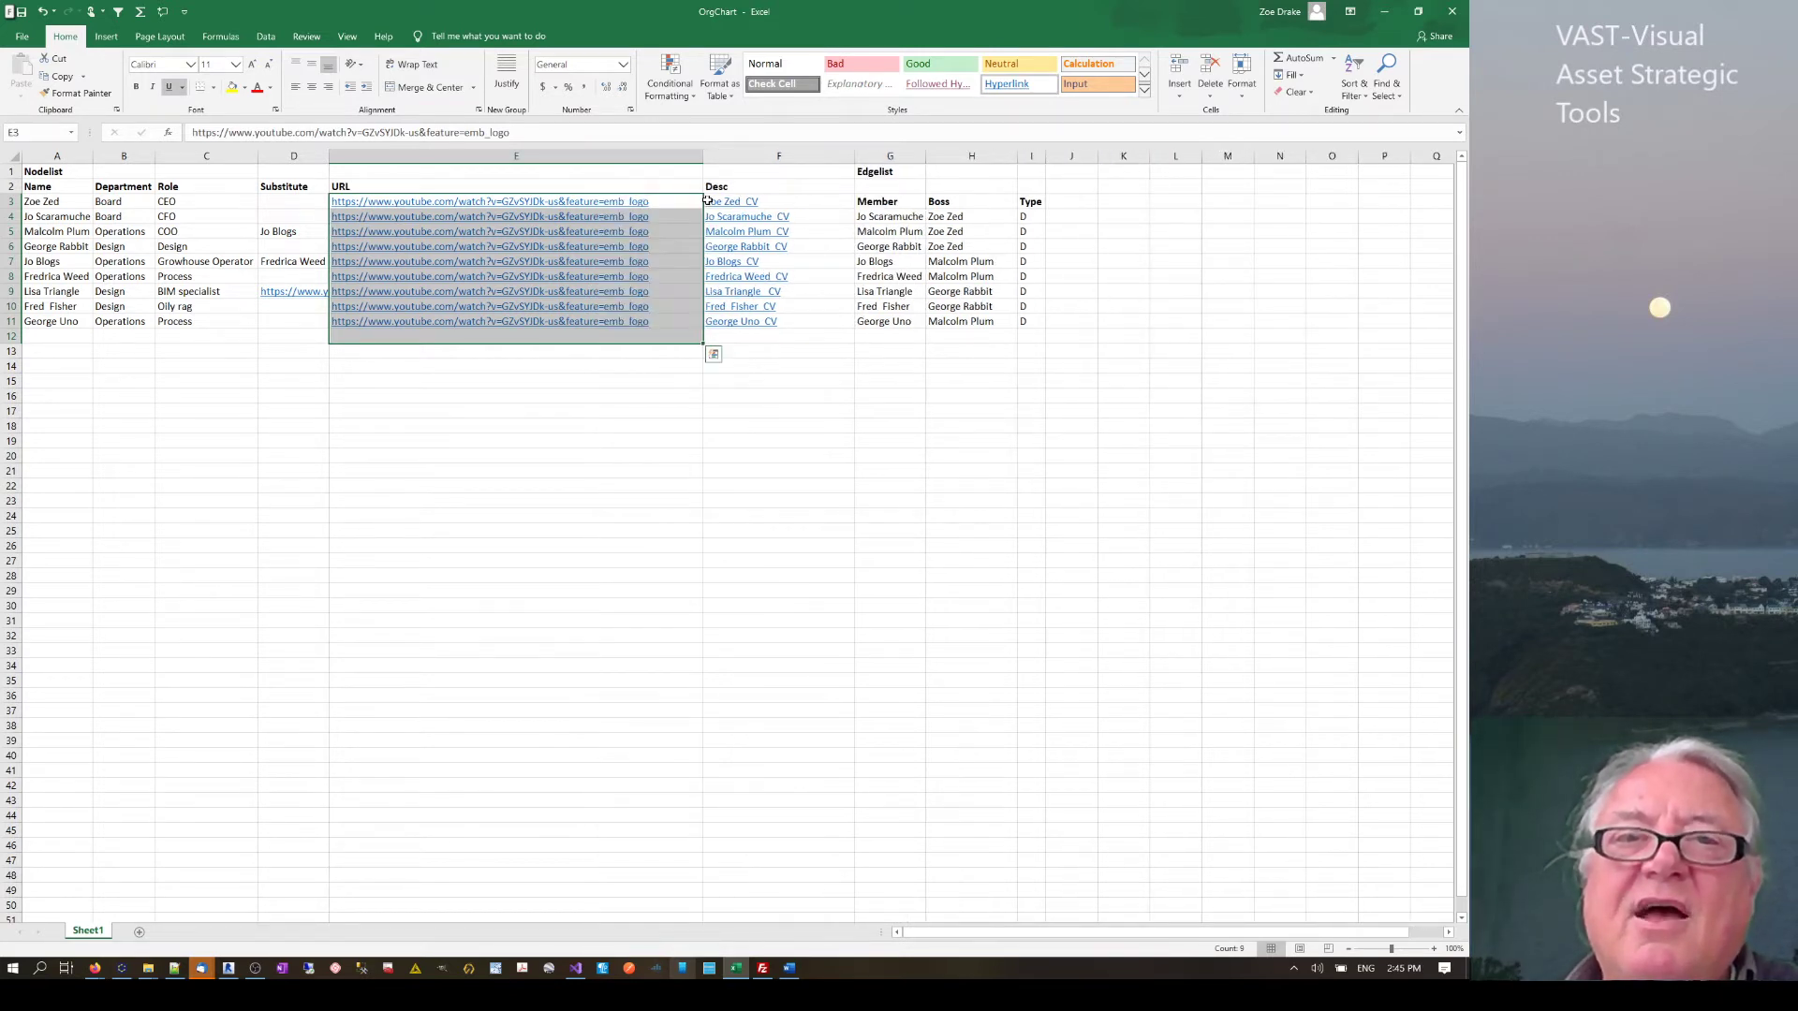
- Change the CV suffix to Biodata in the description formula in cell F3
left_click(814, 202)
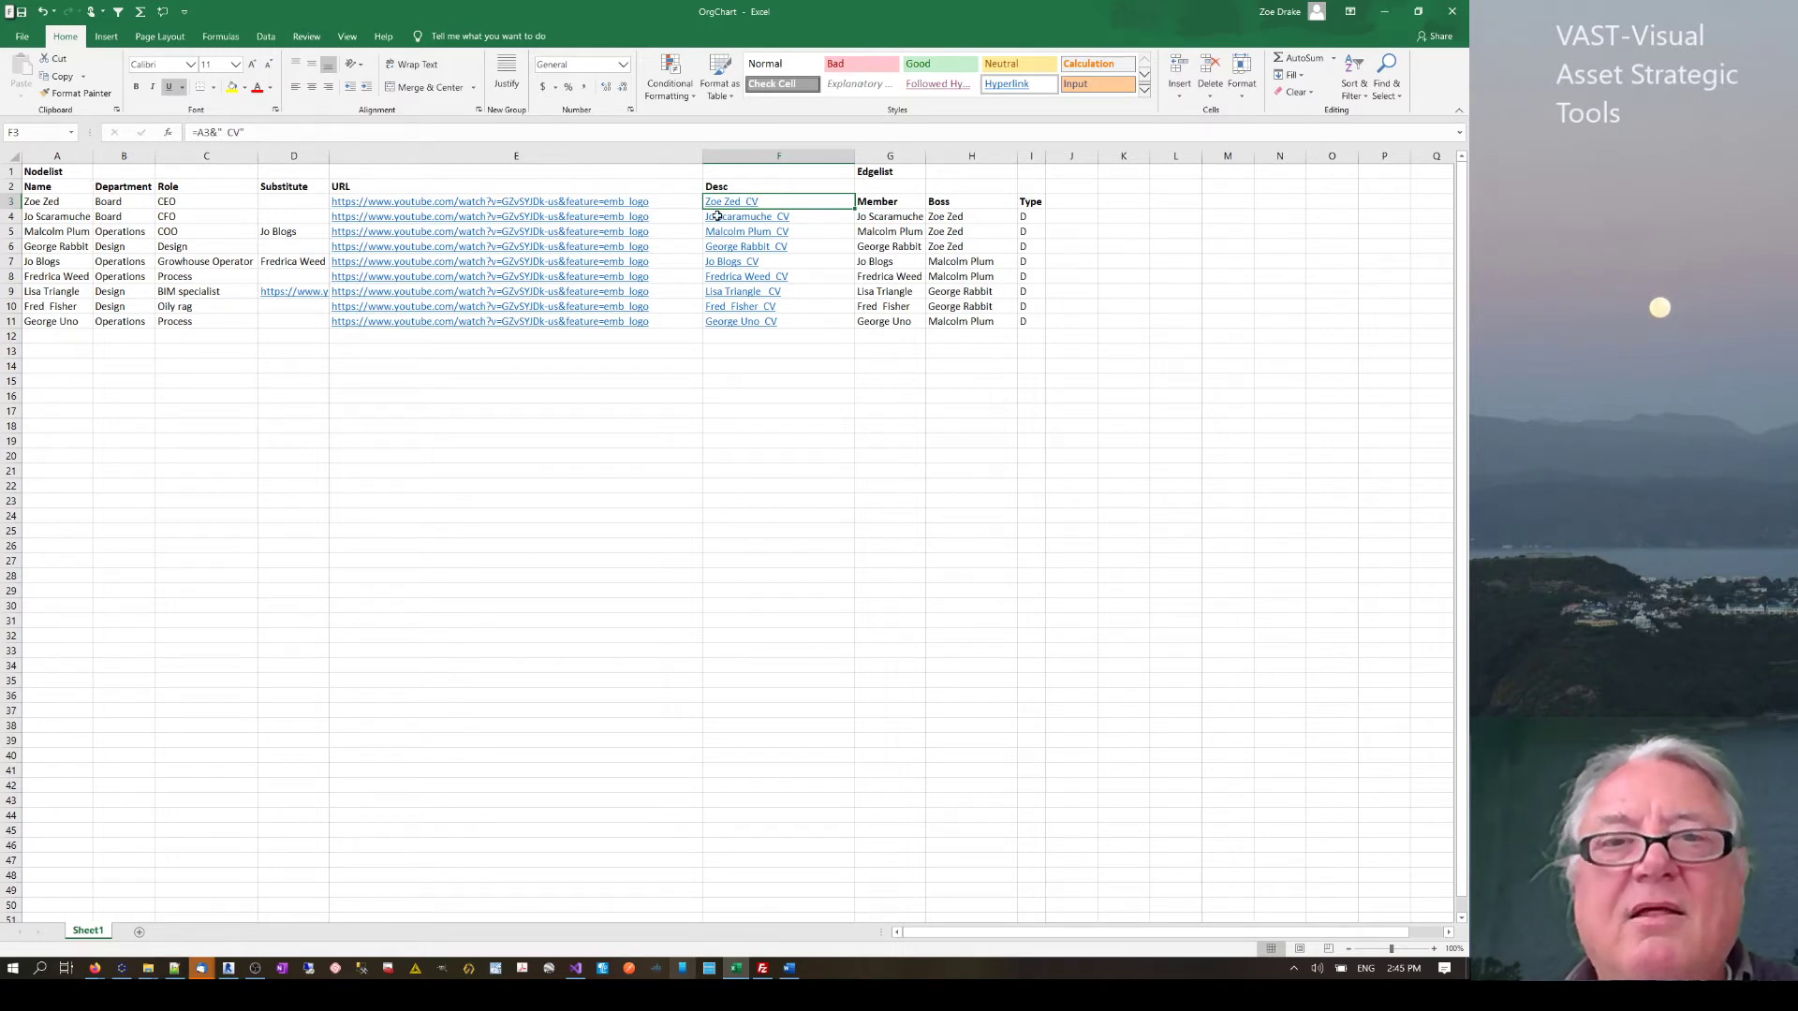
left_click(241, 131)
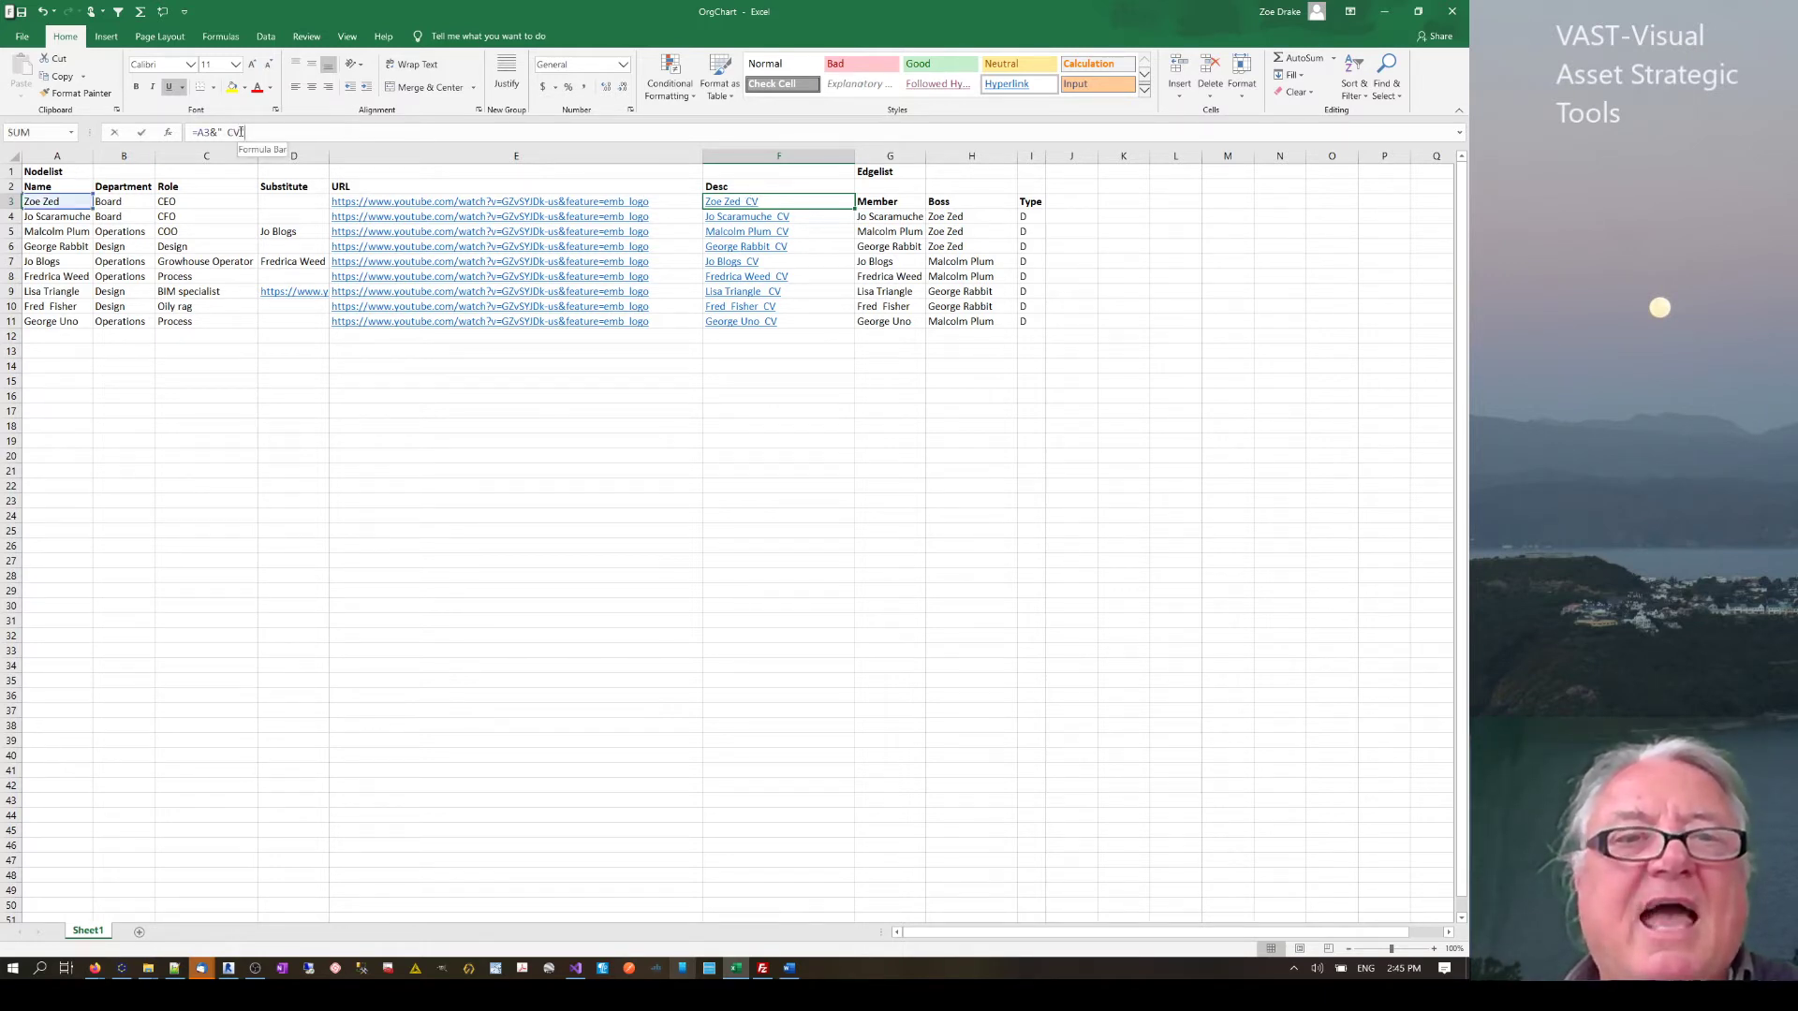
key("BackSpace")
key("BackSpace")
type("B")
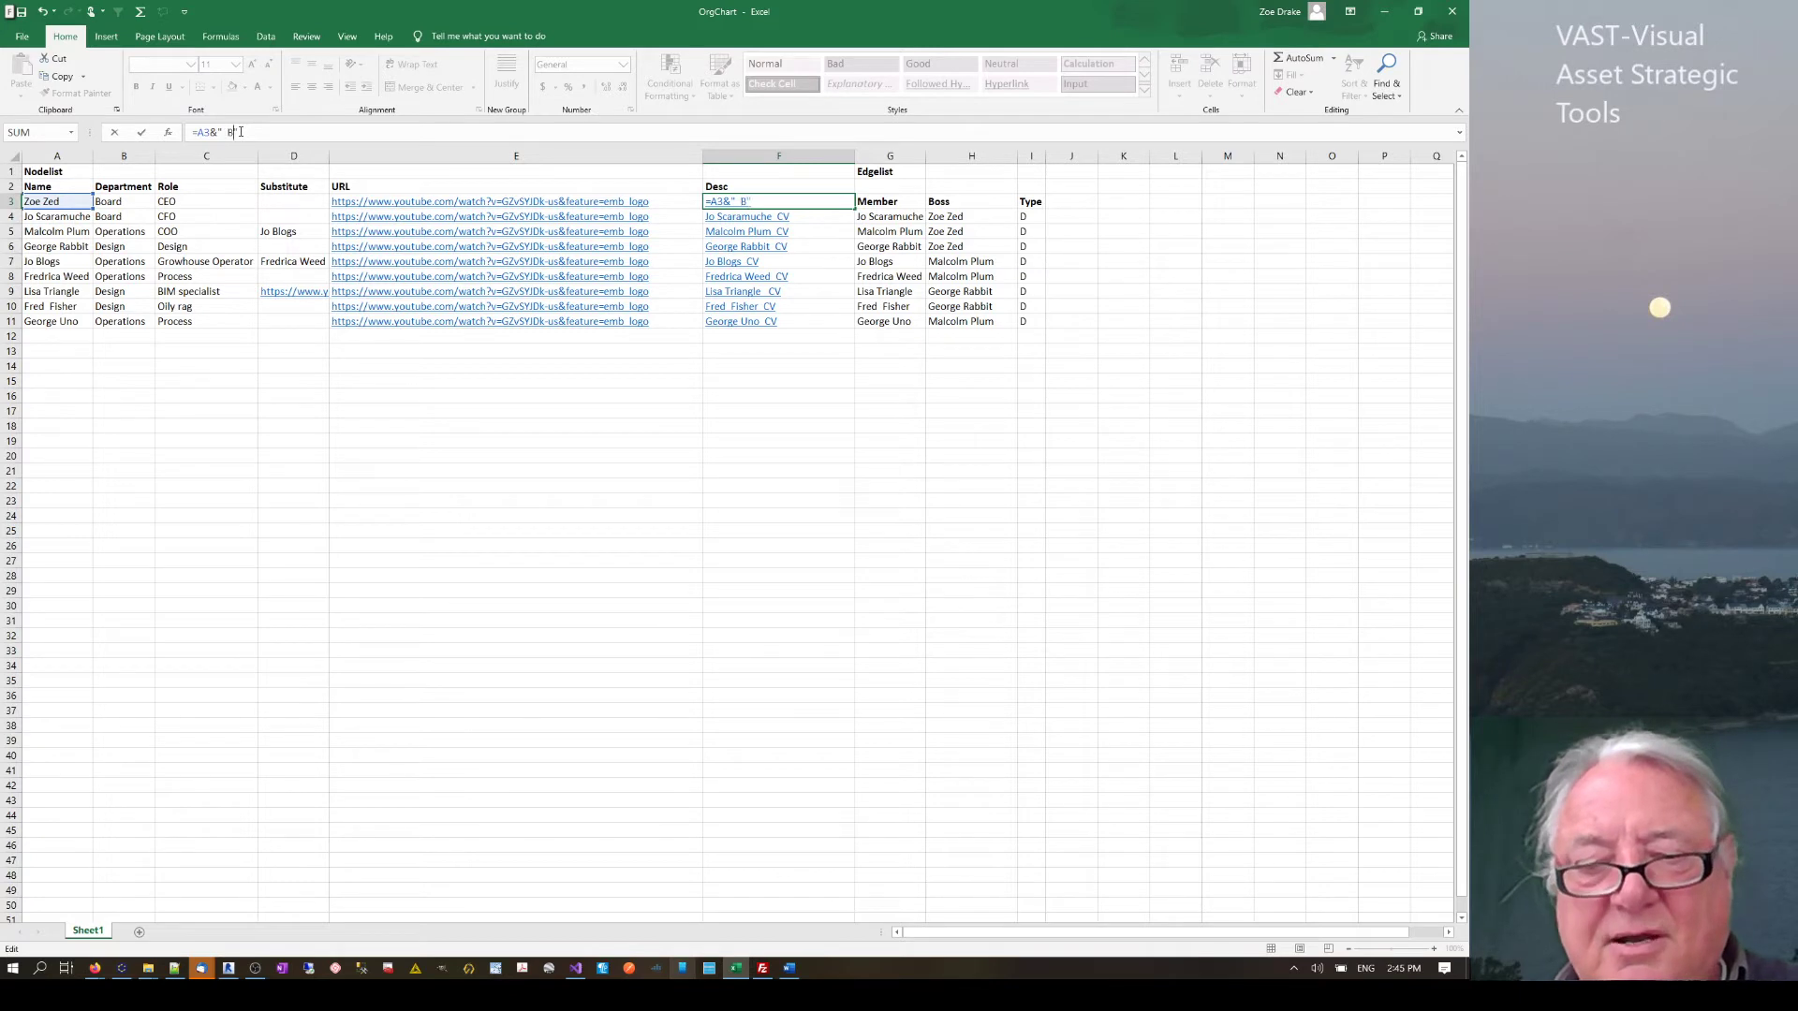
type("iodata")
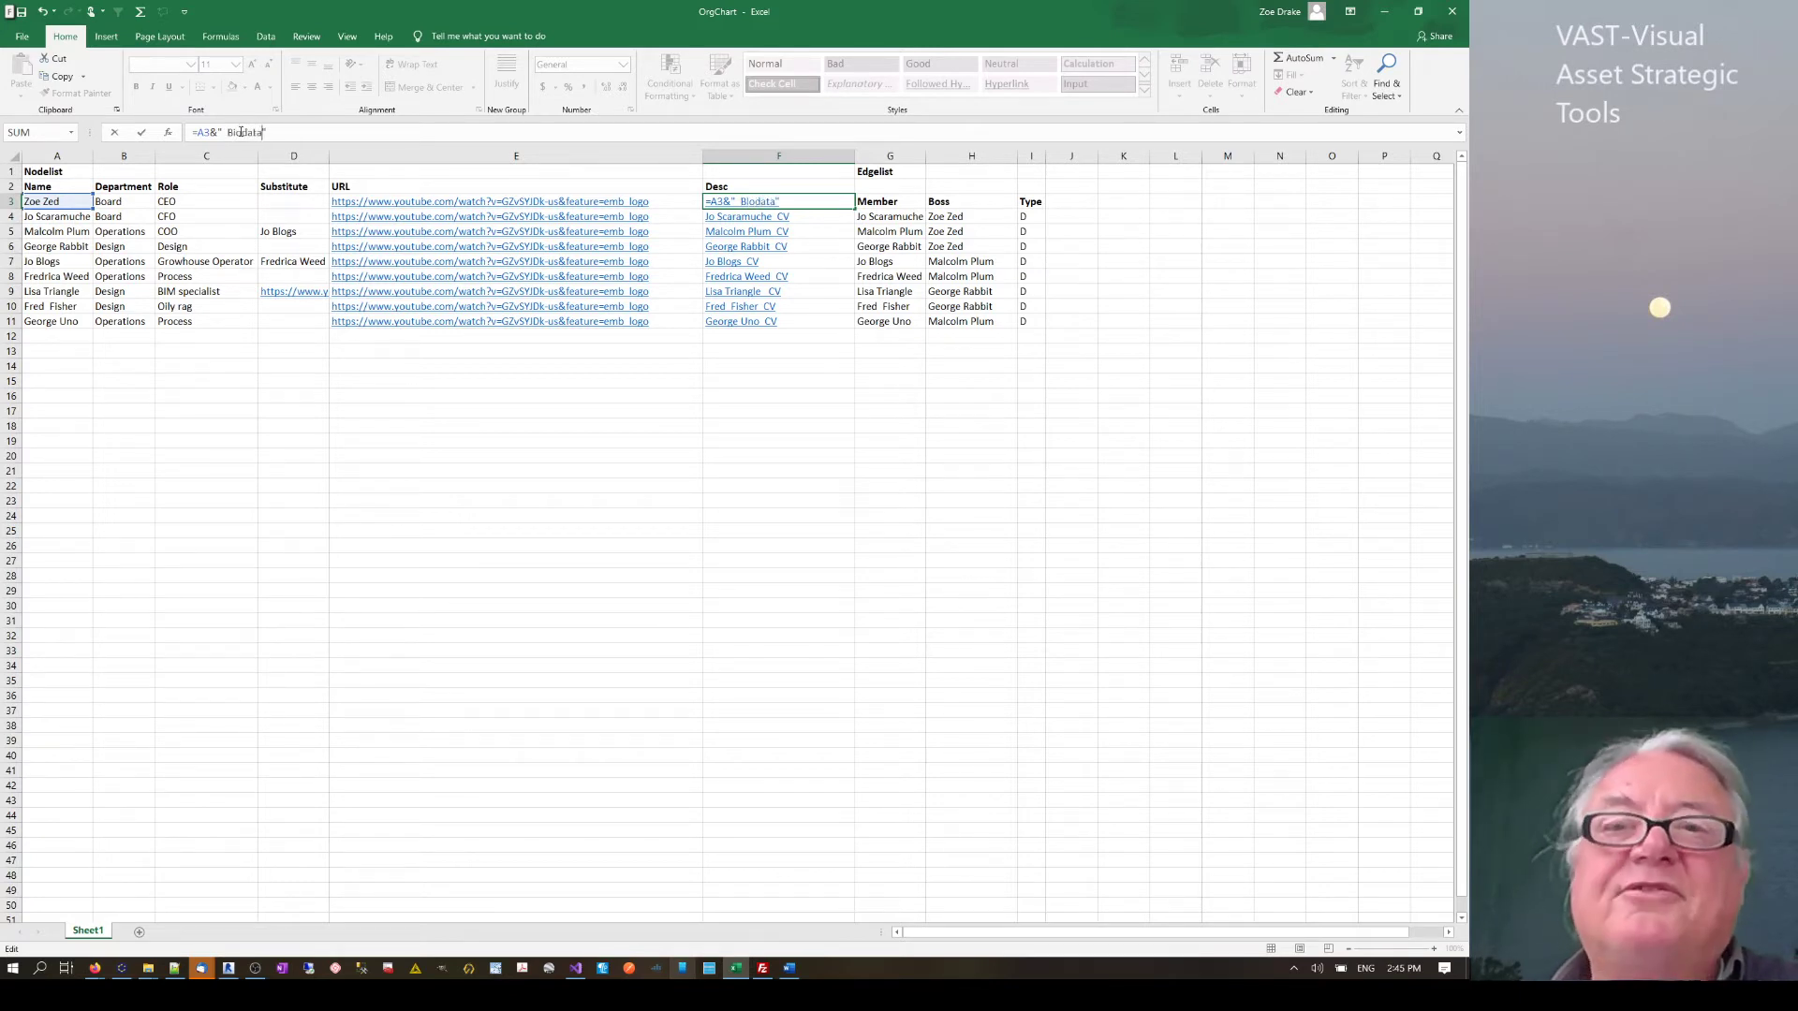
left_click(654, 476)
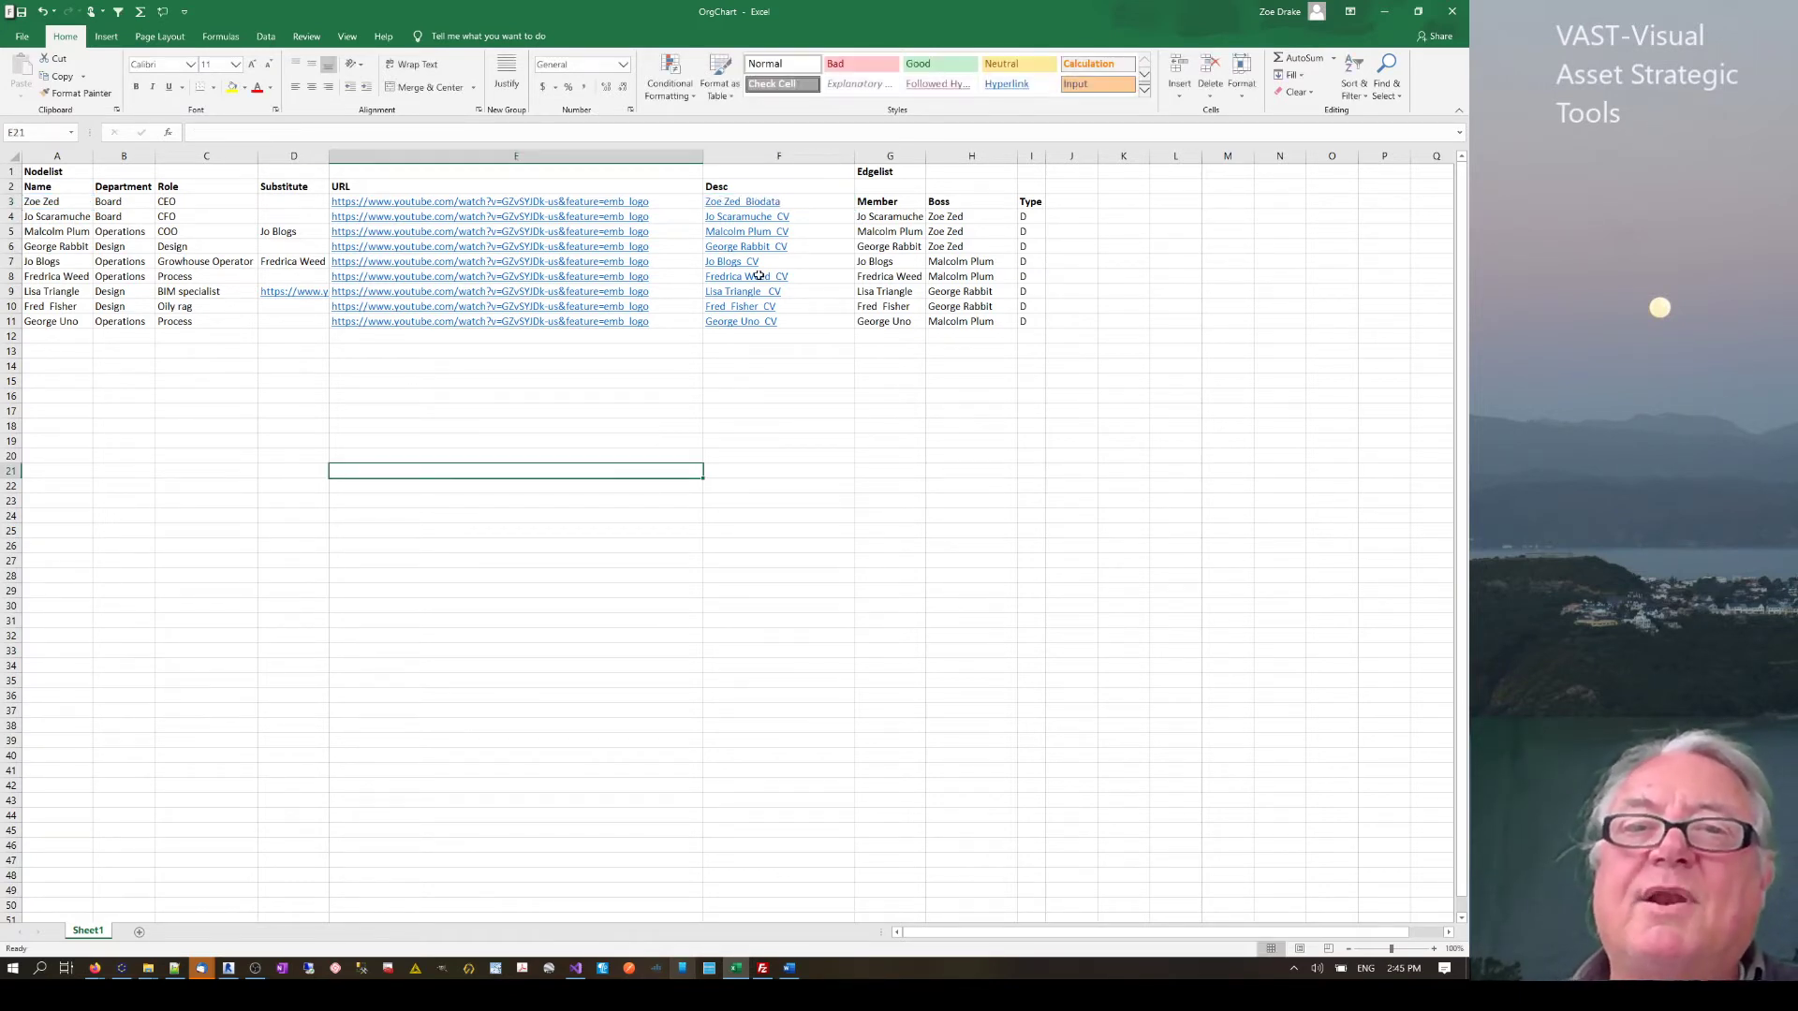
- Fill the formula from F3 down the Desc column through the last person in row 11
left_click(813, 203)
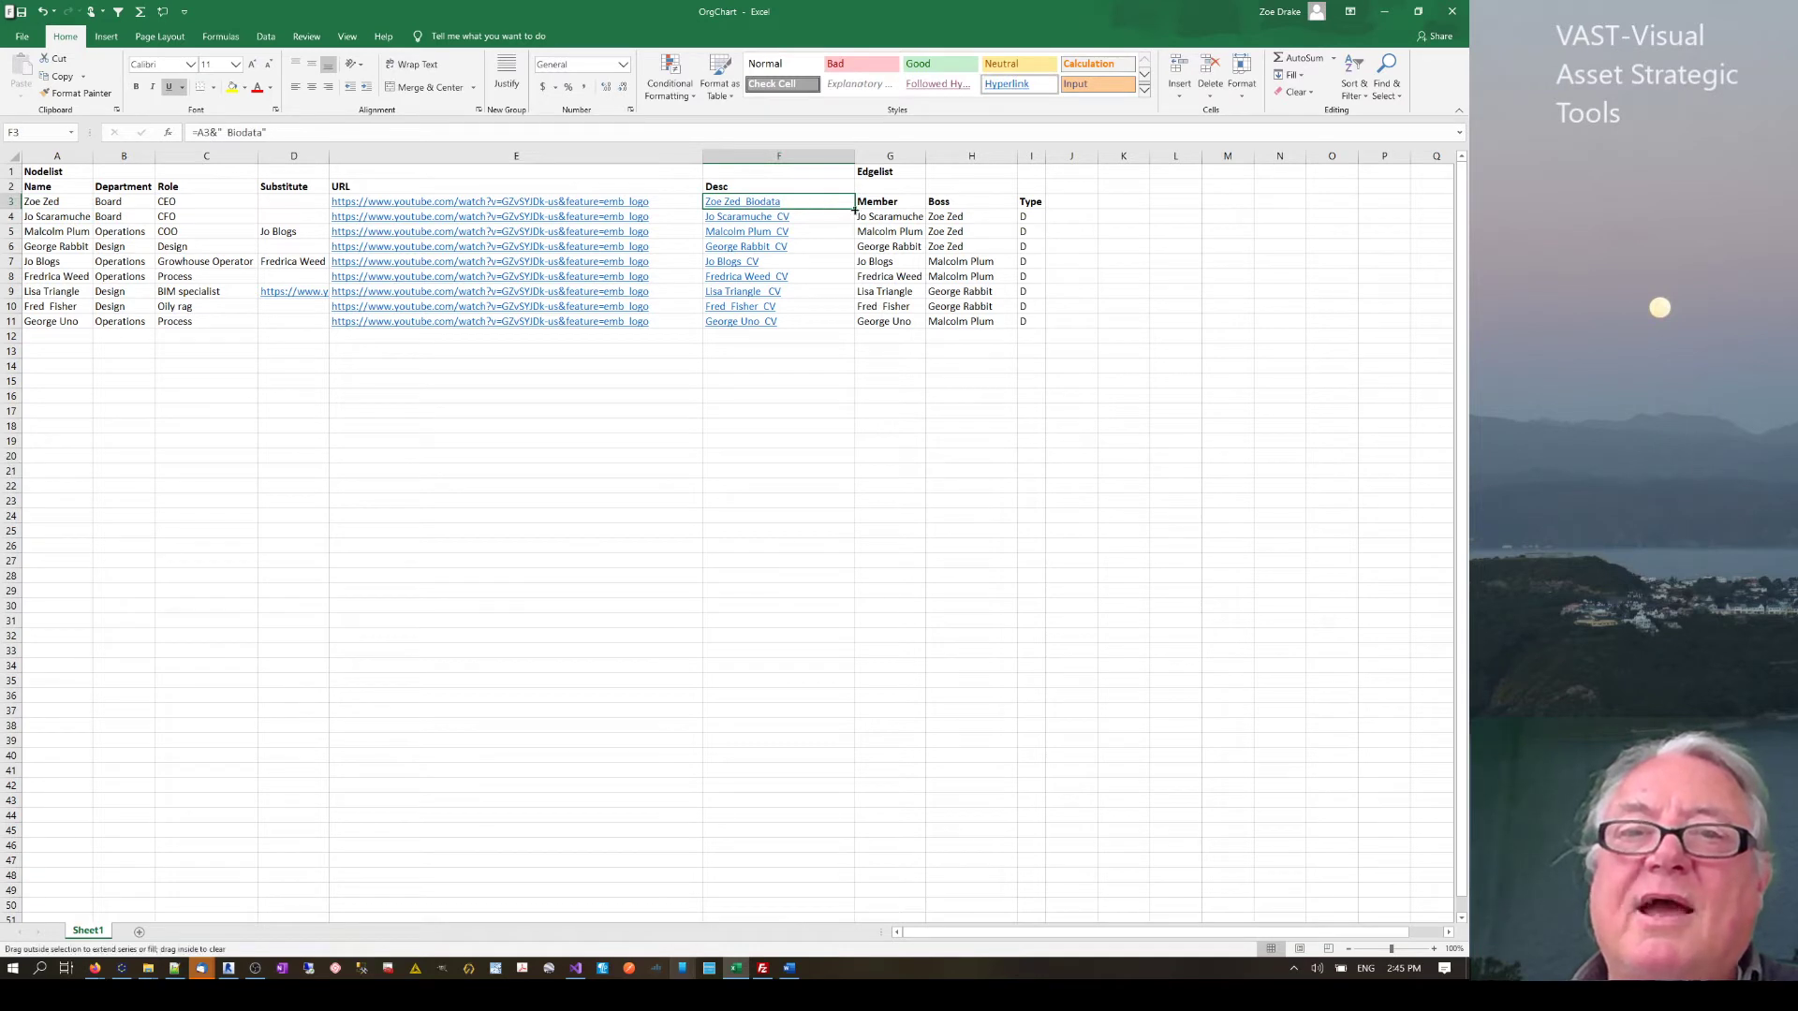
double_click(853, 211)
left_click(712, 498)
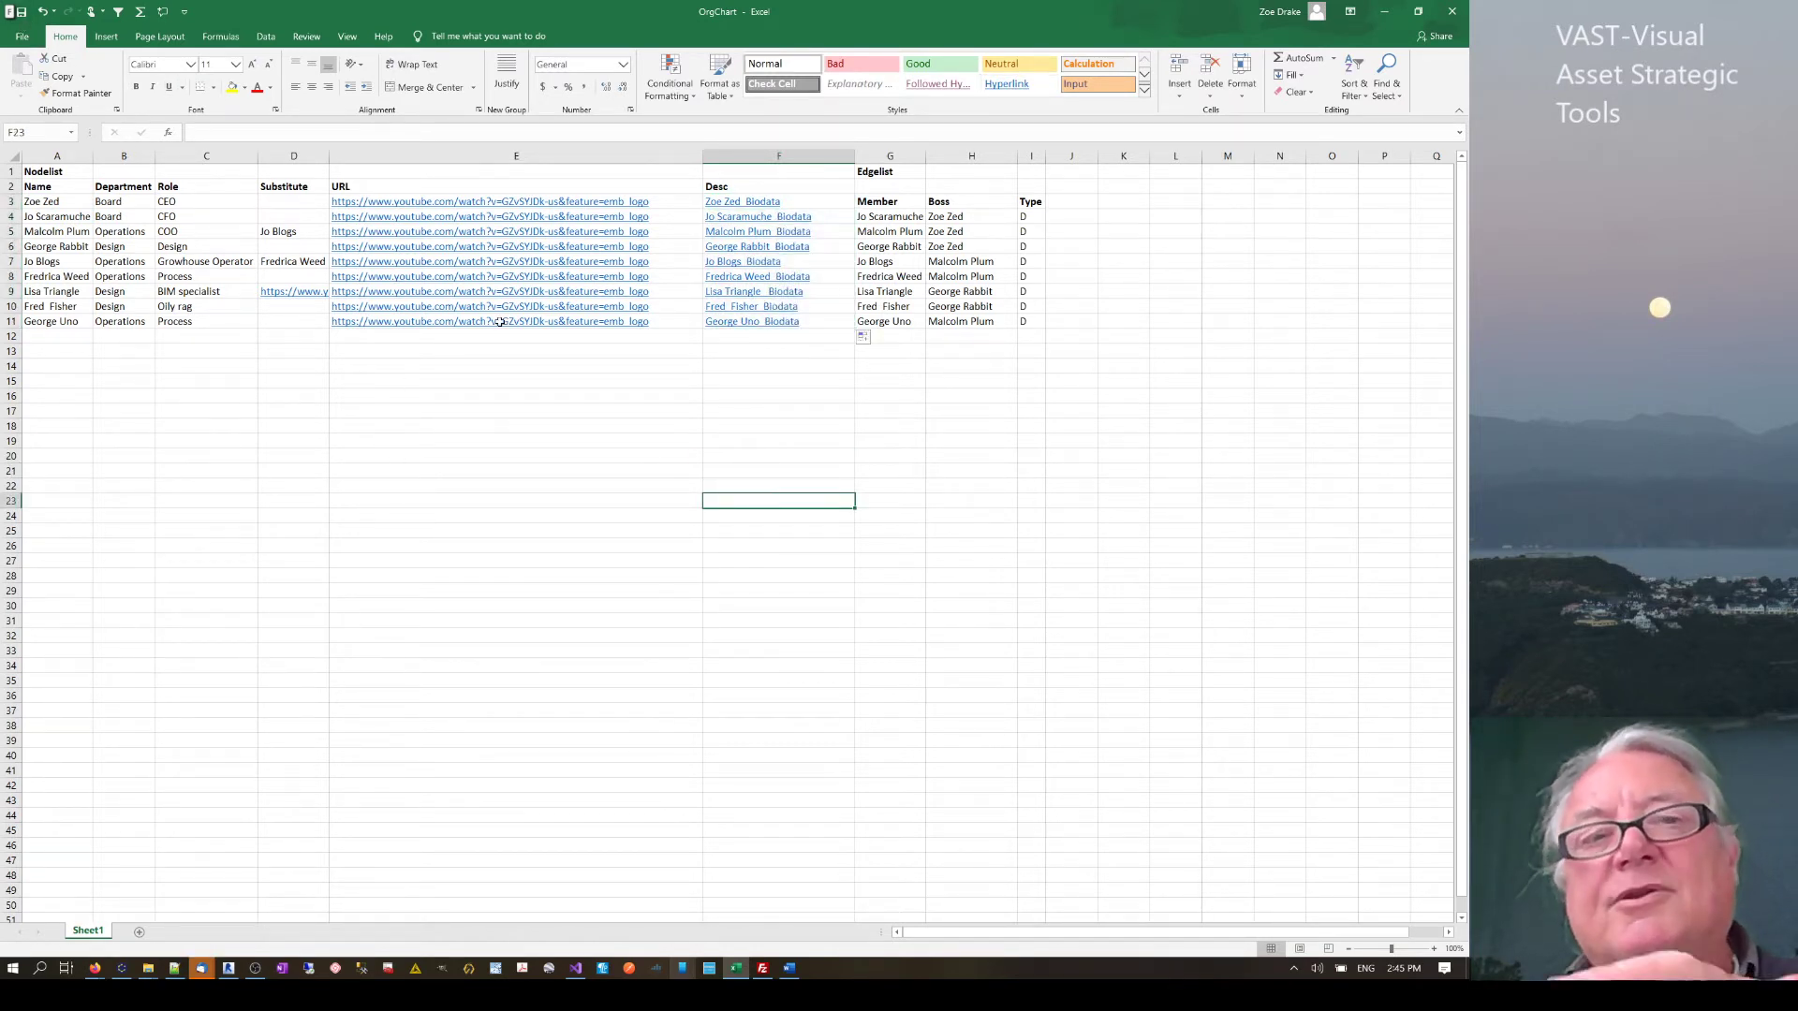
- Rename the URL column header in cell E2 to URLx and save the workbook
left_click(359, 182)
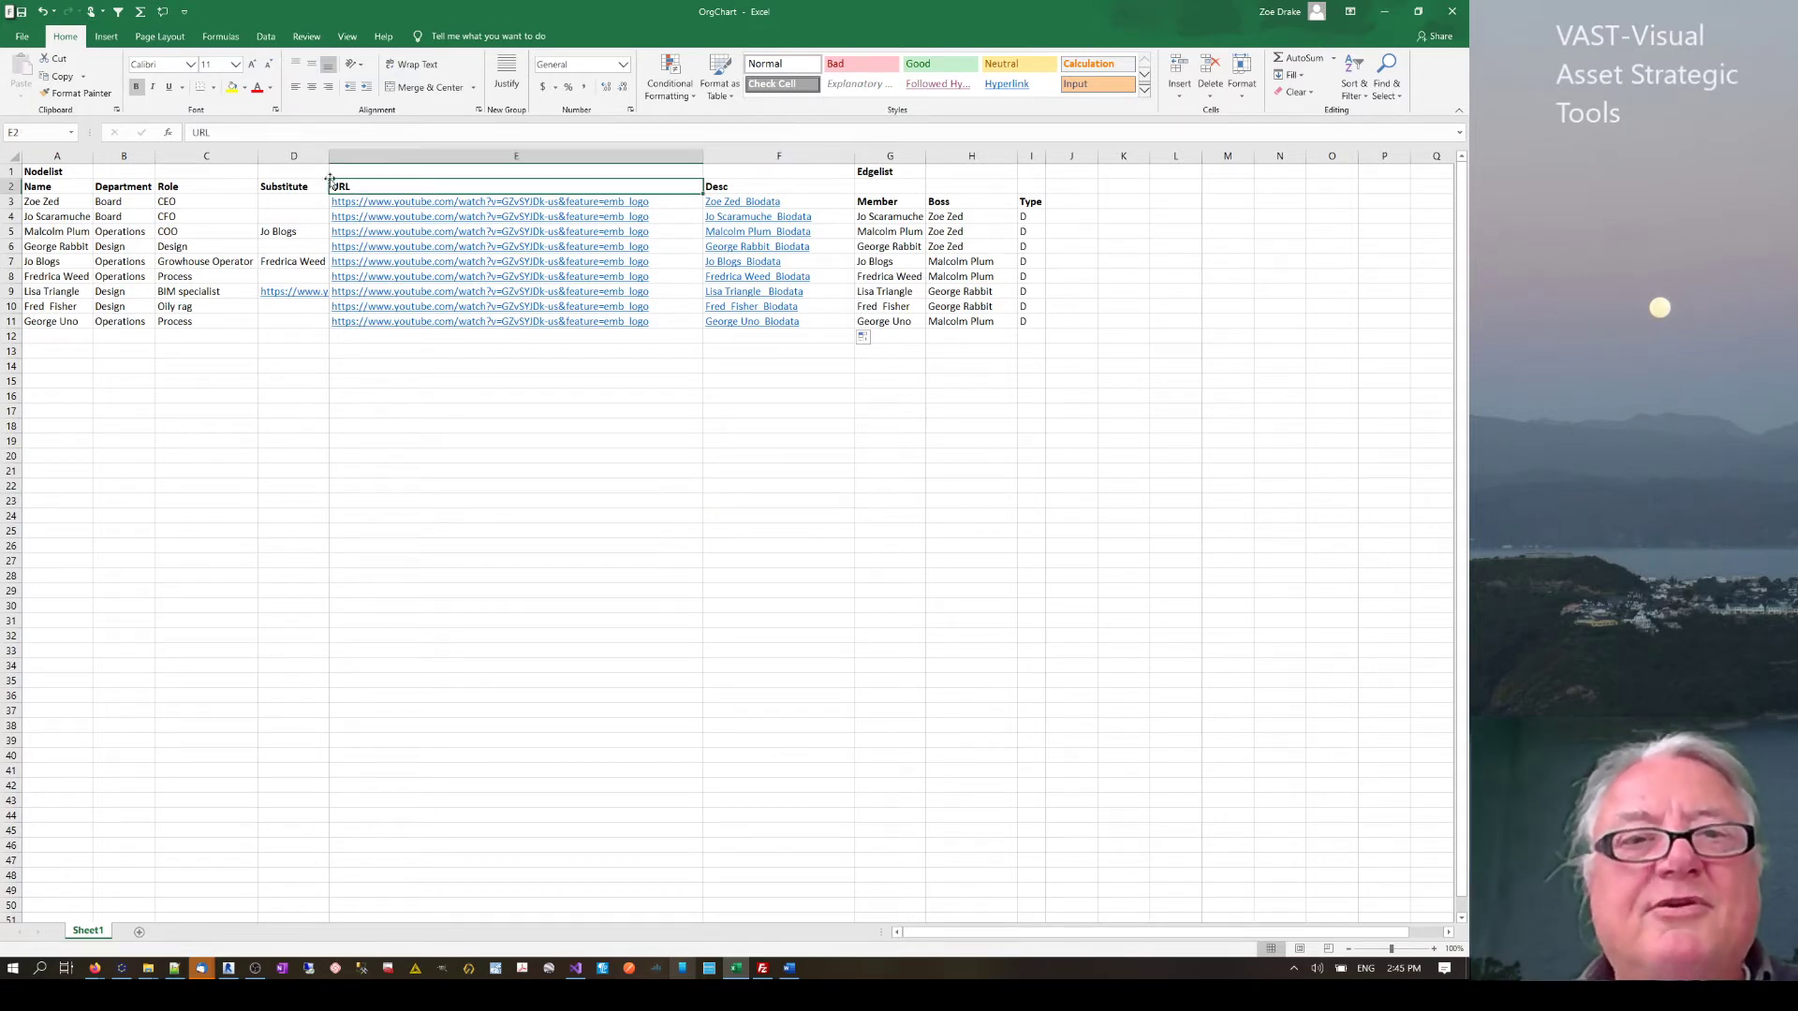
left_click(273, 134)
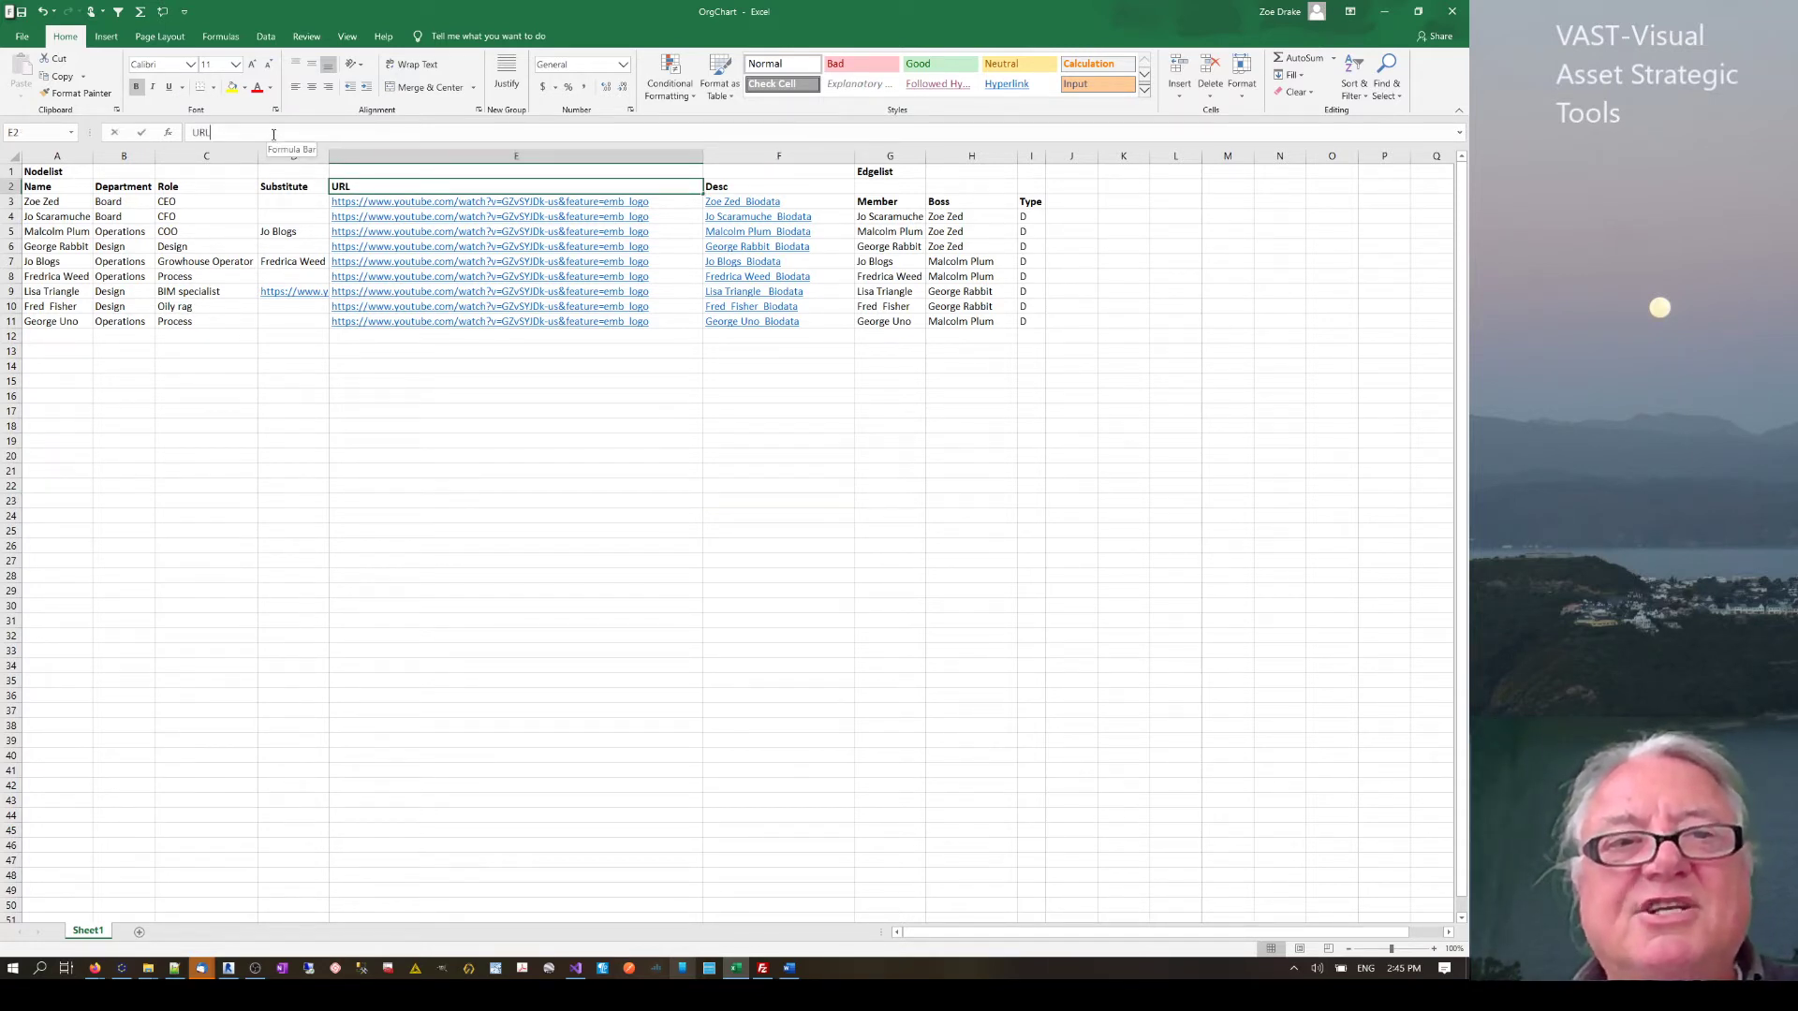
left_click(457, 456)
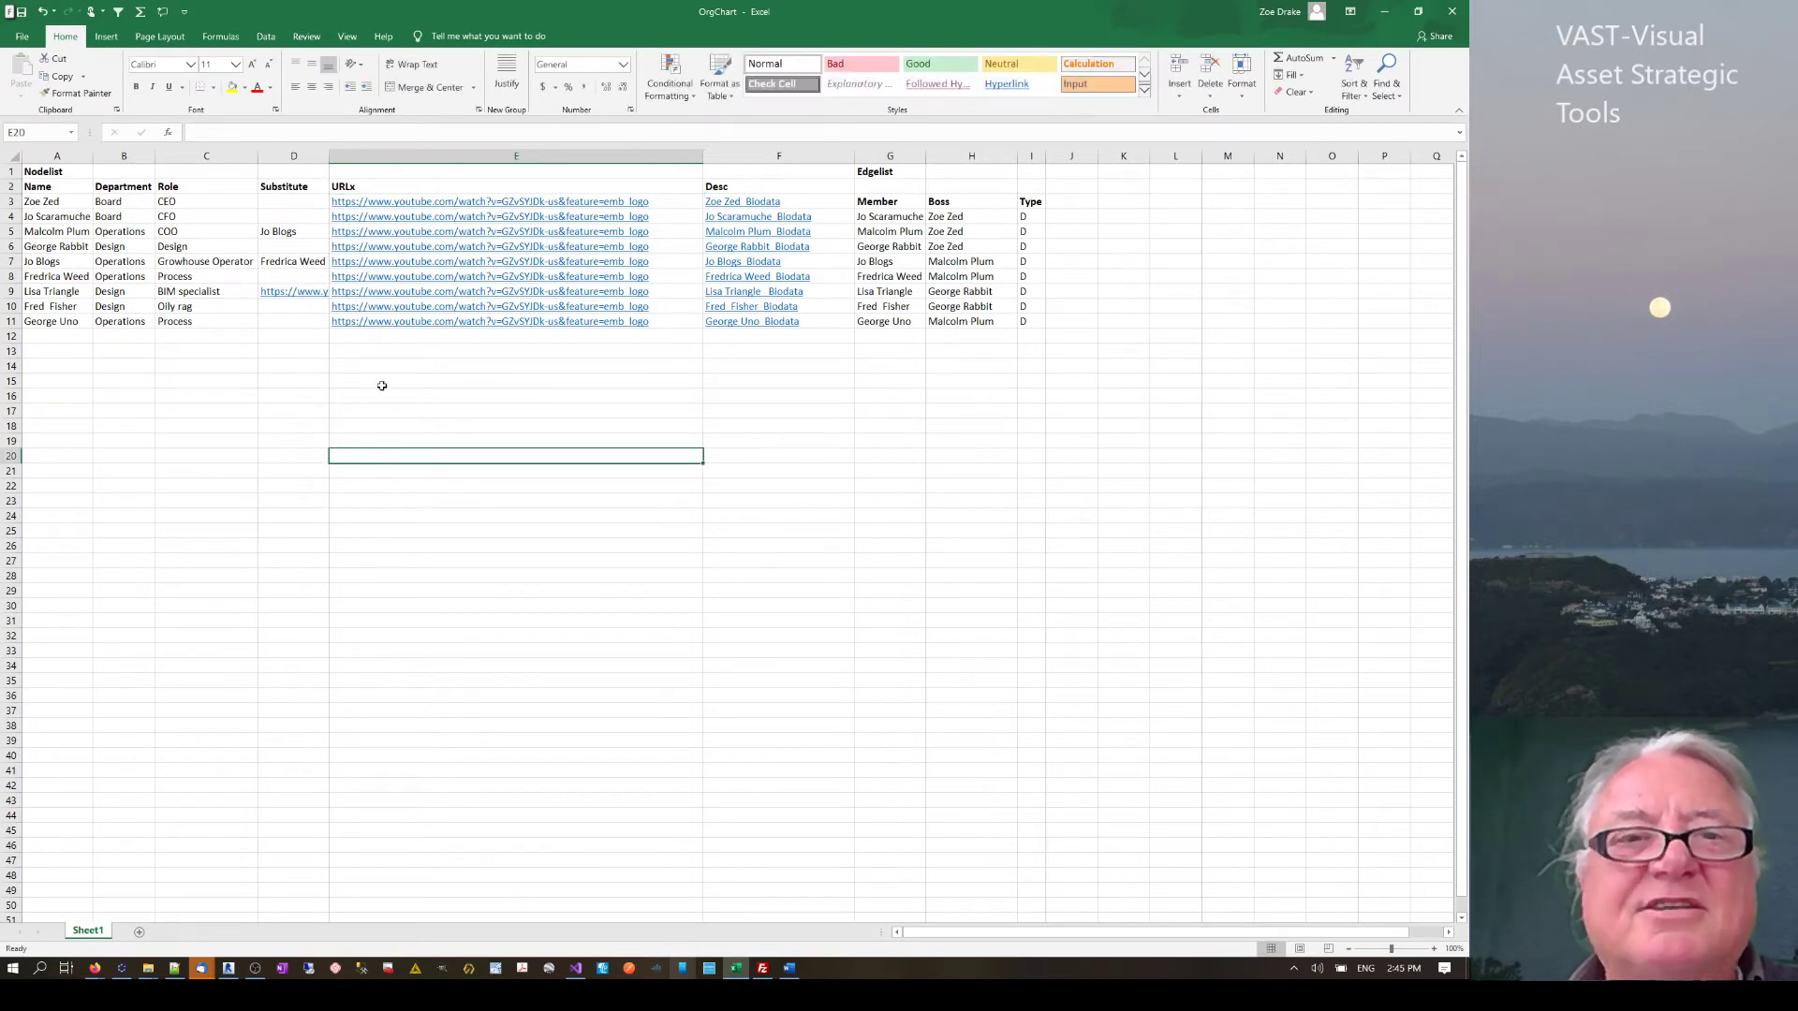
left_click(21, 12)
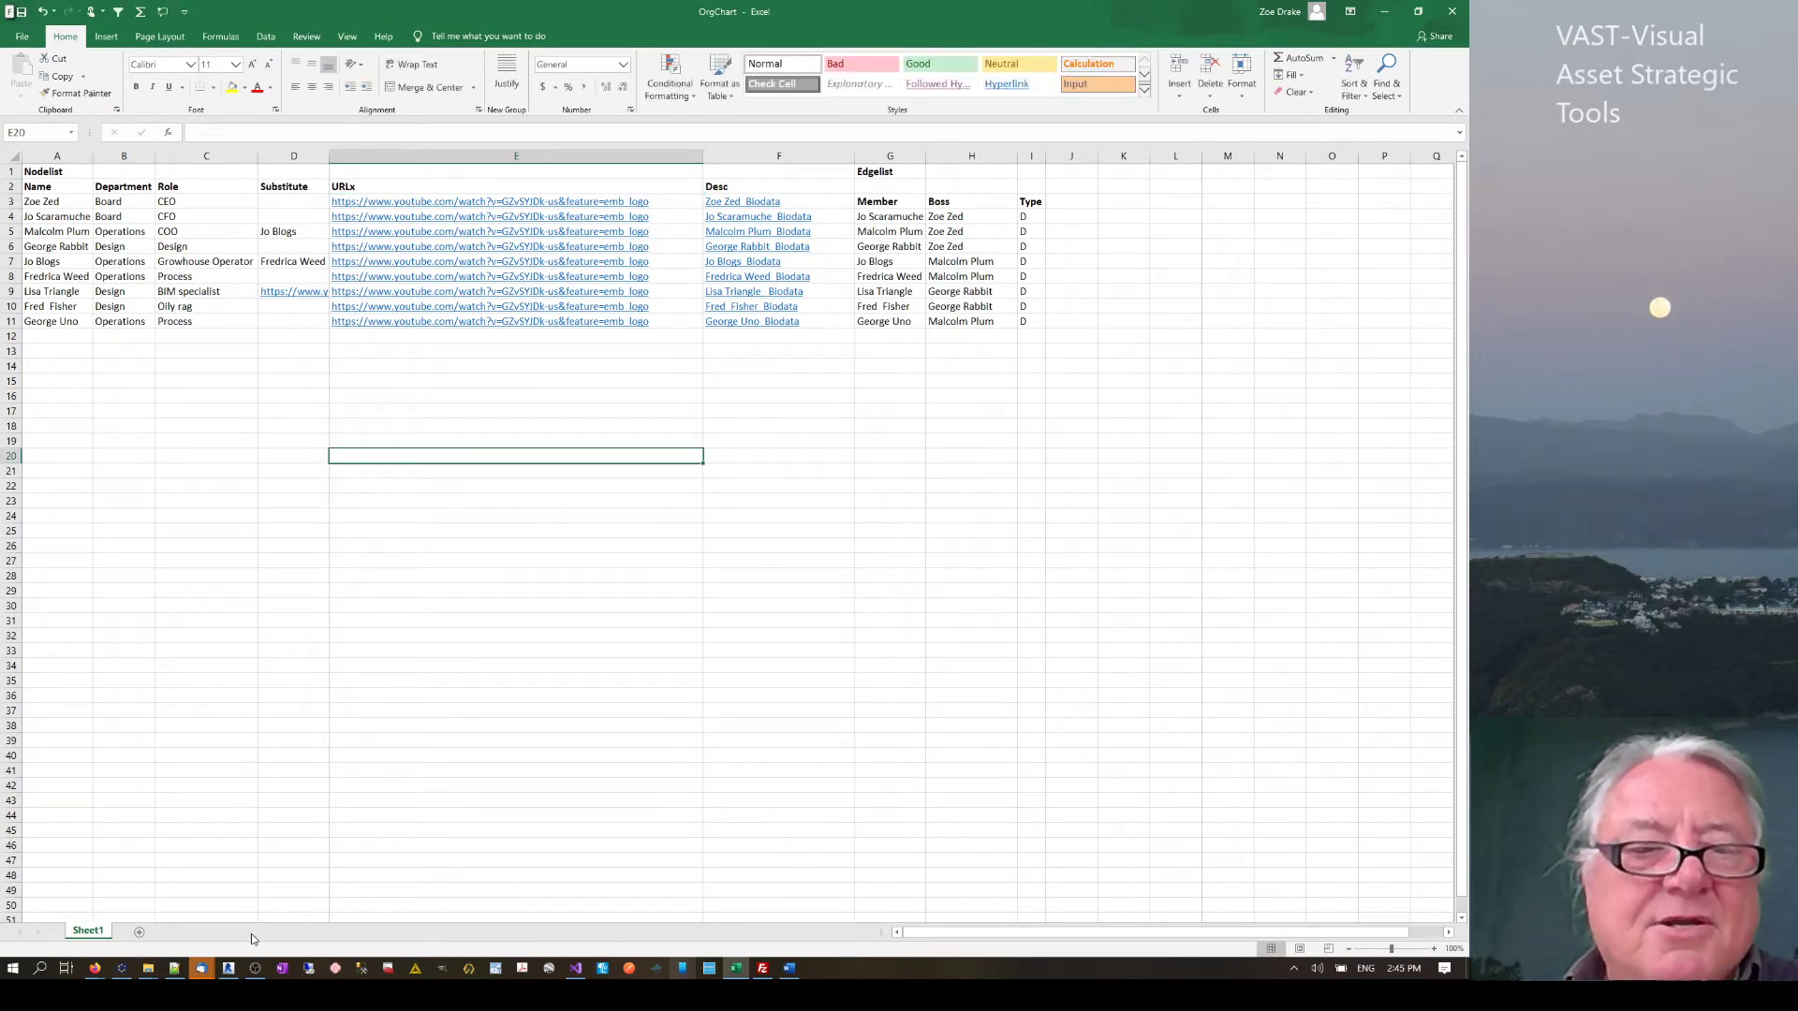
- Switch to yEd and reload the OrgChart Excel workbook, discarding the loaded version and accepting the edge list and node list import settings
left_click(120, 974)
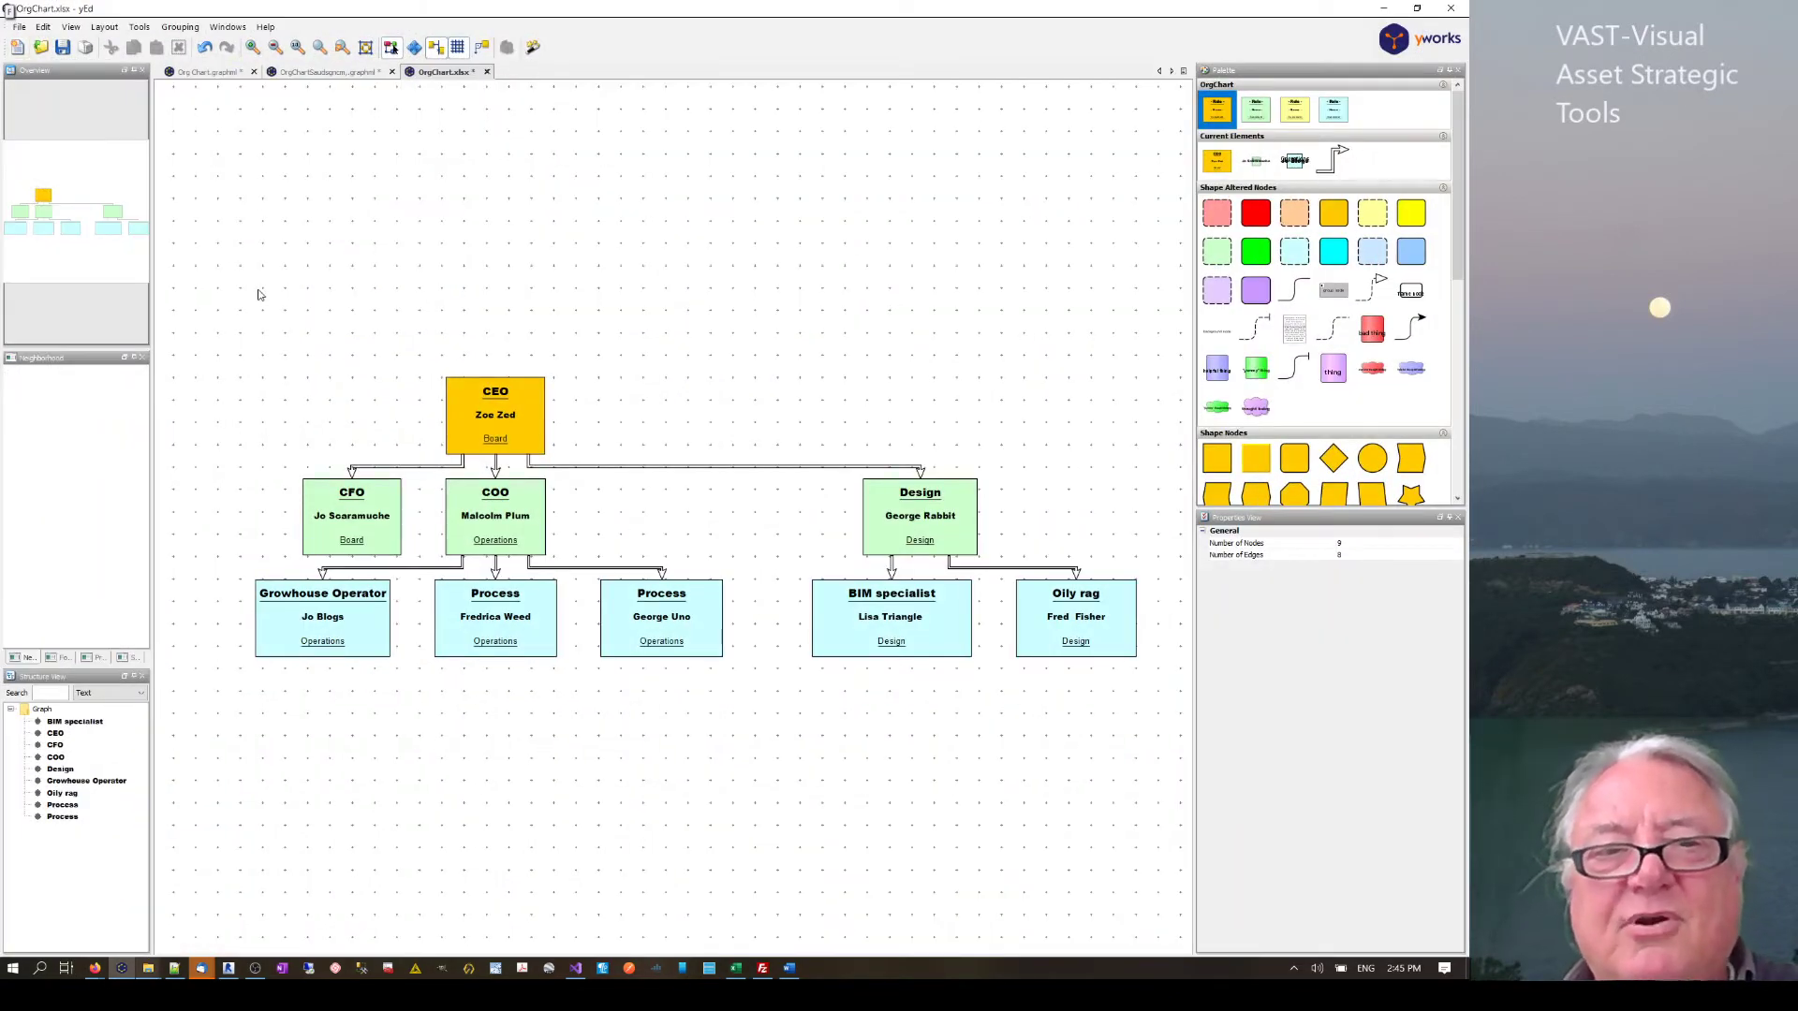
left_click_drag(203, 289, 1185, 711)
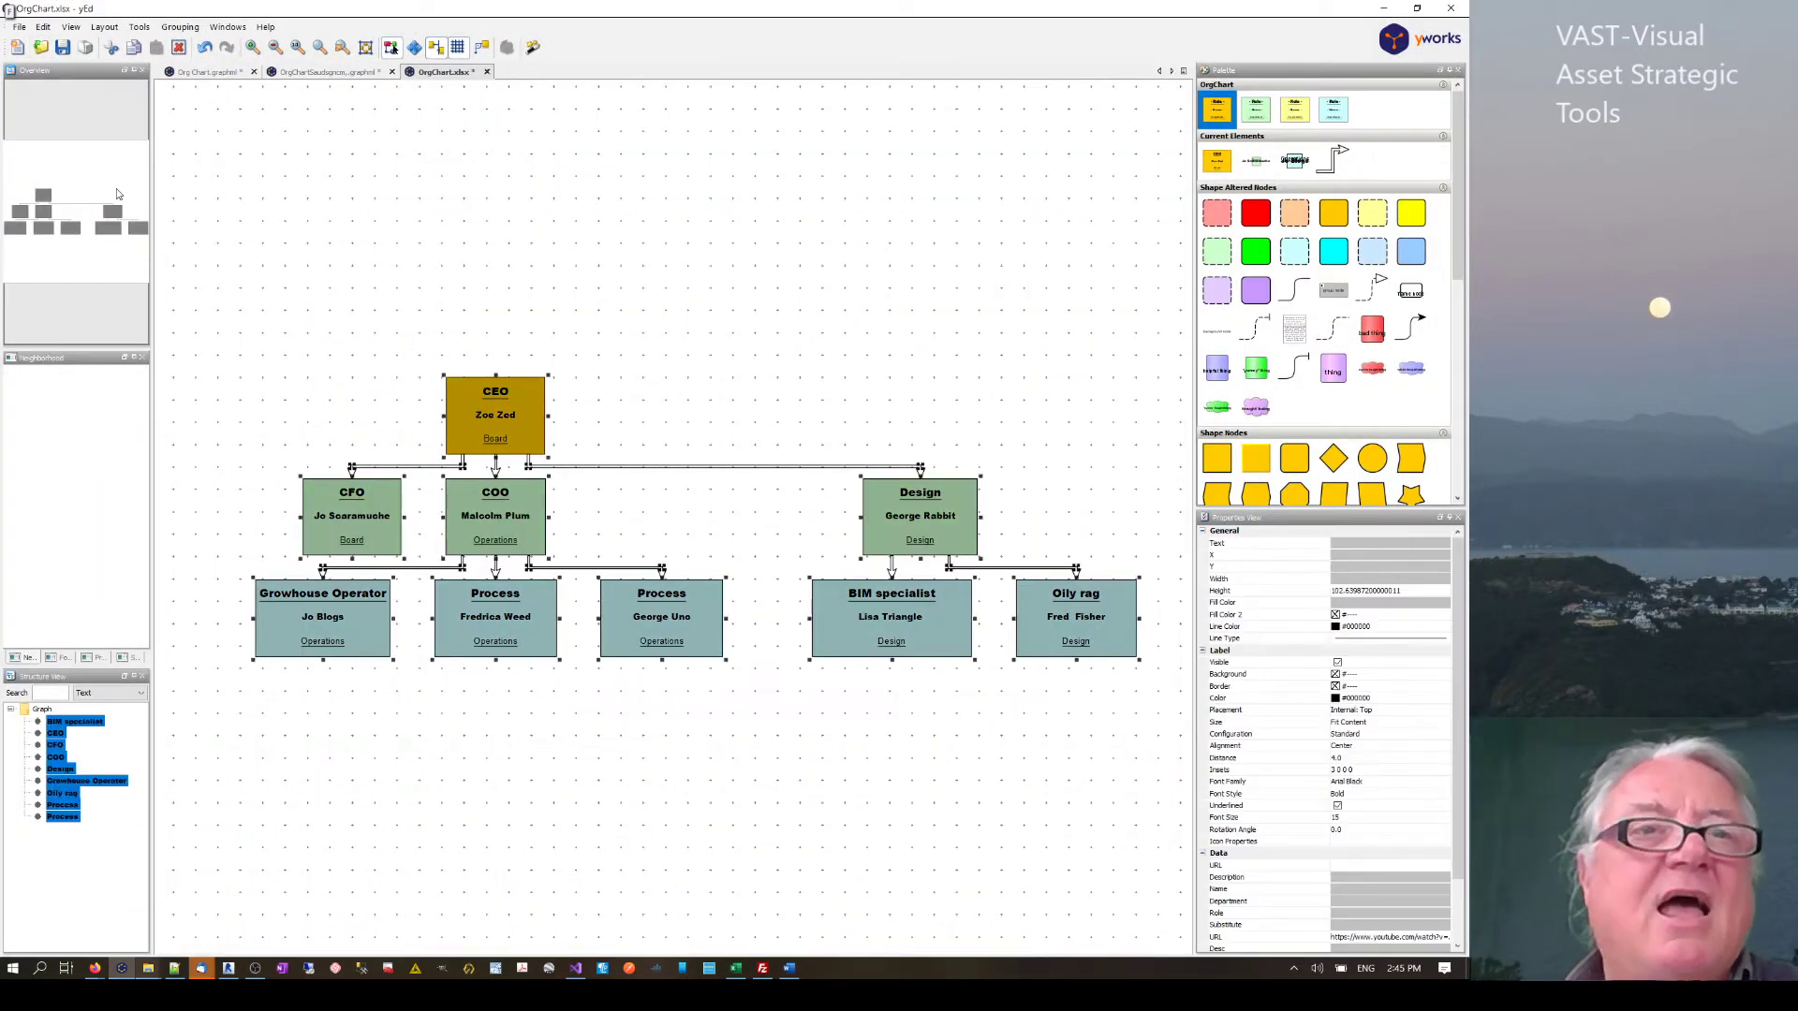
left_click(40, 47)
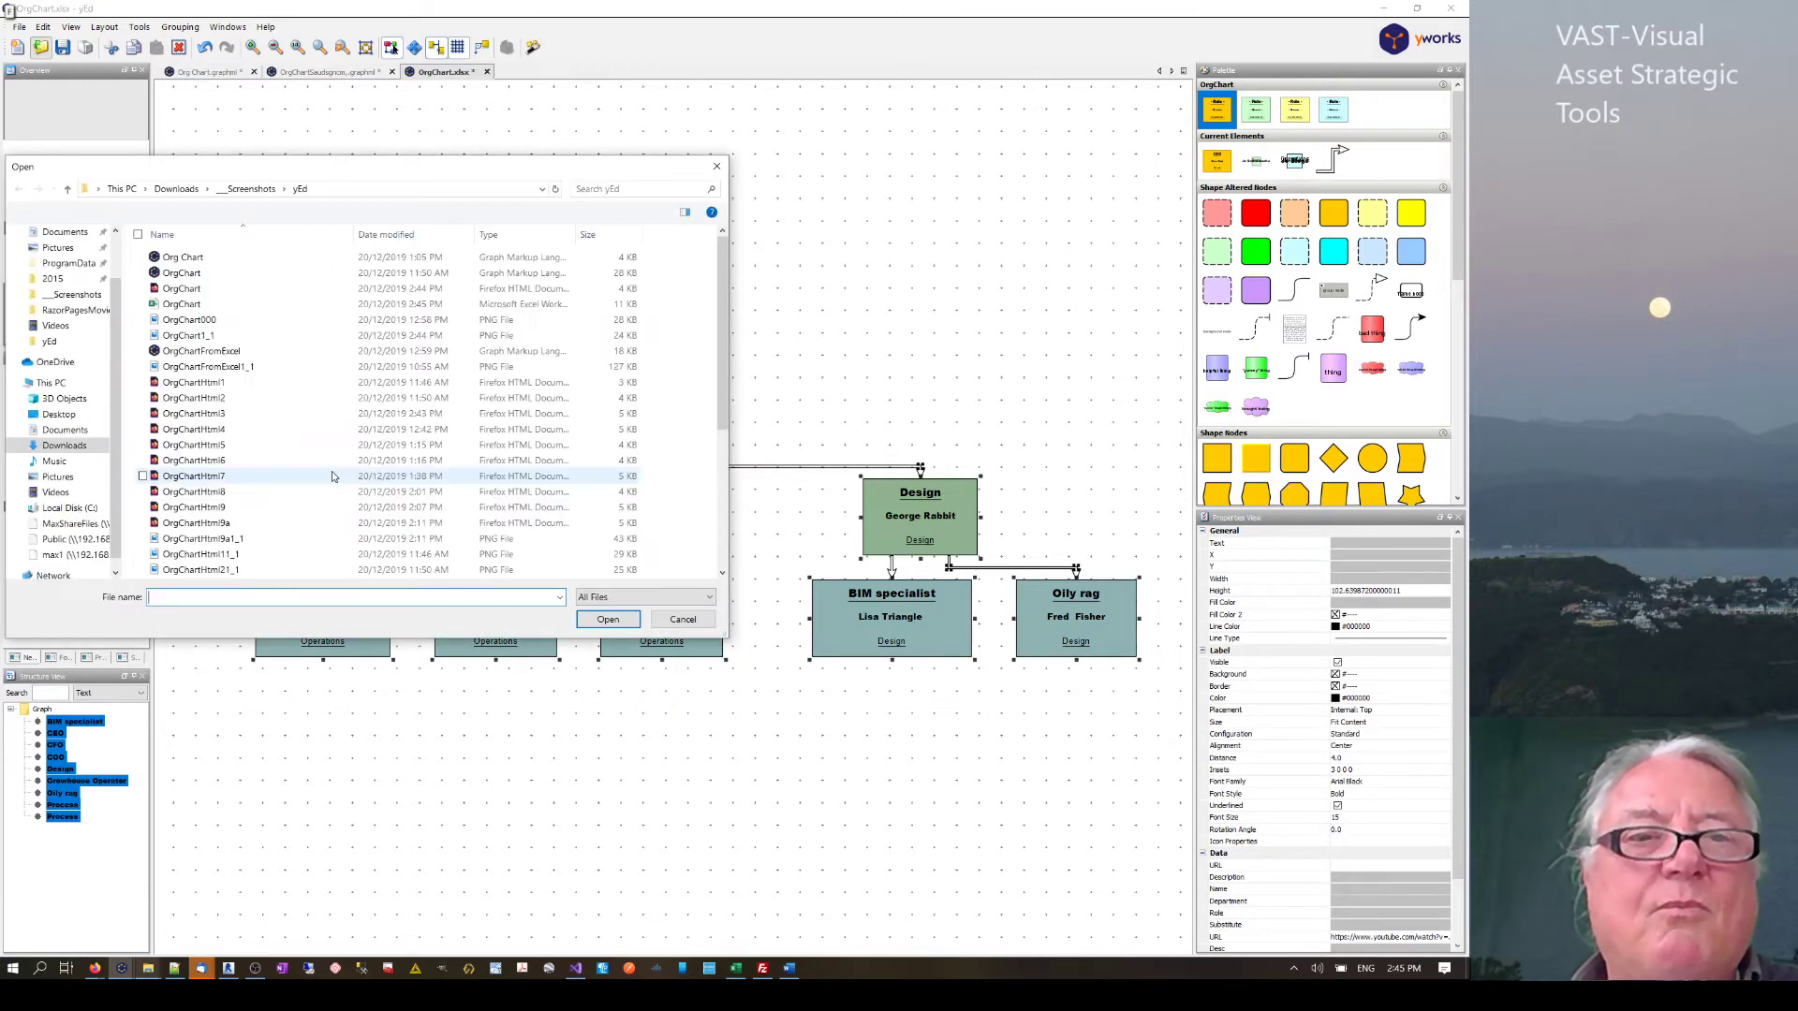
left_click(199, 306)
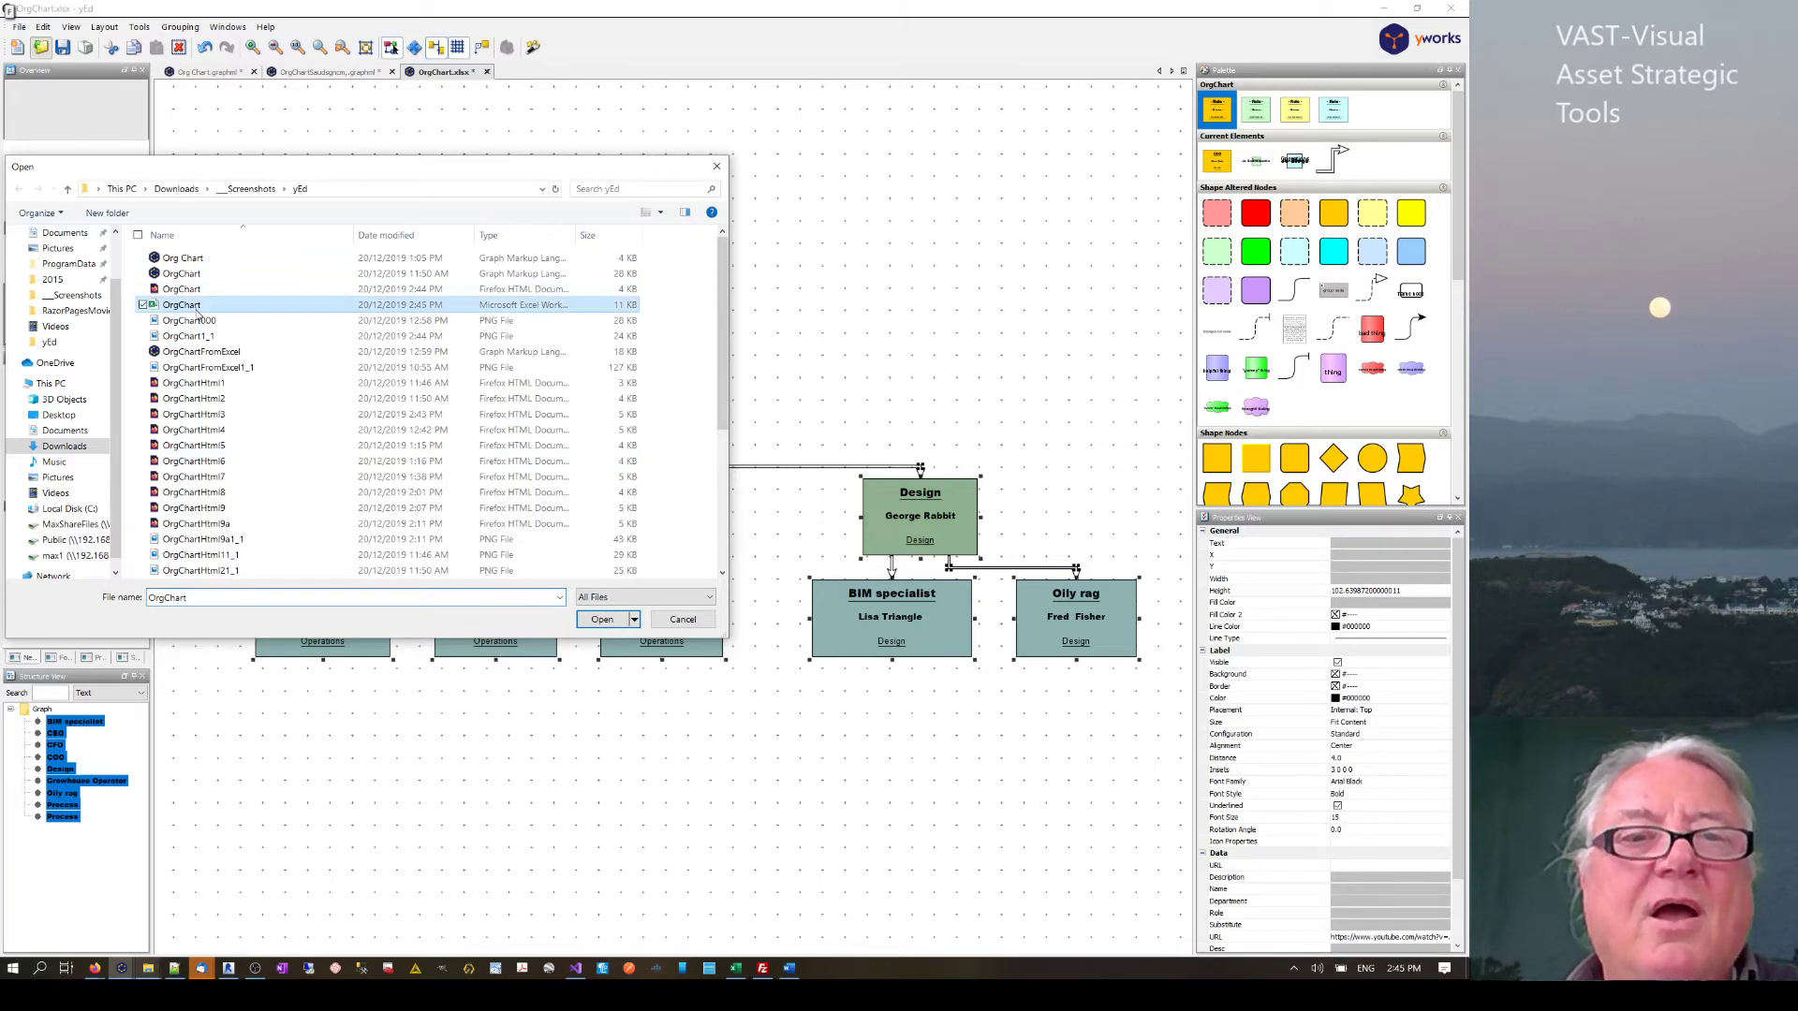
left_click(602, 619)
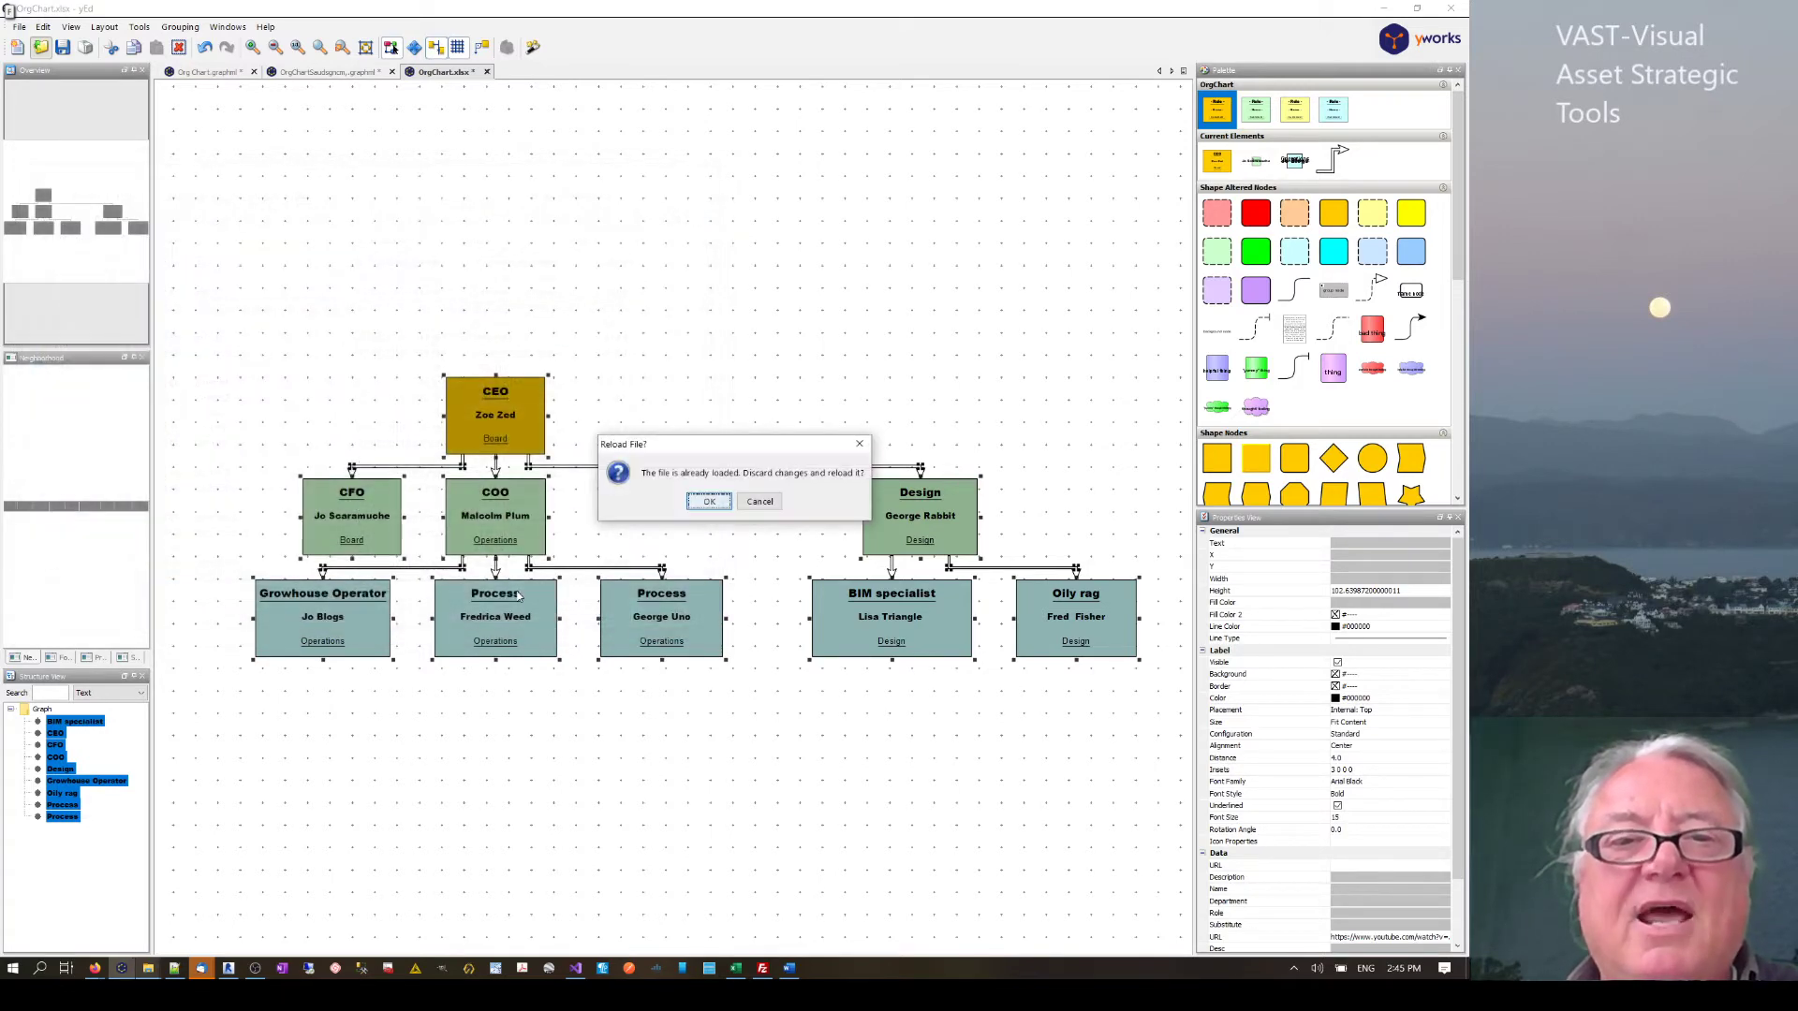
left_click(710, 501)
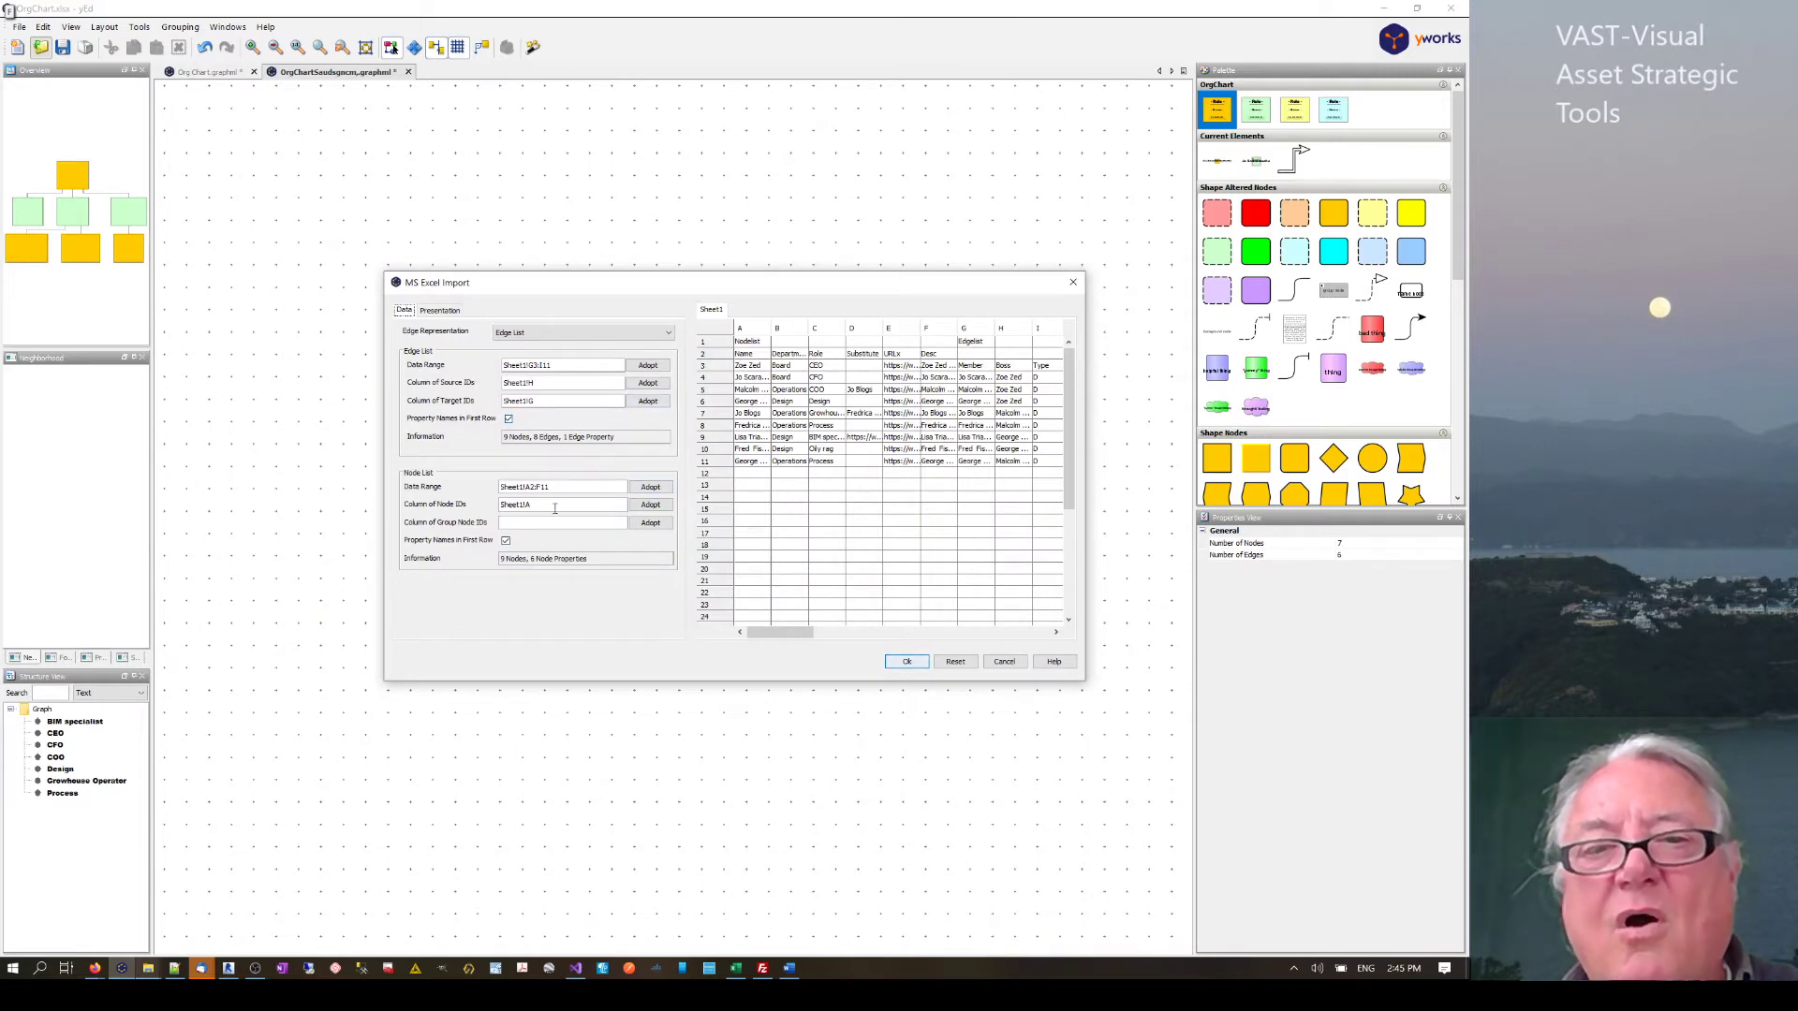
left_click(906, 662)
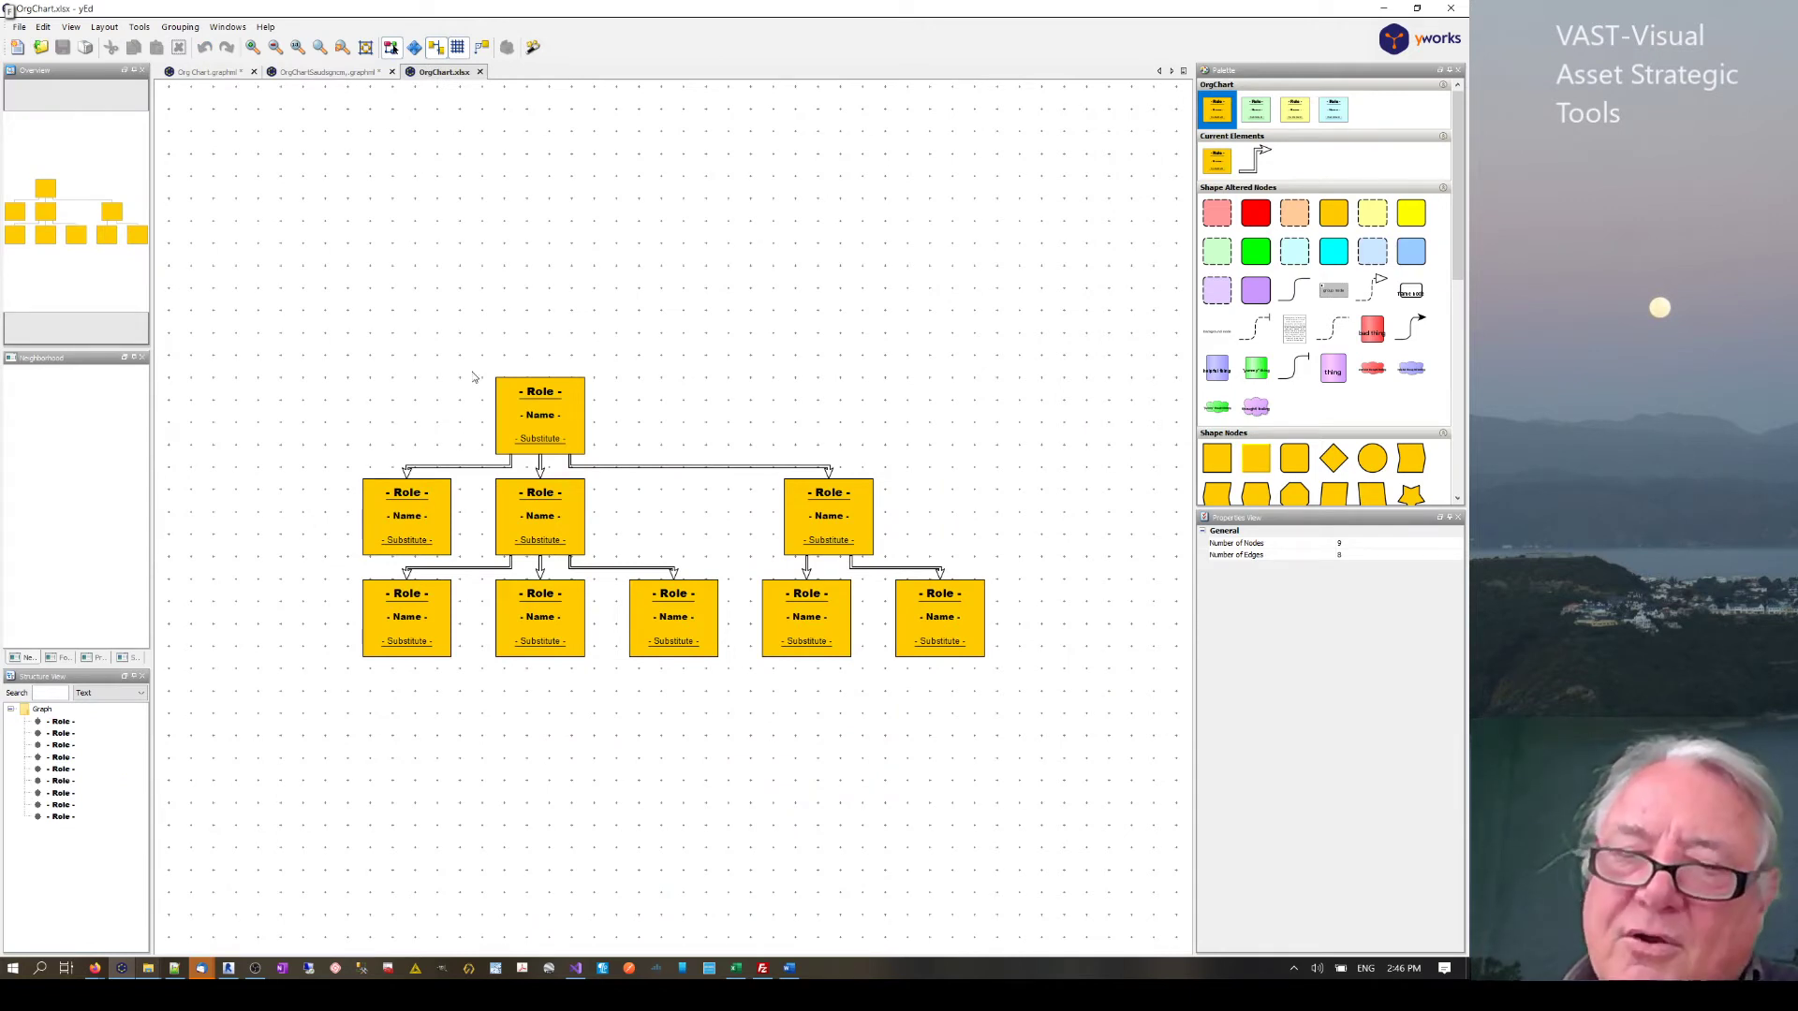
- Inspect the imported URLx and Desc data properties of the topmost org chart node
left_click(559, 447)
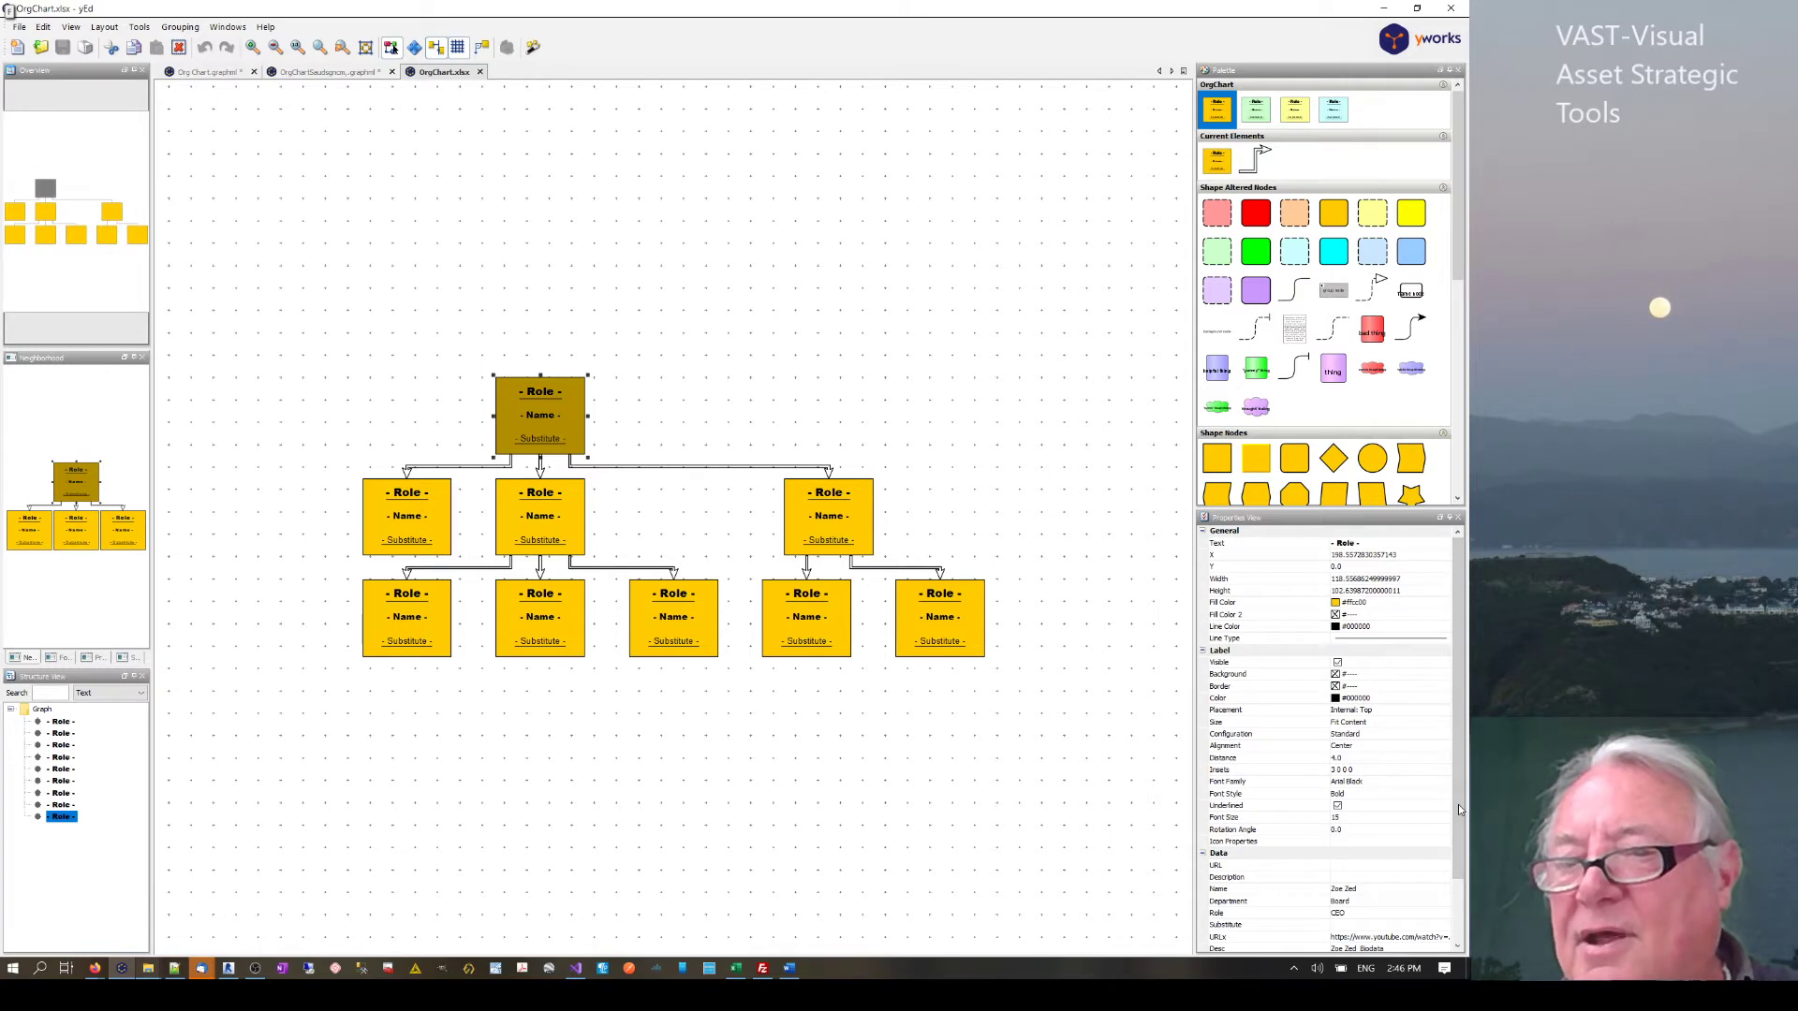
scroll(1365, 817, "down", 3)
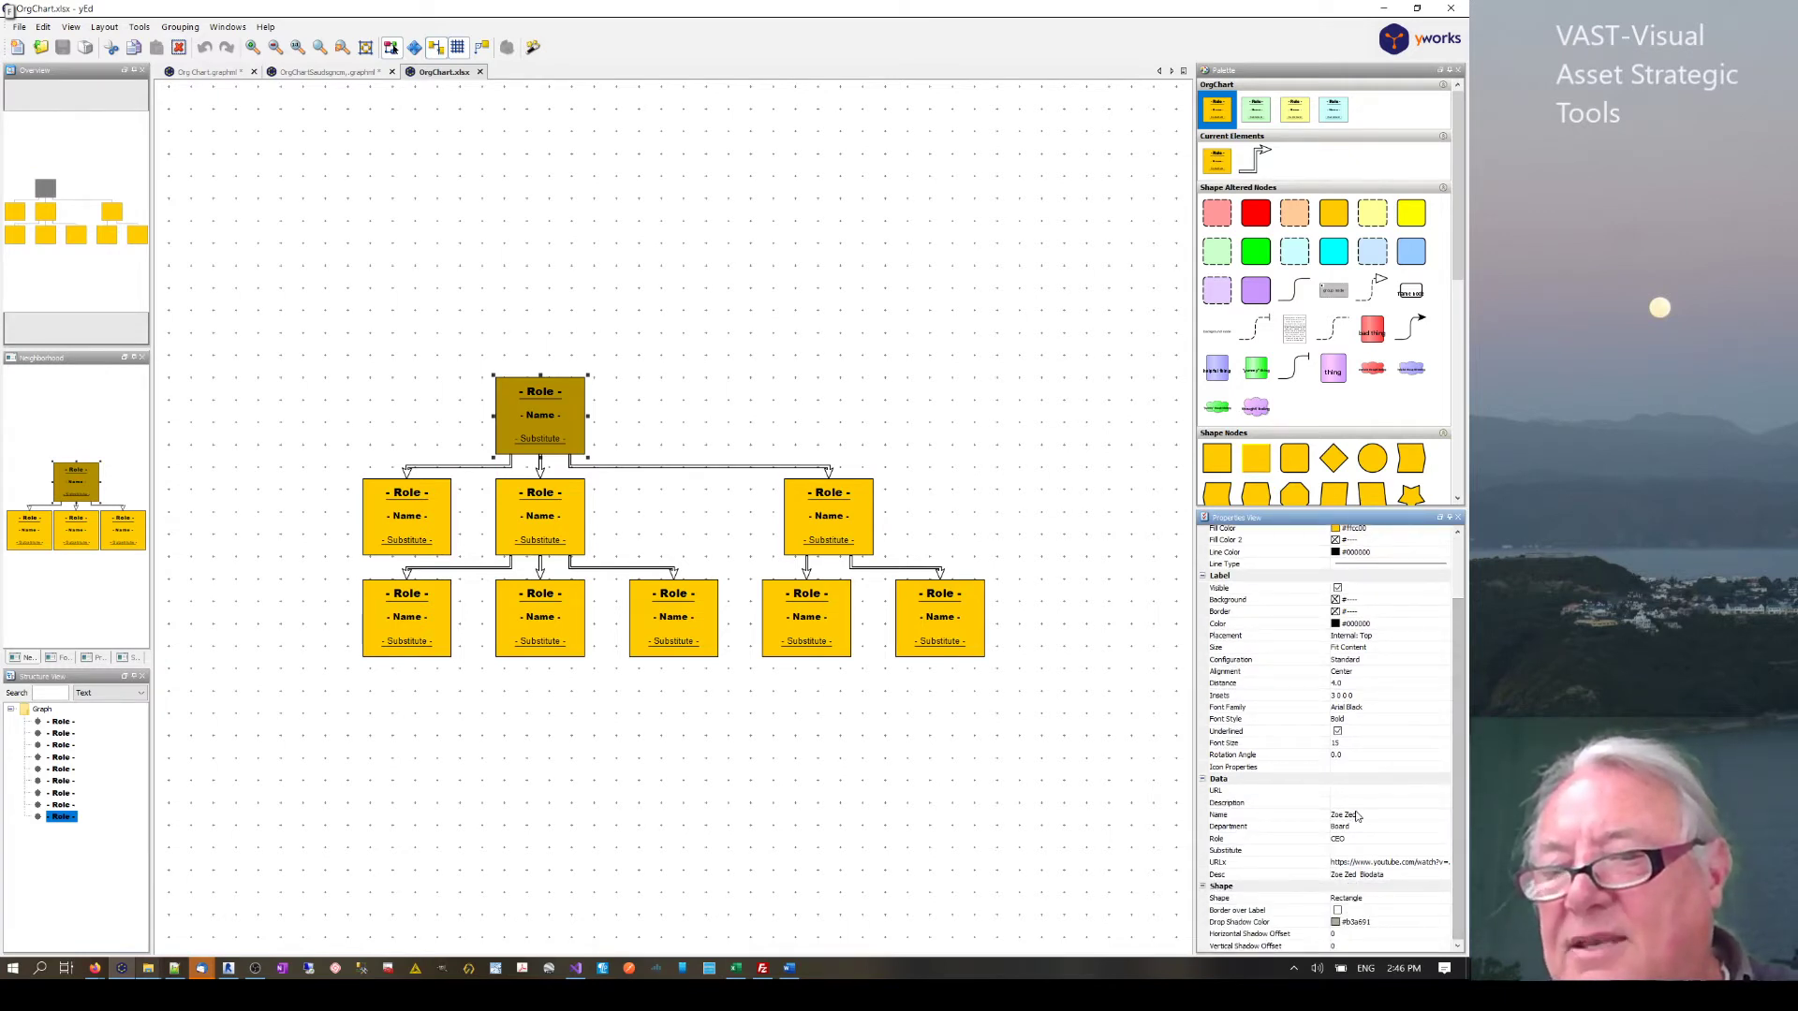
left_click(1232, 862)
left_click(1234, 875)
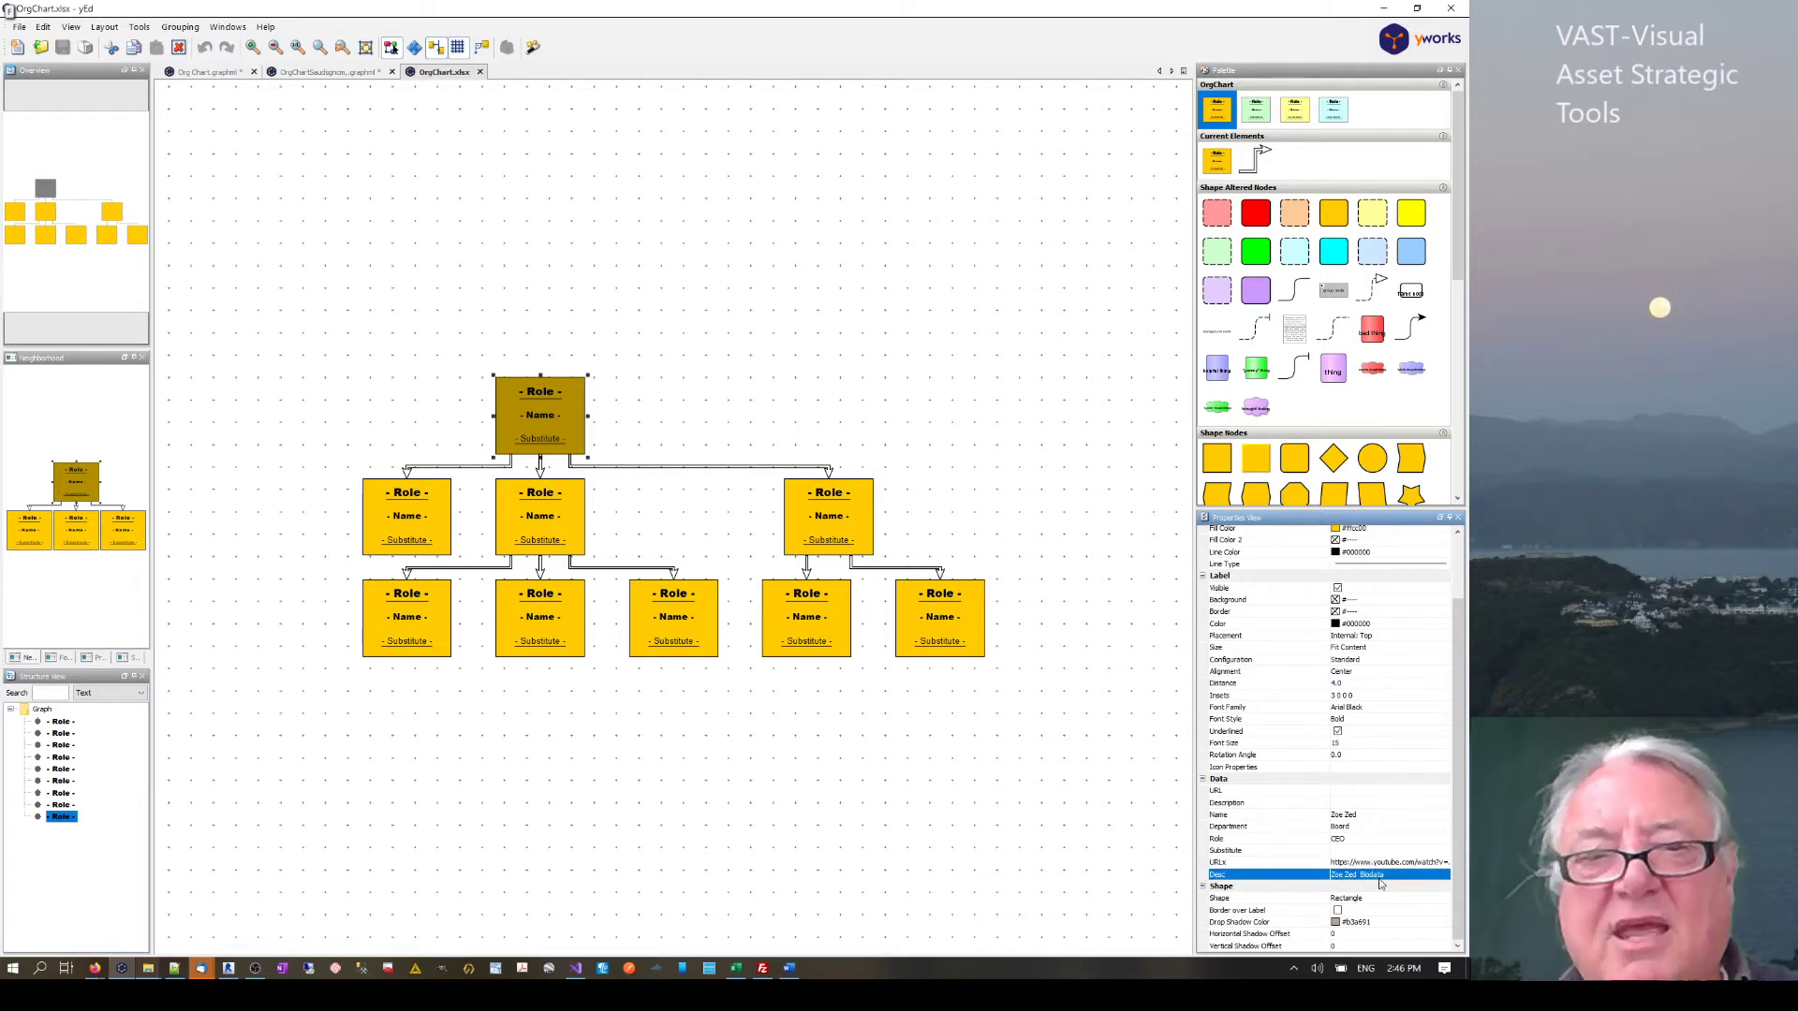
left_click(963, 712)
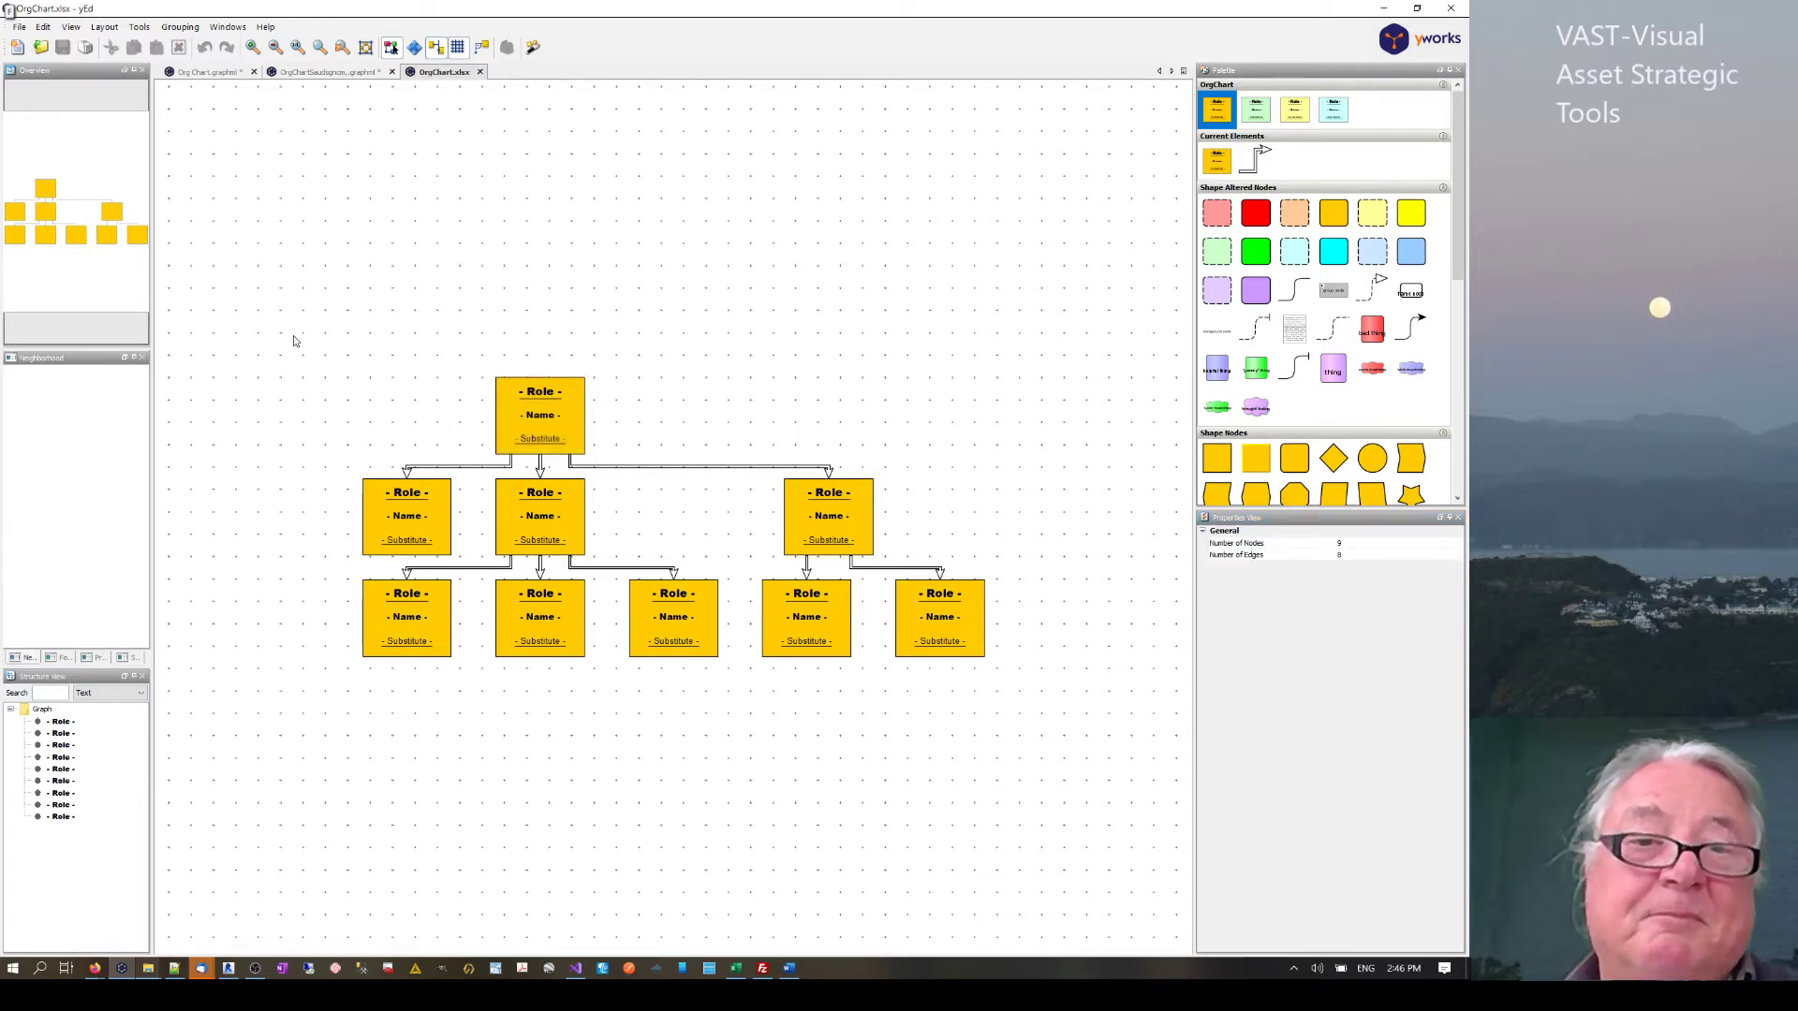
- Select all nodes of the reimported org chart and open the Properties Mapper
left_click_drag(287, 323, 1049, 682)
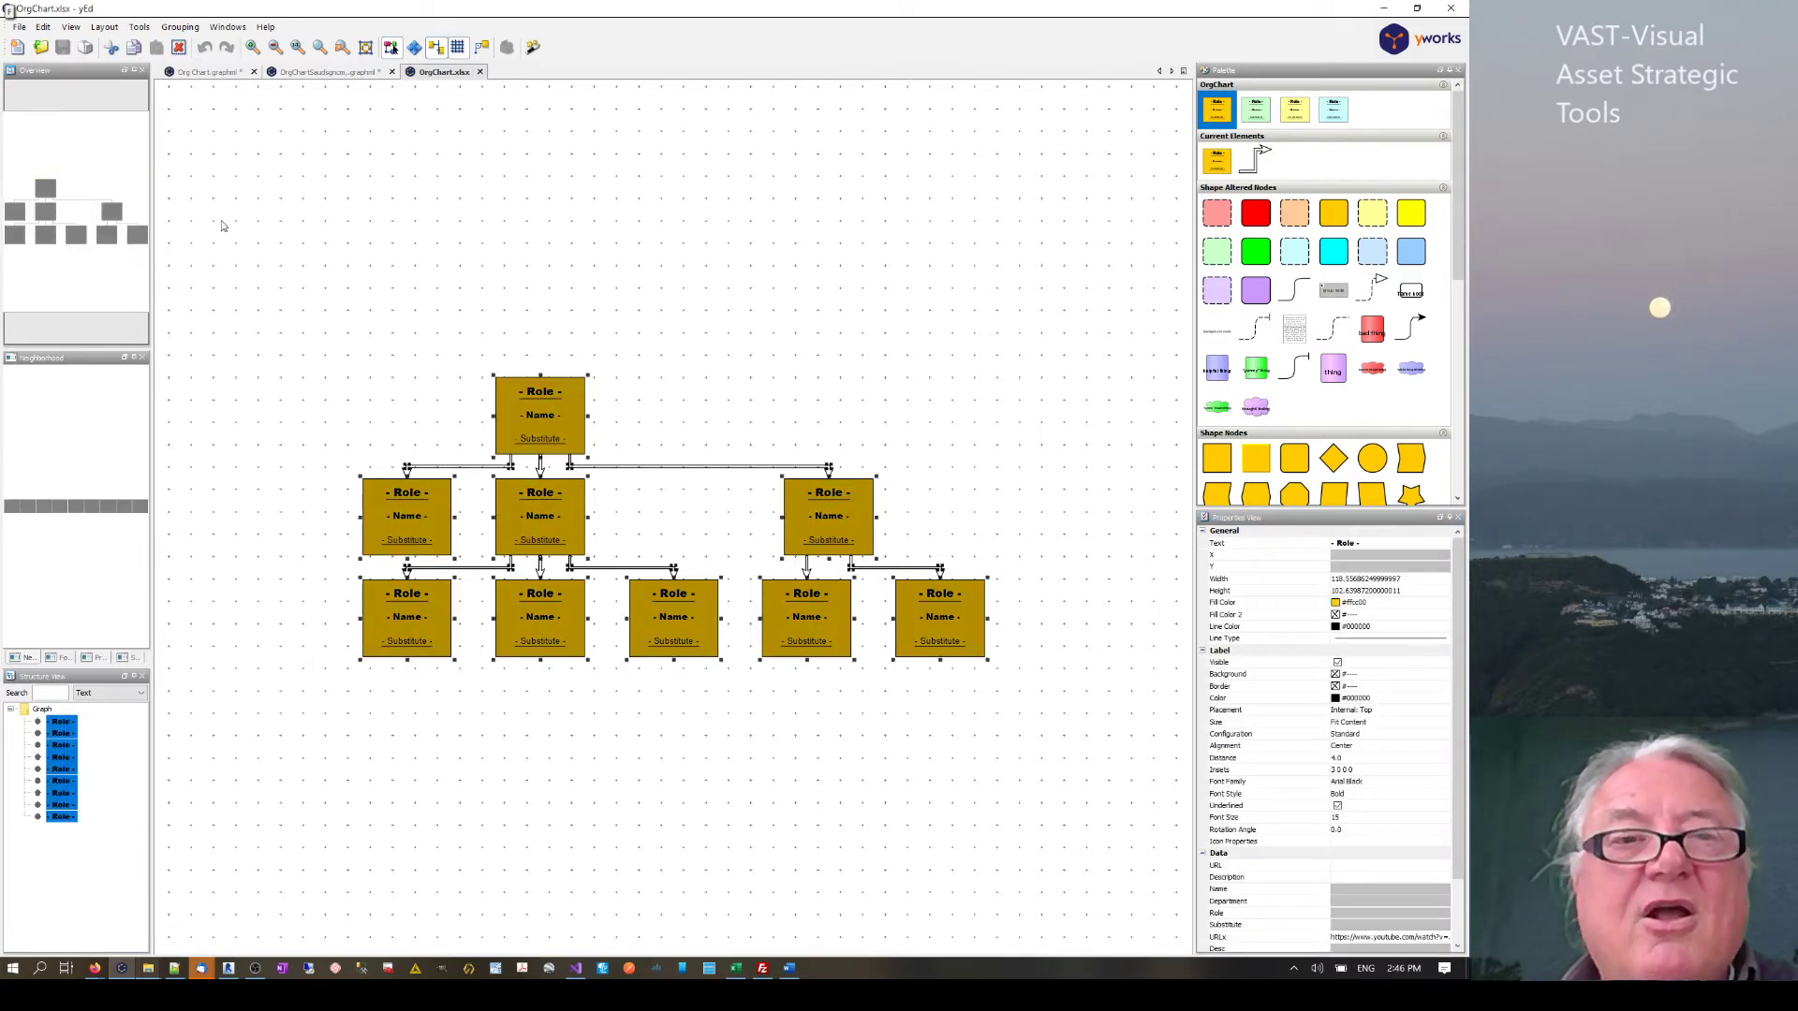
left_click(44, 27)
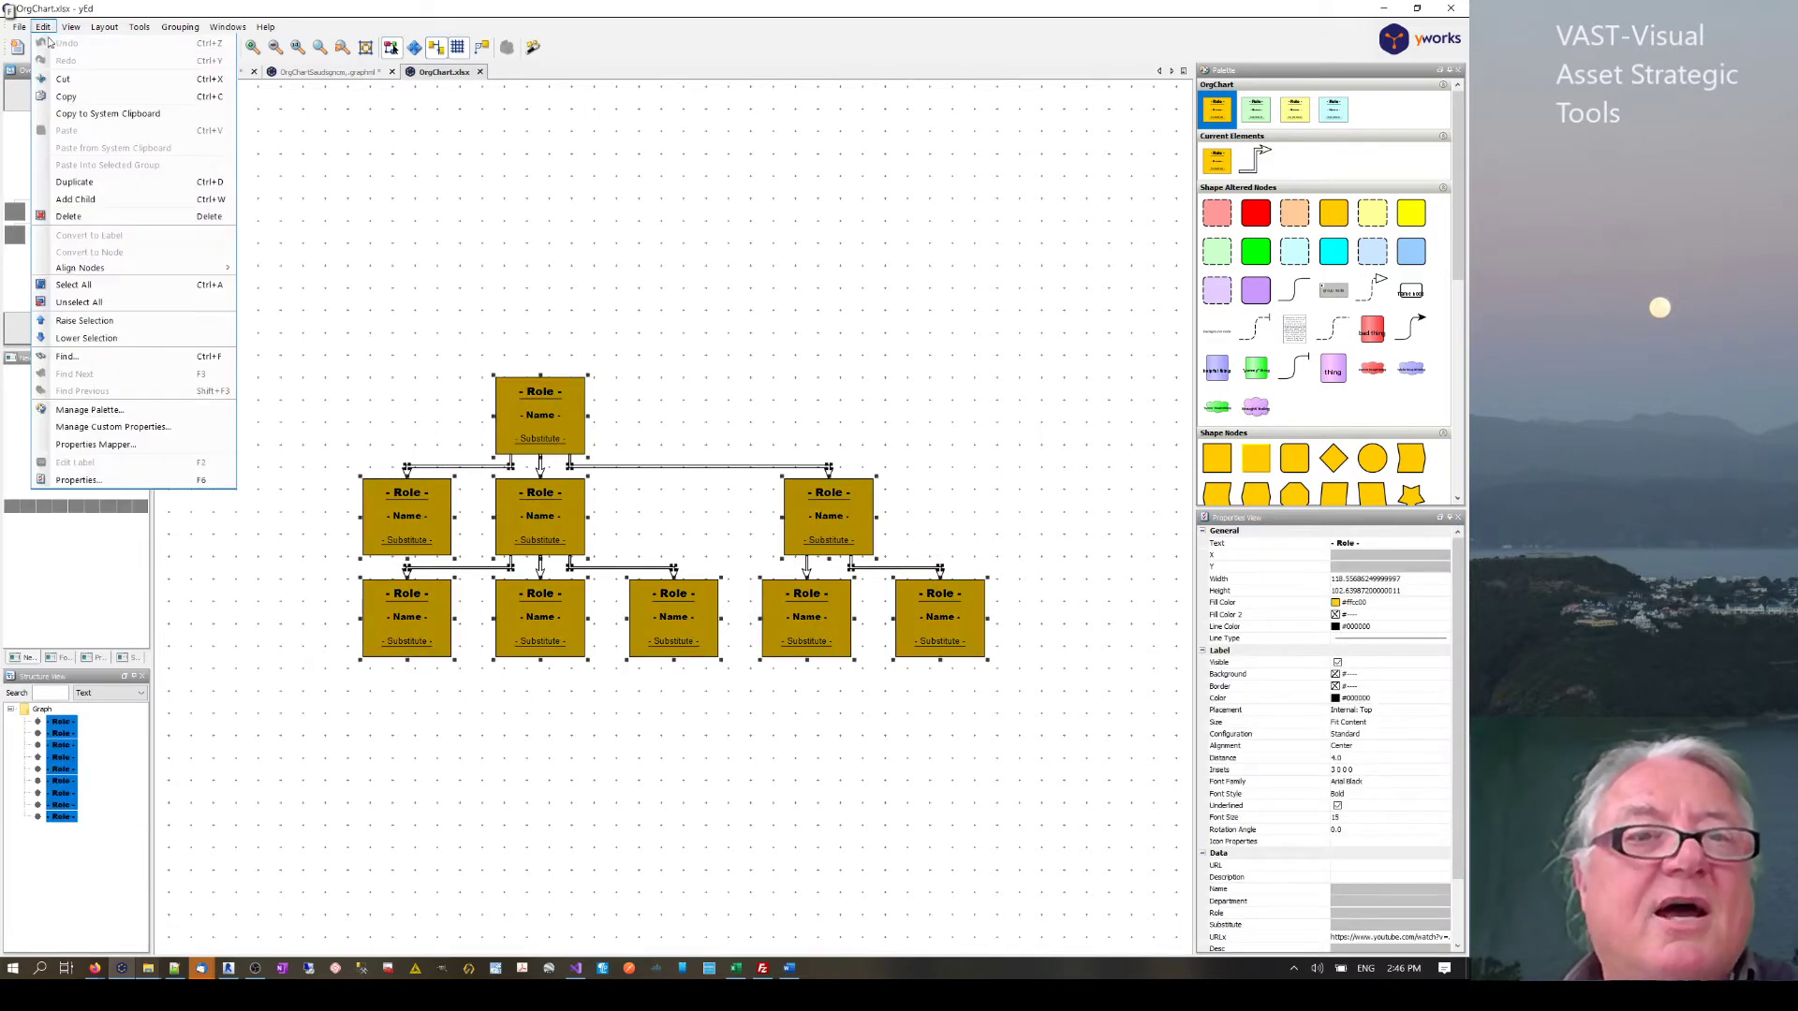
left_click(92, 446)
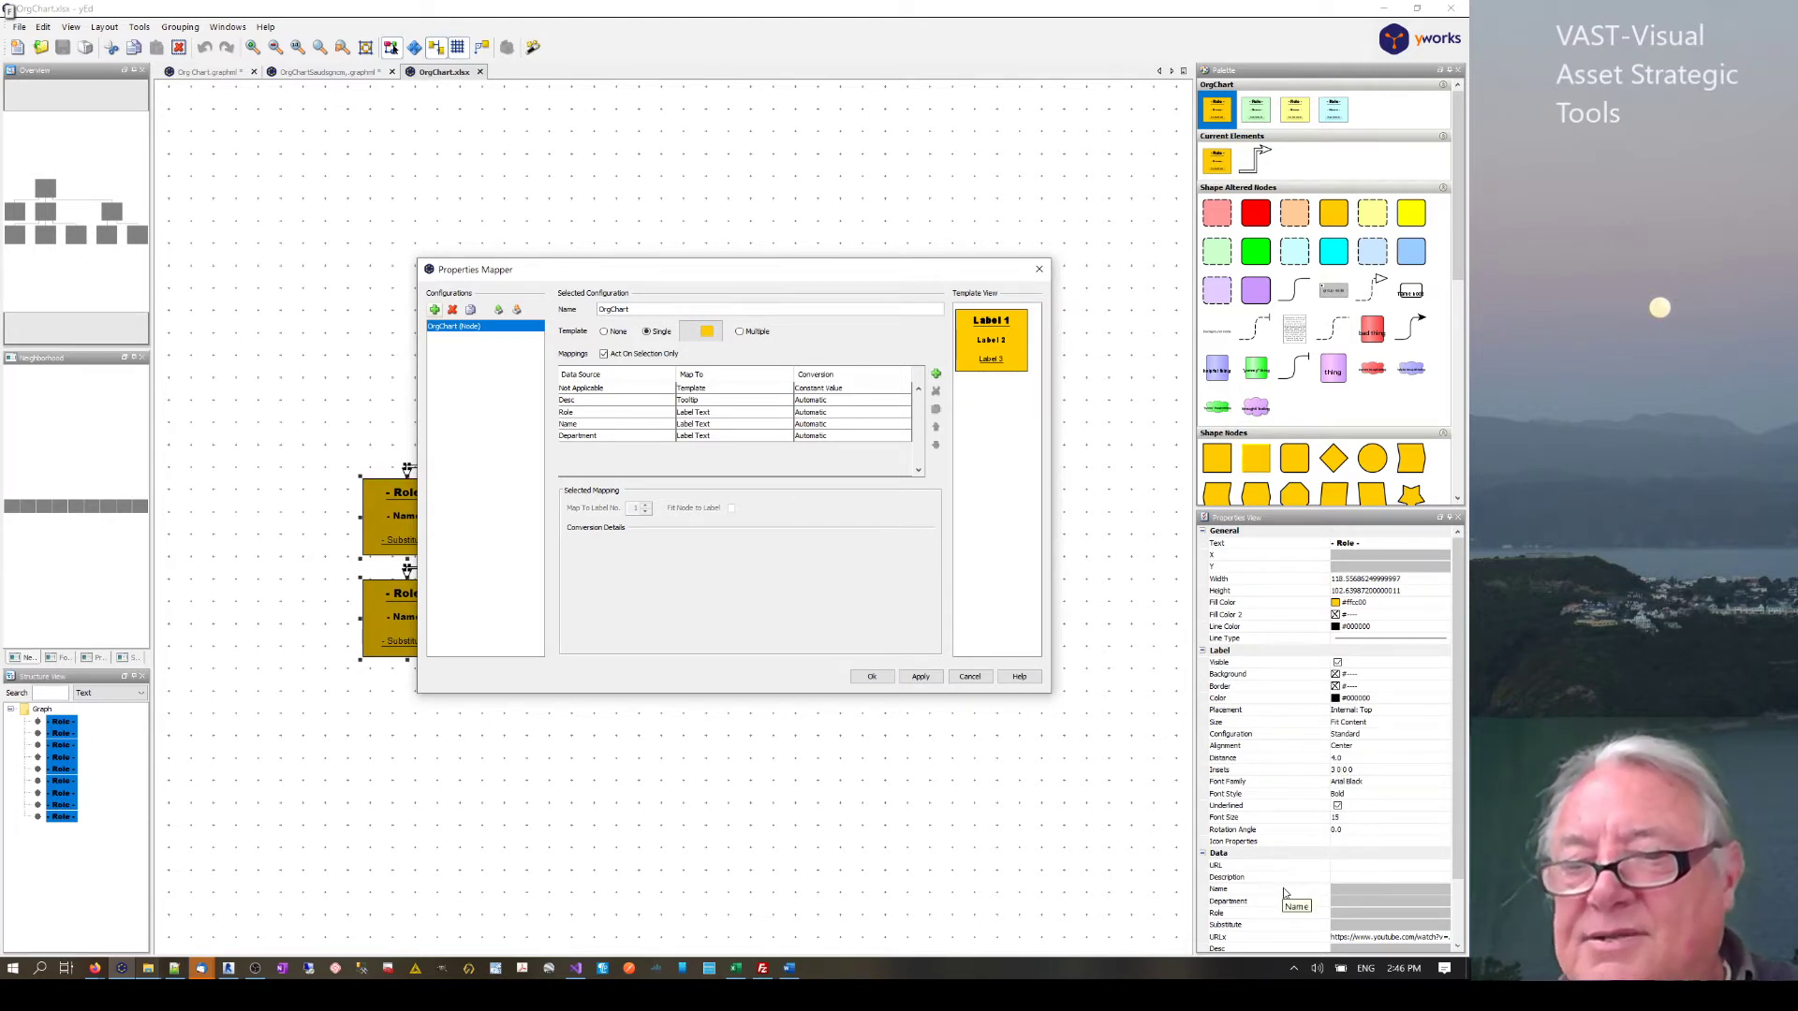
- Check the built-in URL and Description data properties of the selected nodes
left_click(1351, 876)
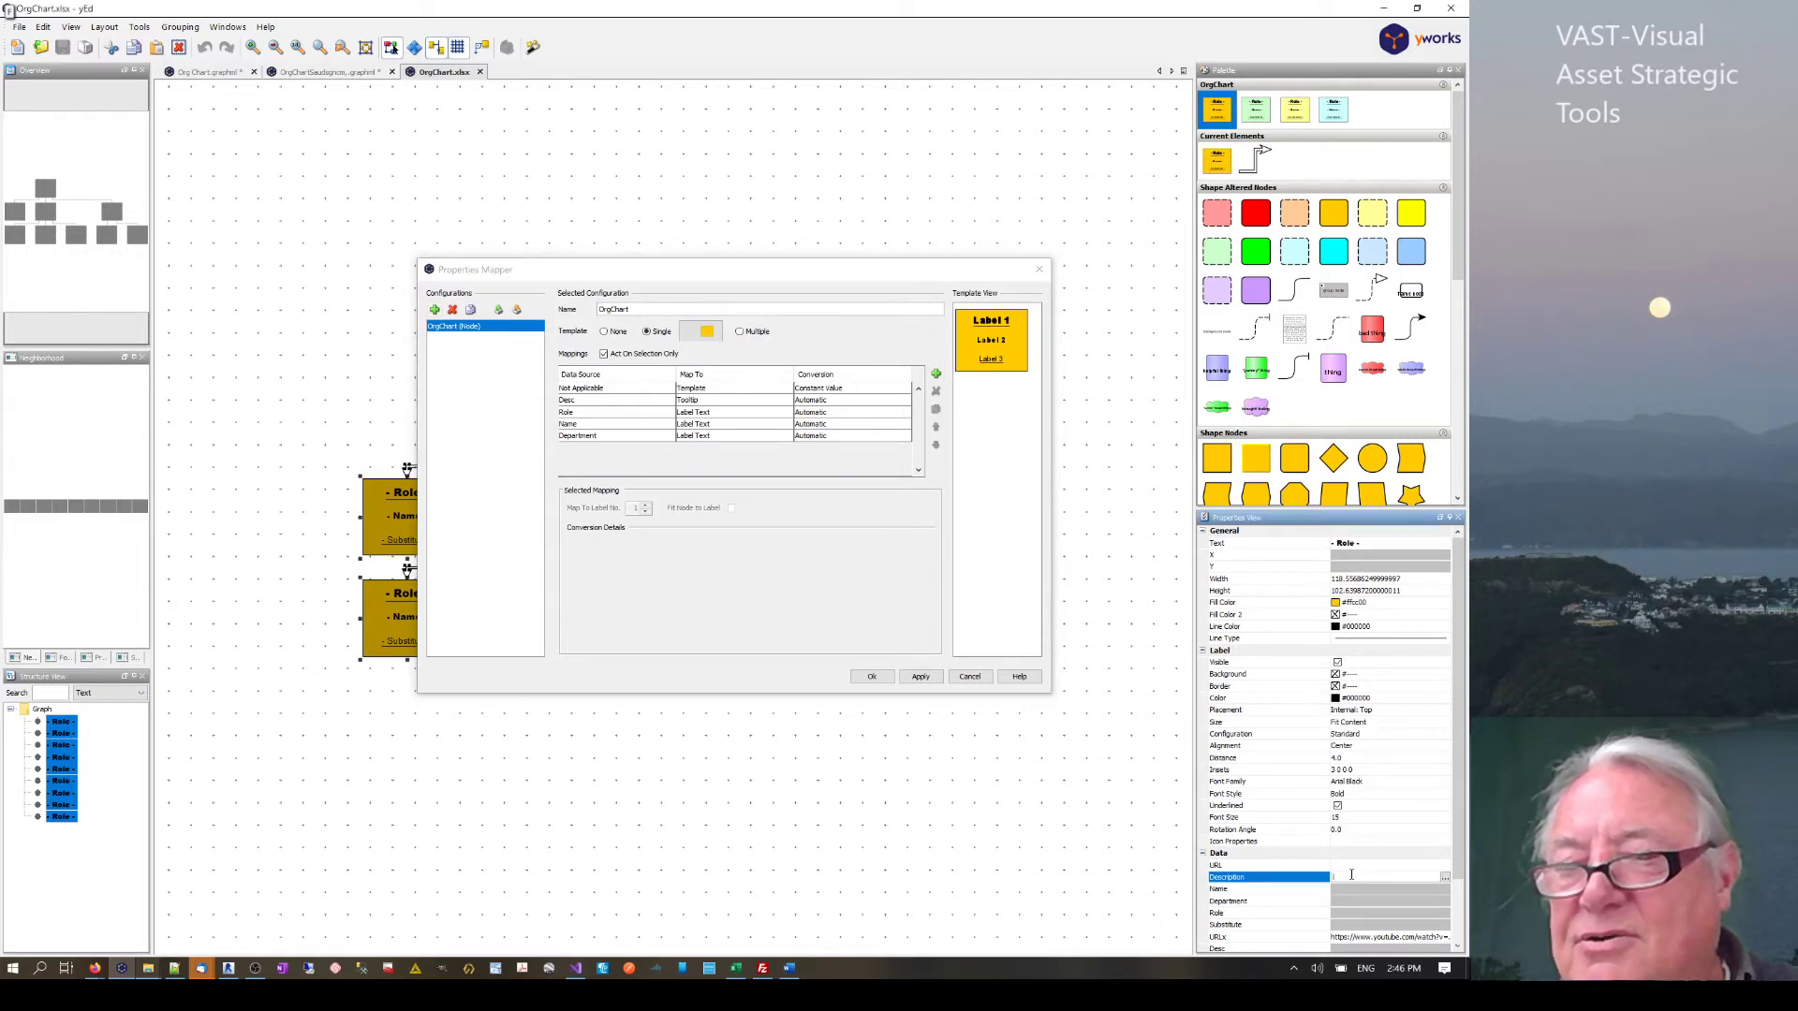
left_click(1348, 865)
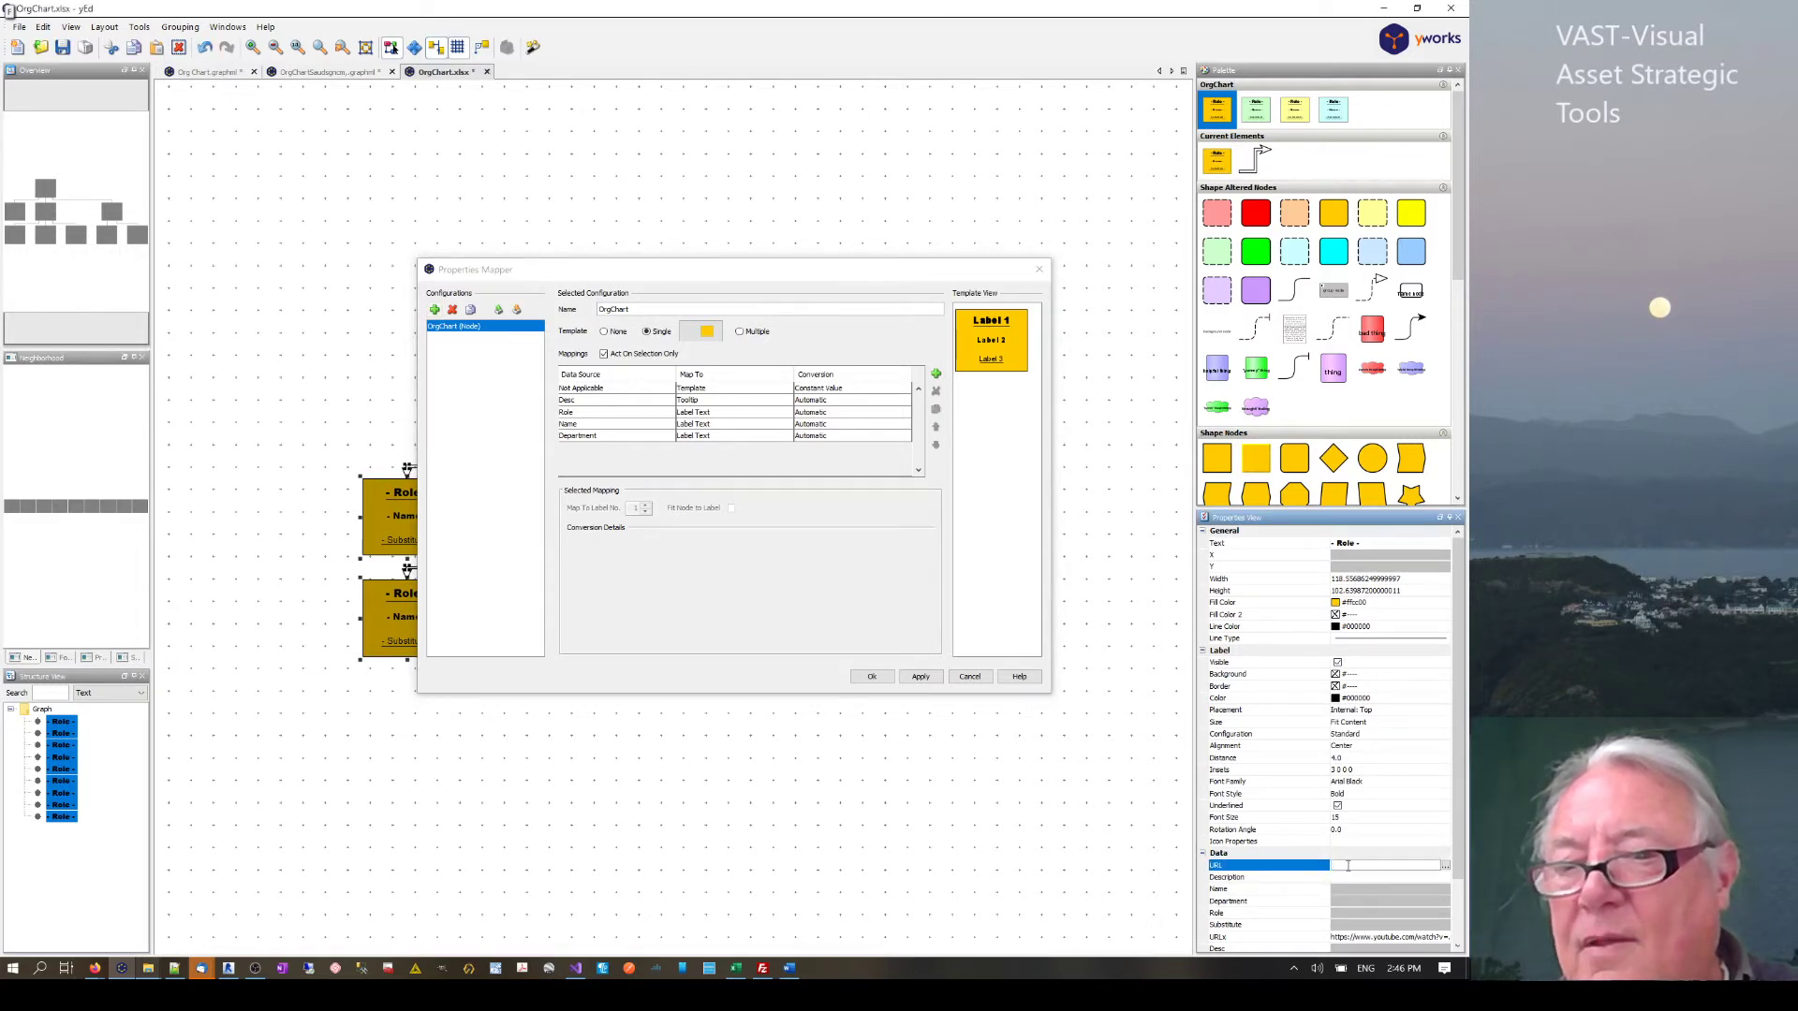
left_click(1349, 880)
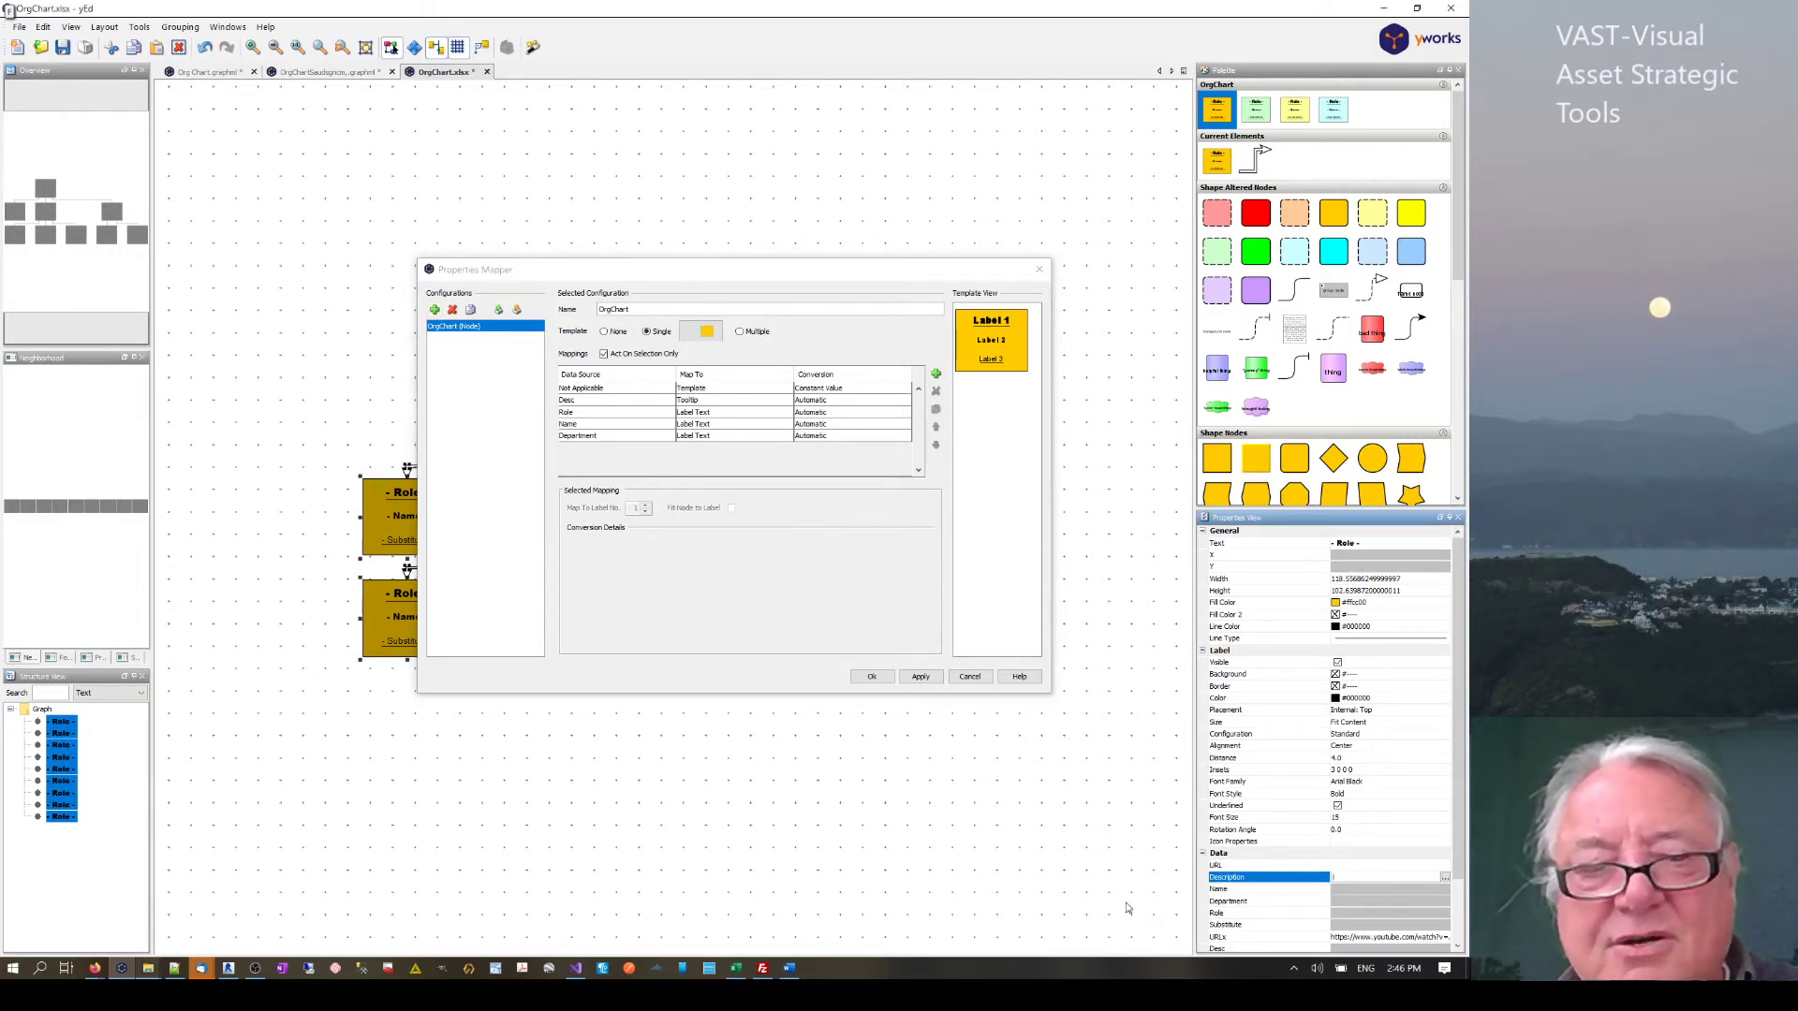
- Switch to Notepad++ and examine the tooltip div entries in OrgChartHtml3.html and OrgChartHtml6.html, then return to yEd
left_click(173, 969)
scroll(800, 306, "up", 6)
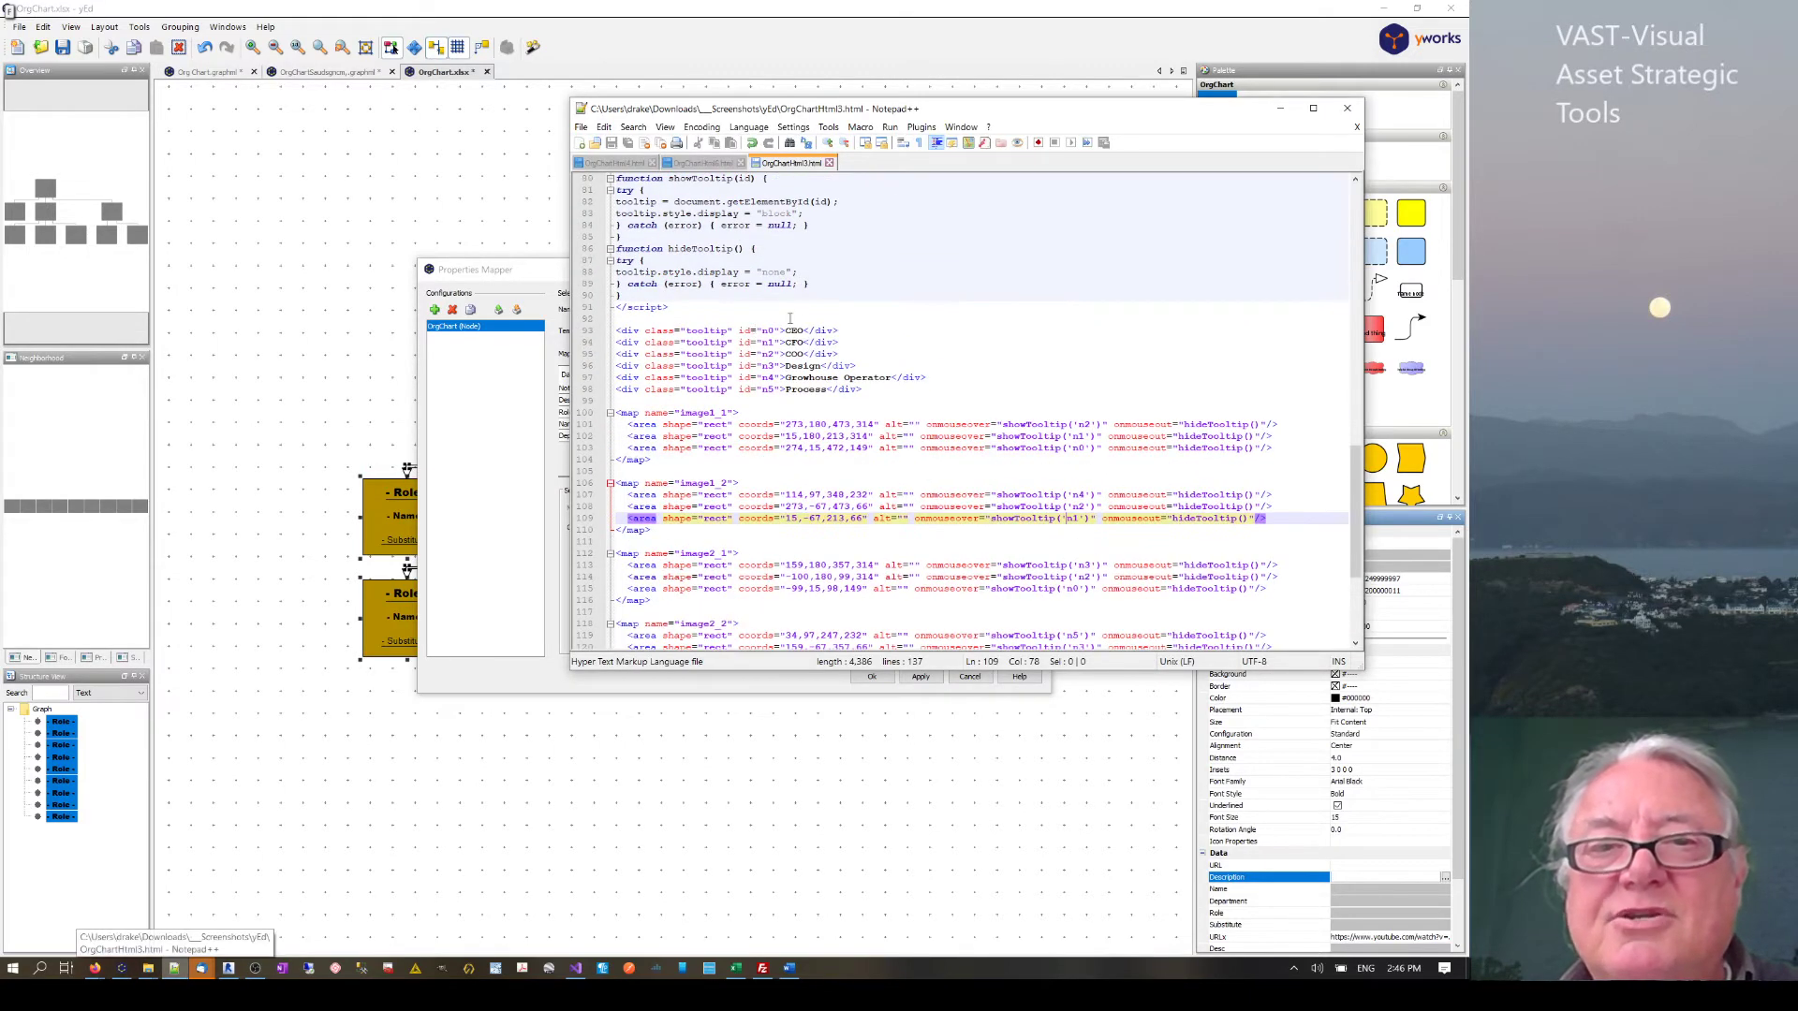
left_click_drag(796, 332, 785, 332)
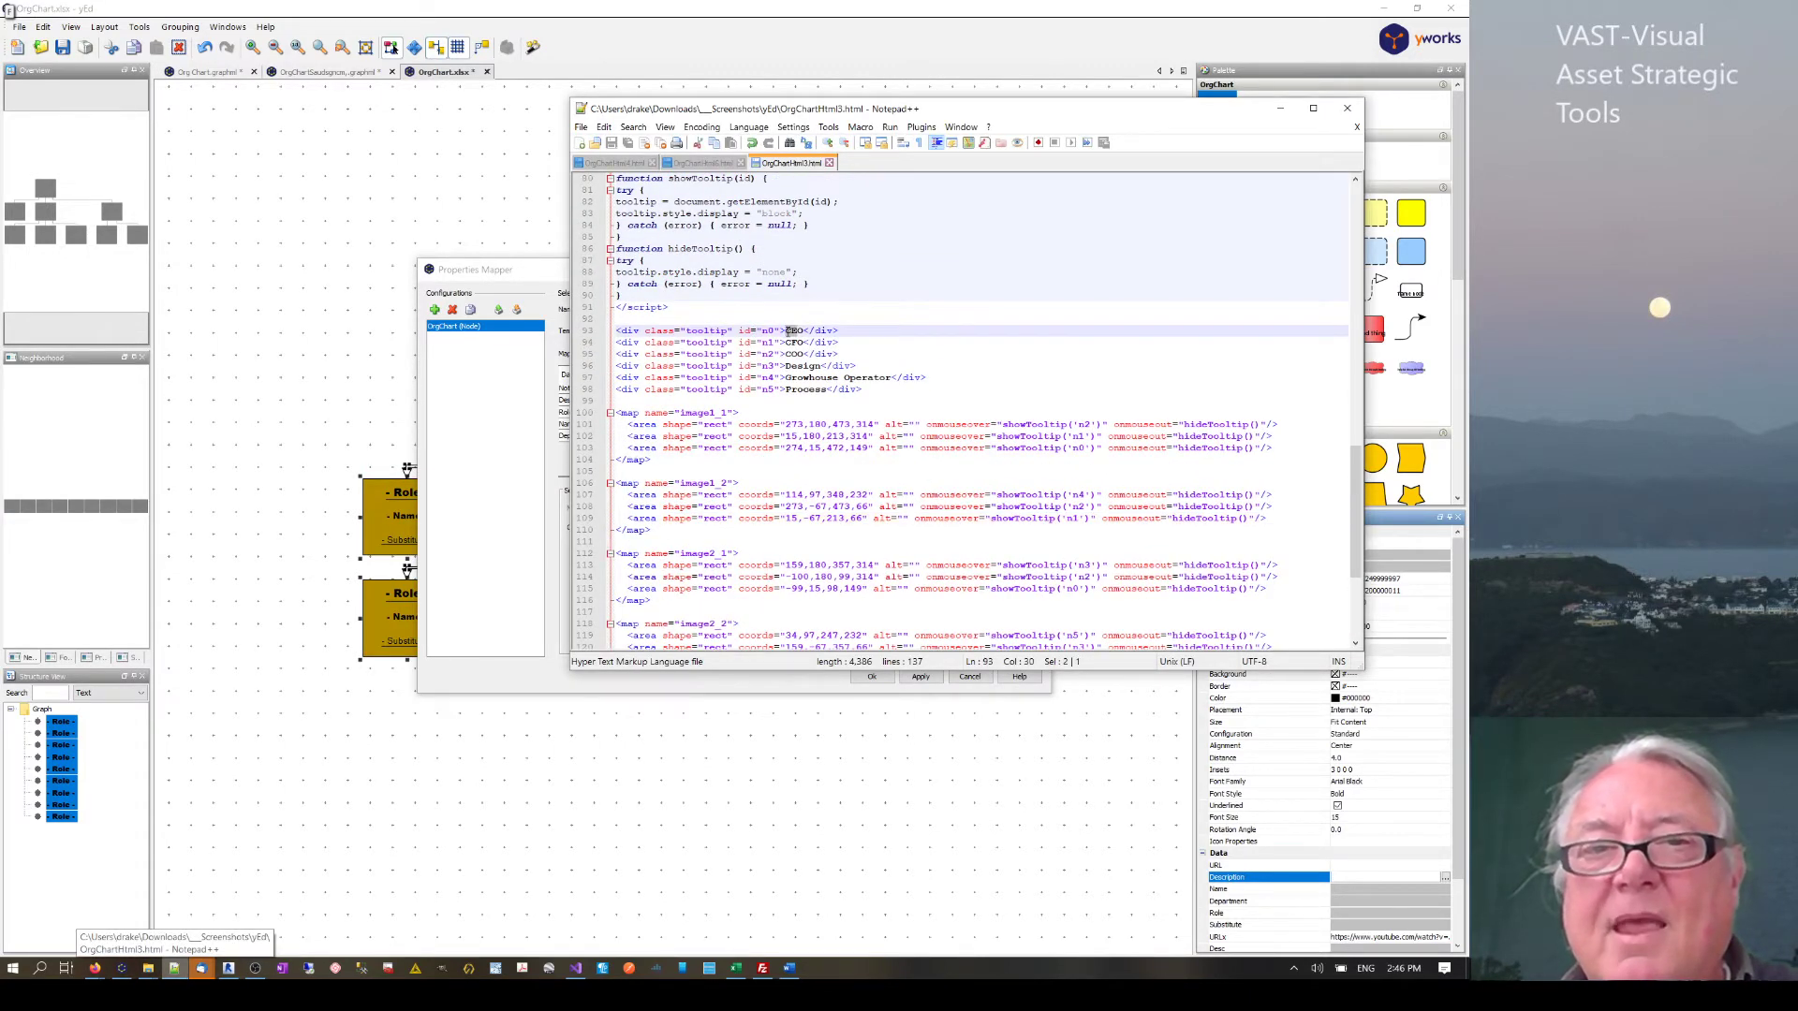
left_click(700, 163)
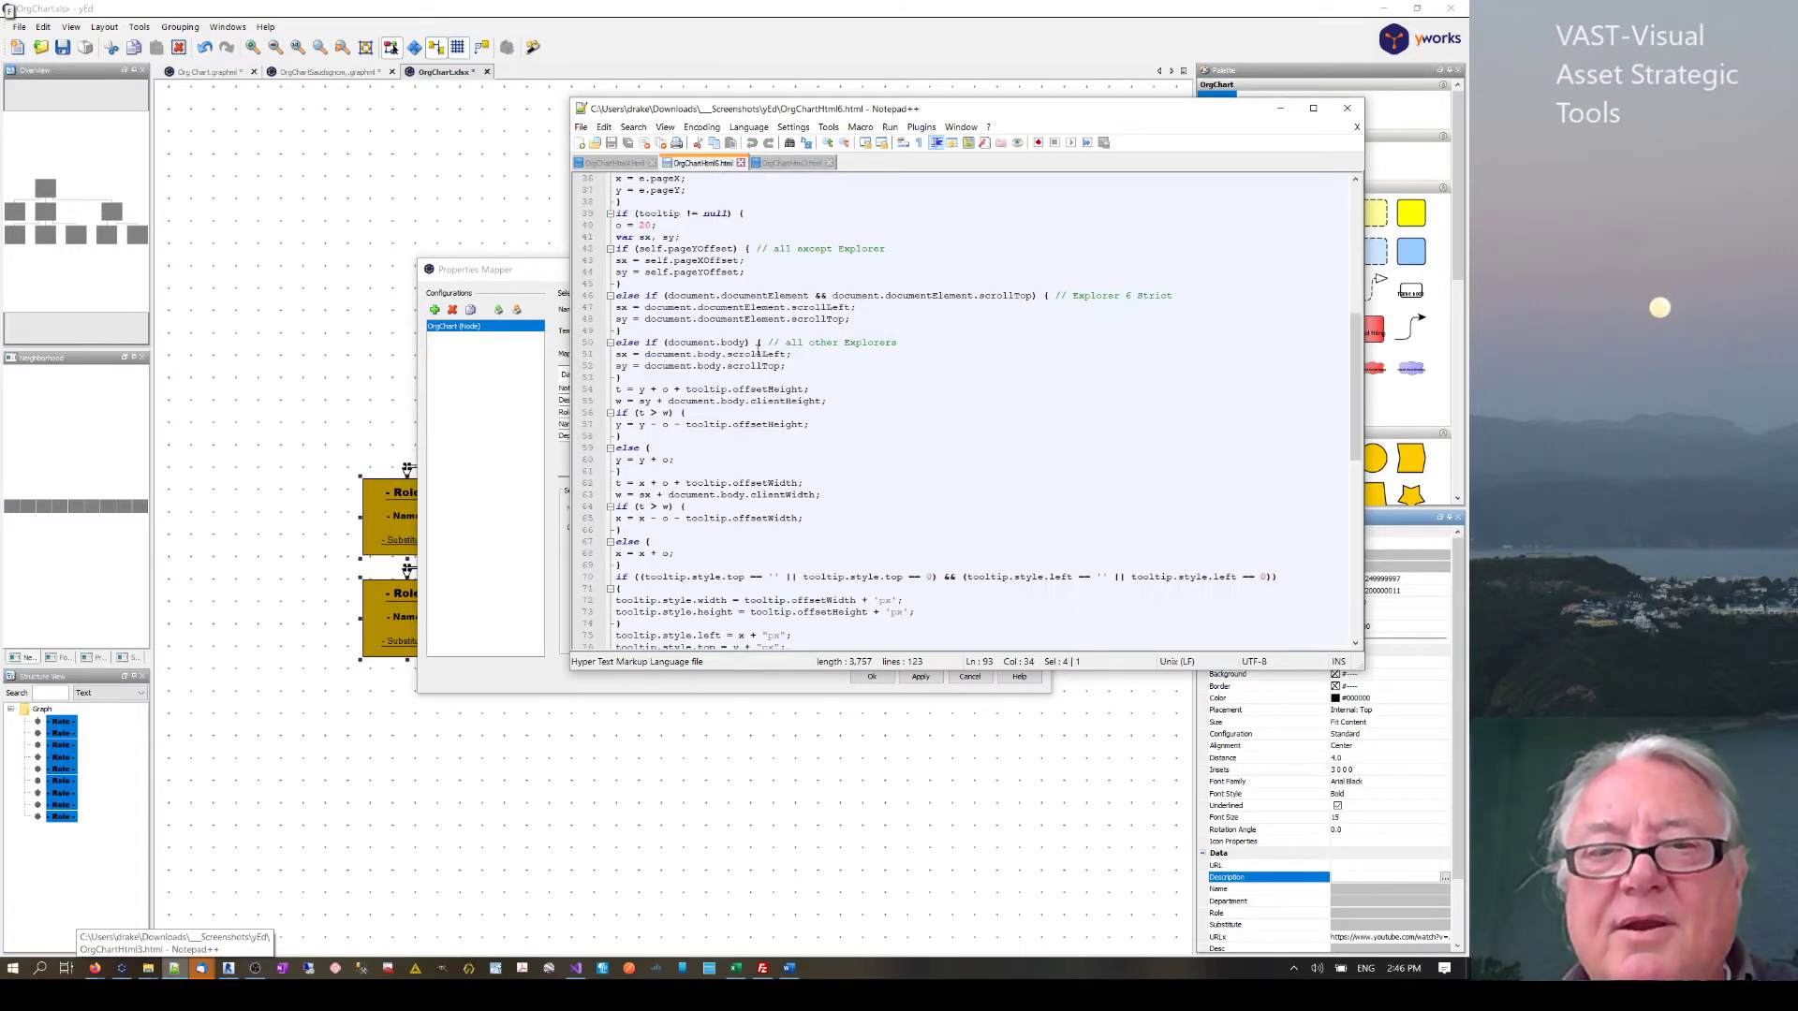
scroll(783, 459, "down", 3)
scroll(783, 459, "down", 5)
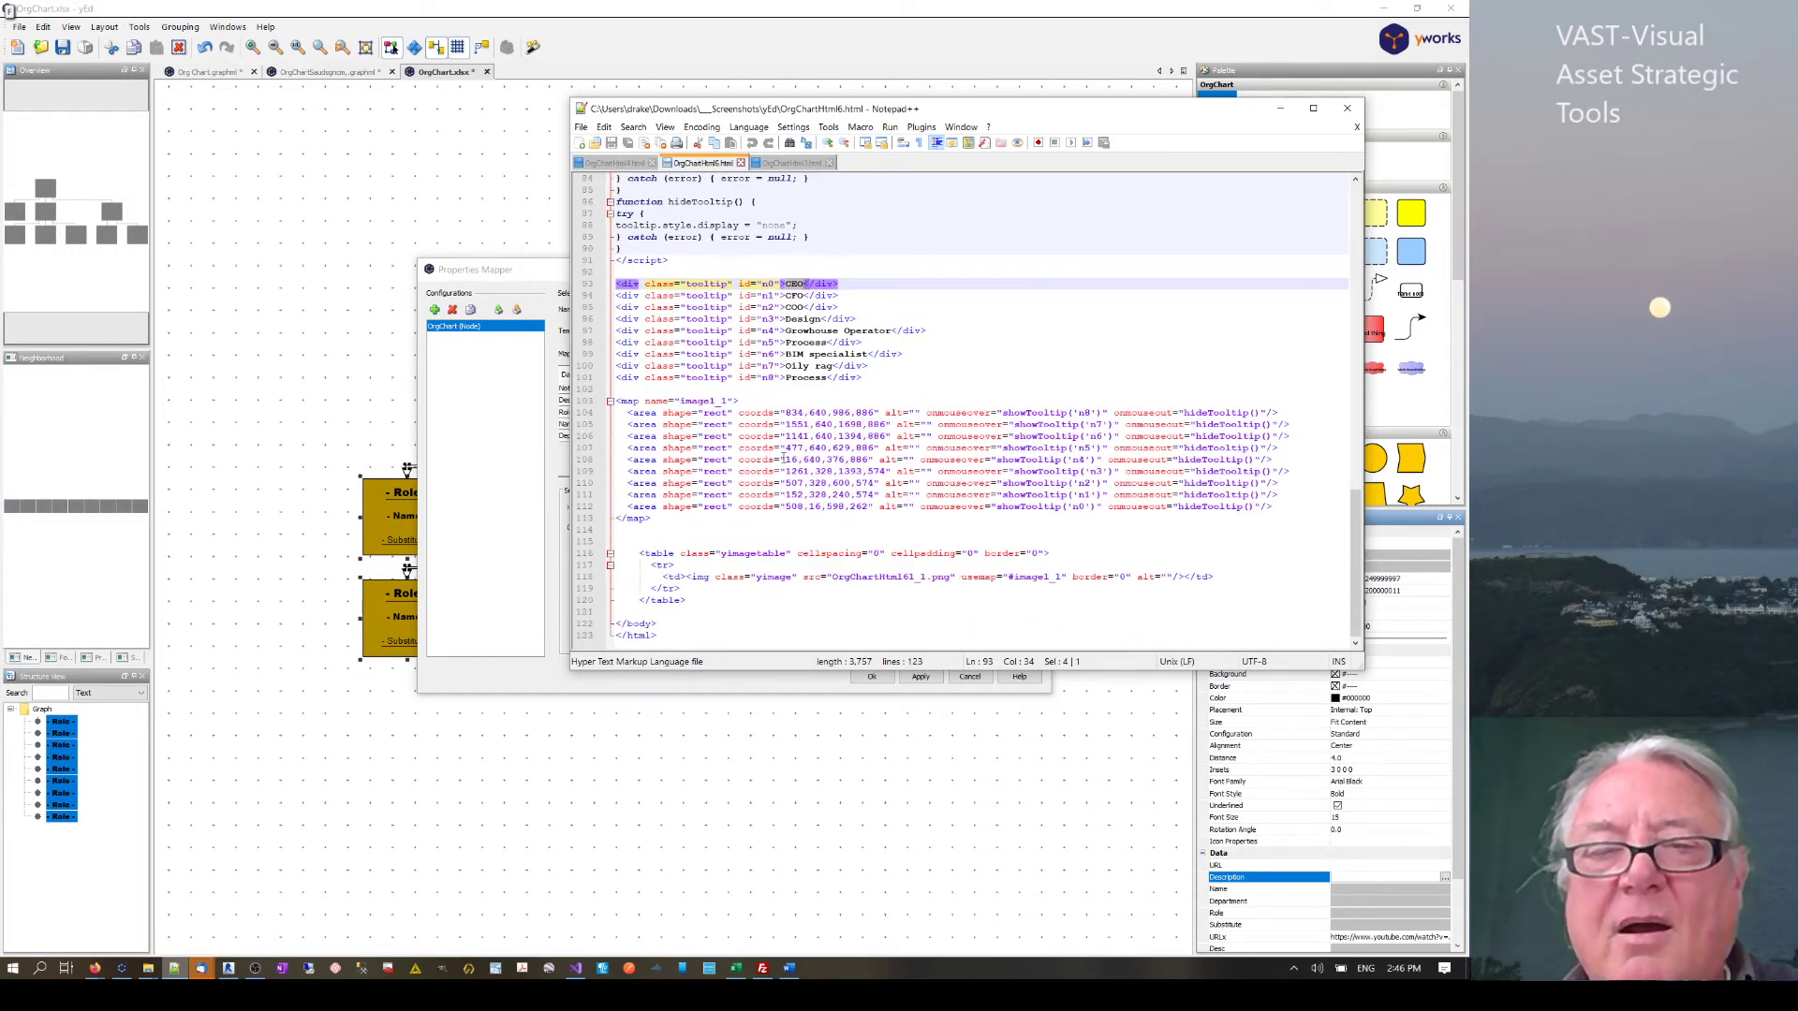
left_click(842, 331)
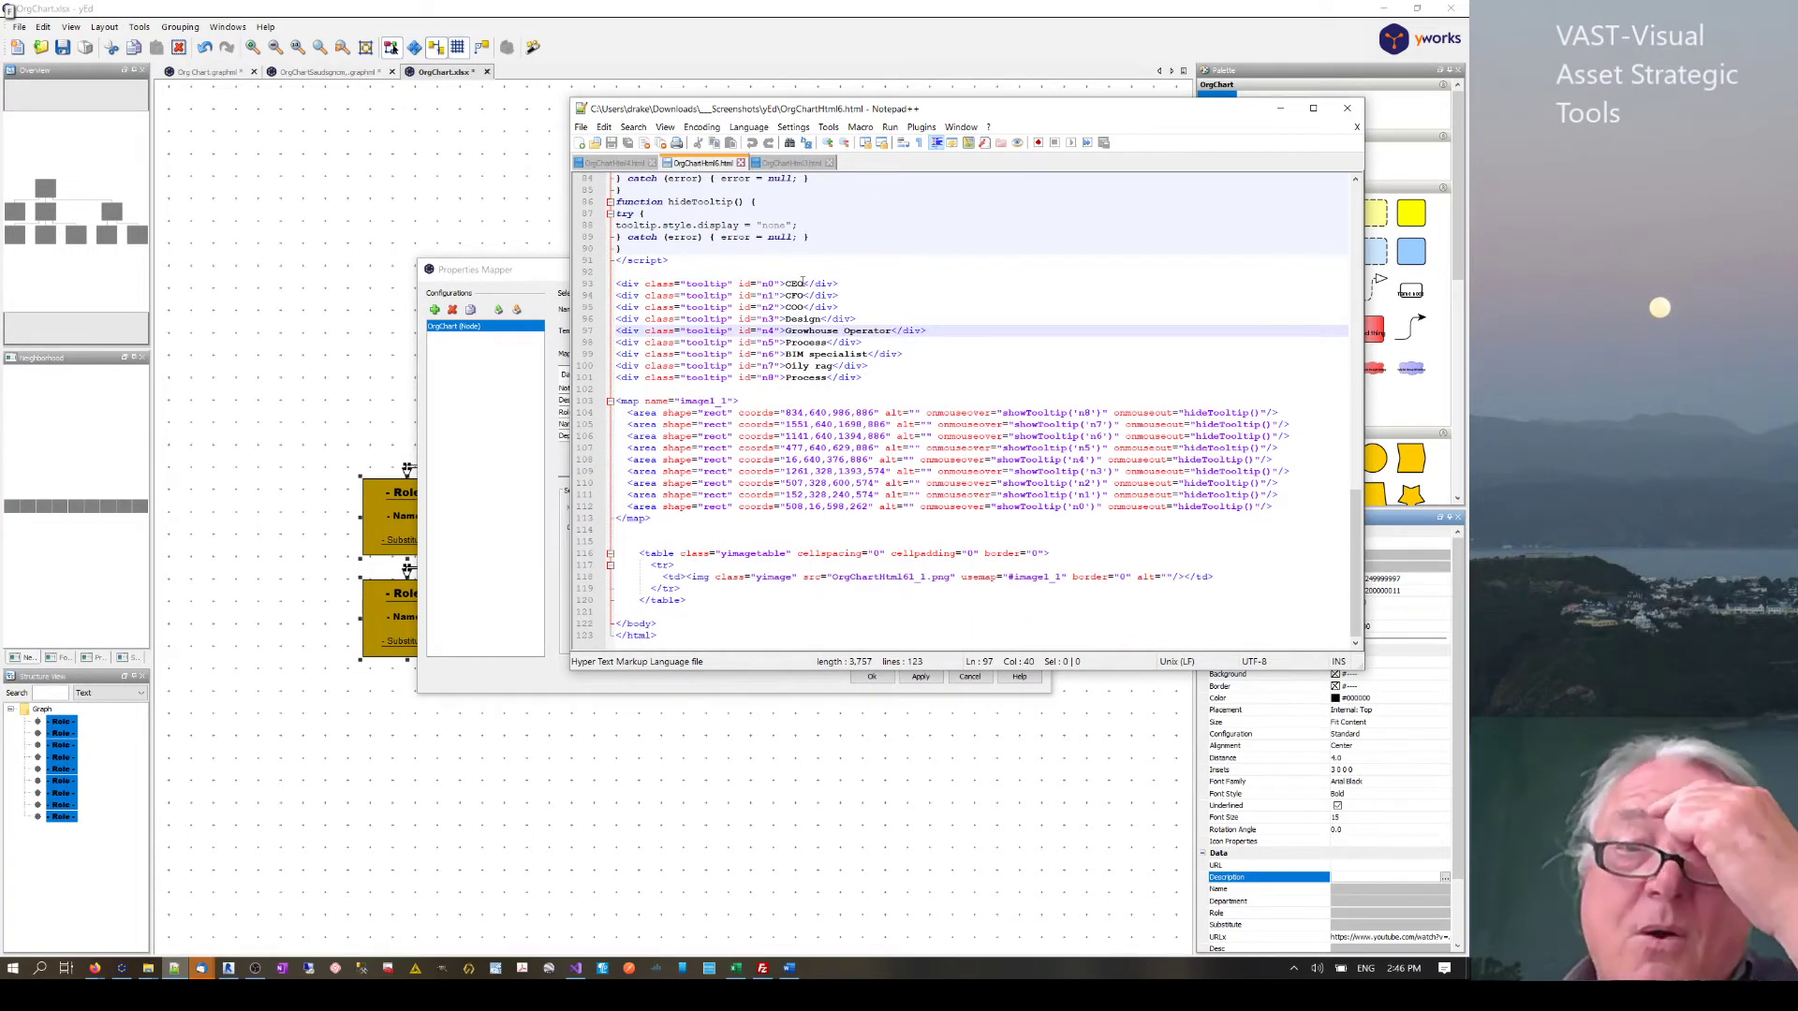
left_click_drag(802, 282, 794, 287)
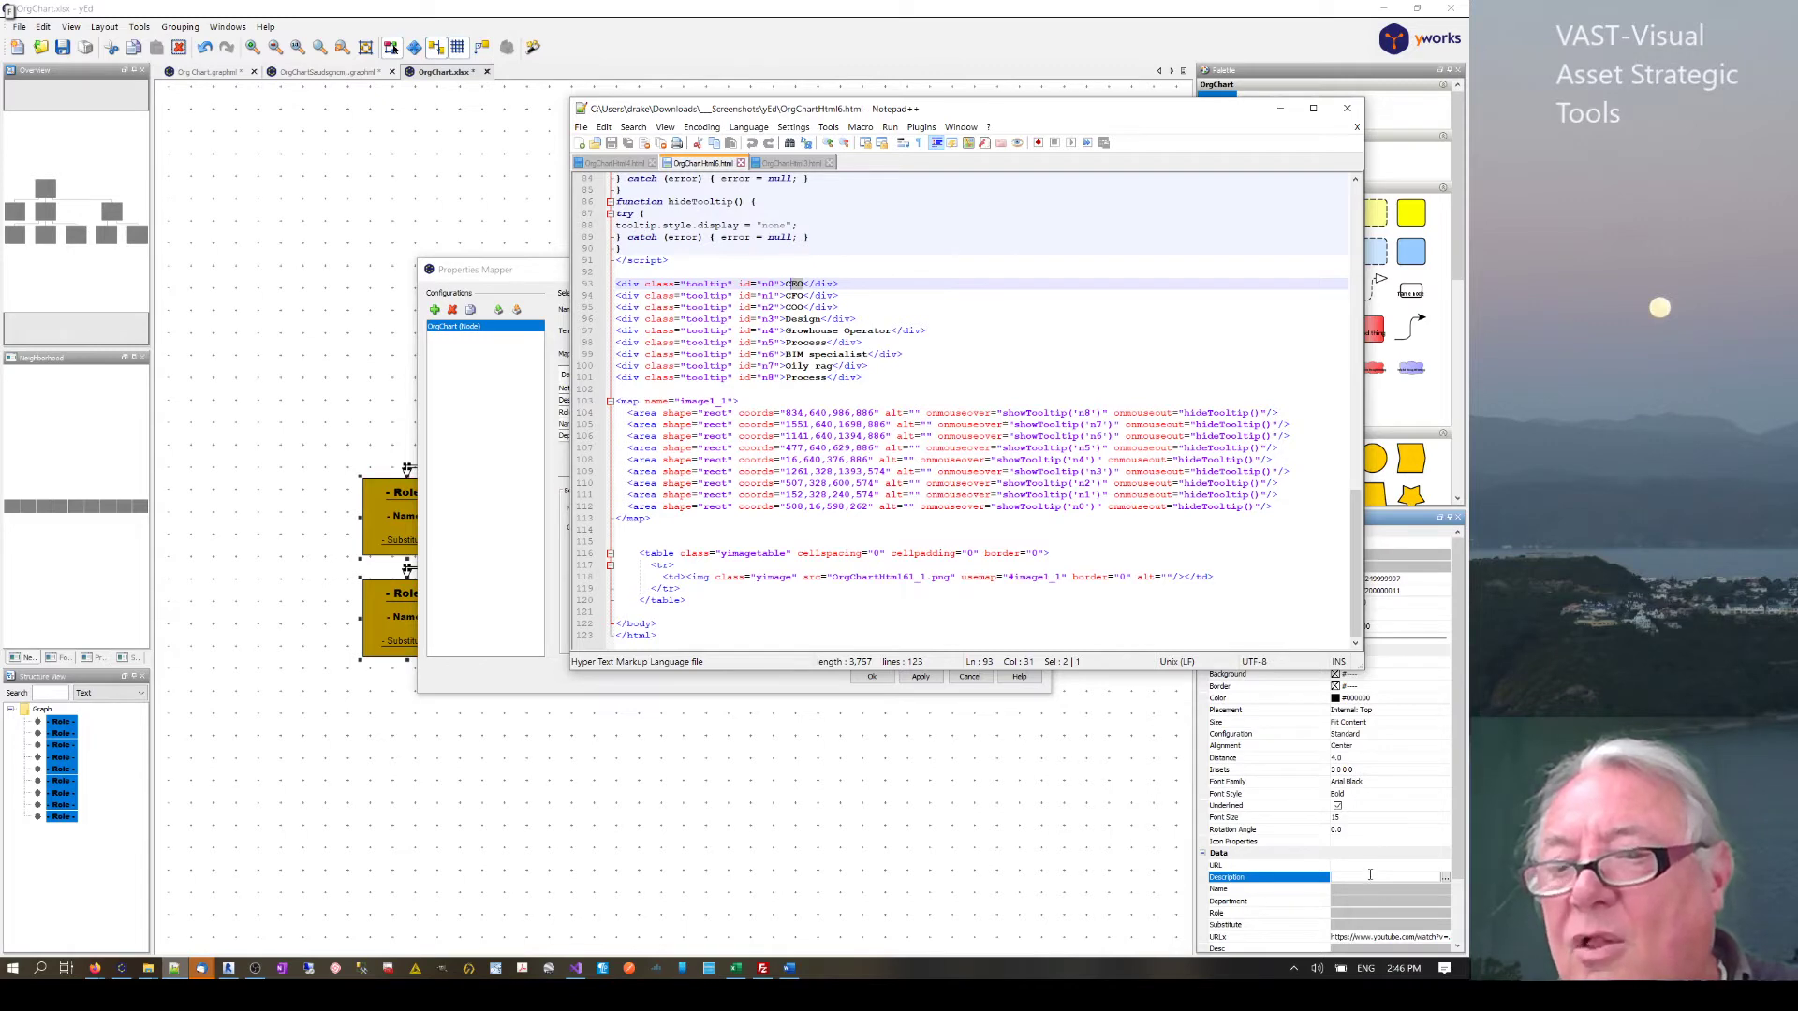
left_click(1279, 108)
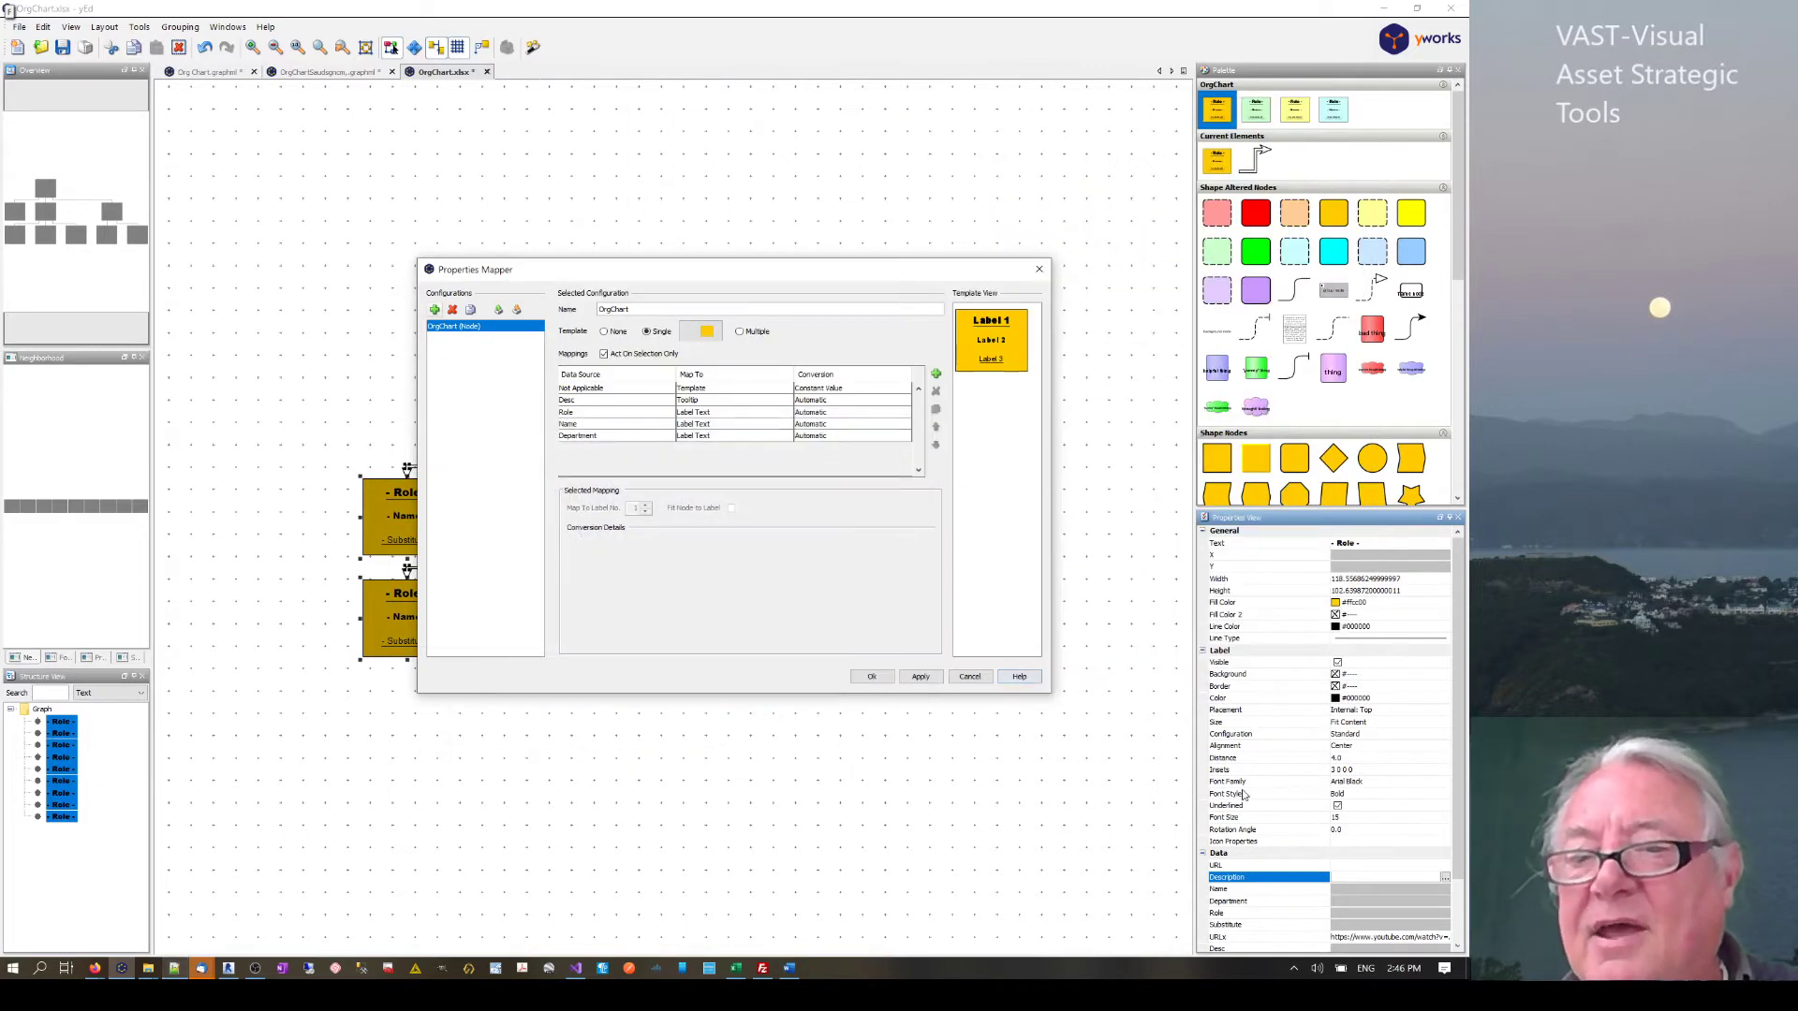
- Compare the imported URLx and Desc properties with the built-in URL and Description properties of the selected nodes
left_click(1455, 884)
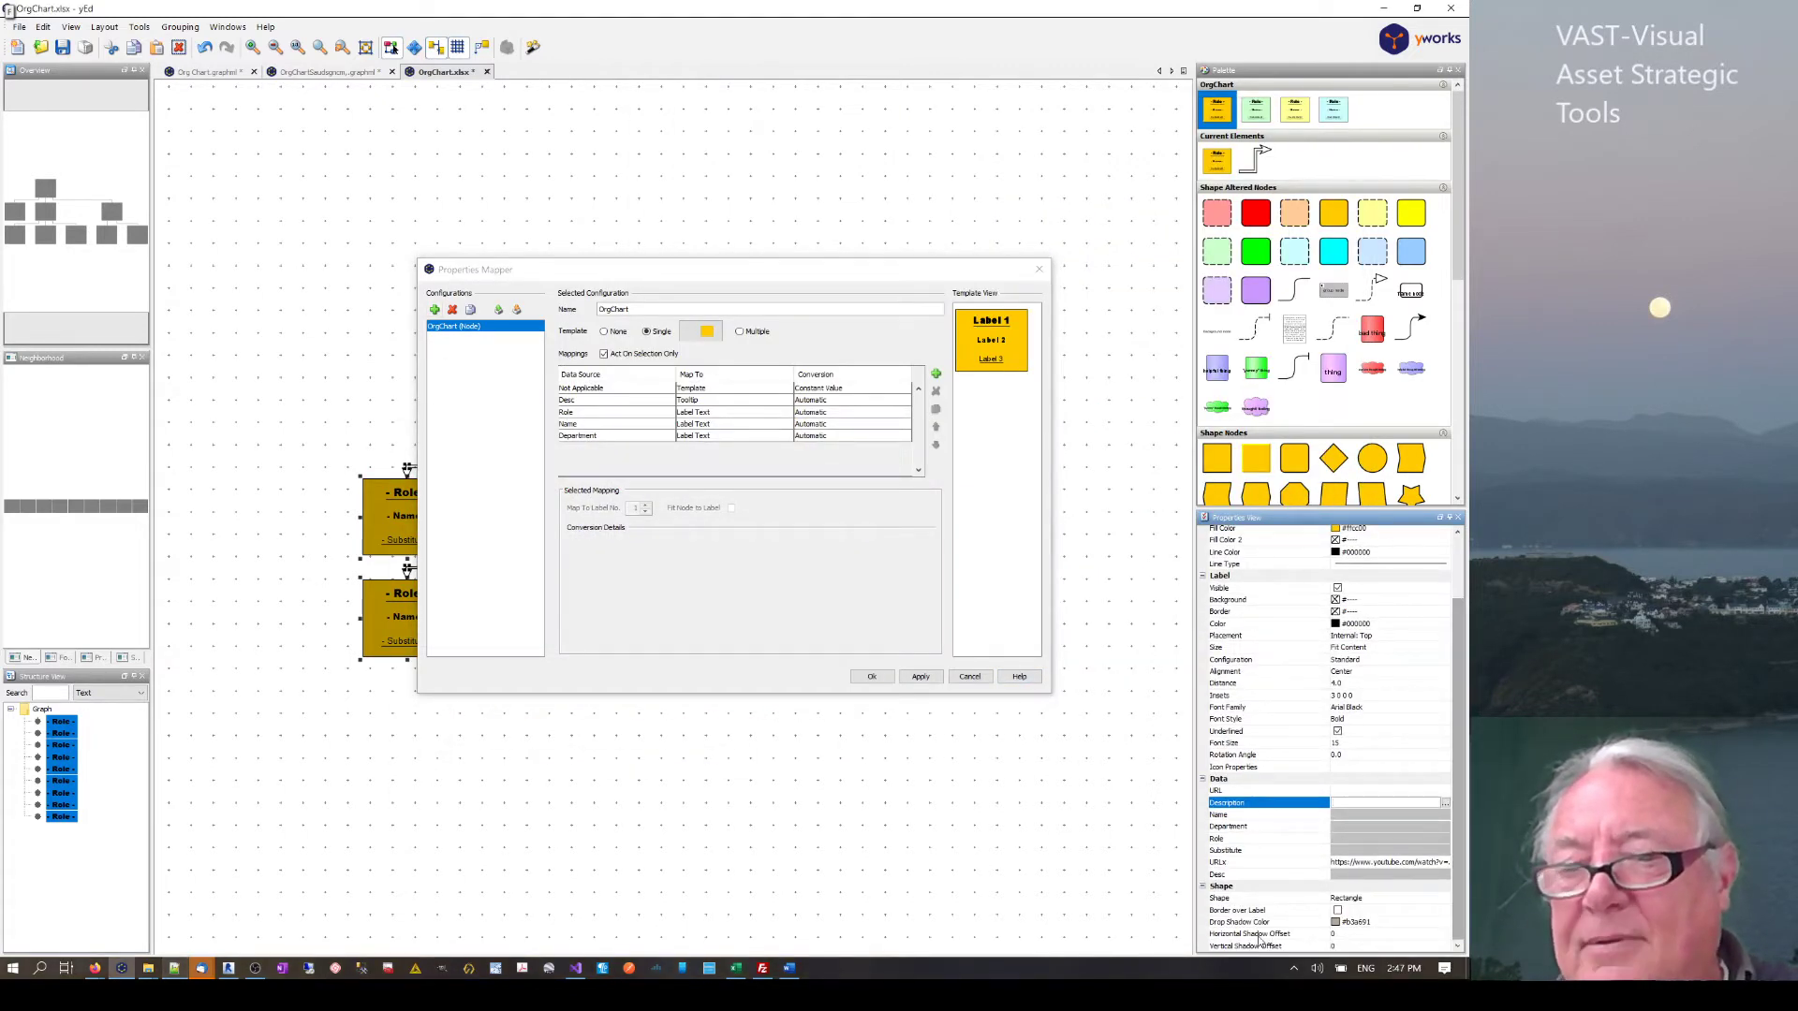
left_click(1222, 863)
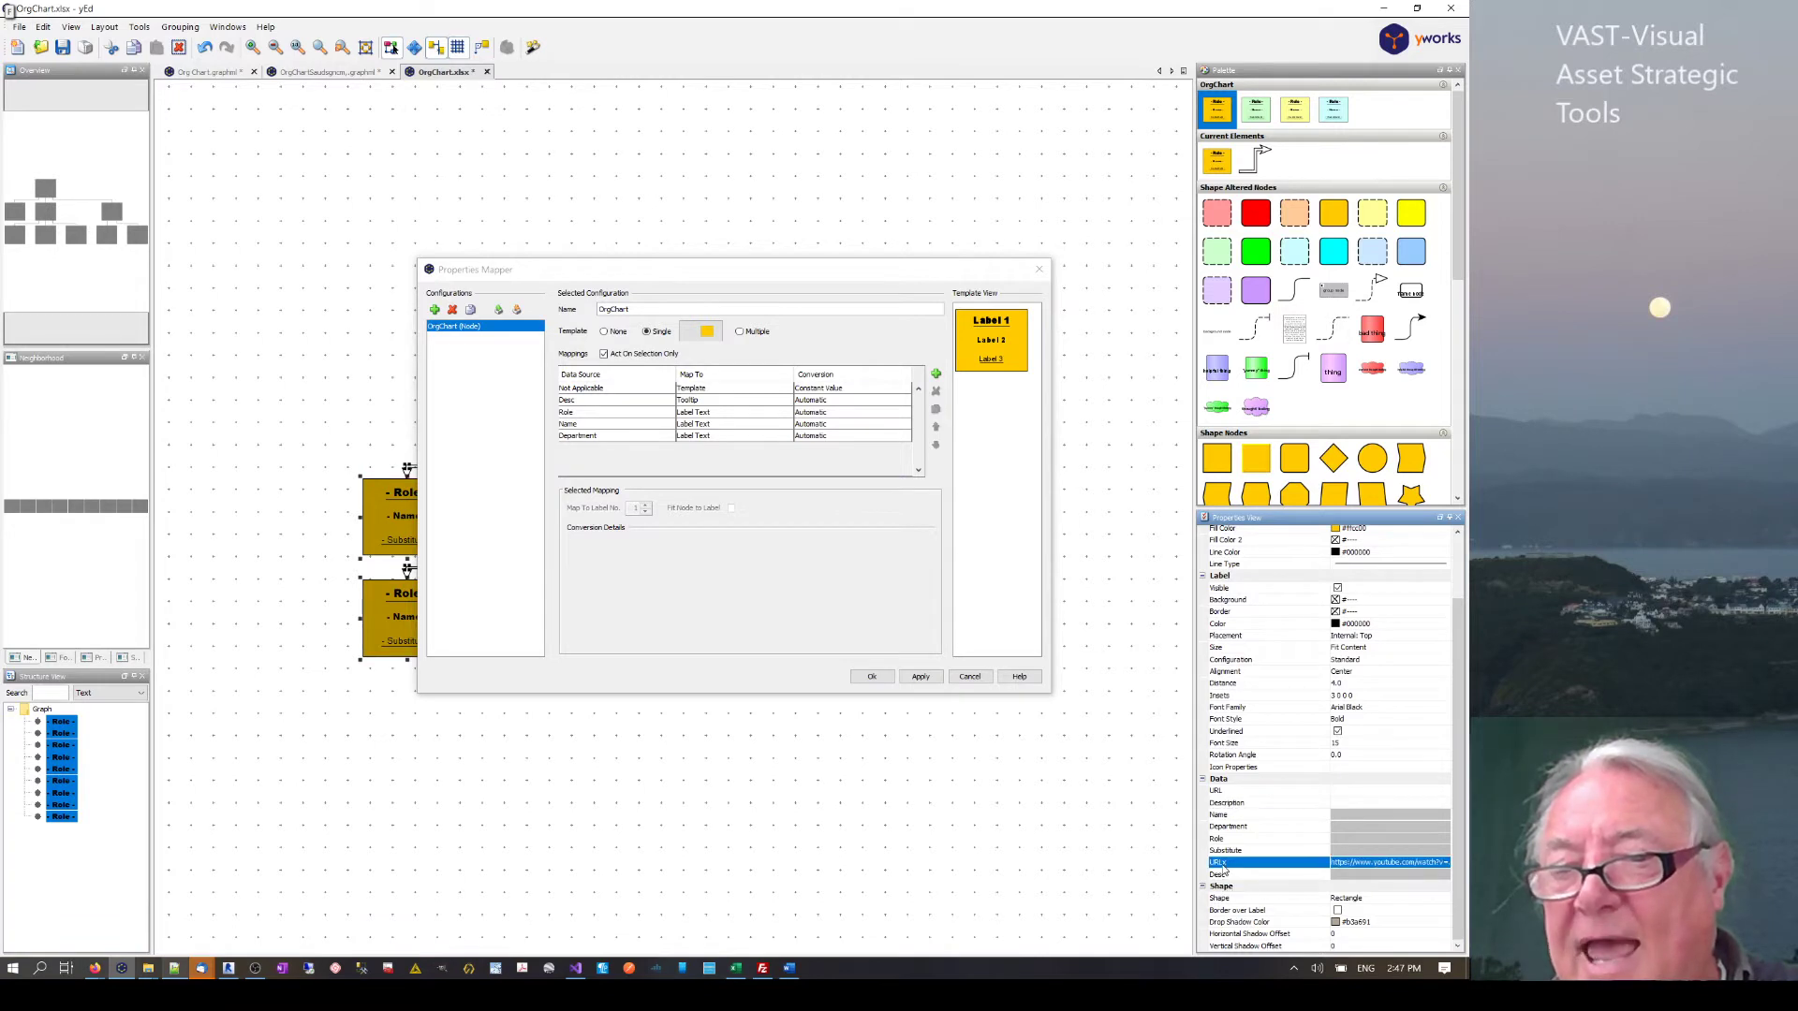
left_click(1232, 794)
left_click(1220, 875)
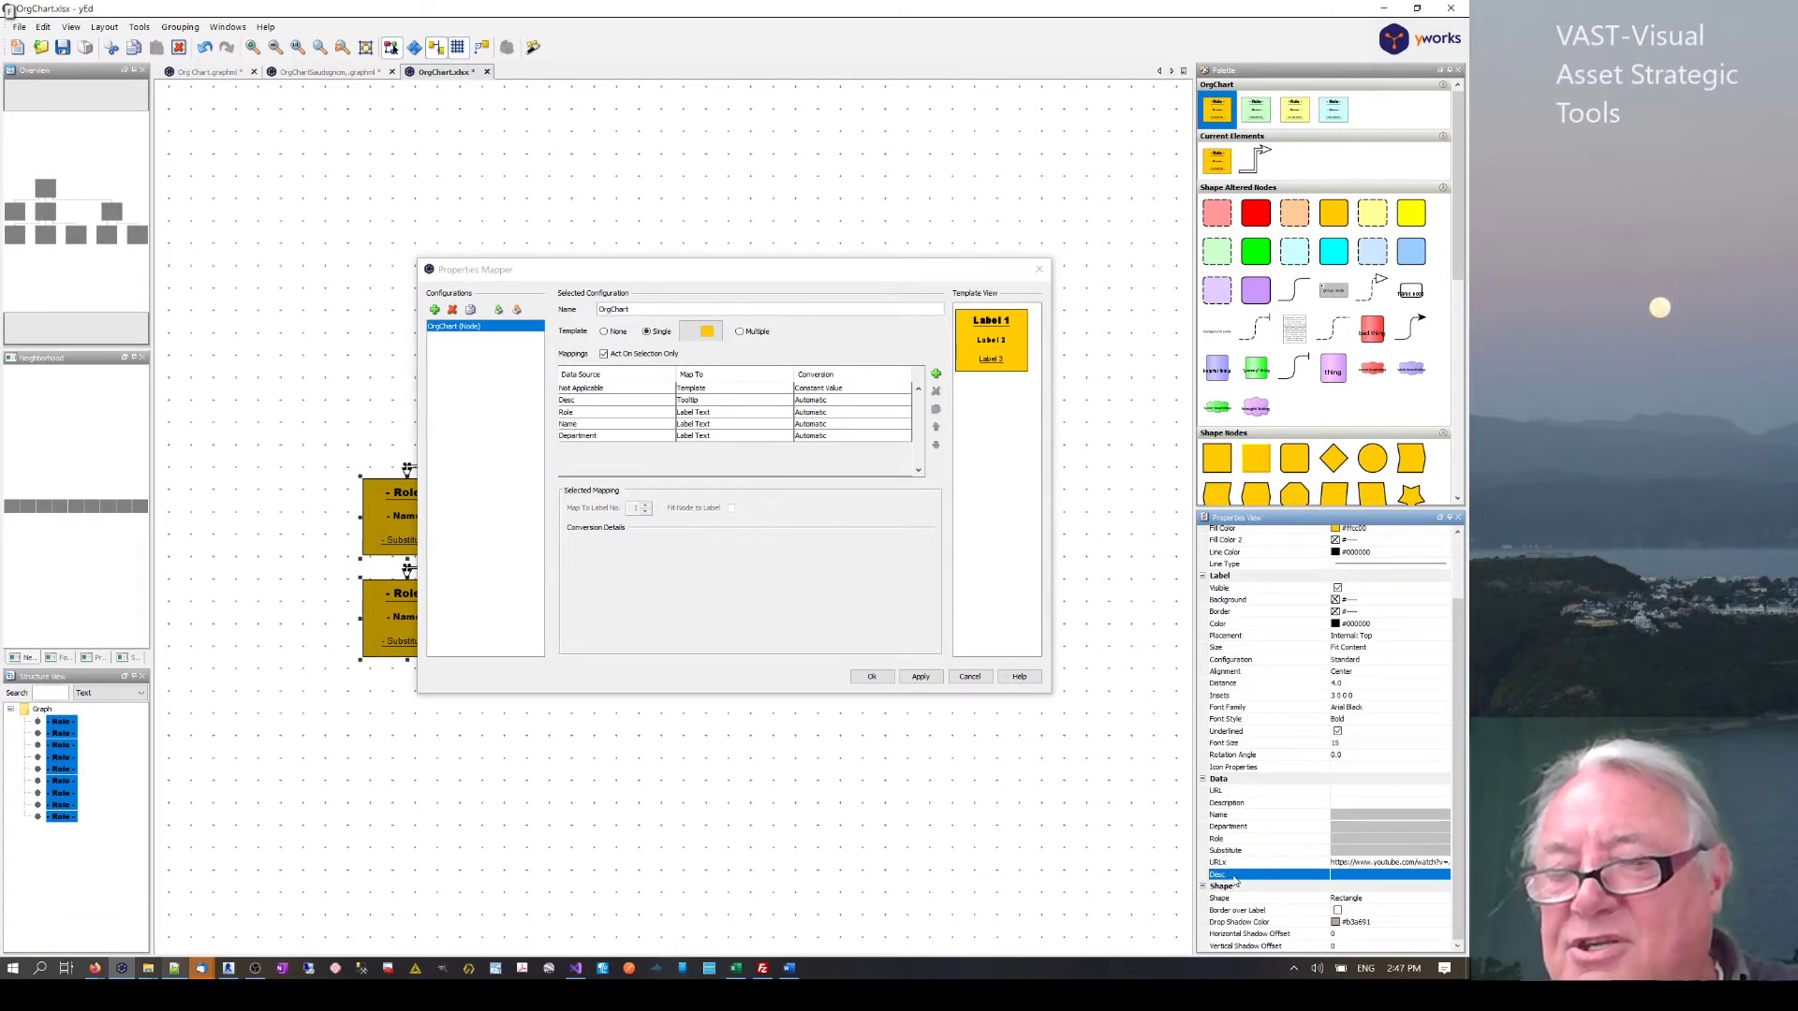
left_click(1226, 803)
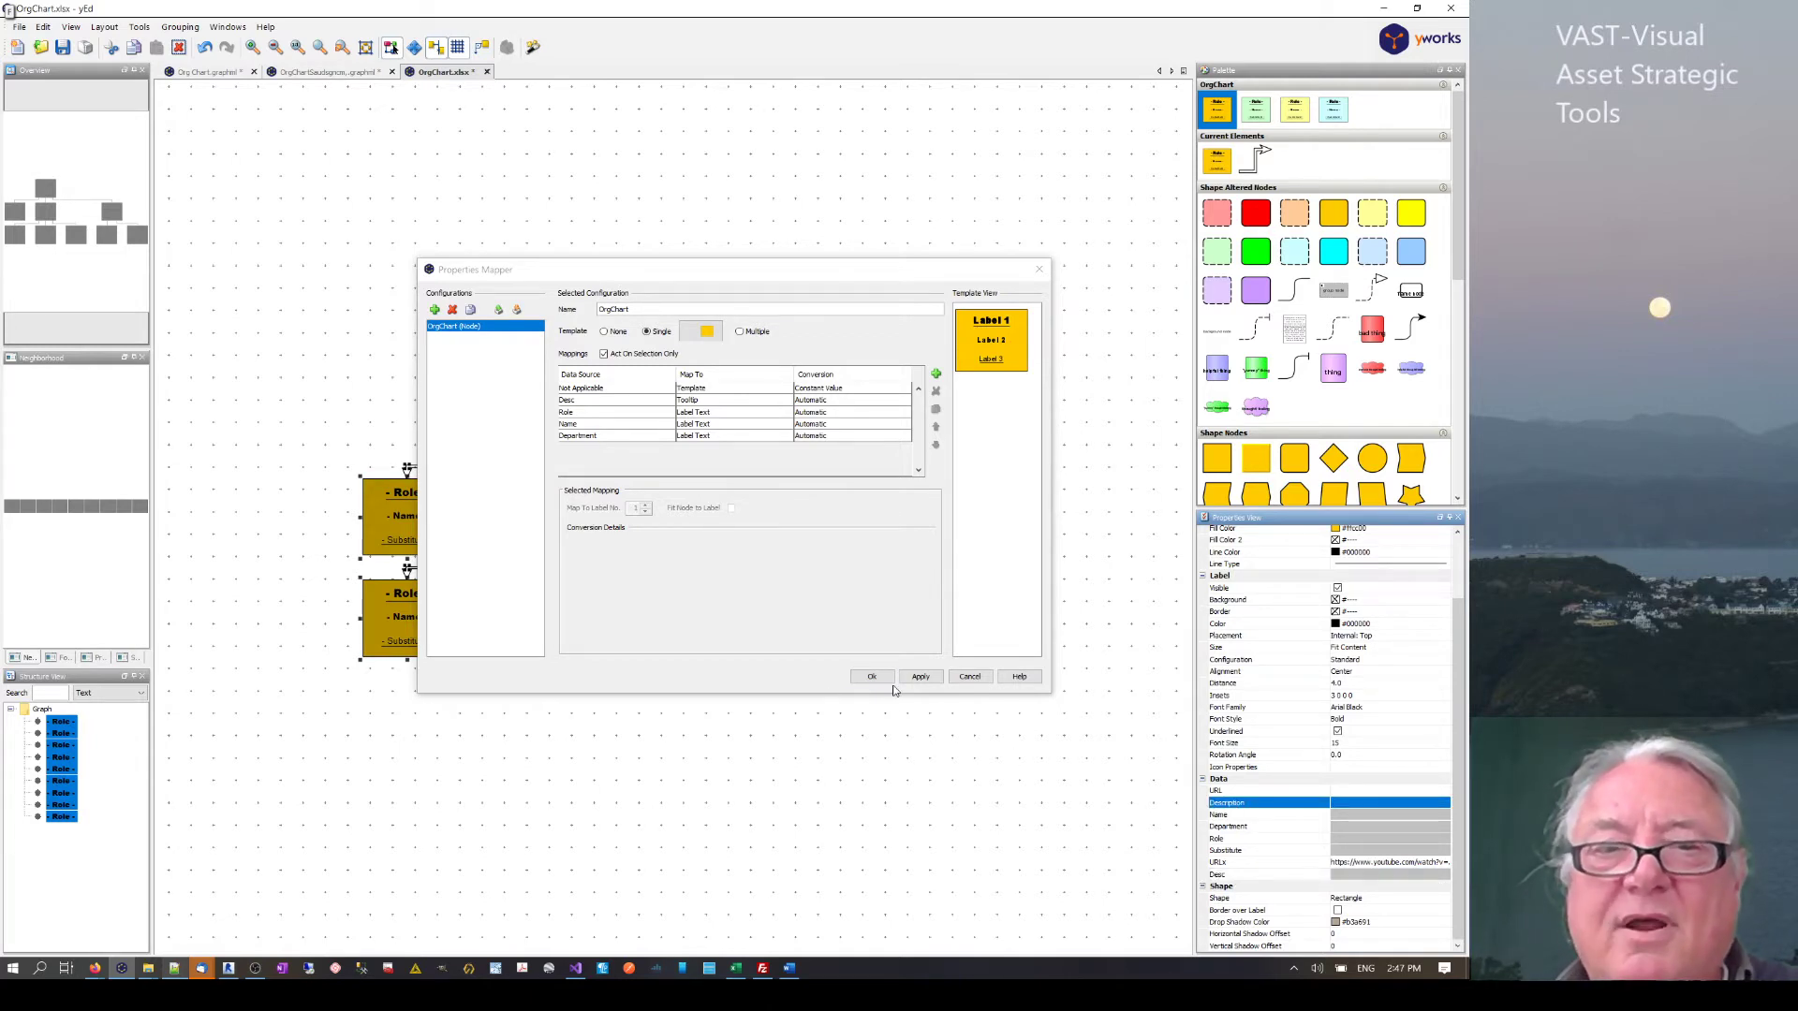
- Review the available data sources for the Role label mapping in the OrgChart configuration, keeping Role selected
left_click(784, 545)
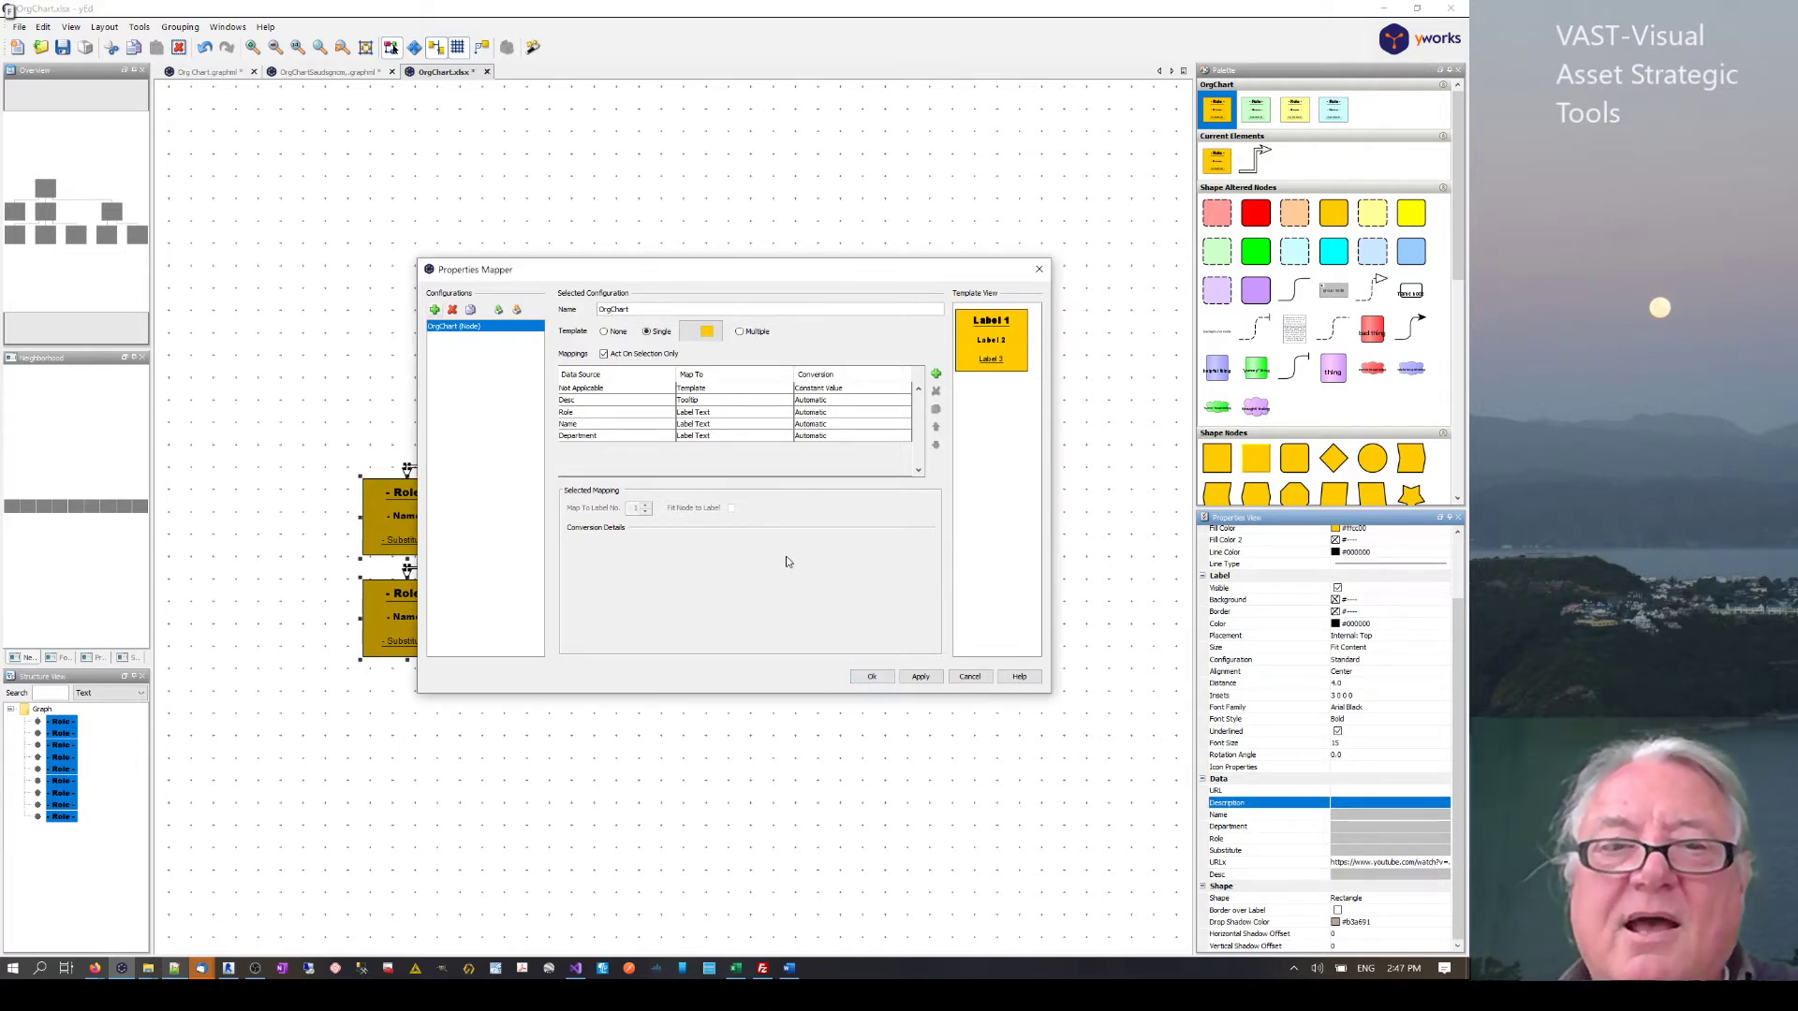
left_click(577, 413)
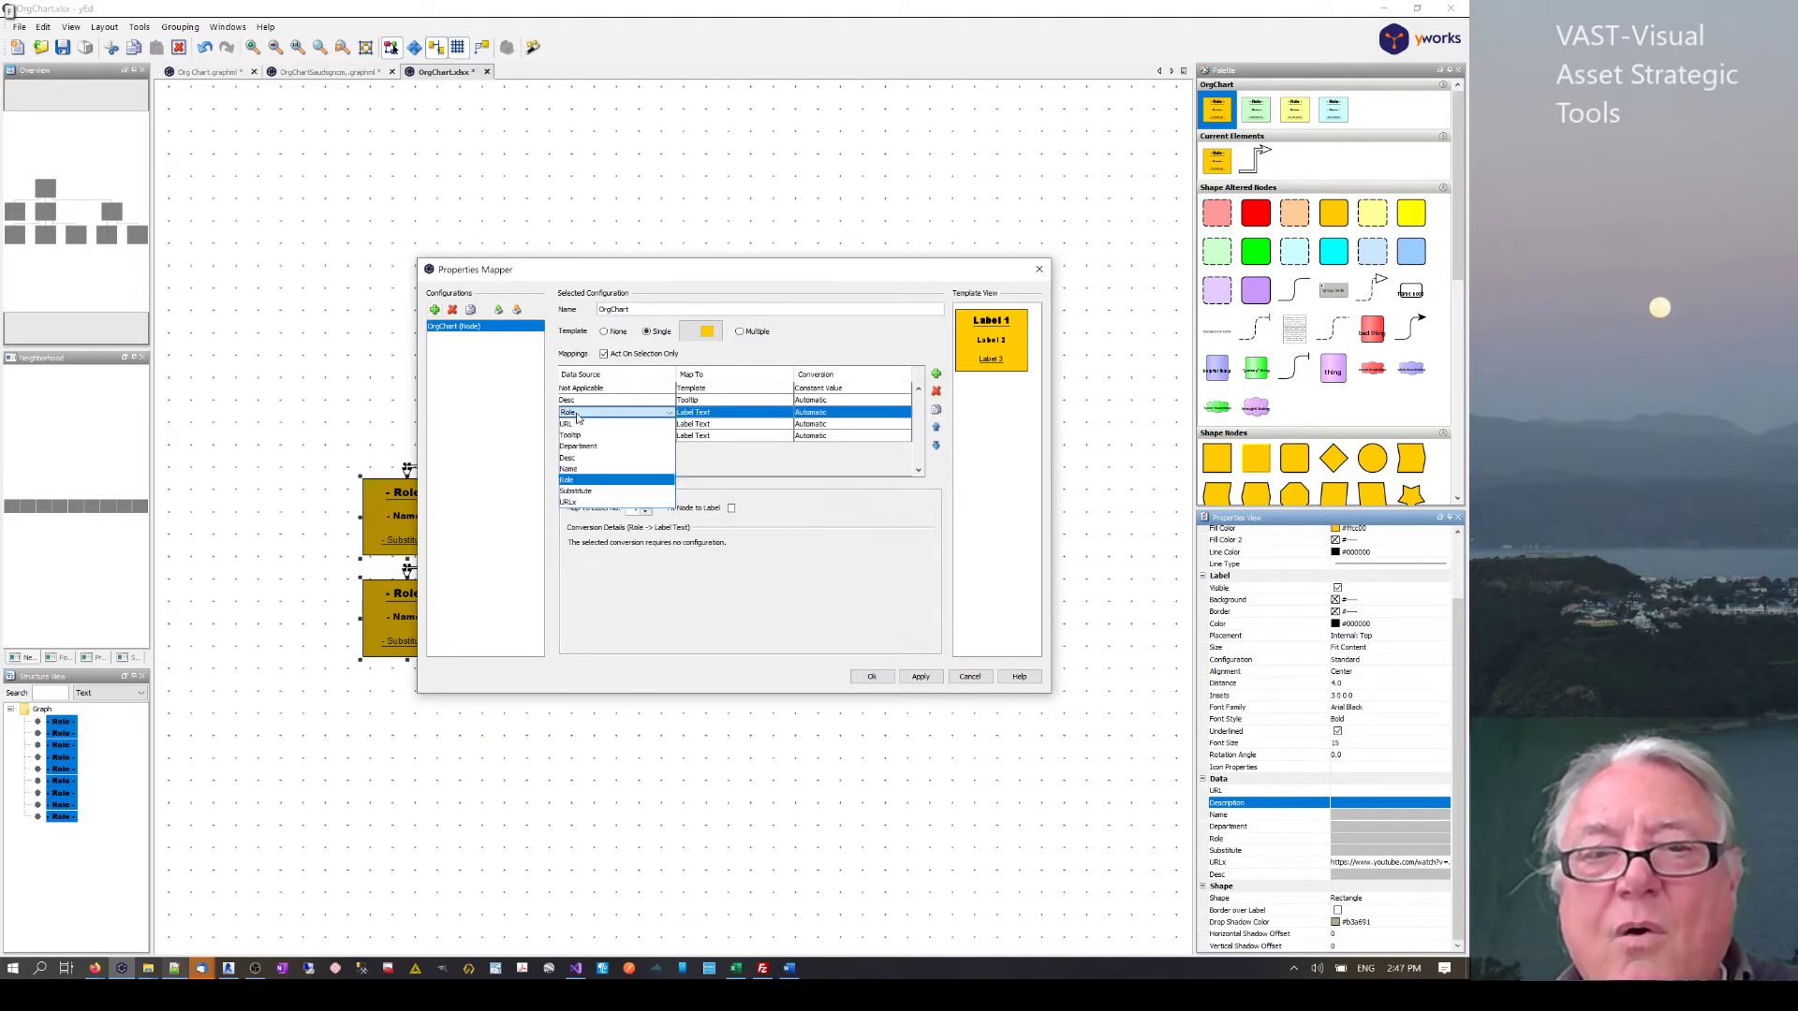
left_click(759, 586)
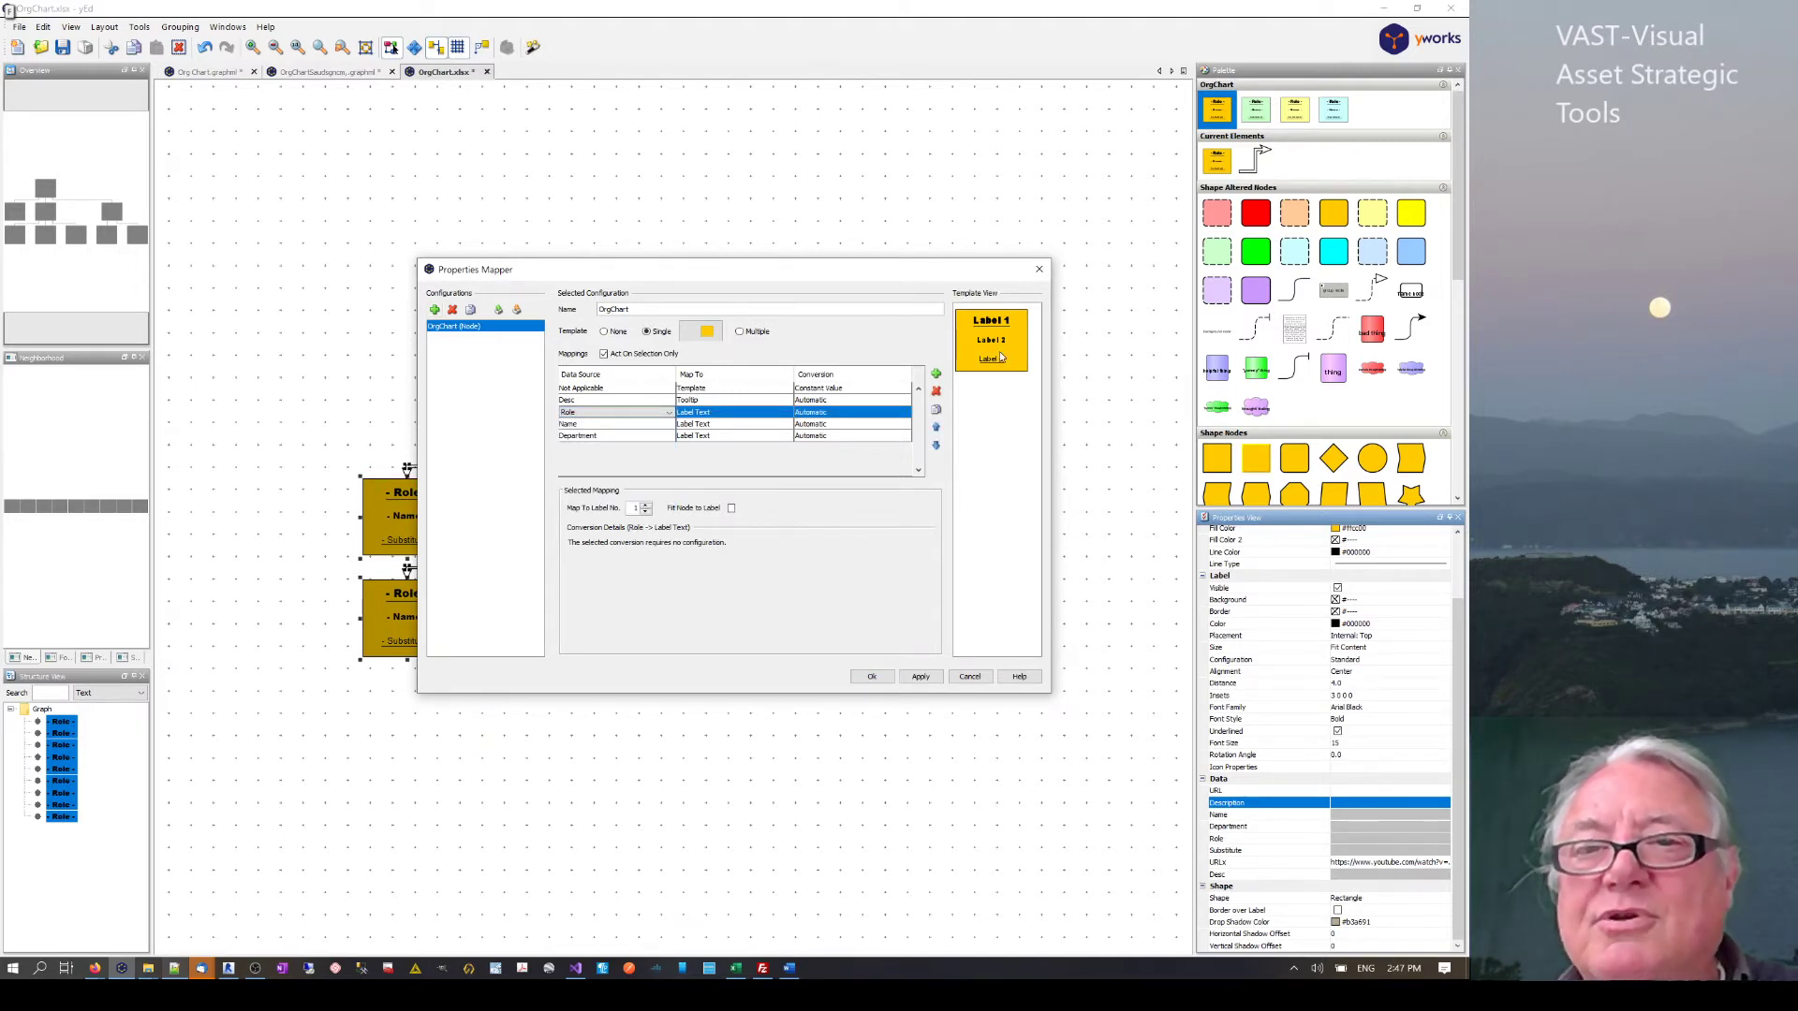
- Review the Name and Department label mappings and set the Department mapping's target to Width
left_click(592, 426)
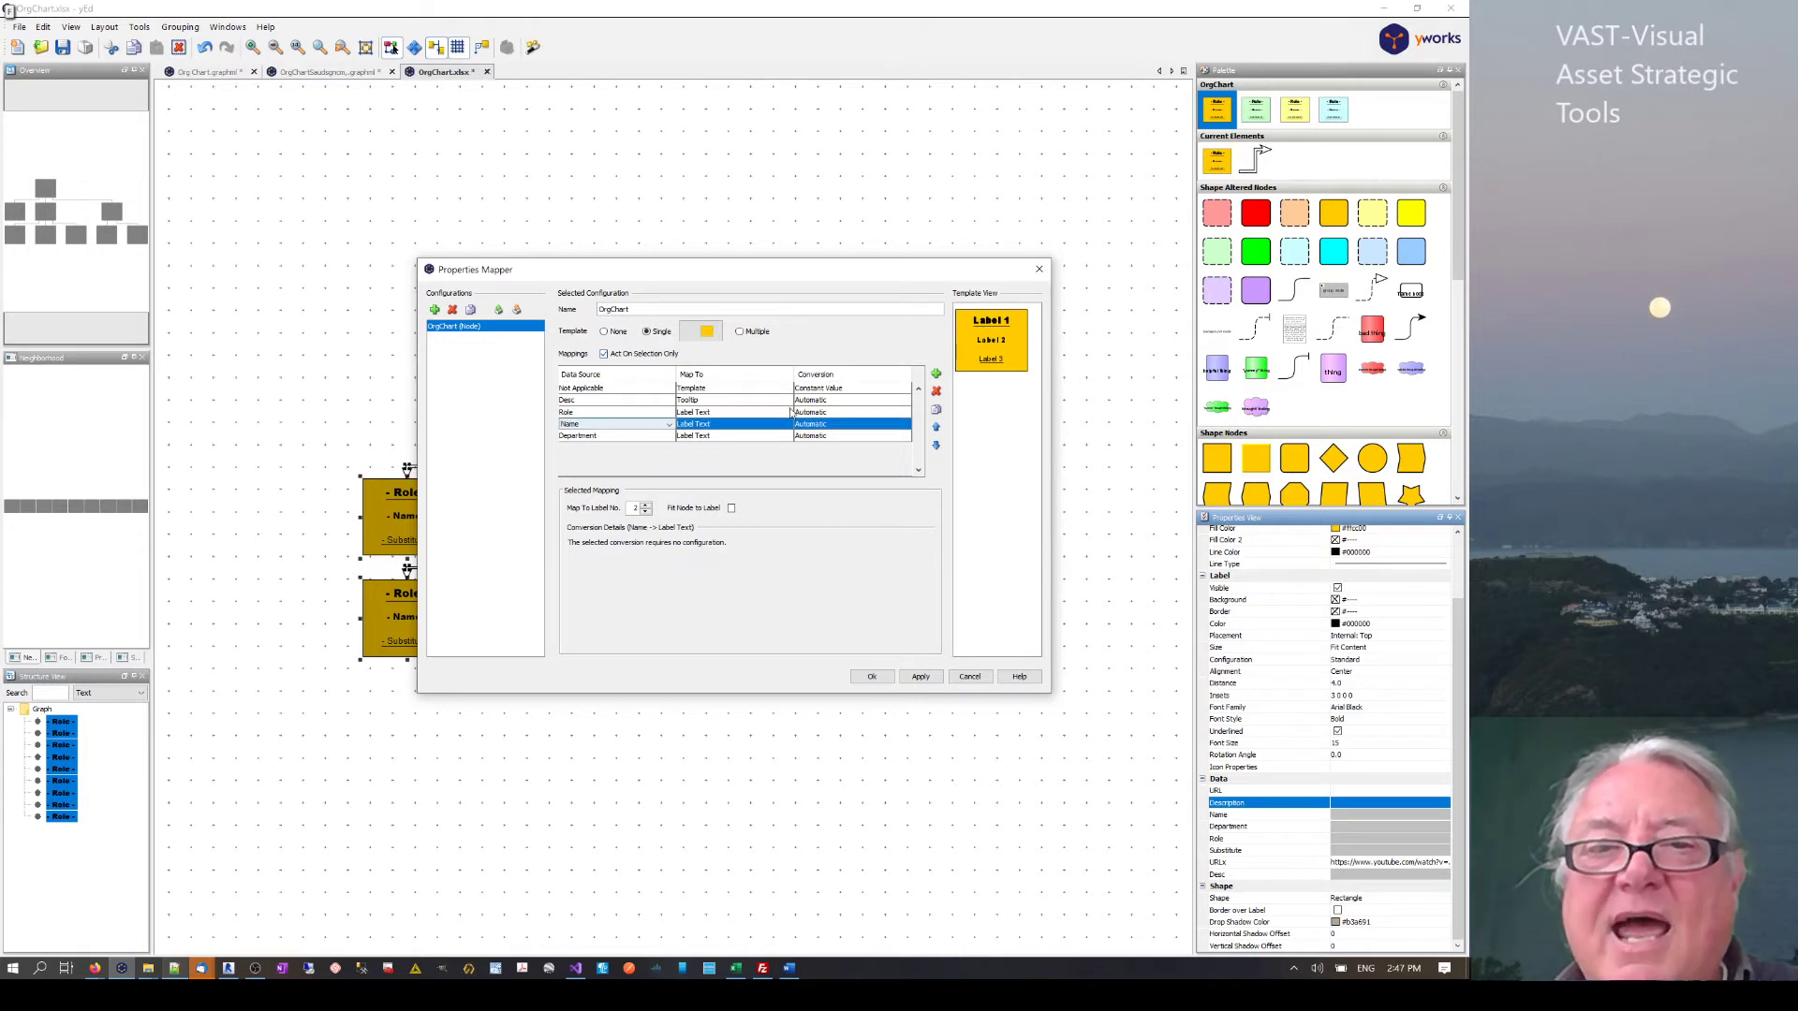
left_click(655, 437)
left_click(705, 438)
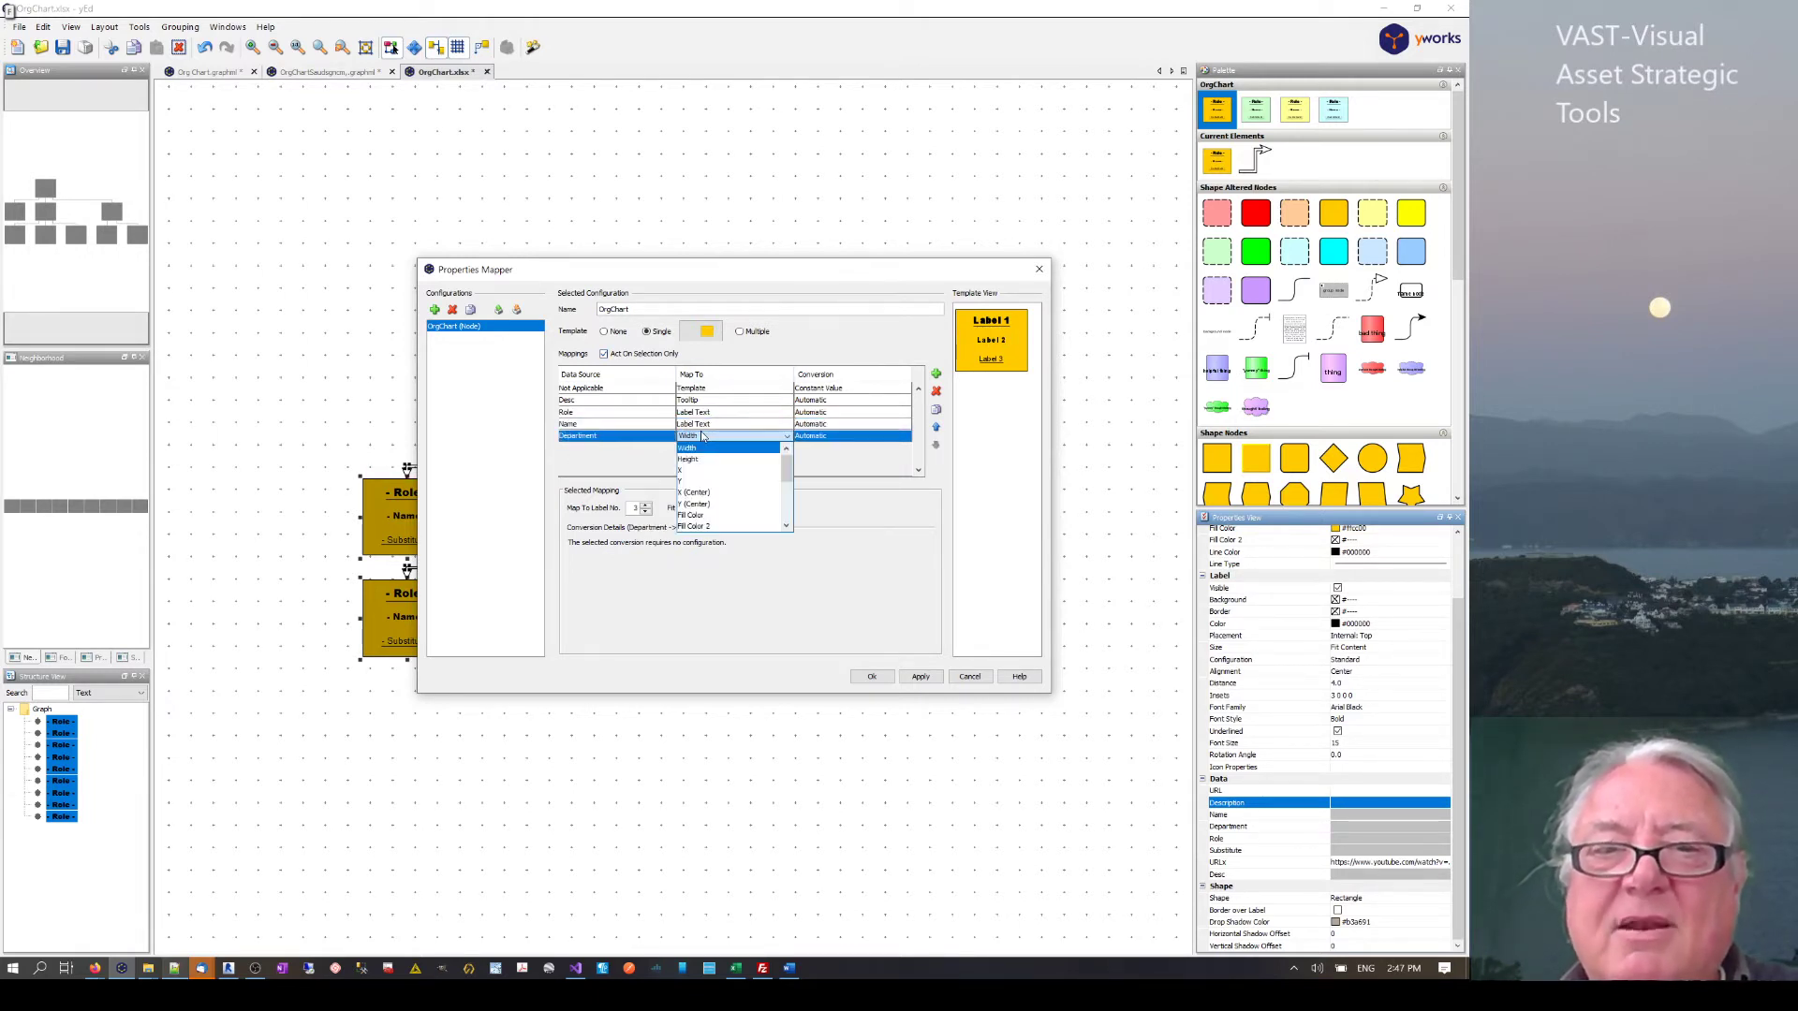
left_click(721, 496)
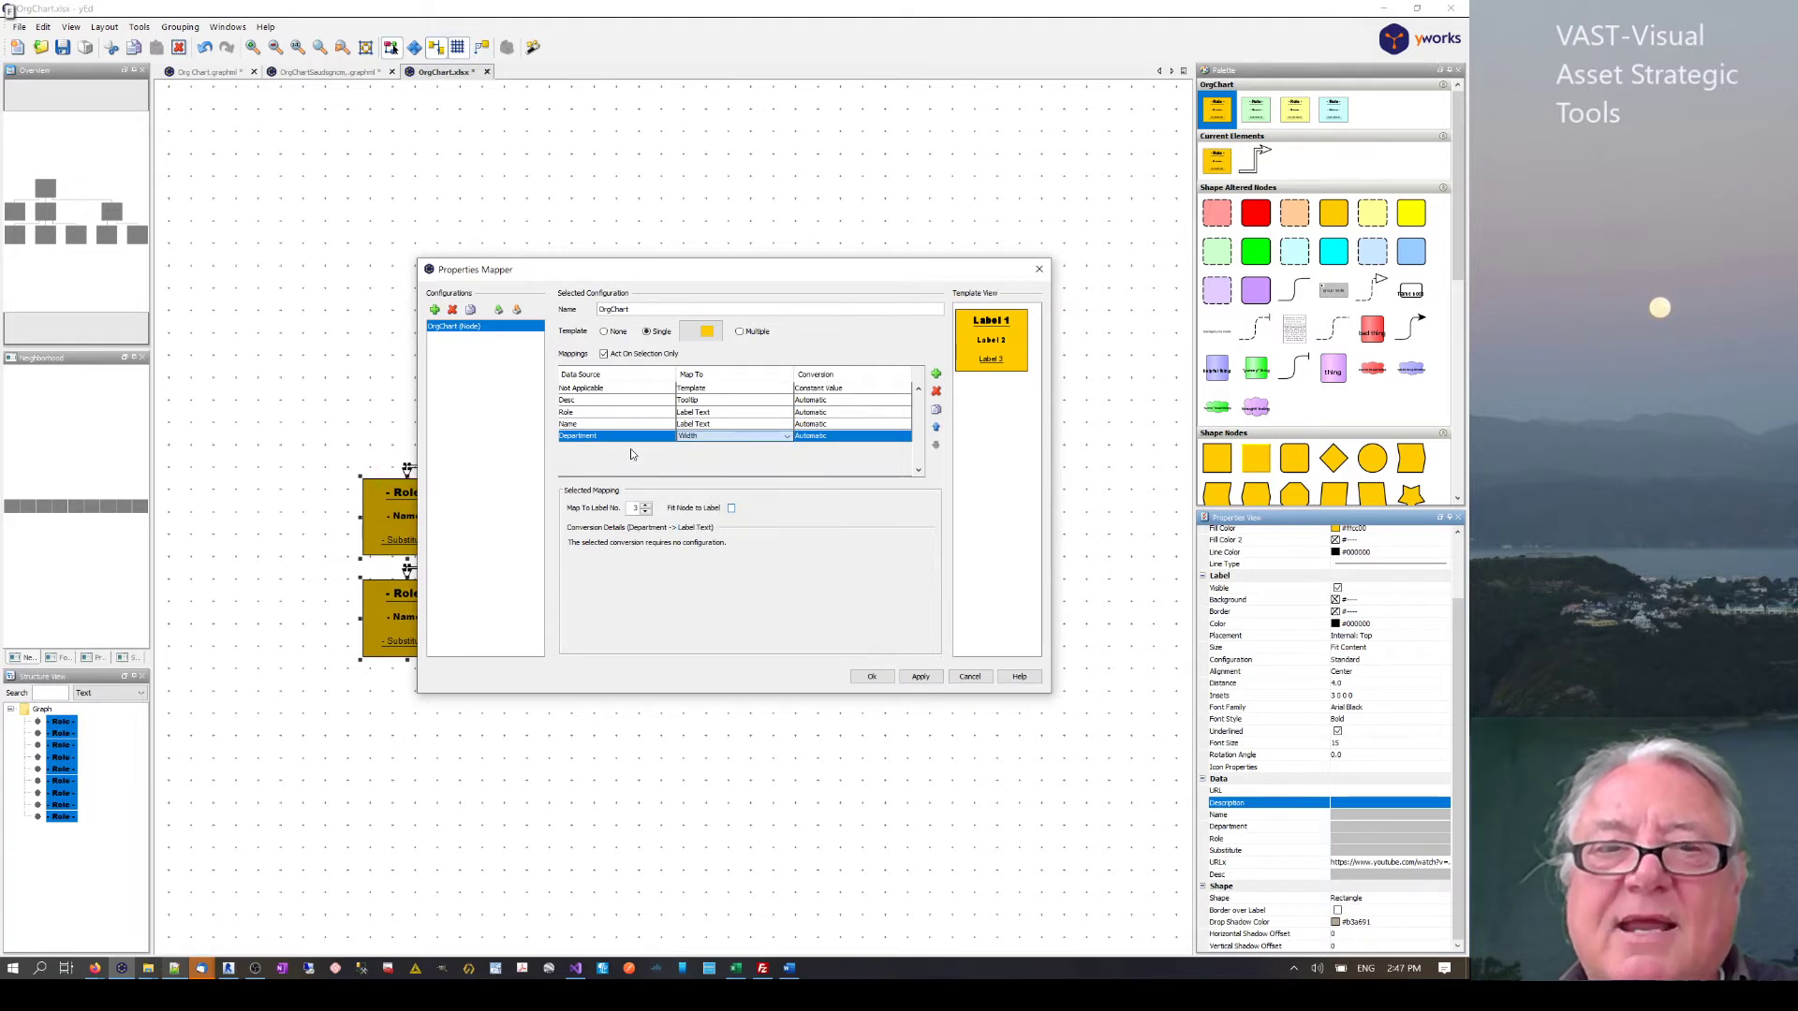
- Check the available sources and targets for the Desc mapping, keeping Desc mapped to Tooltip
left_click(593, 401)
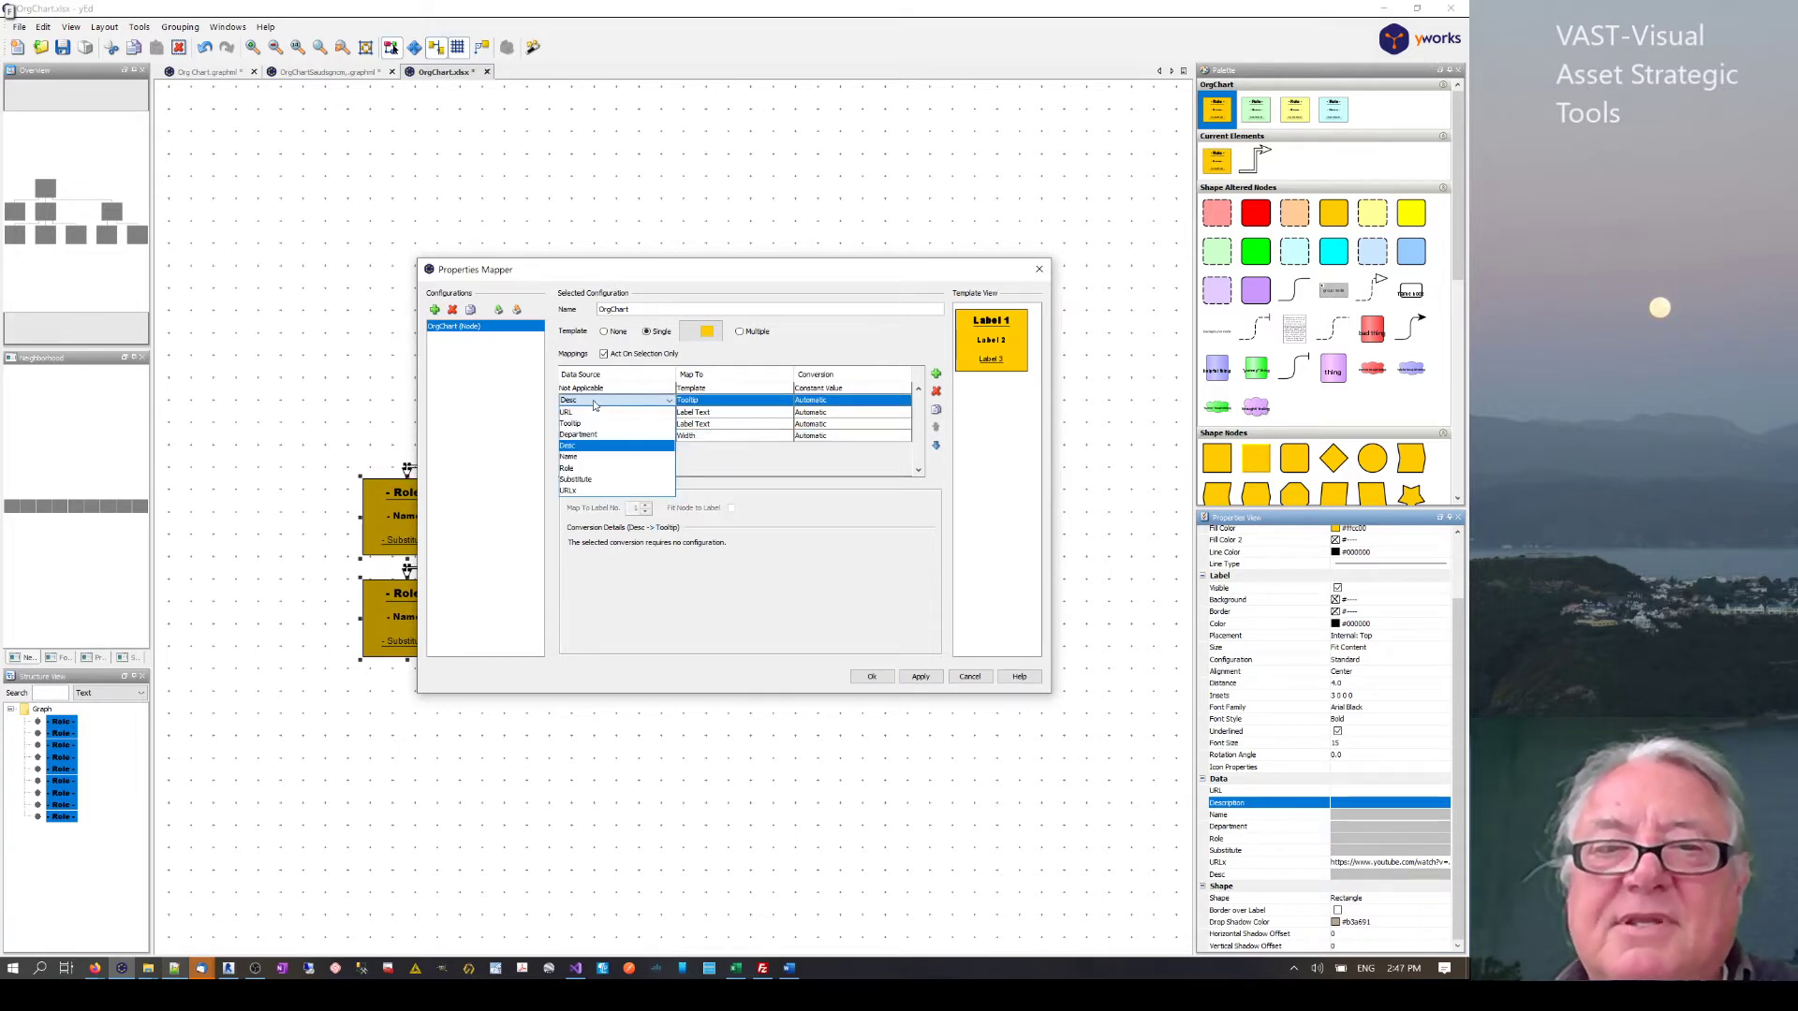
left_click(712, 403)
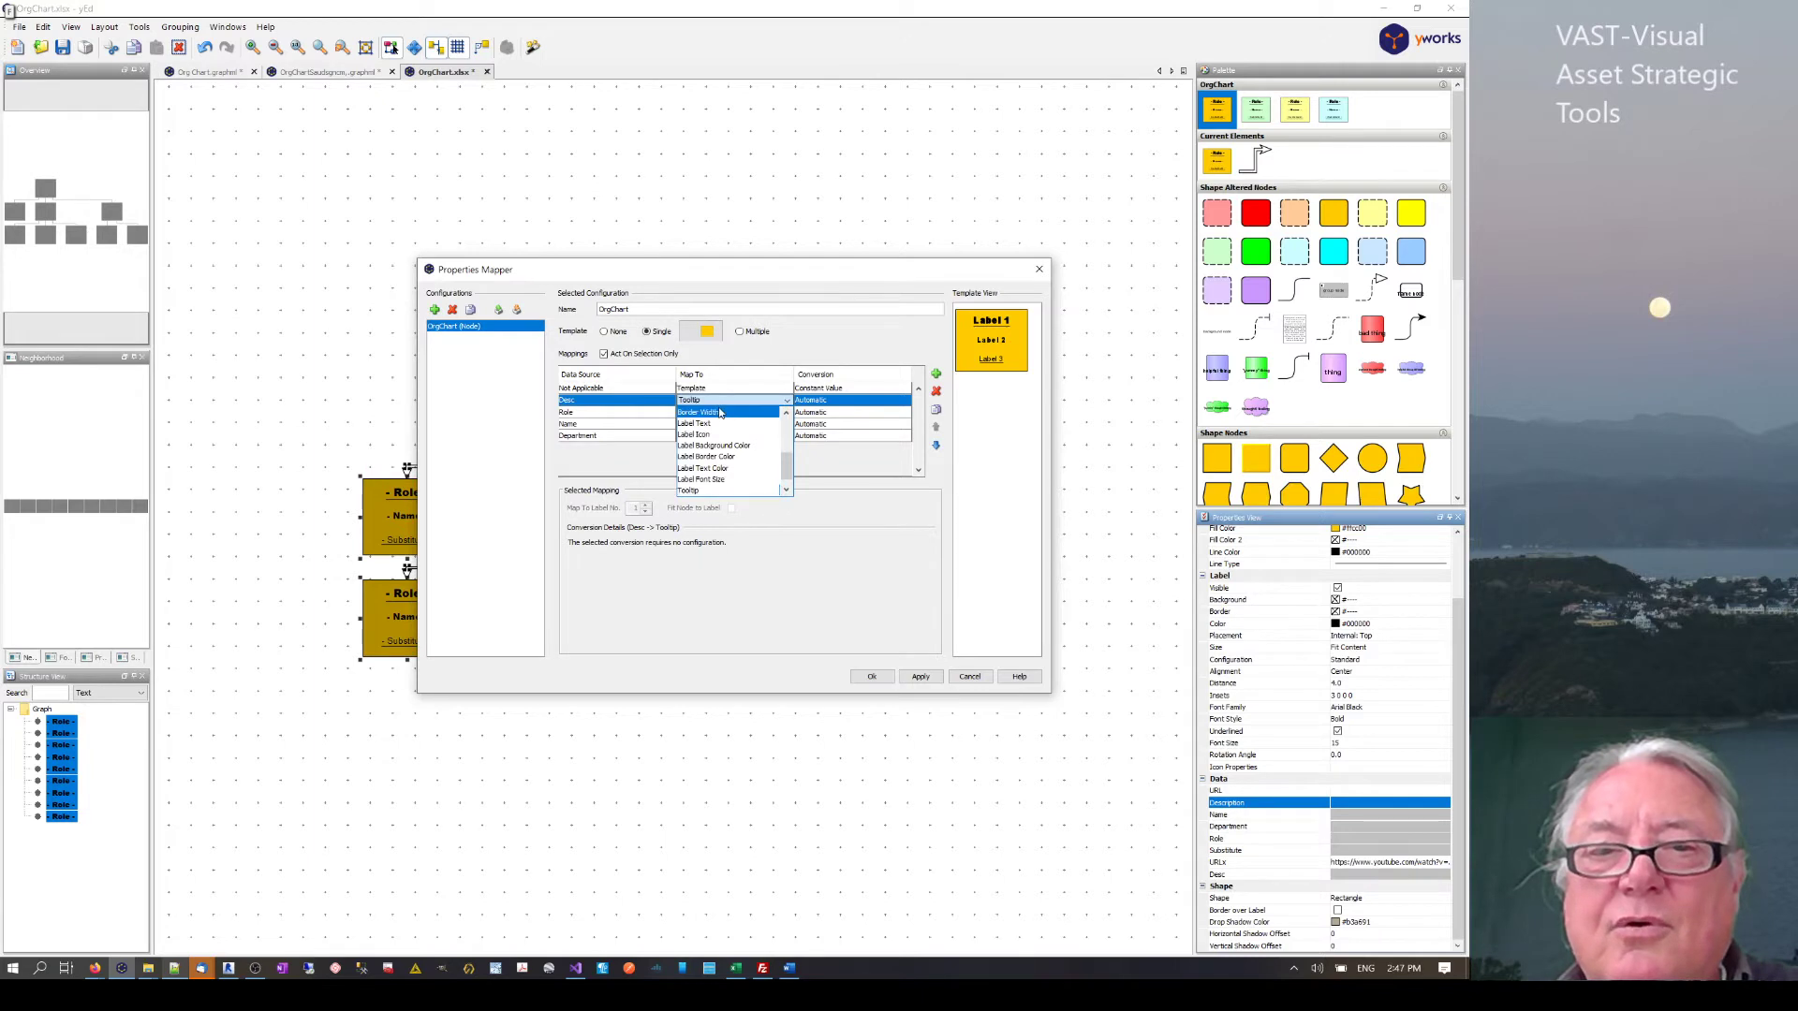
left_click(688, 491)
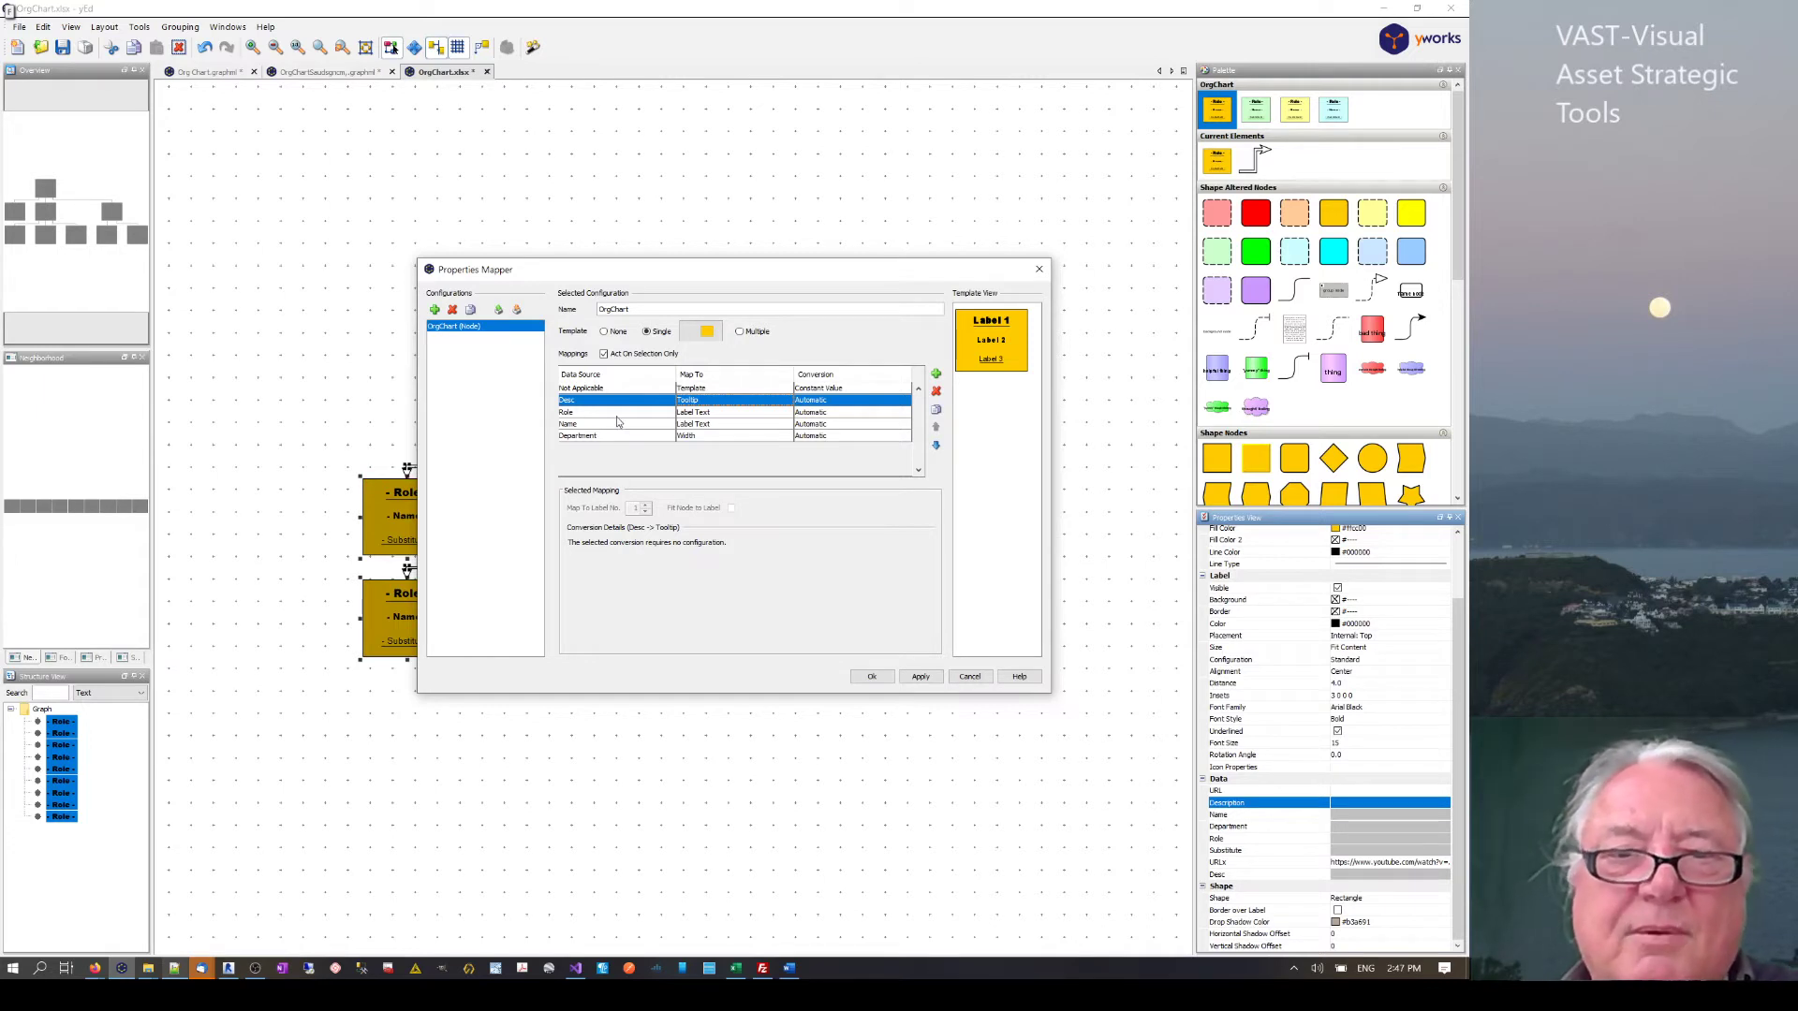
- Add a mapping from URLx to URL below the Desc mapping and apply the OrgChart configuration to the selected nodes
left_click(935, 373)
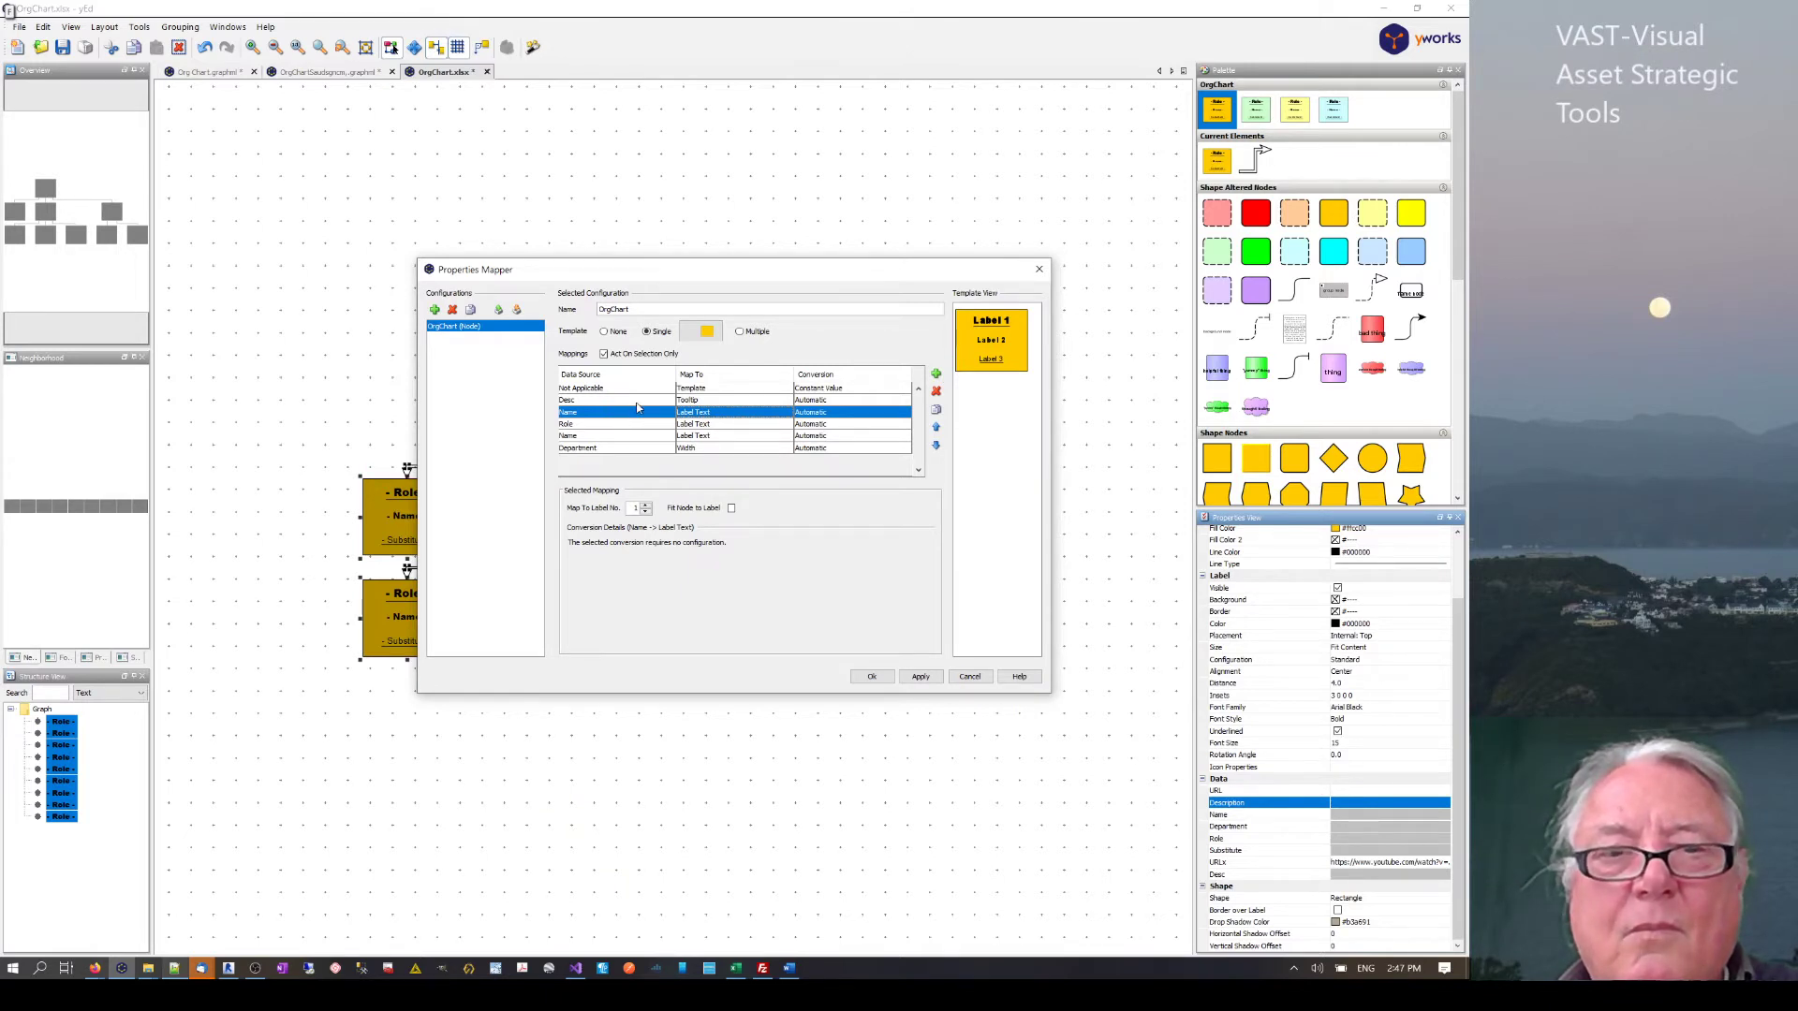
left_click(672, 414)
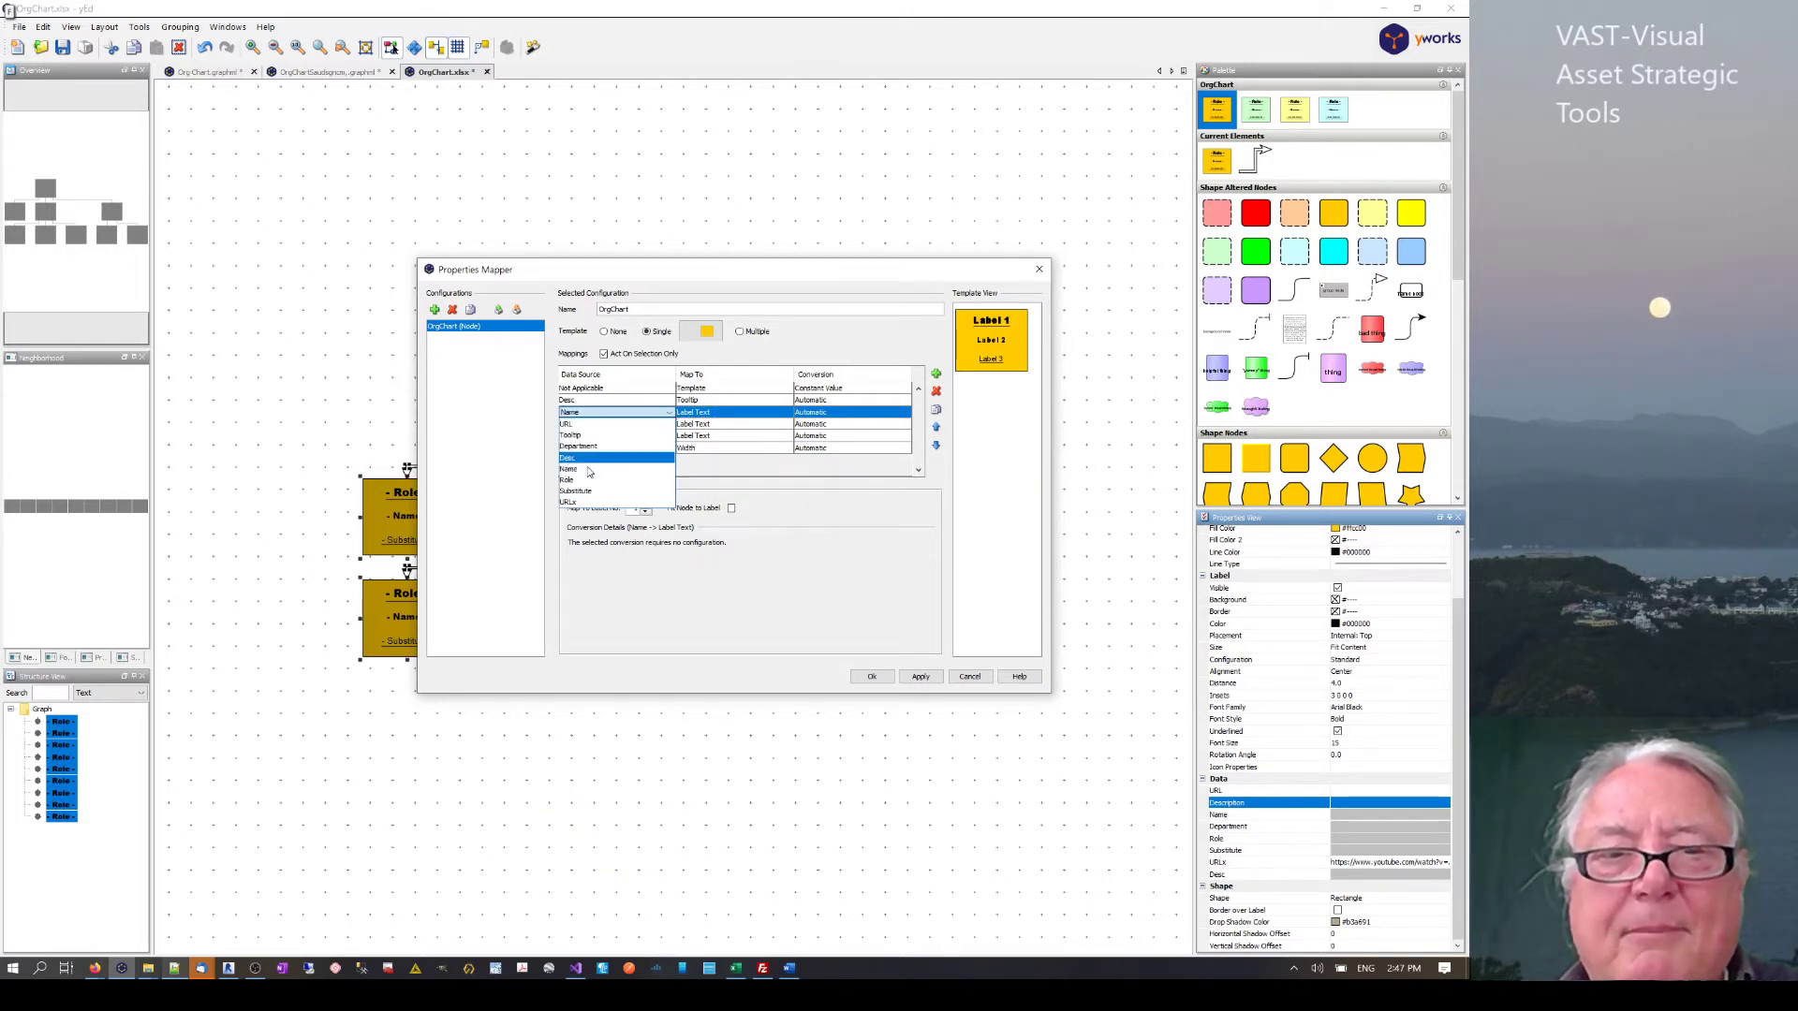
left_click(567, 503)
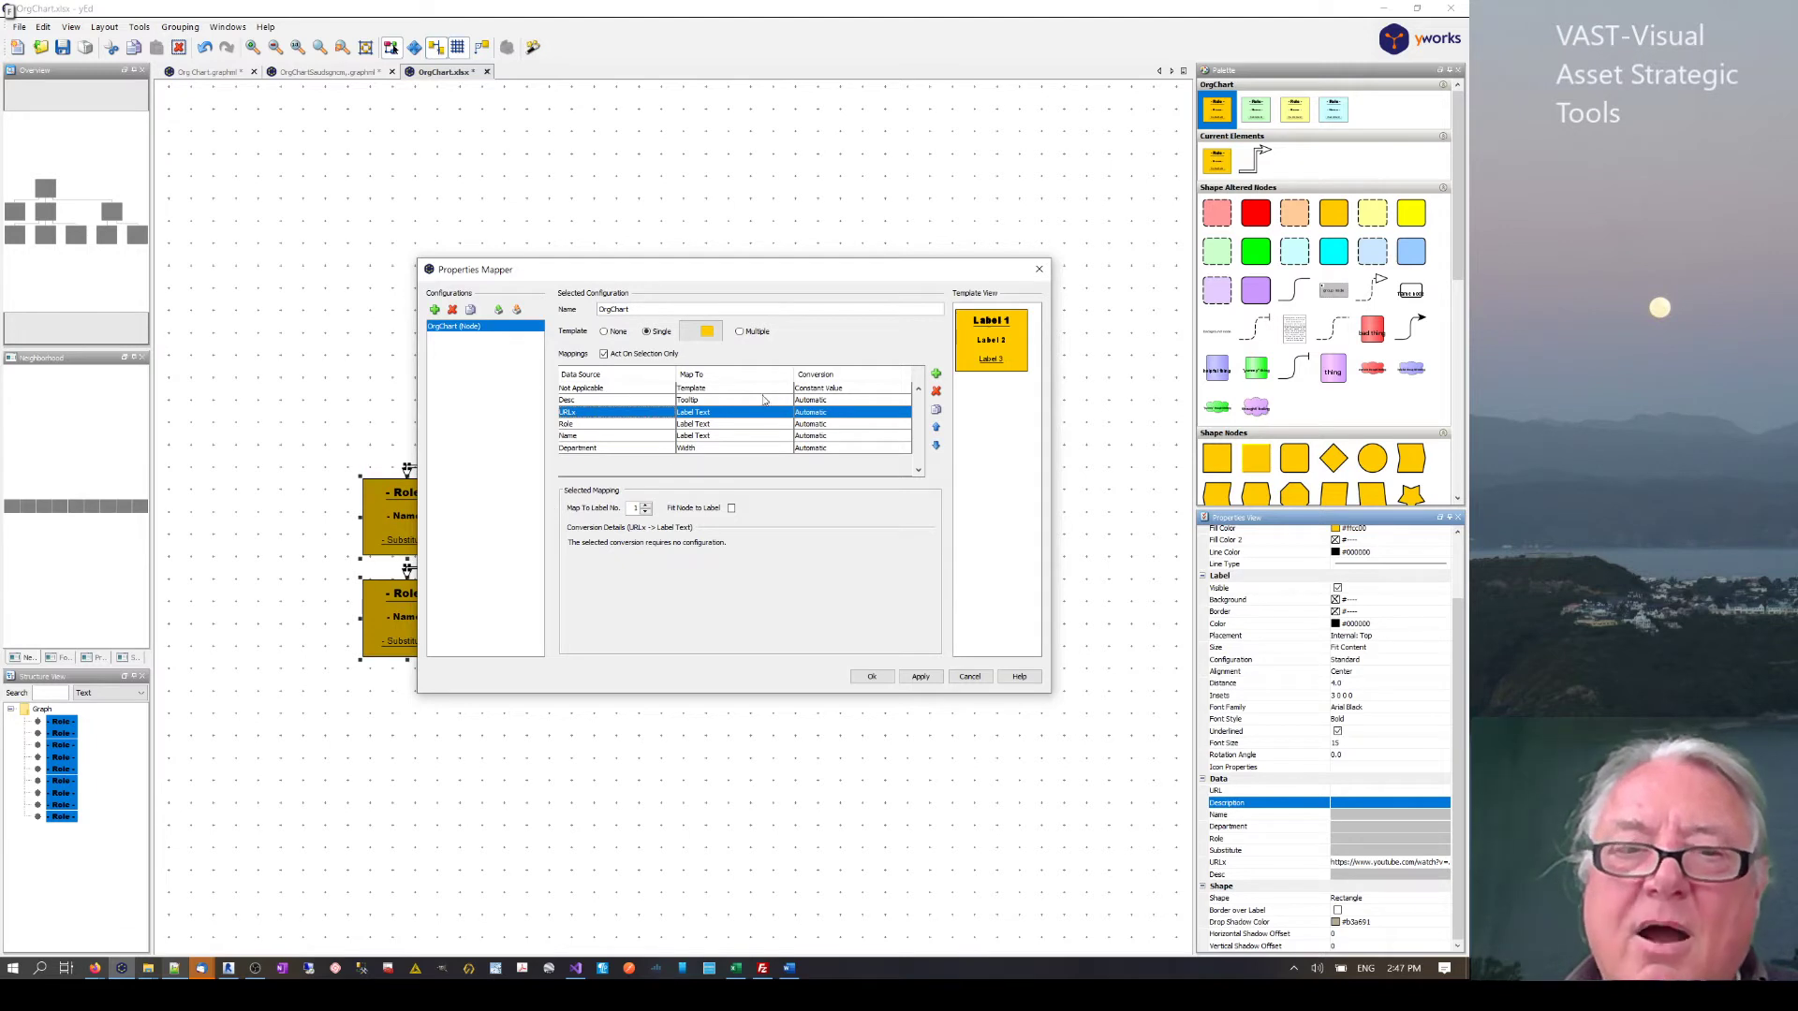
left_click(786, 414)
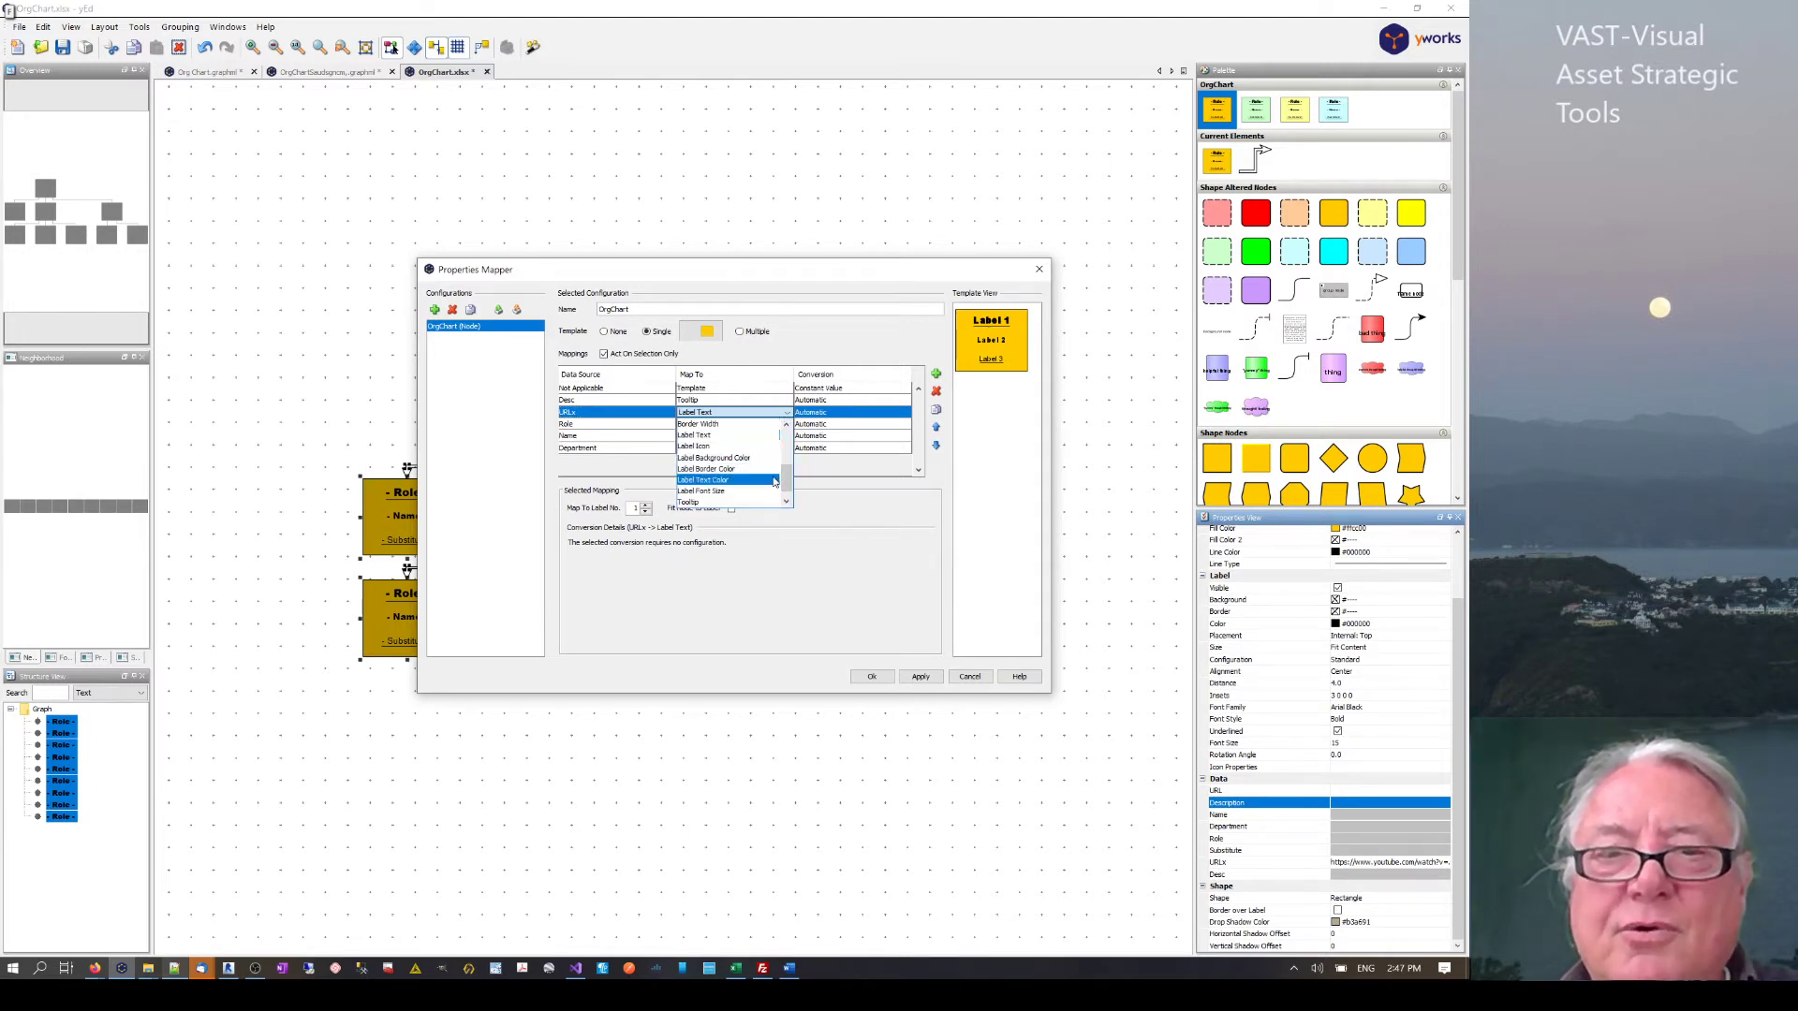
scroll(719, 473, "down", 4)
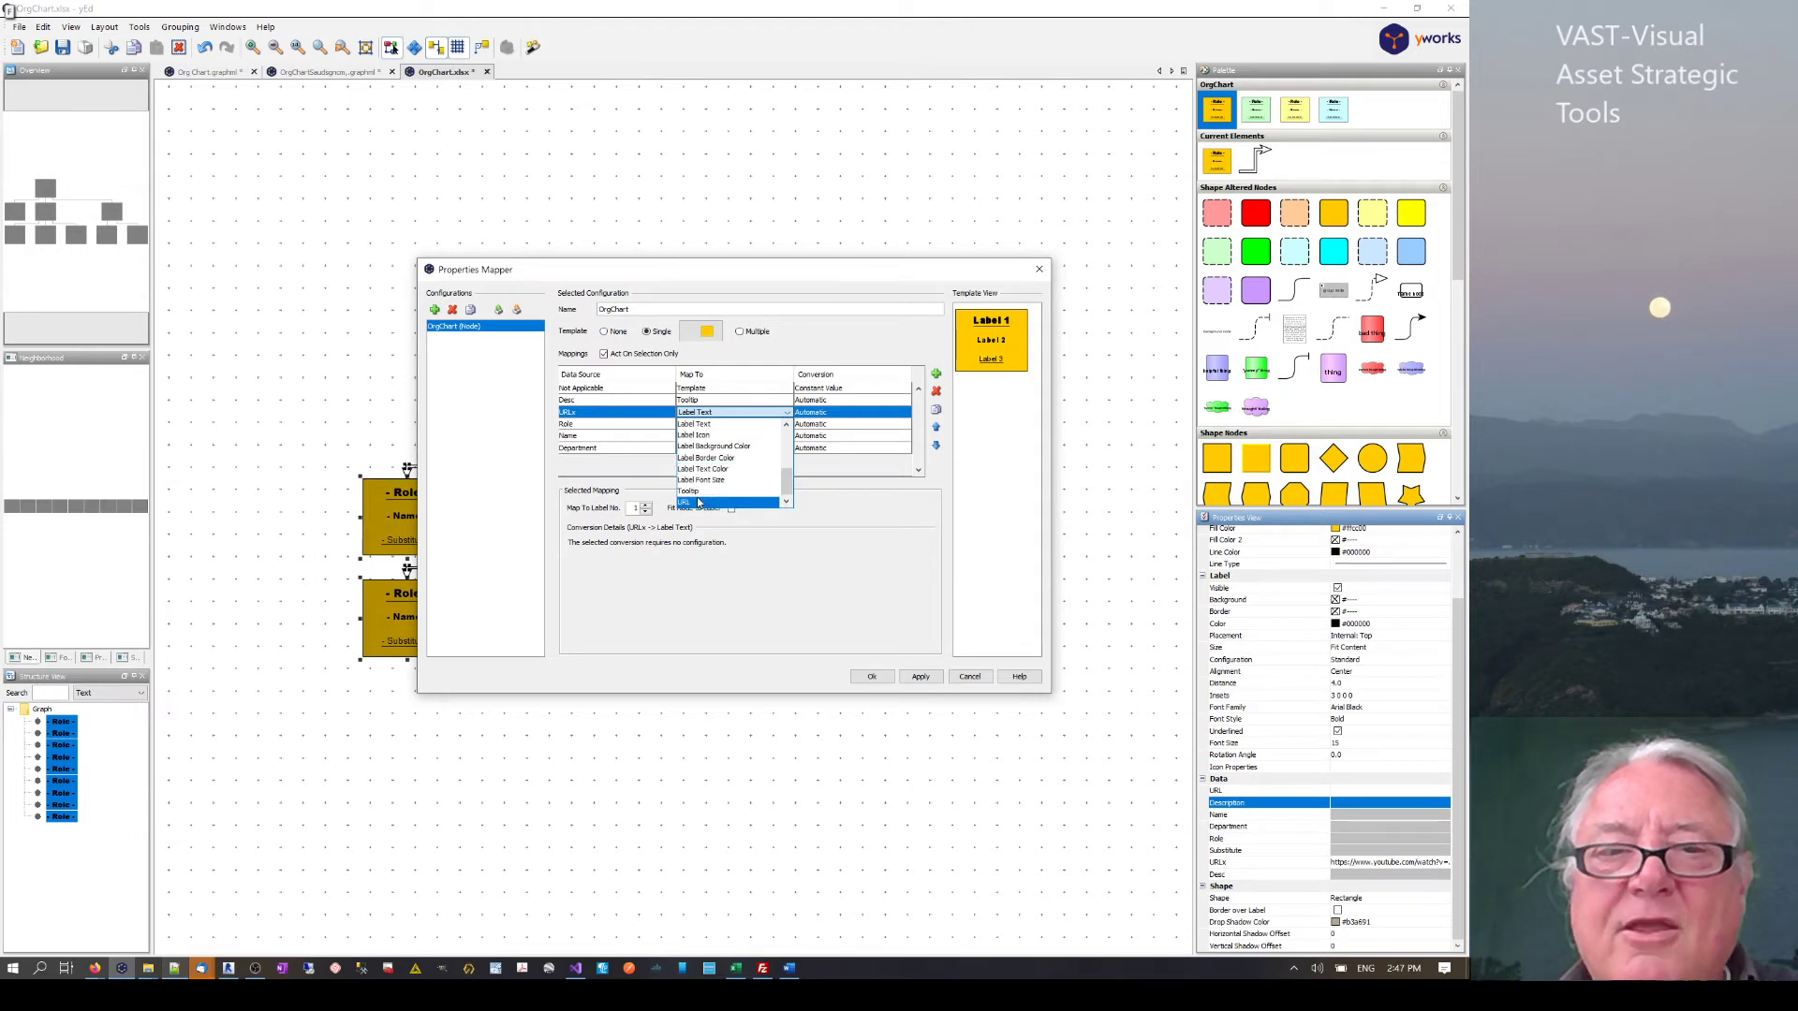
left_click(685, 503)
left_click(920, 676)
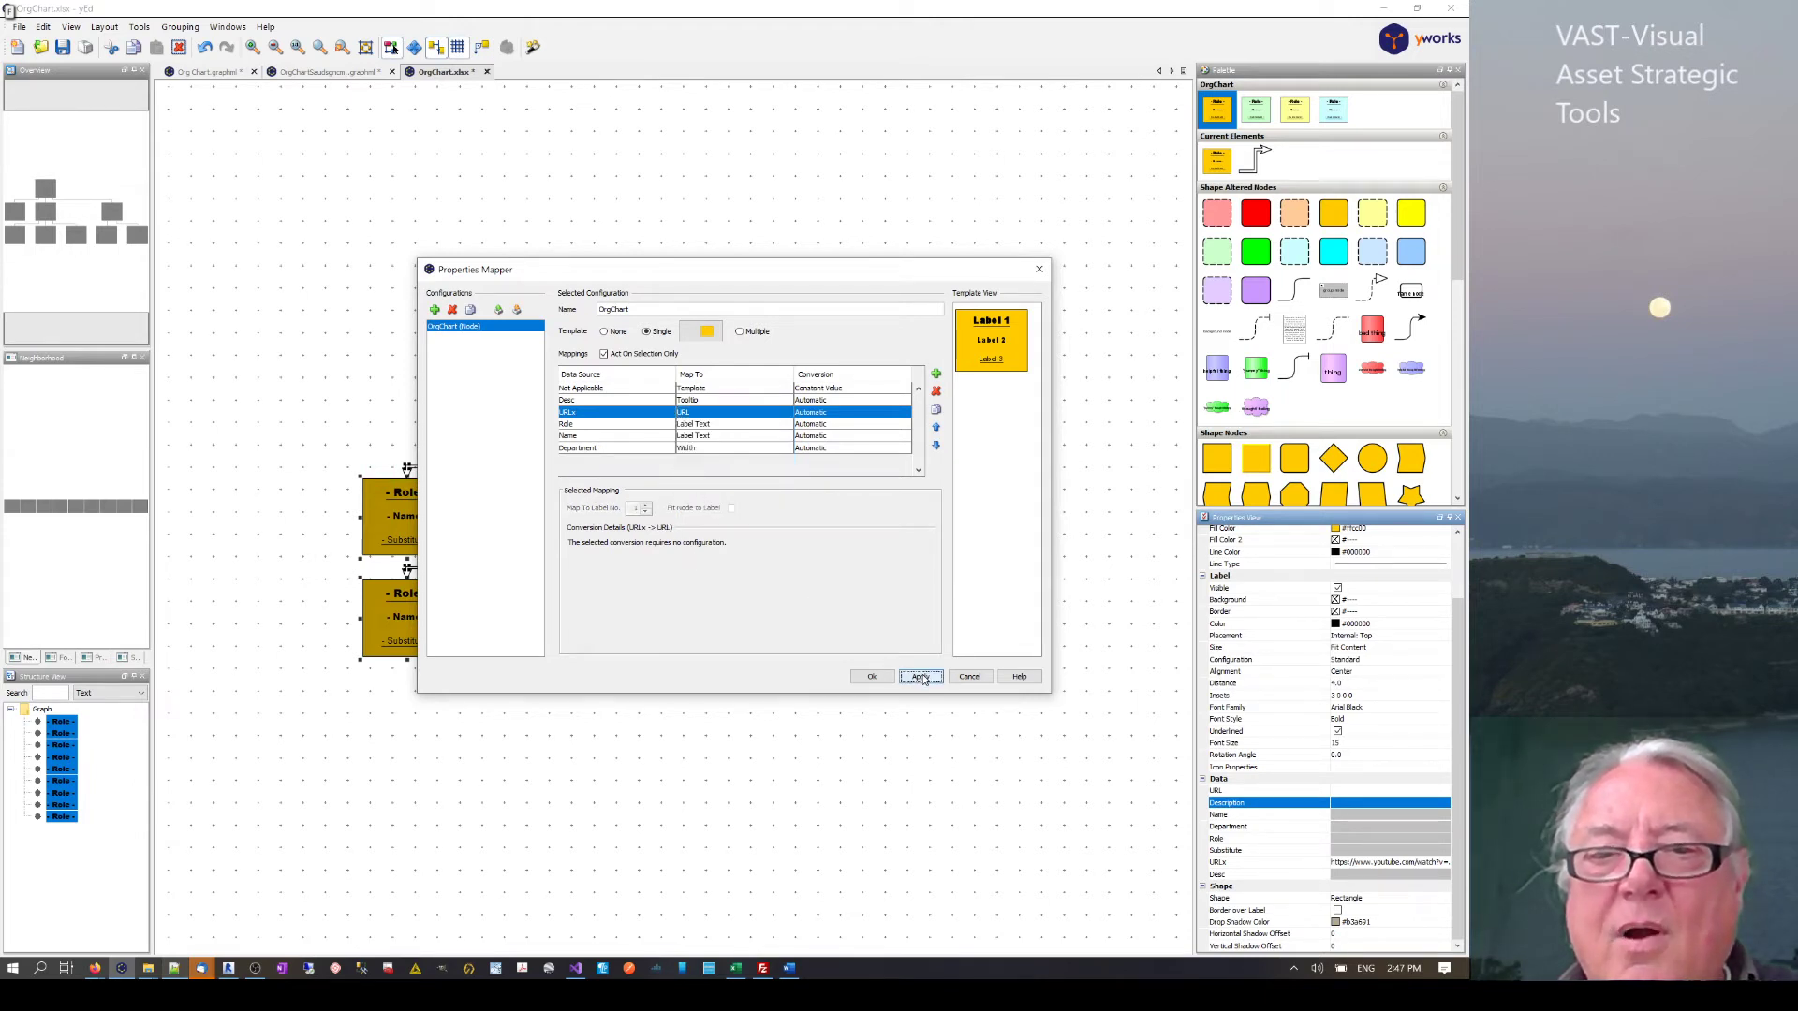
left_click(872, 676)
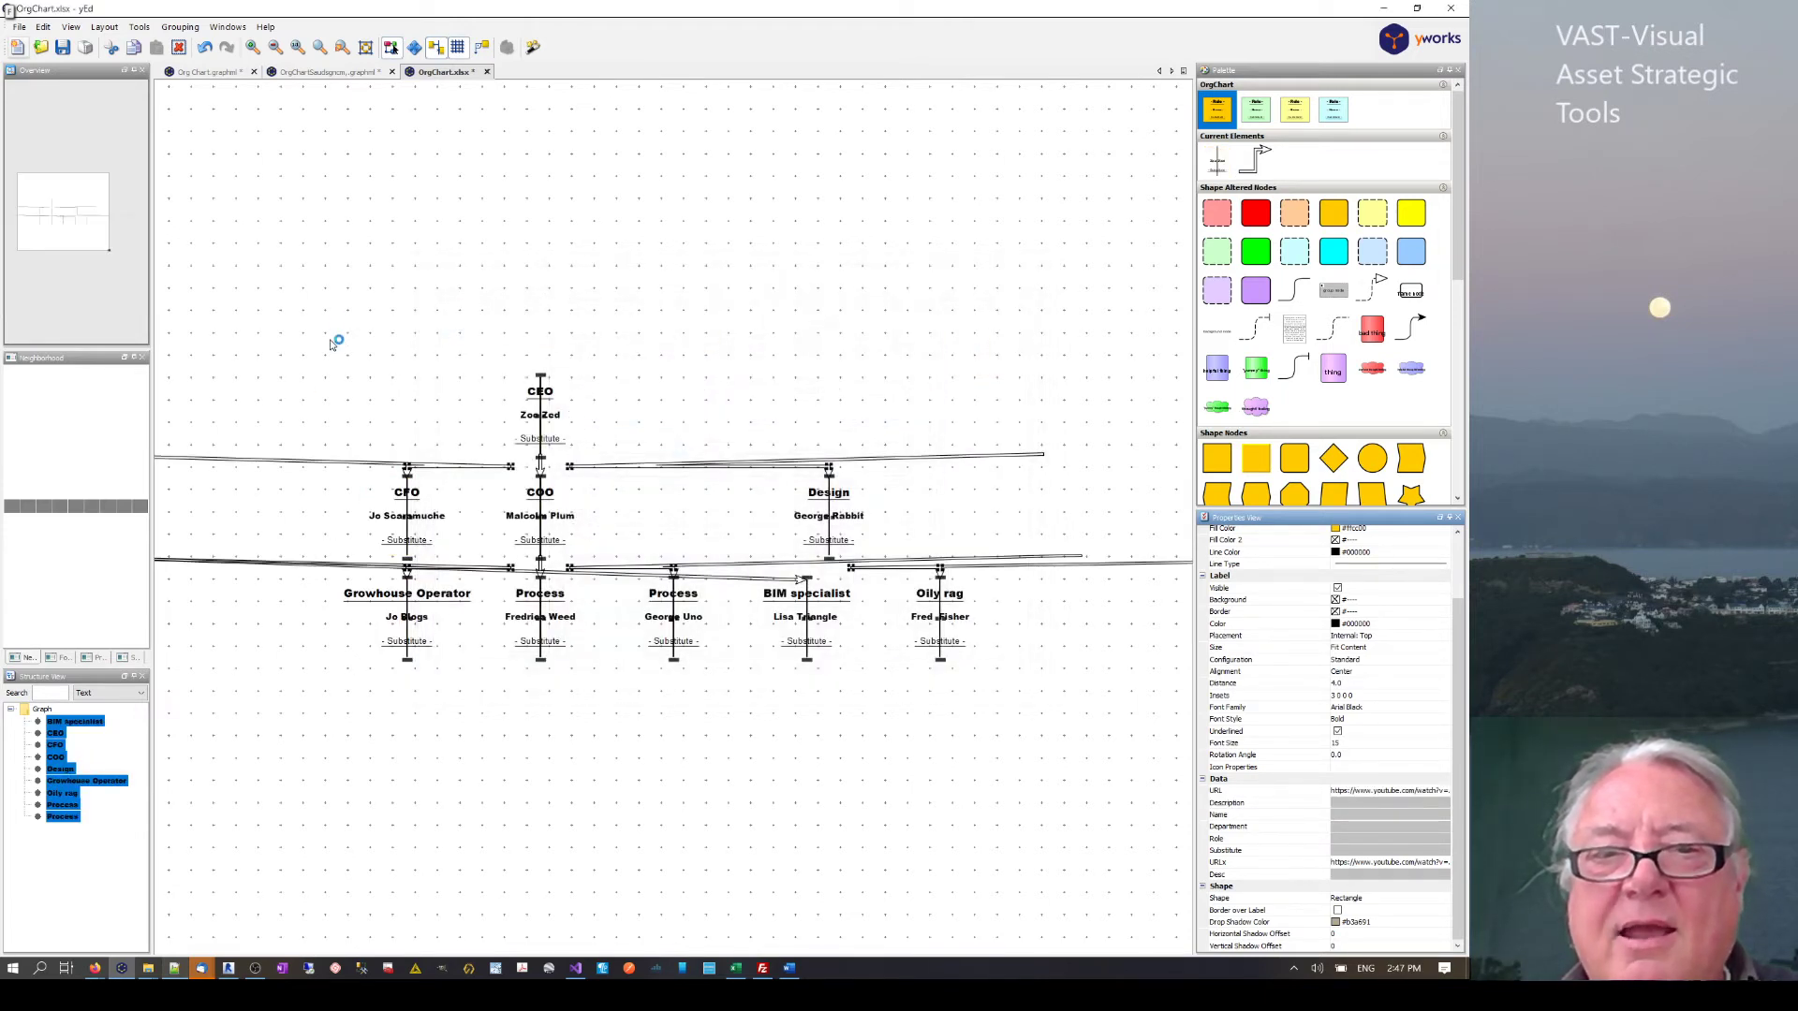
- Select the whole org chart and check the nodes' URL data property
scroll(459, 337, "down", 3)
left_click(354, 279)
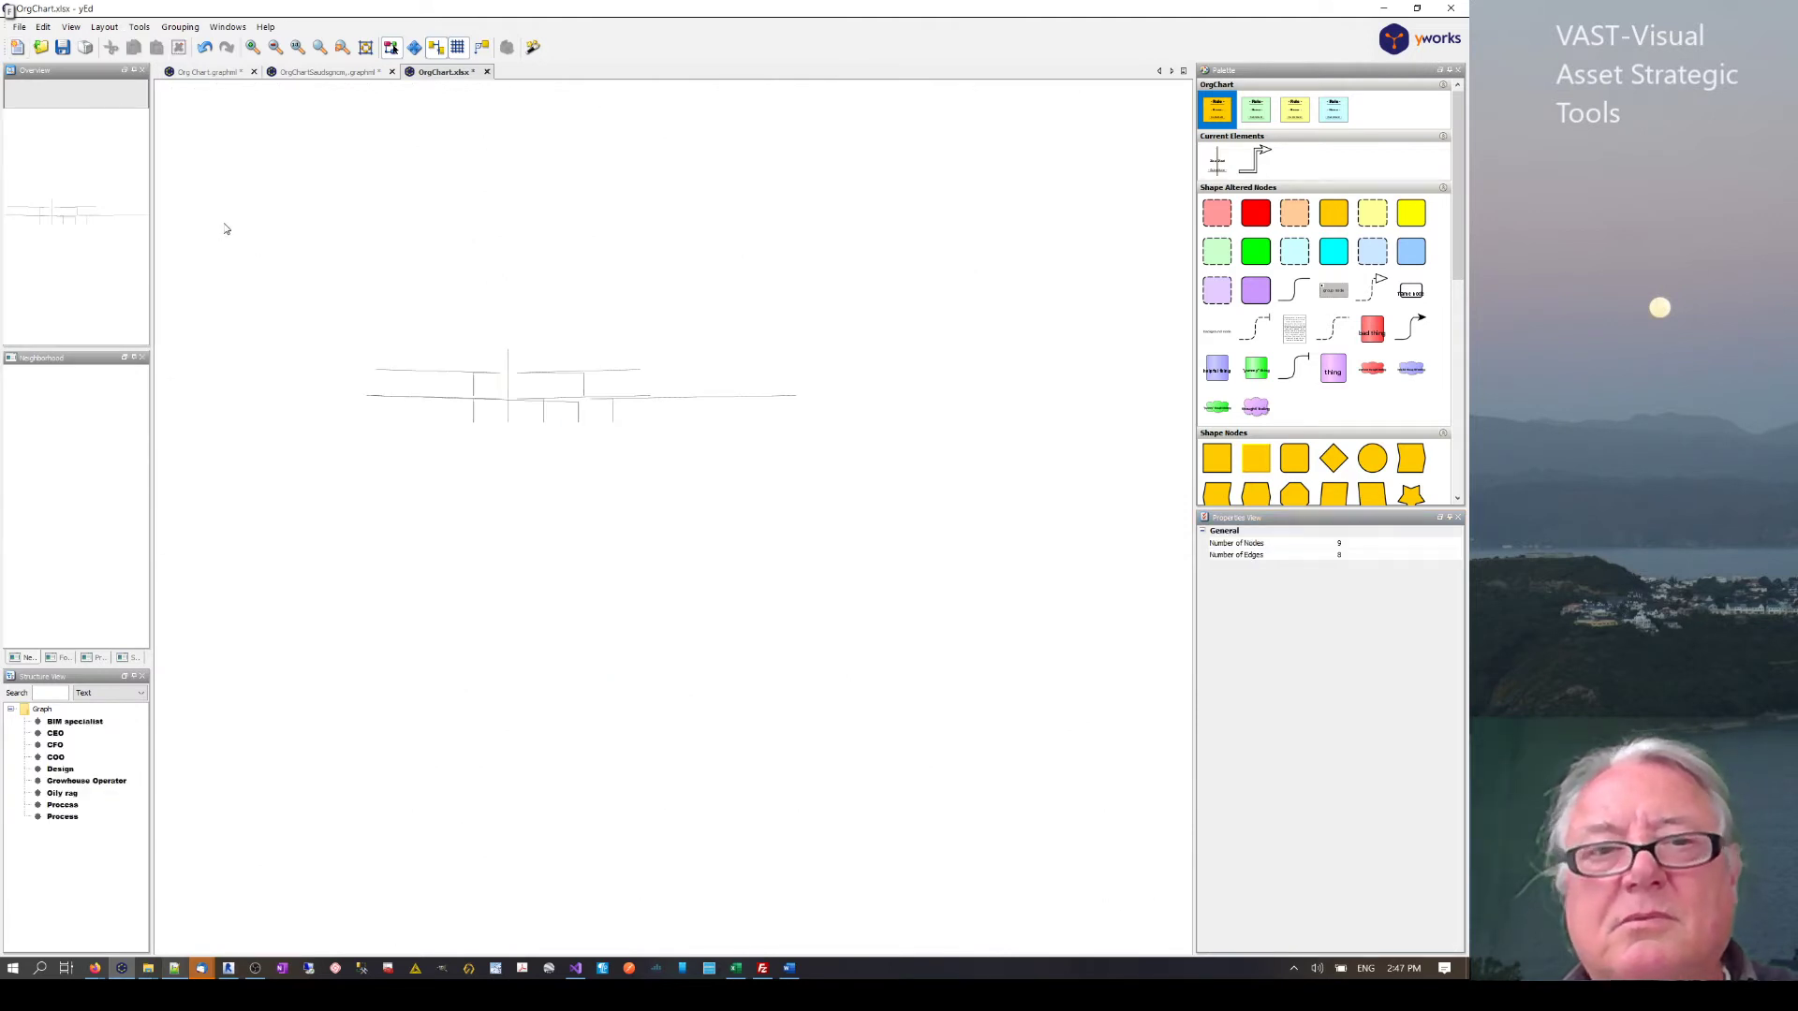
left_click_drag(207, 221, 855, 465)
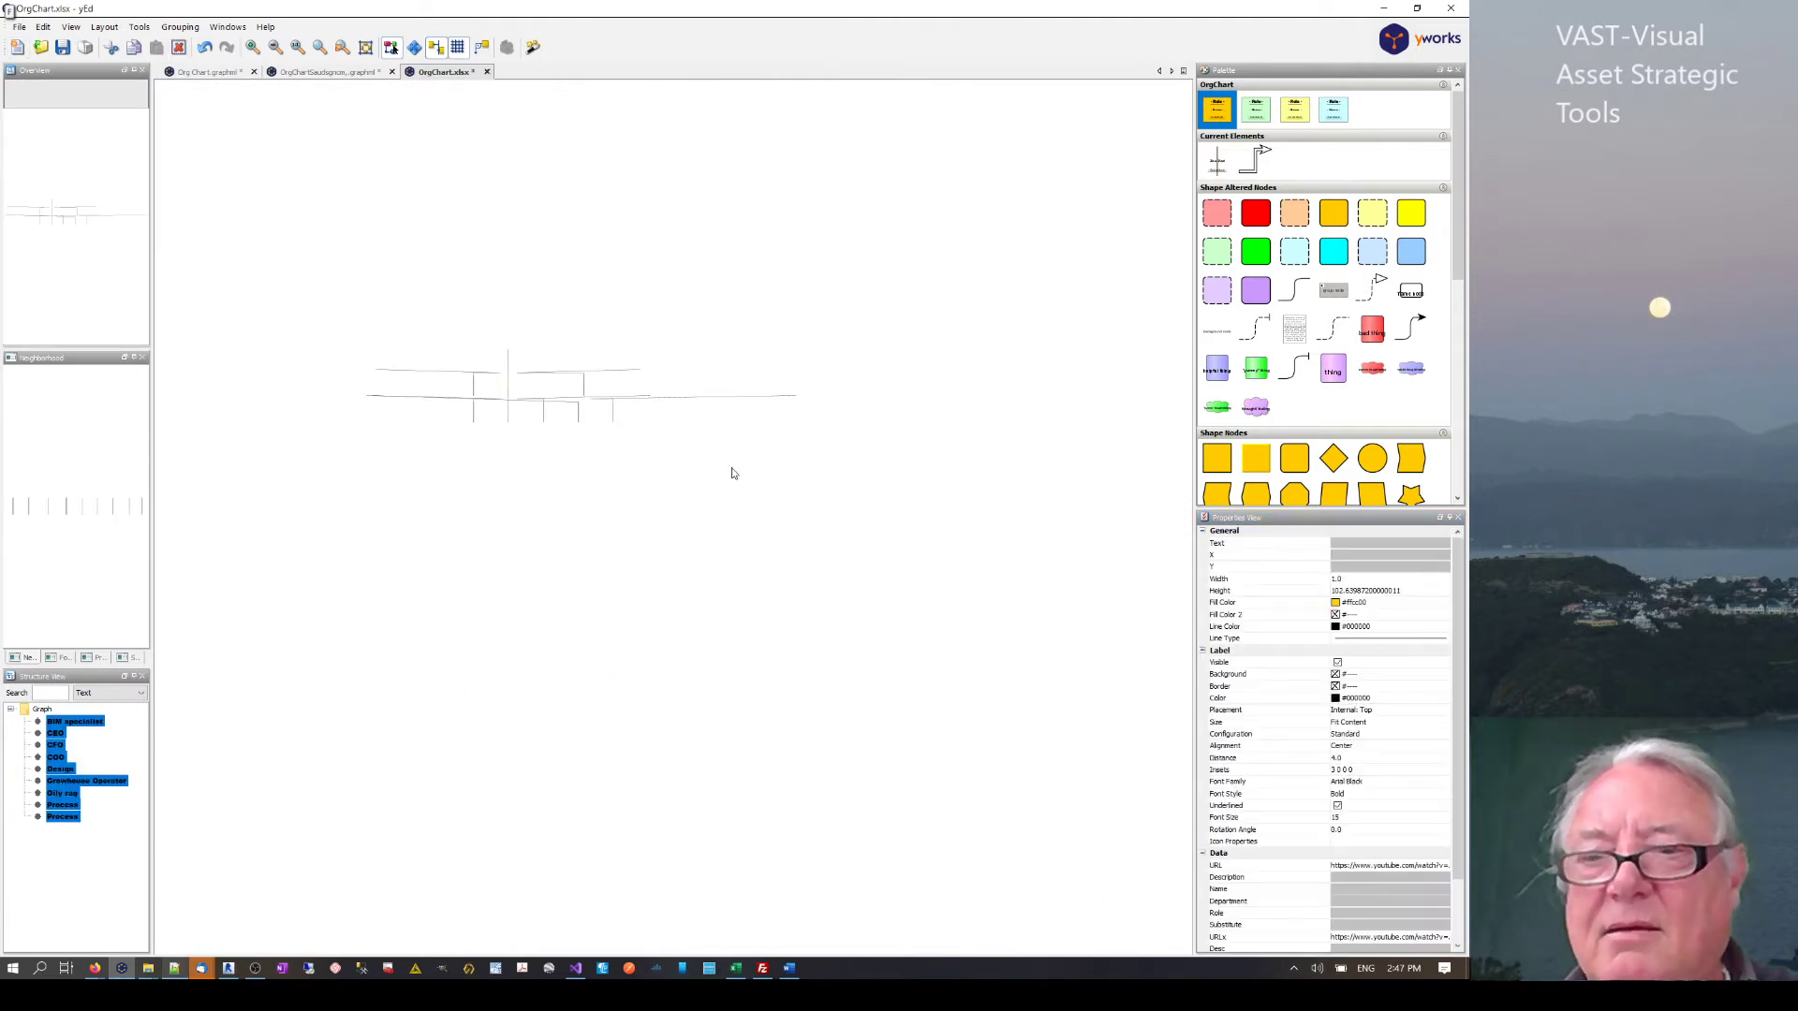
left_click(1363, 866)
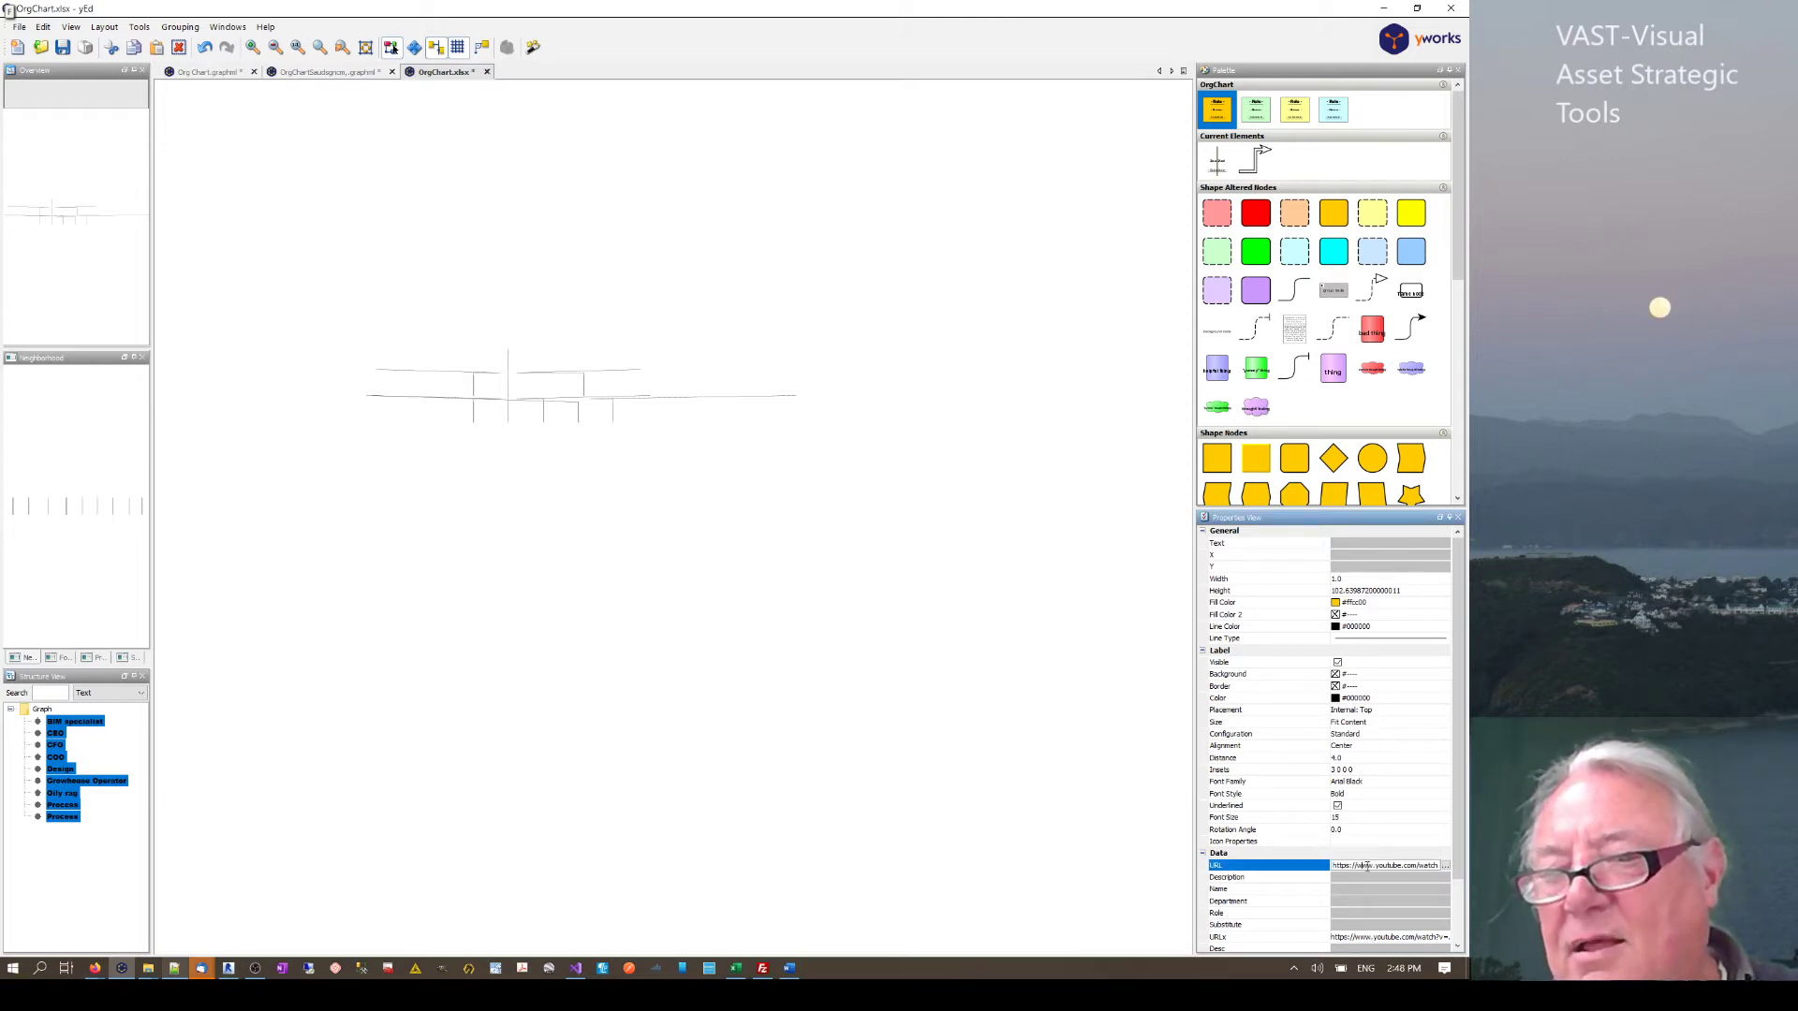
left_click(316, 505)
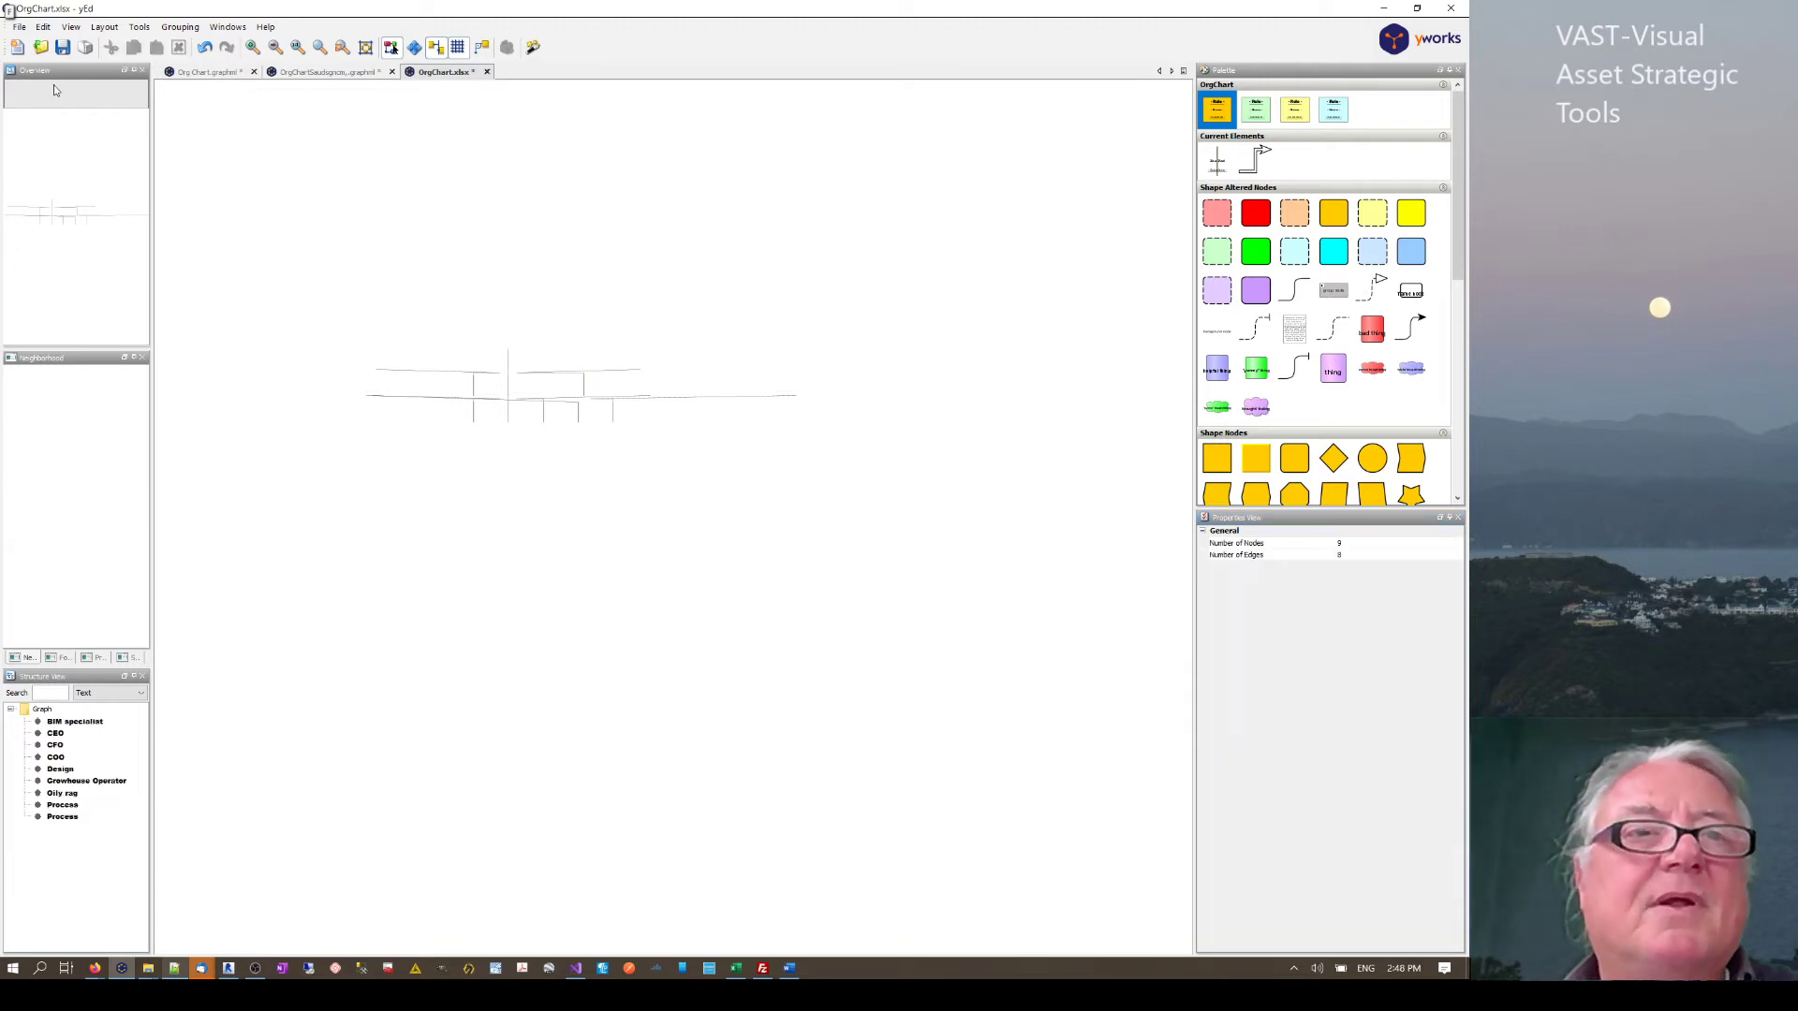
- Undo the applied property mapping on the org chart nodes
left_click(19, 26)
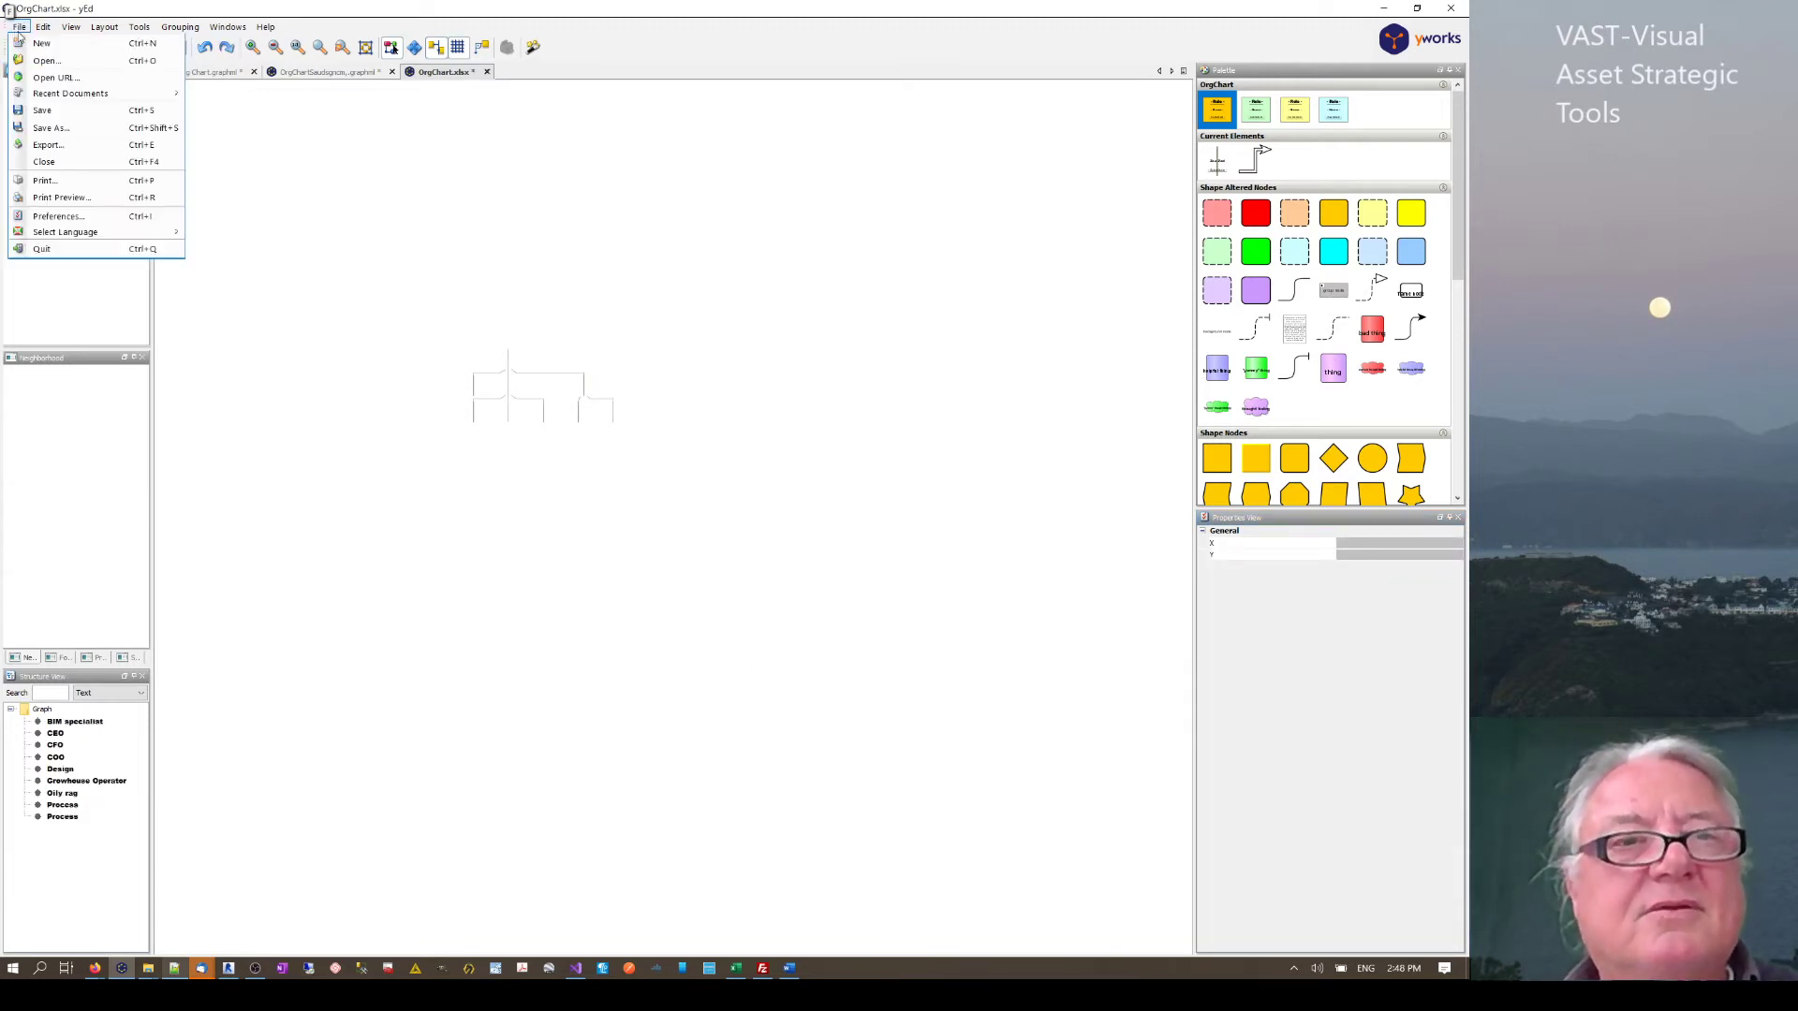
left_click(259, 202)
left_click(17, 27)
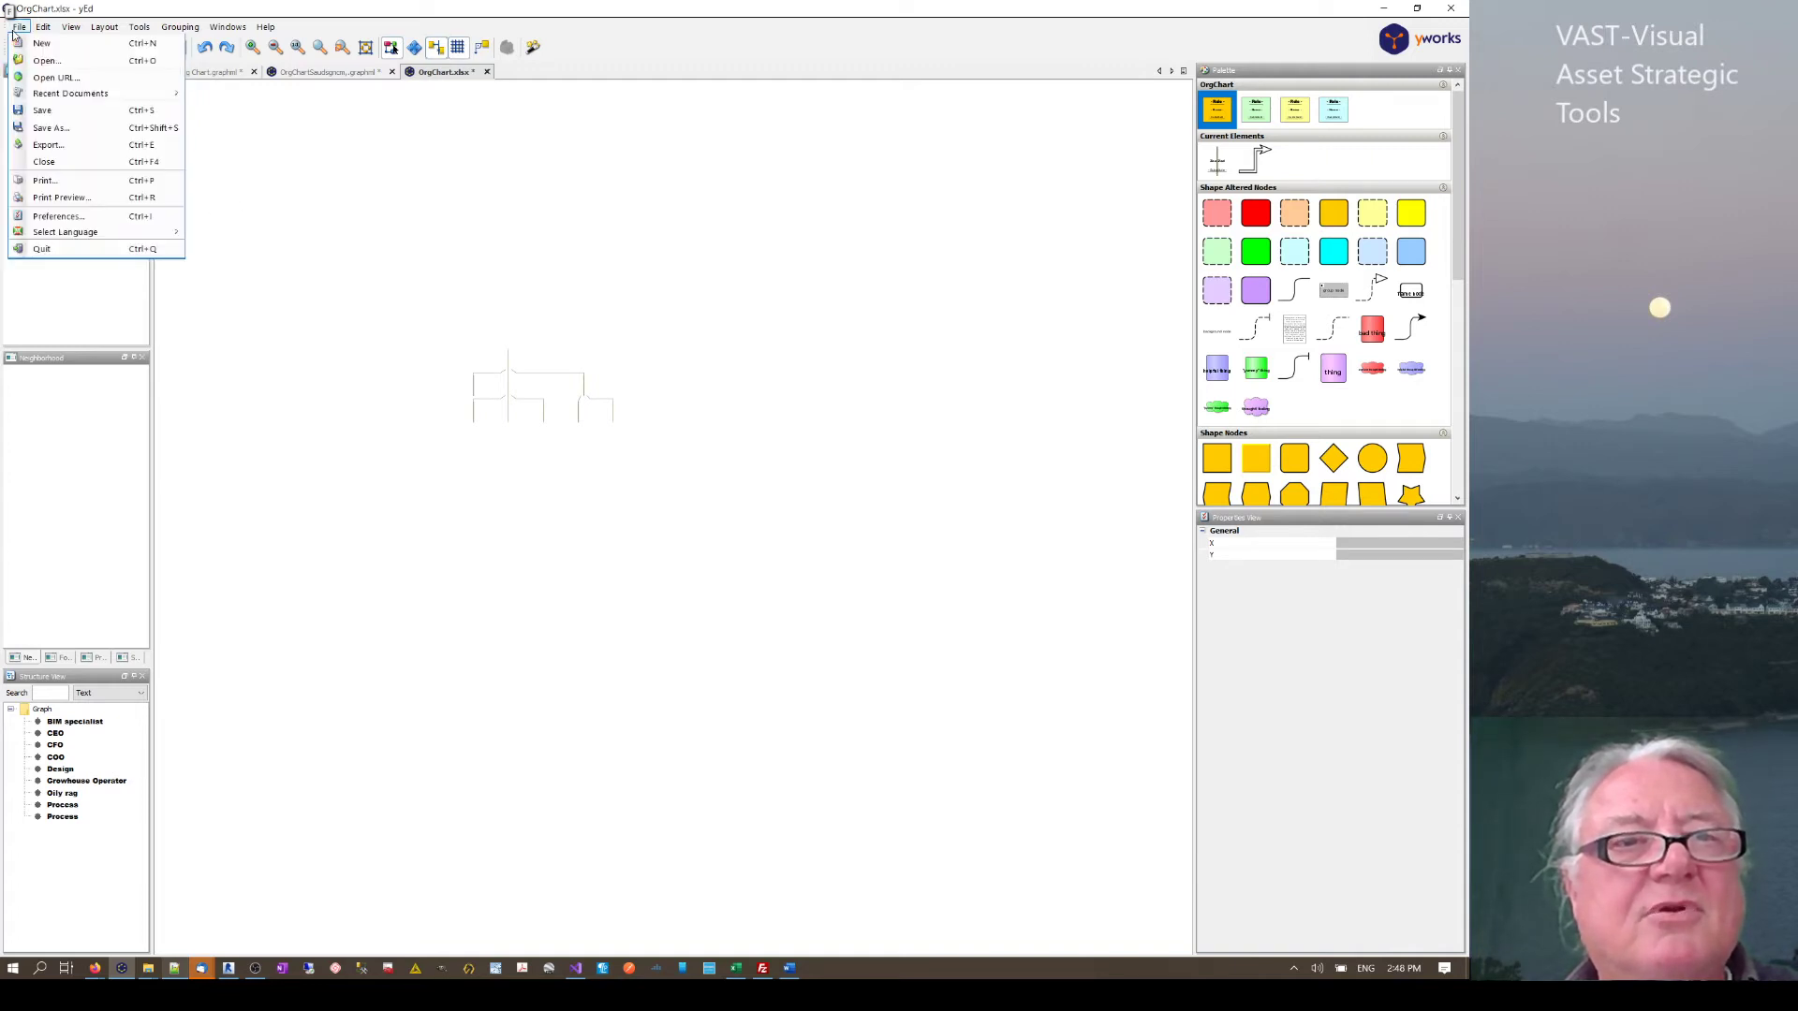
left_click(47, 43)
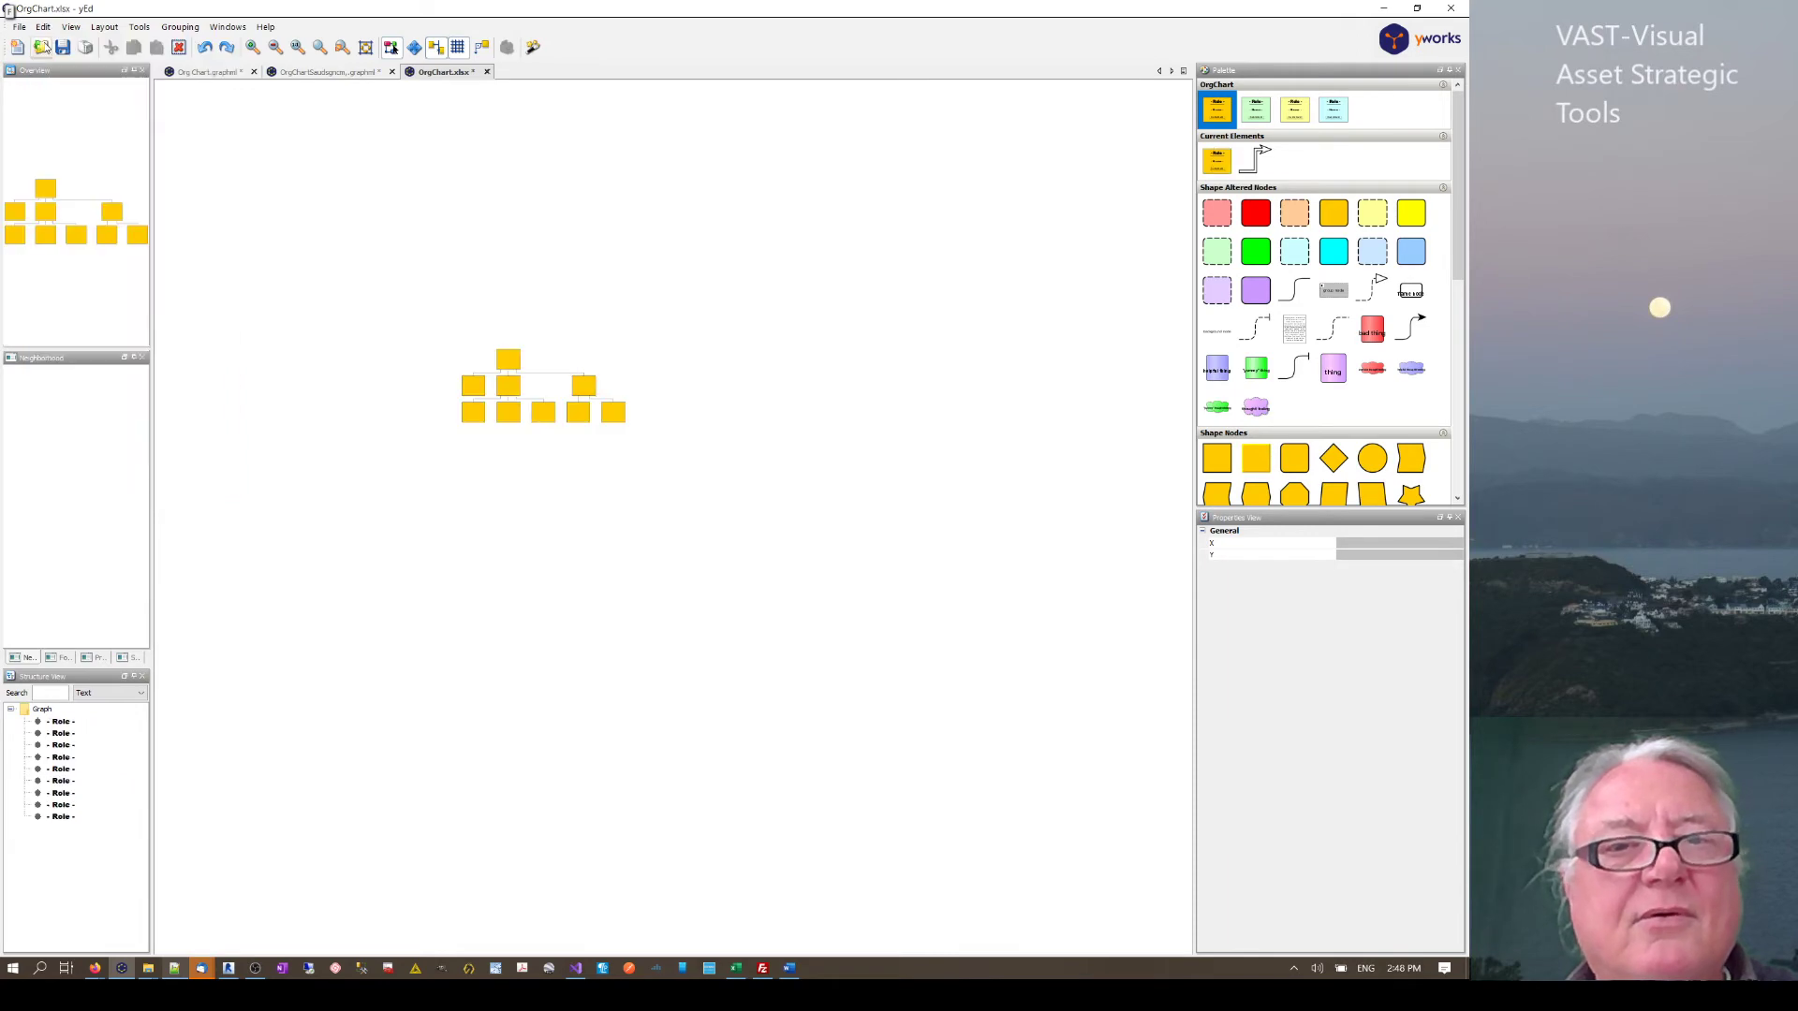
- Map Department to Label Text on label 3 in the Properties Mapper and apply the OrgChart configuration to all org chart nodes
scroll(440, 337, "up", 10)
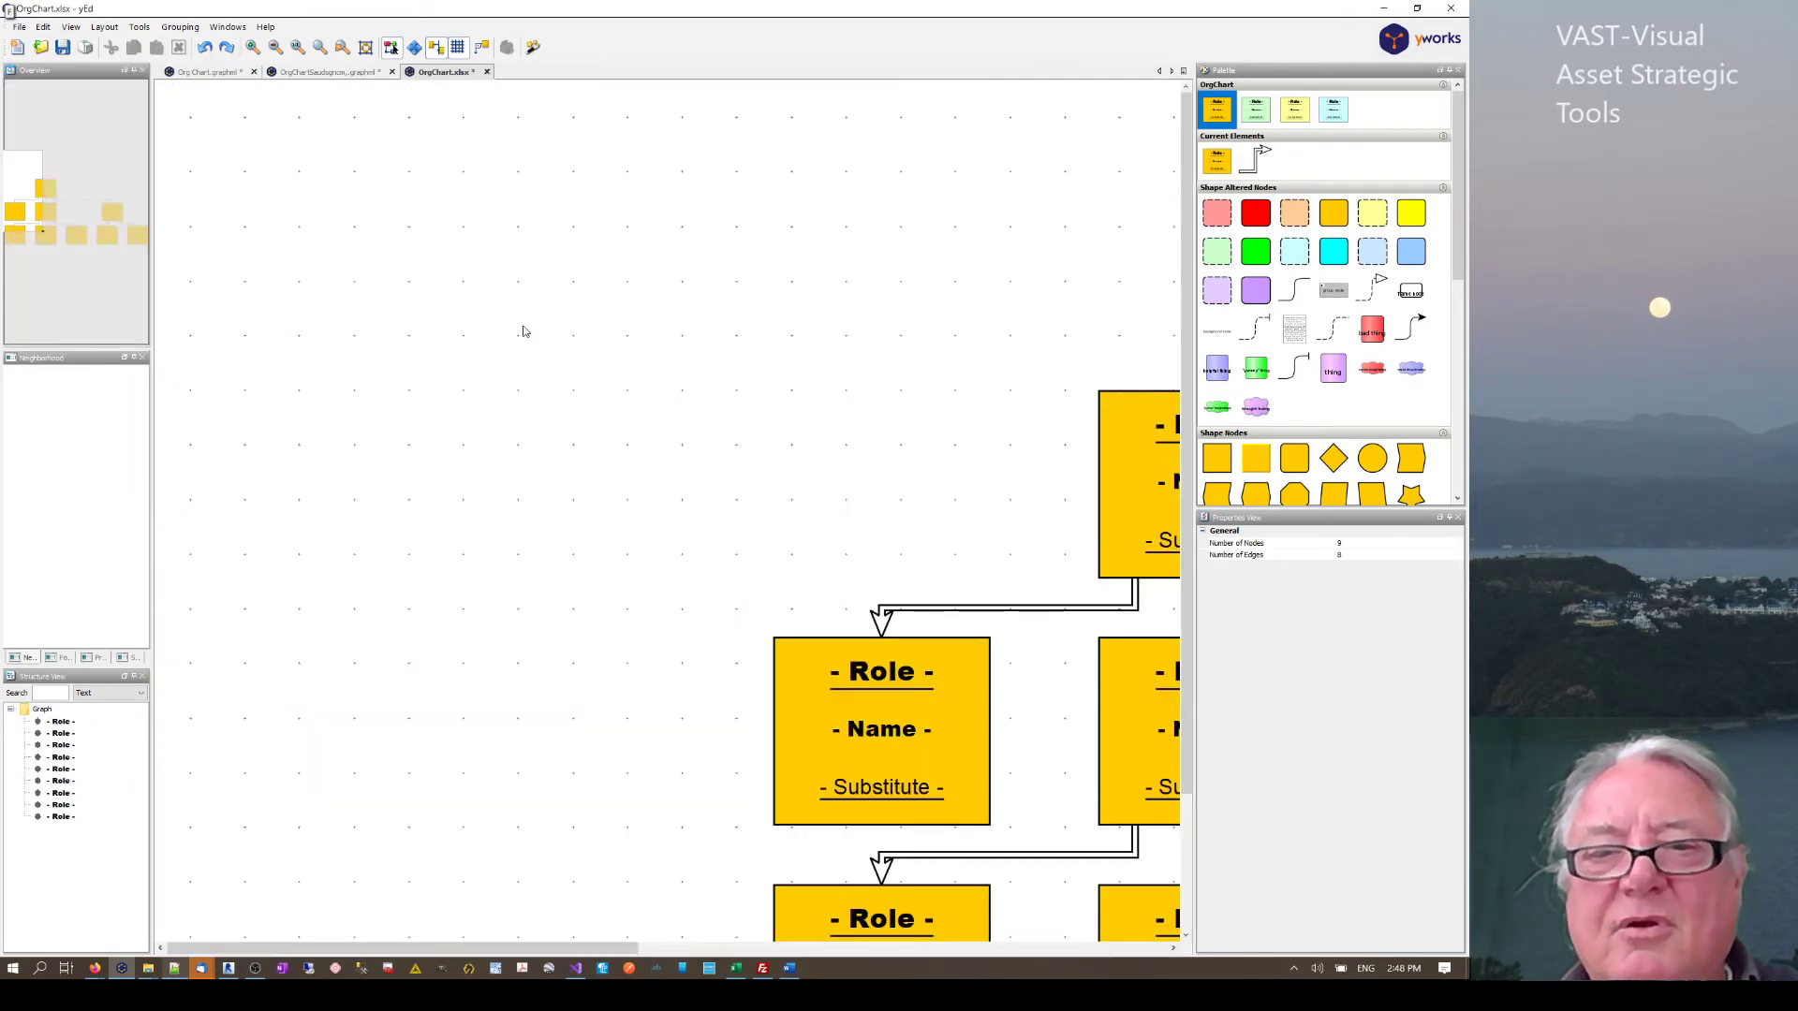
scroll(457, 302, "down", 5)
left_click_drag(301, 228, 1011, 599)
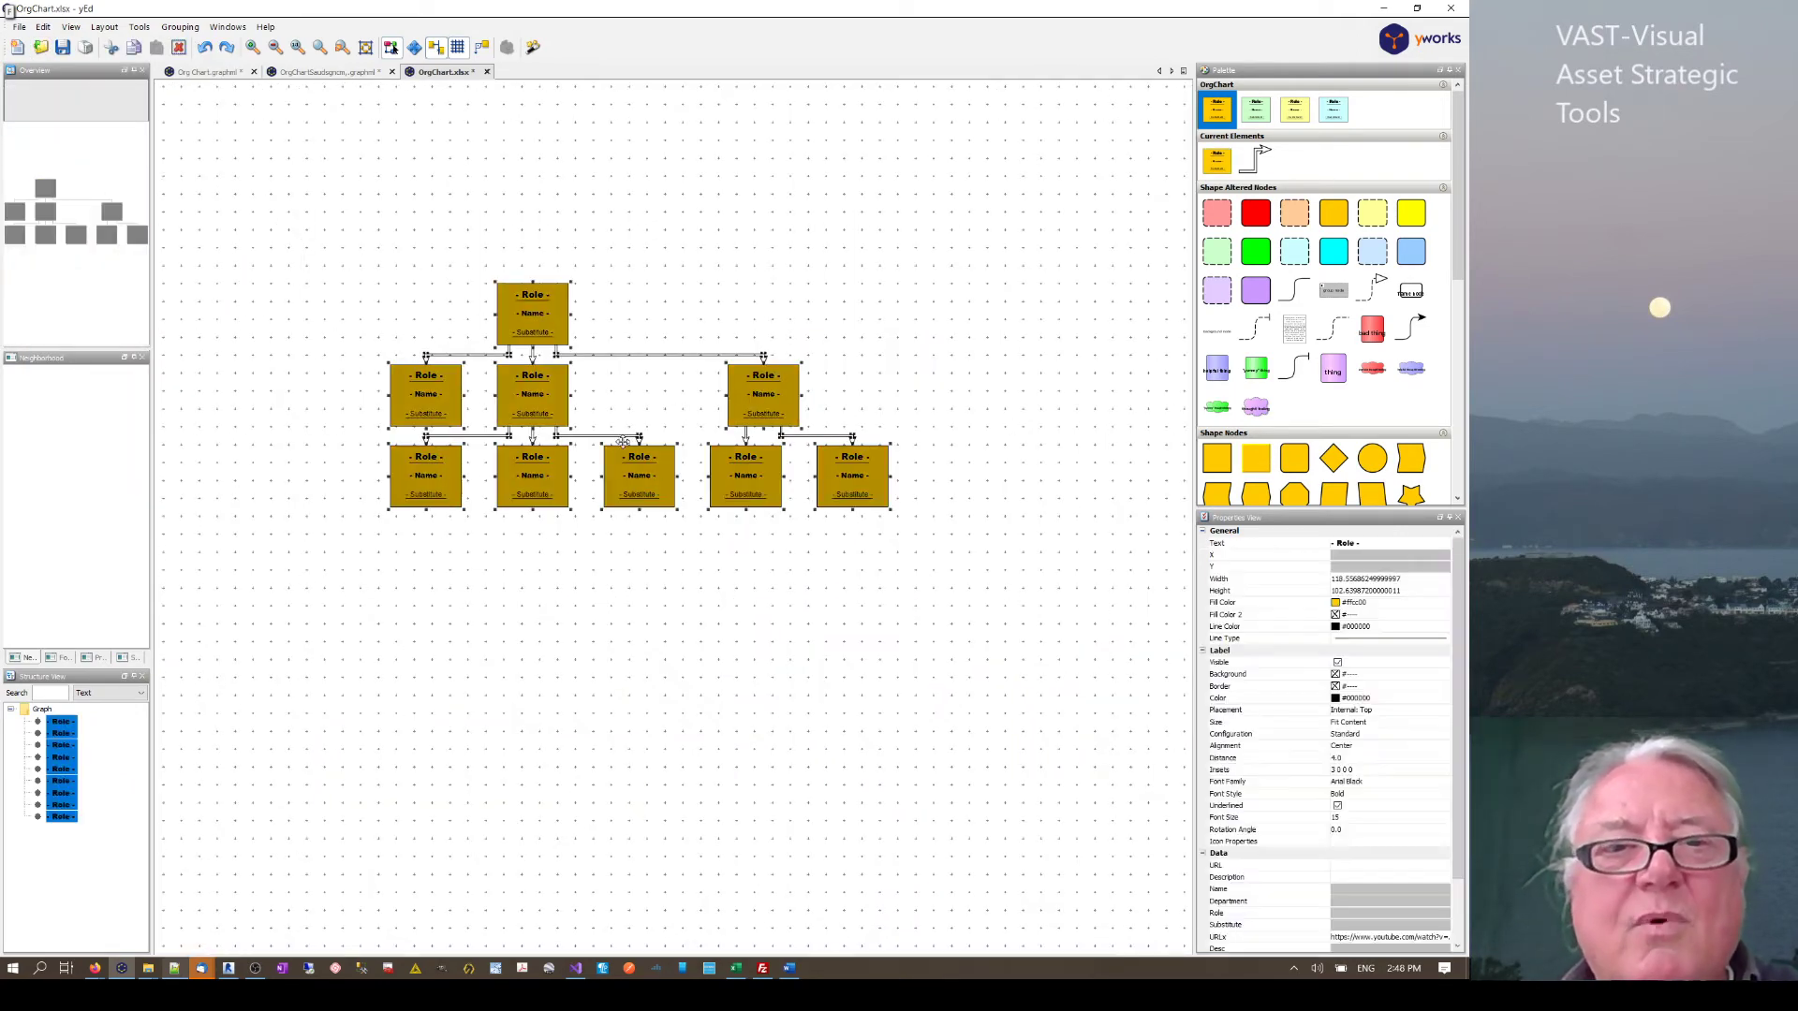
left_click(43, 26)
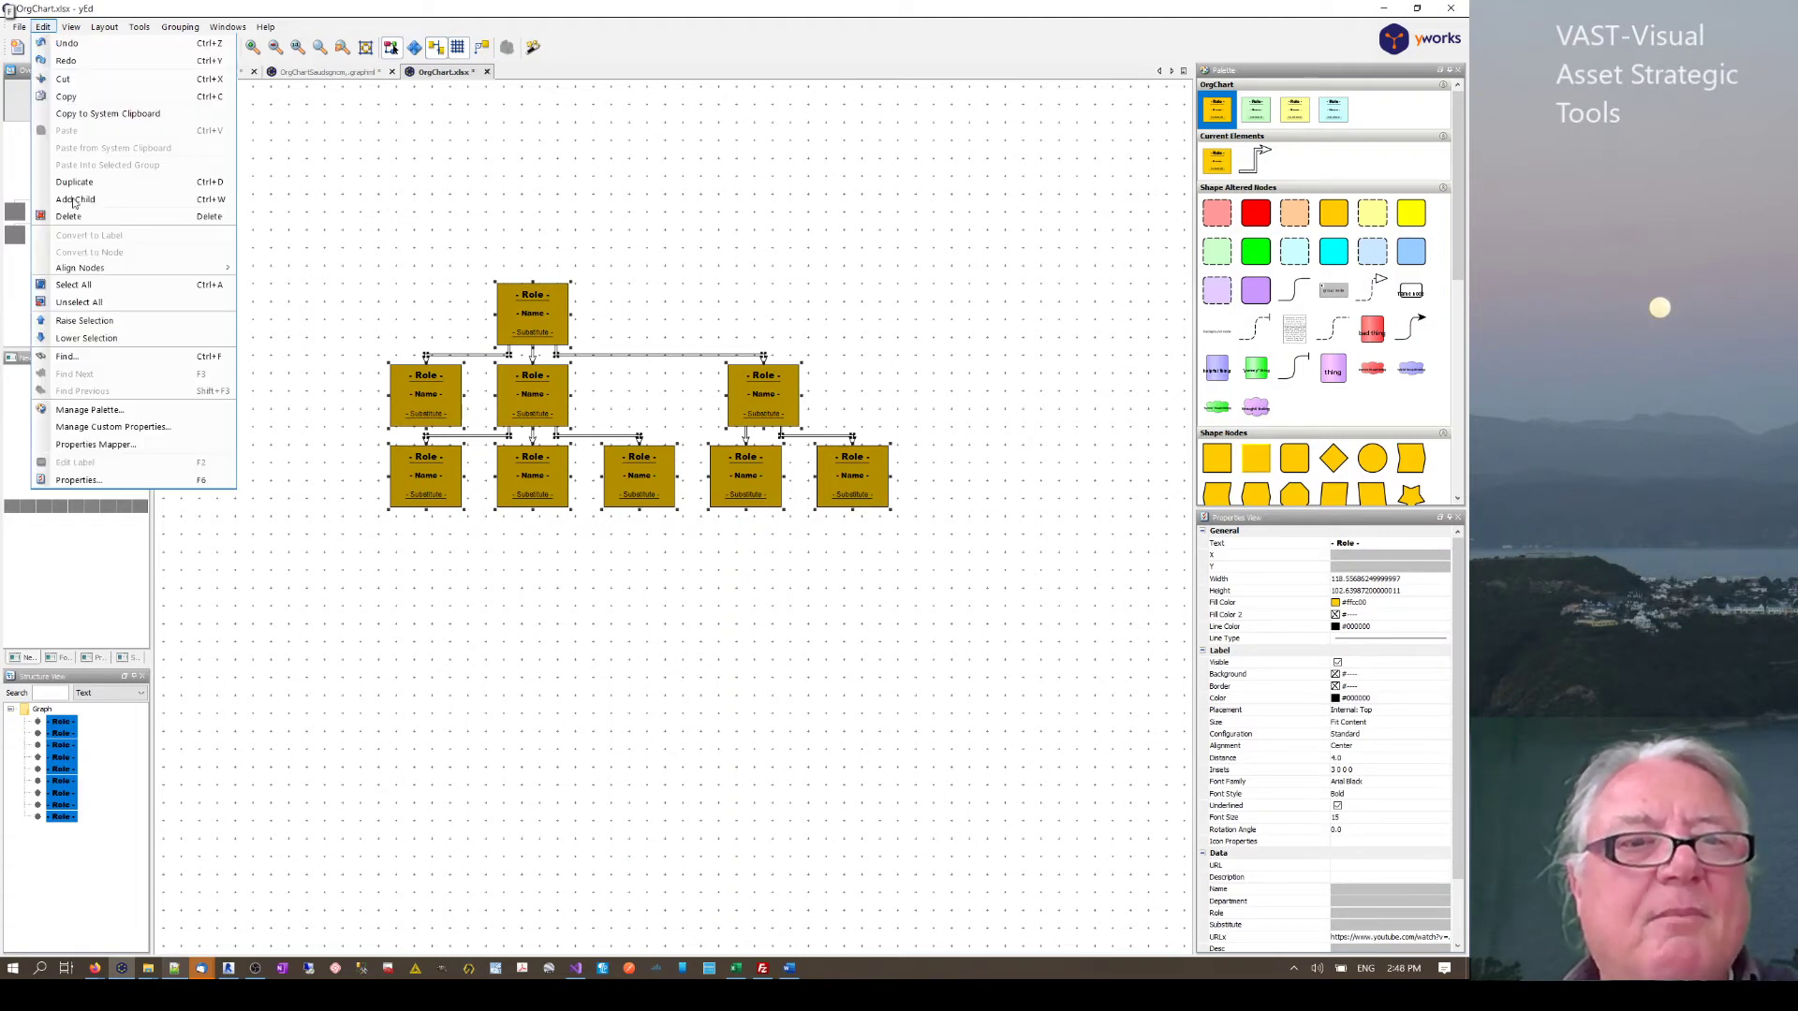
left_click(94, 444)
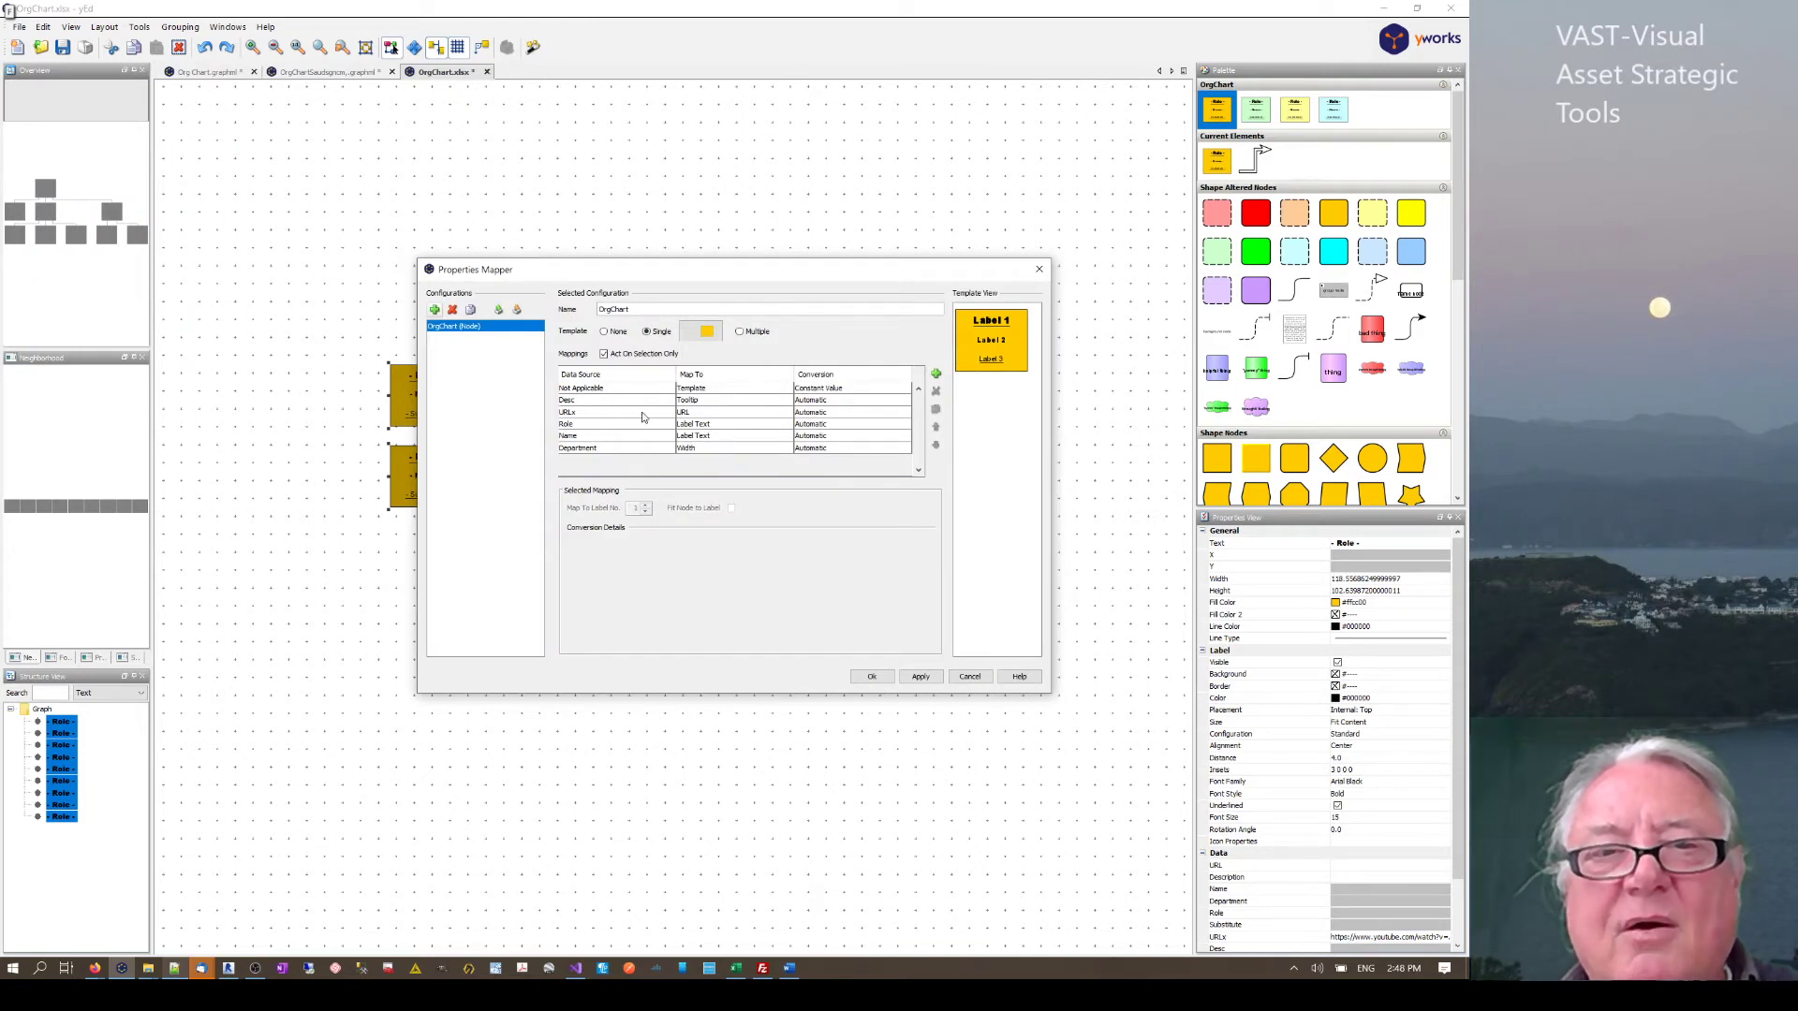
left_click(708, 451)
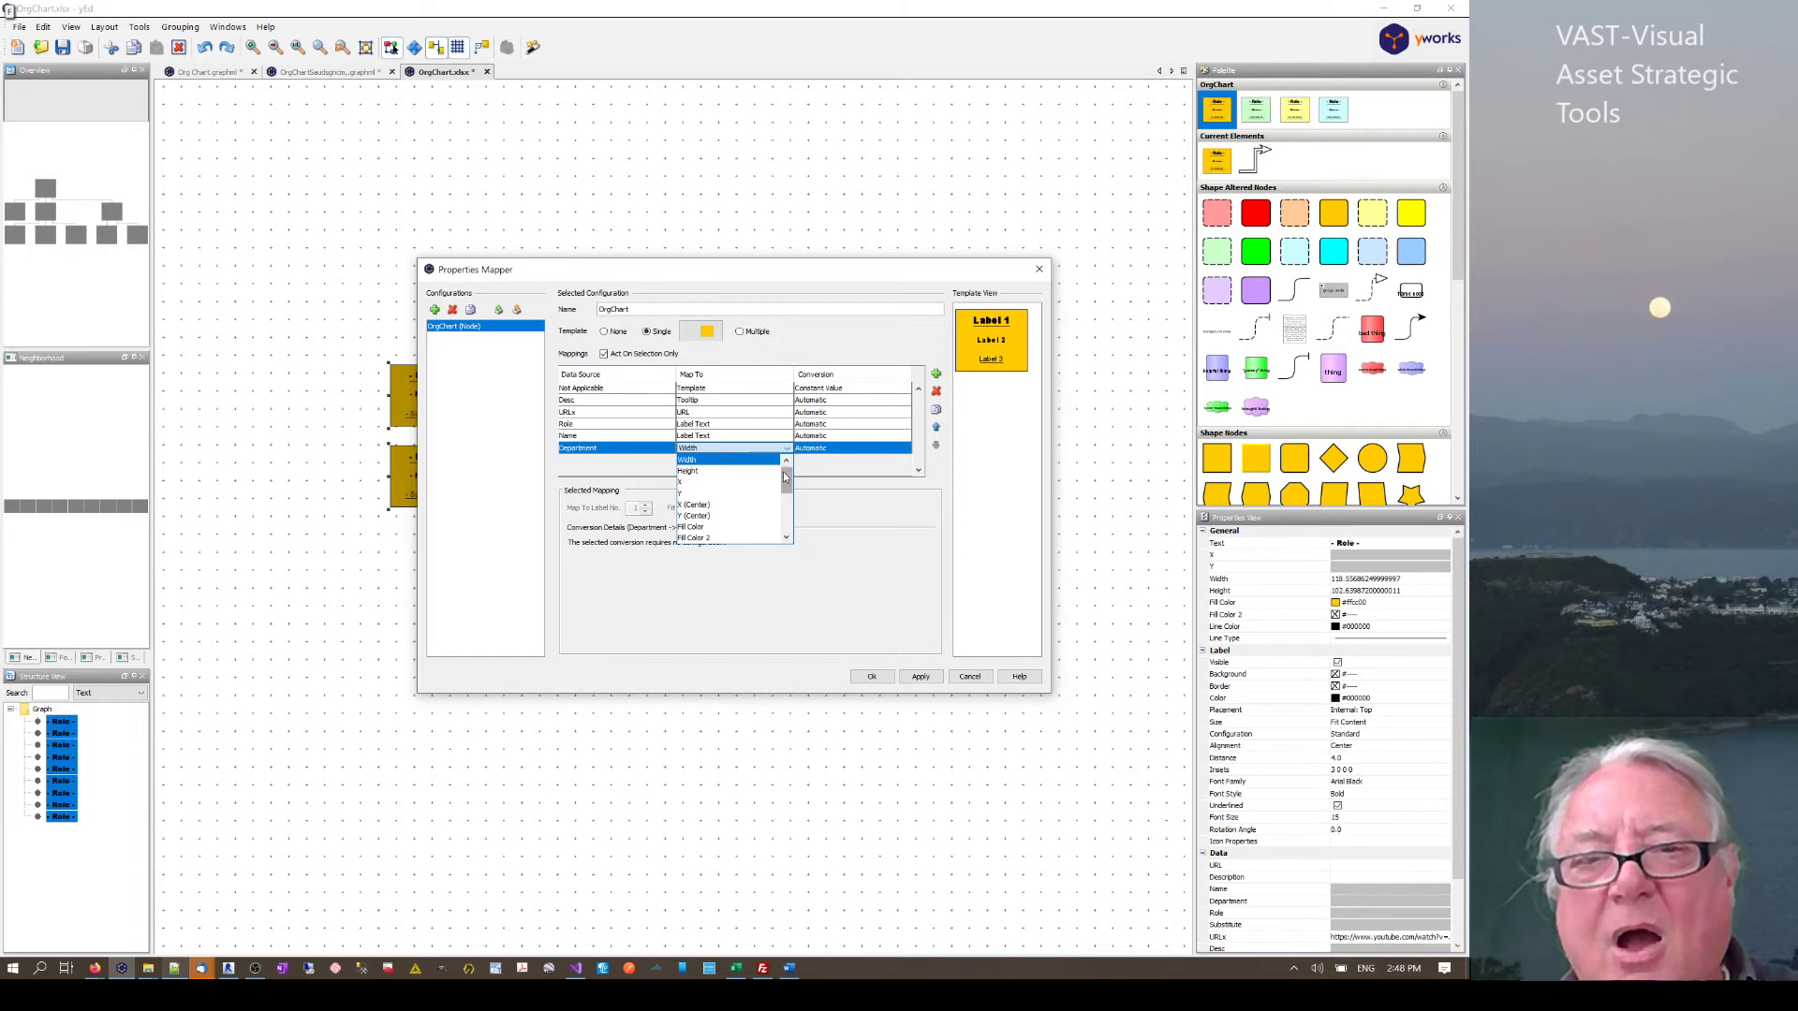
left_click_drag(784, 479, 786, 539)
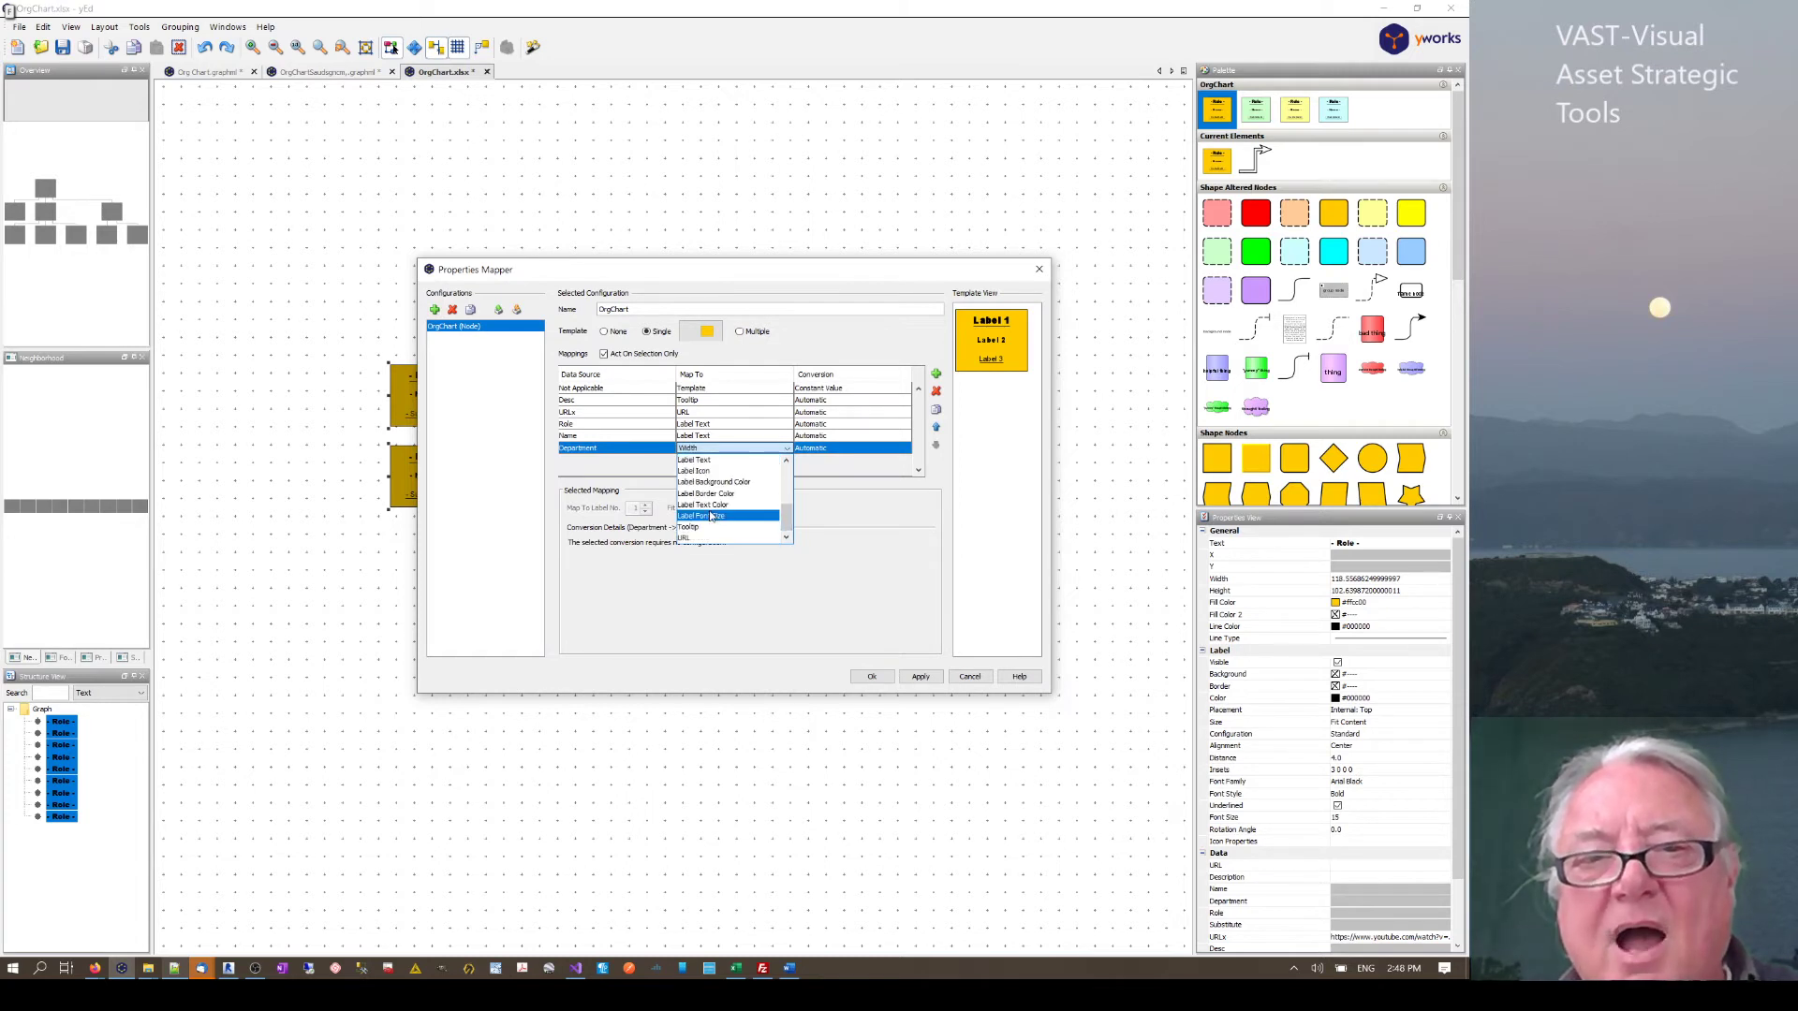
left_click(709, 461)
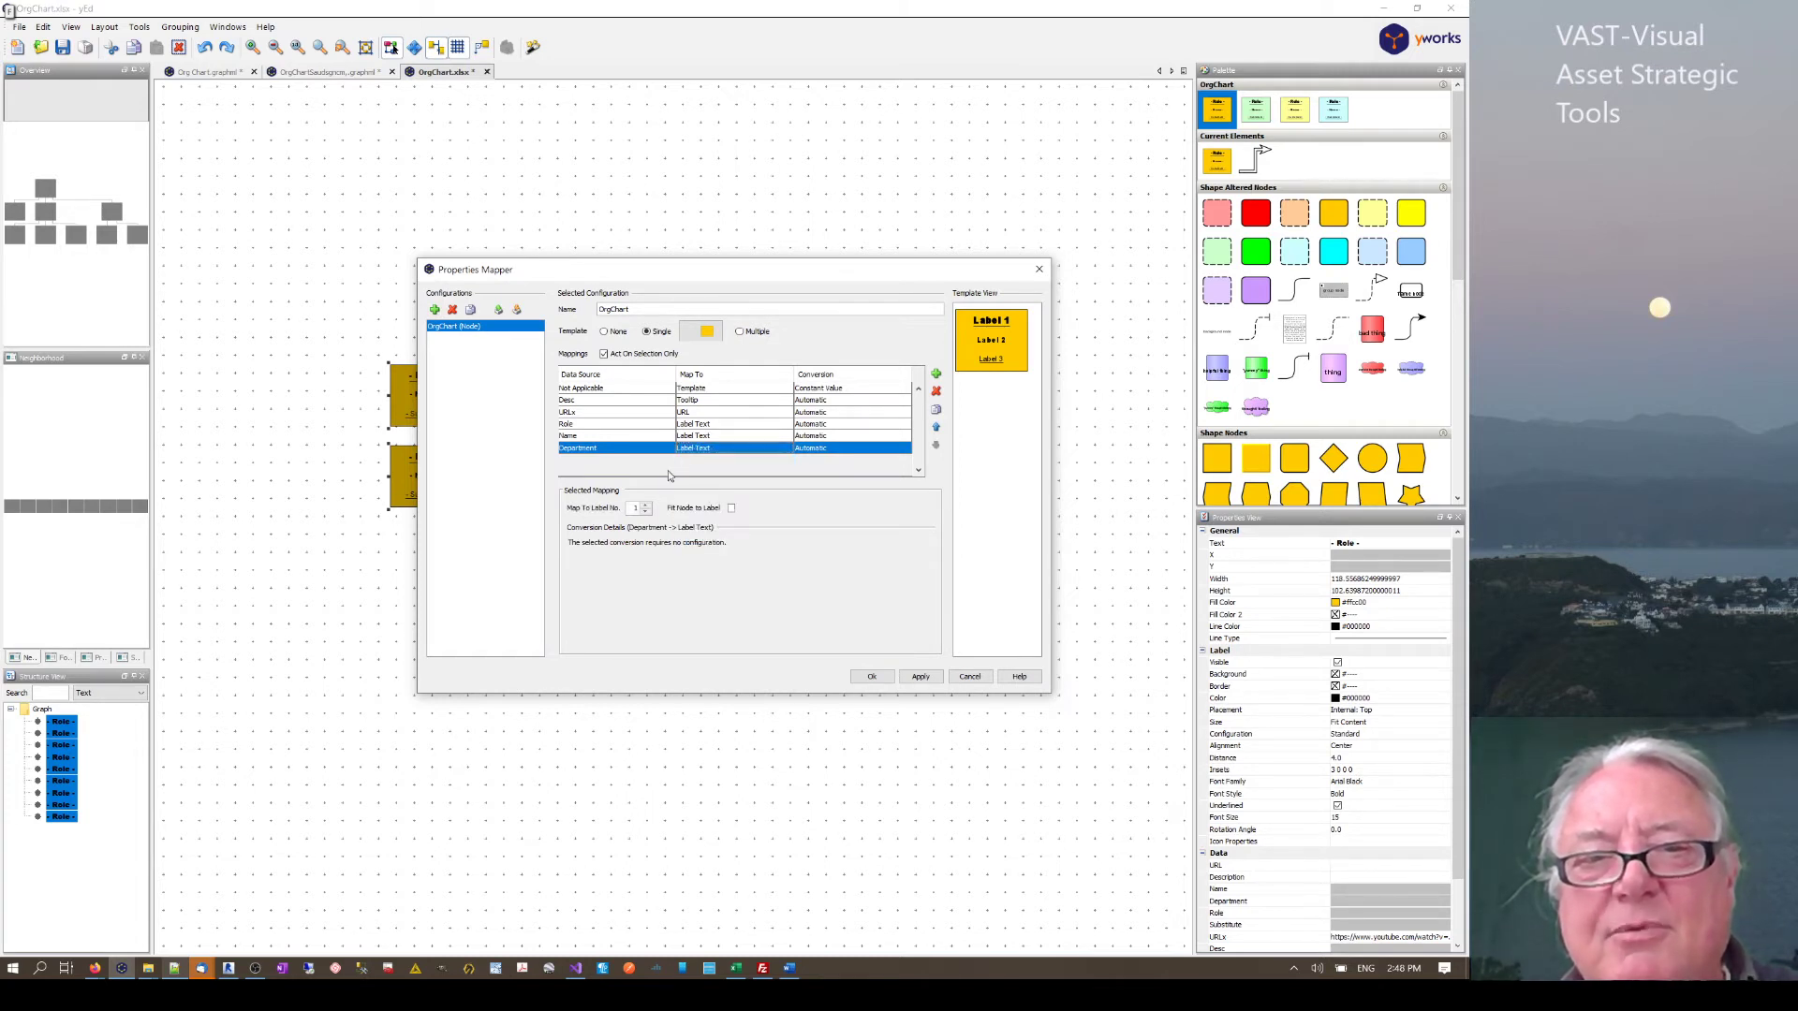
left_click(636, 507)
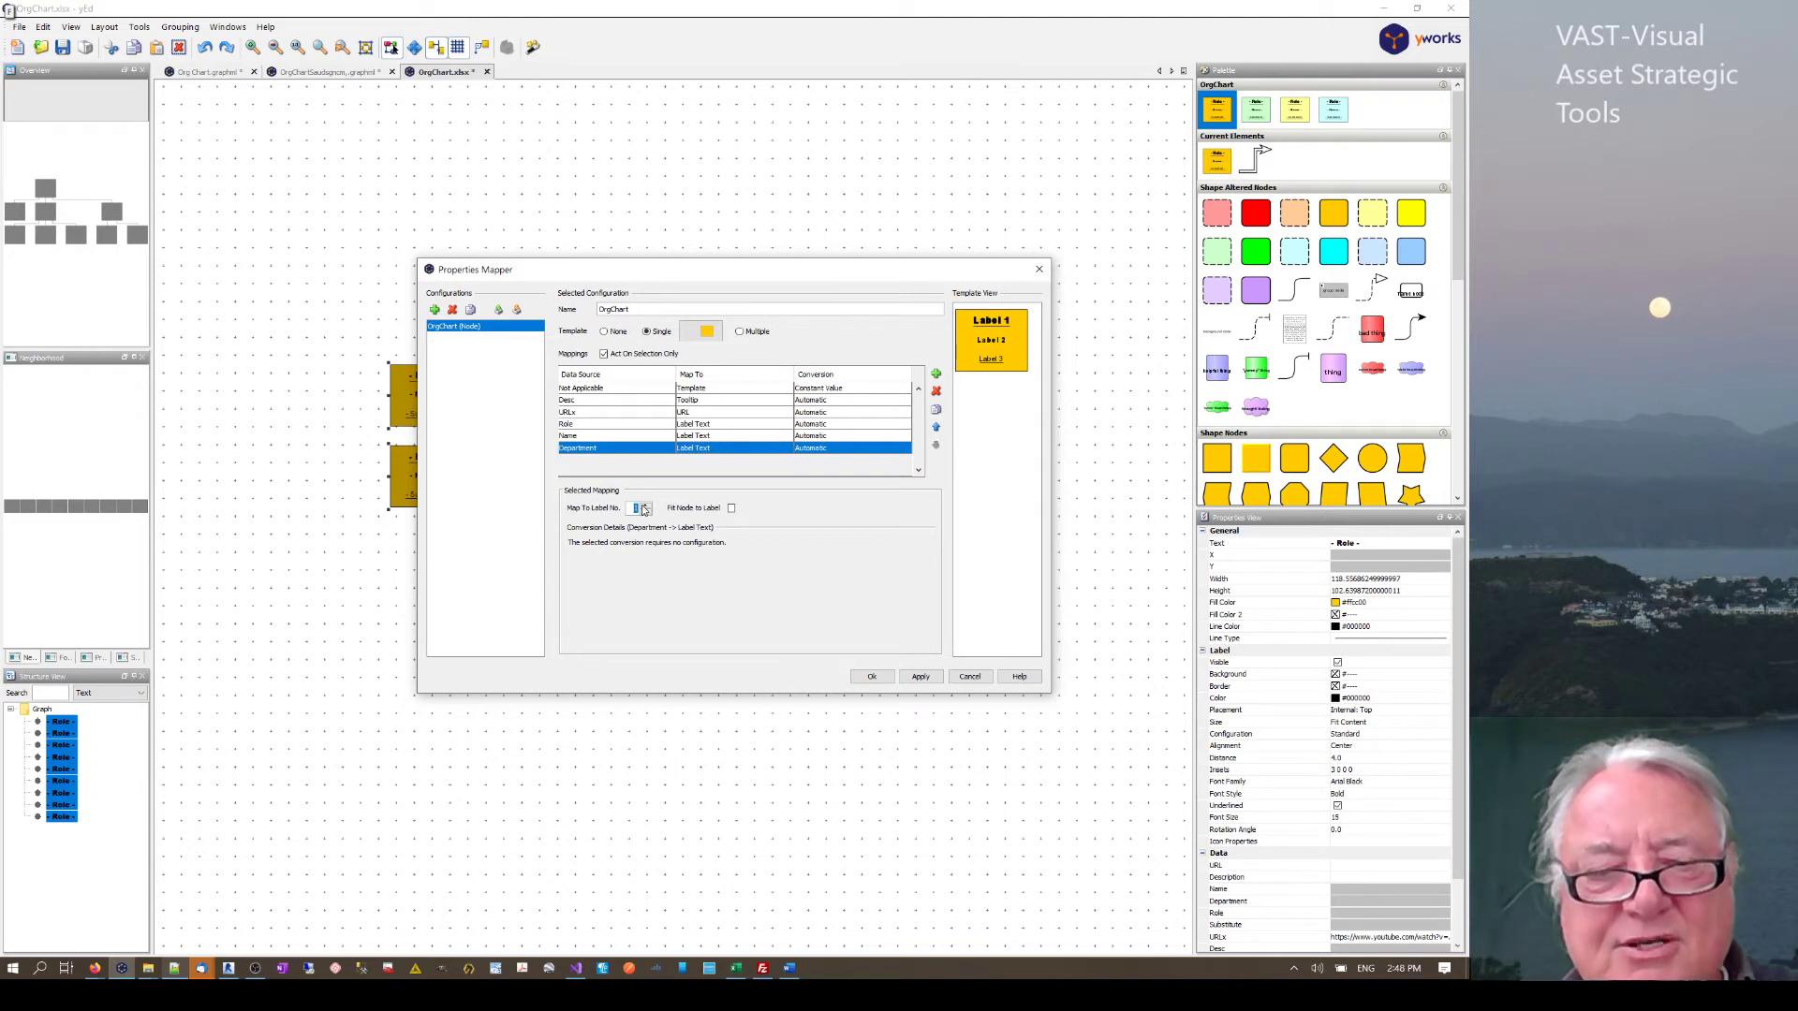
type("3")
left_click(920, 676)
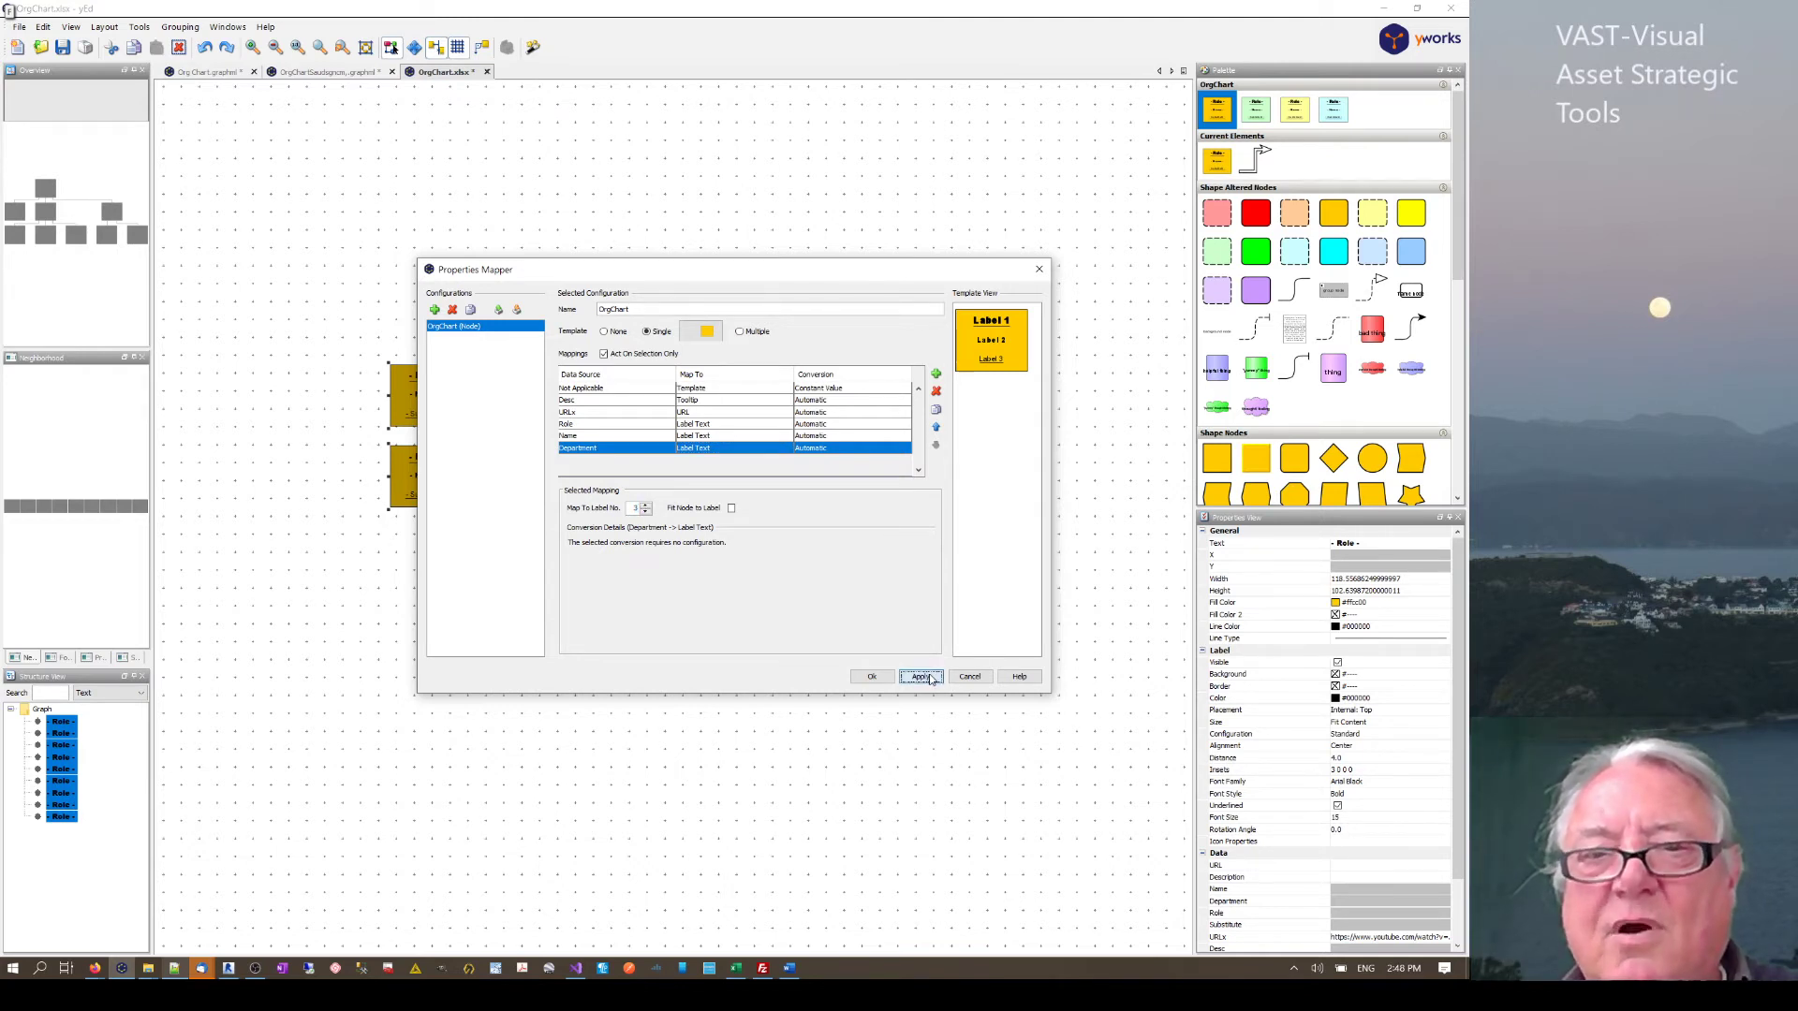
left_click(872, 676)
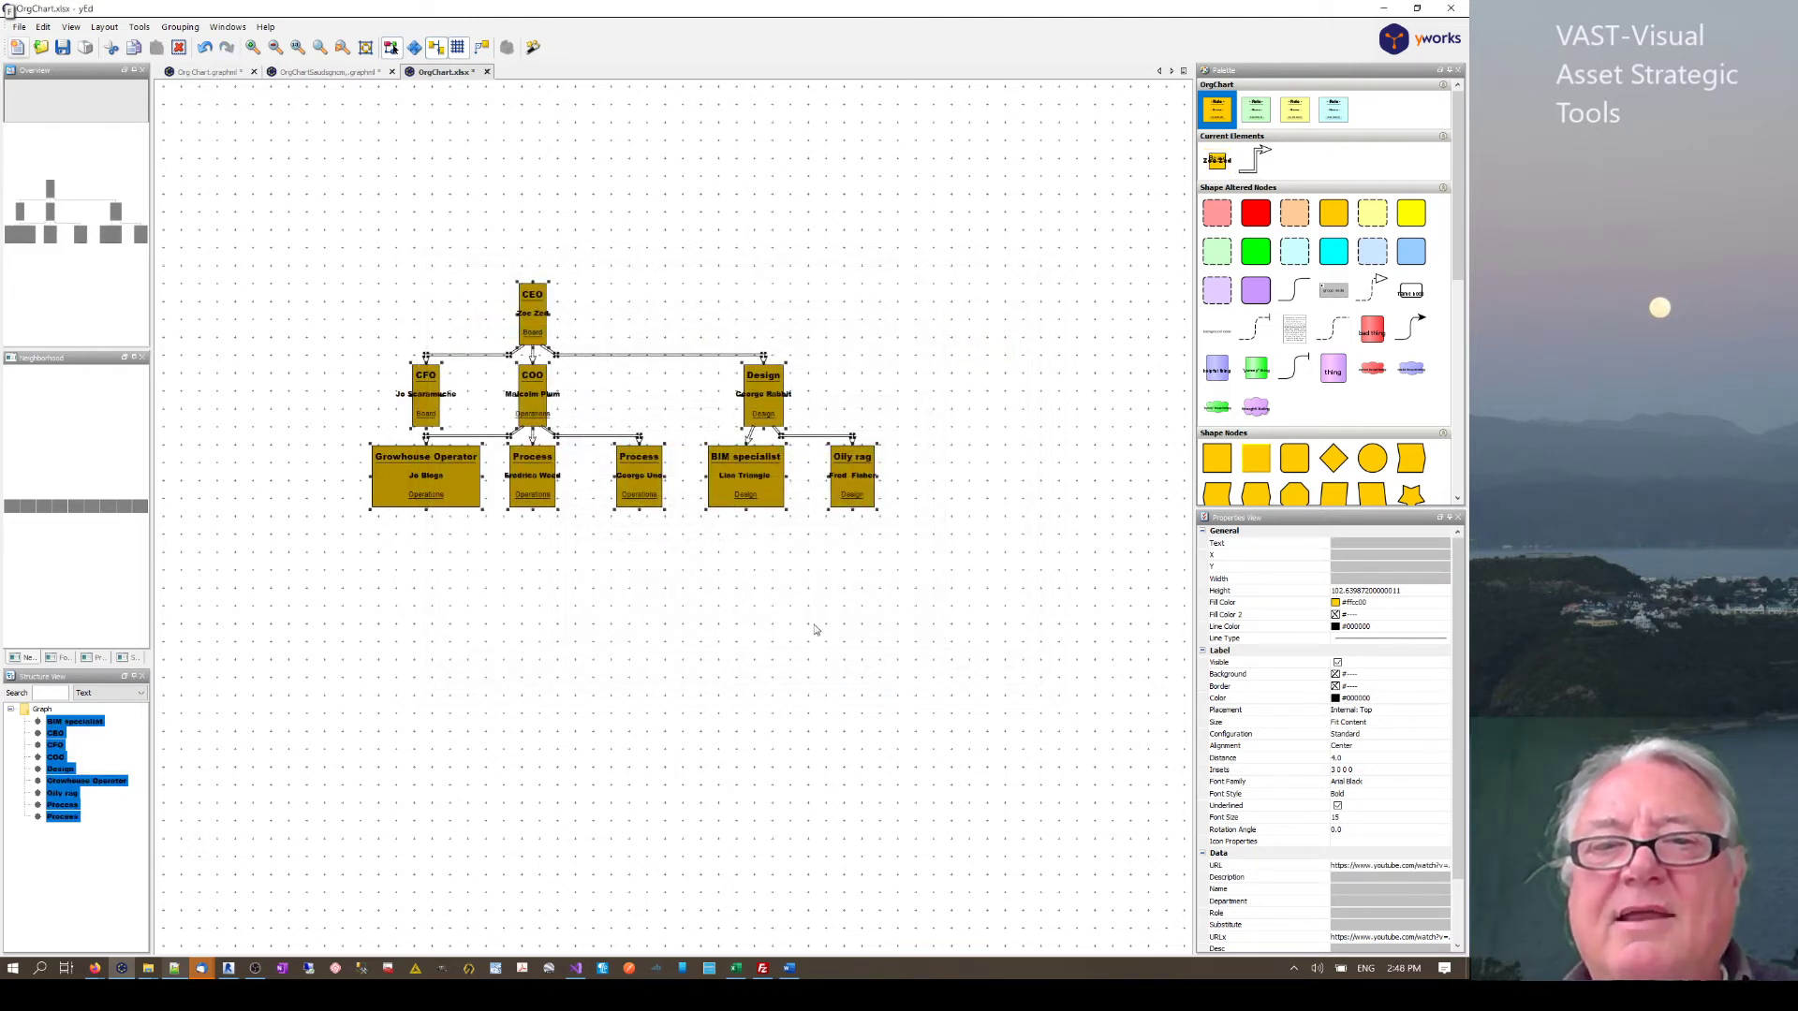
- Examine the URL and Description data properties of the Oily rag and BIM specialist nodes individually
left_click(822, 599)
left_click(849, 499)
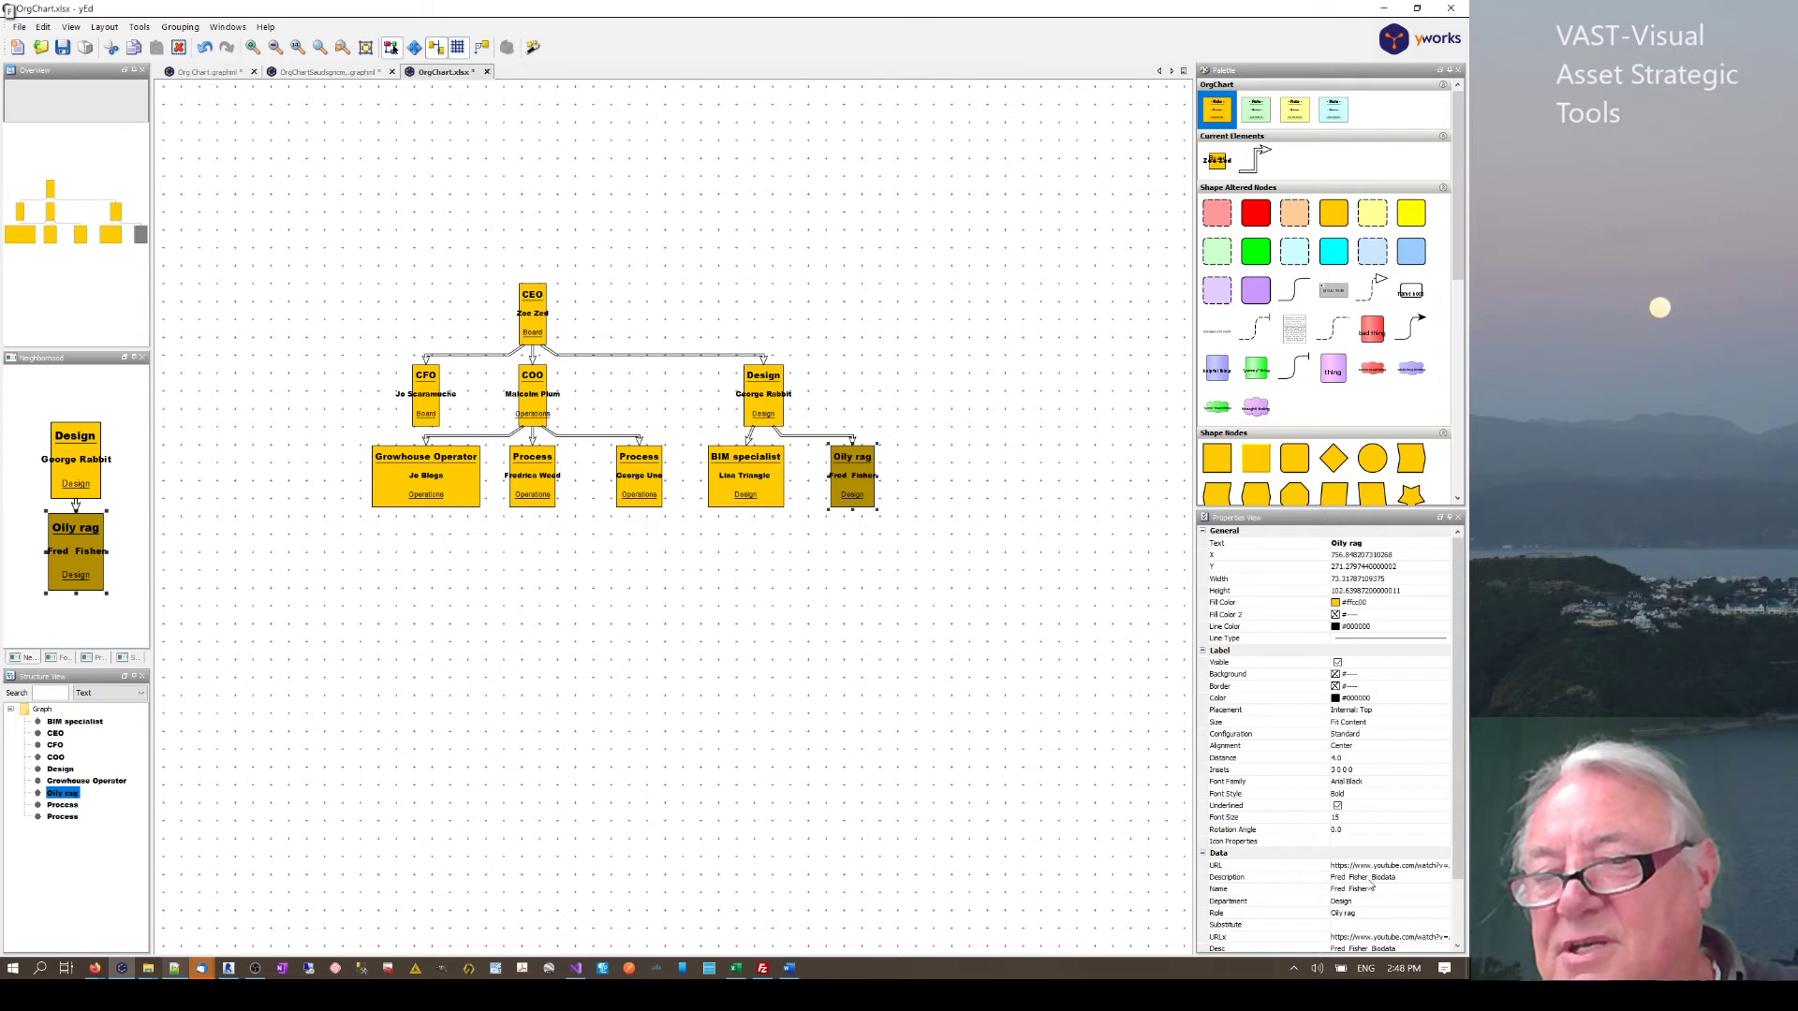
left_click(566, 674)
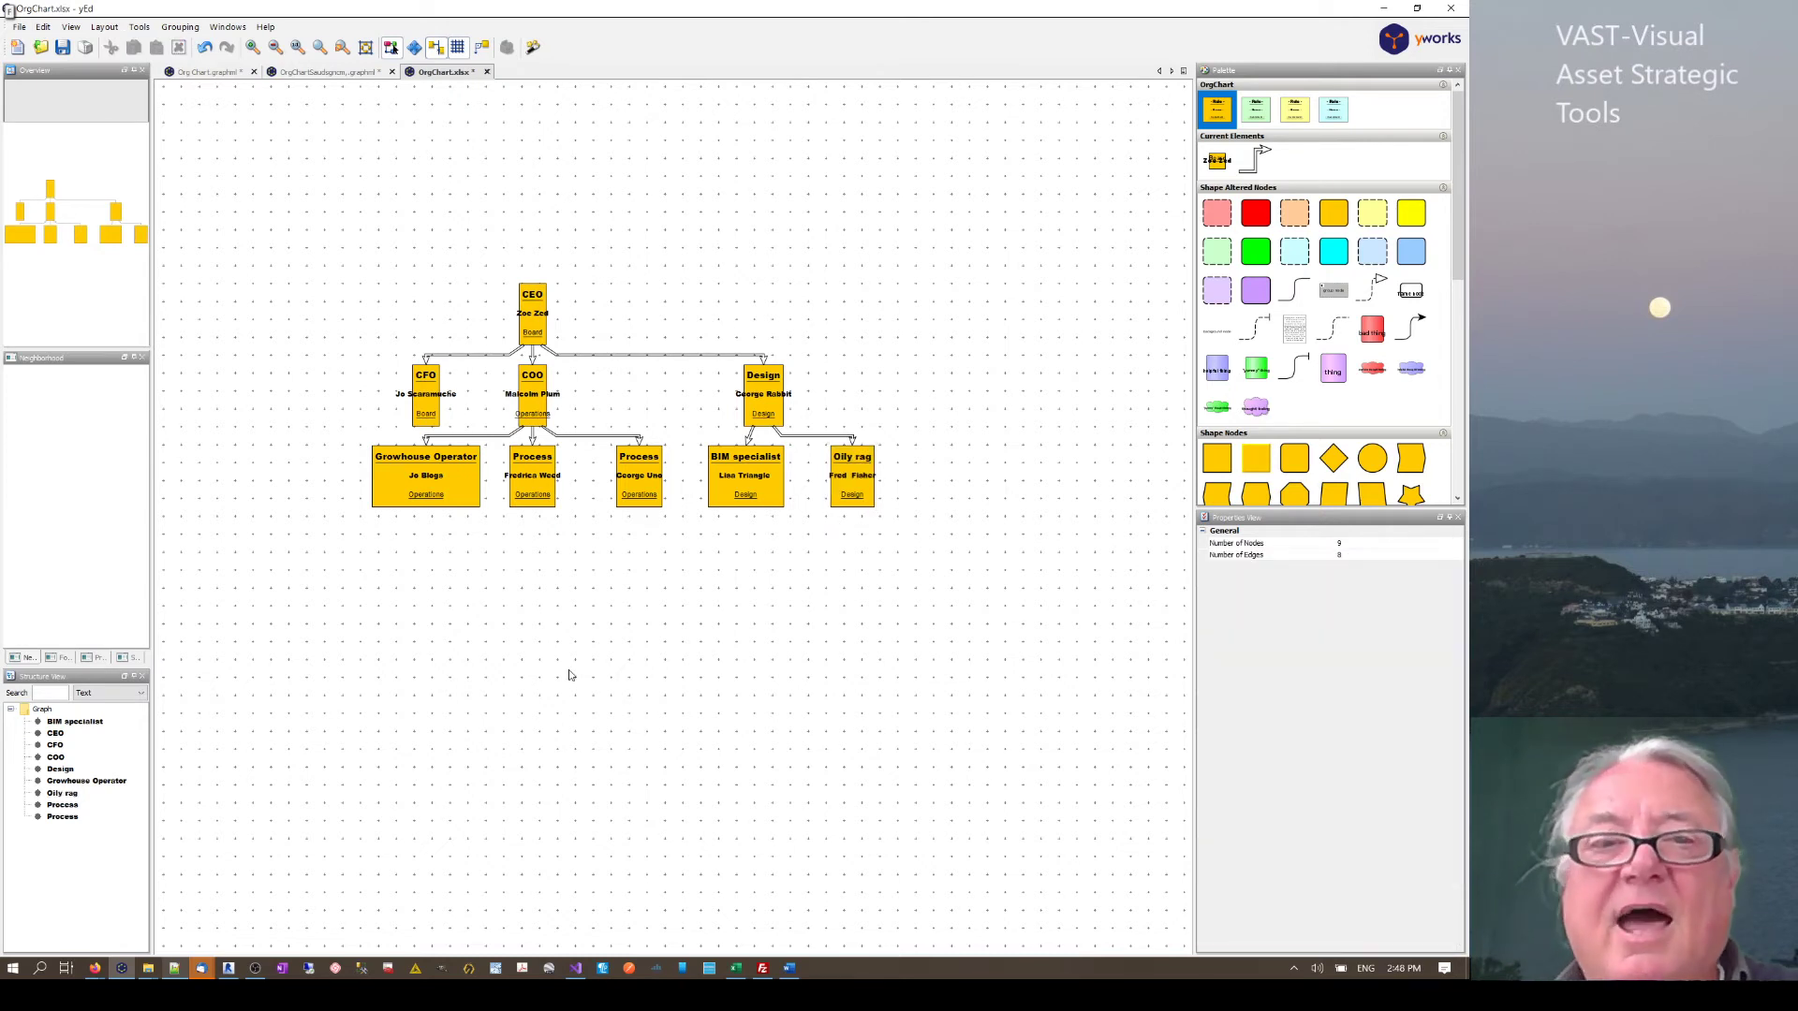
left_click_drag(318, 237, 959, 456)
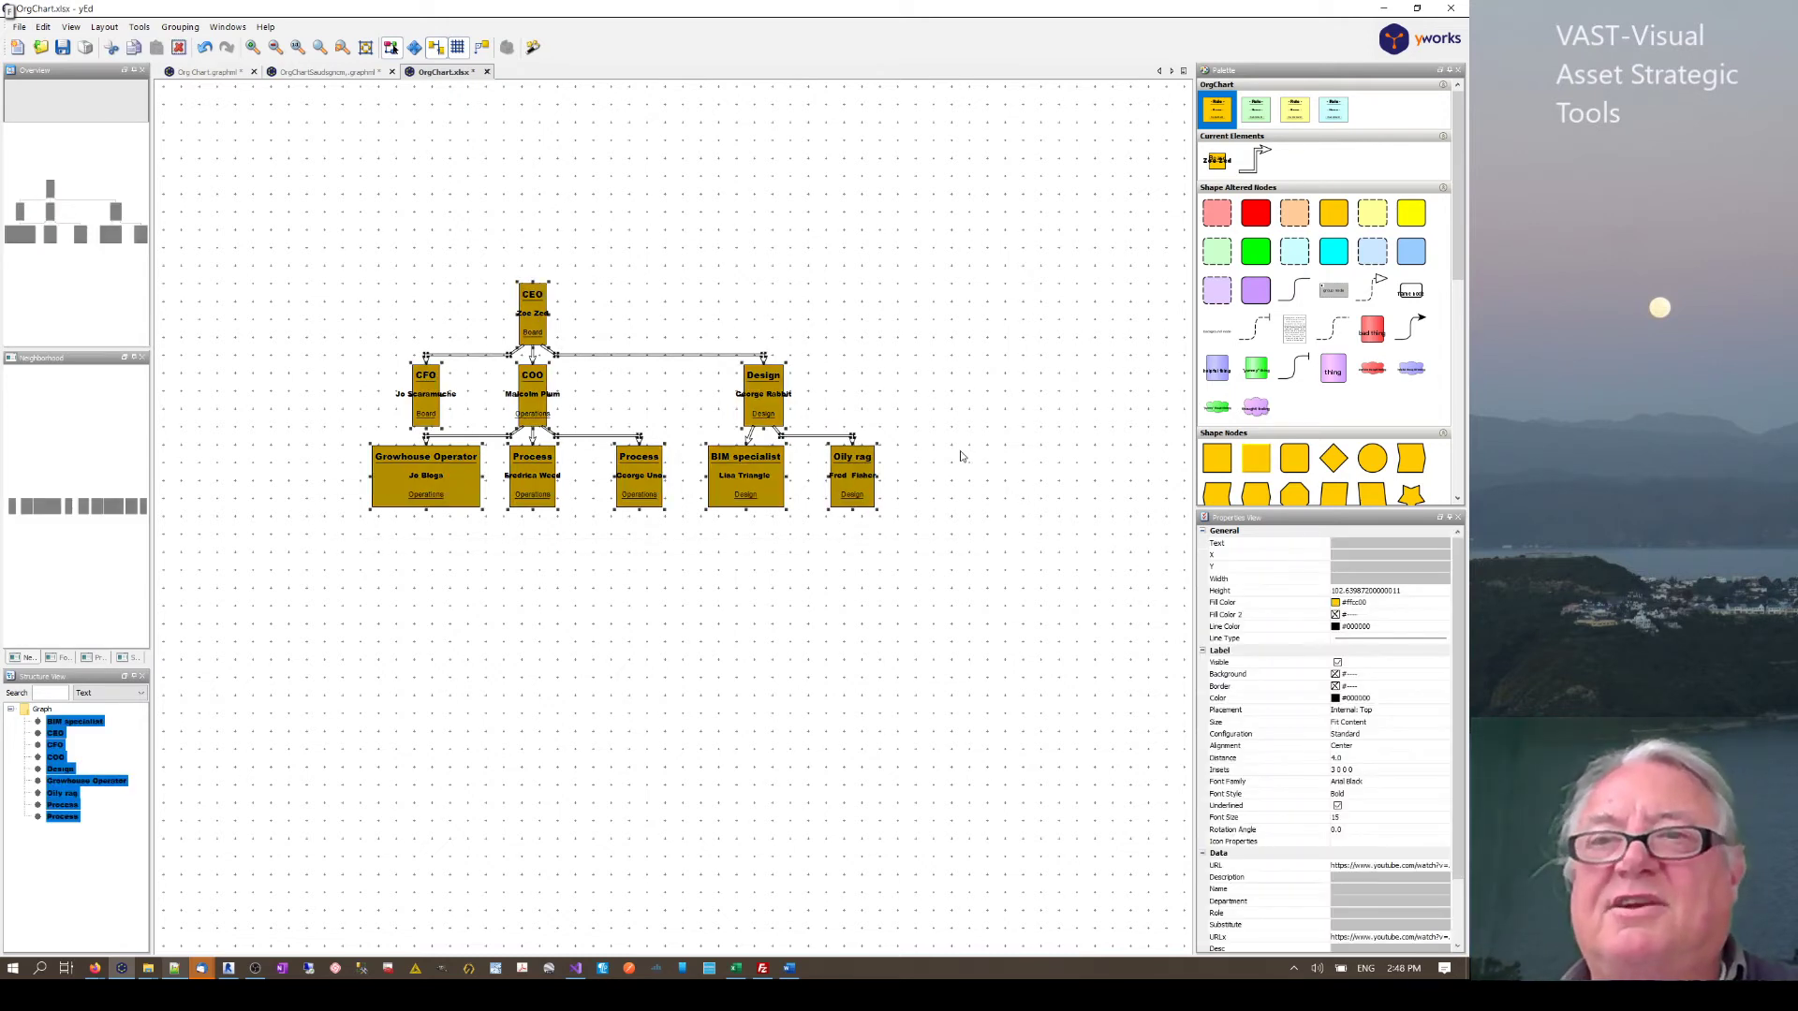
left_click(1077, 361)
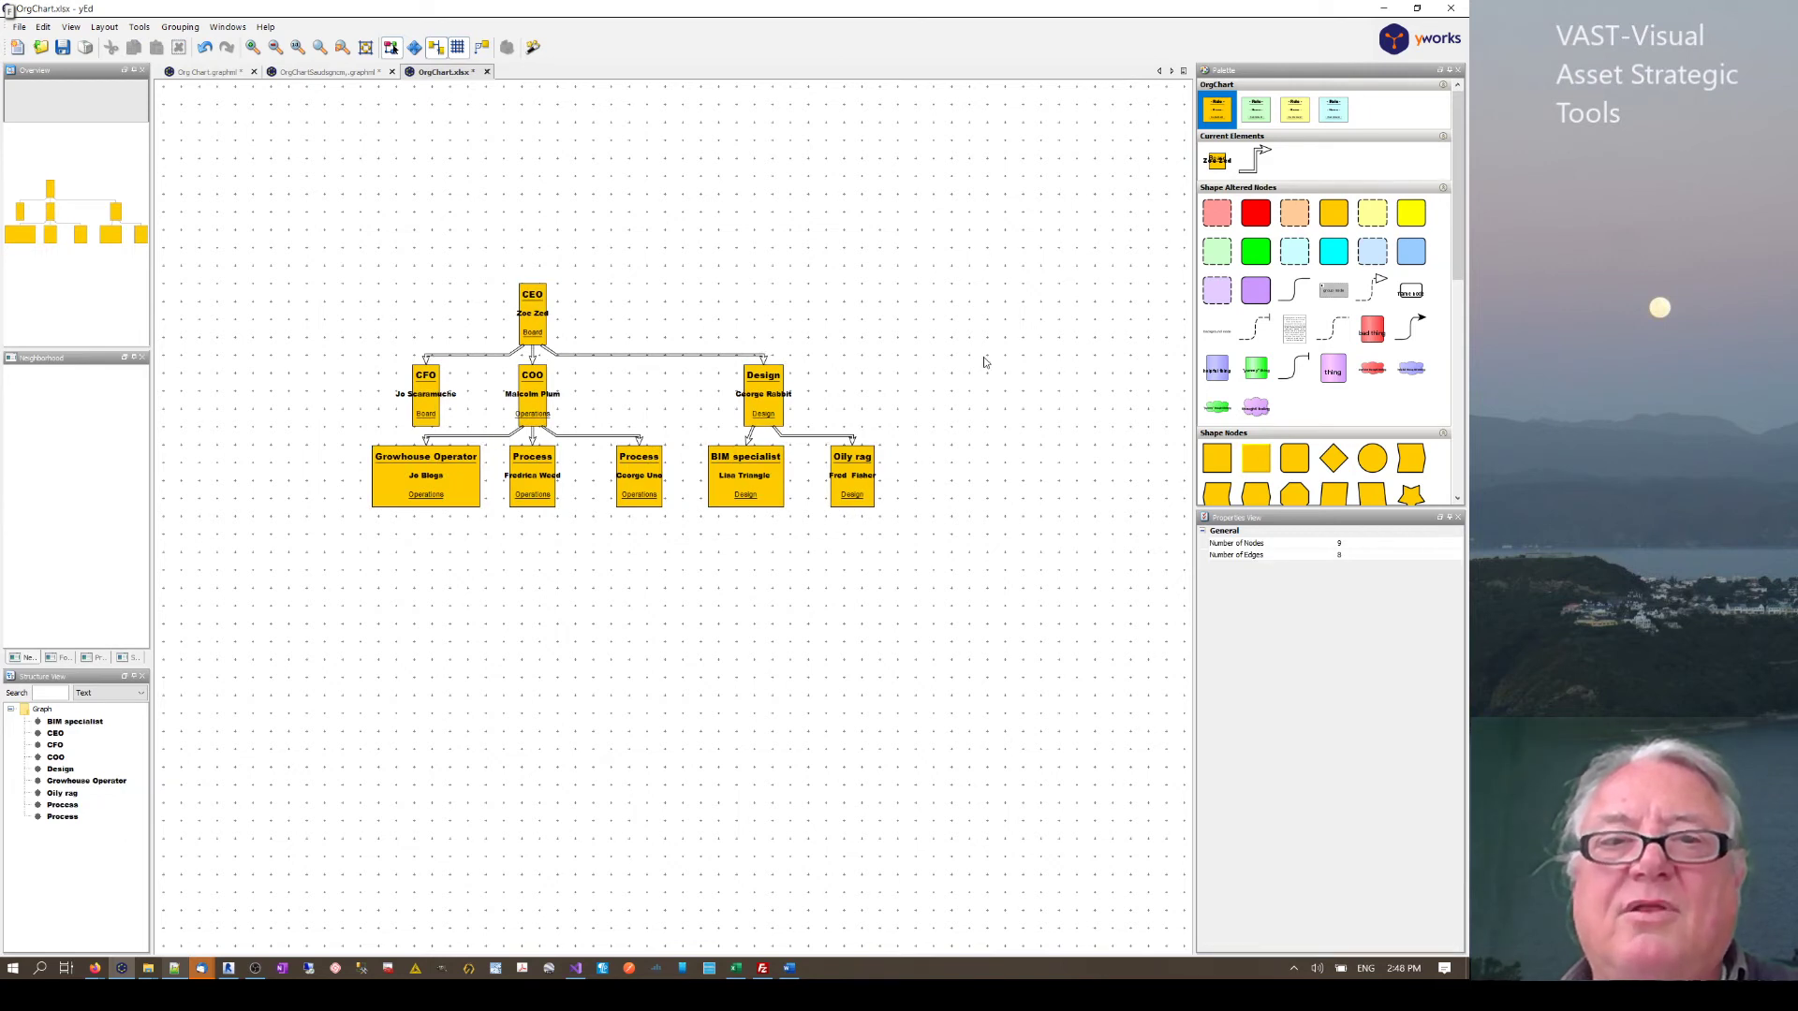
left_click(76, 723)
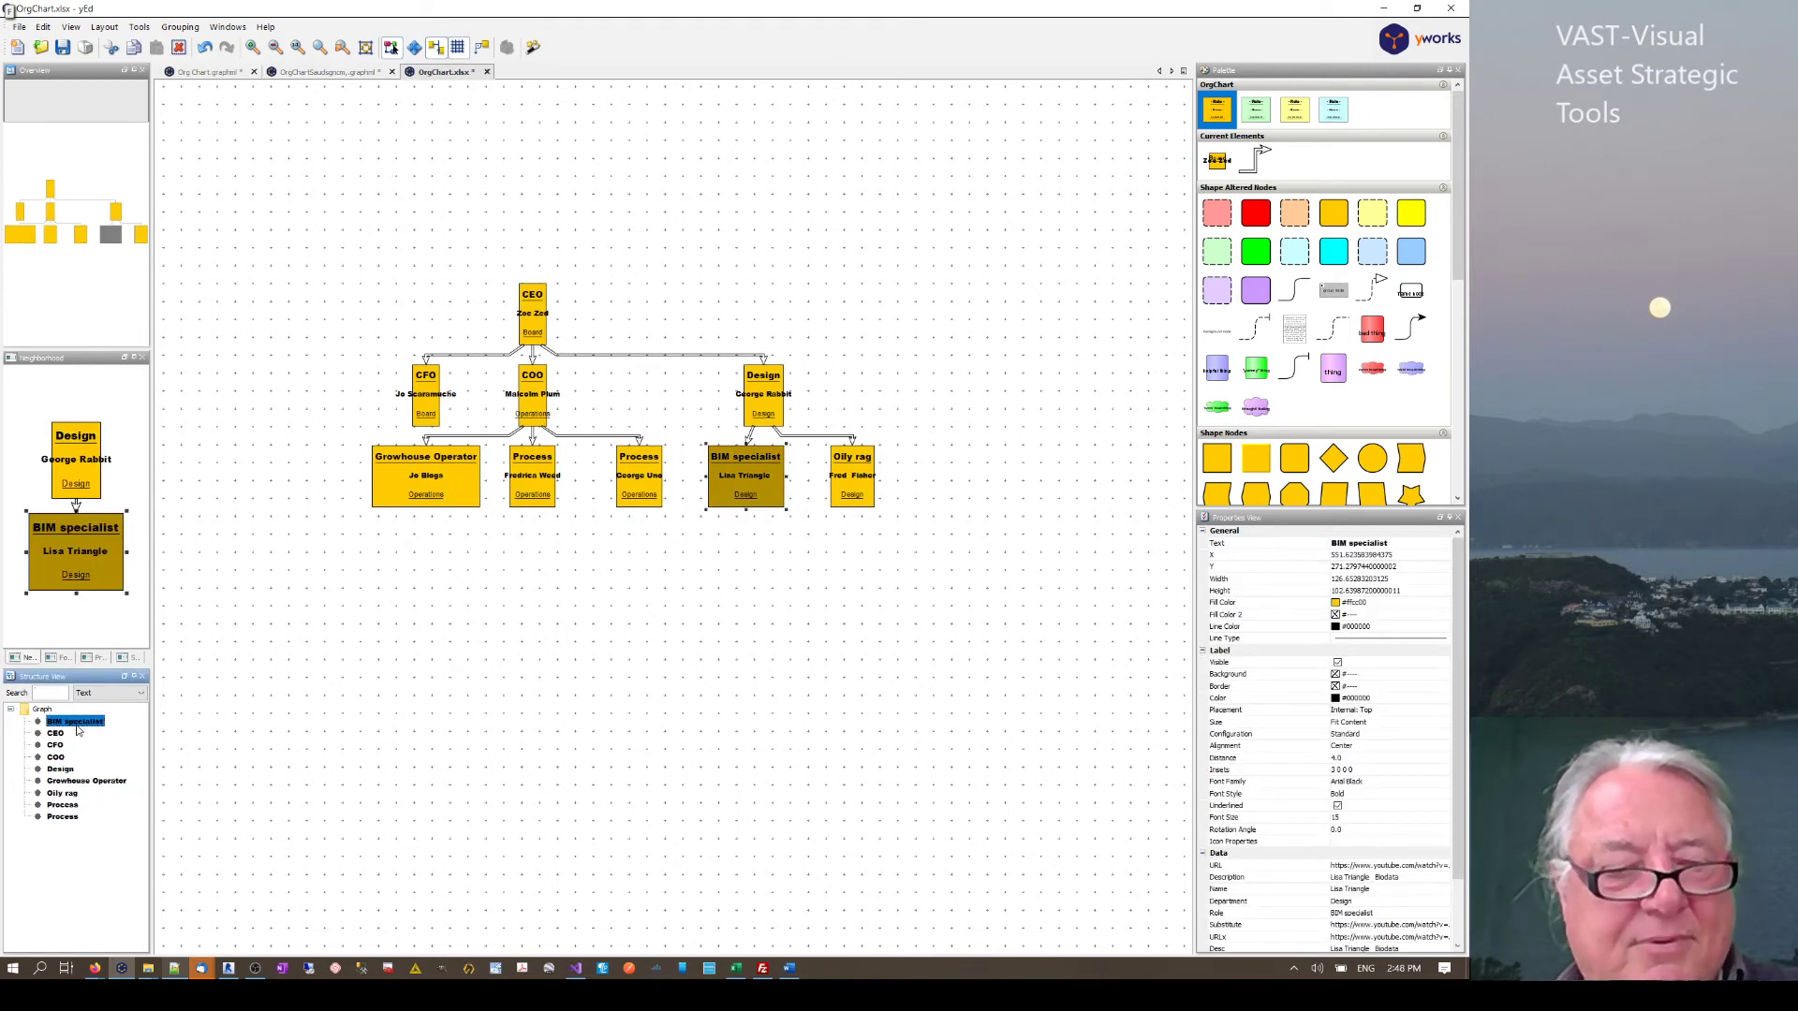
- Fit the org chart nodes to their labels, leaving Growhouse Operator unselected, and rearrange the chart with the Hierarchical layout
left_click(50, 817, "shift")
left_click(109, 790, "ctrl")
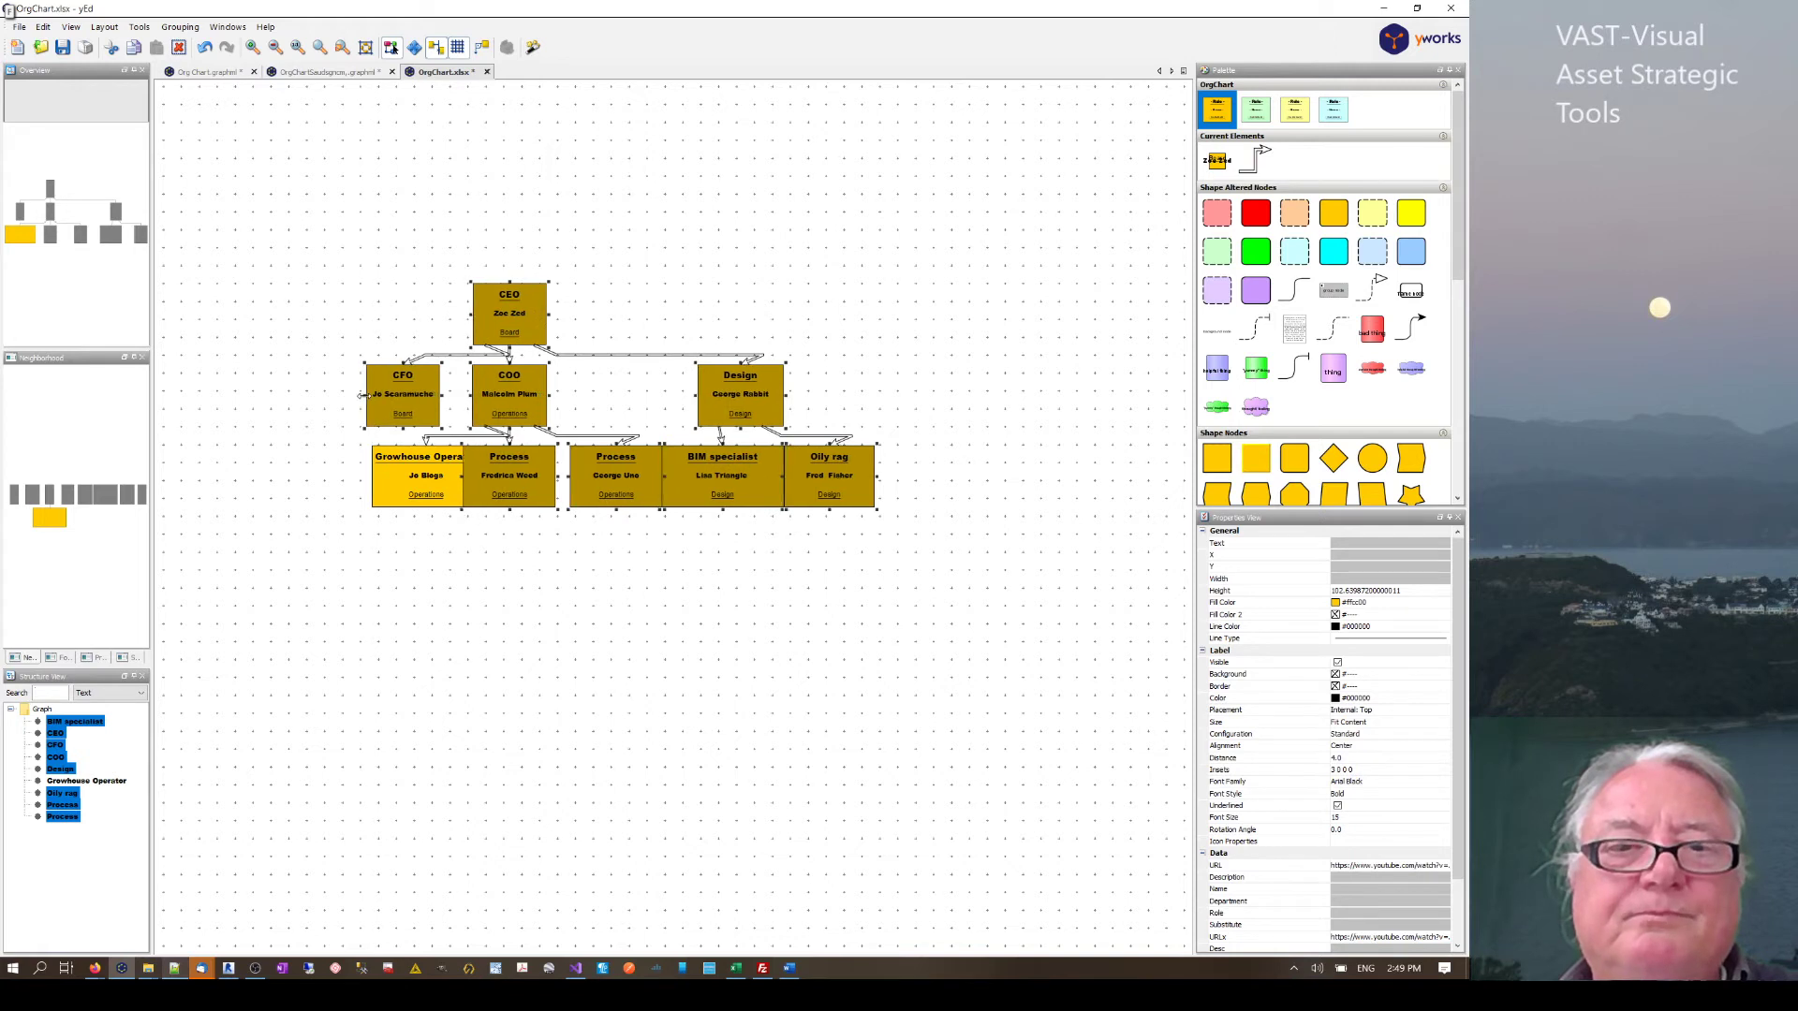
left_click(104, 26)
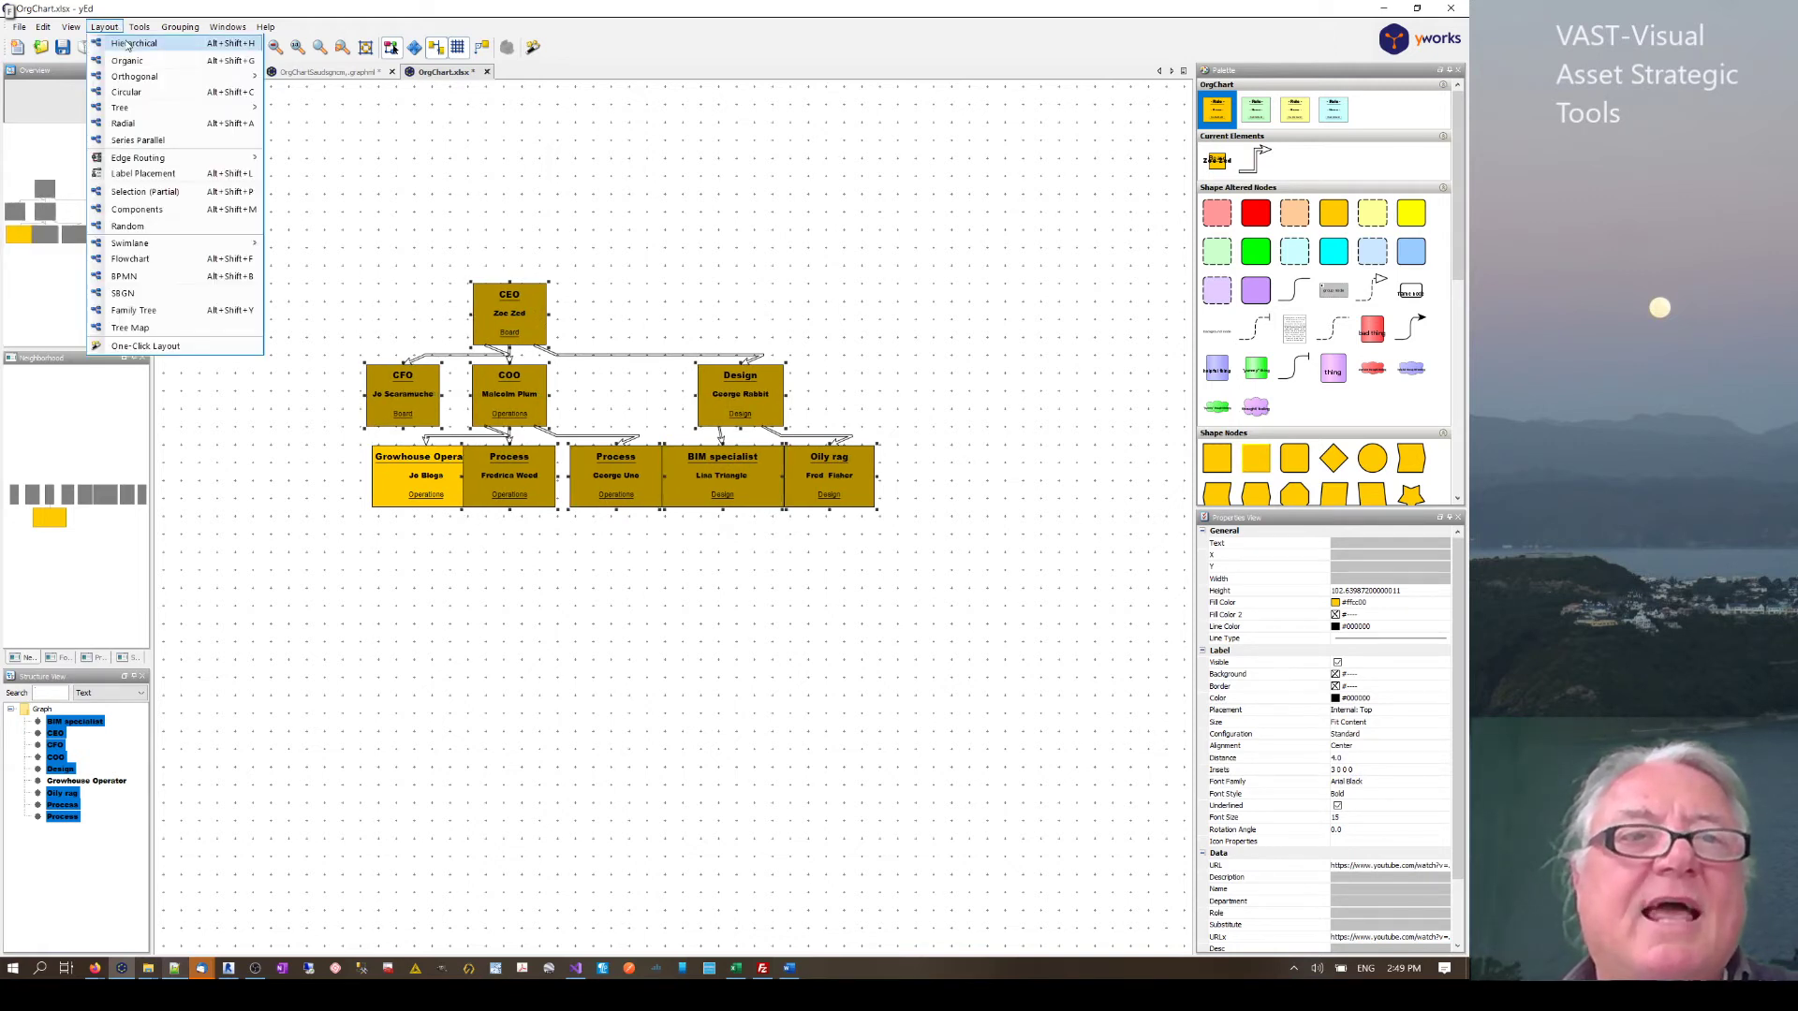
left_click(131, 46)
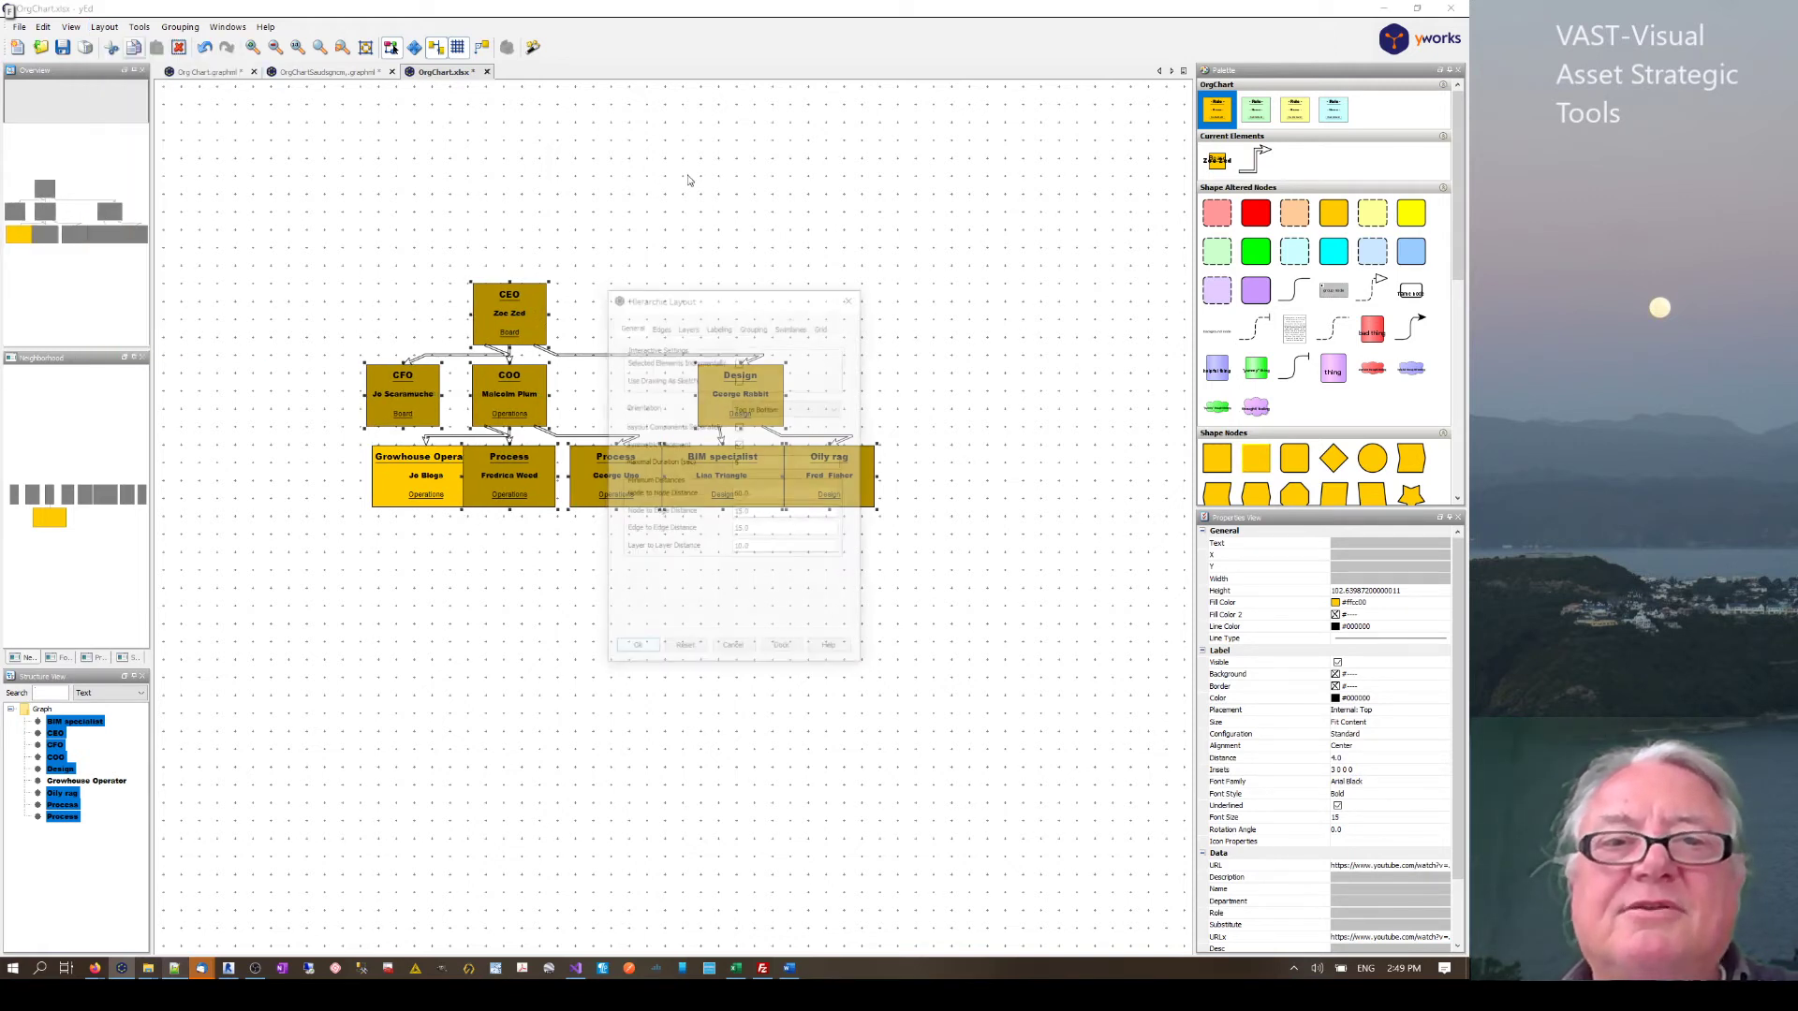
left_click(625, 649)
left_click(697, 704)
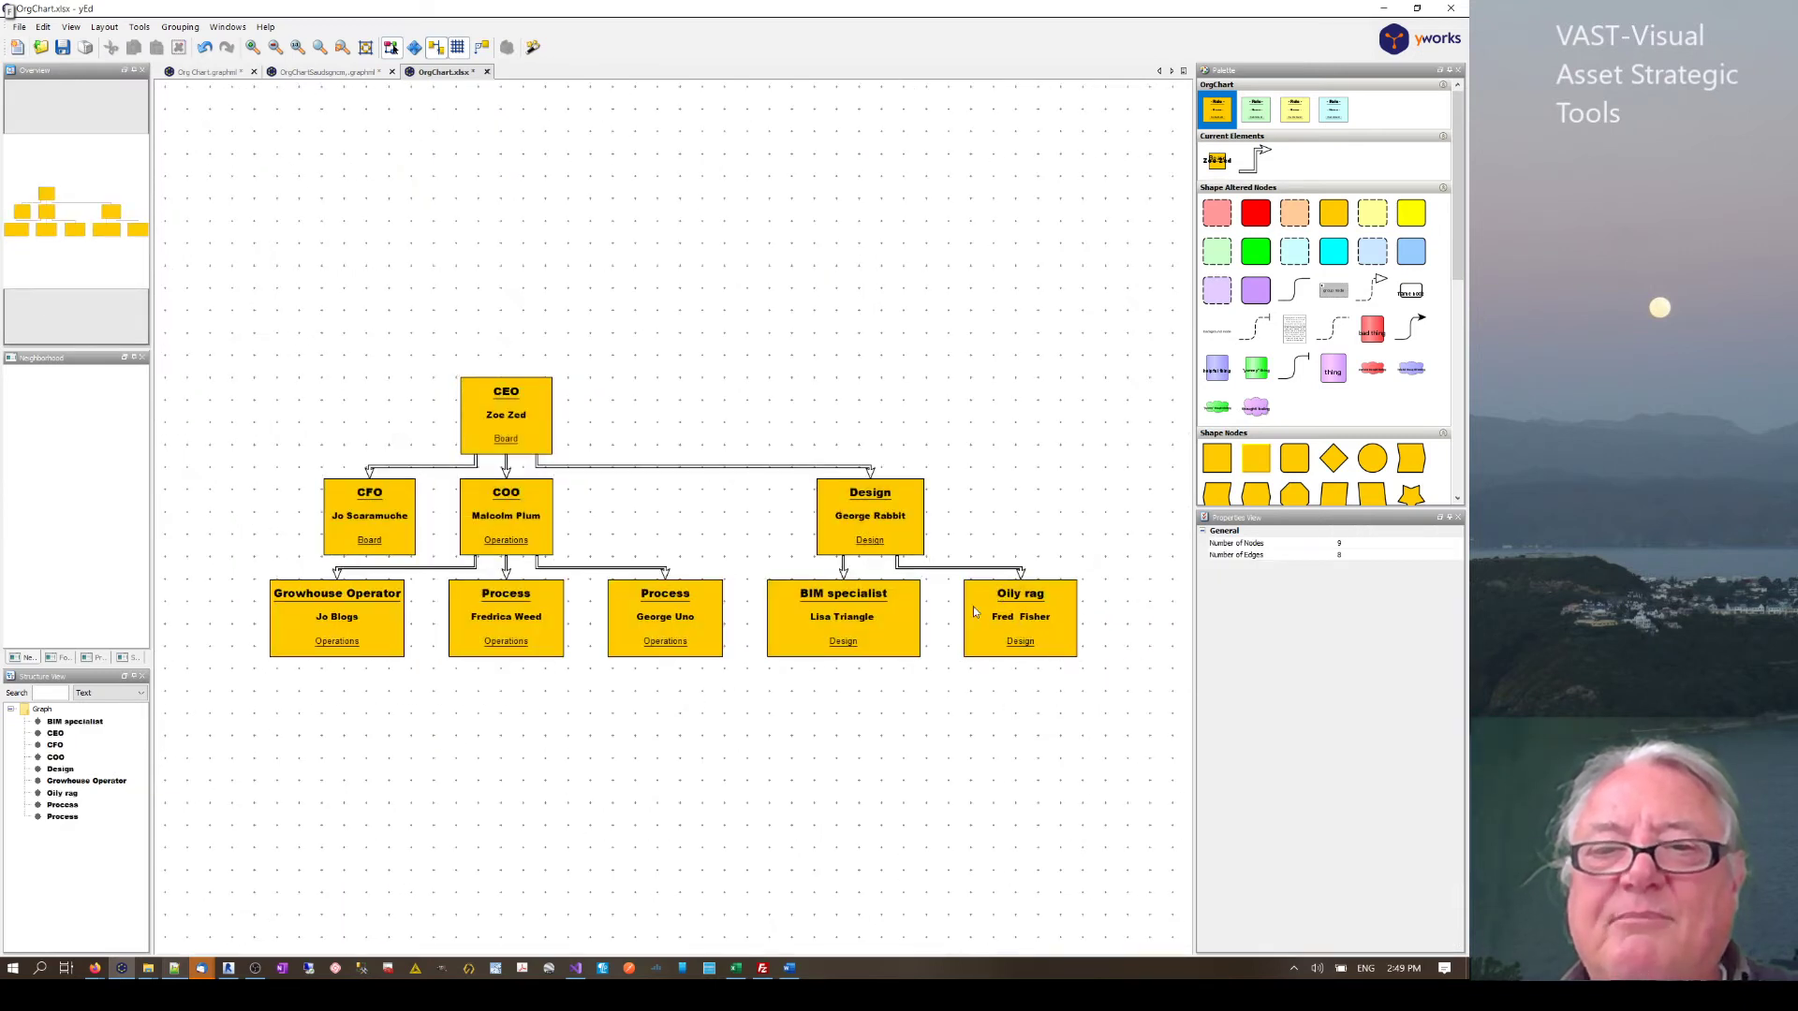
- Apply the light blue OrgChart palette style to the five lowest-level nodes and the light green style to CFO, COO and Design
left_click_drag(1128, 604, 236, 735)
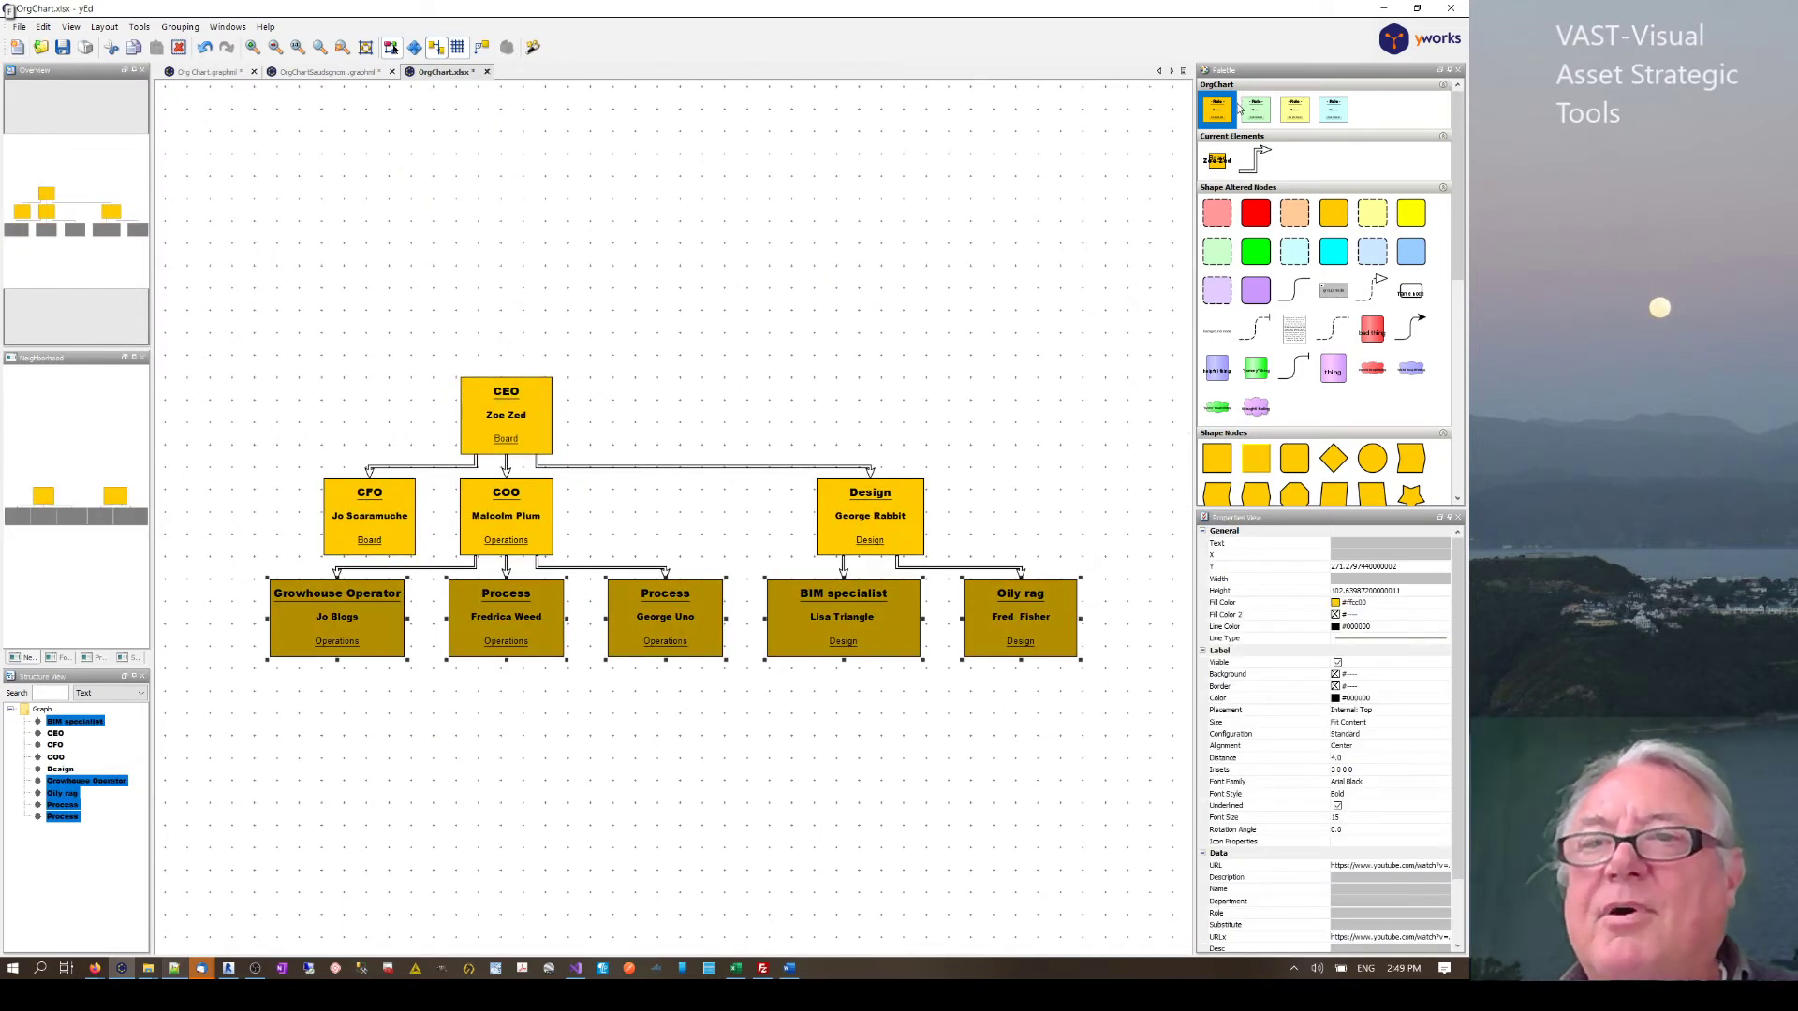
right_click(1331, 114)
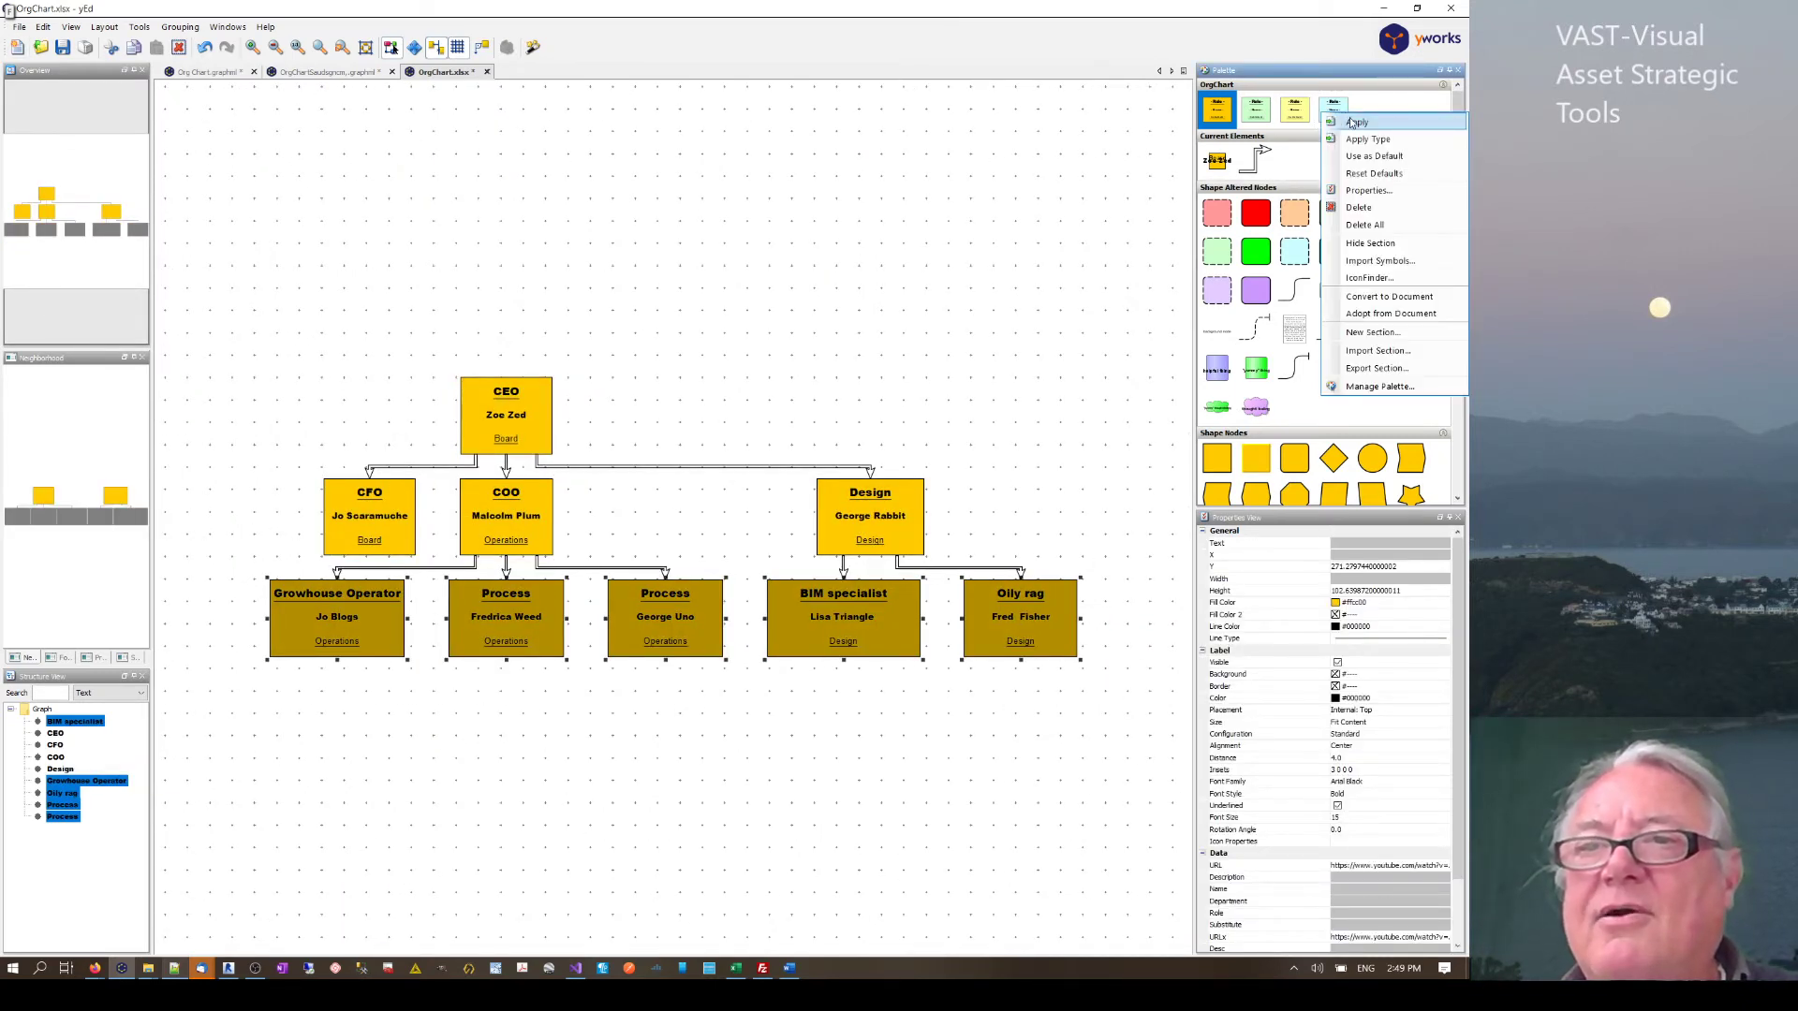
left_click(1348, 123)
left_click_drag(1012, 475, 245, 548)
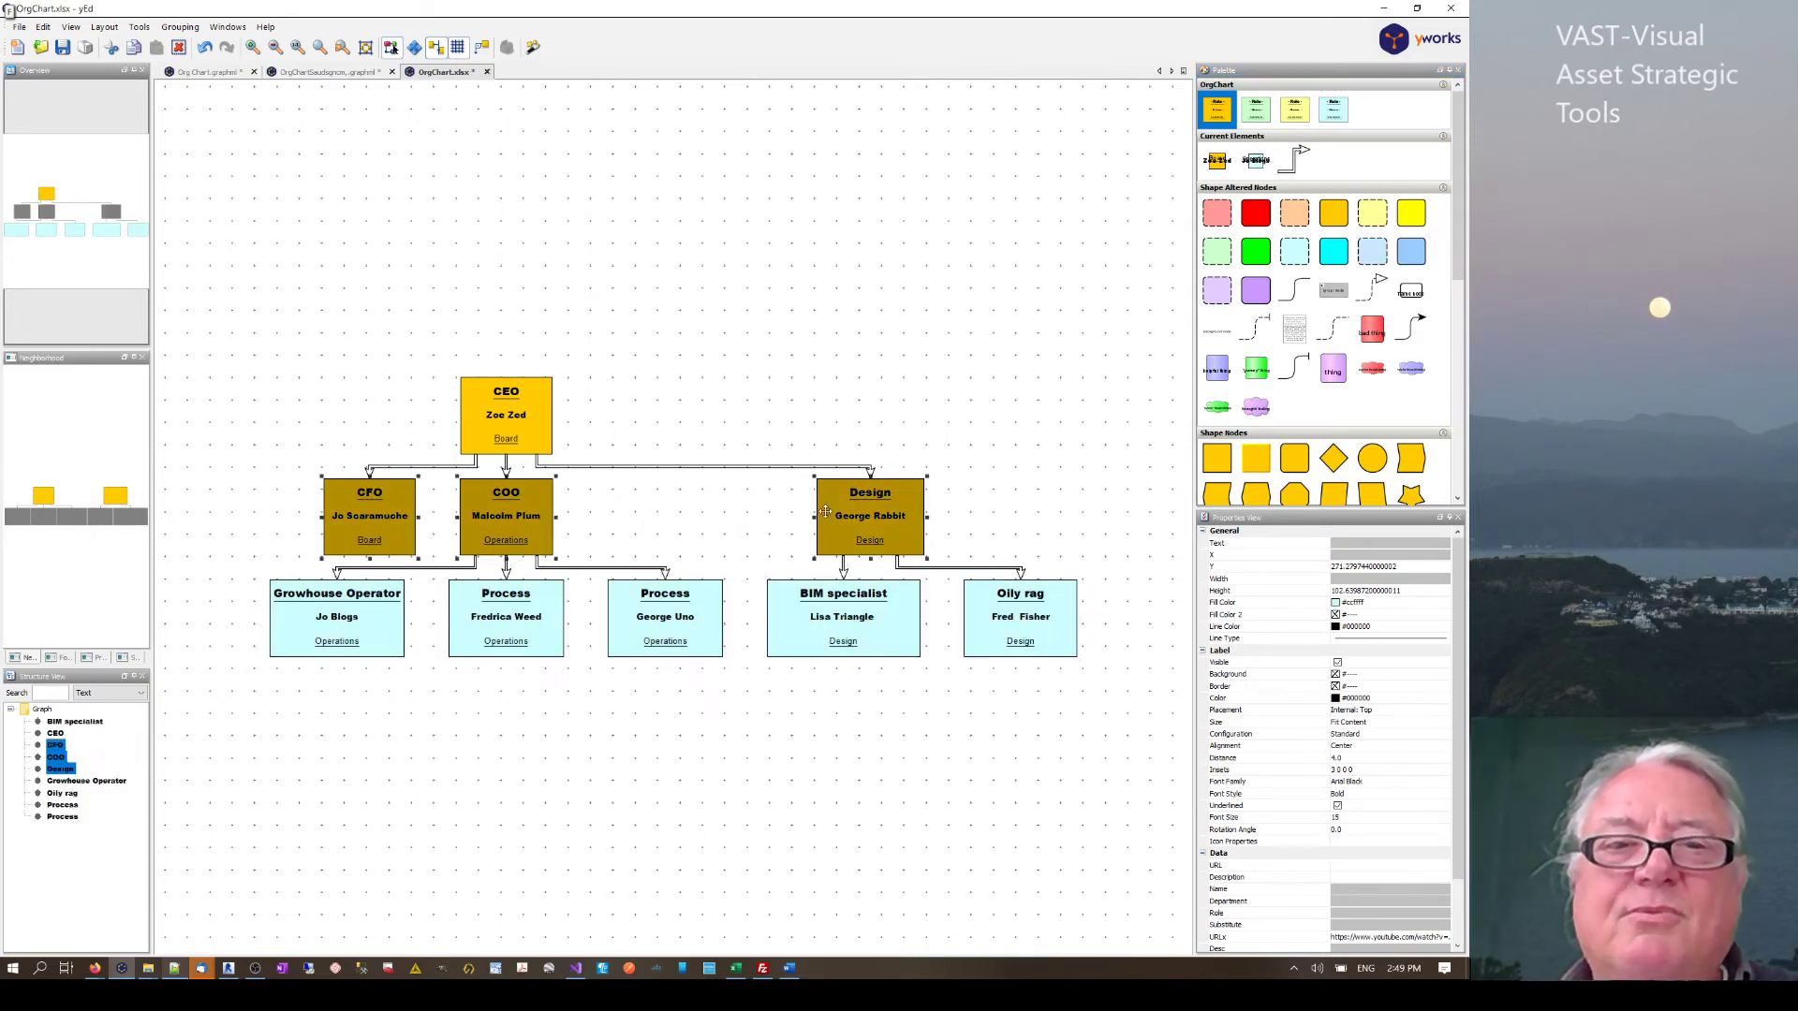
right_click(1252, 114)
left_click(1286, 116)
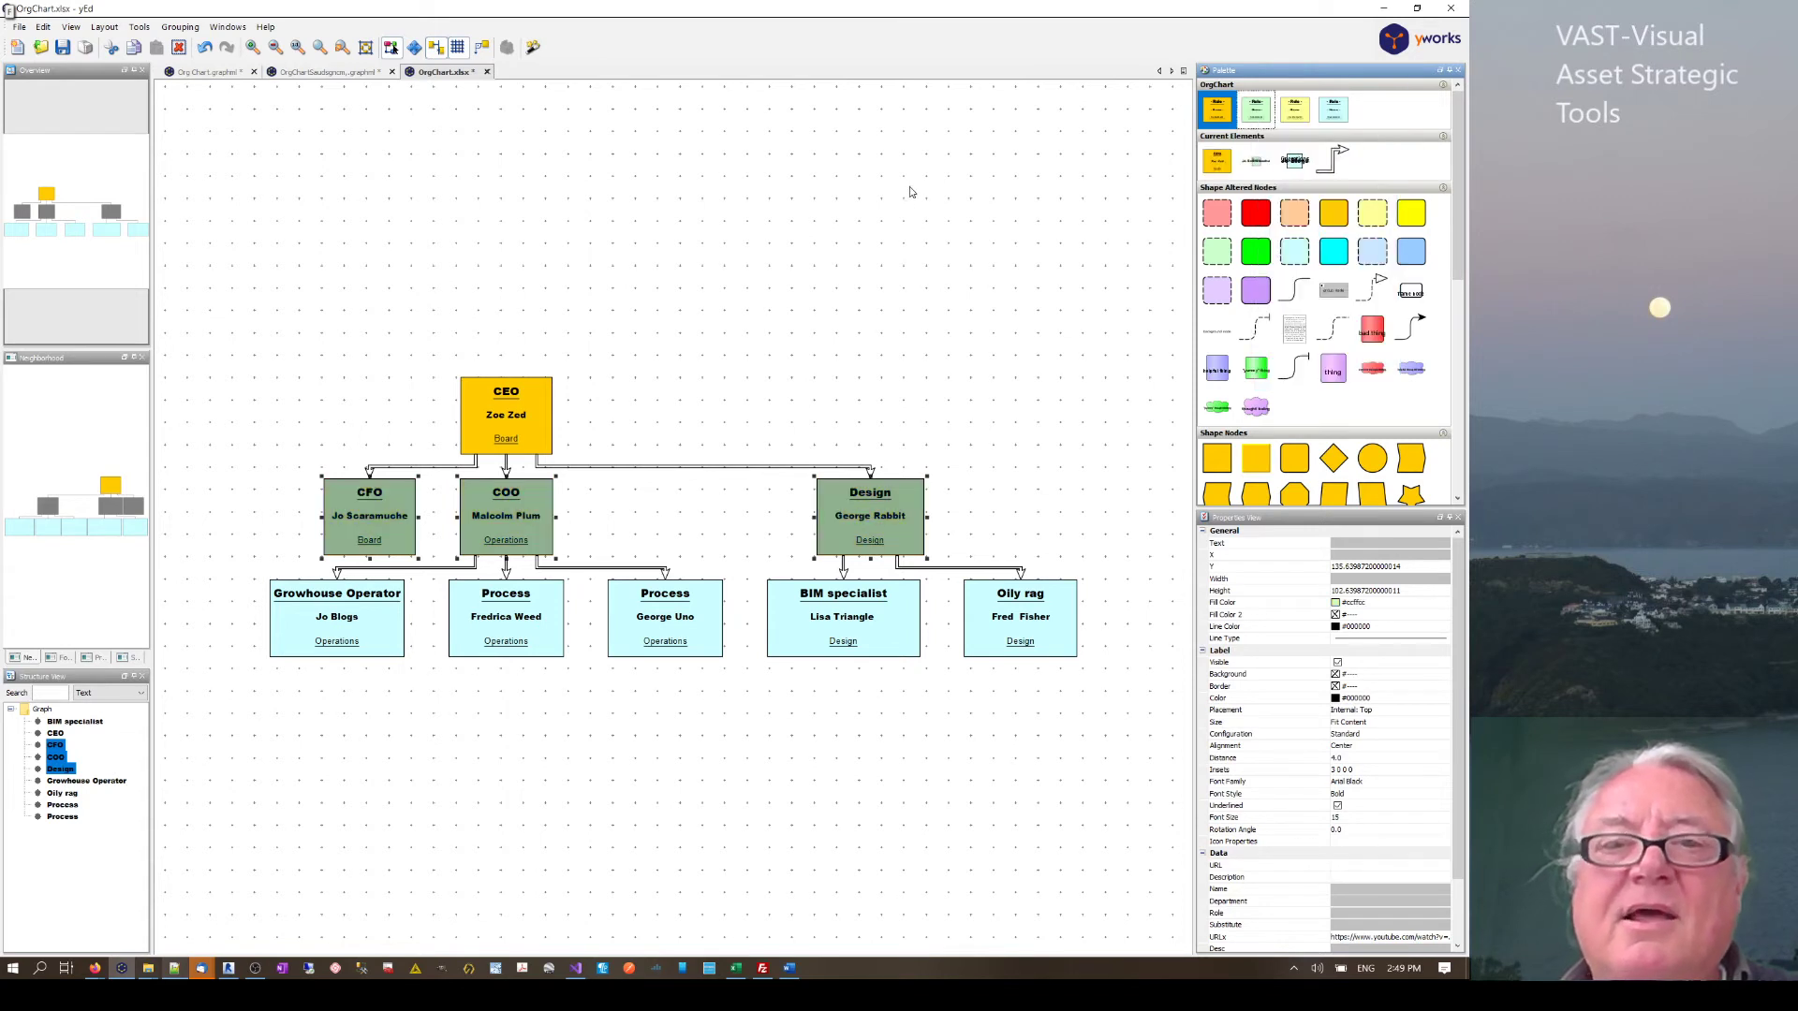
left_click(910, 191)
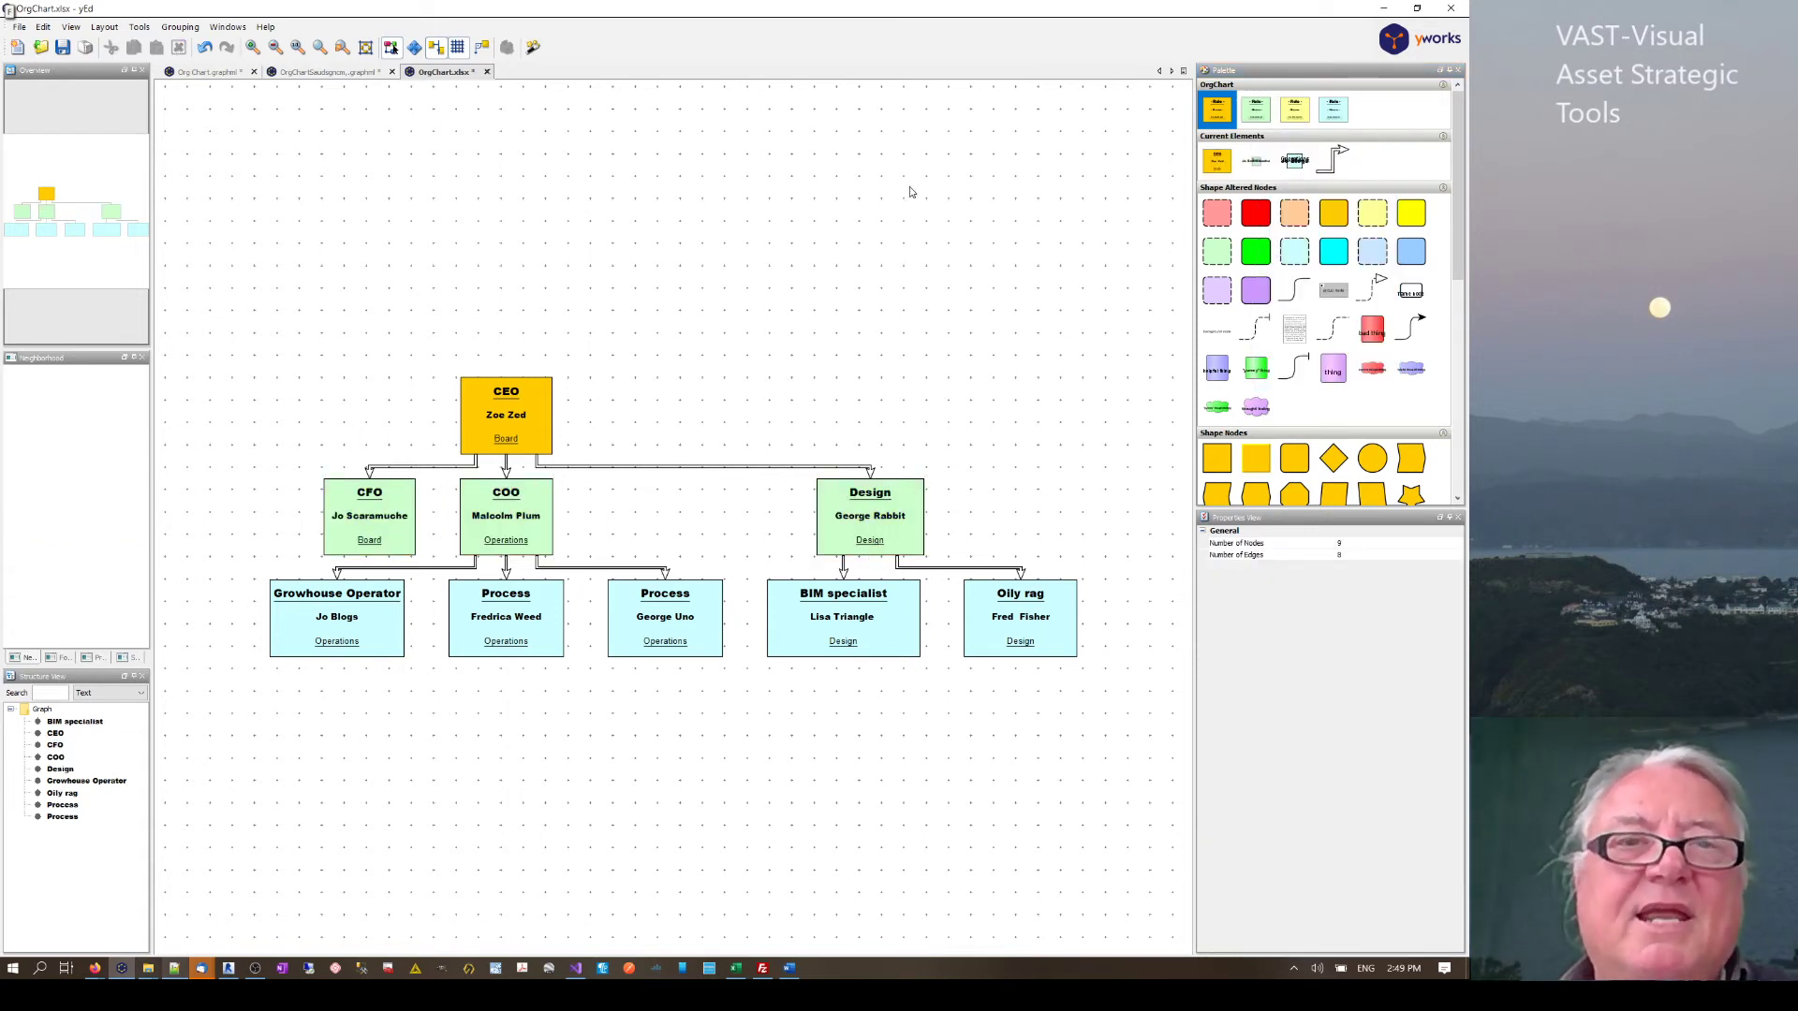
- Export the org chart as an HTML ImageMap file named OrgChartHtml9z in the yEd folder
left_click(19, 27)
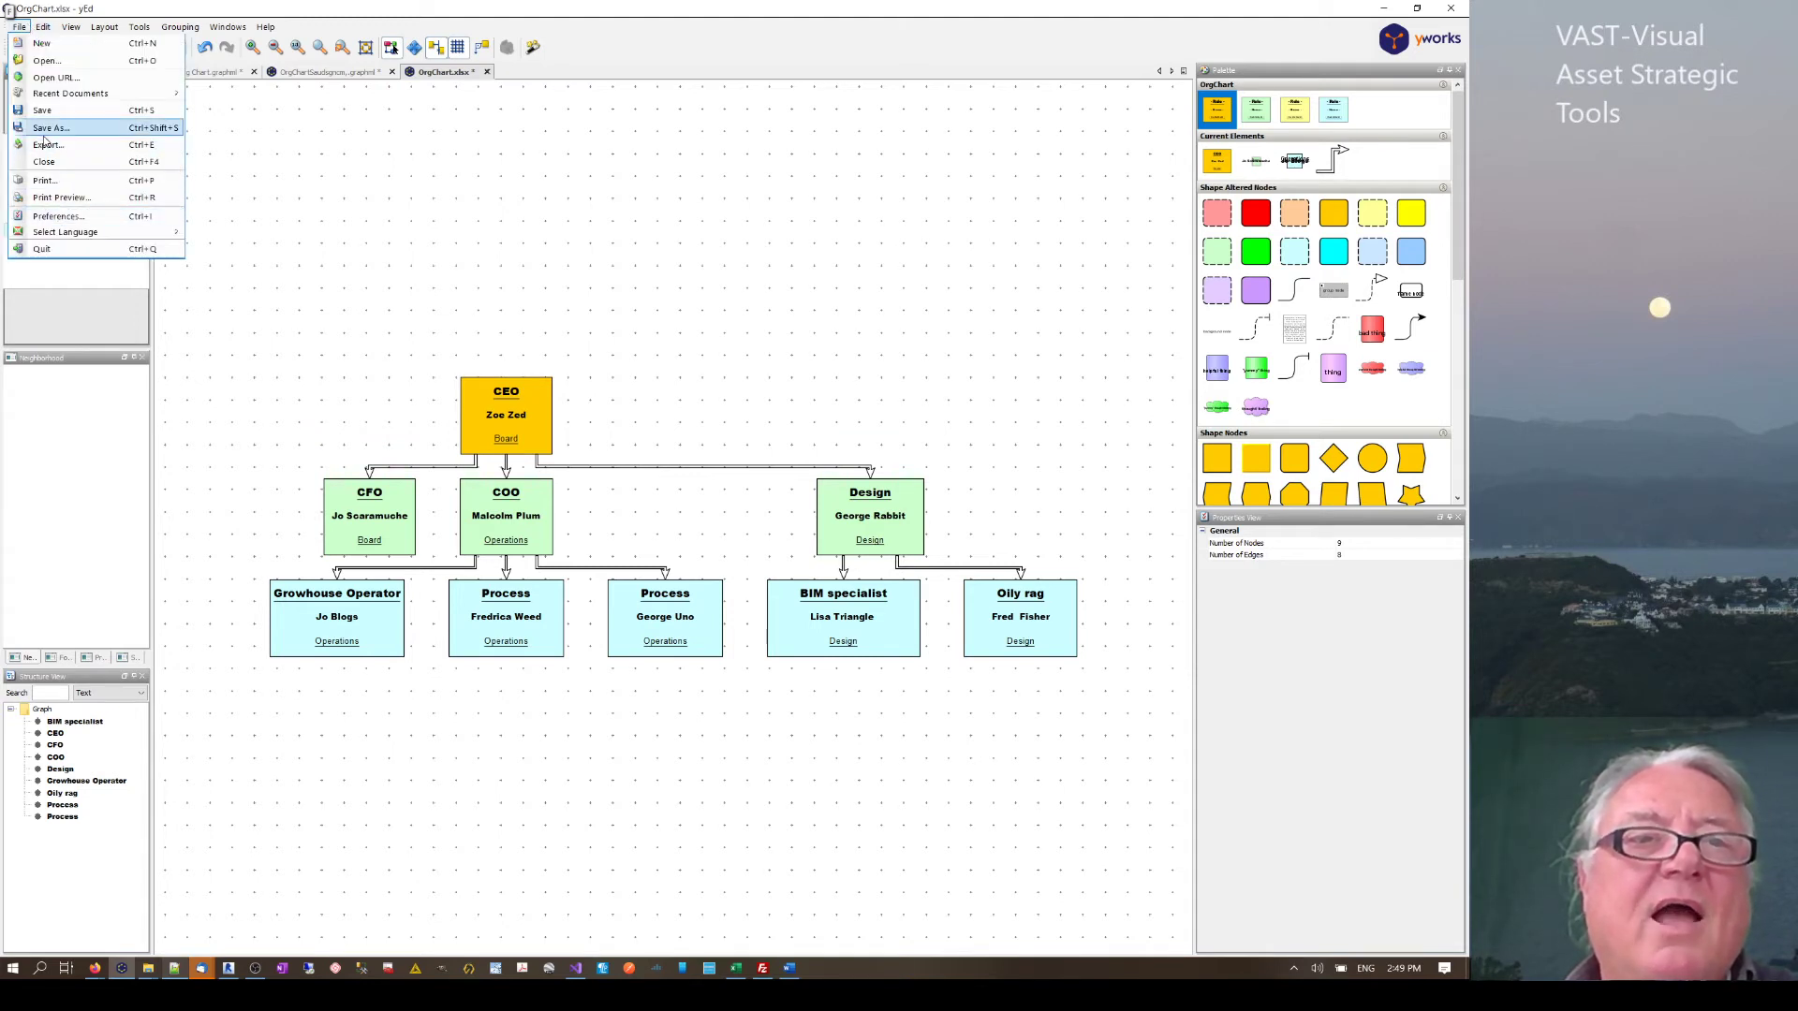
left_click(118, 156)
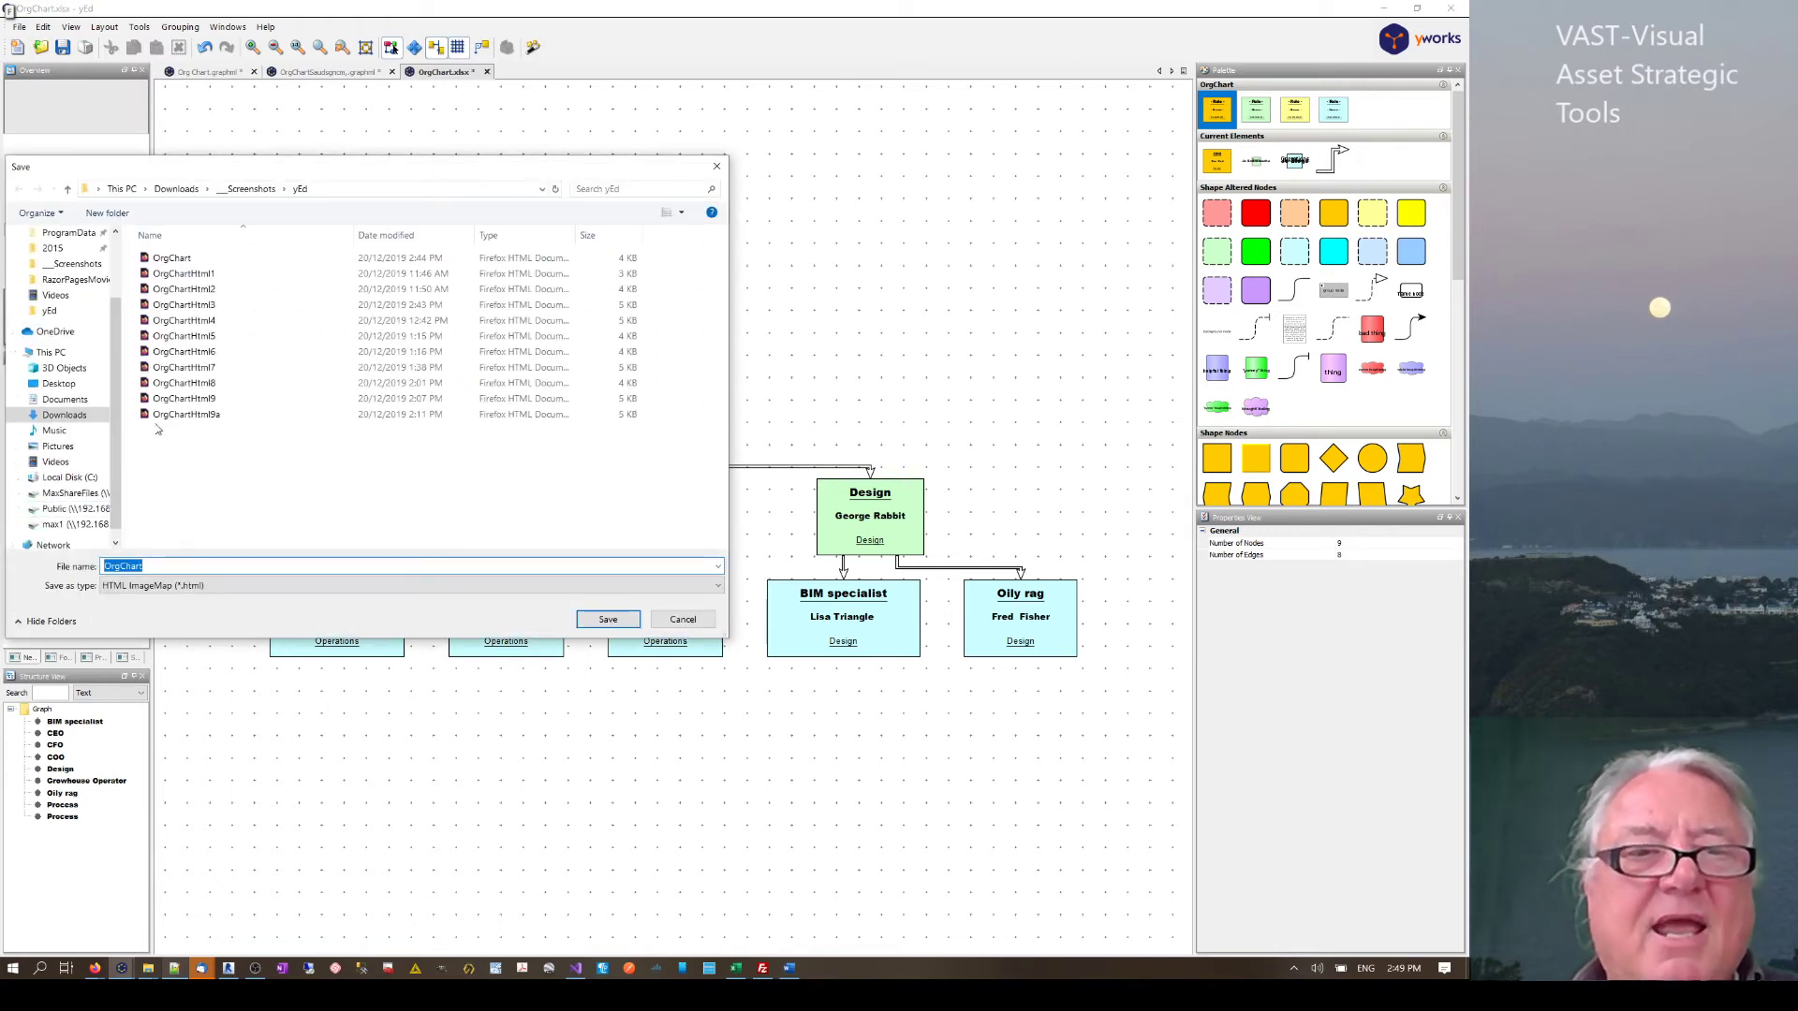
left_click(184, 414)
left_click(175, 567)
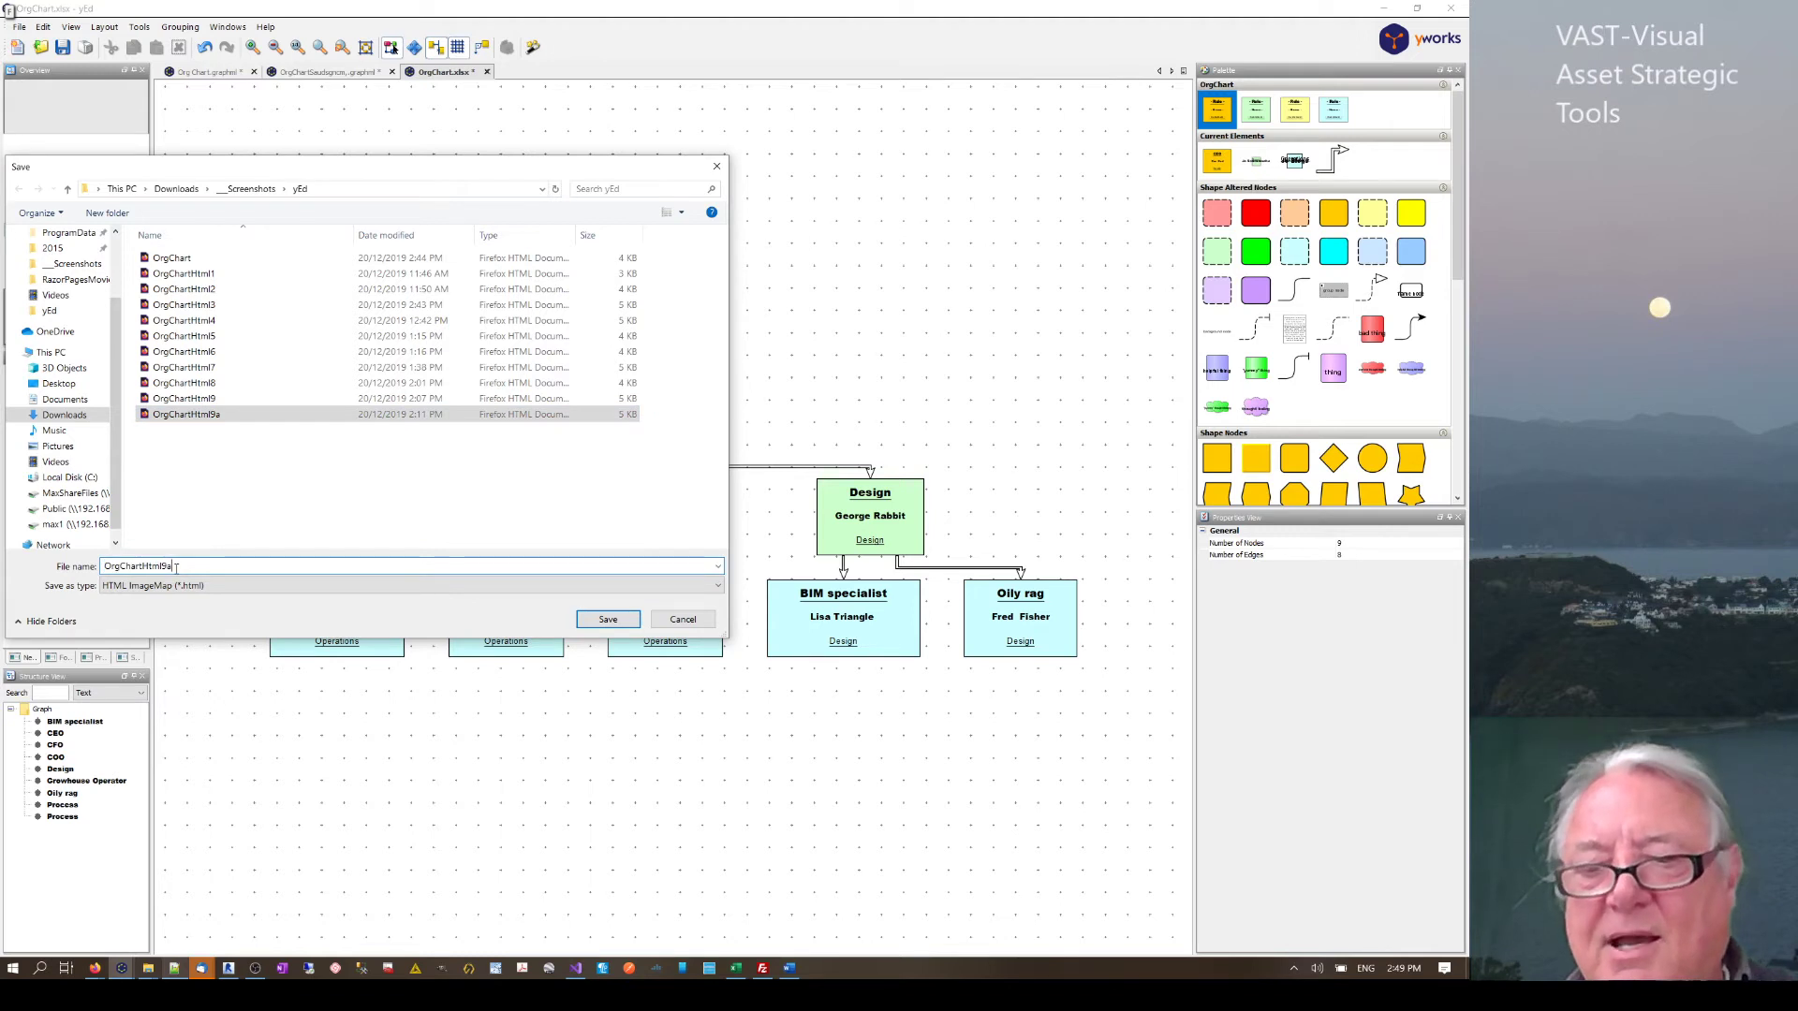
key("BackSpace")
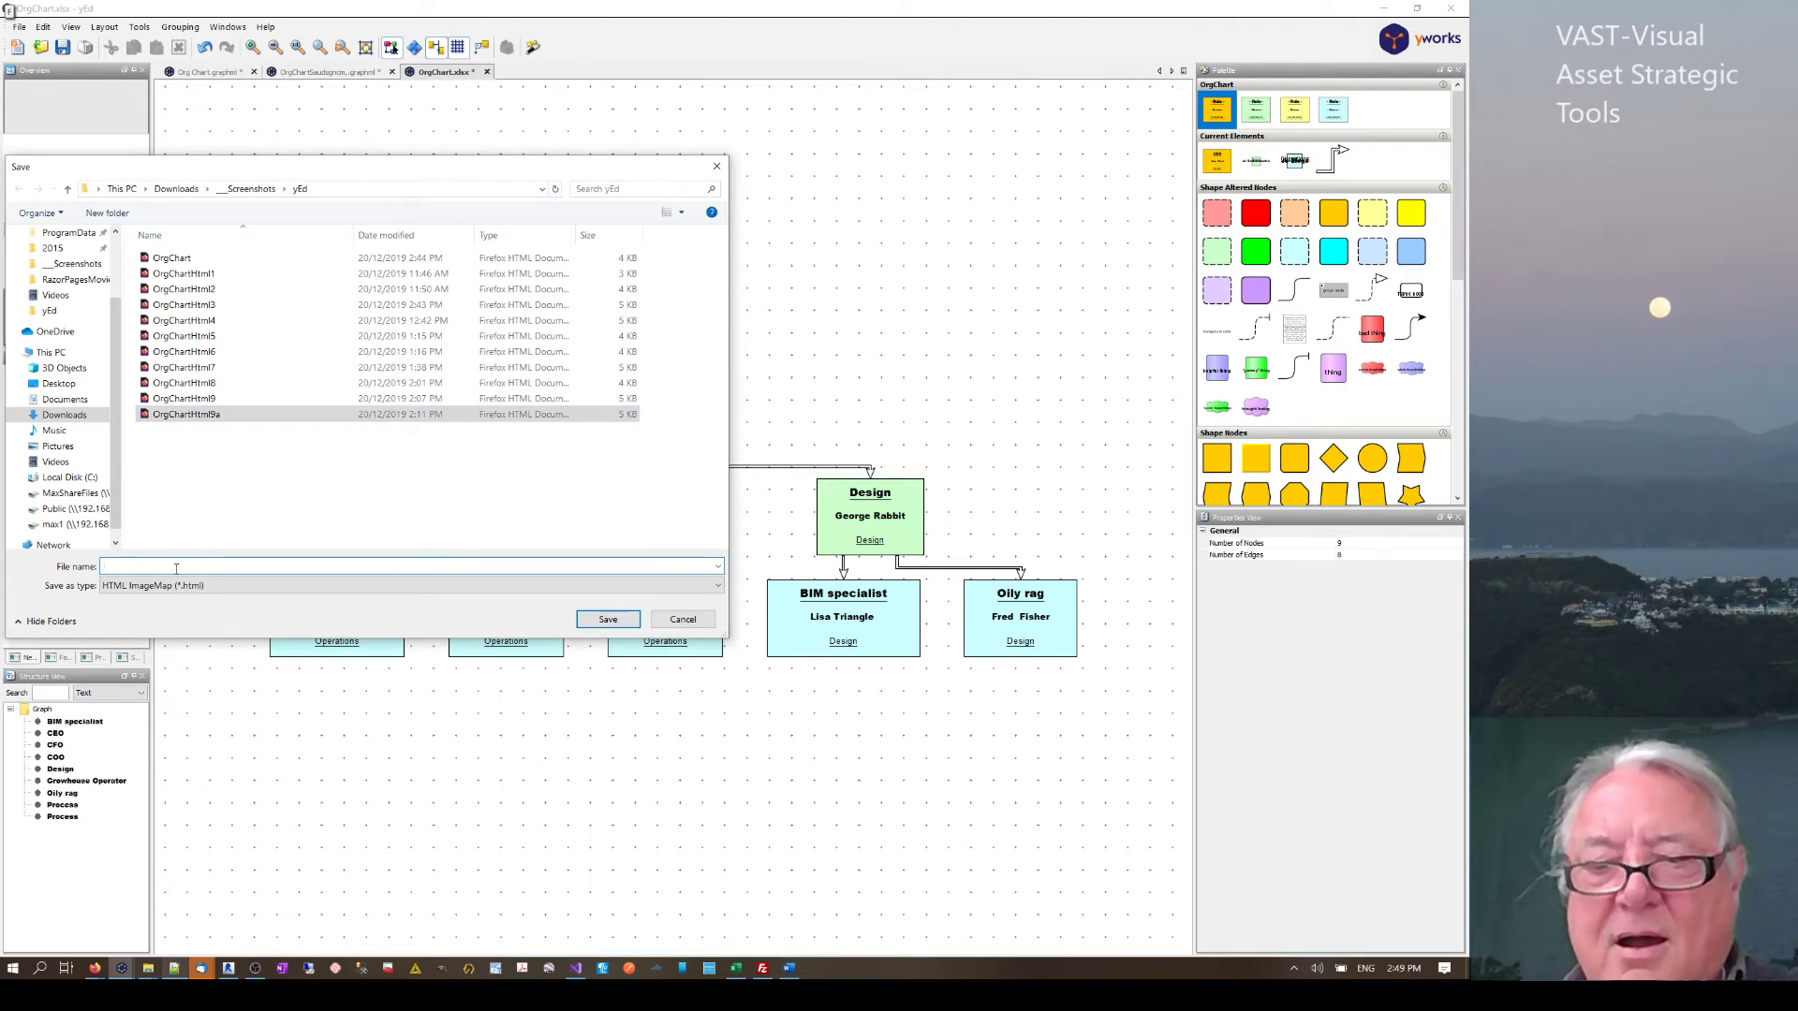
type("b")
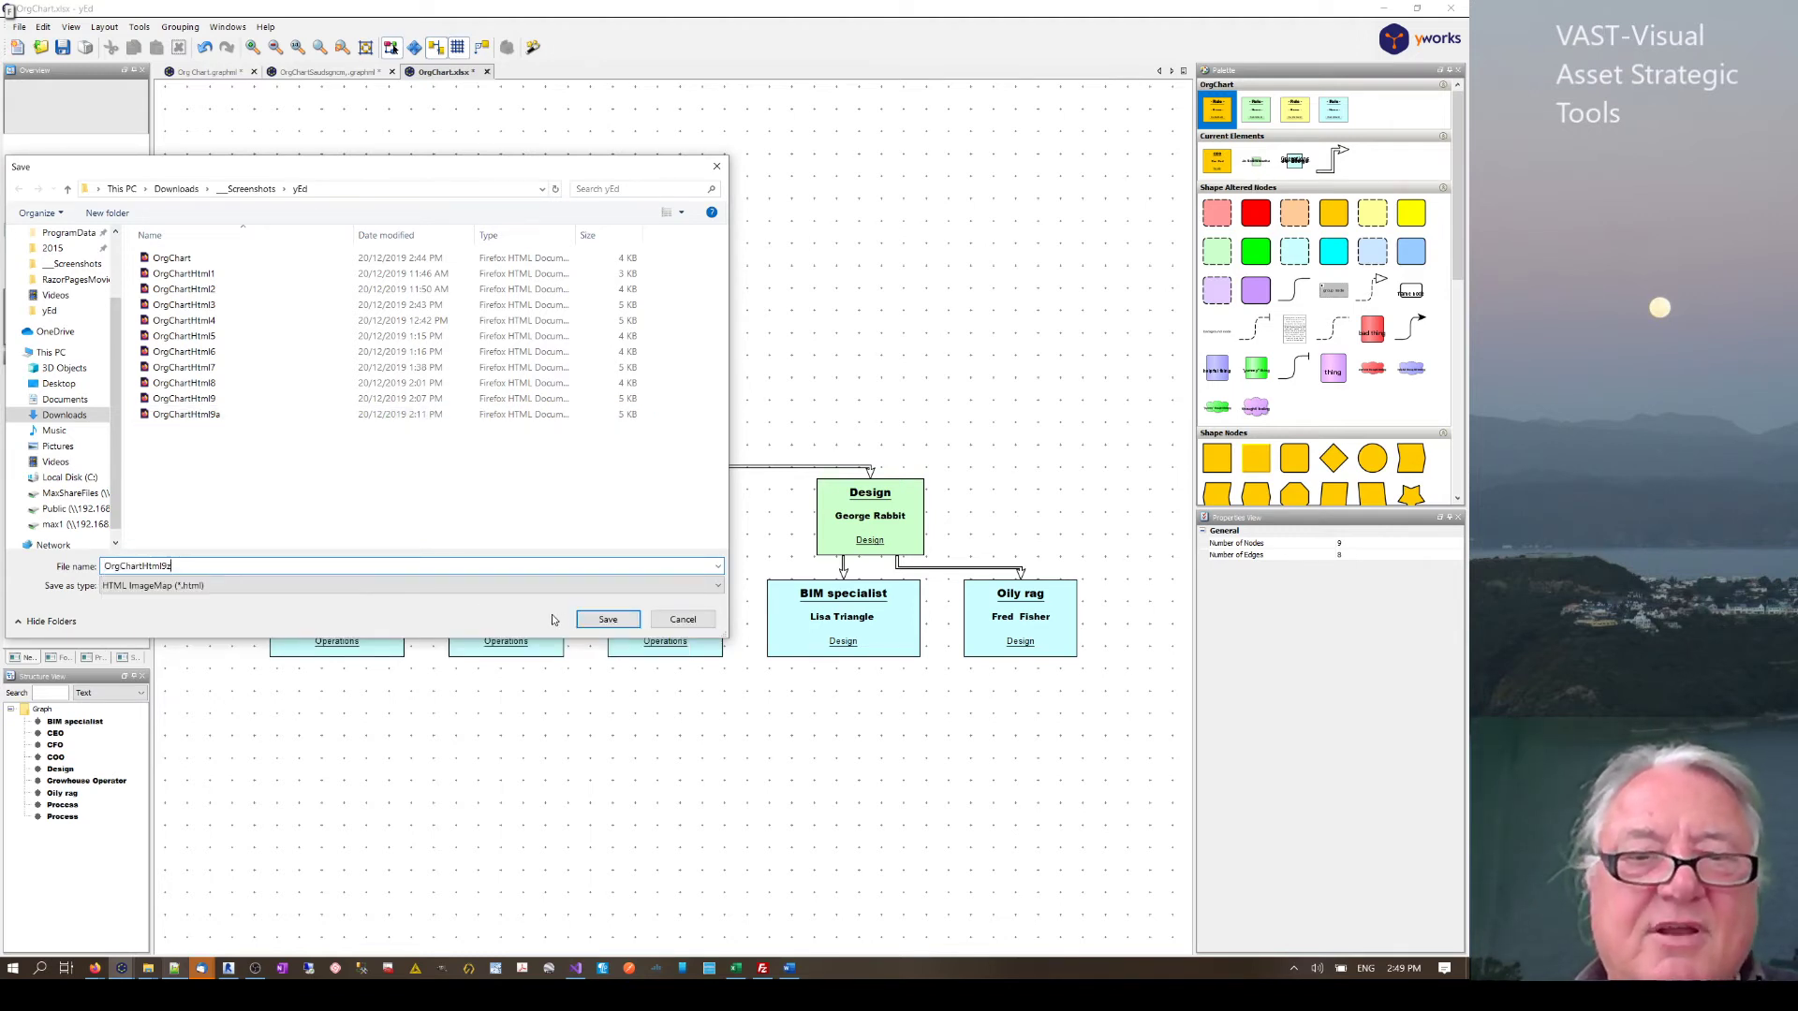
left_click(580, 619)
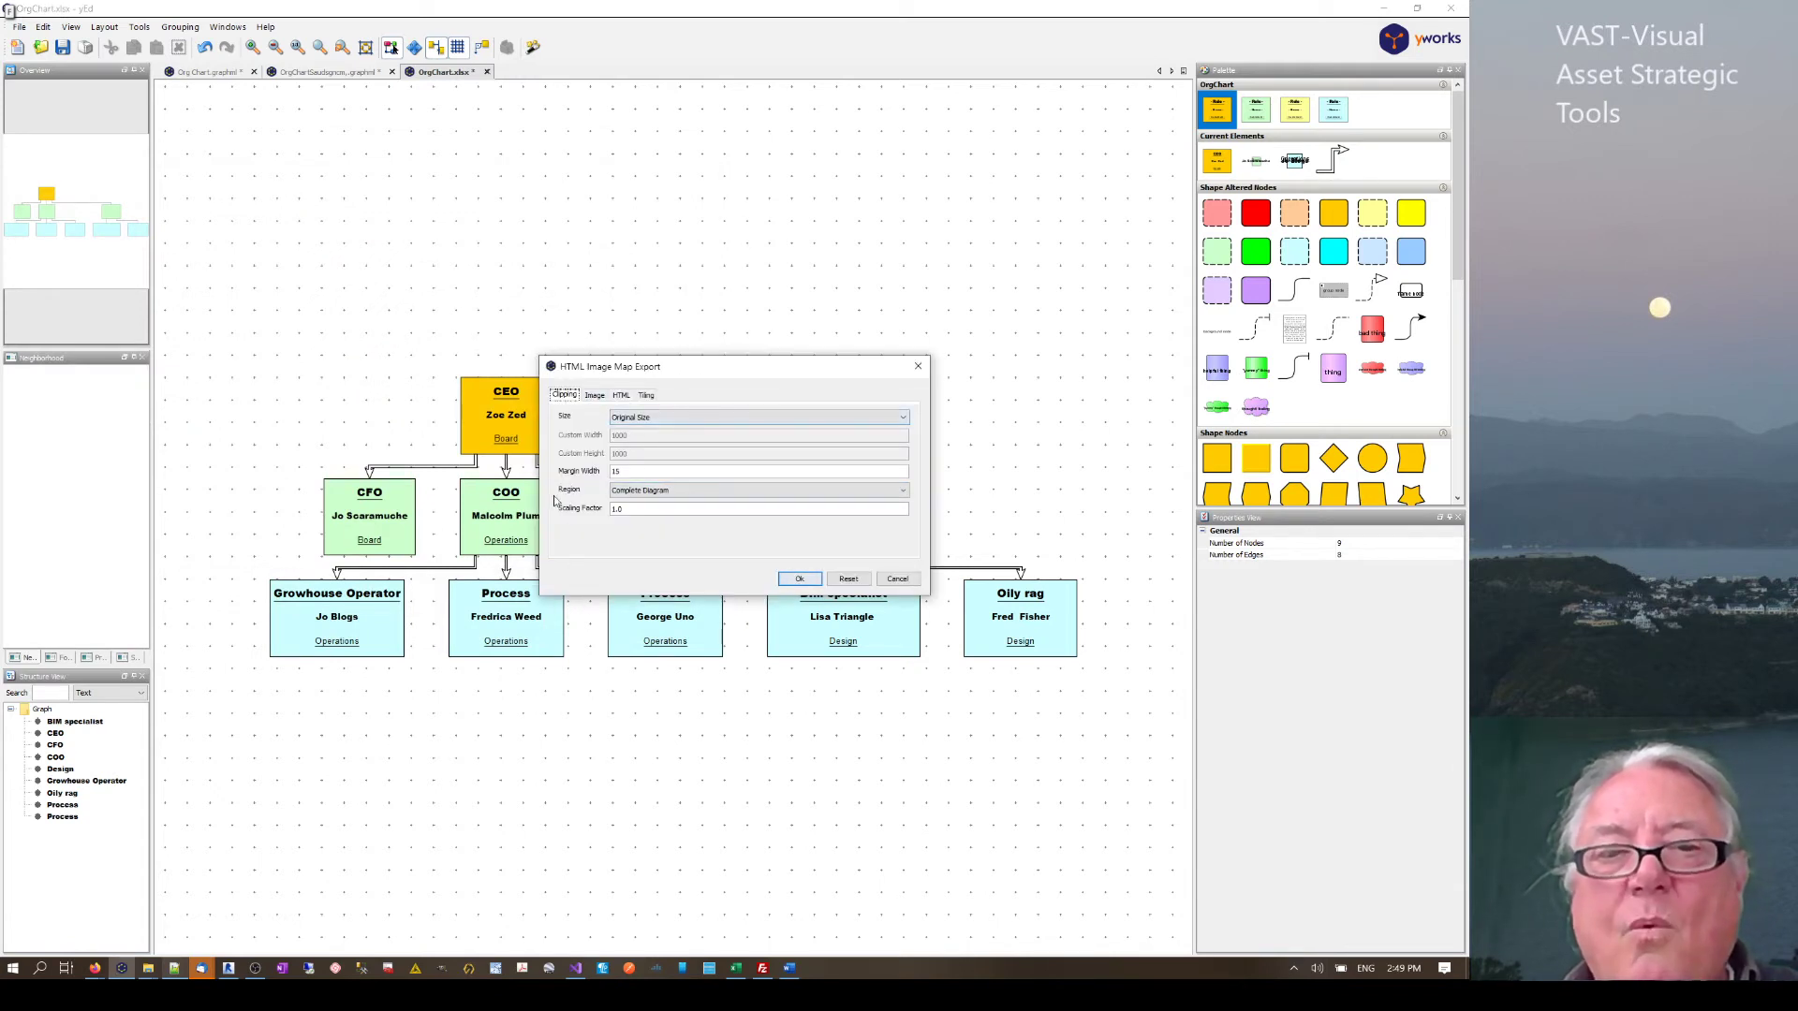
- Set the image map export's scaling factor to 2 and complete the export
left_click(643, 505)
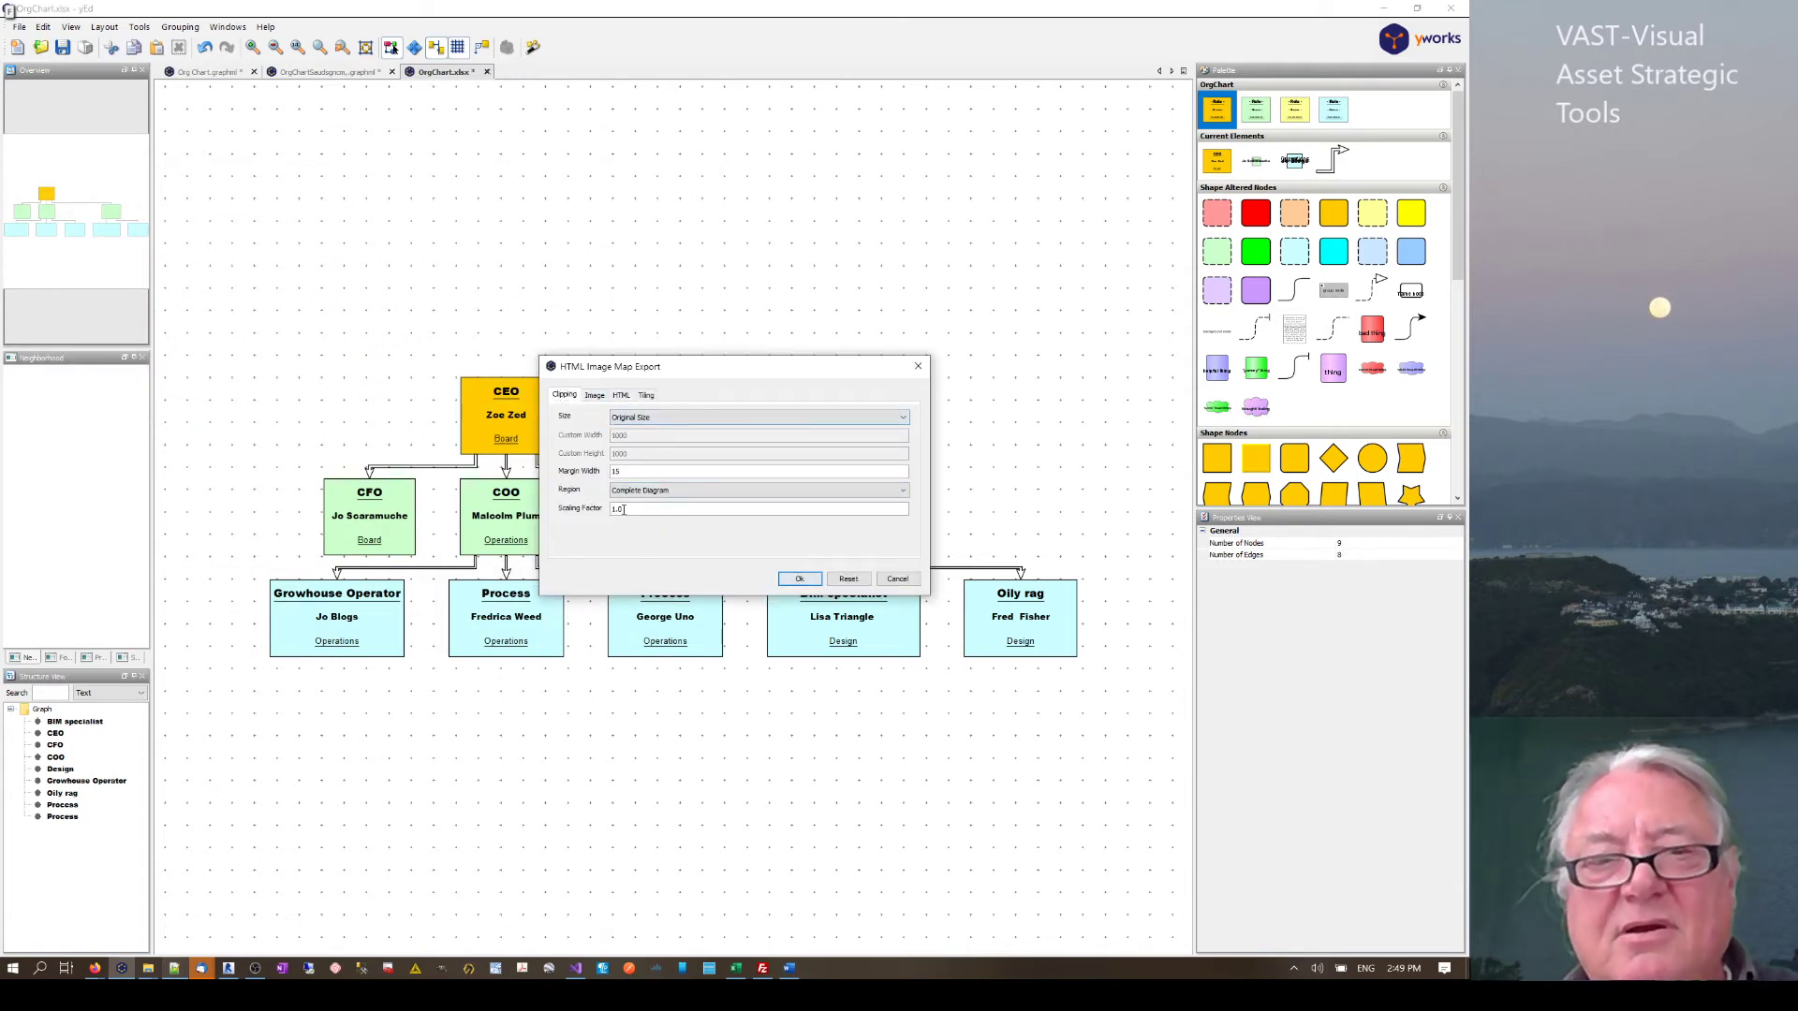
left_click_drag(627, 509, 606, 513)
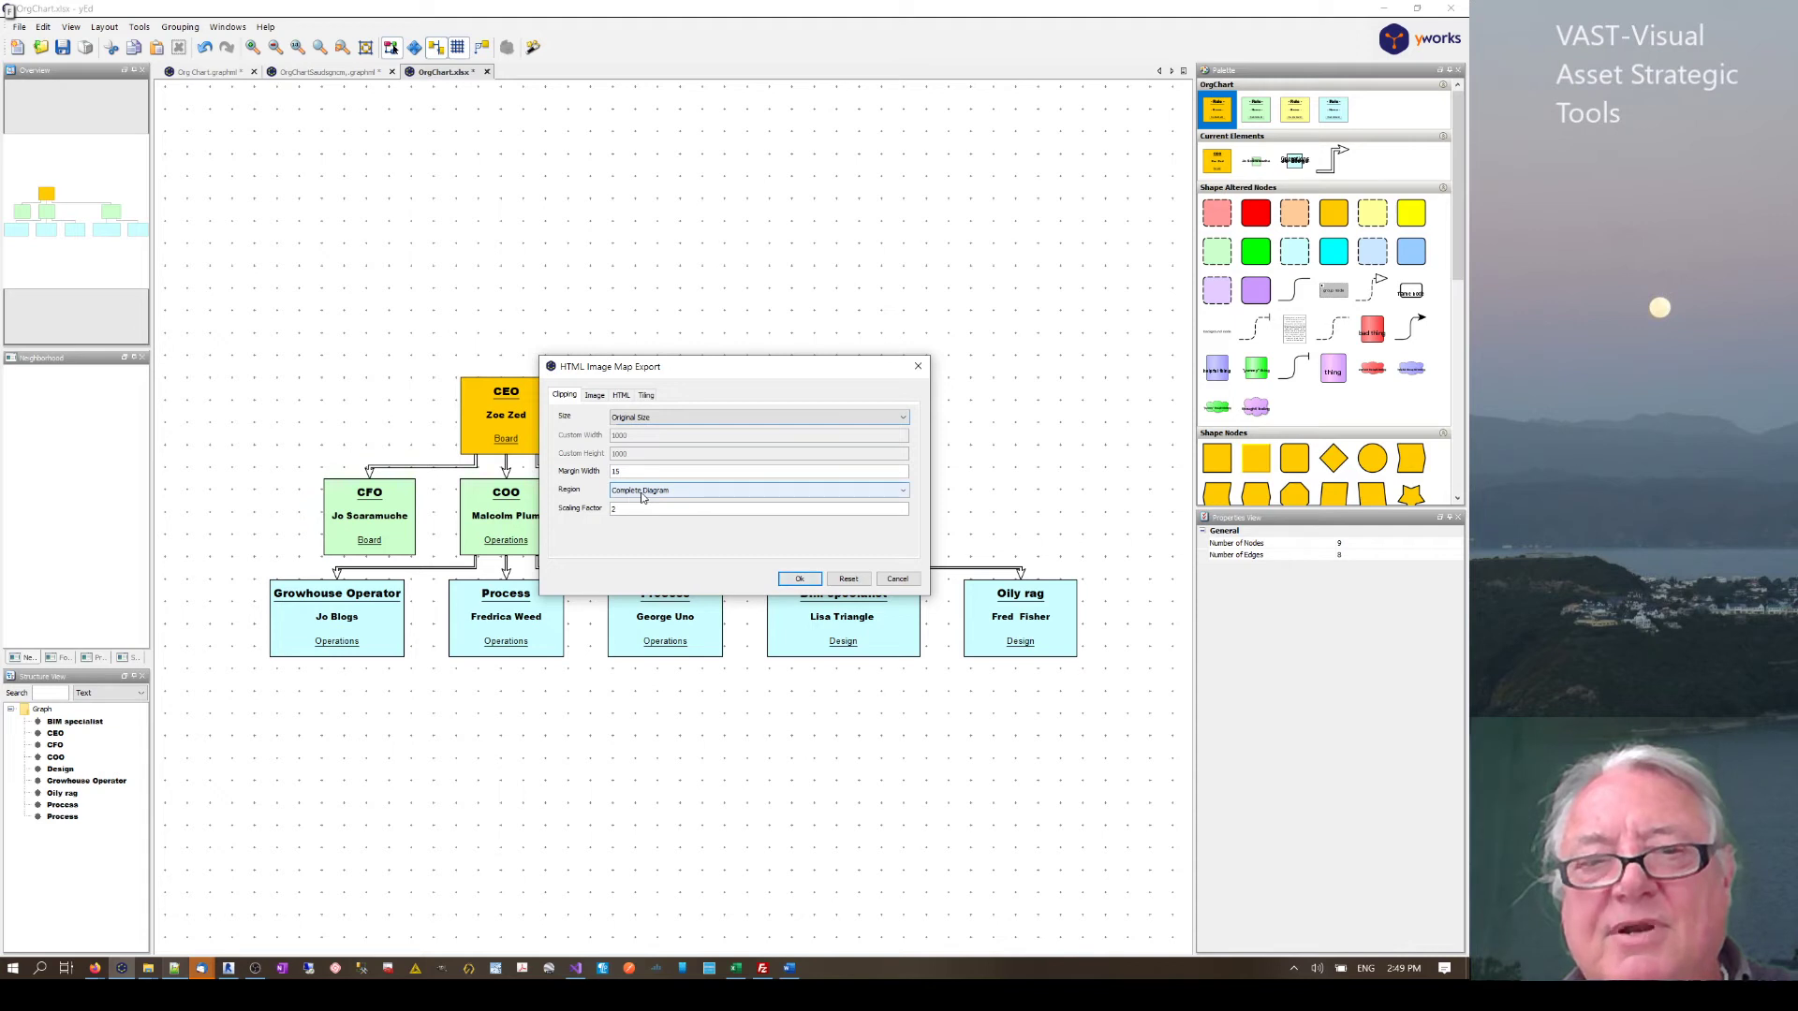
left_click(799, 578)
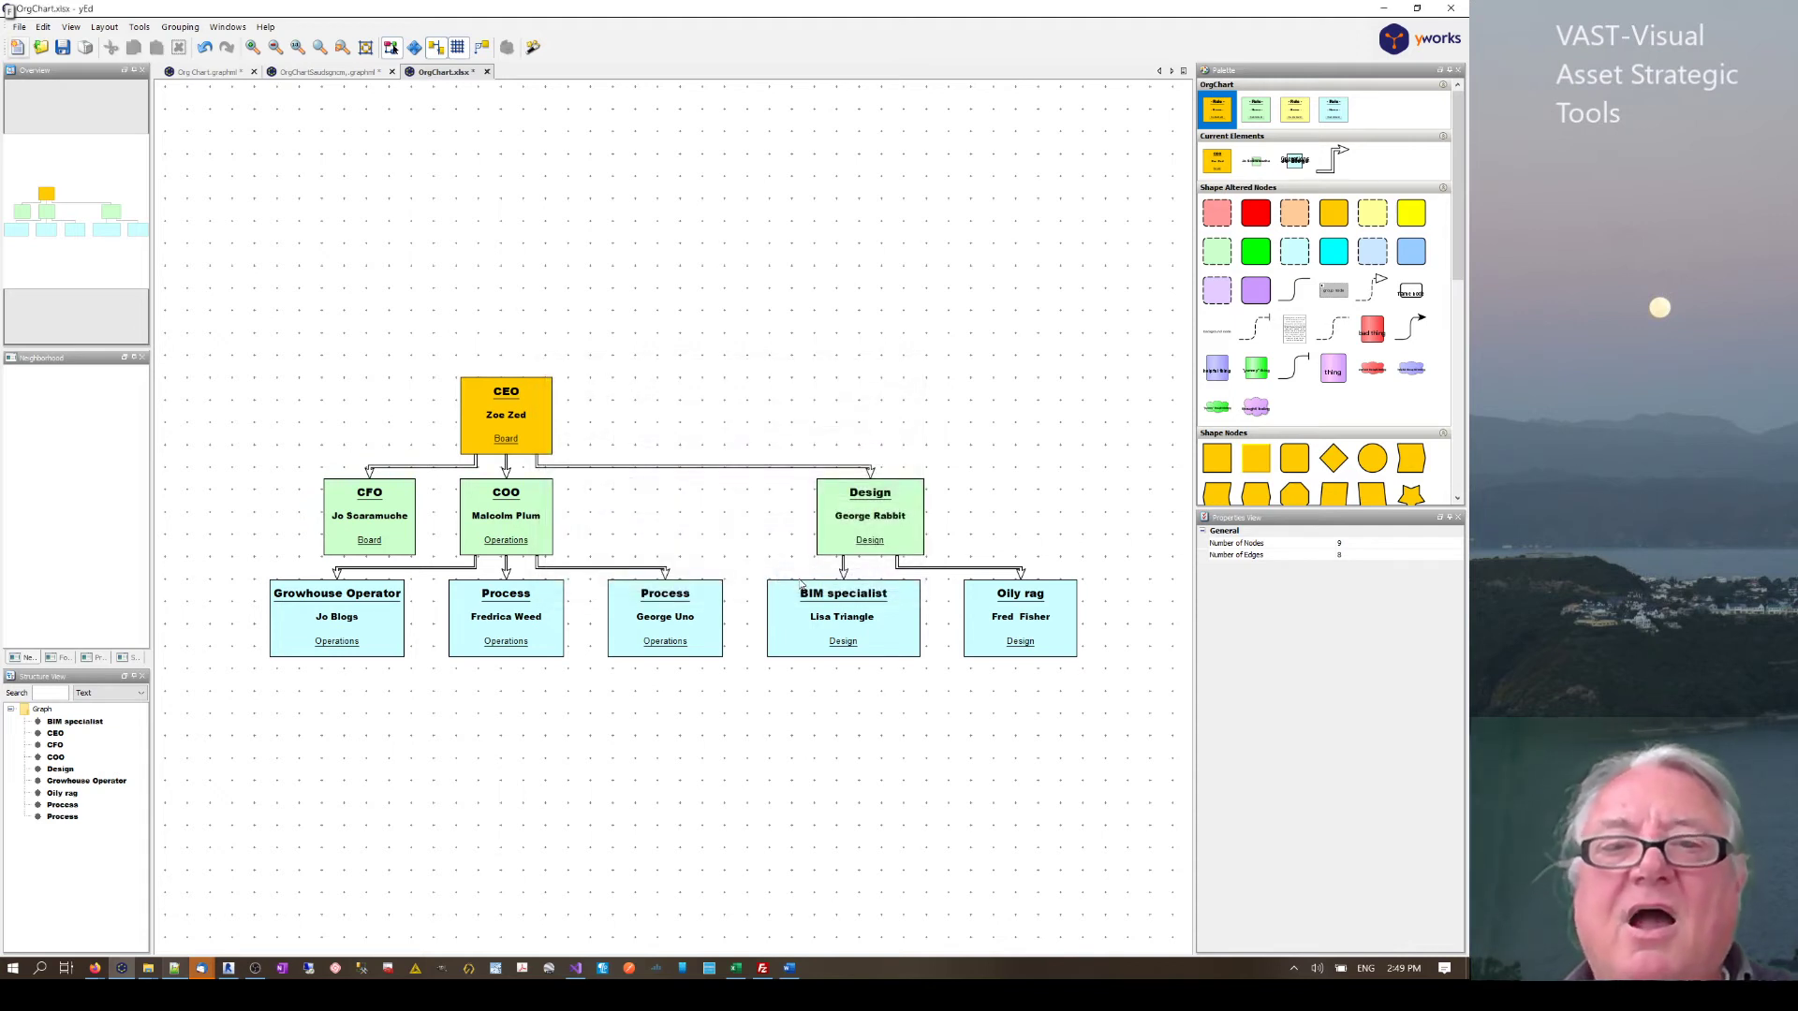
- Switch to the yEd folder in File Explorer and open the exported OrgChartHtml9z HTML file in Firefox
left_click(96, 972)
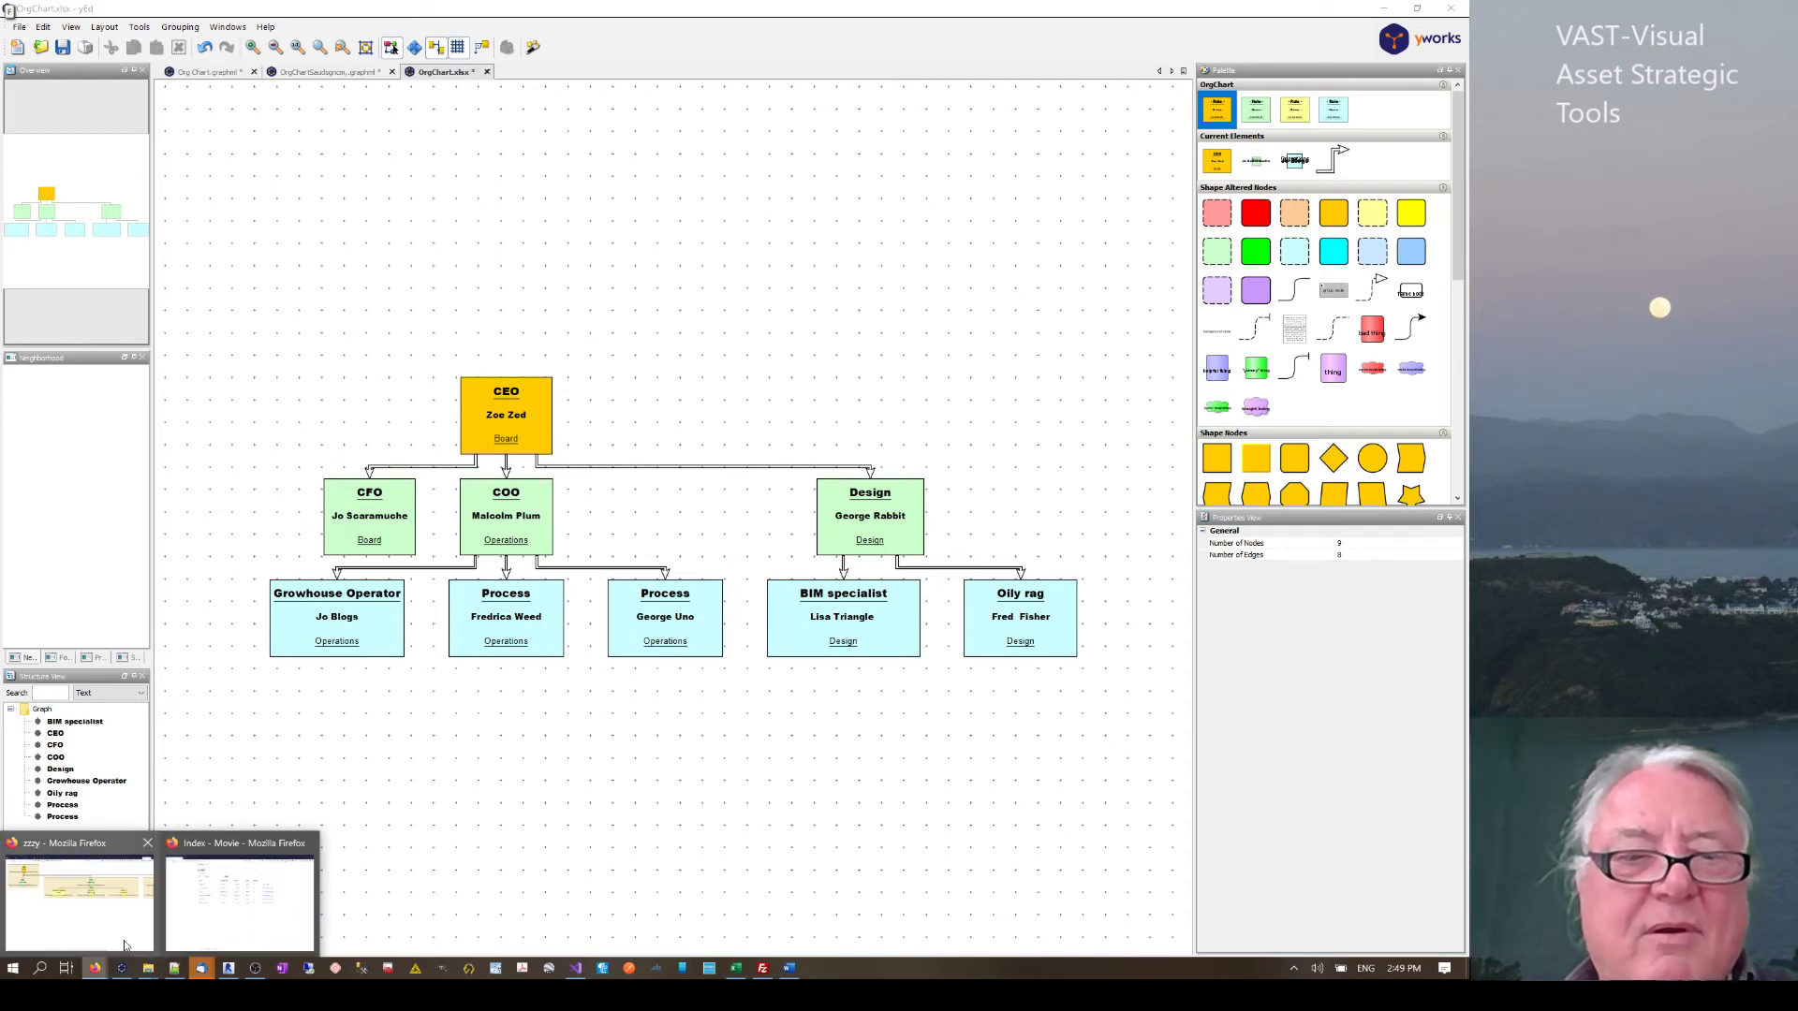
left_click(127, 941)
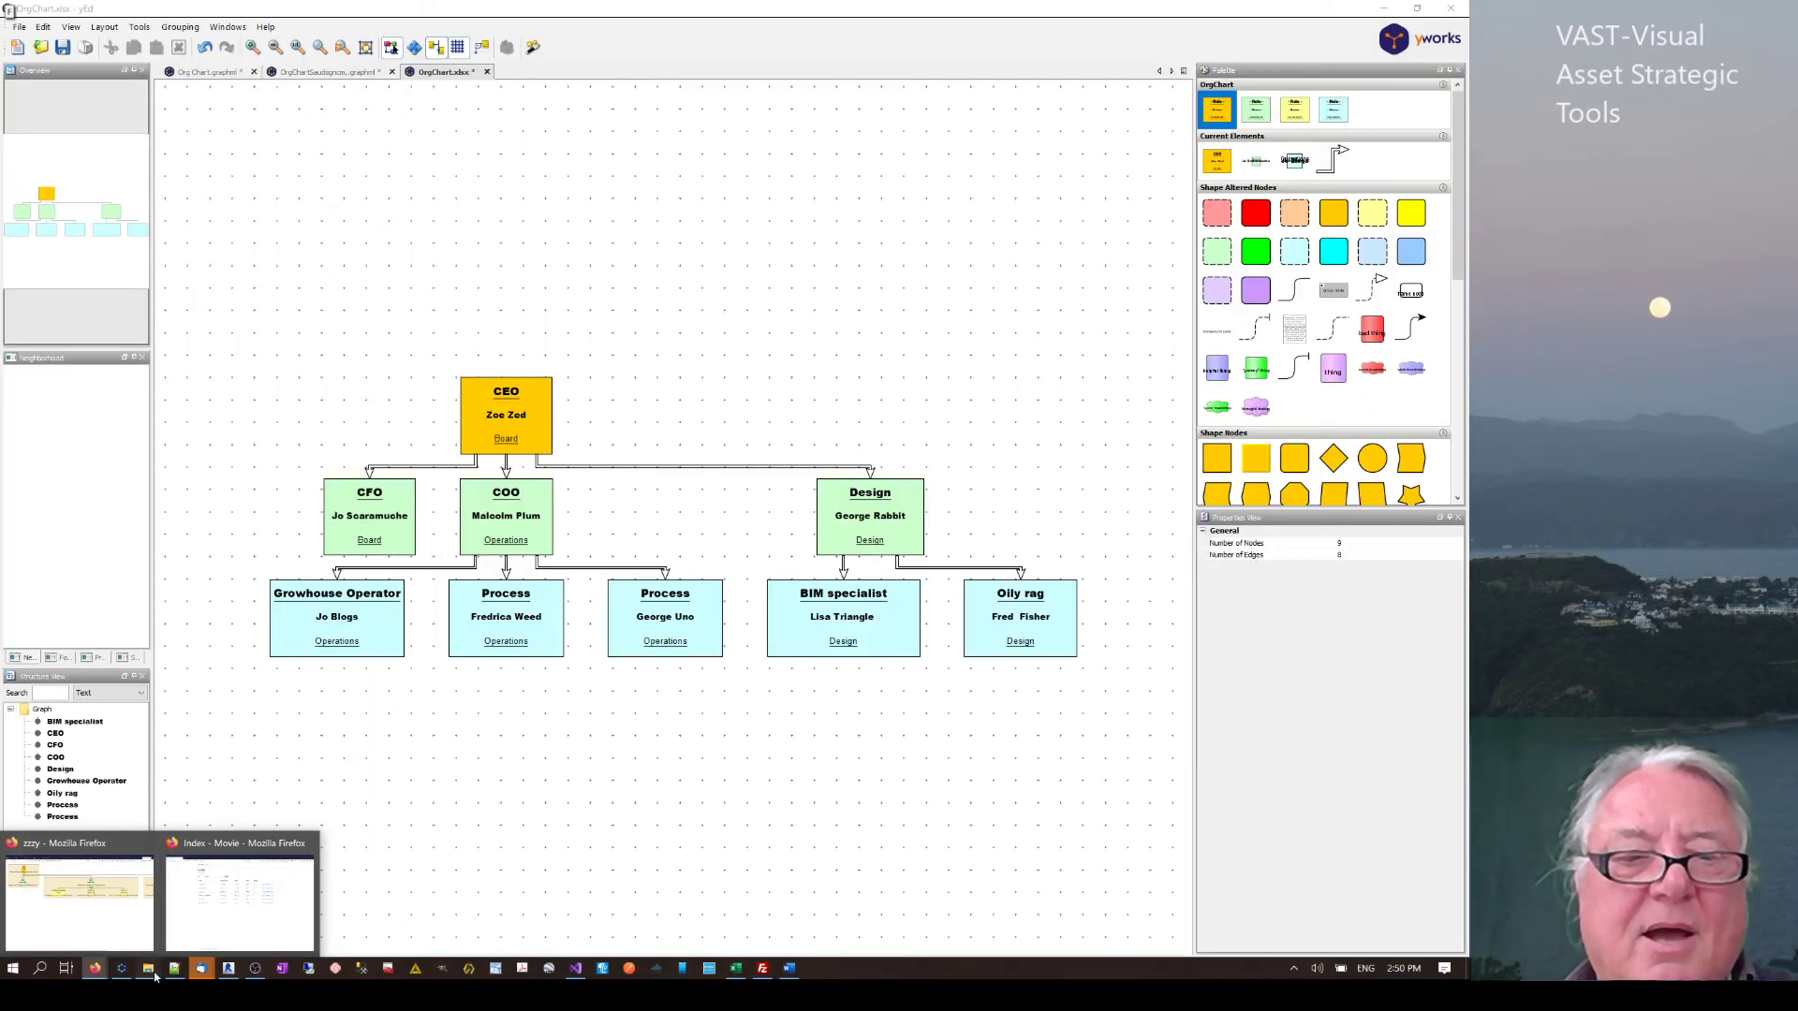
mouse_move(148, 969)
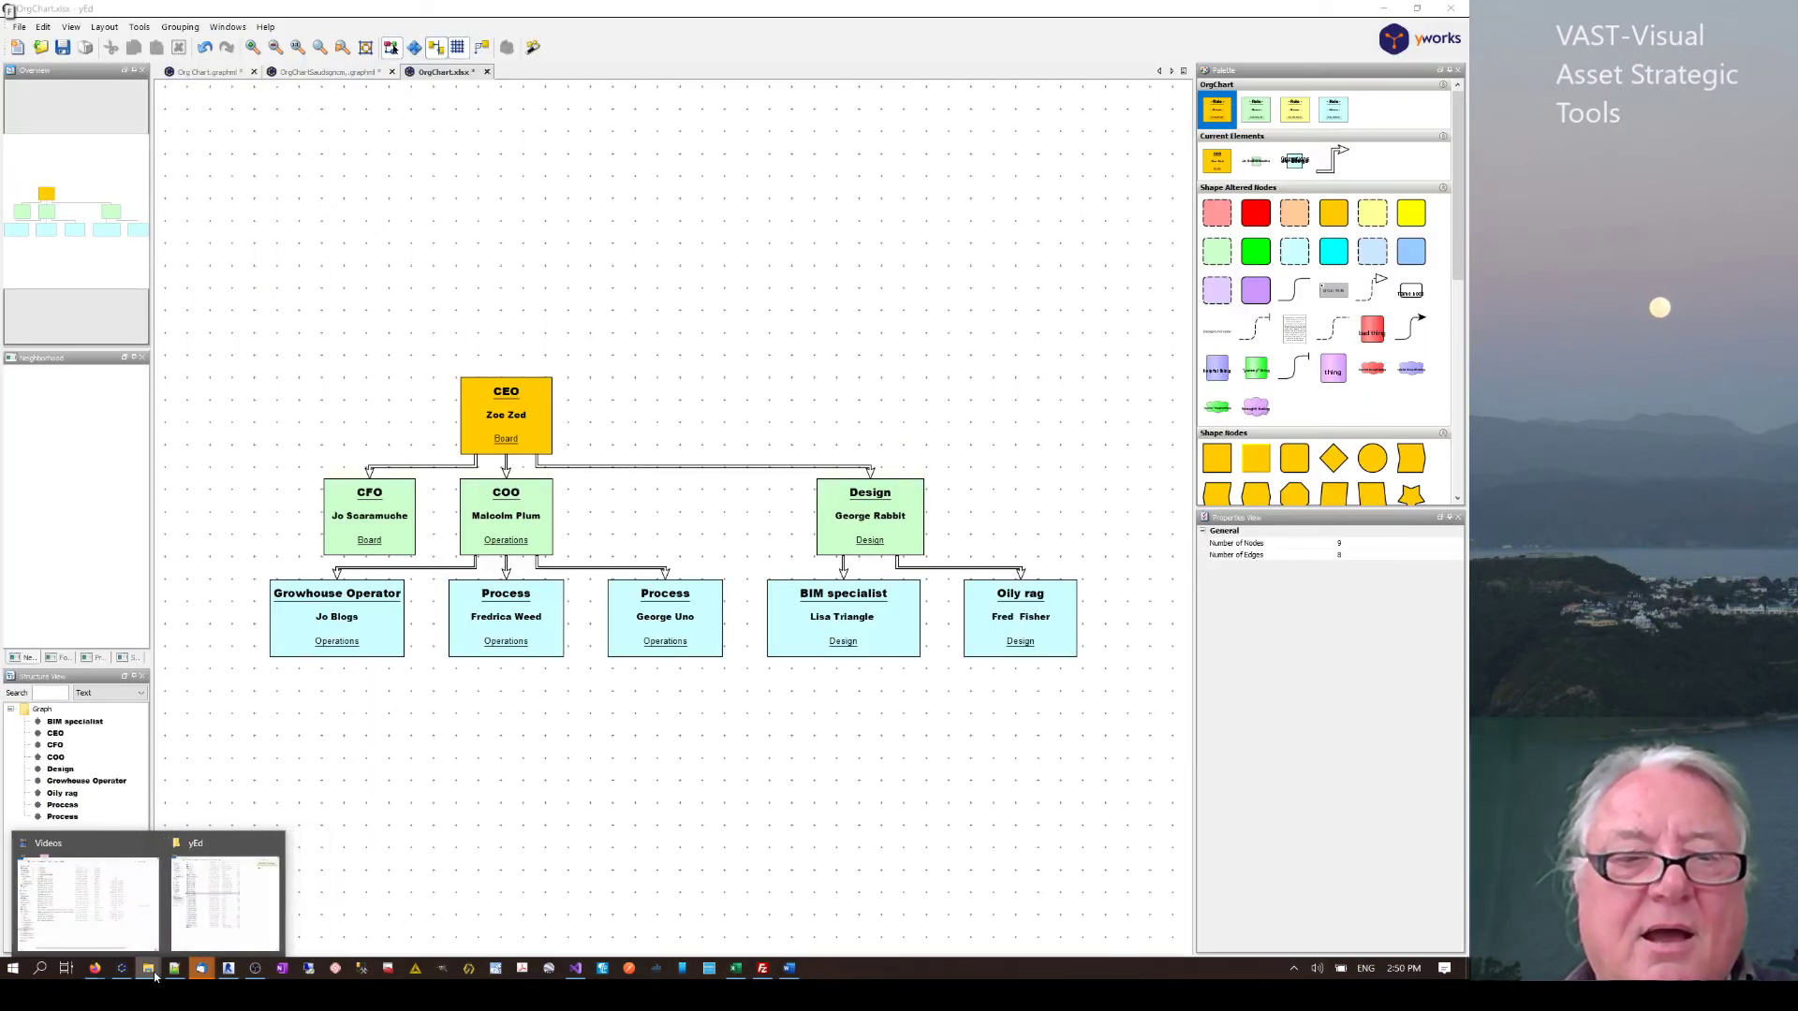
left_click(223, 943)
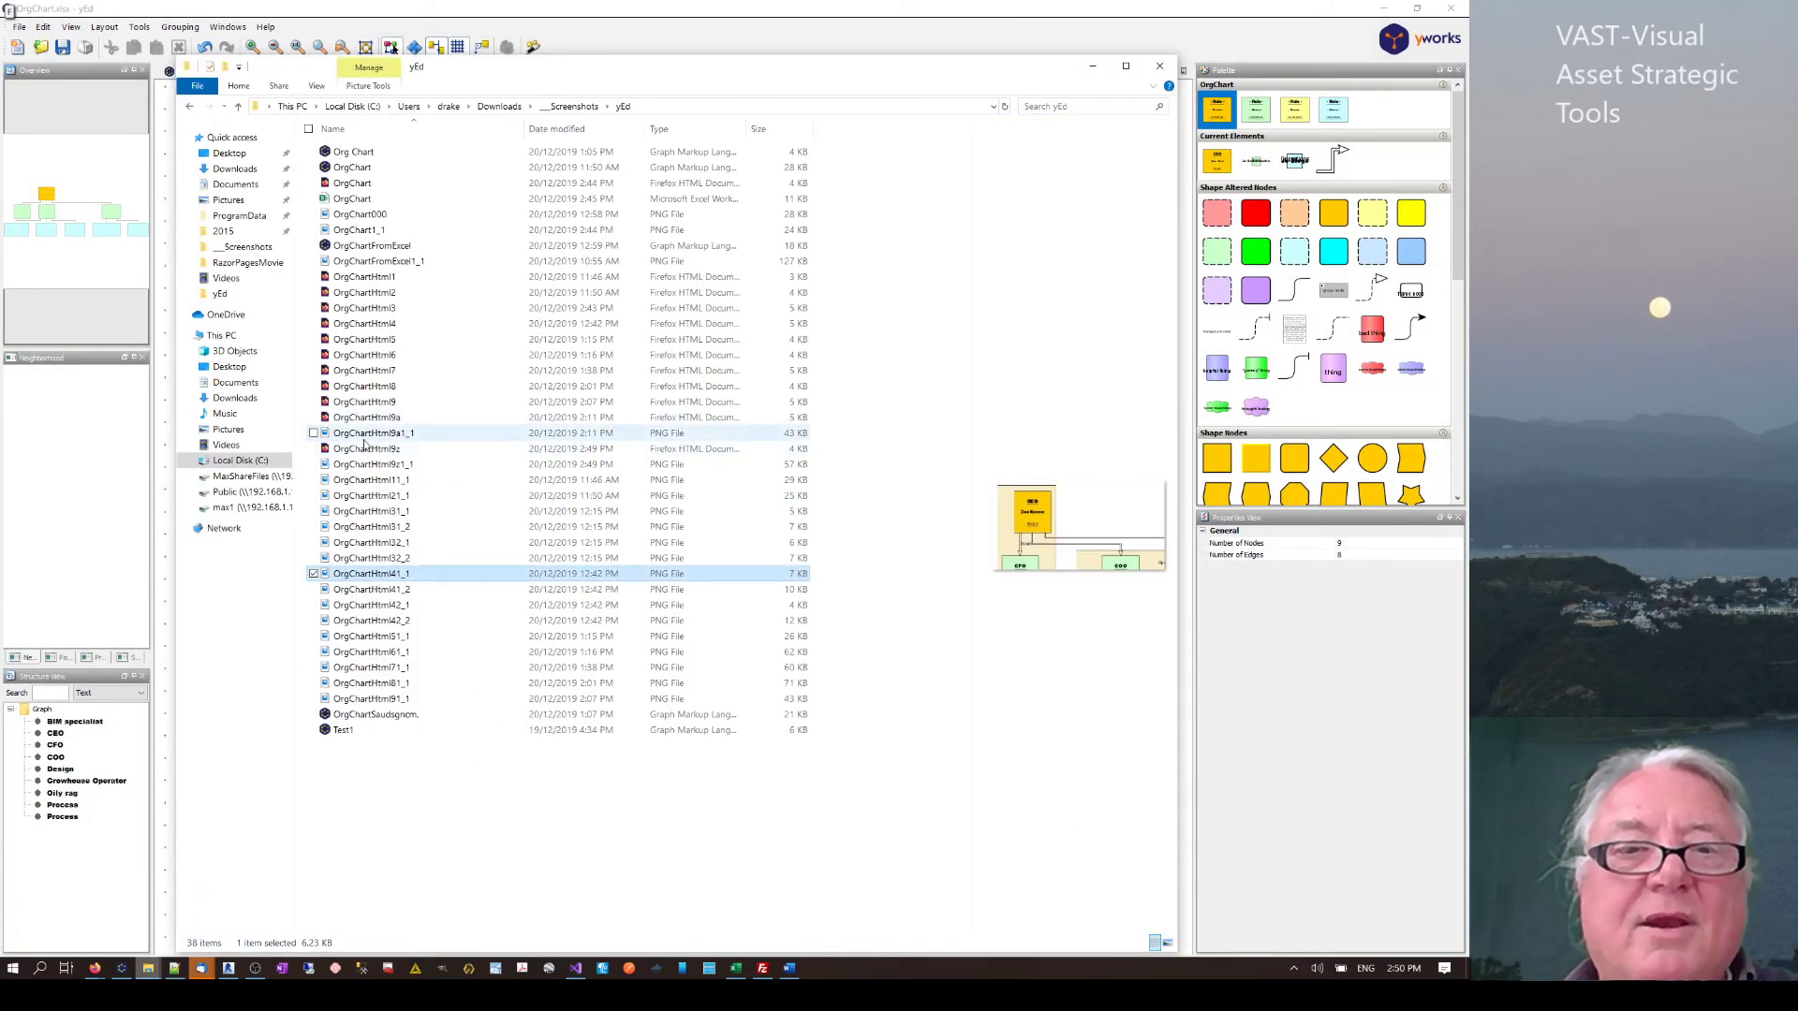
left_click(430, 388)
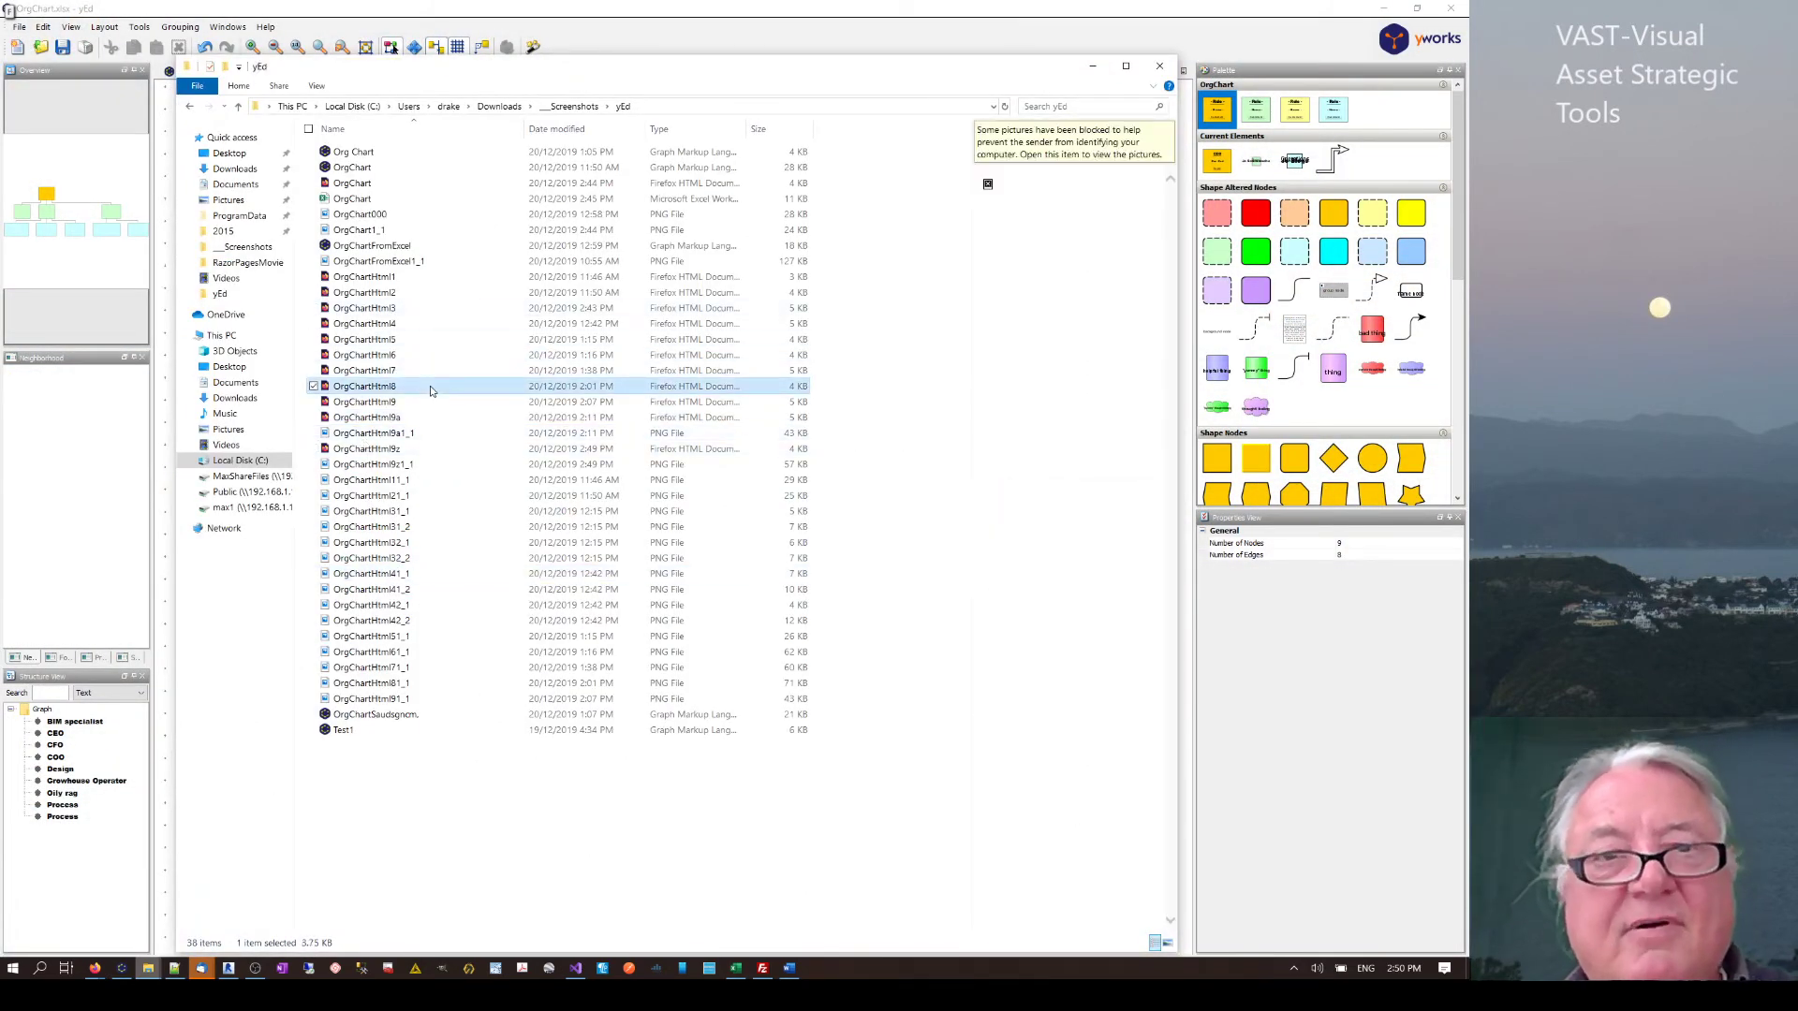
left_click(385, 453)
double_click(385, 451)
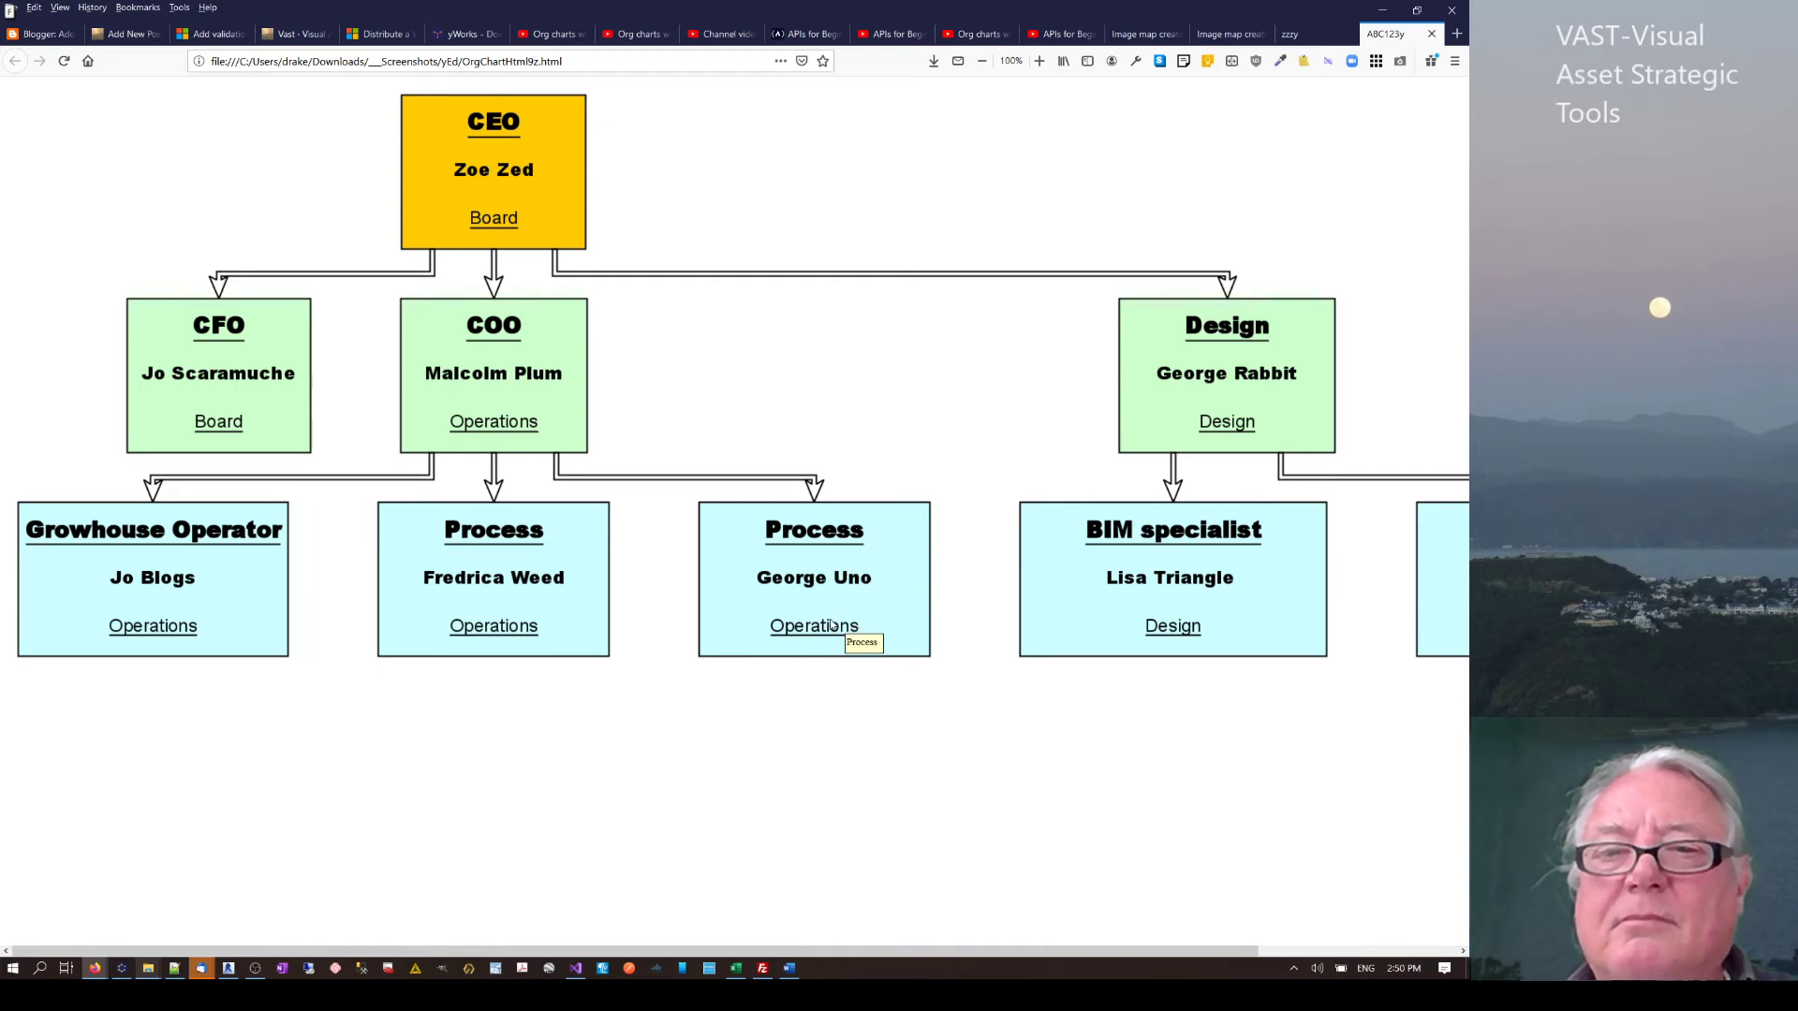
- Check the tooltips on the exported chart's nodes and test the CEO node's hyperlink
right_click(826, 544)
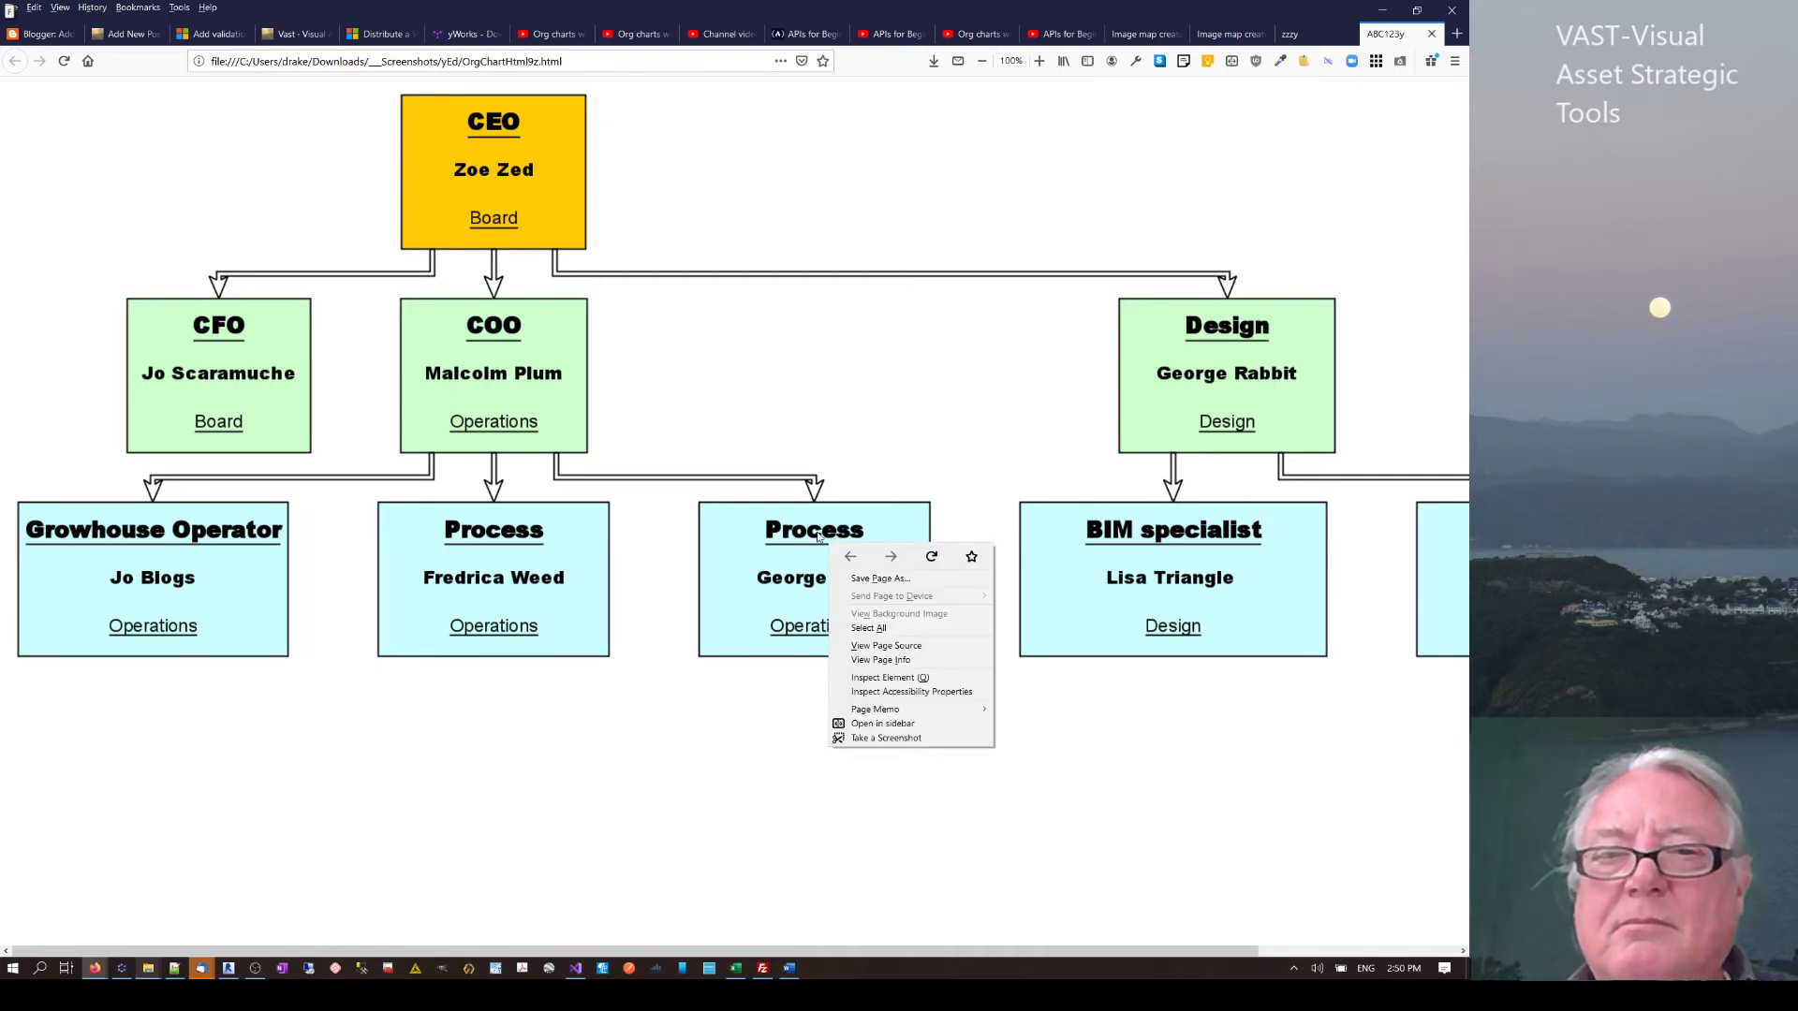
key("Escape")
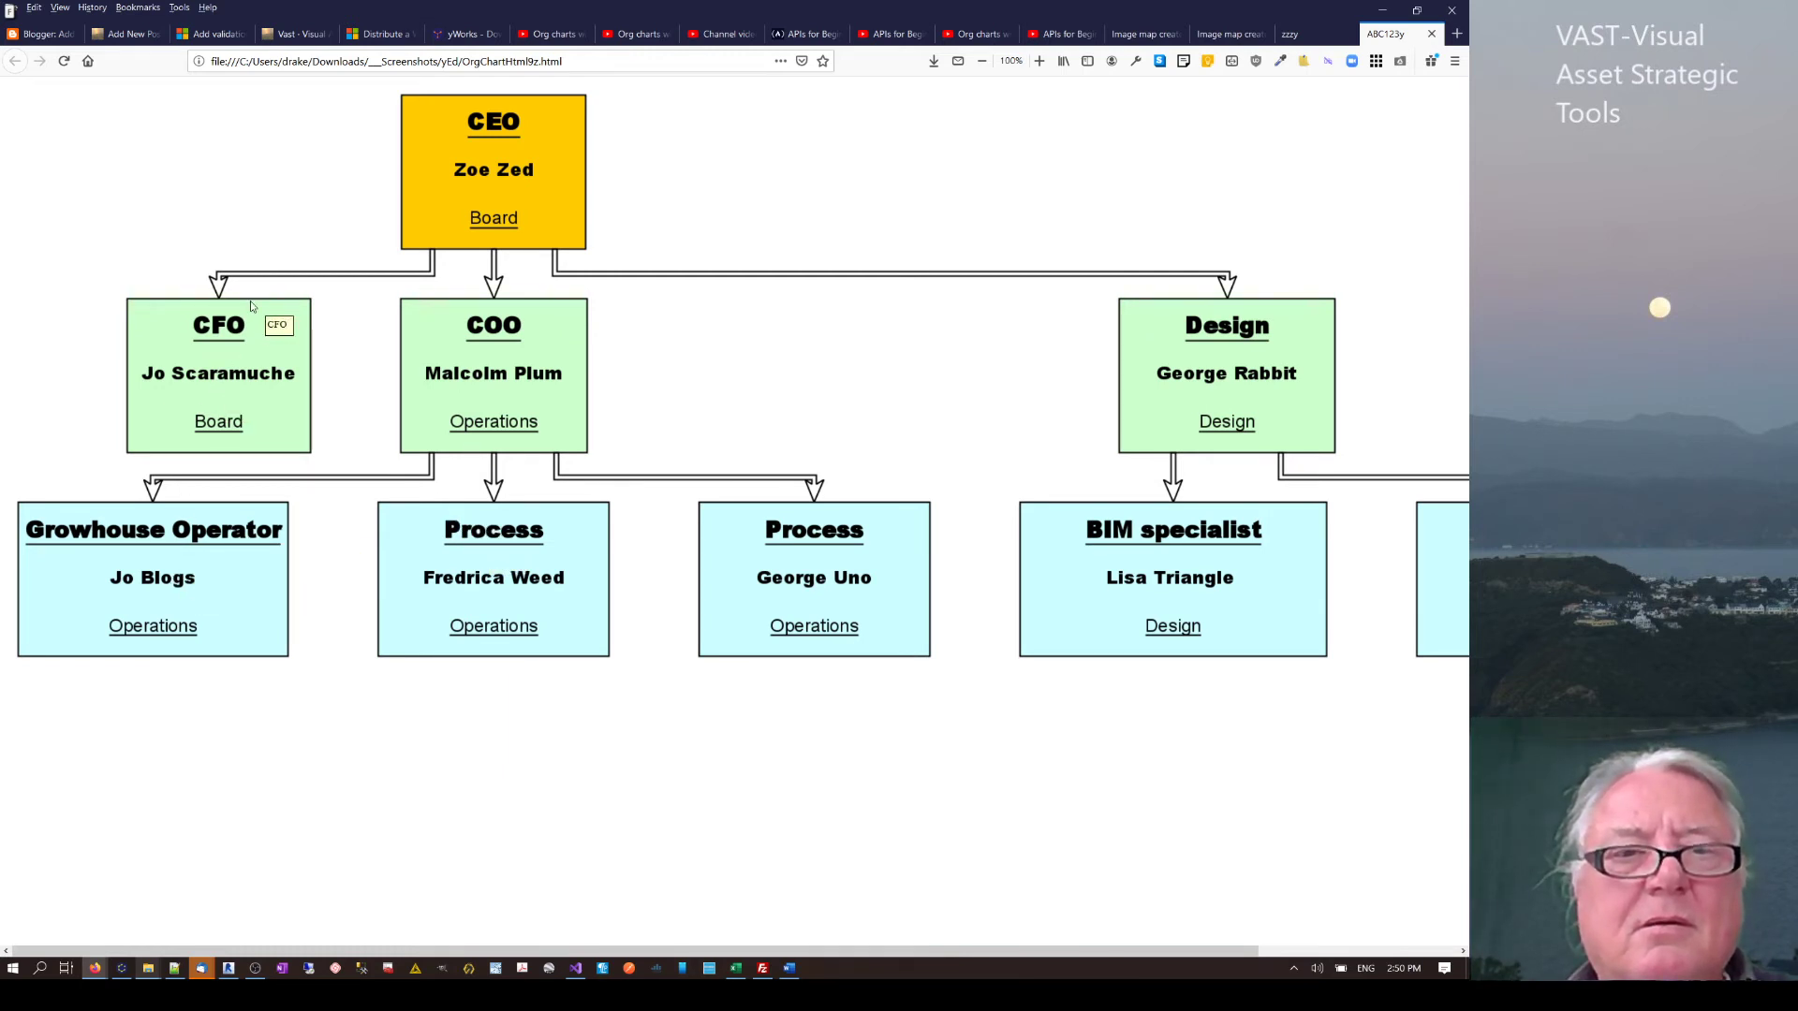
left_click(486, 173)
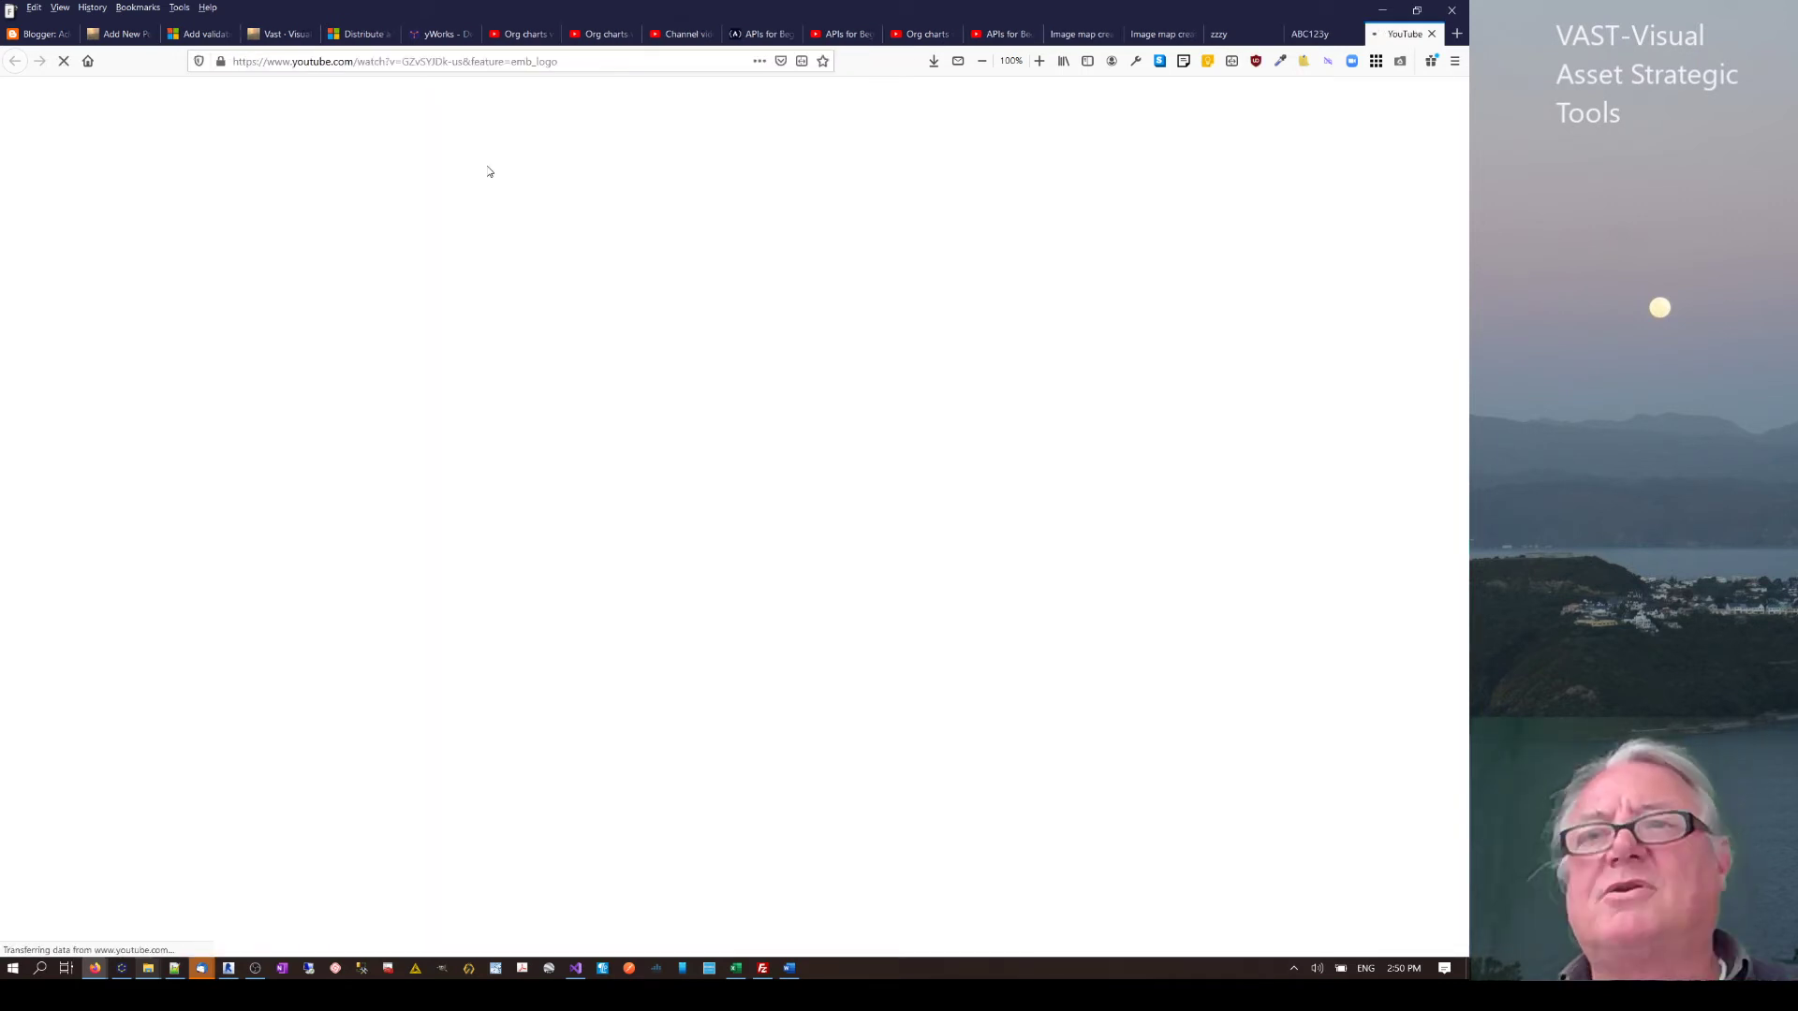
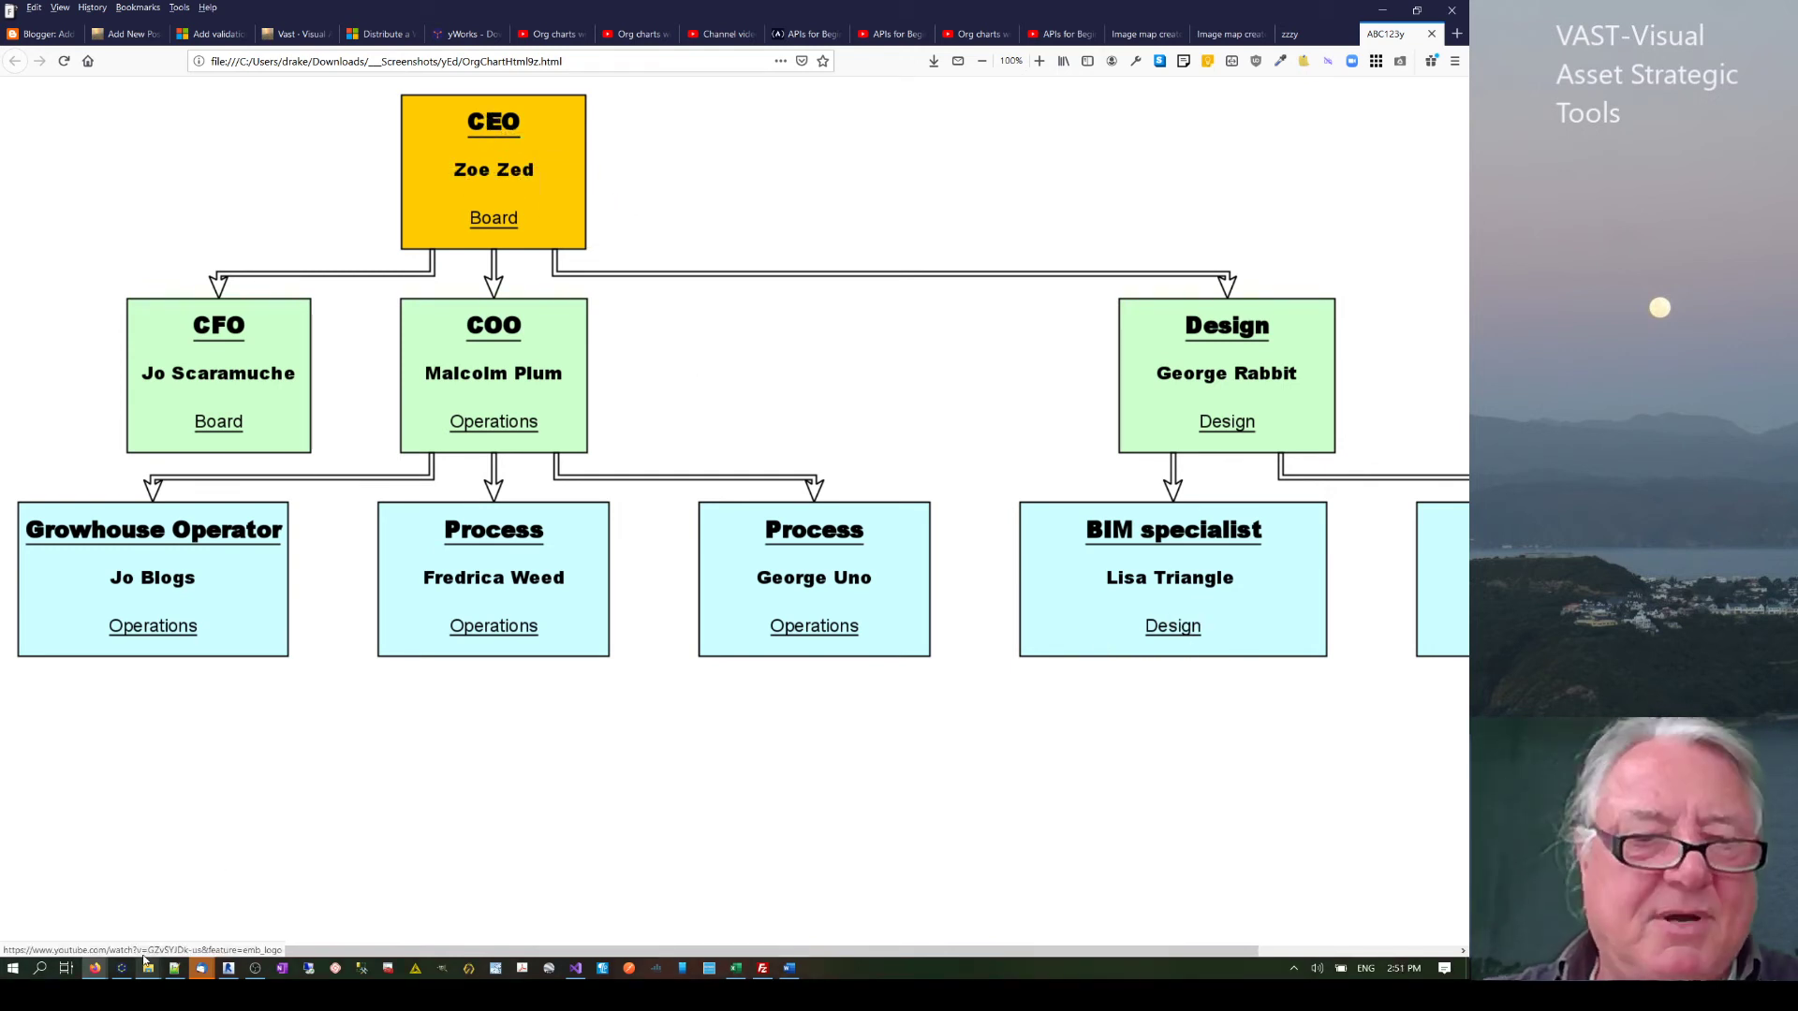
- Return to the yEd folder and open OrgChartHtml9z in Notepad++ to view its source
mouse_move(145, 974)
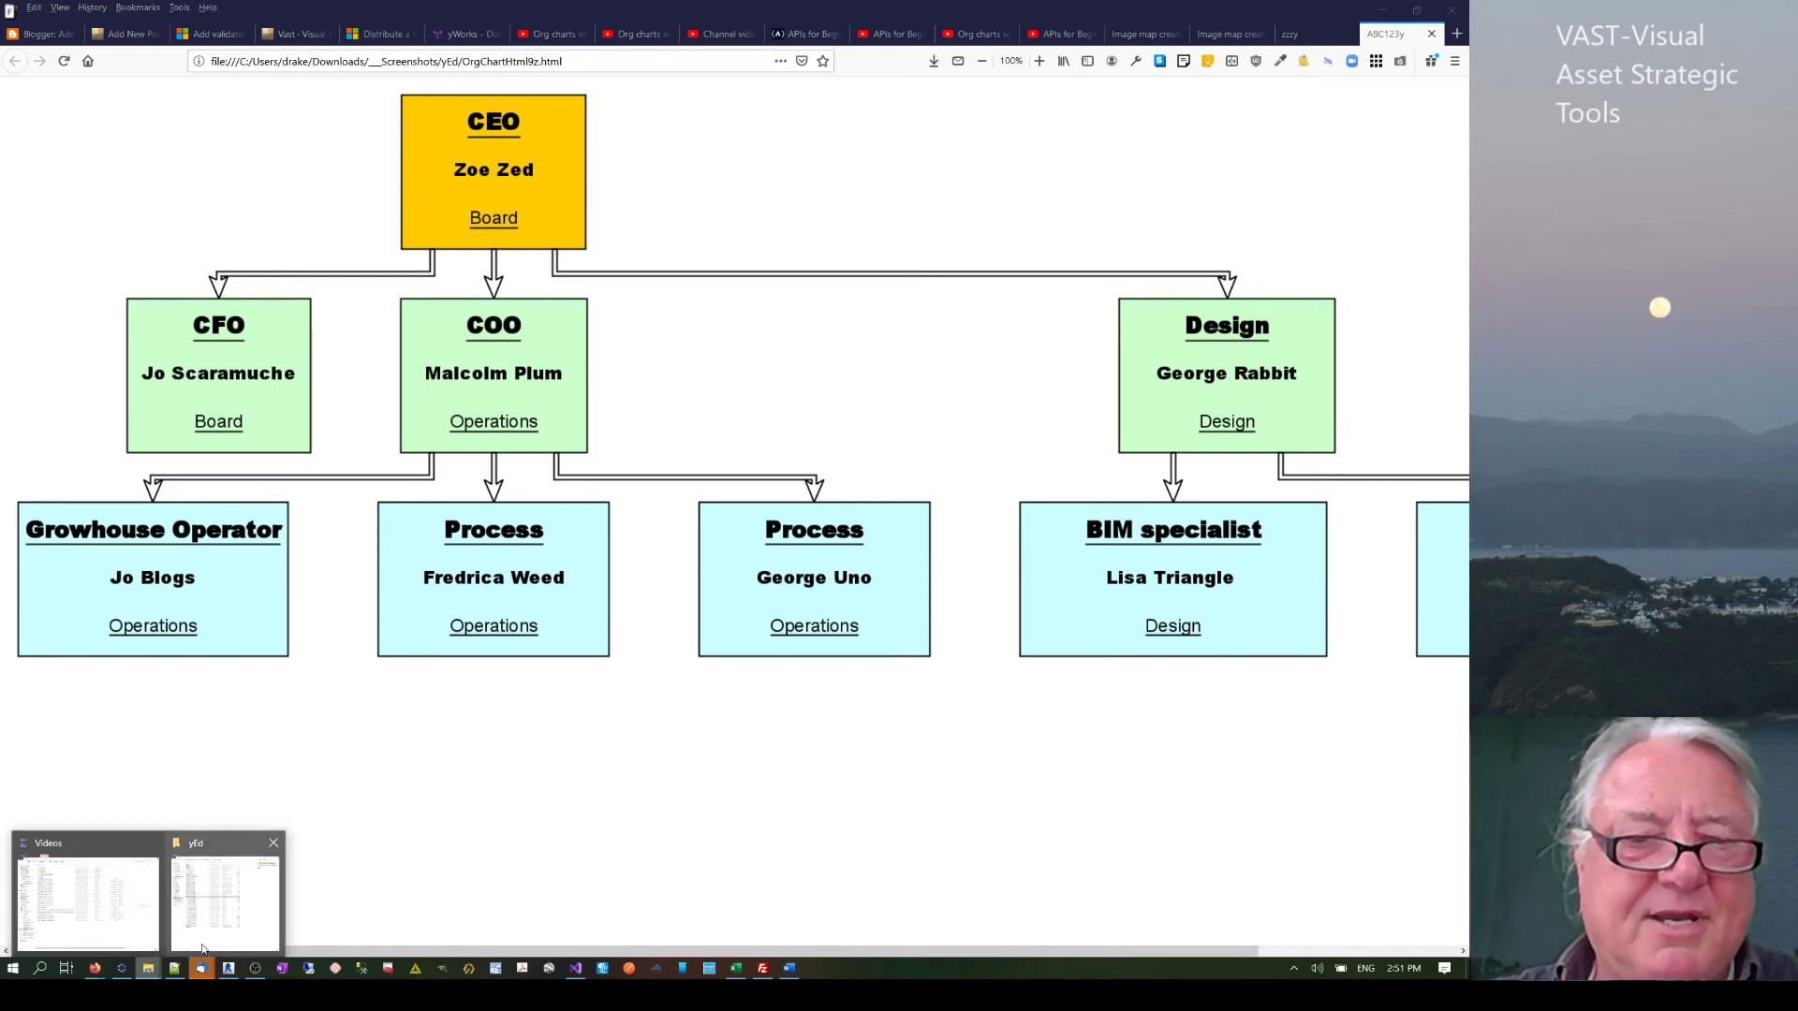
left_click(225, 894)
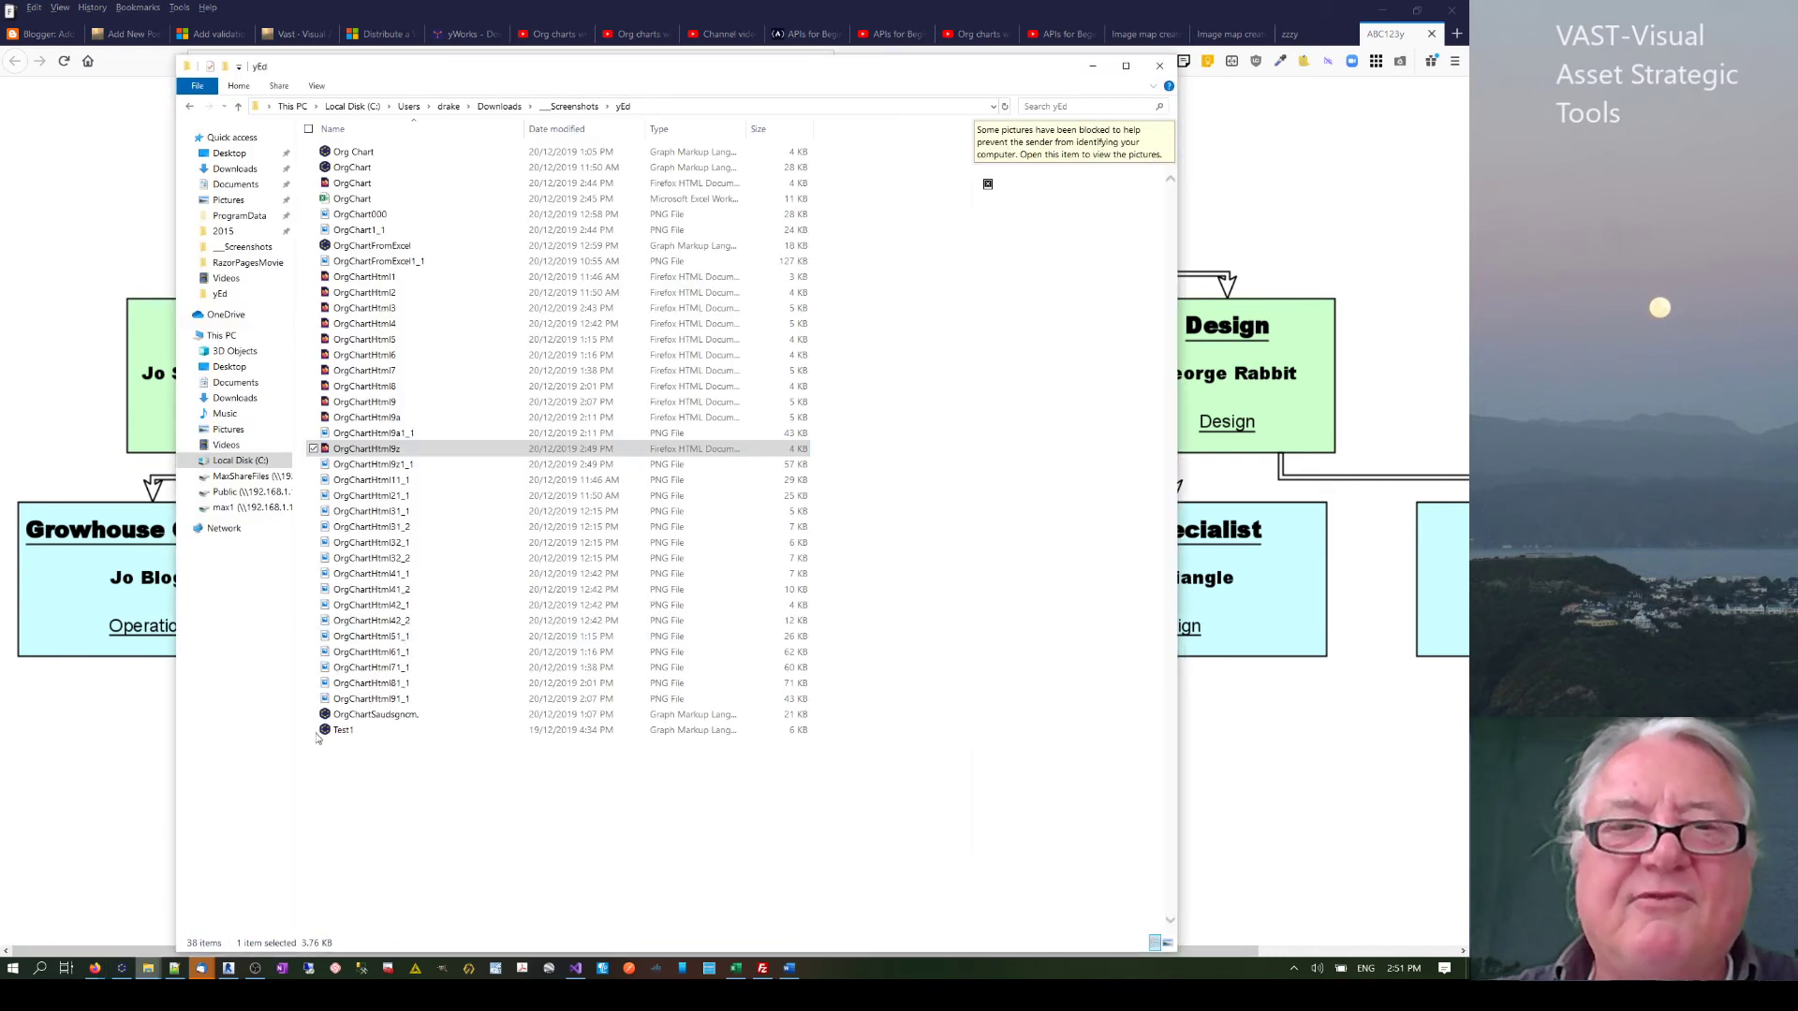
right_click(366, 449)
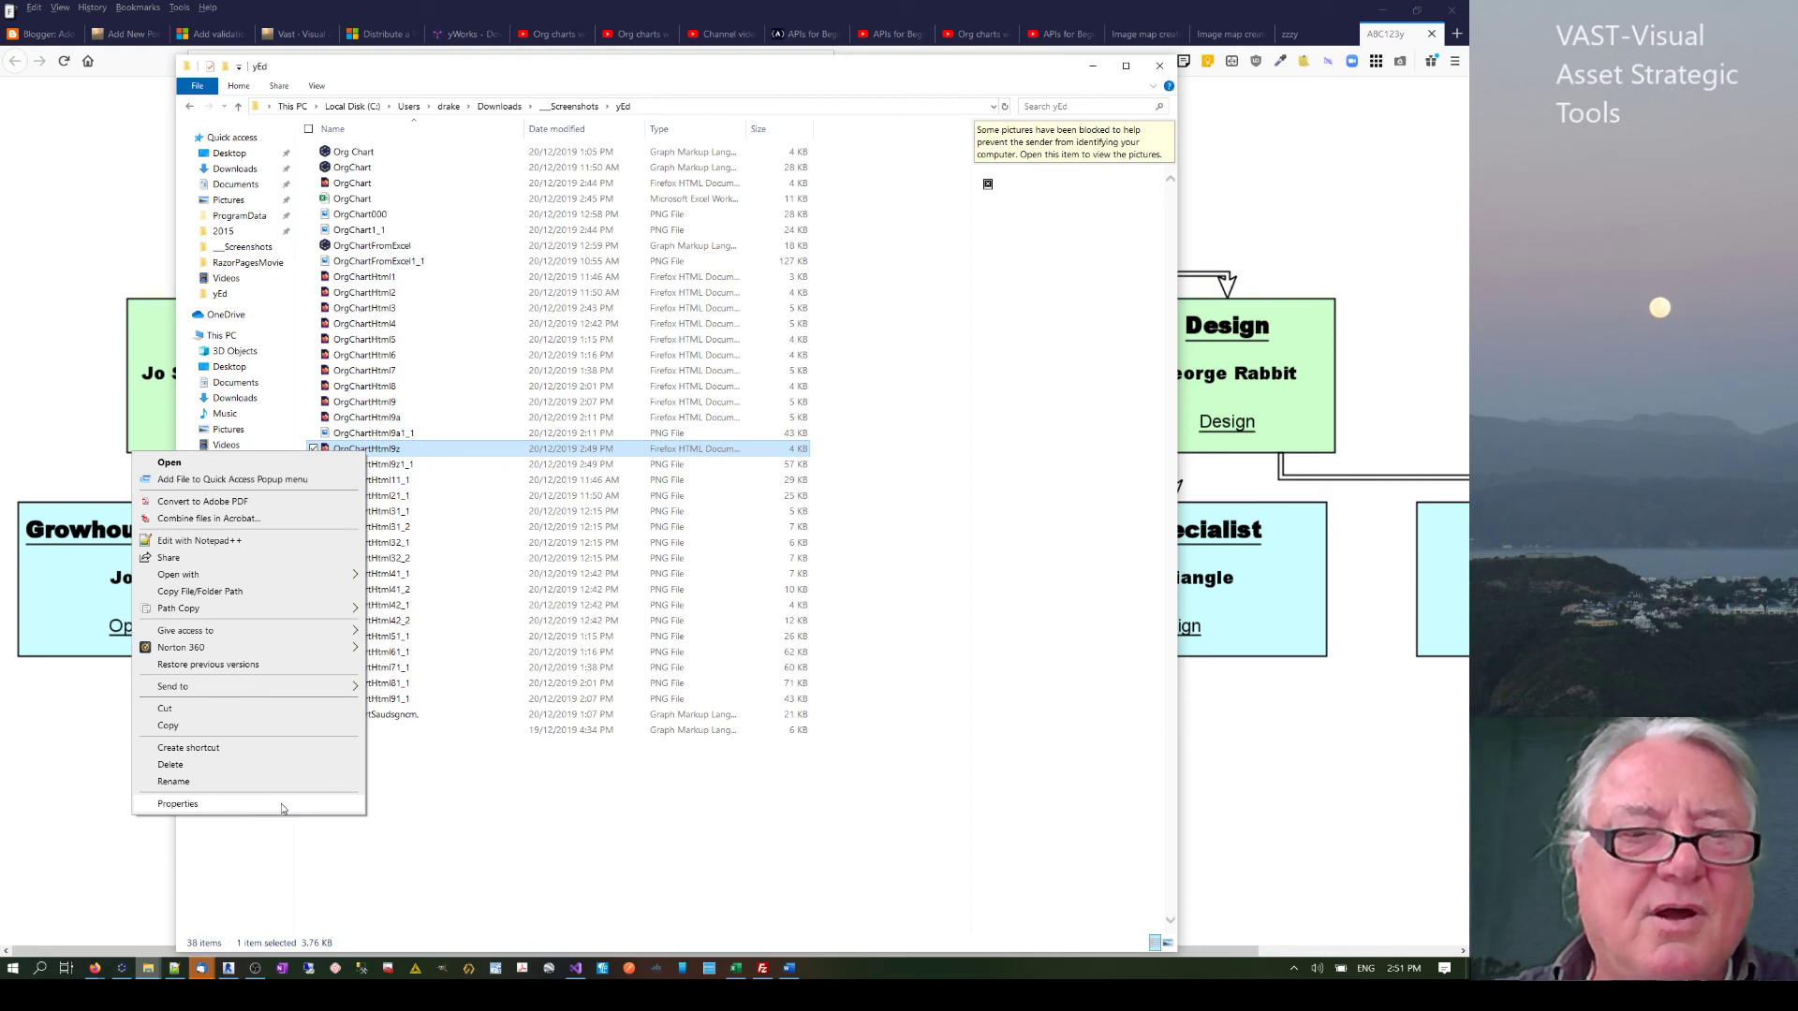
left_click(206, 540)
- Examine the HTML source's n0 tooltip text and the full area element containing the CEO node's YouTube link
scroll(693, 328, "down", 20)
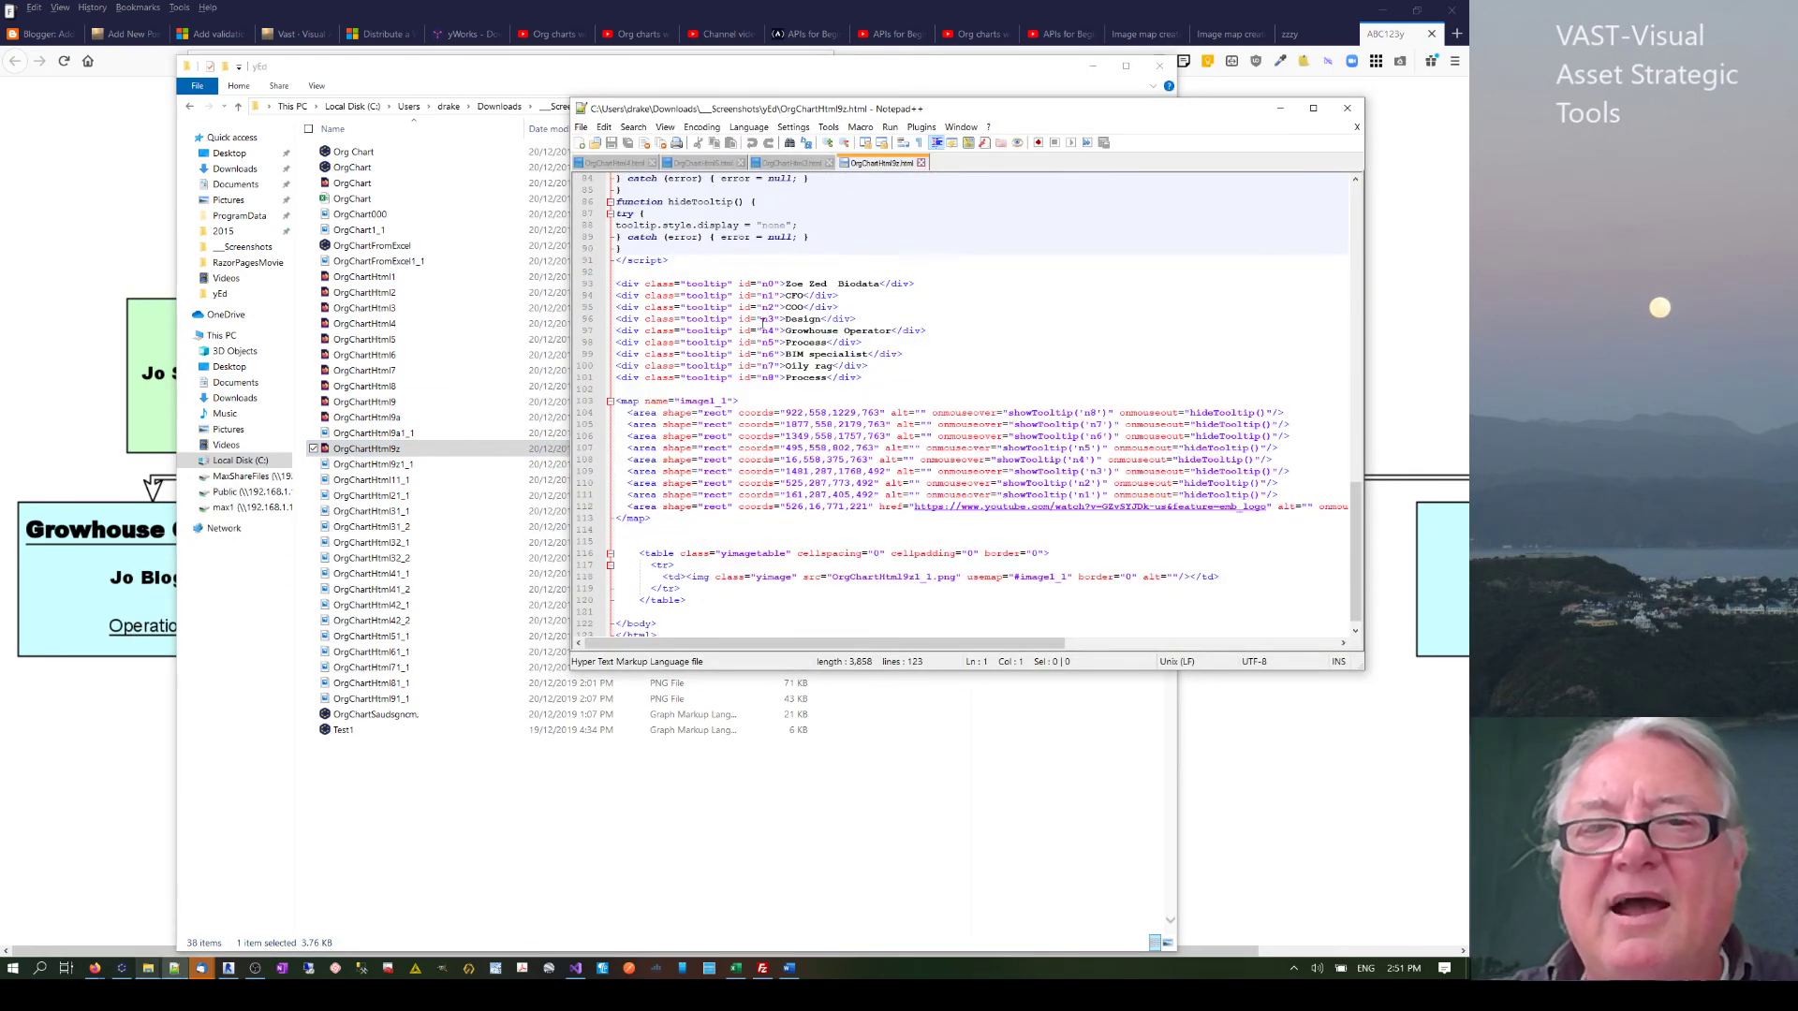
left_click_drag(784, 285, 875, 285)
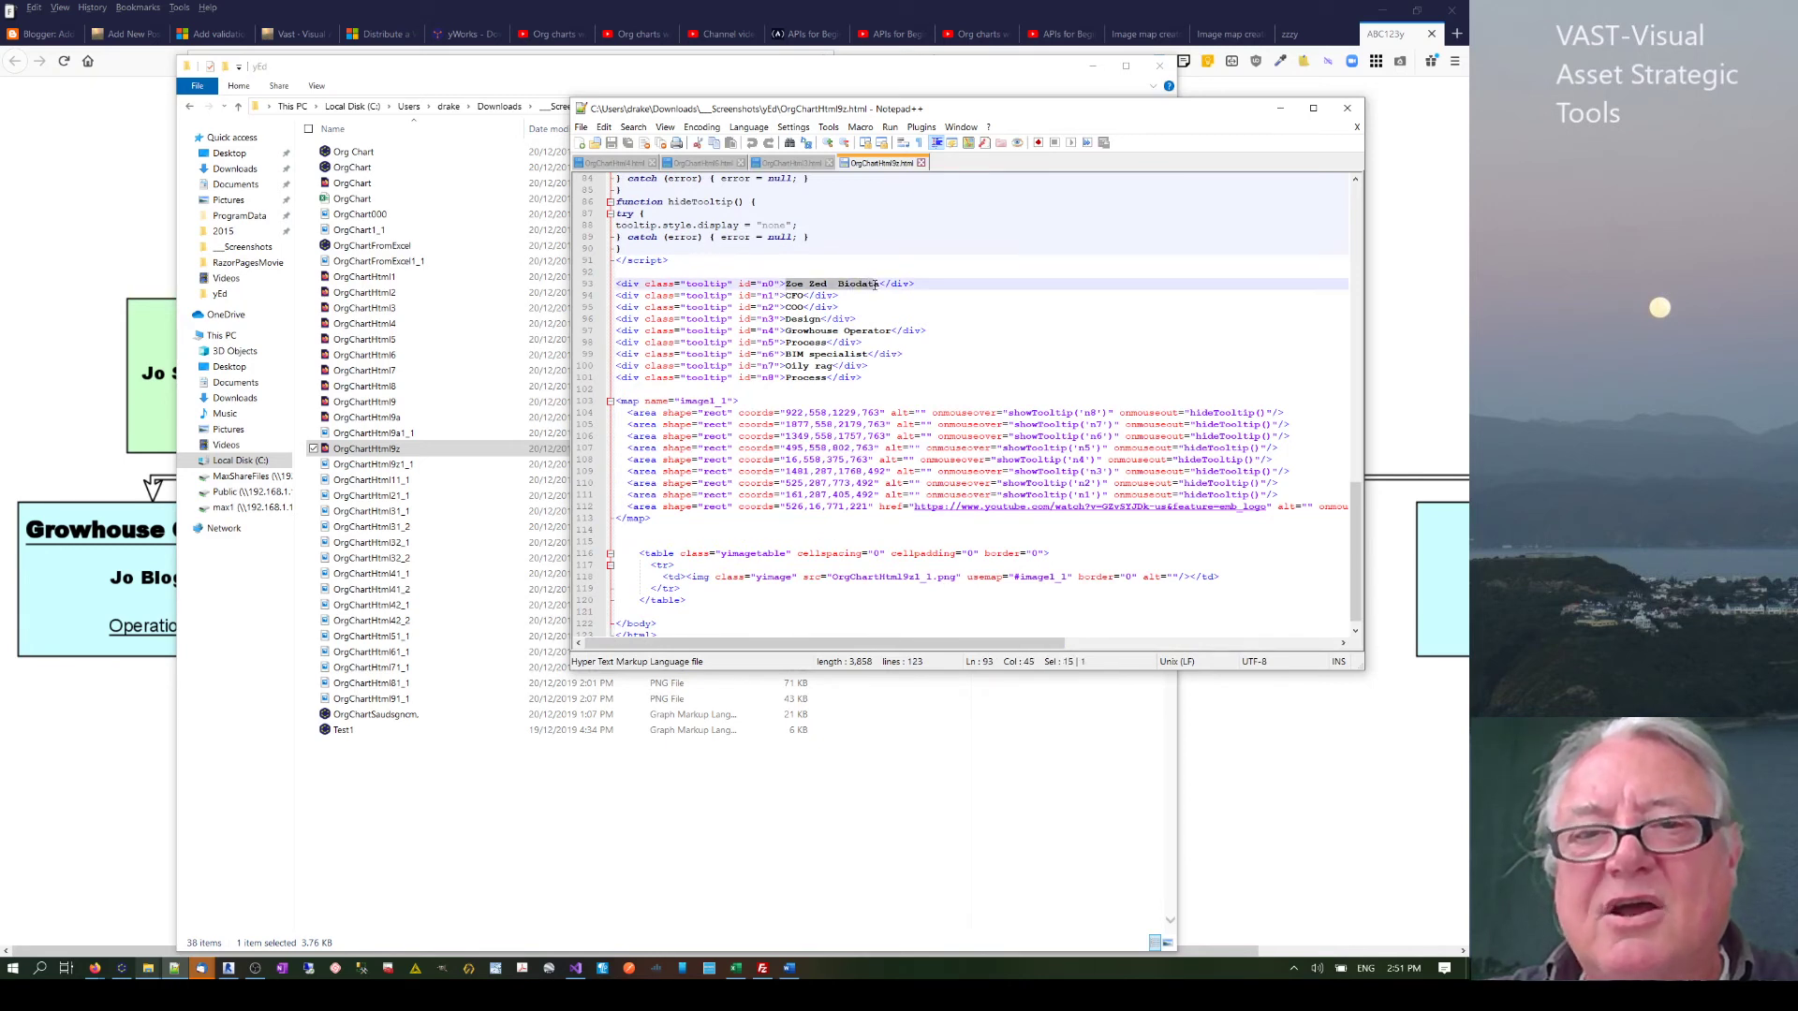
left_click_drag(906, 511, 710, 518)
left_click(706, 507)
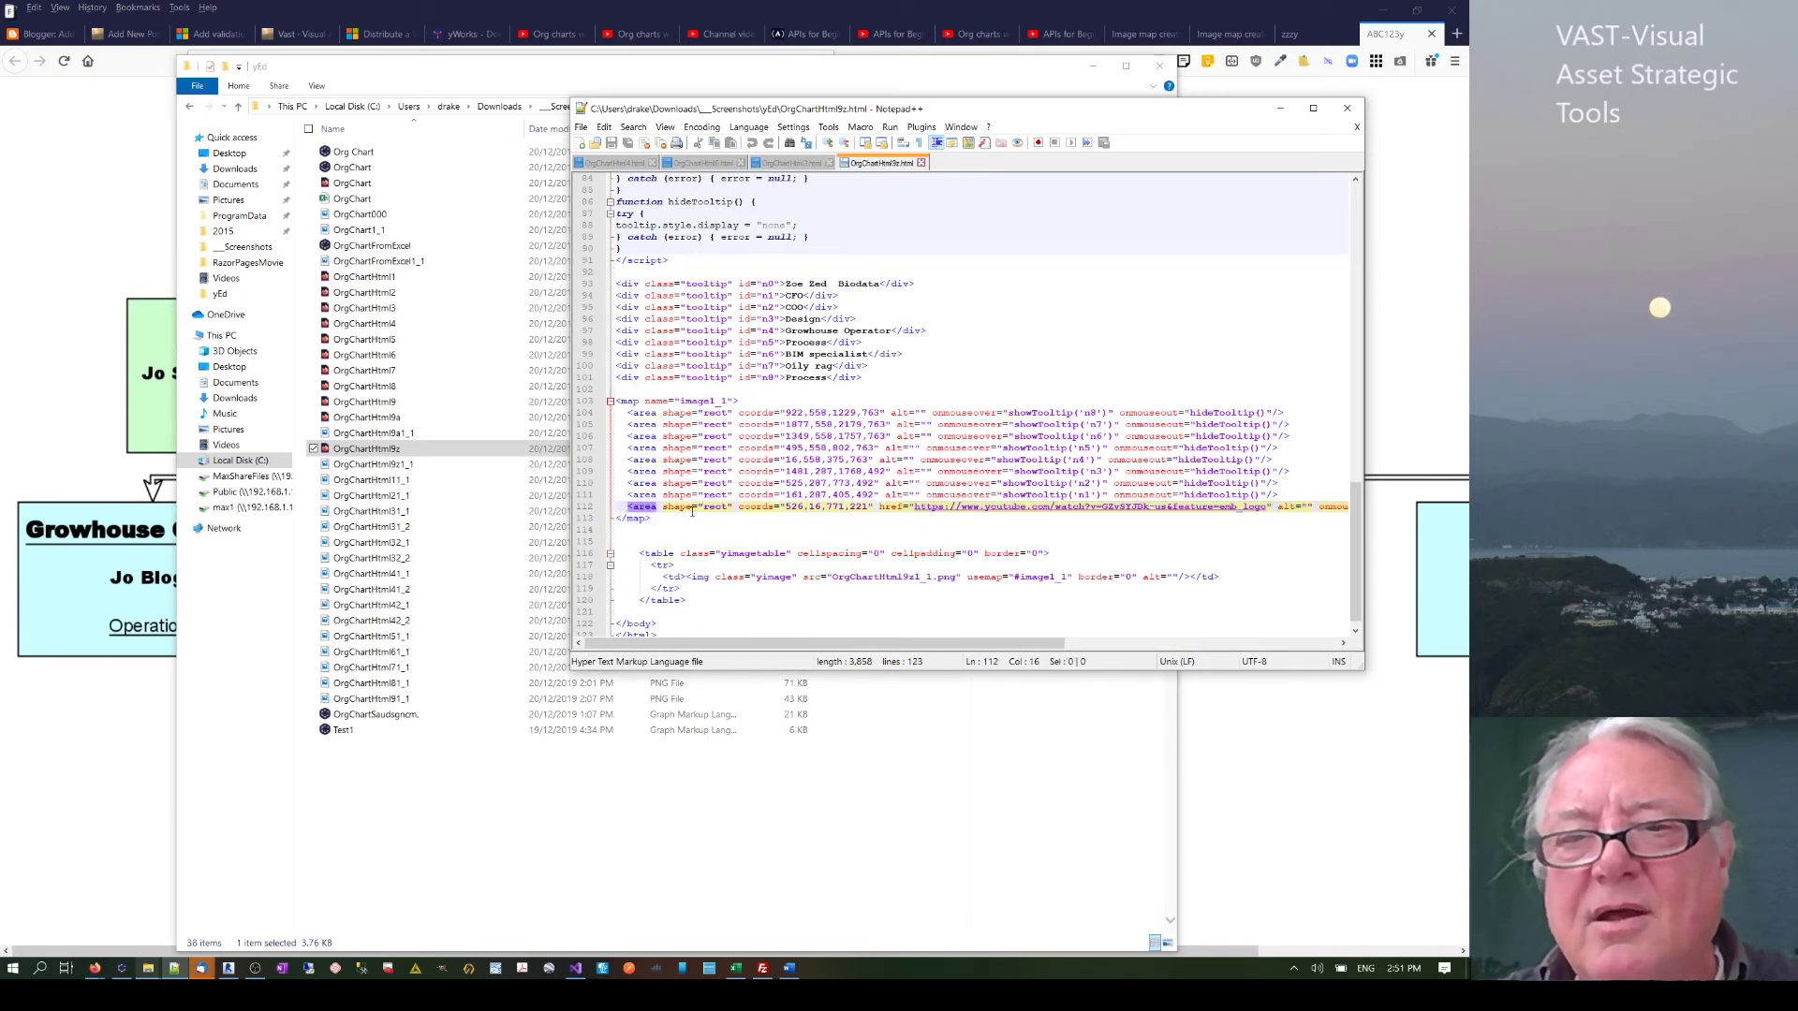
left_click_drag(990, 642, 1318, 664)
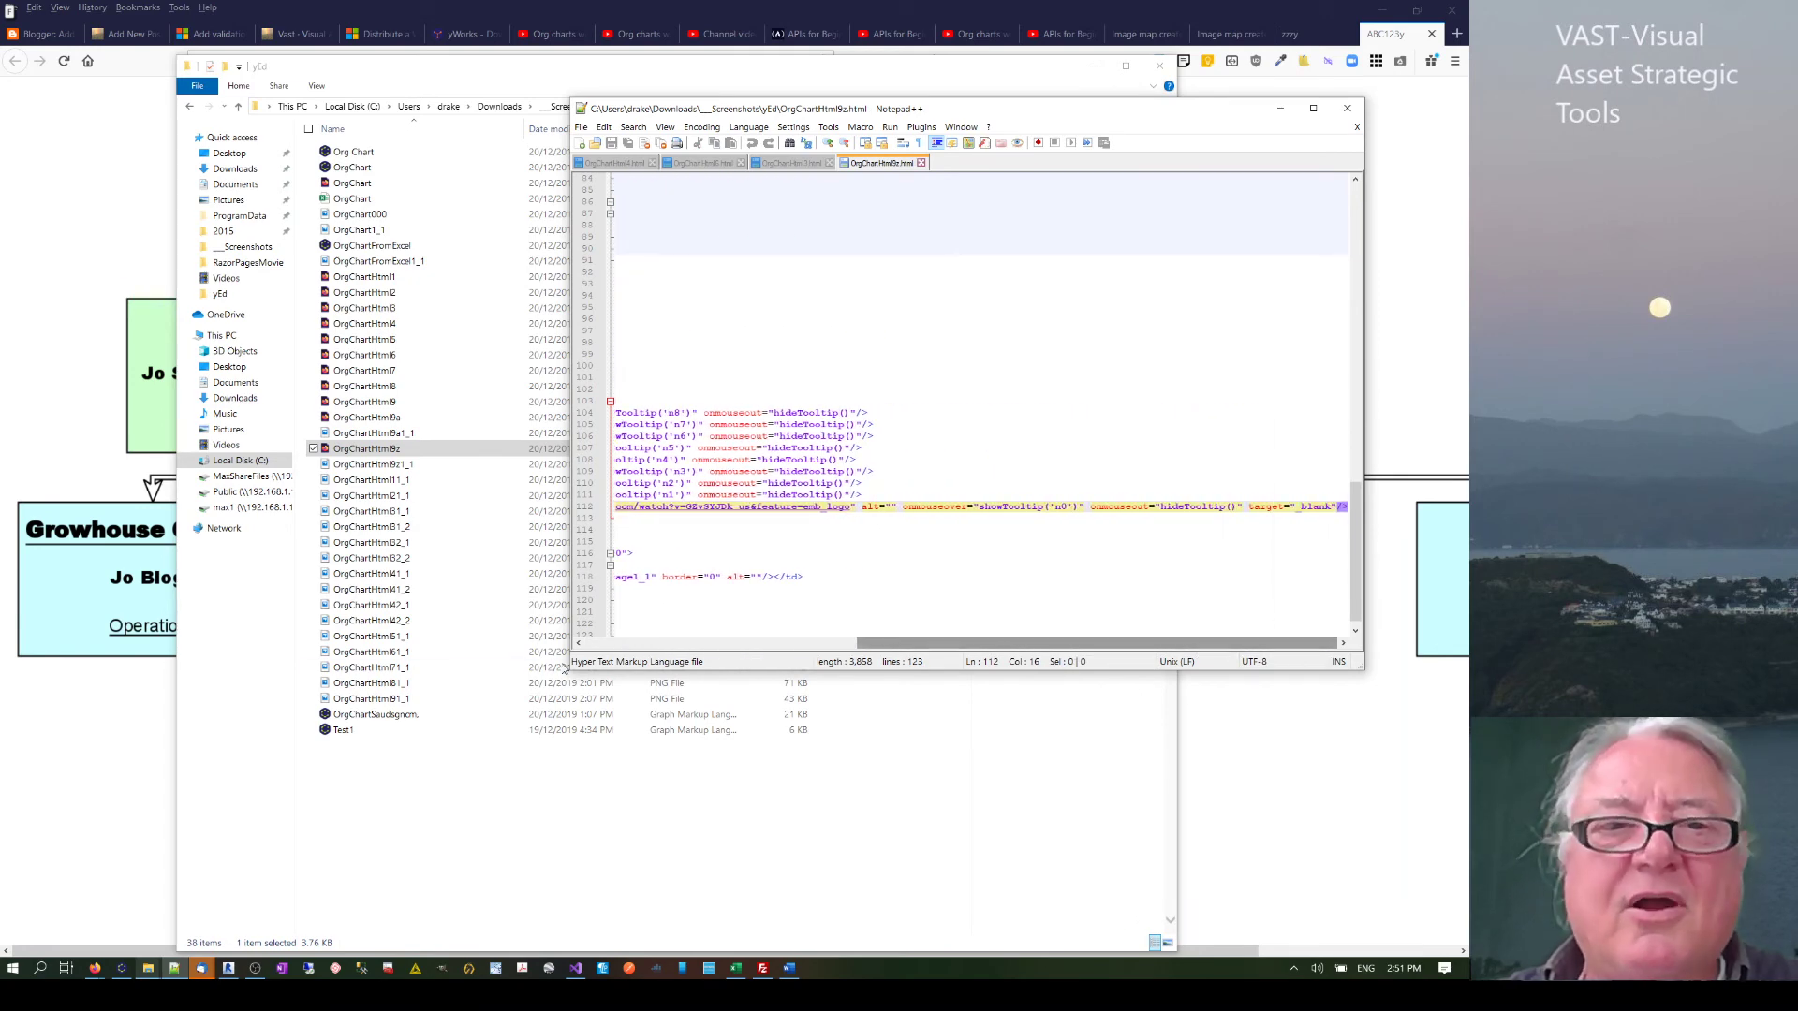
- Return to yEd, reapply the OrgChart property mapping to all nodes, and check the BIM specialist and Oily rag nodes' data
left_click(486, 684)
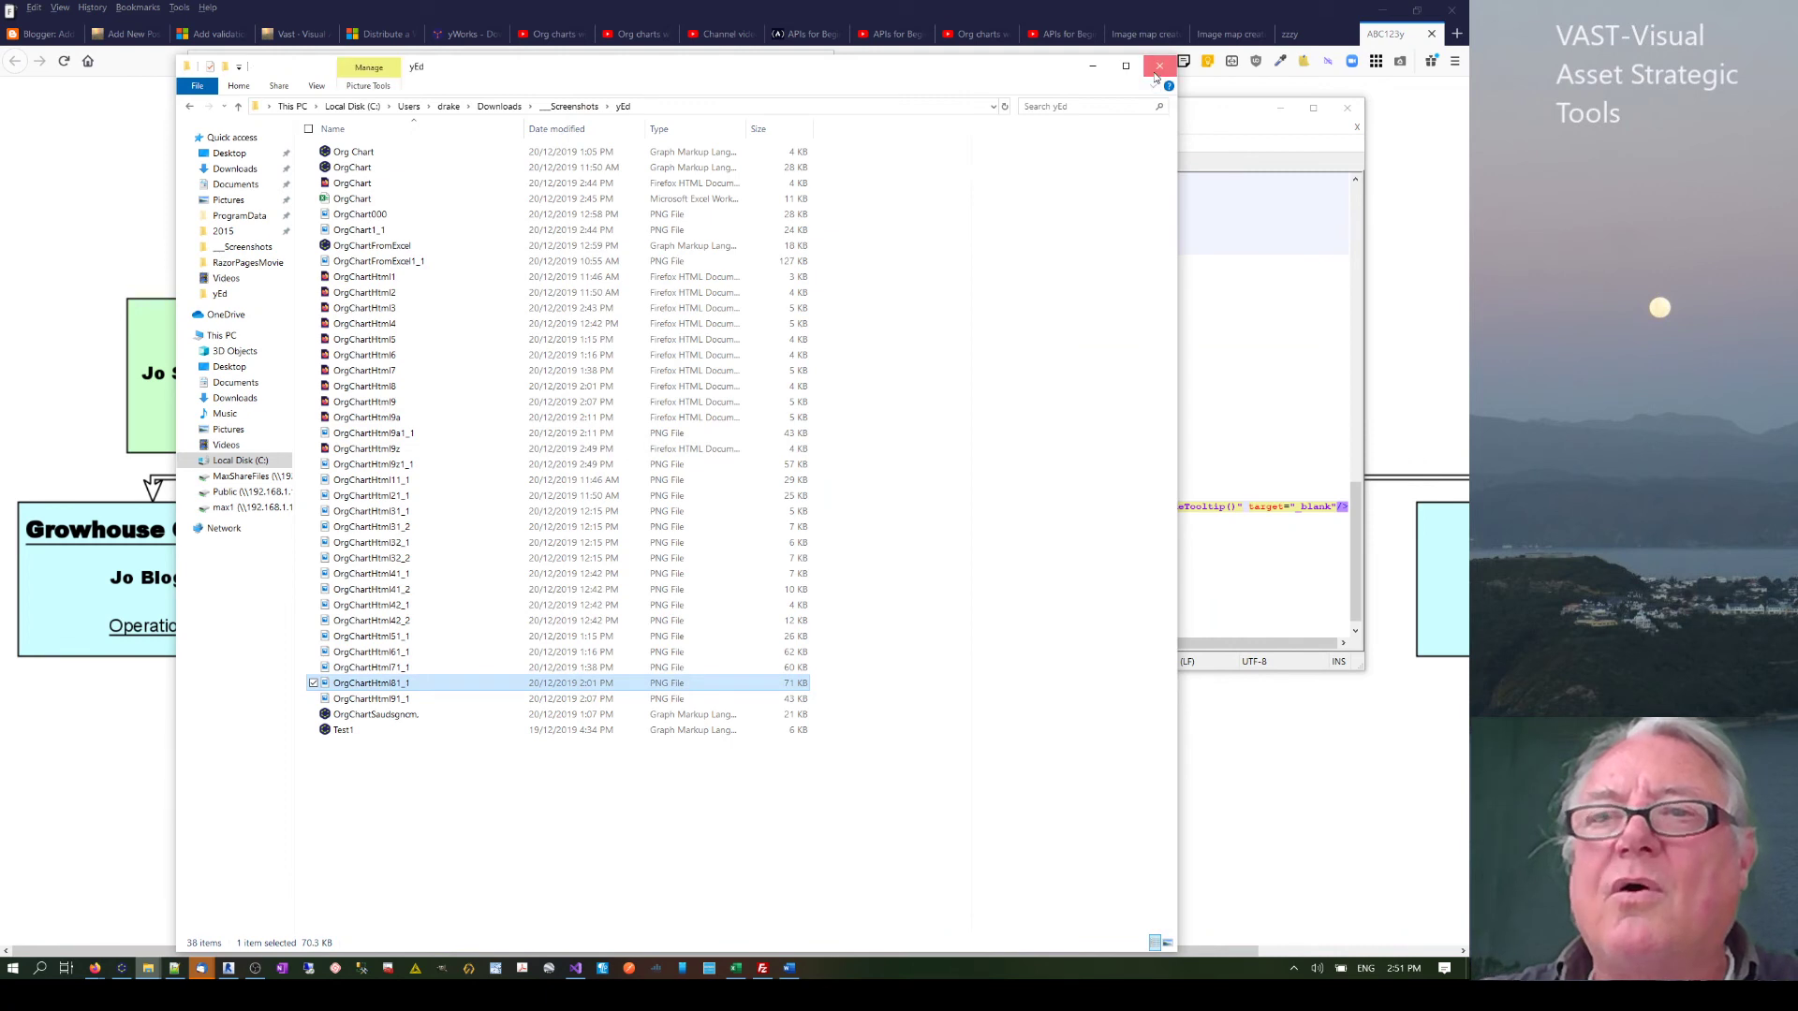
left_click(1159, 65)
left_click(334, 559)
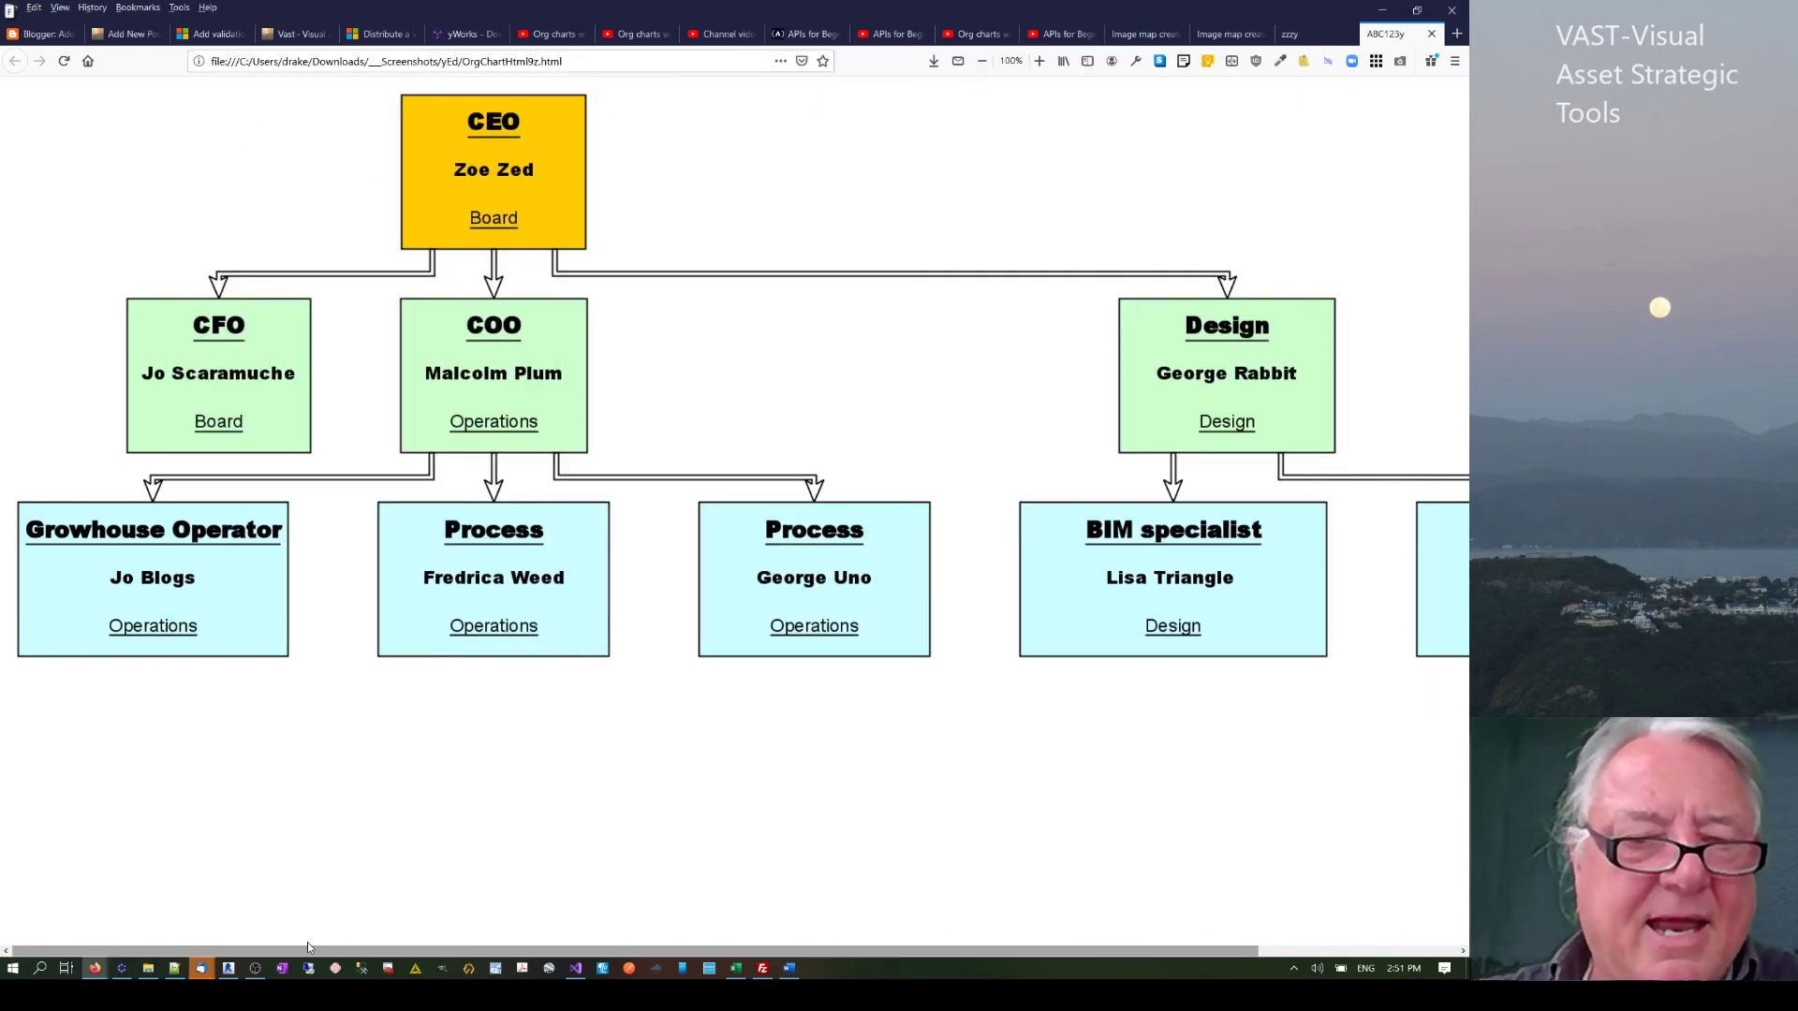
left_click(121, 968)
left_click_drag(220, 265, 1135, 726)
left_click(42, 28)
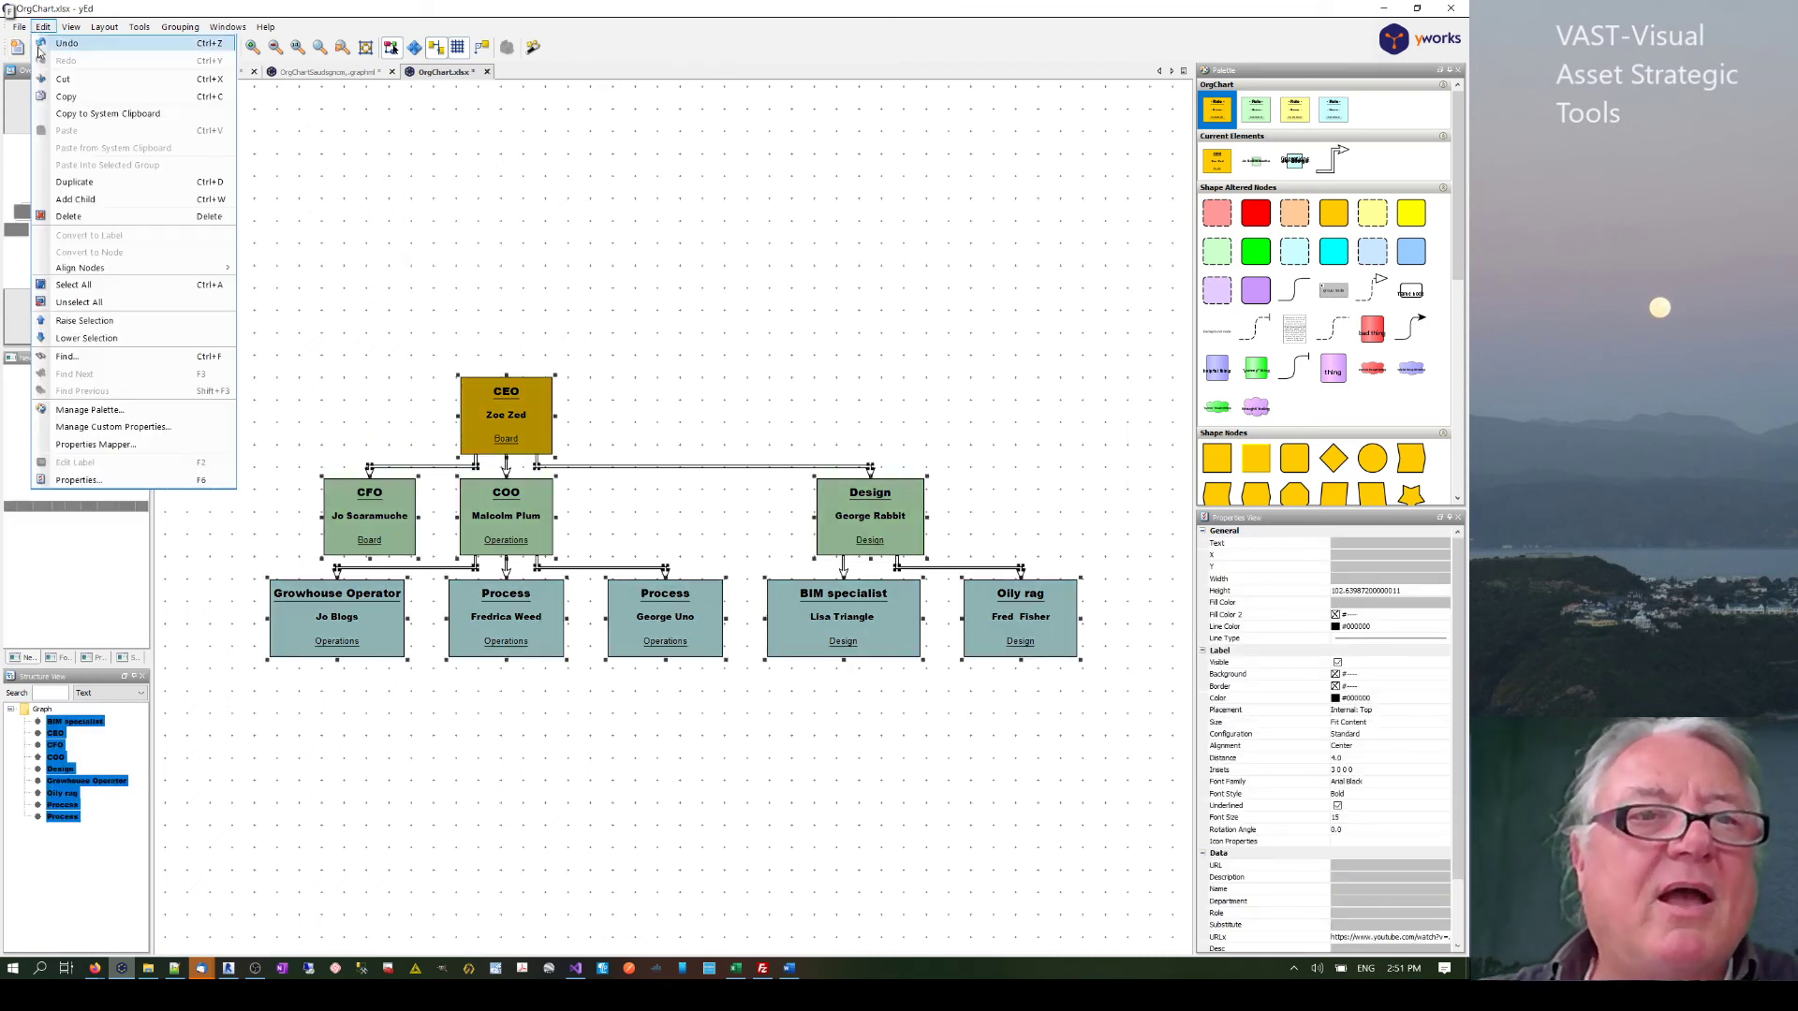
left_click(94, 444)
left_click(921, 677)
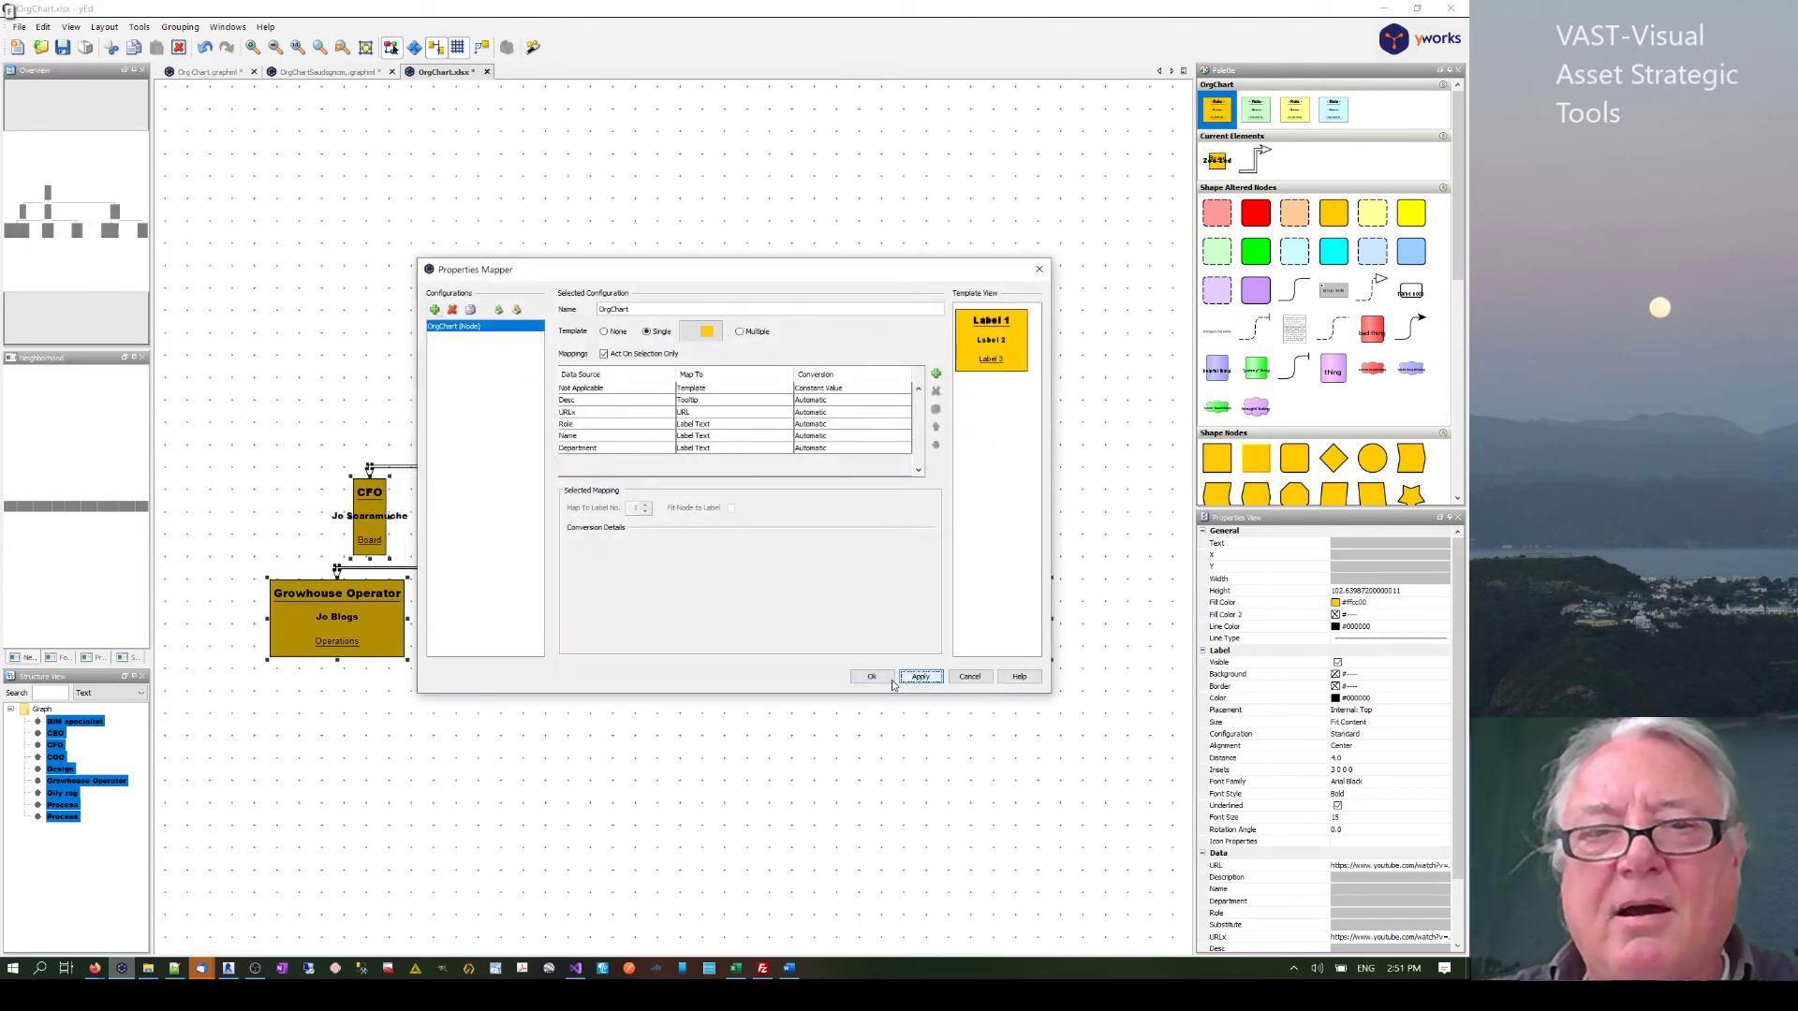
left_click(870, 676)
left_click(892, 739)
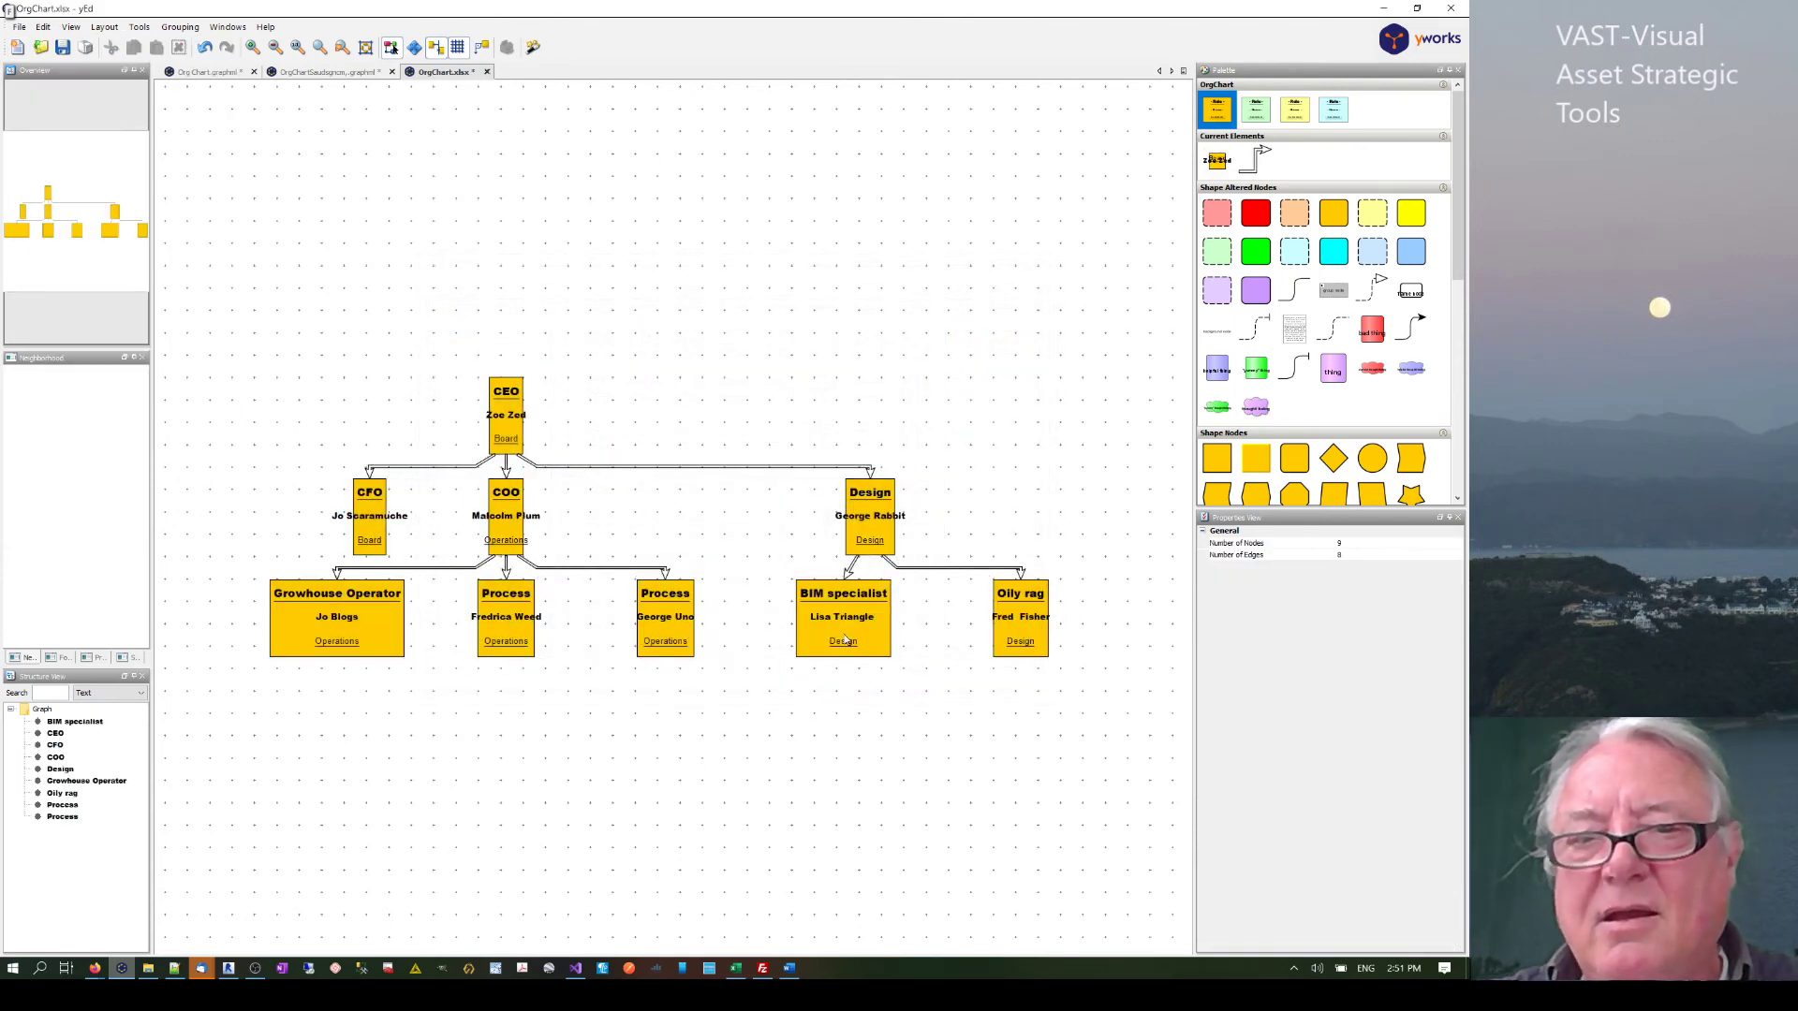
left_click(840, 633)
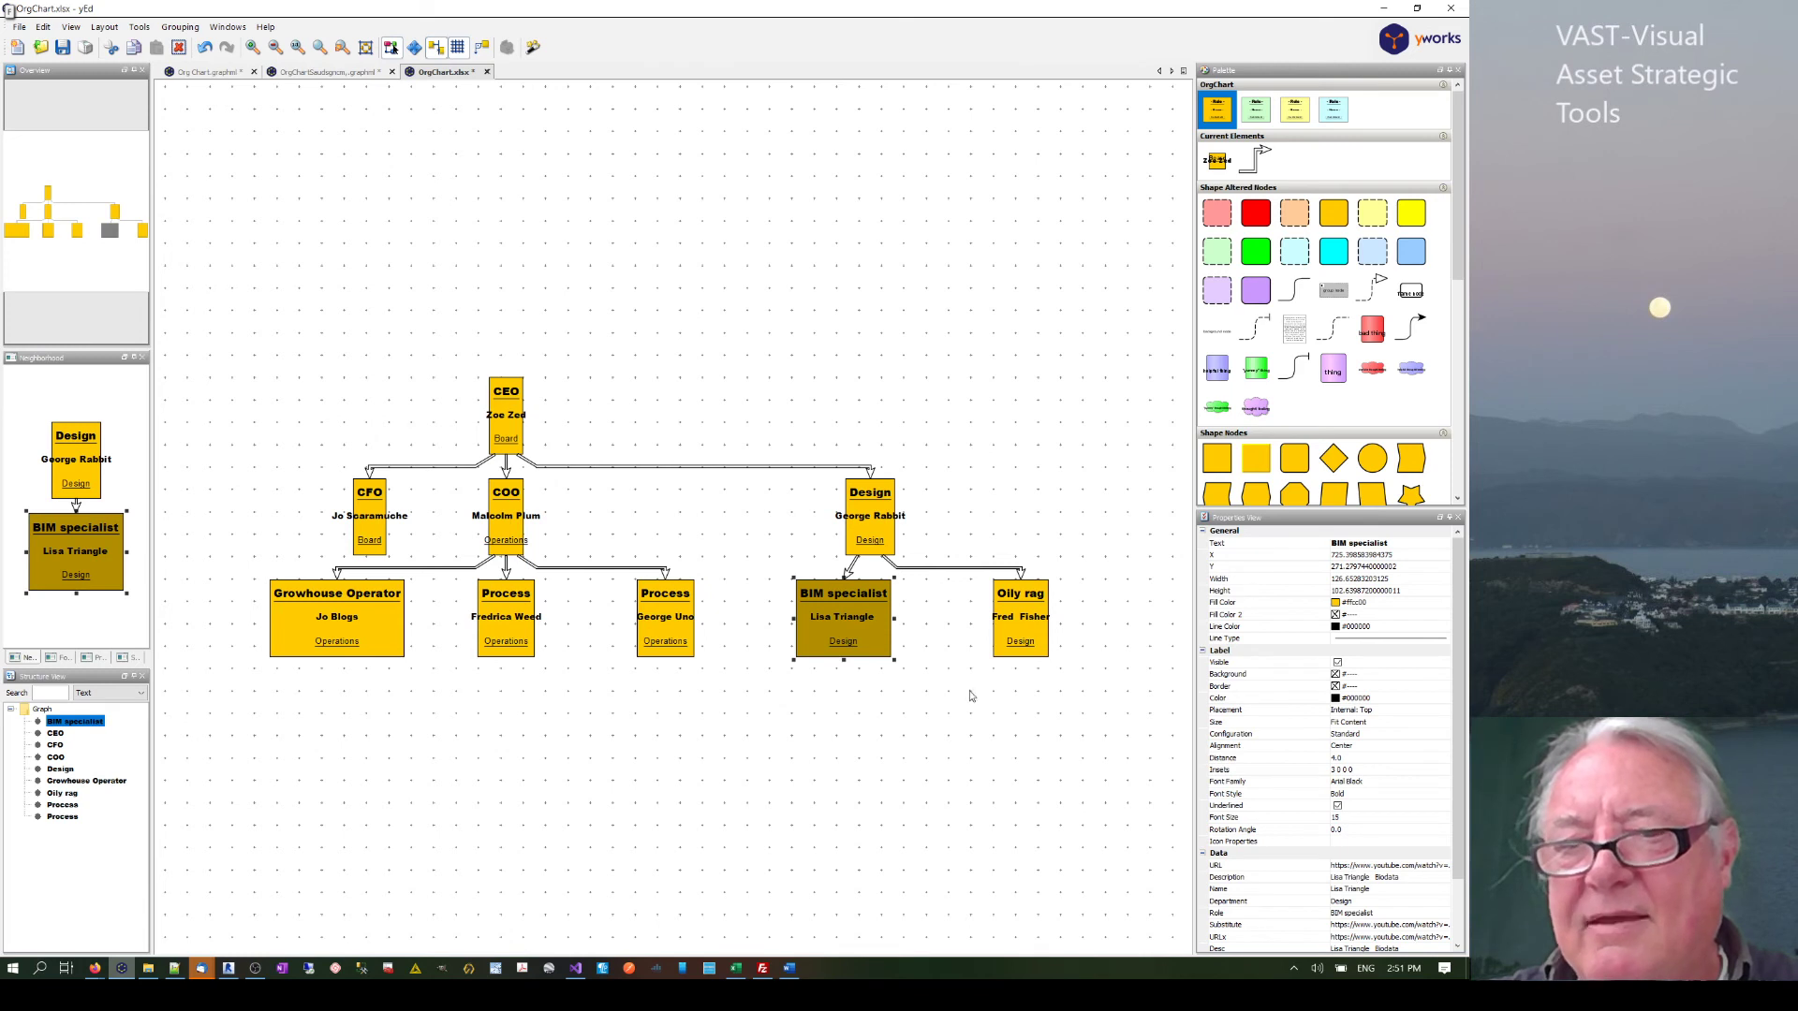
left_click(1020, 620)
- Try the green OrgChart palette style on the CFO, COO and Design nodes, check their Description data, and undo the style
left_click_drag(1104, 487, 319, 552)
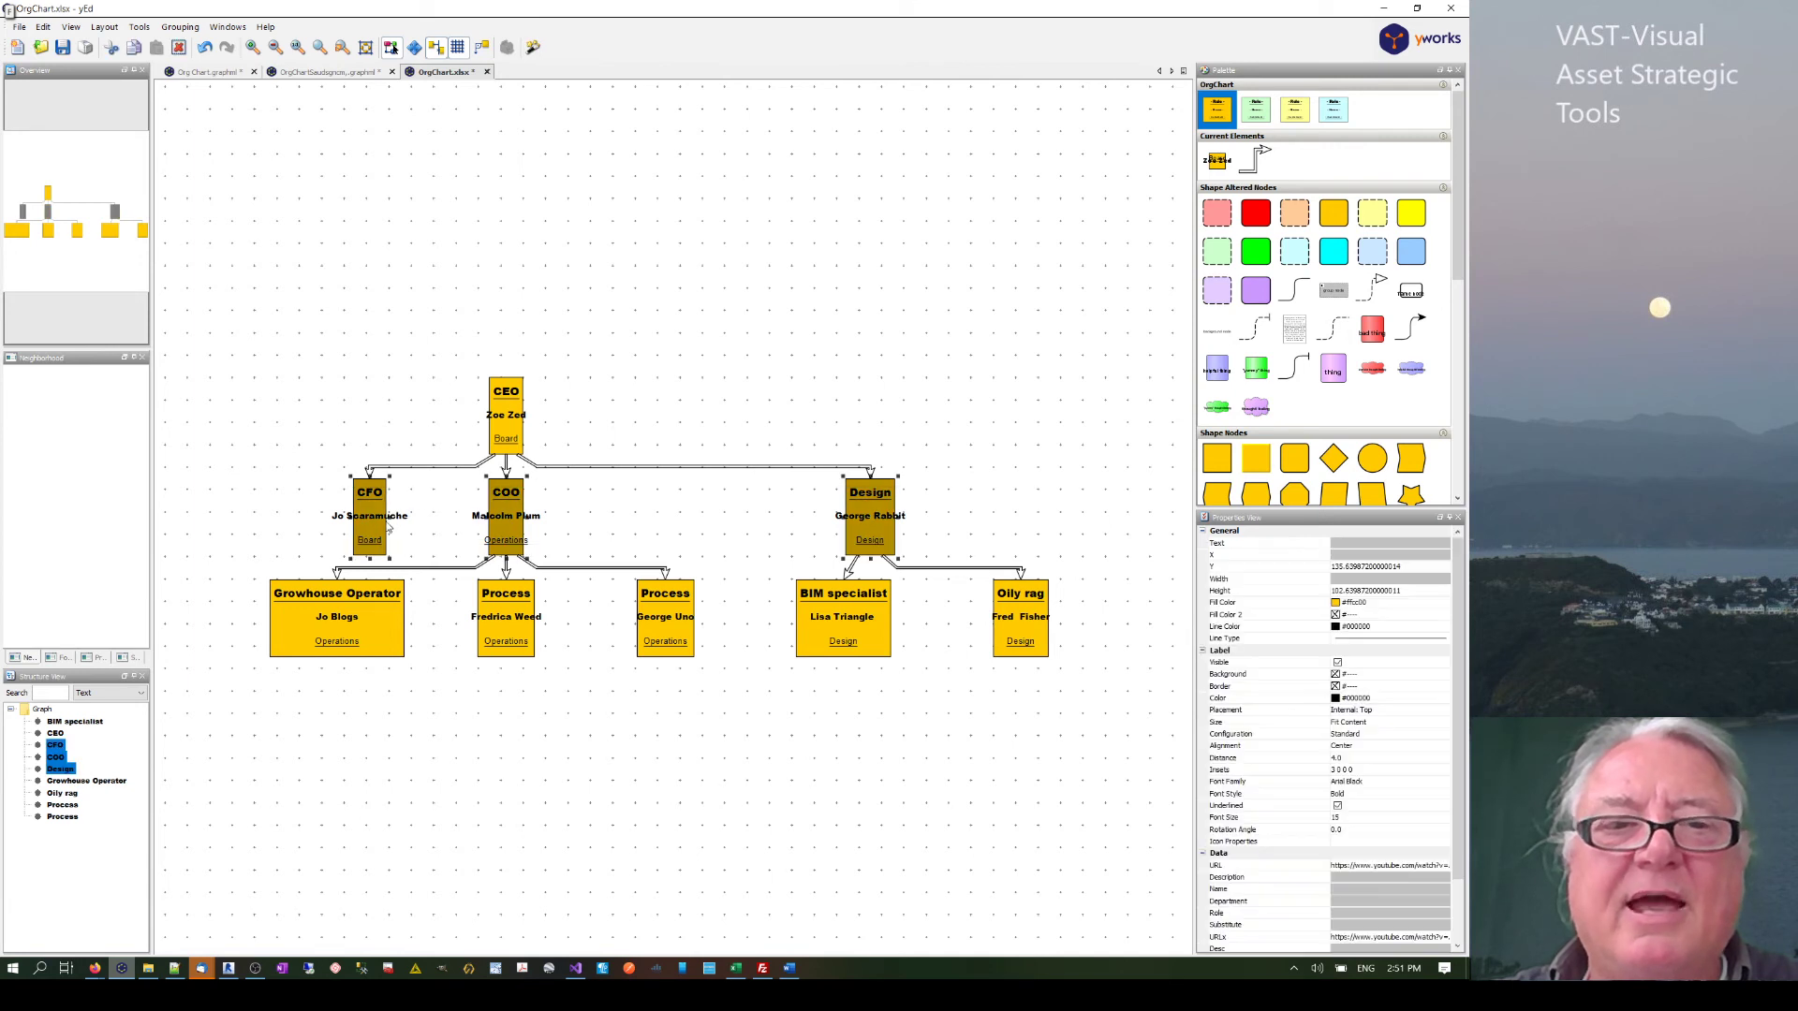
right_click(1249, 106)
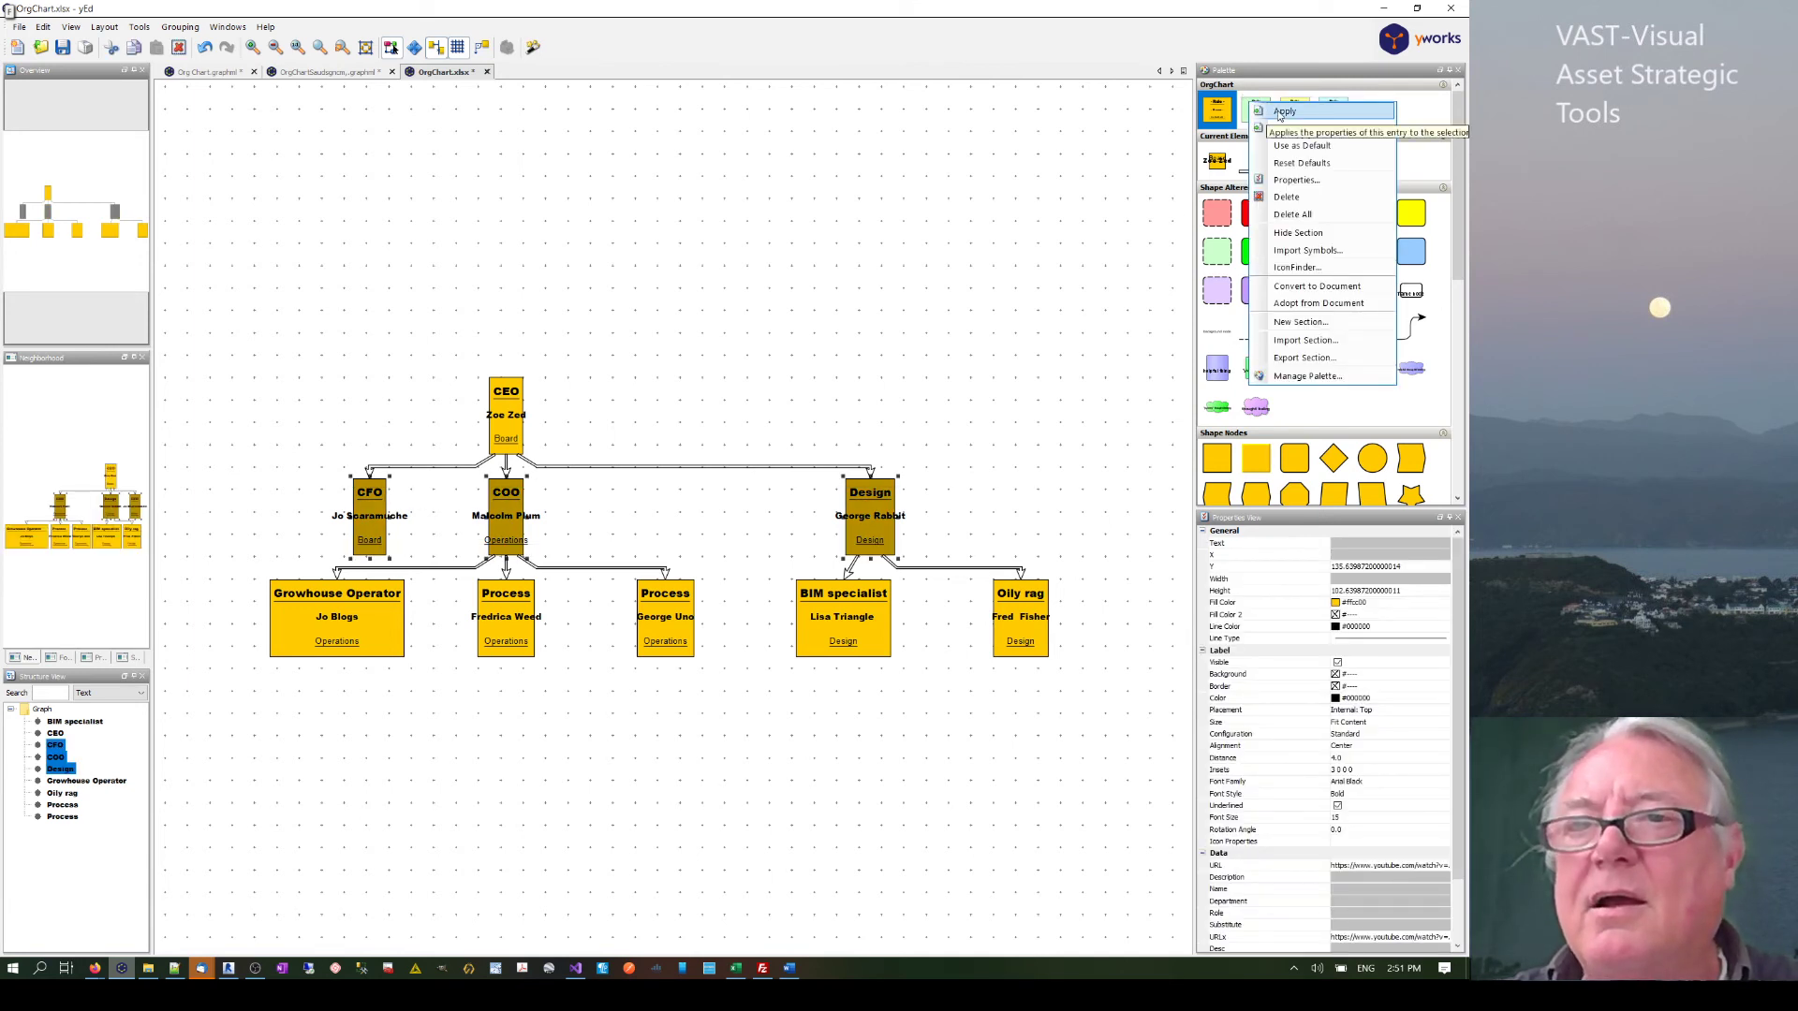
left_click(1279, 112)
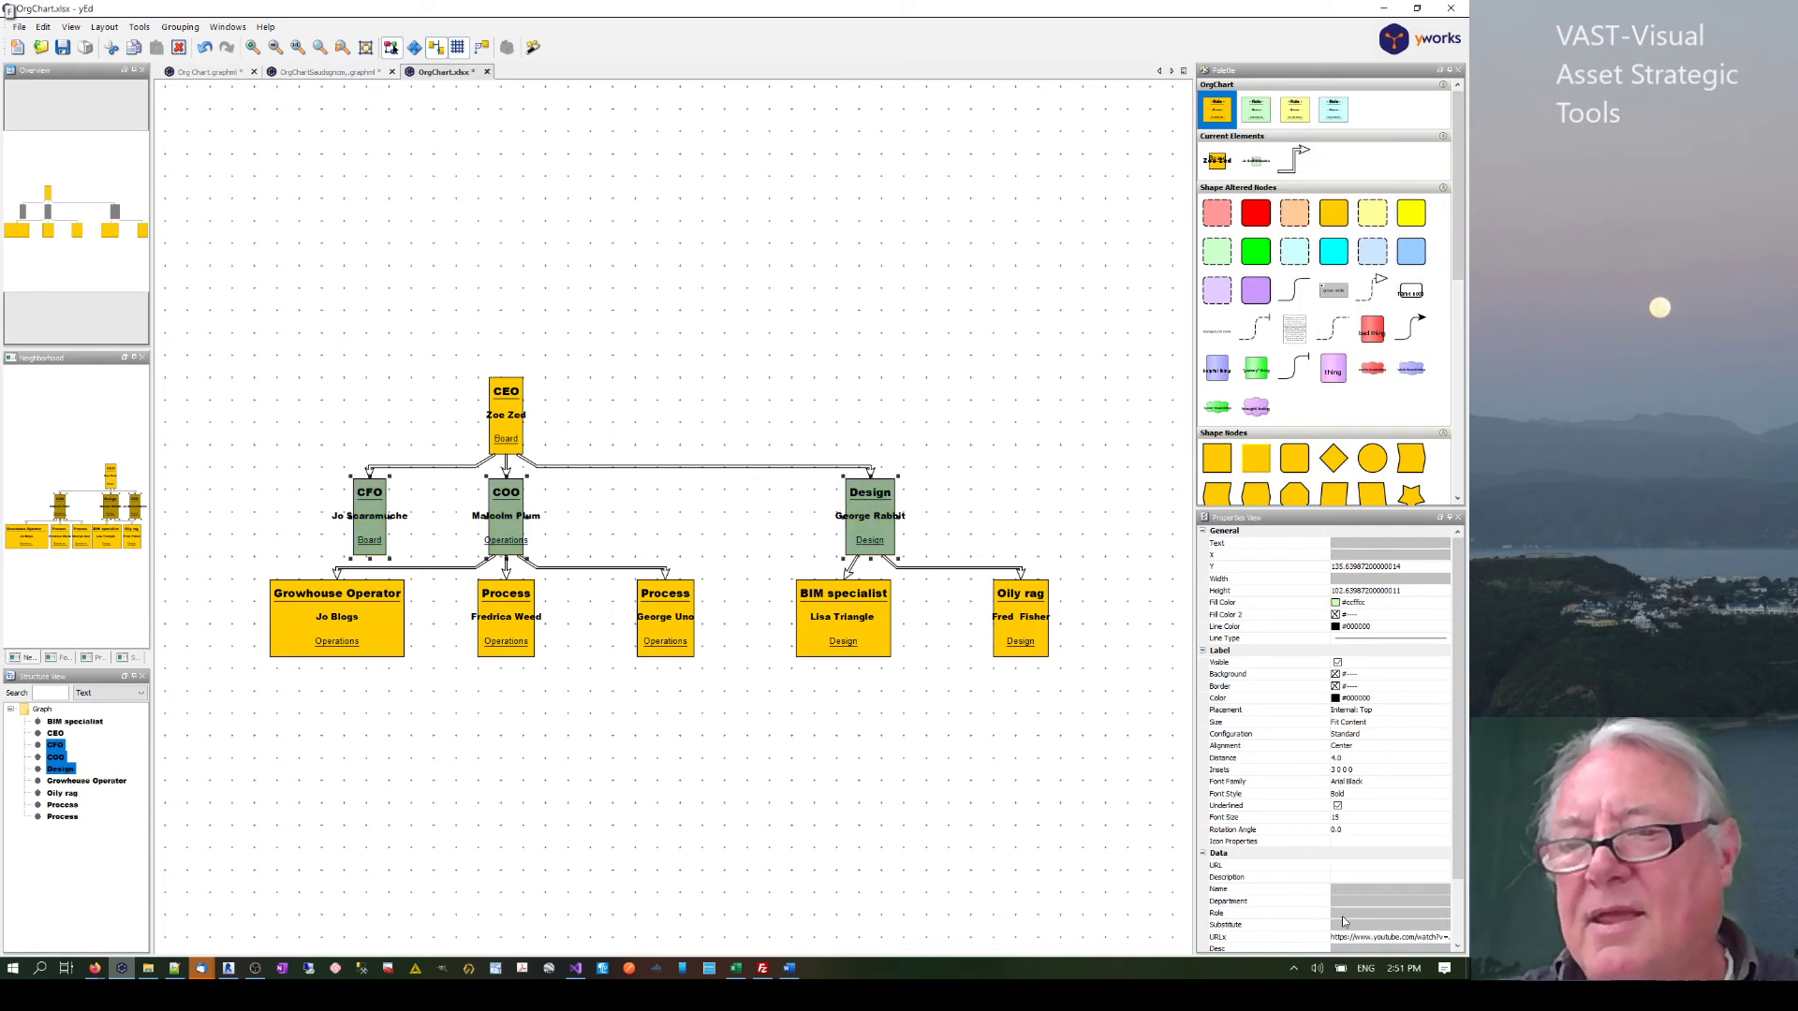
left_click(1368, 878)
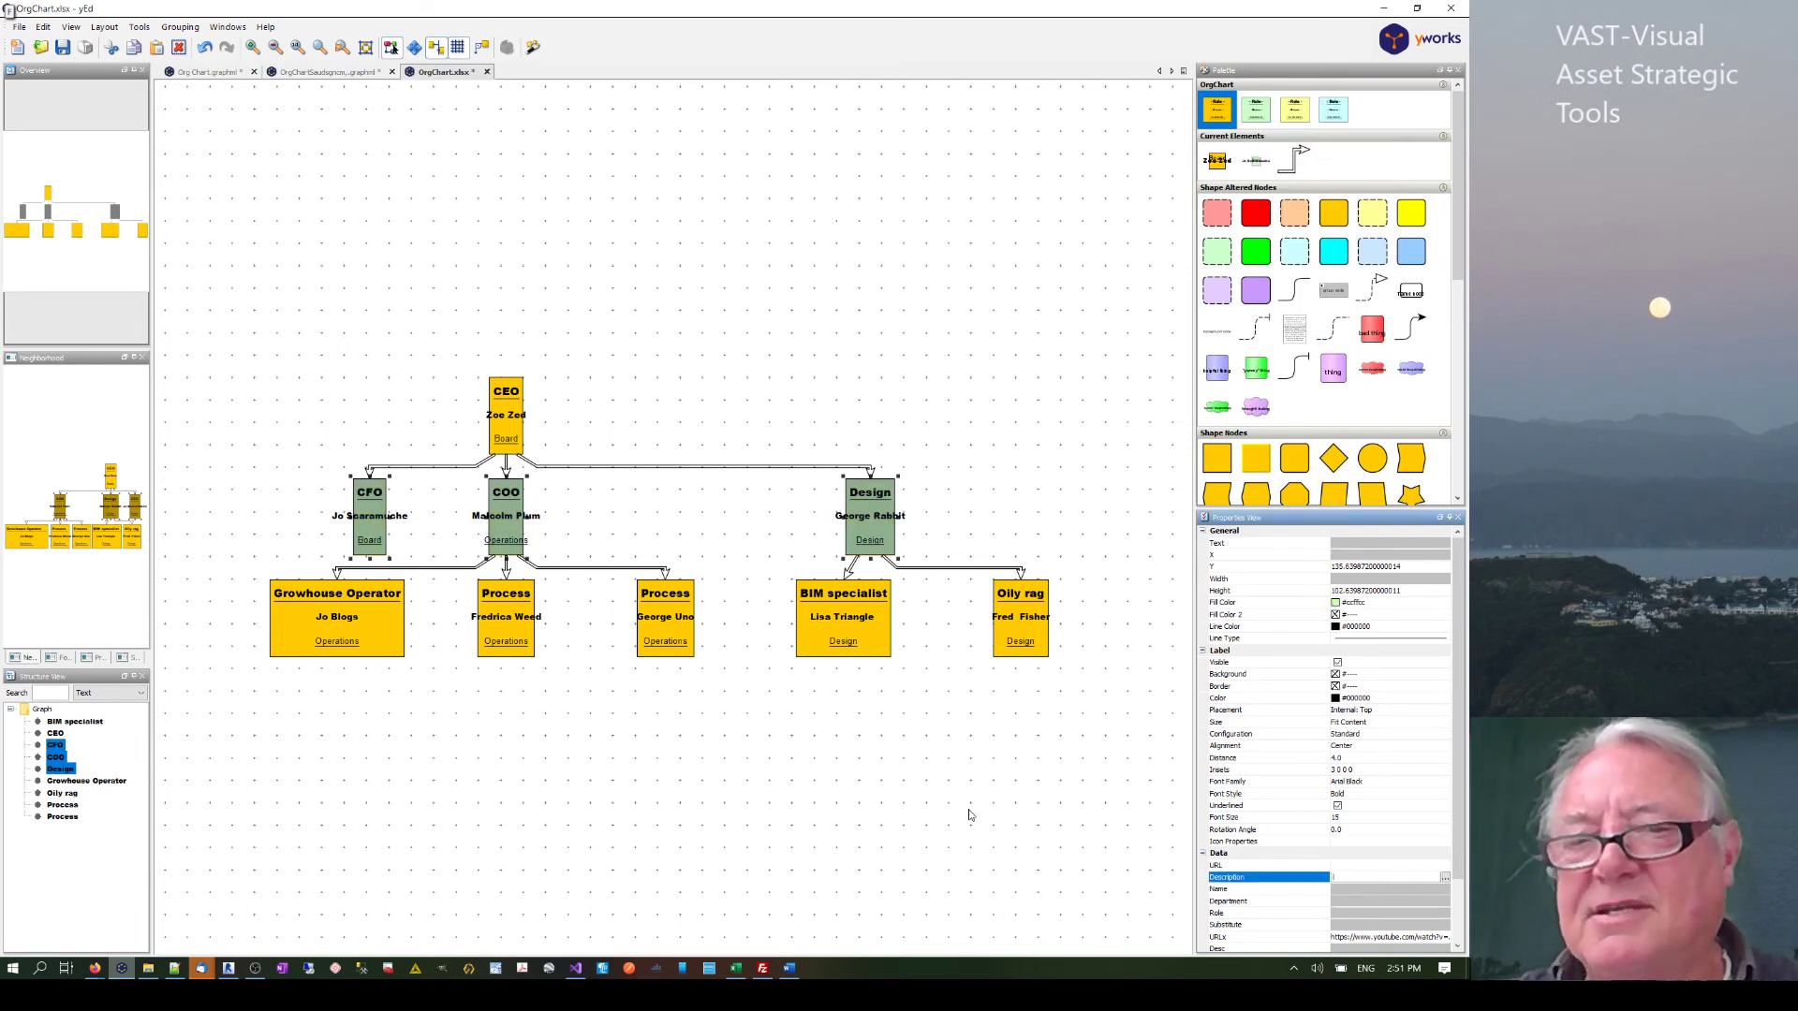
left_click(626, 701)
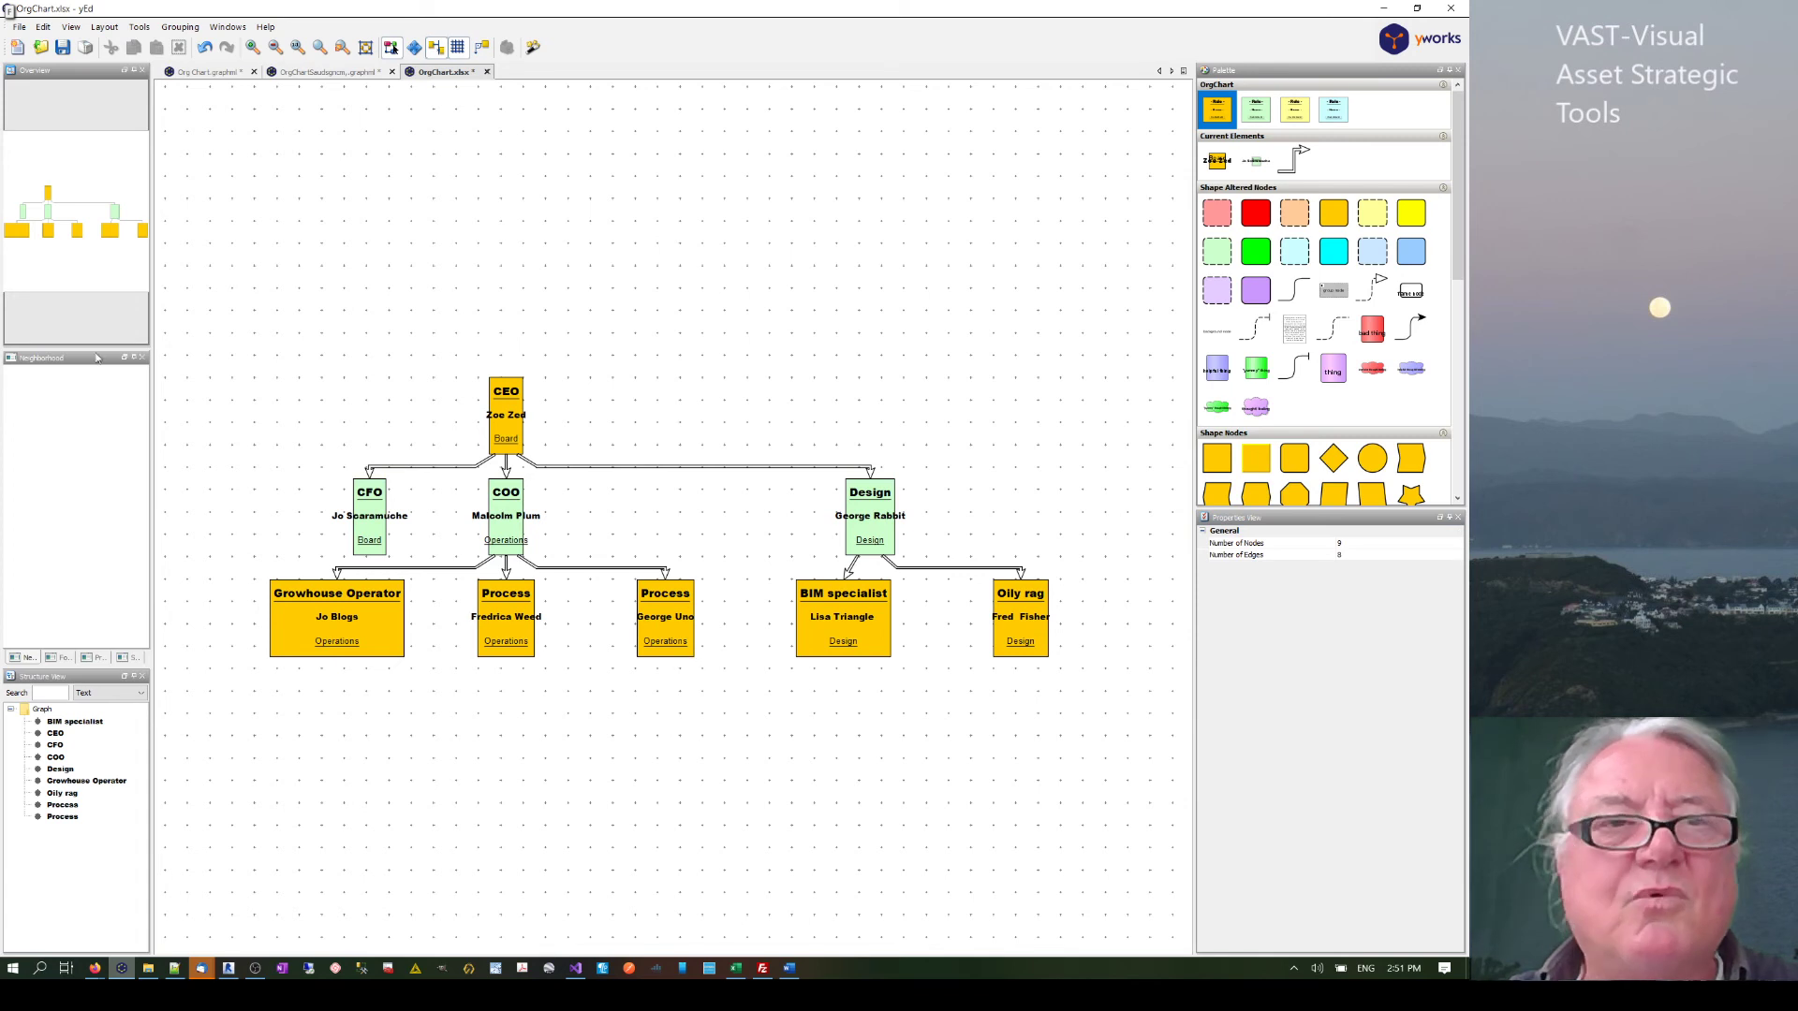
left_click(207, 47)
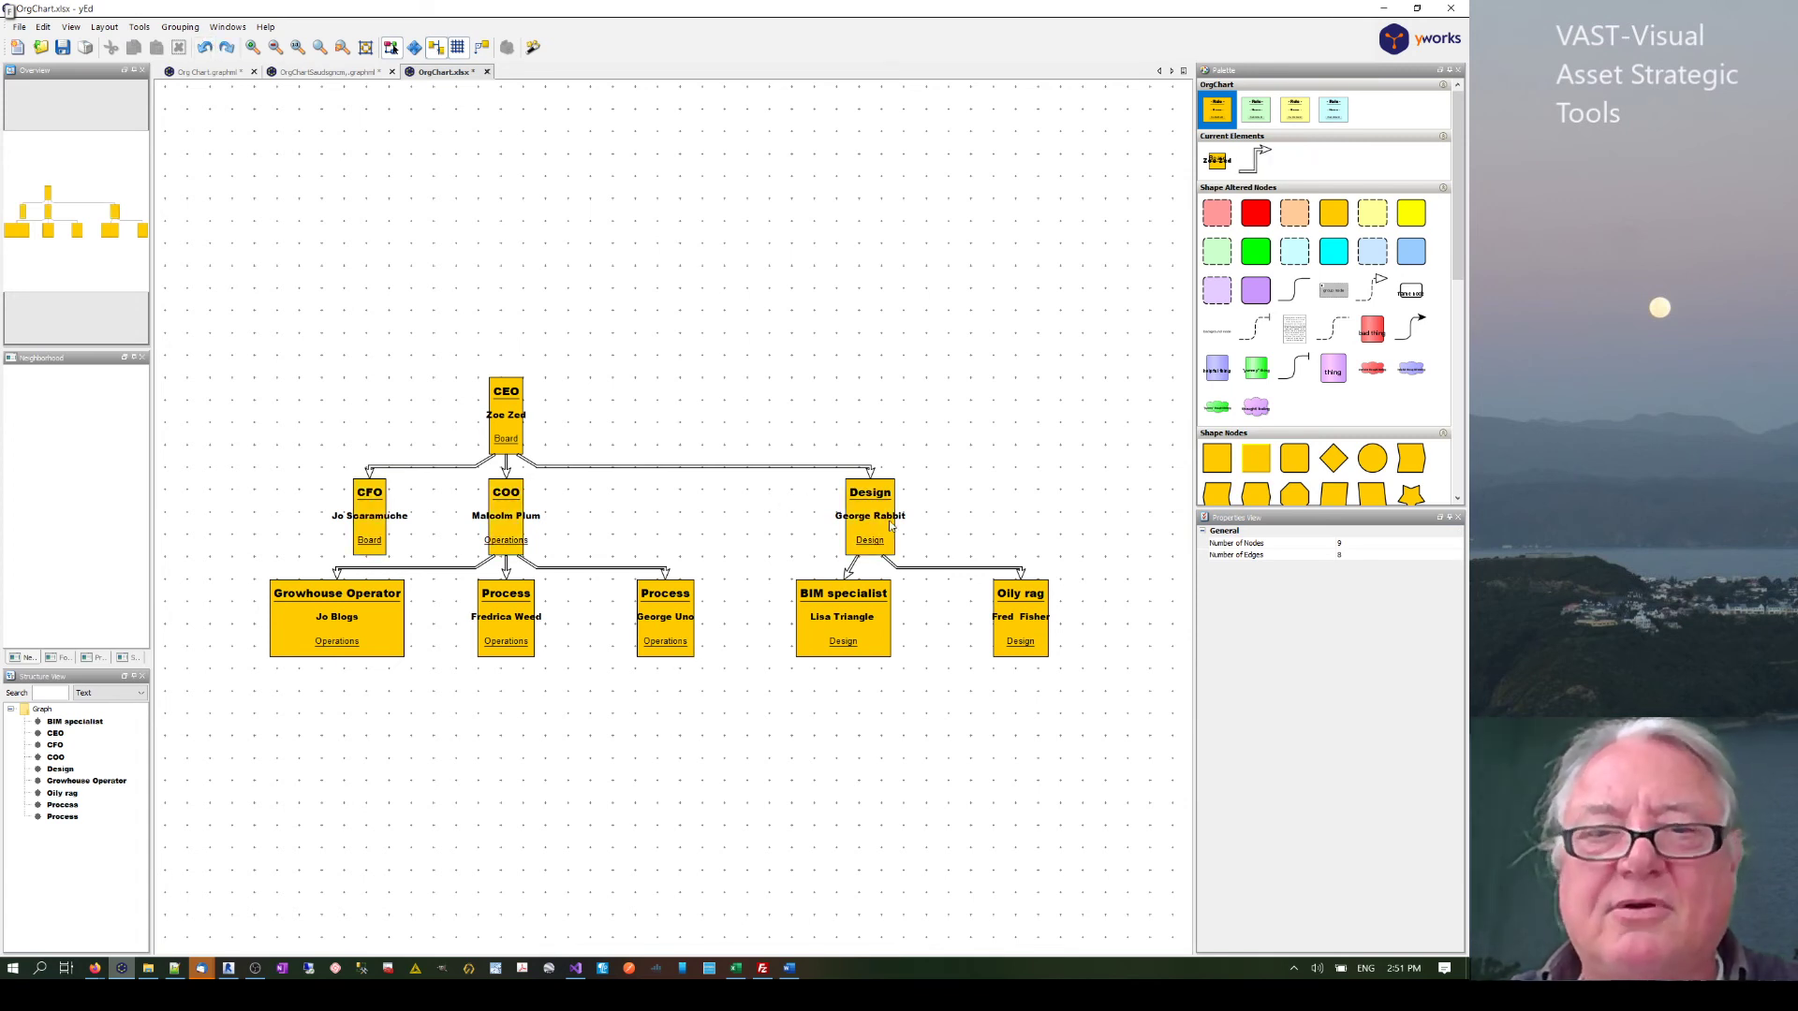
- Set the fill colour of the CFO, COO and Design nodes to light green #ccffcc using their own properties
left_click_drag(989, 495, 325, 537)
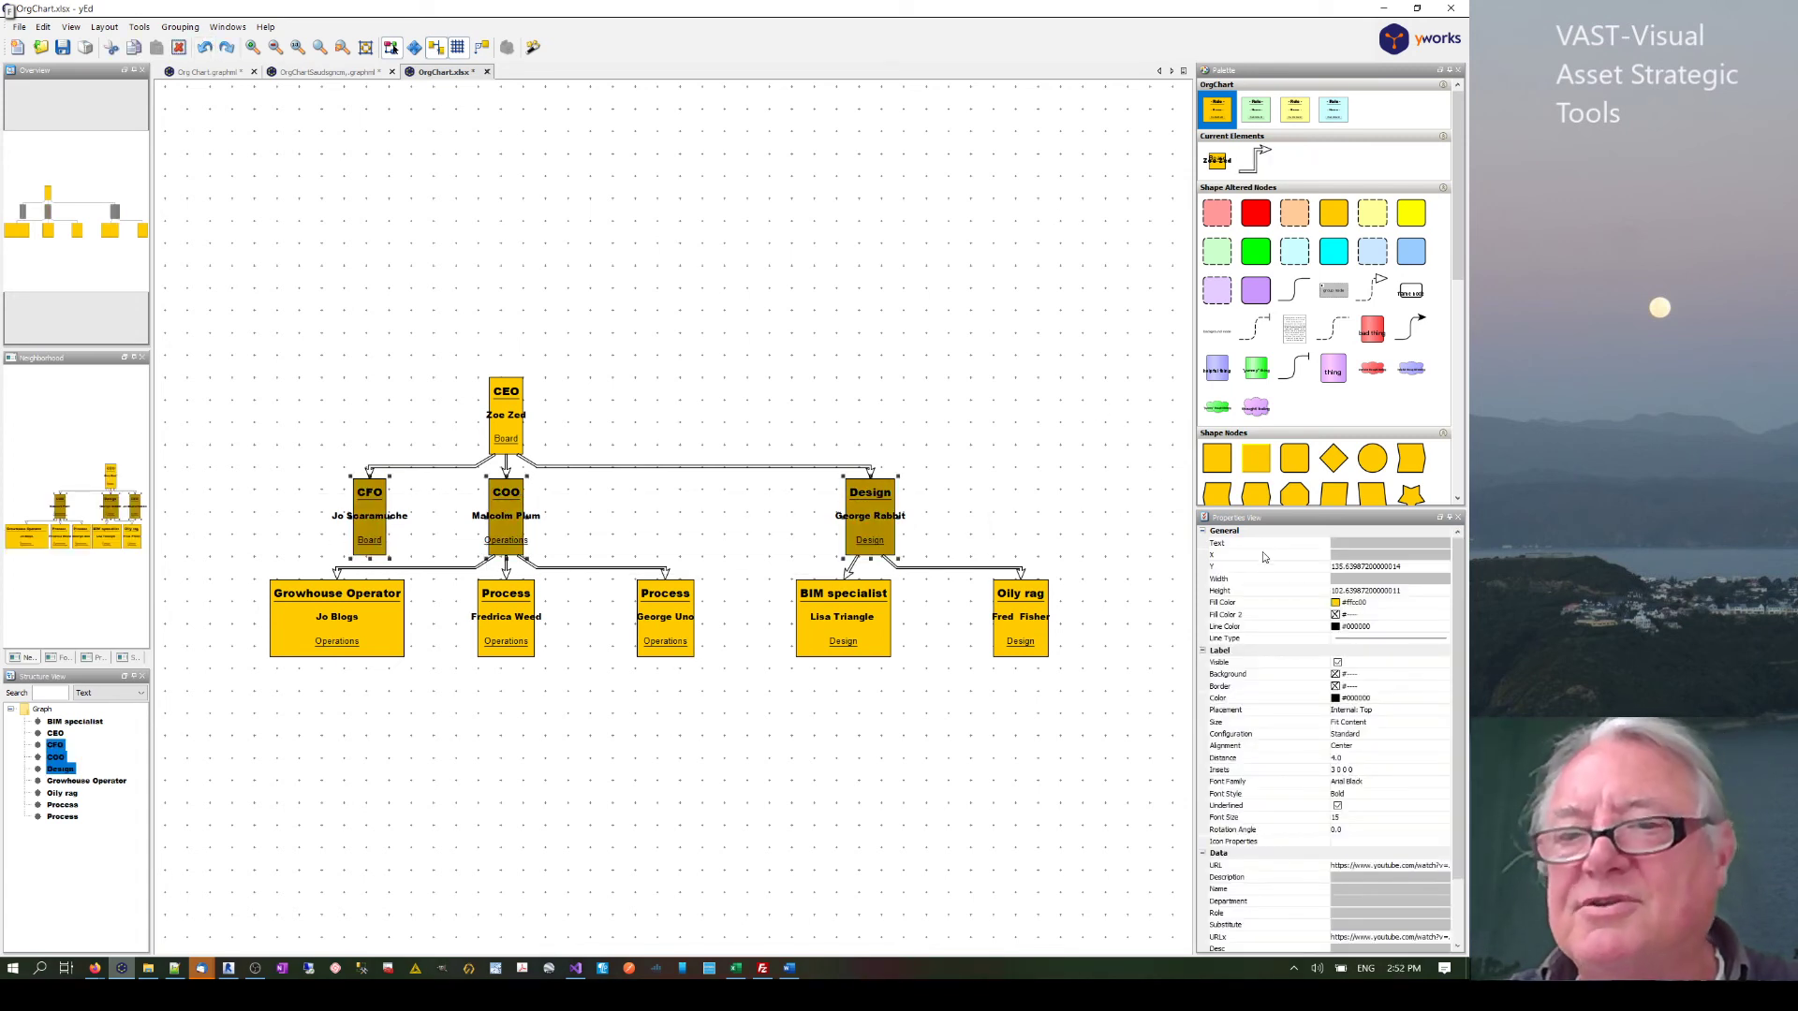
left_click(1336, 604)
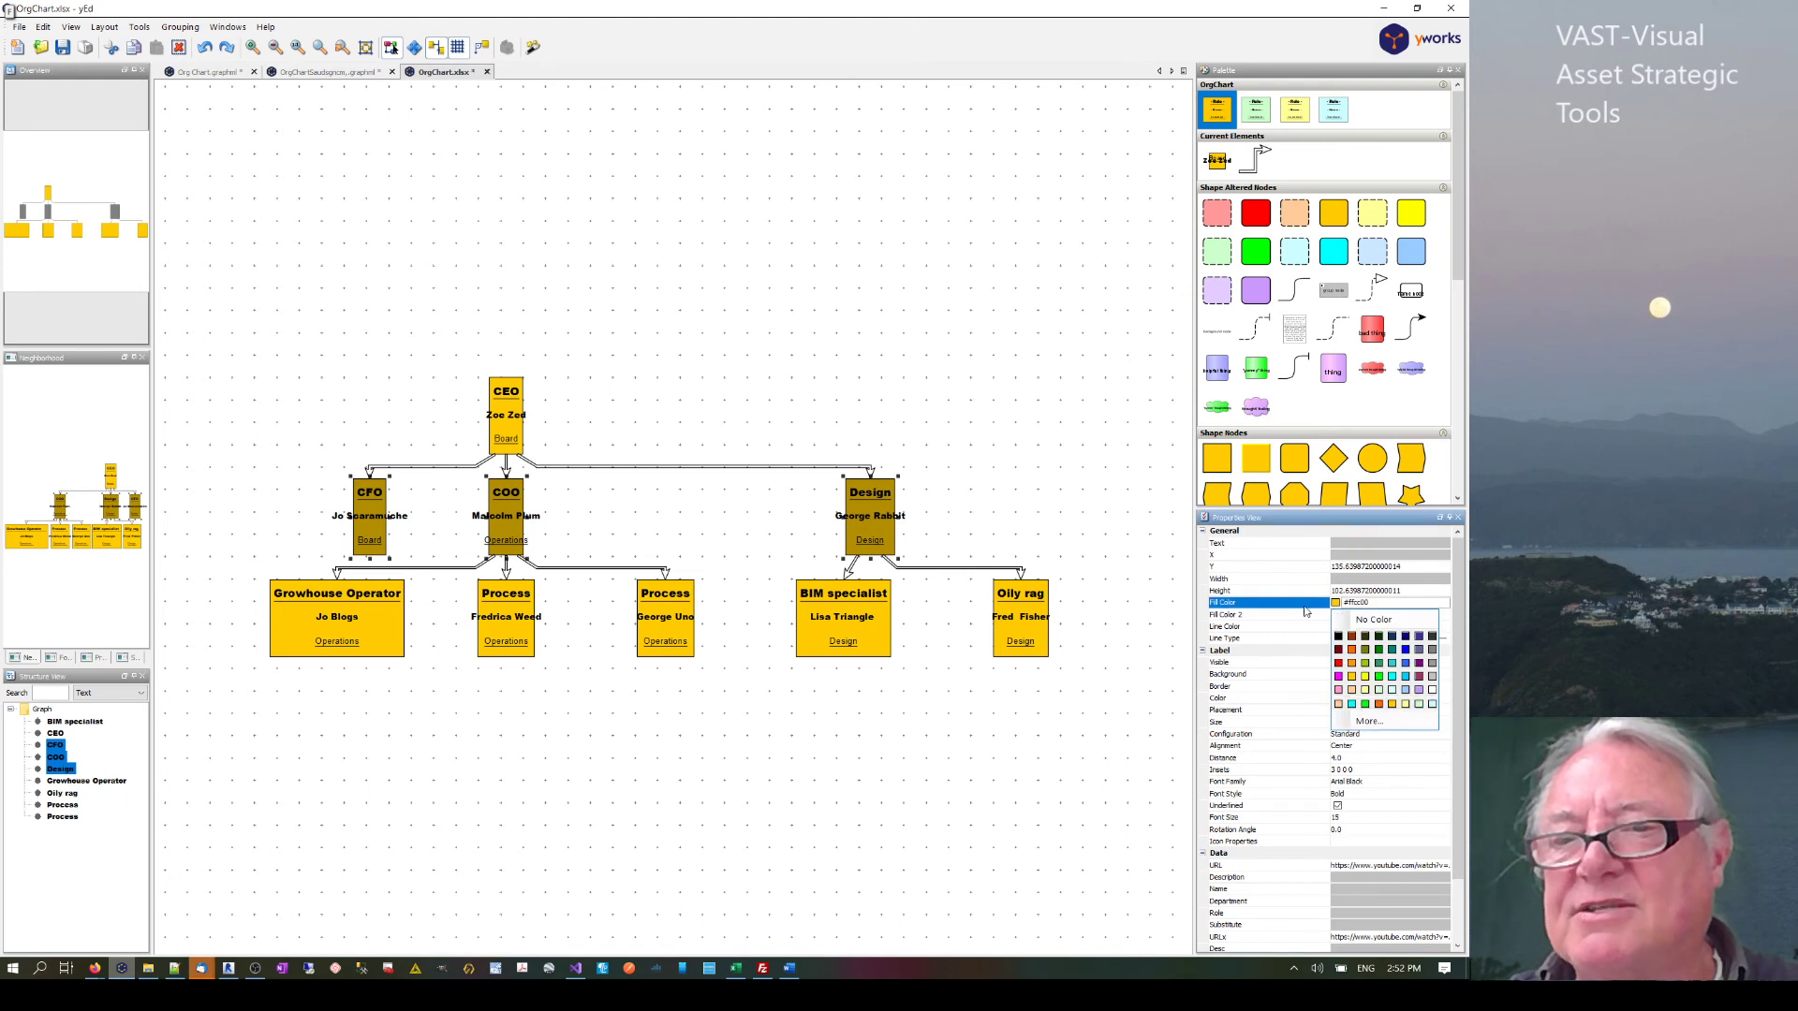
left_click(1380, 690)
left_click(1114, 655)
- Set the fill colour of the five bottom-level nodes to light green #ccffcc
left_click_drag(1104, 625, 216, 713)
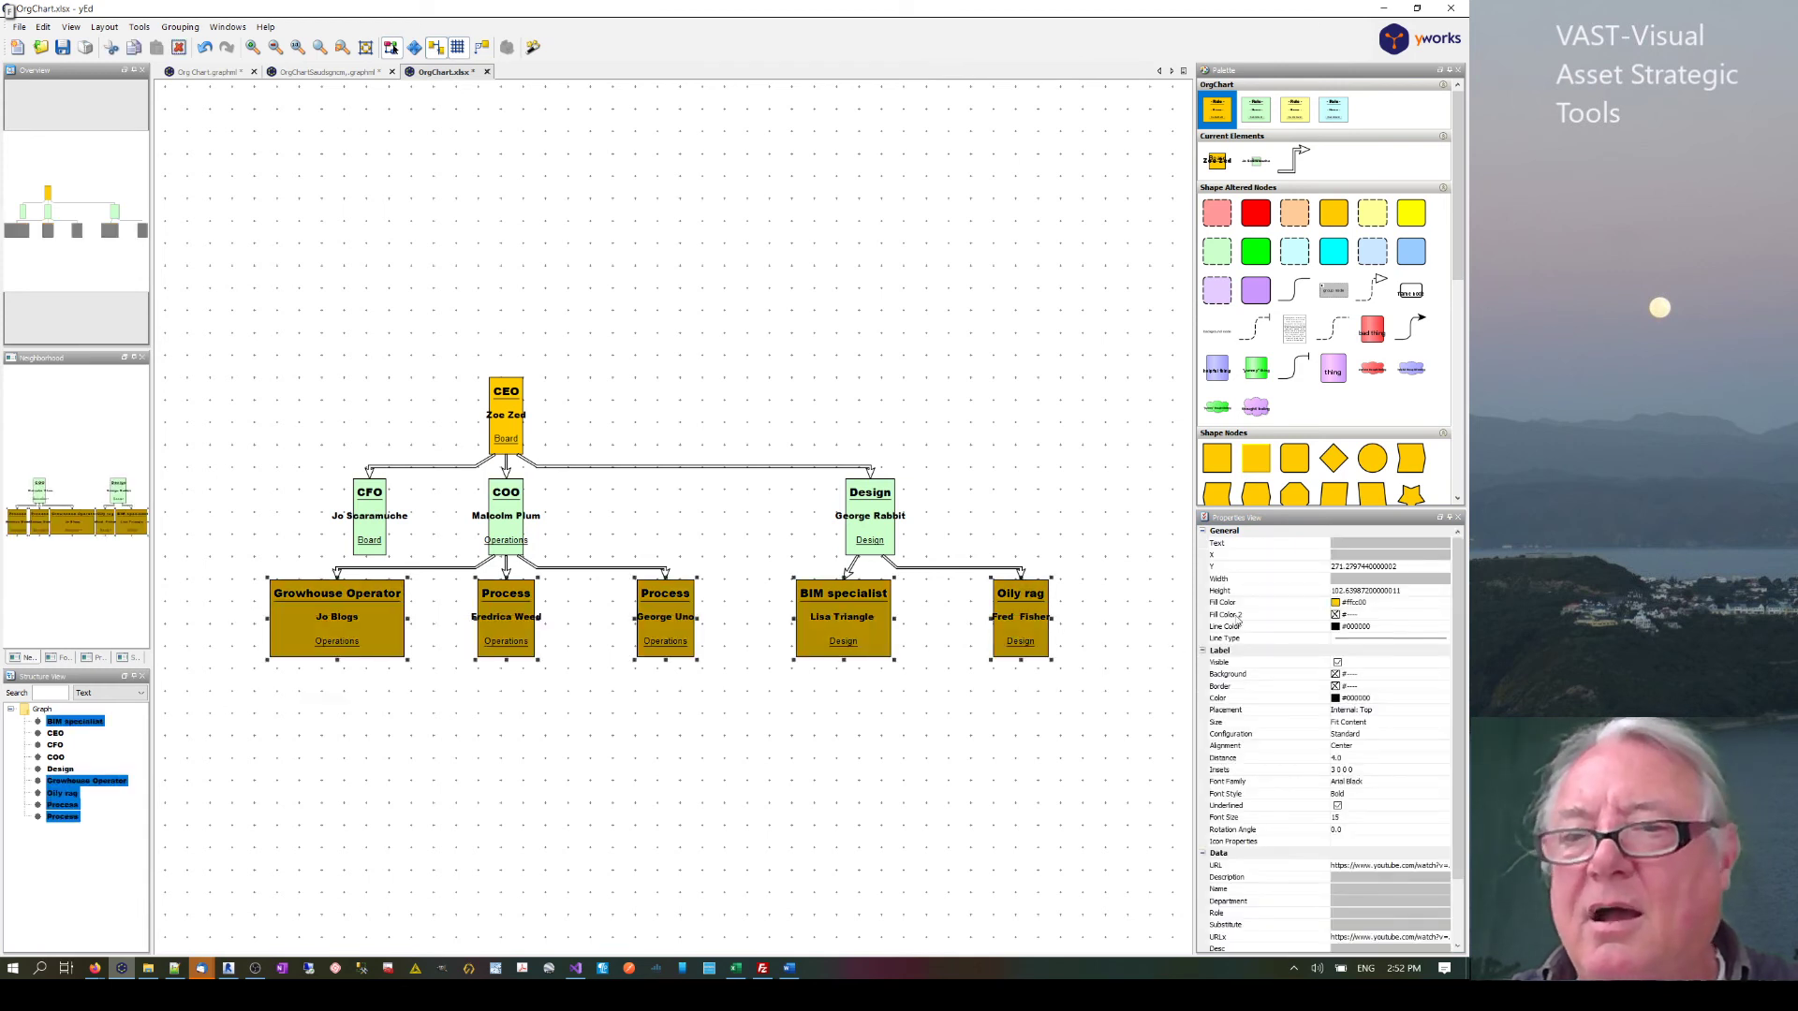
left_click(1338, 605)
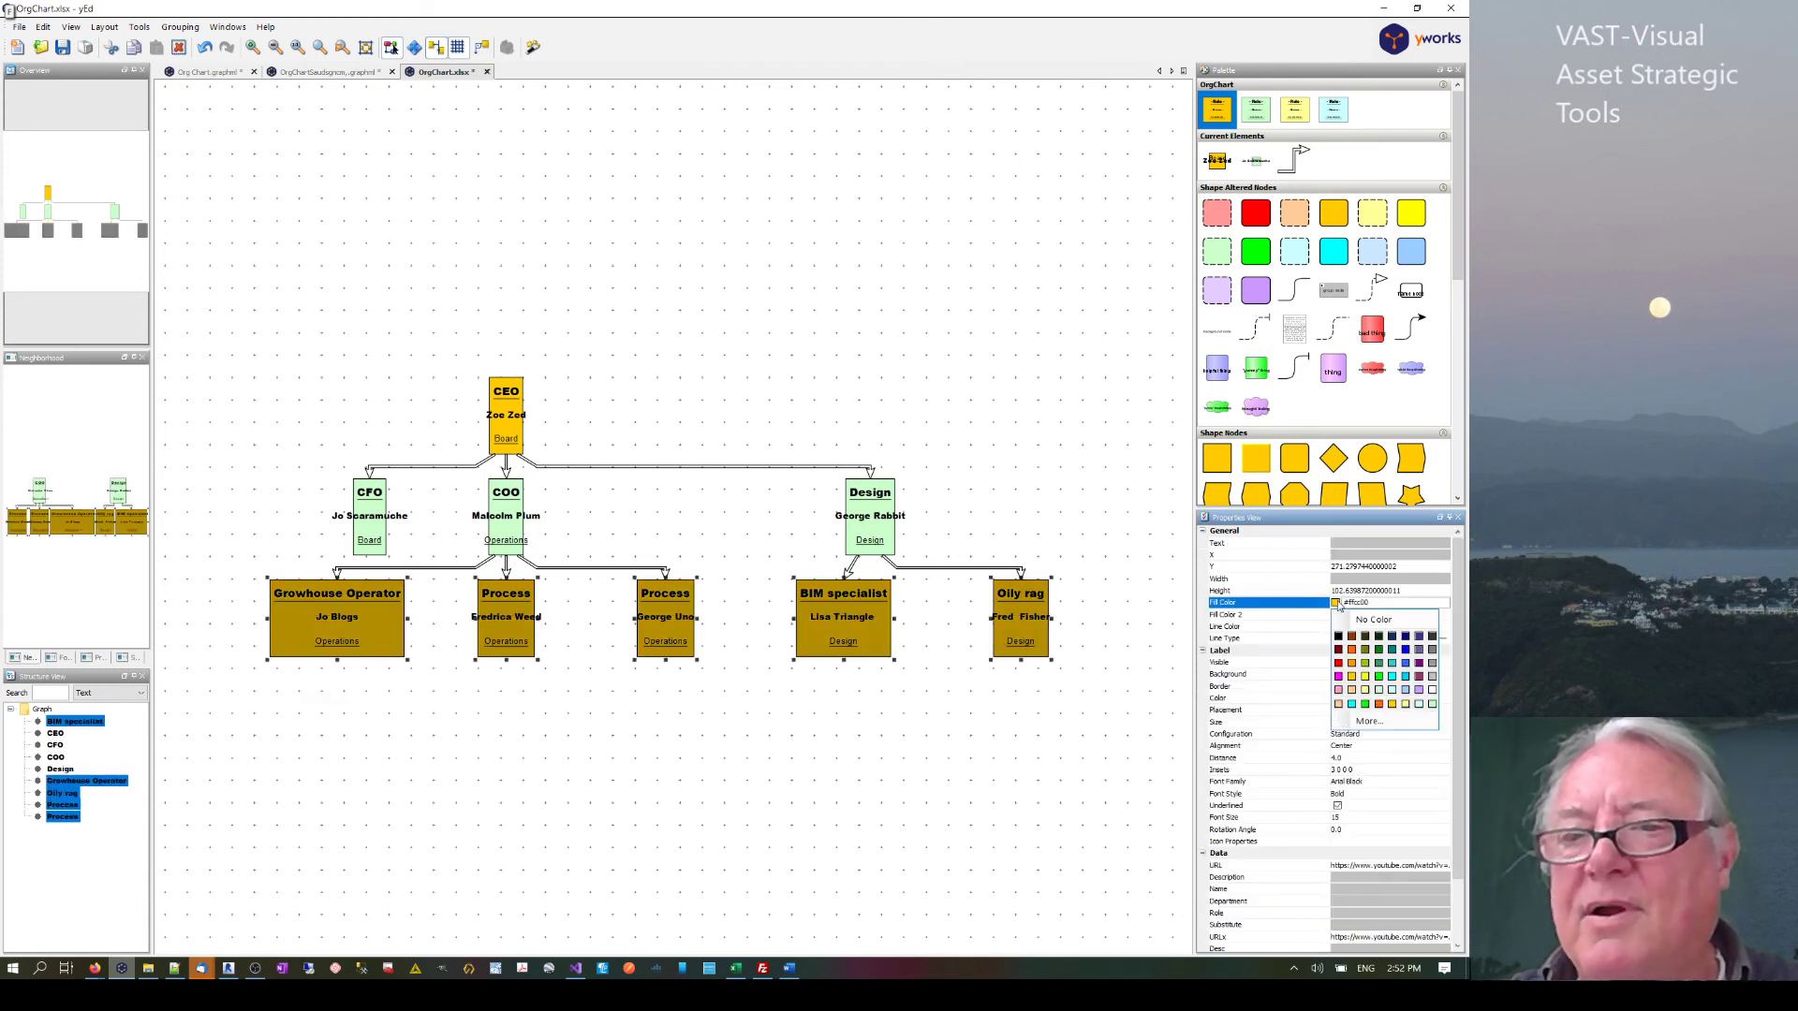
left_click(1380, 695)
left_click(1021, 754)
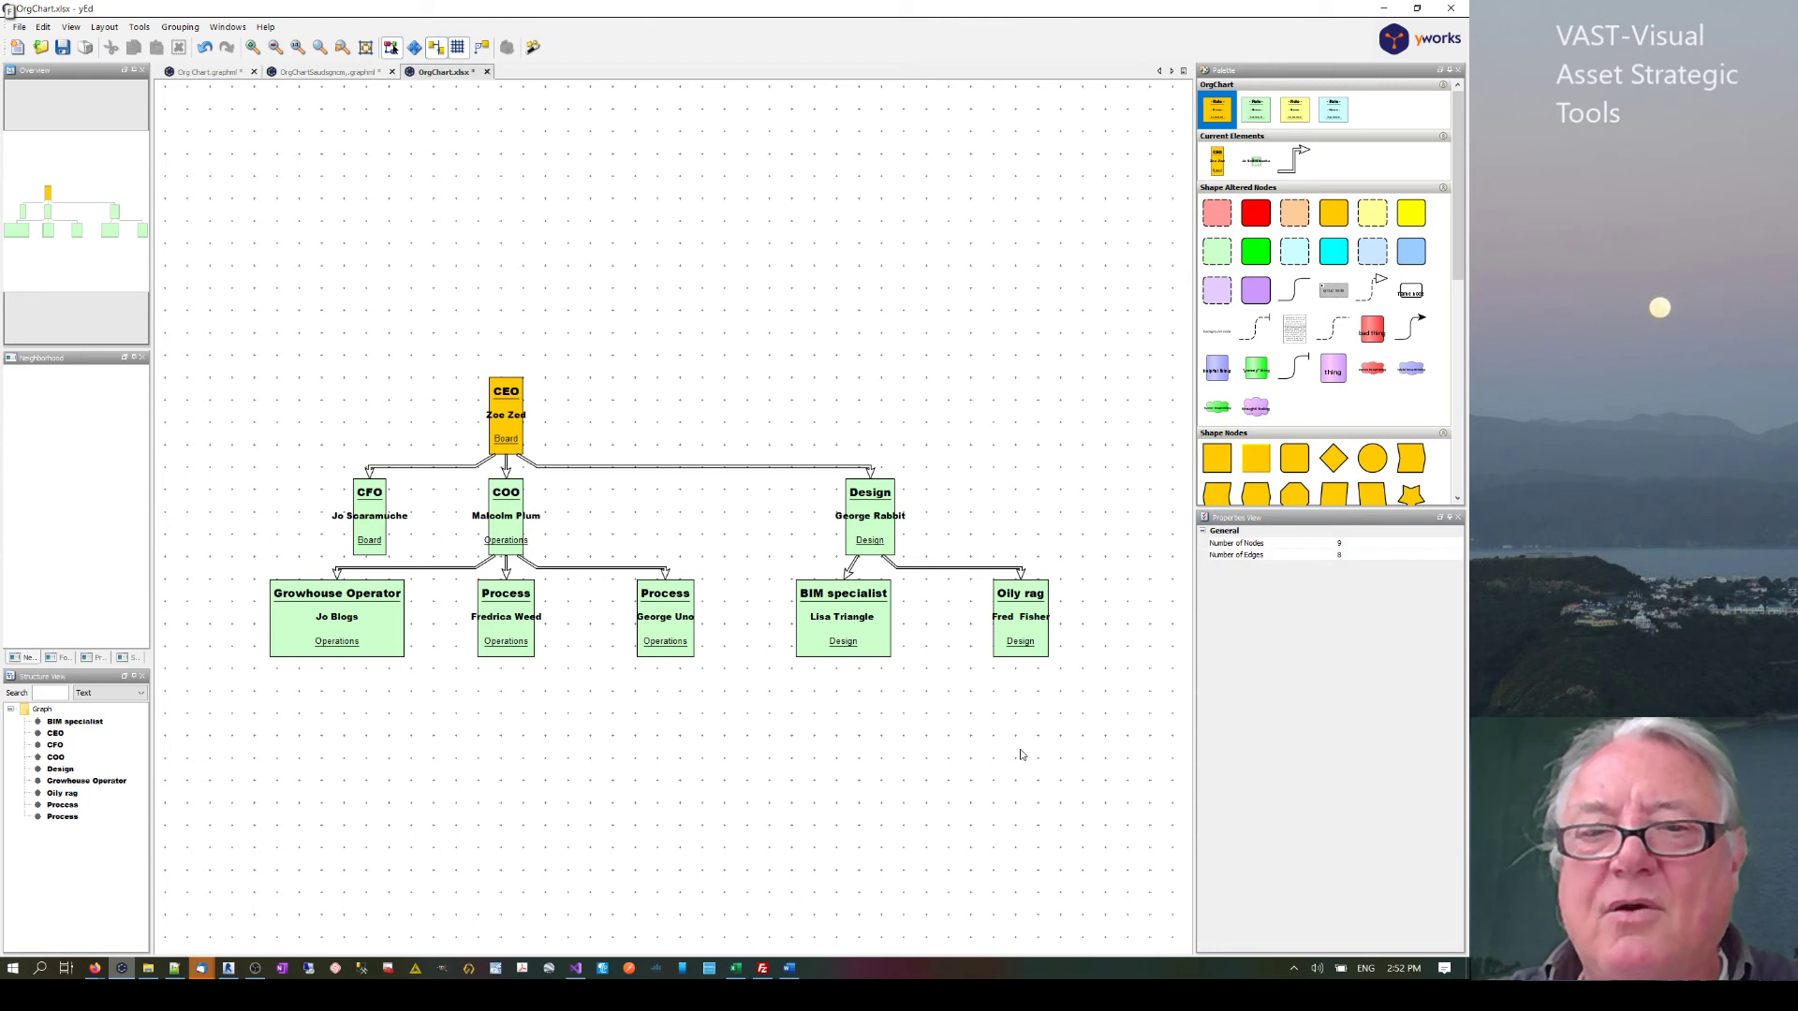
- Change the fill colour of the five bottom-level nodes to light cyan
left_click_drag(1130, 621, 265, 714)
left_click(265, 715)
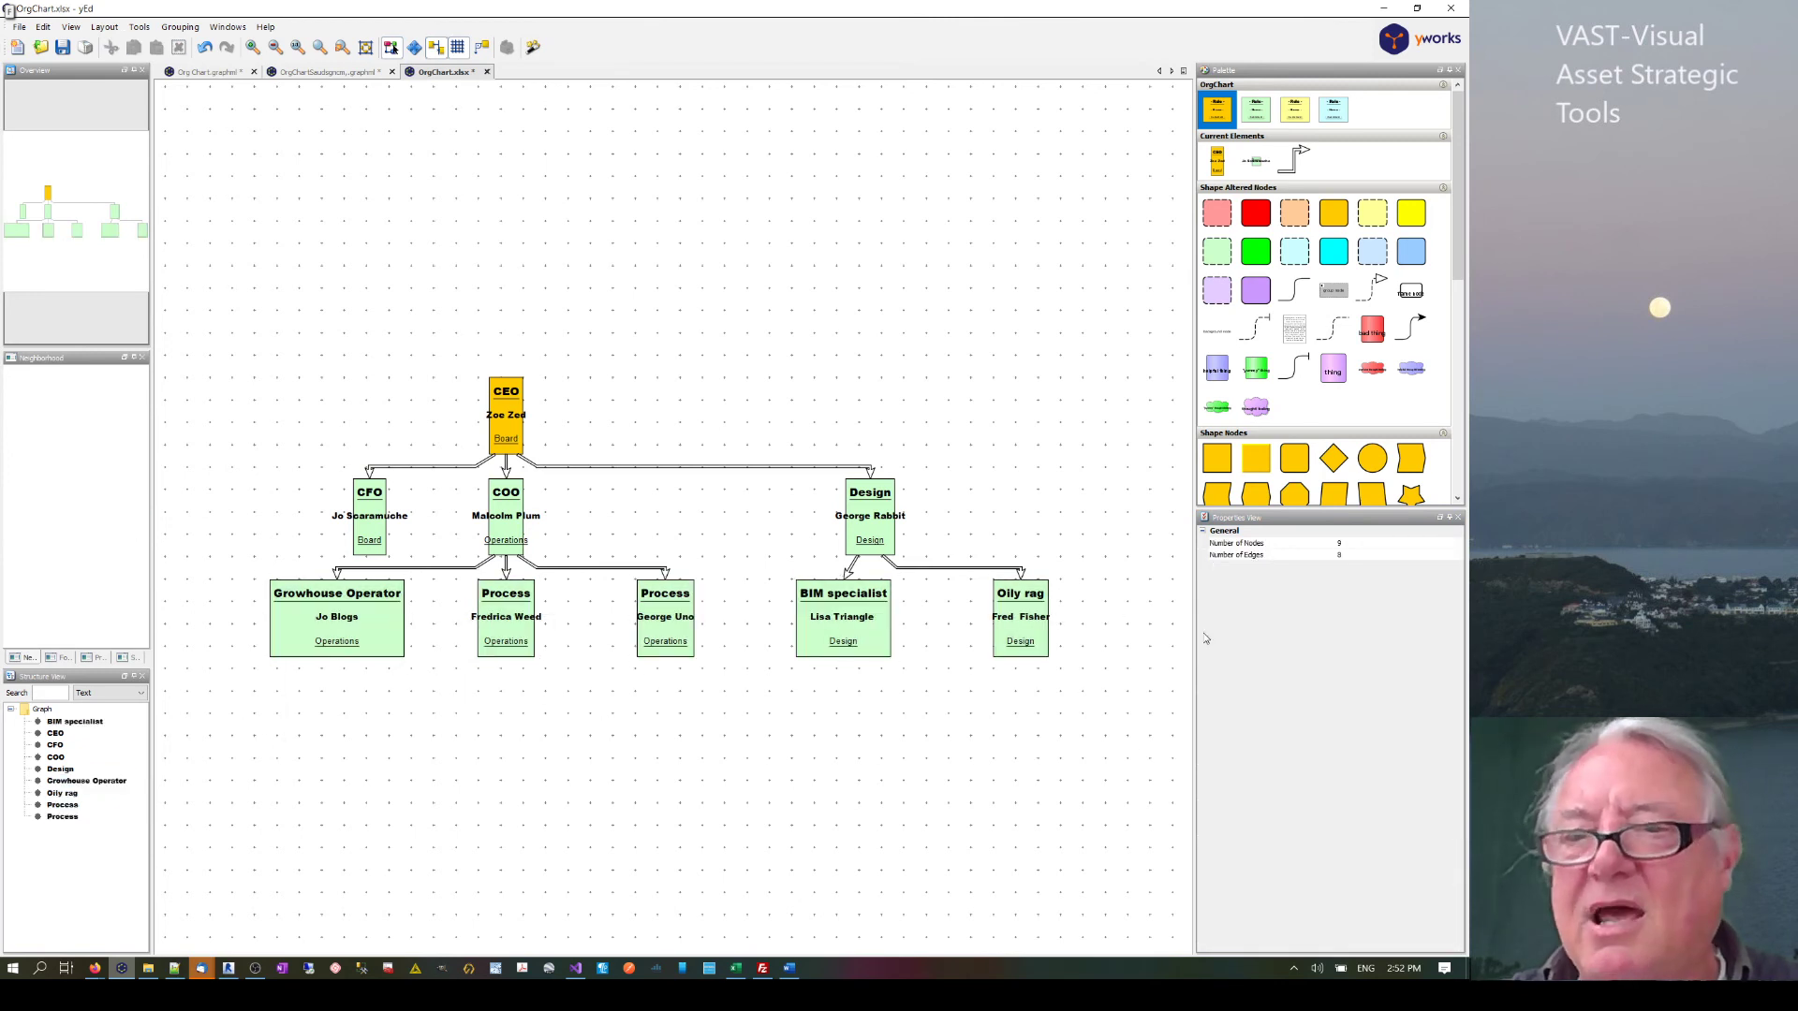
left_click_drag(1073, 621, 205, 725)
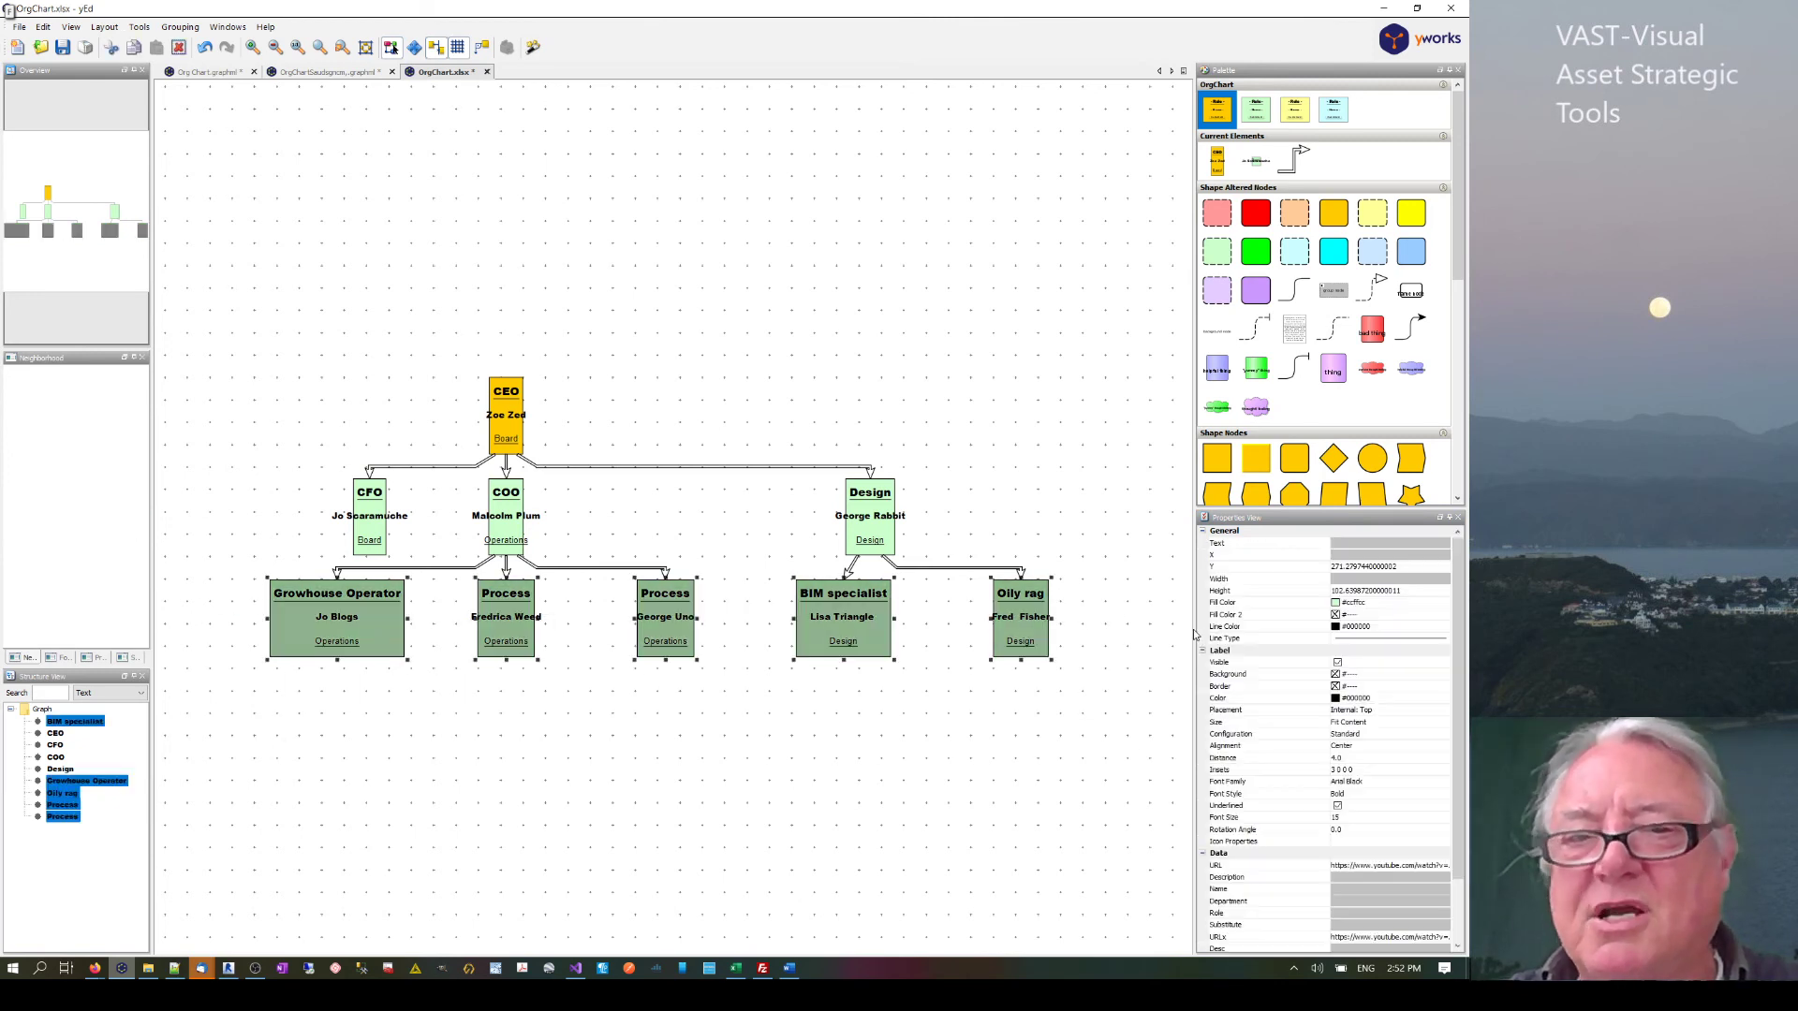
left_click(1336, 604)
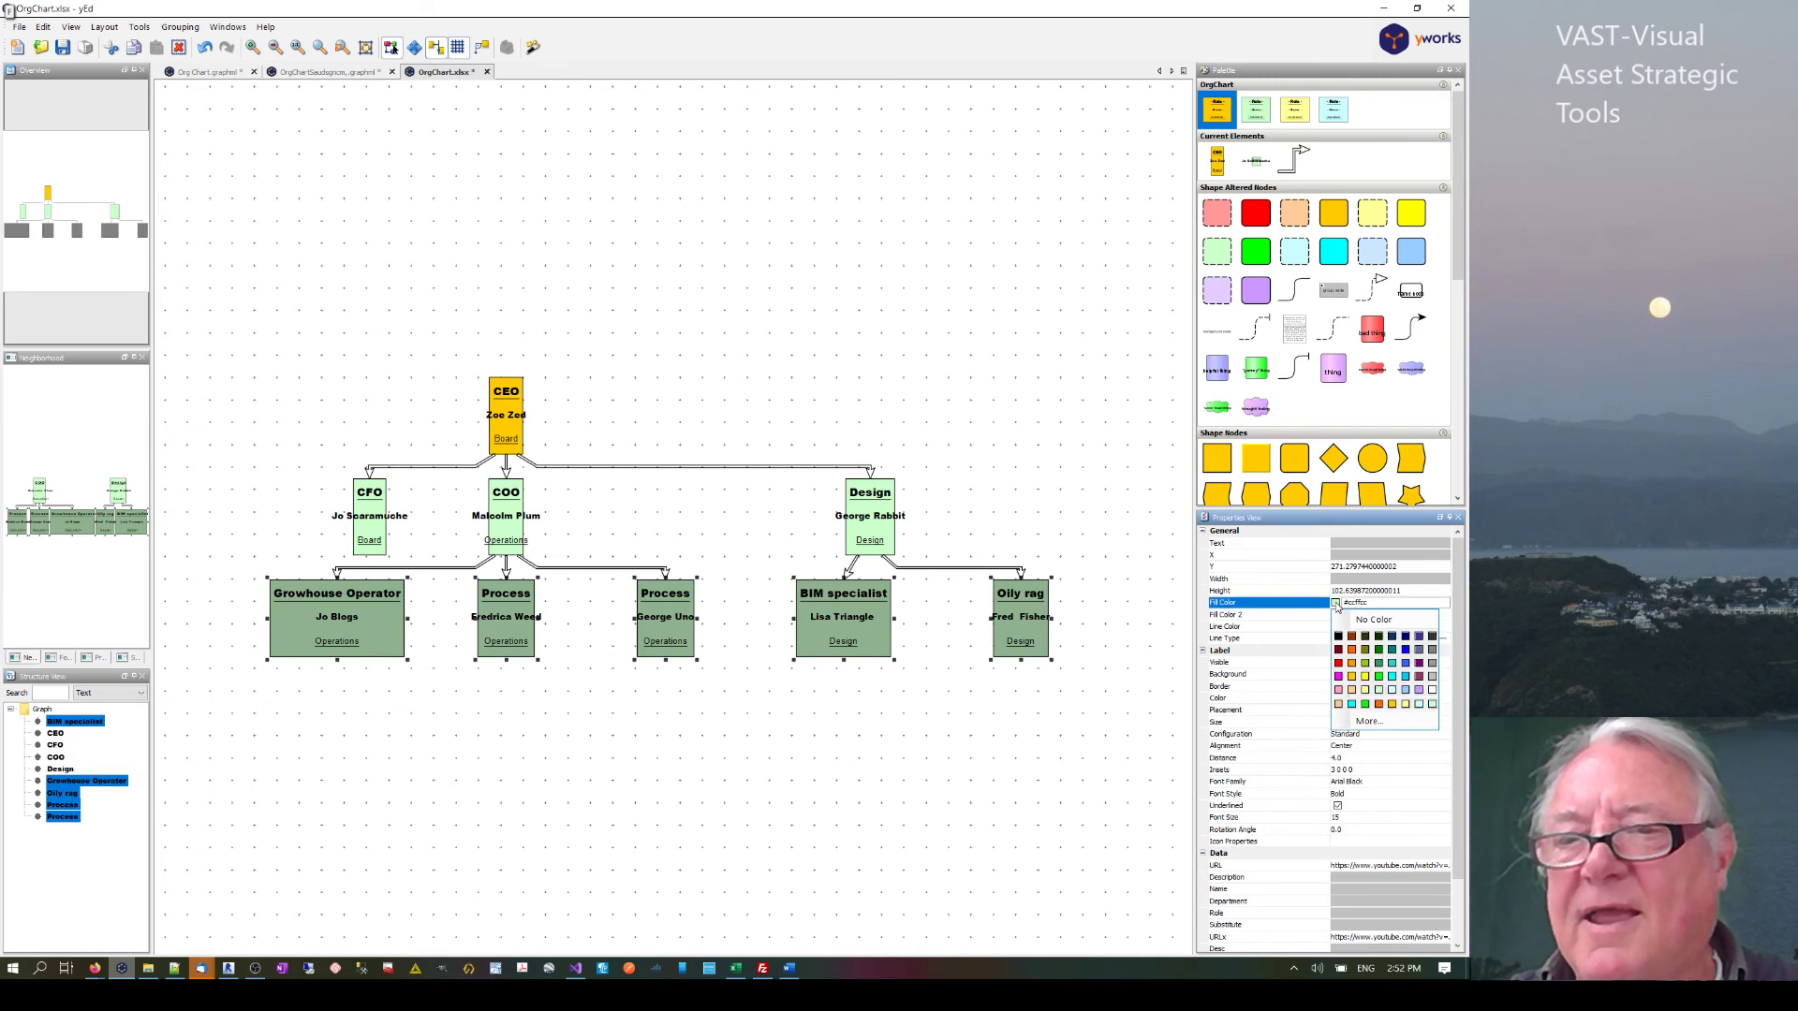
left_click(1392, 691)
left_click(1011, 779)
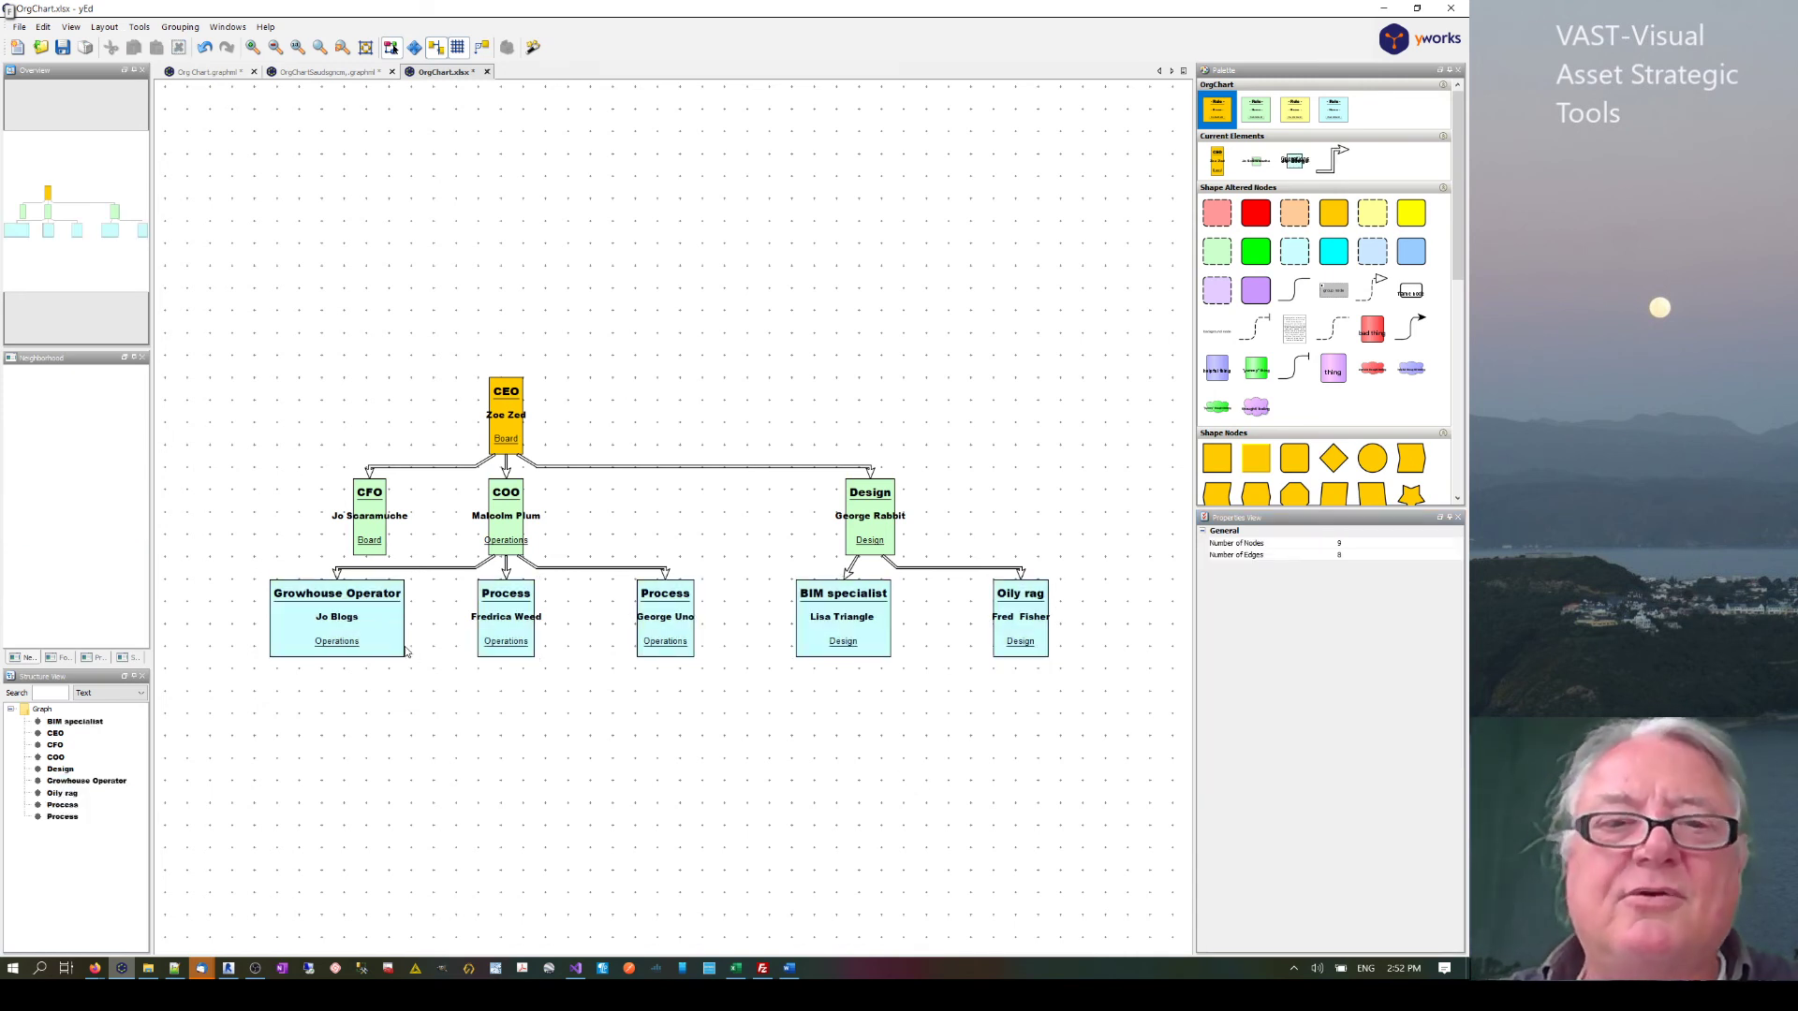
- Export the chart as an HTML image map over the existing OrgChartHtml9z file, with a scaling factor of 1
left_click(19, 26)
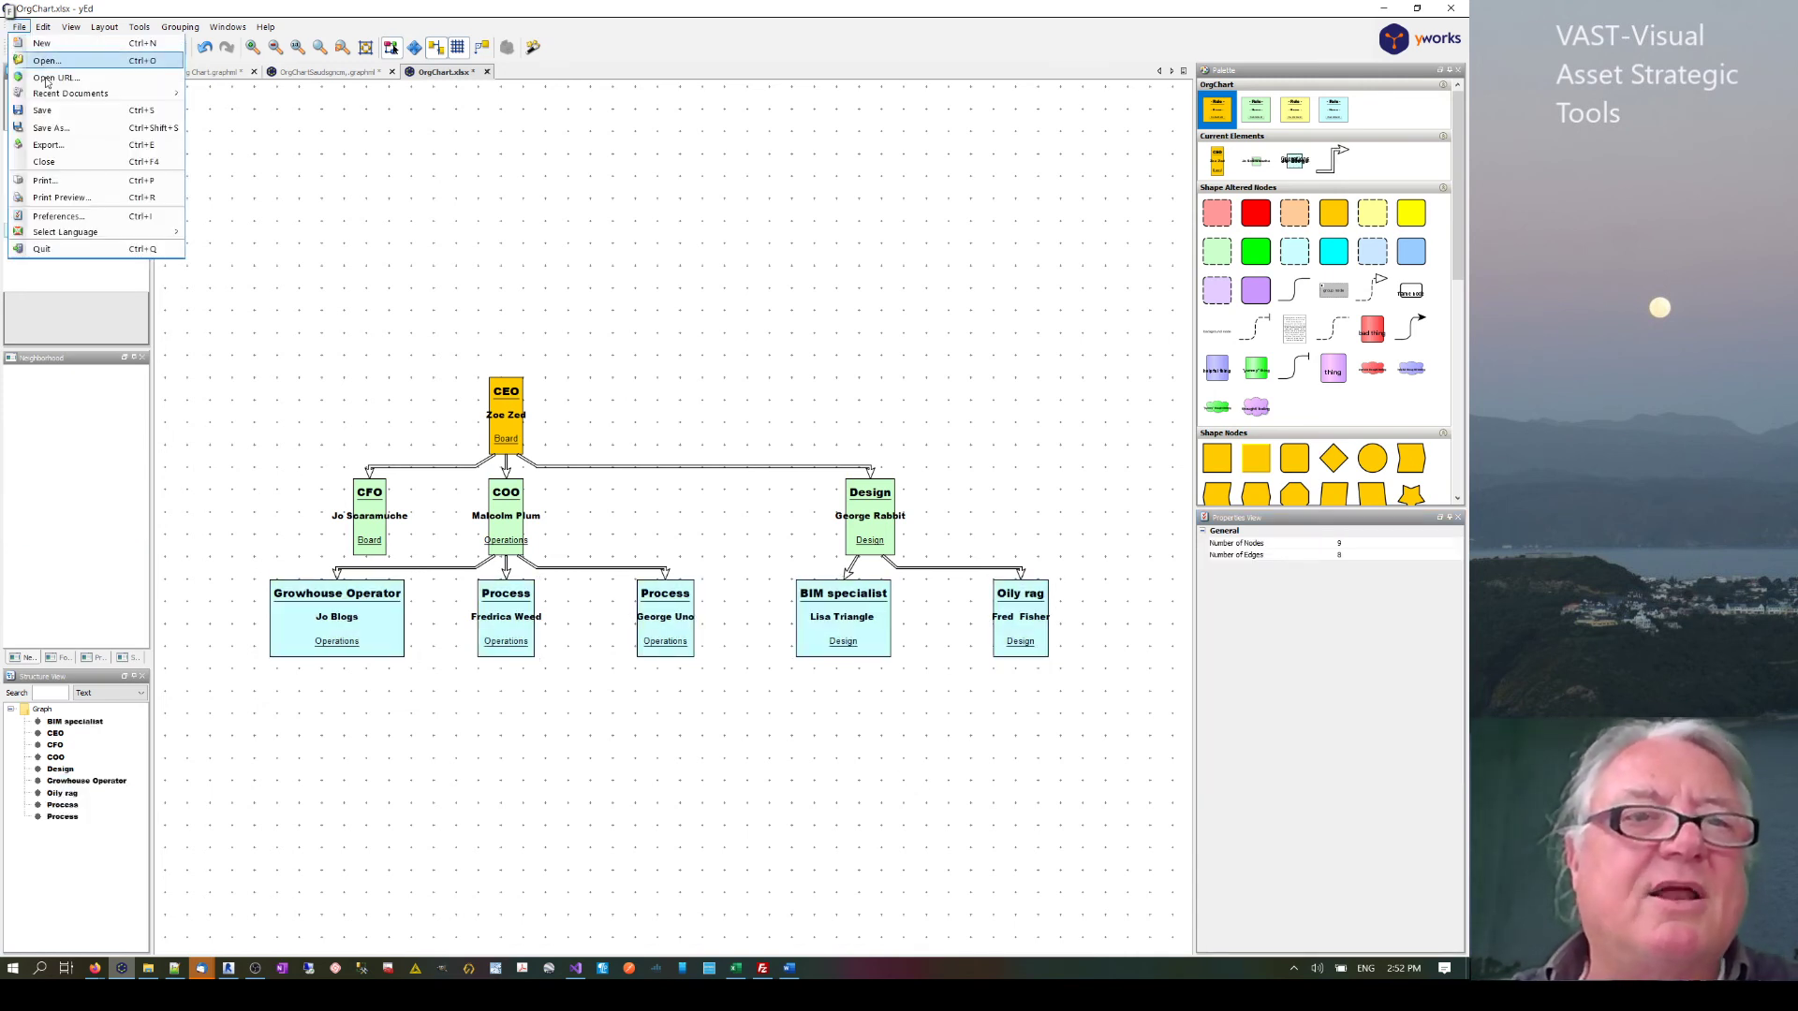
left_click(49, 145)
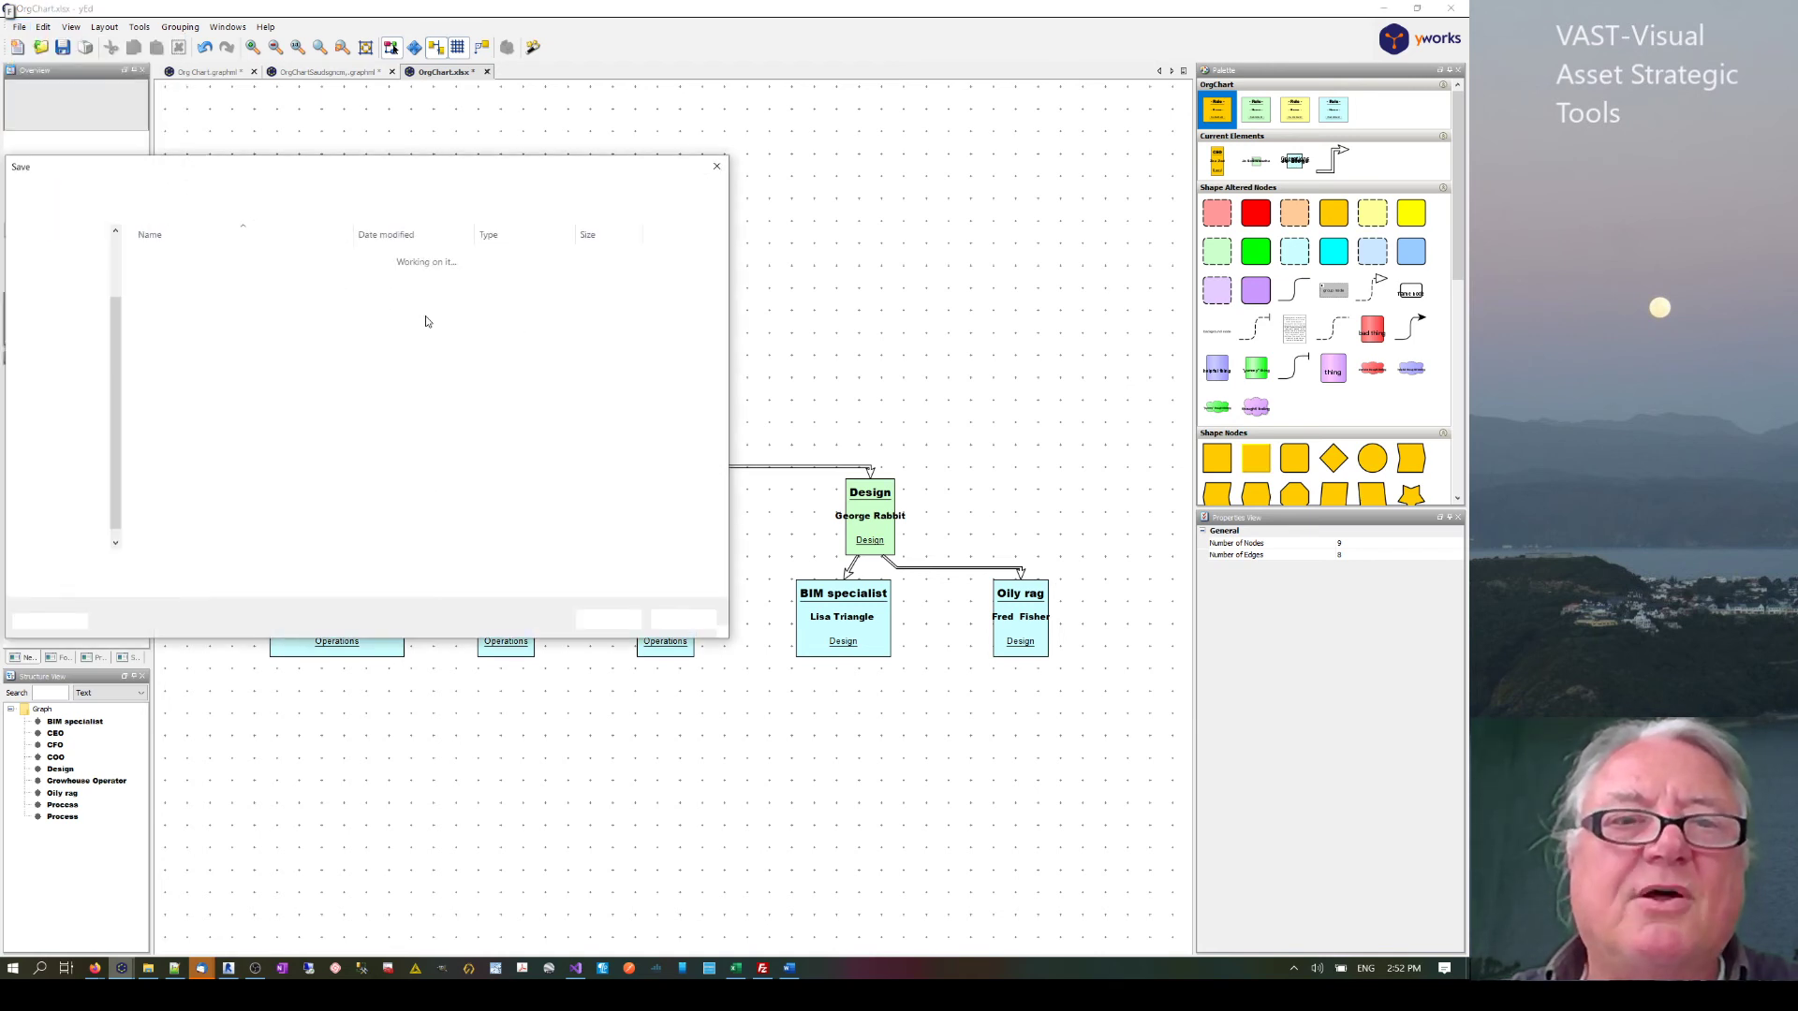
left_click(199, 429)
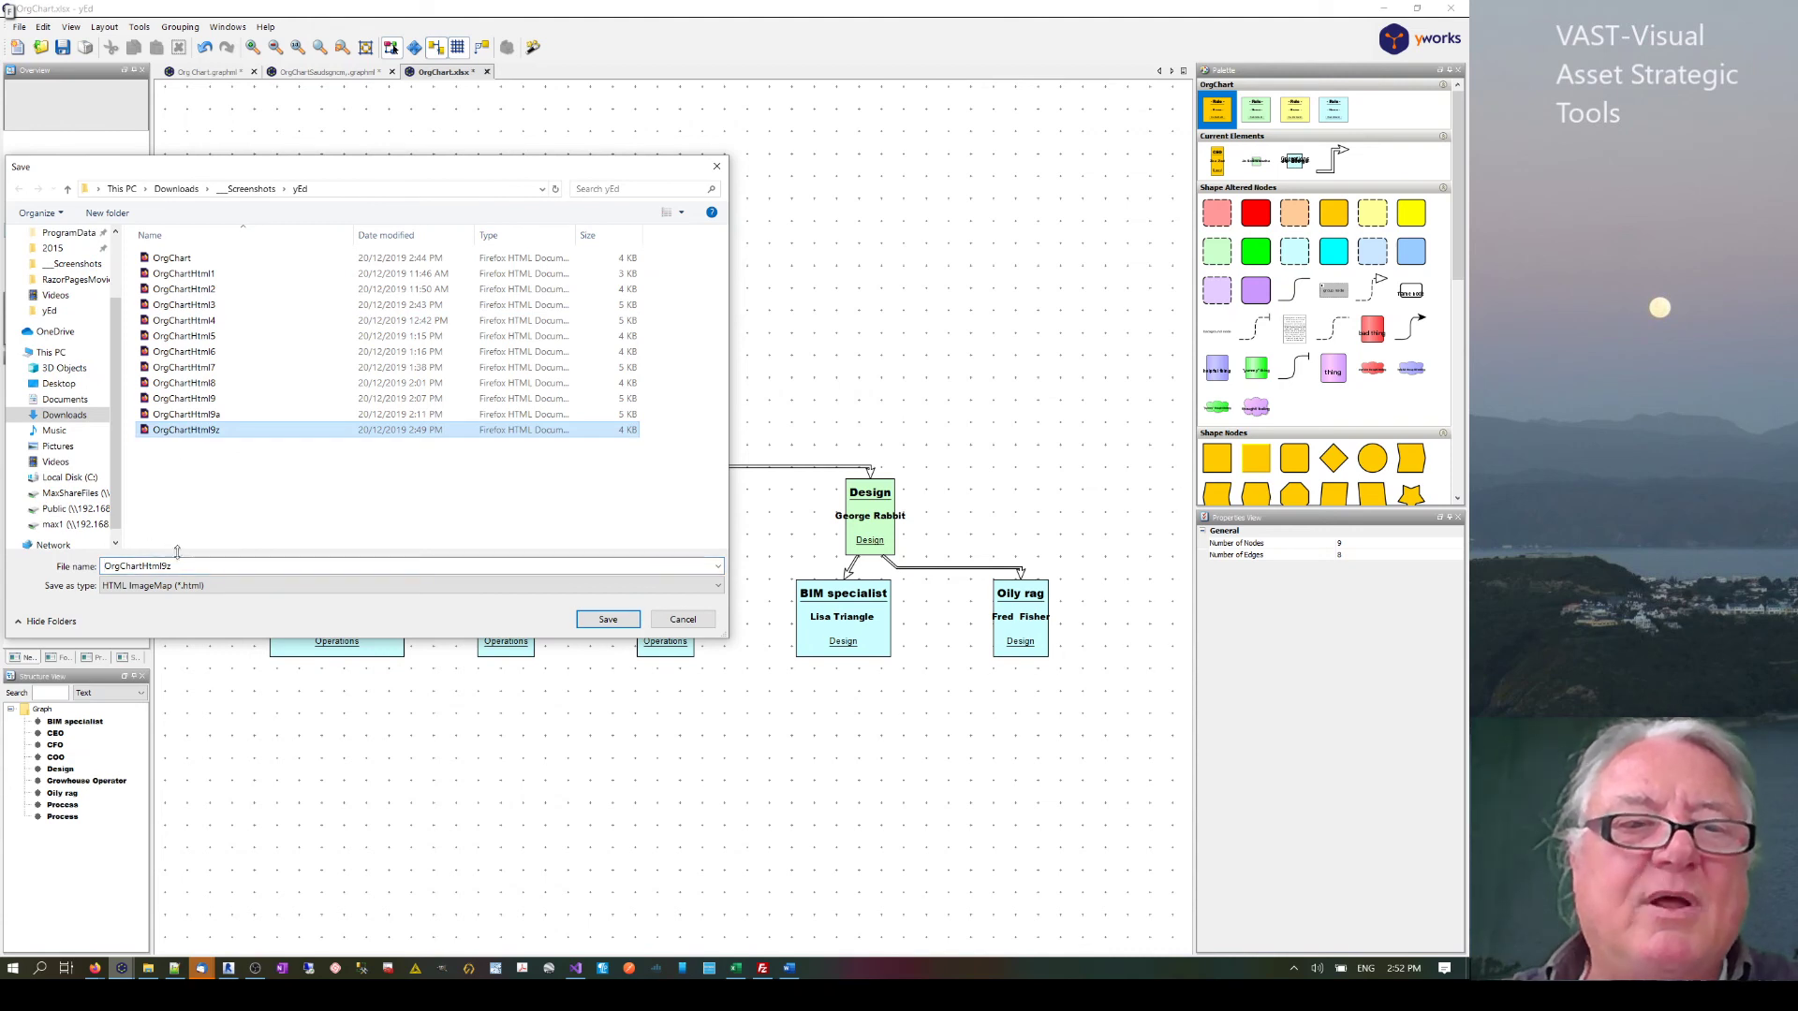
left_click(609, 618)
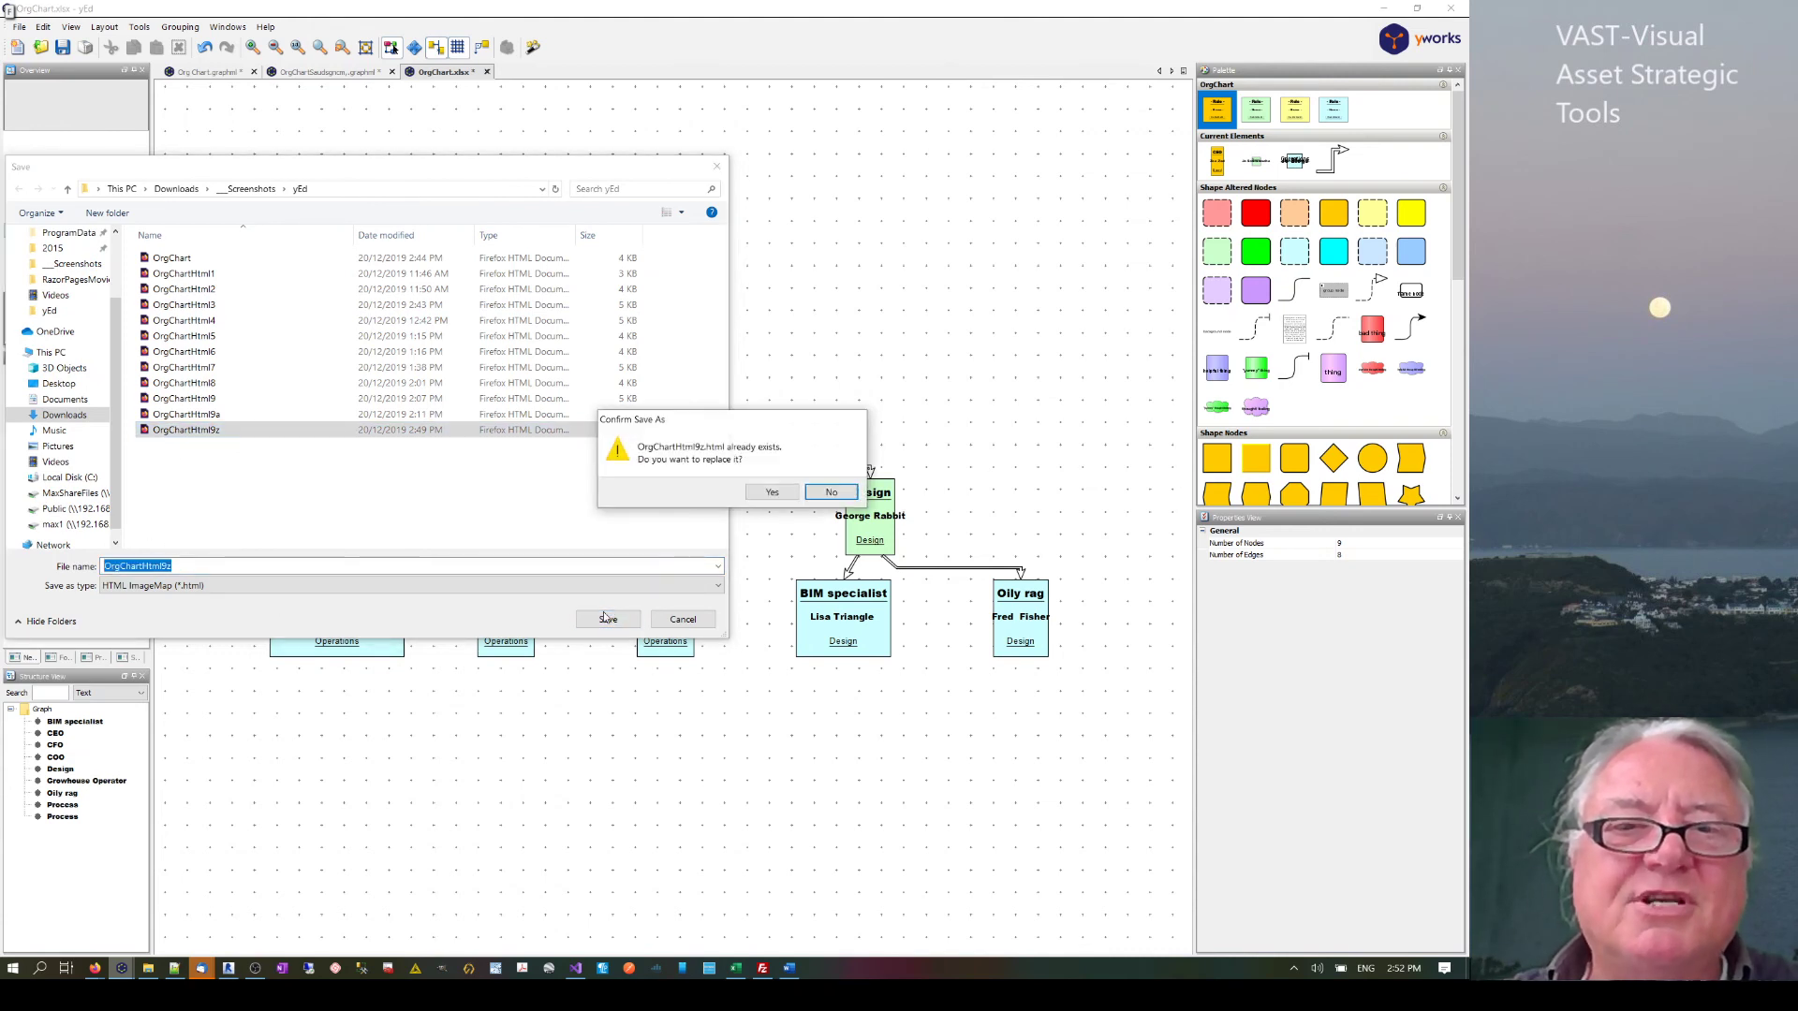
left_click(771, 492)
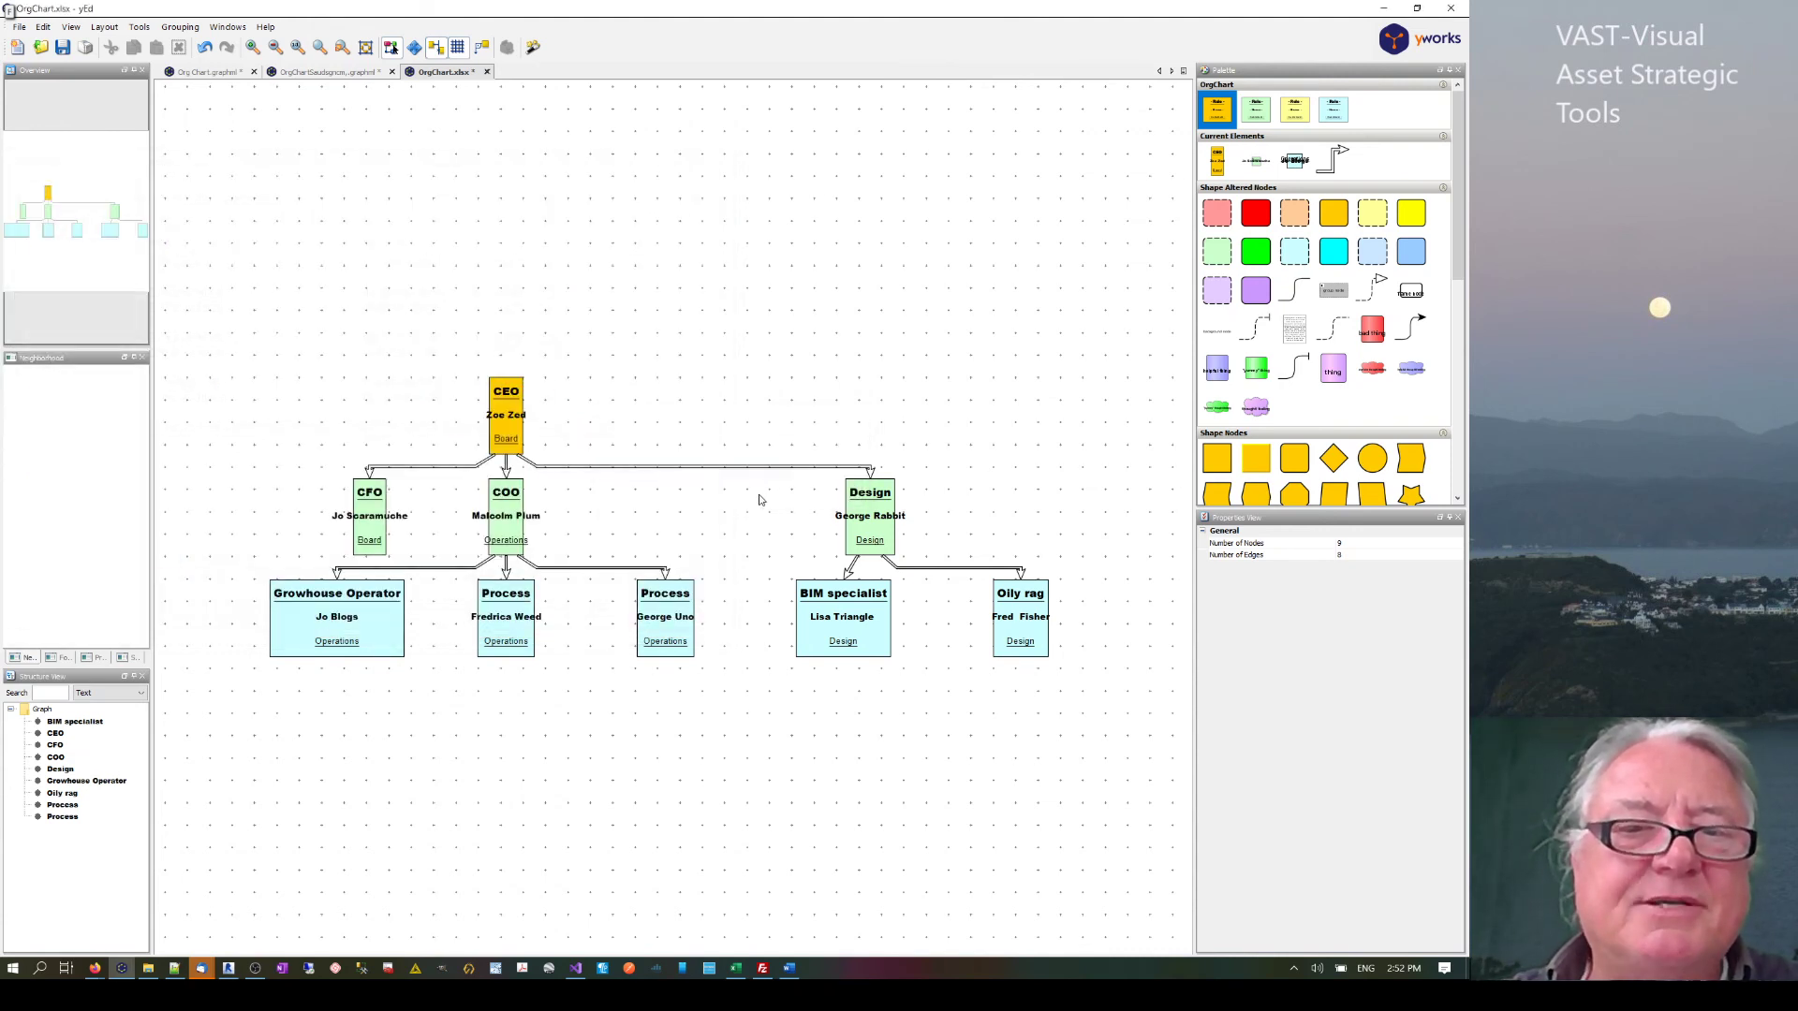
left_click(636, 509)
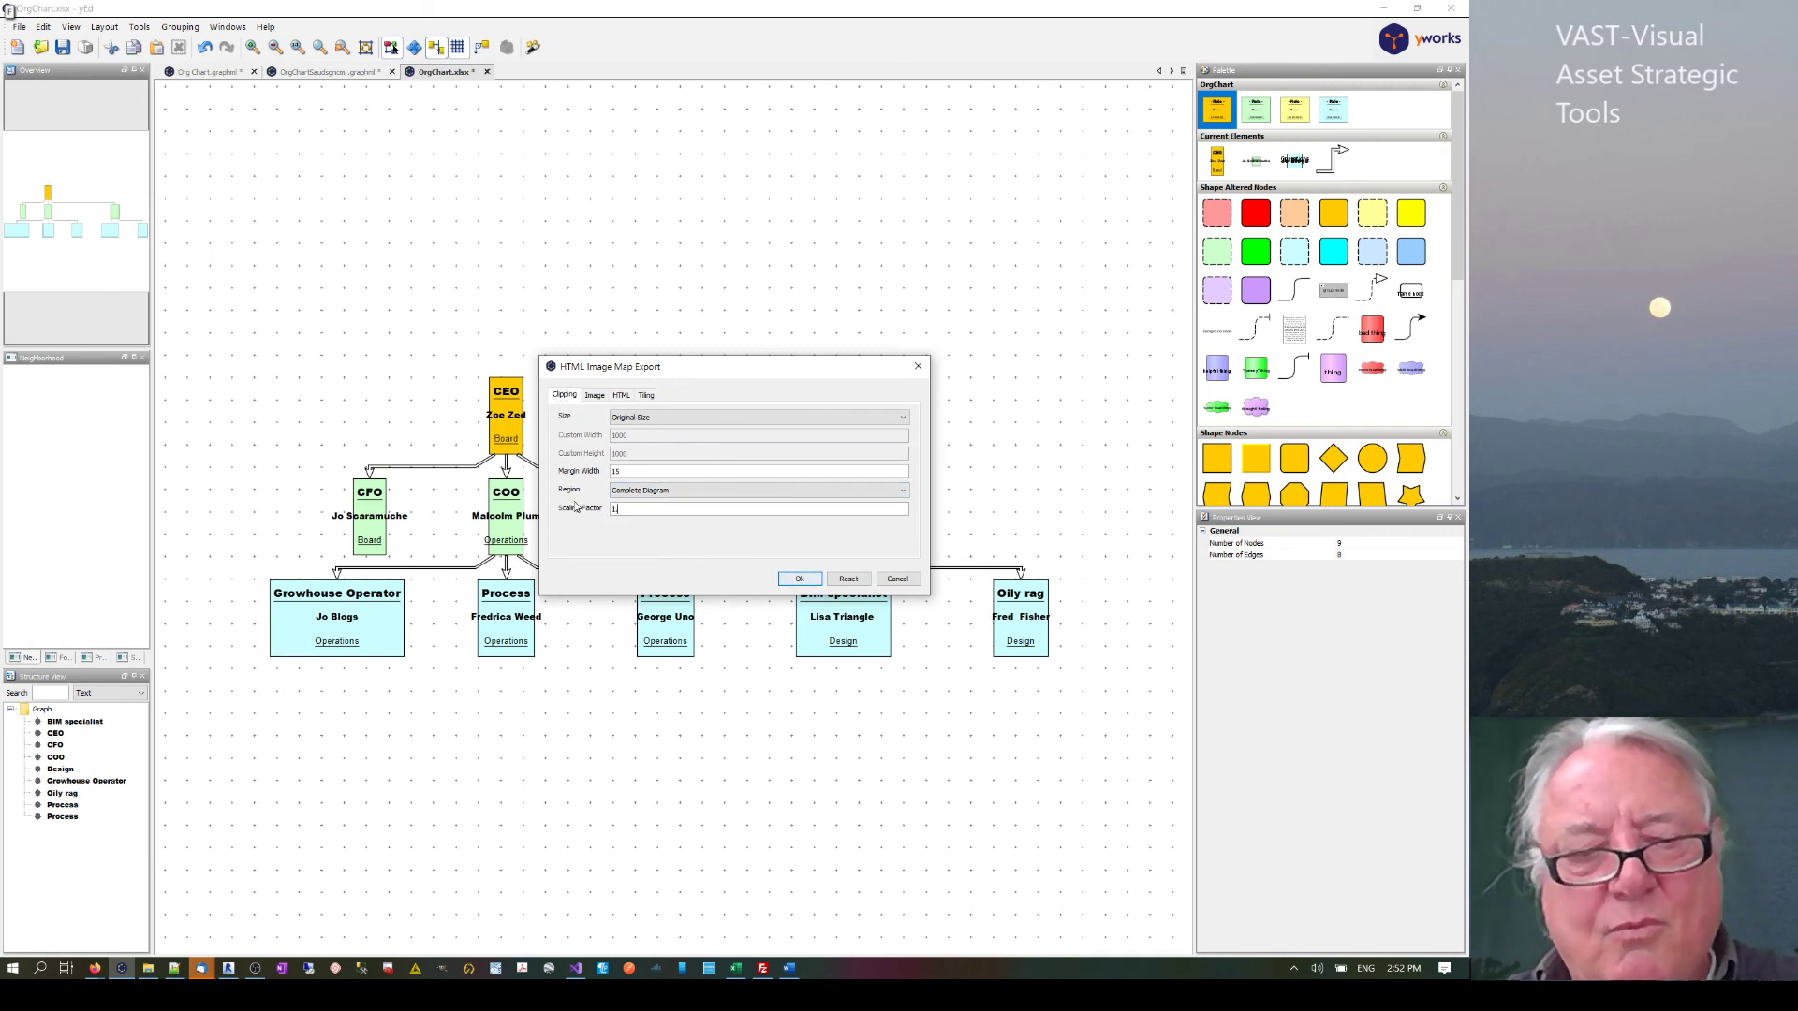
left_click(798, 579)
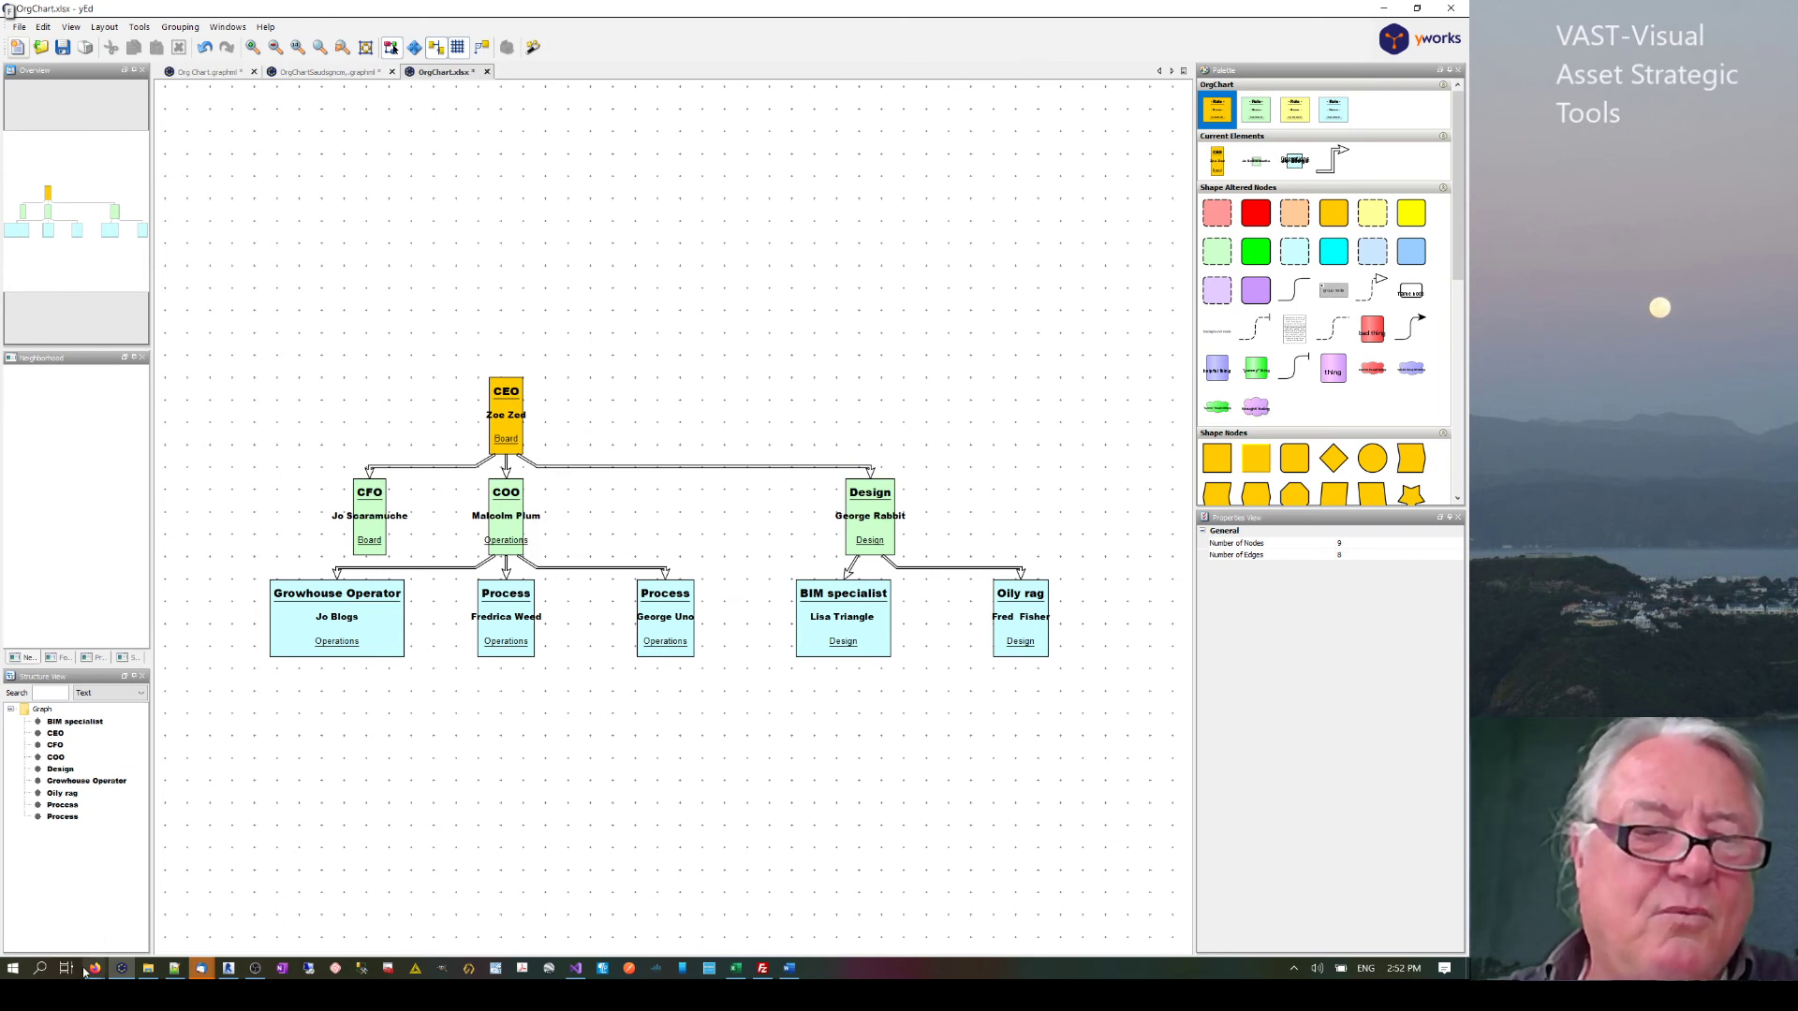
- Switch to Firefox, reload the exported chart, check the node tooltips and test the BIM specialist node's YouTube link
mouse_move(93, 970)
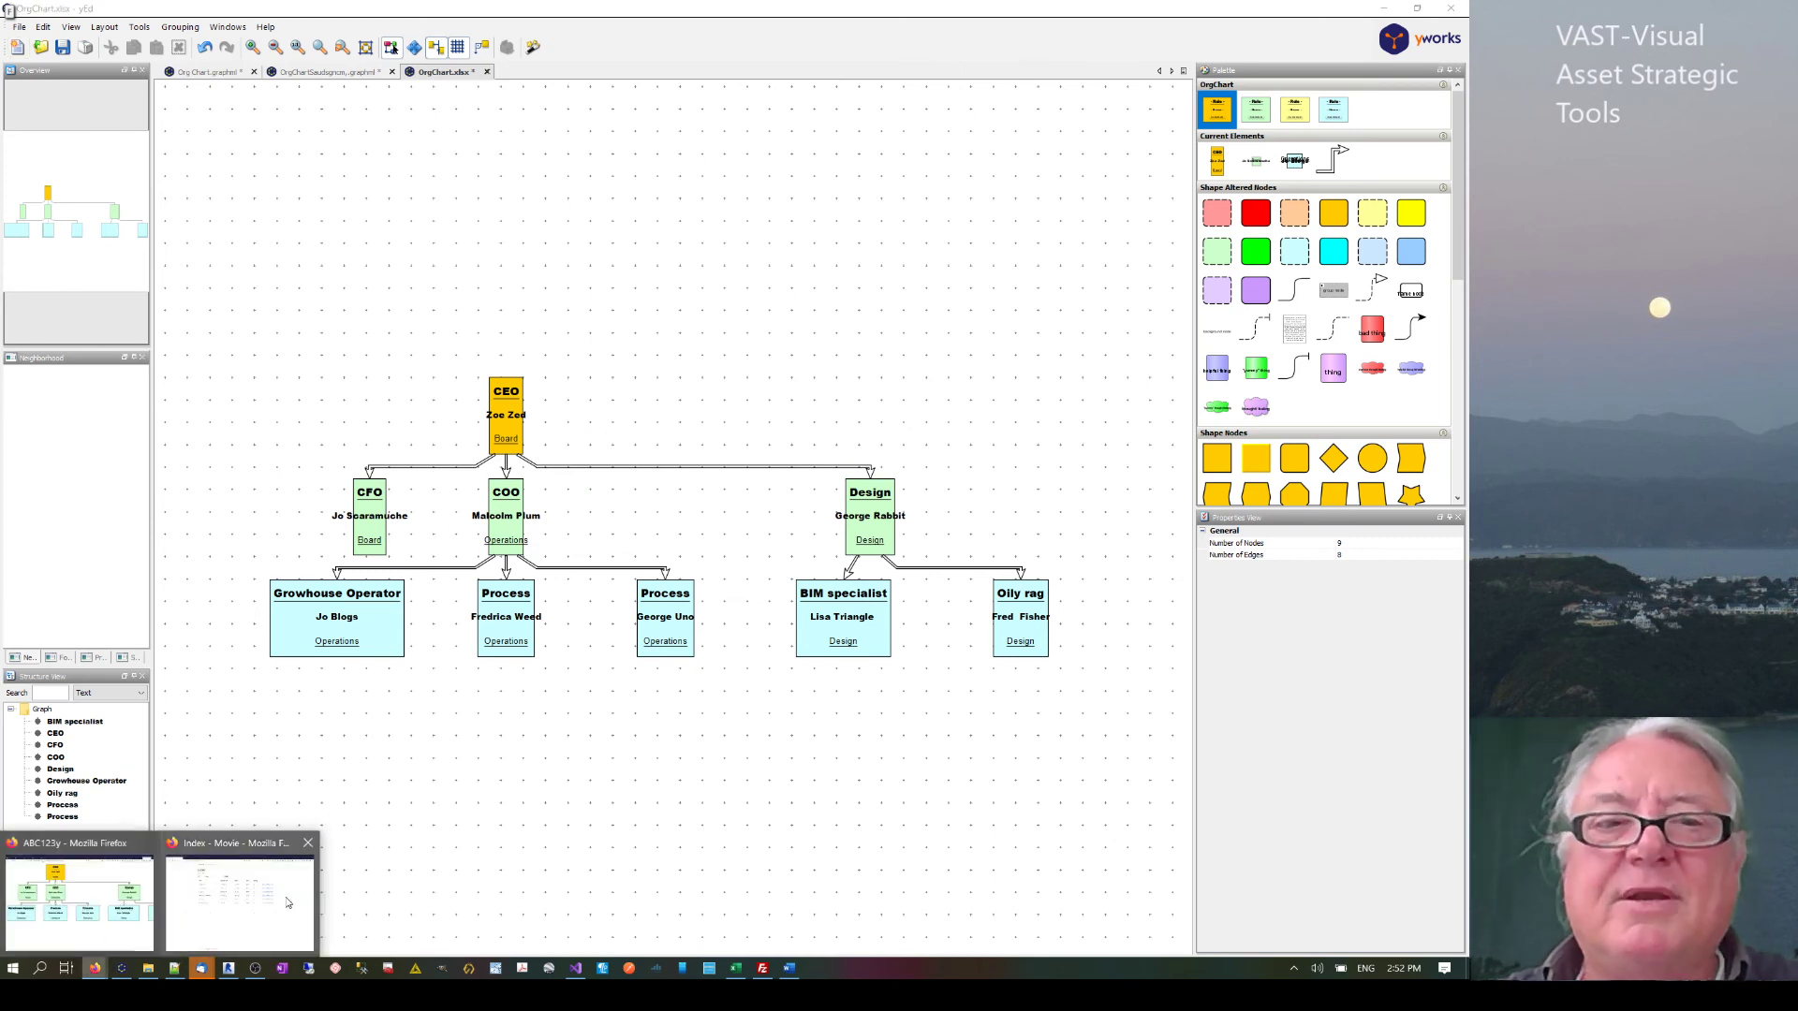
left_click(88, 917)
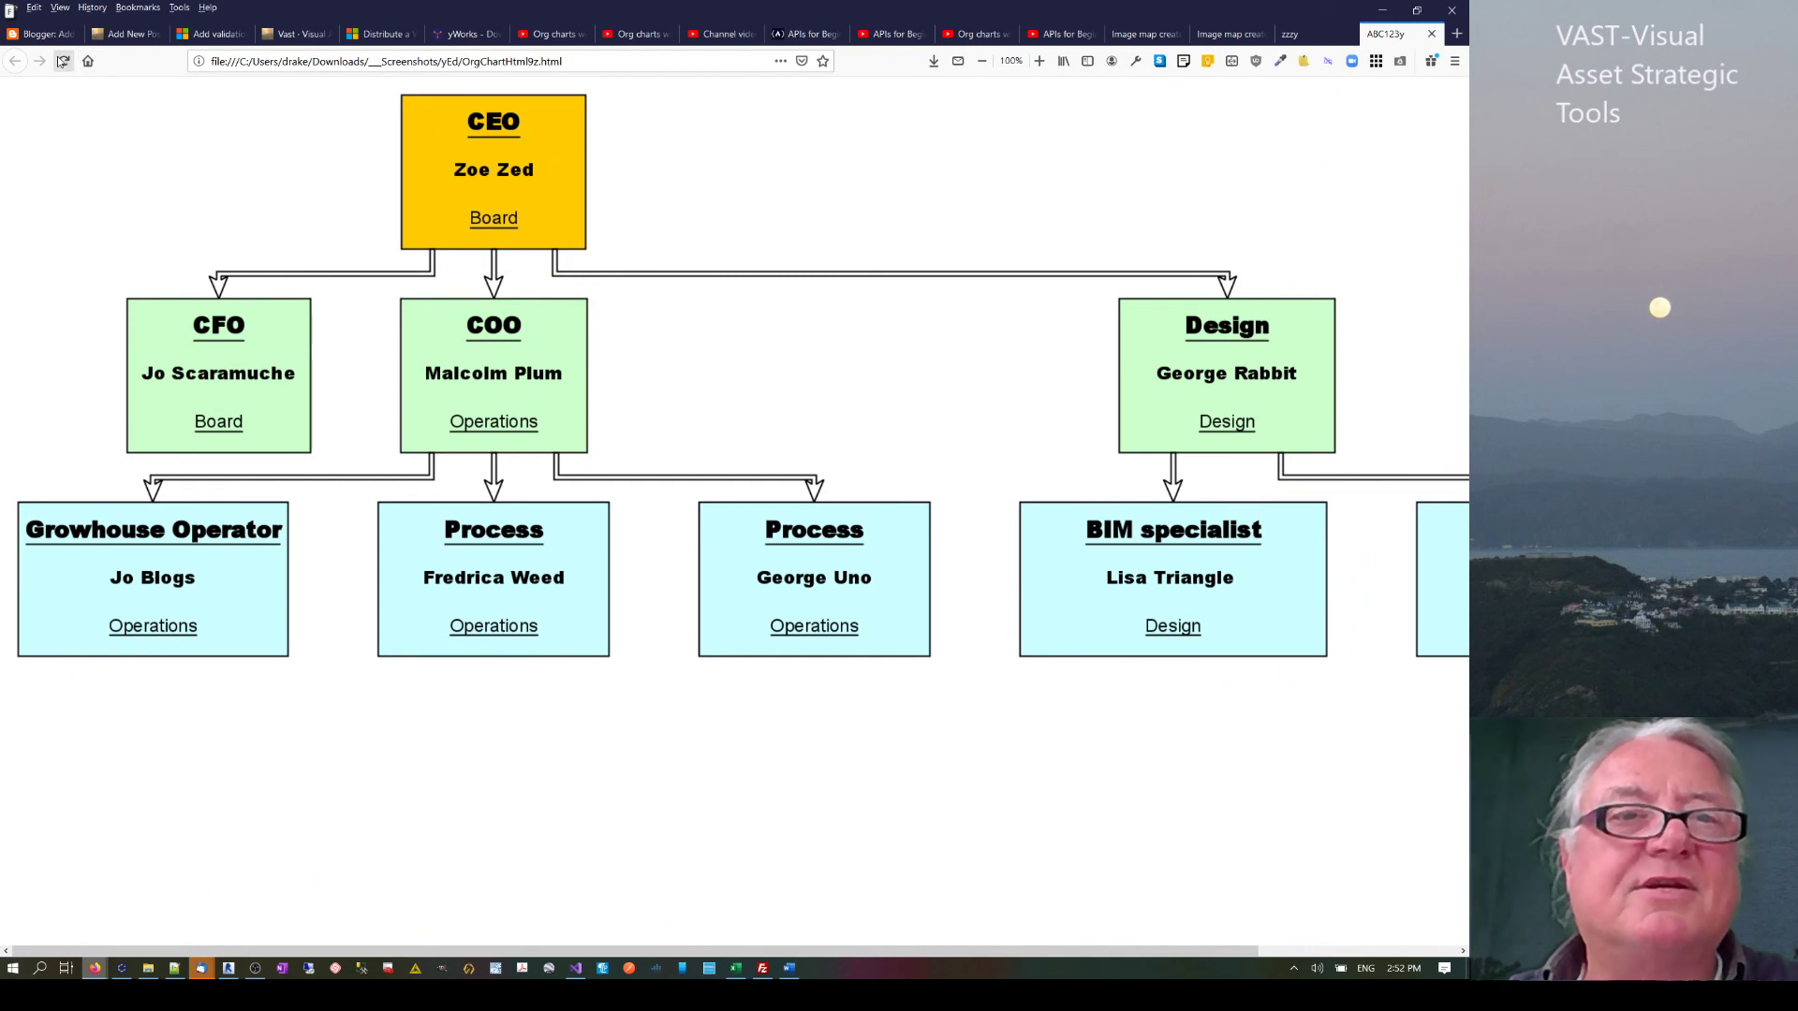
left_click(62, 61)
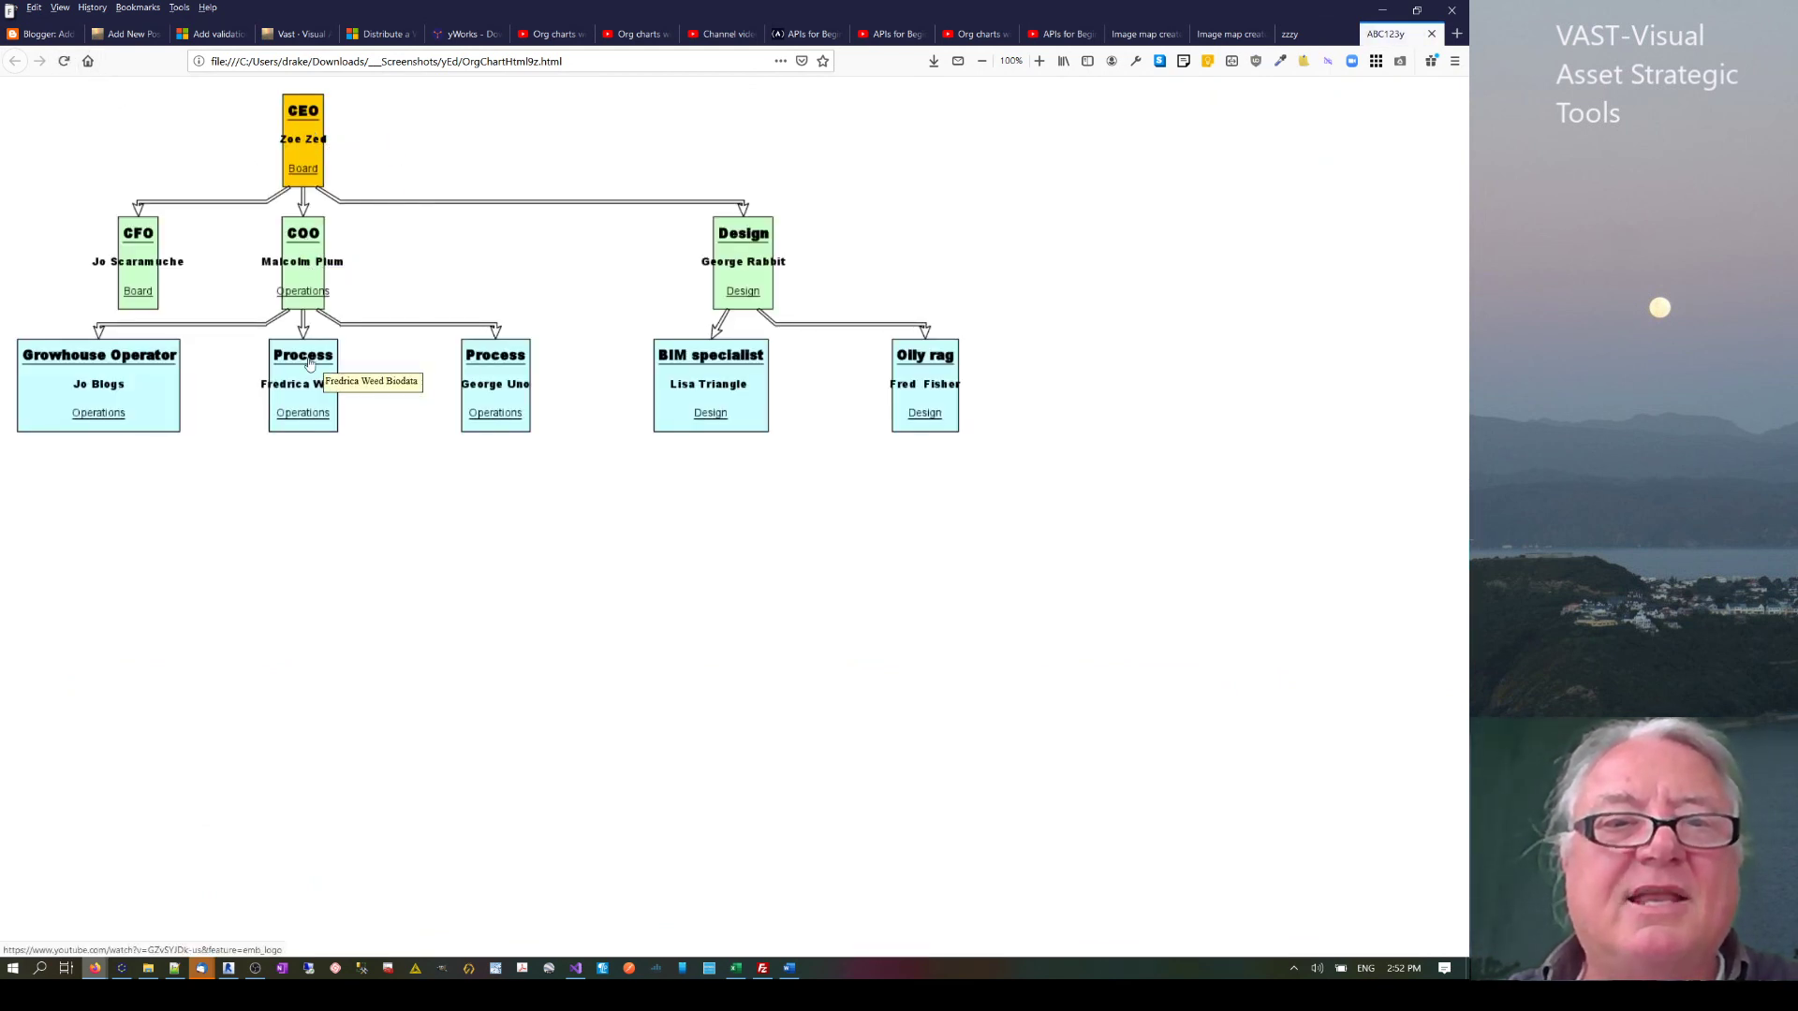
left_click(710, 391)
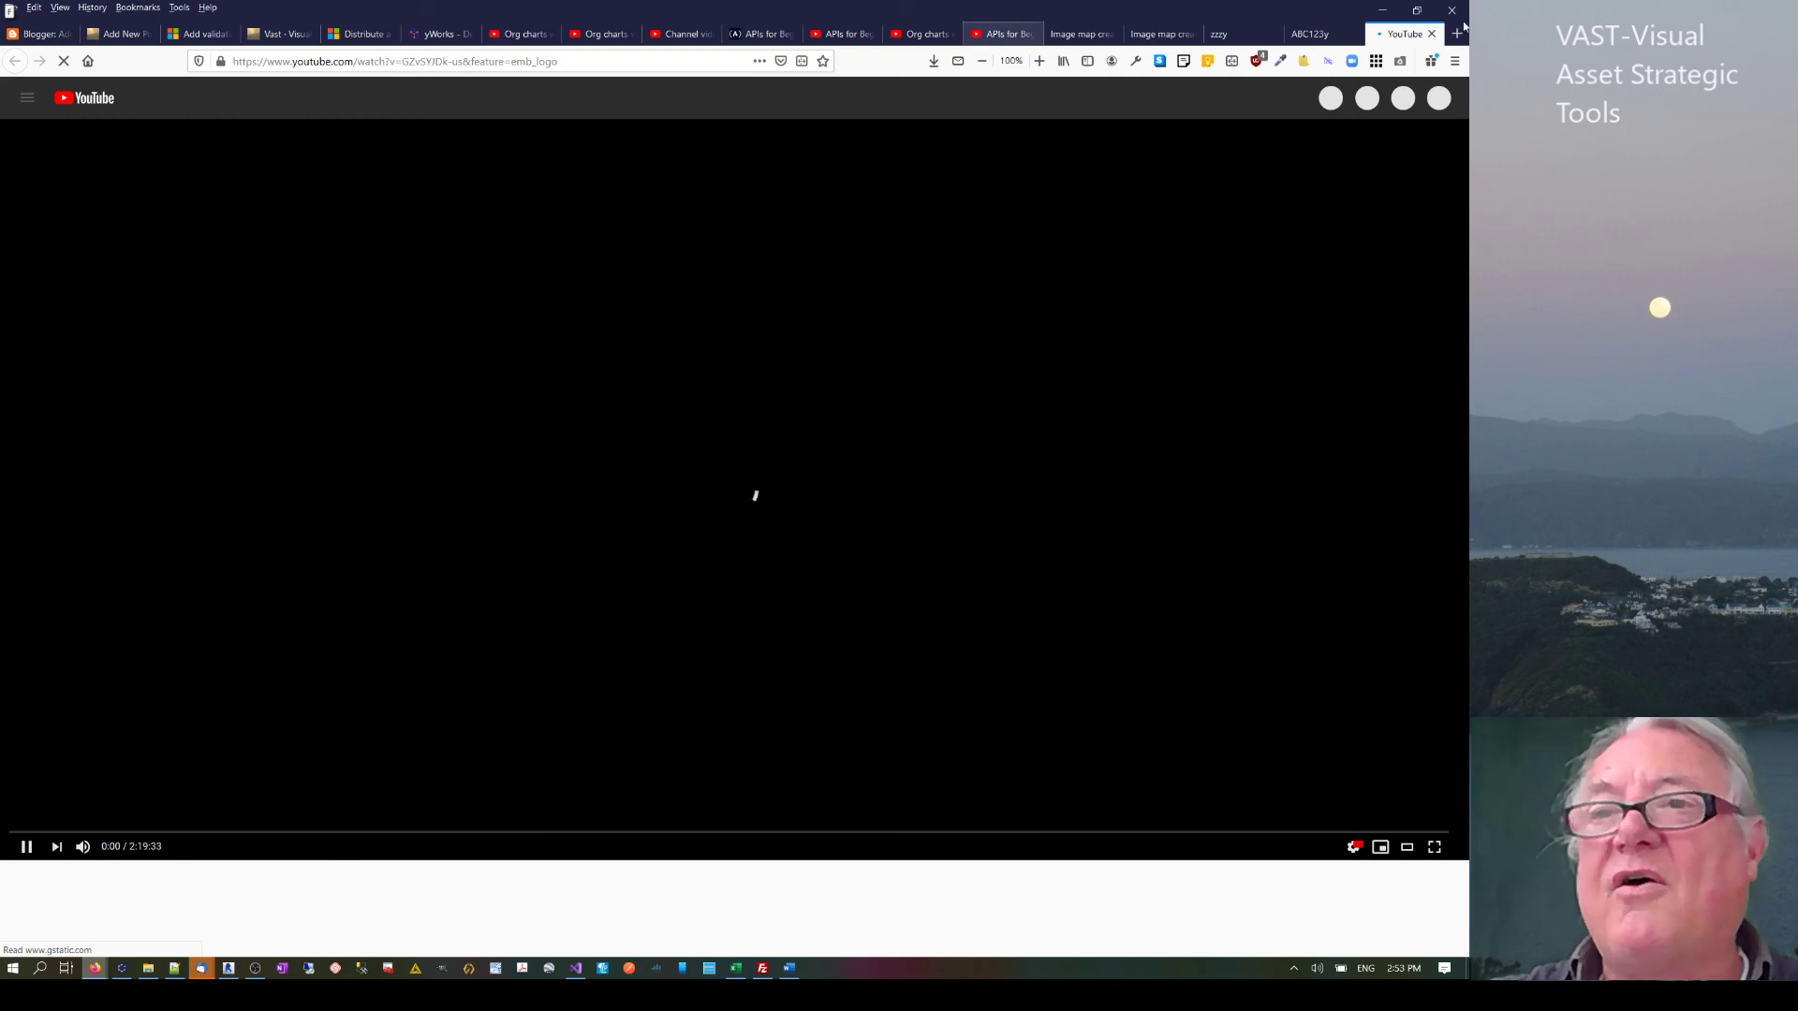
left_click(1433, 35)
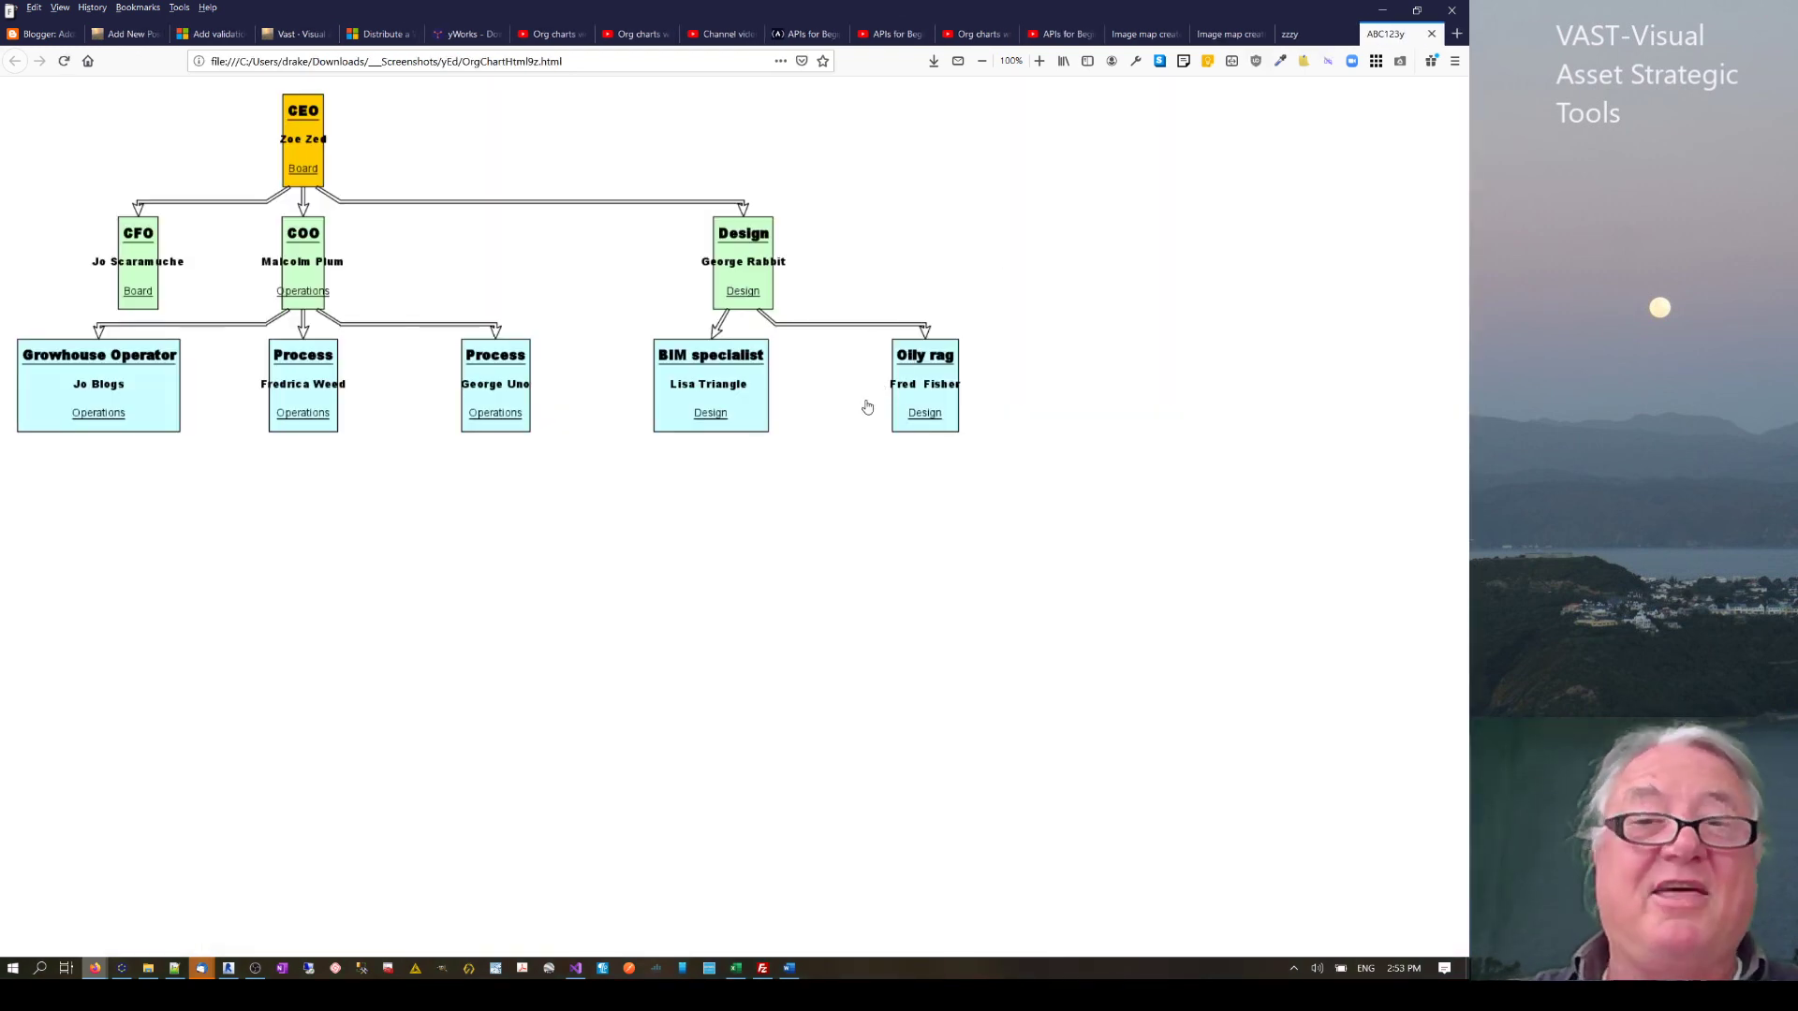
mouse_move(95, 974)
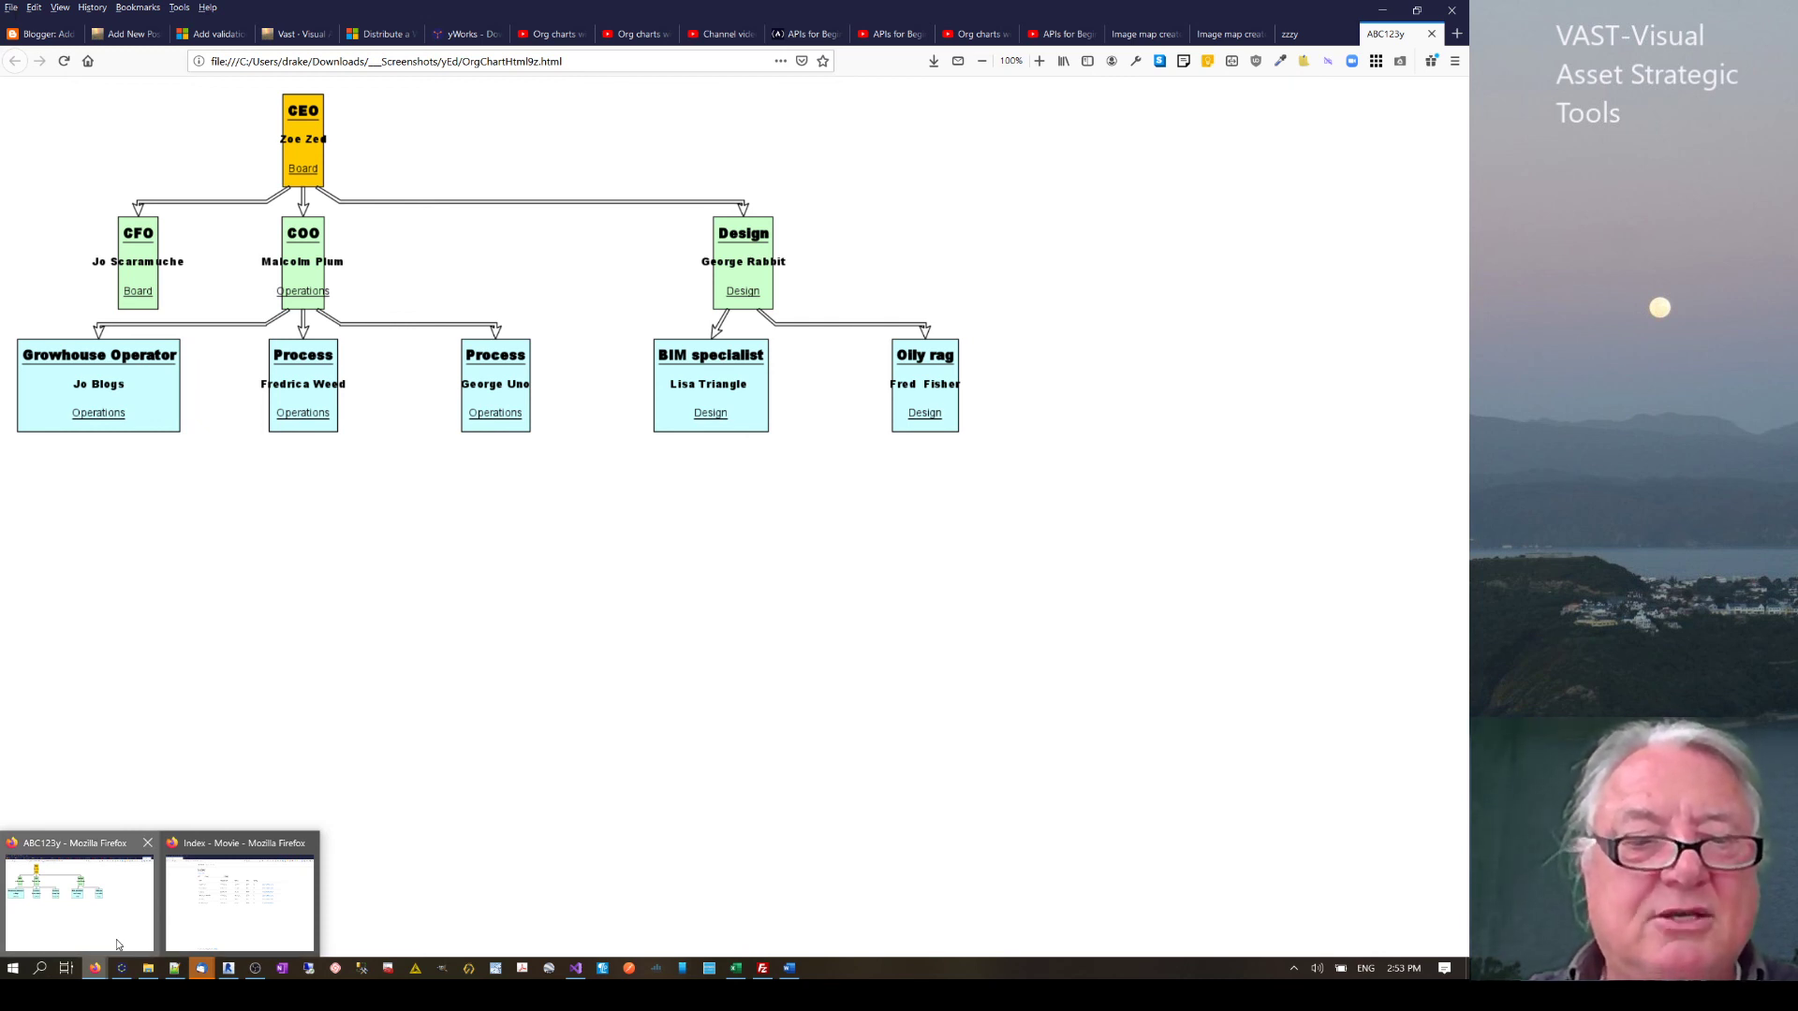
left_click(148, 968)
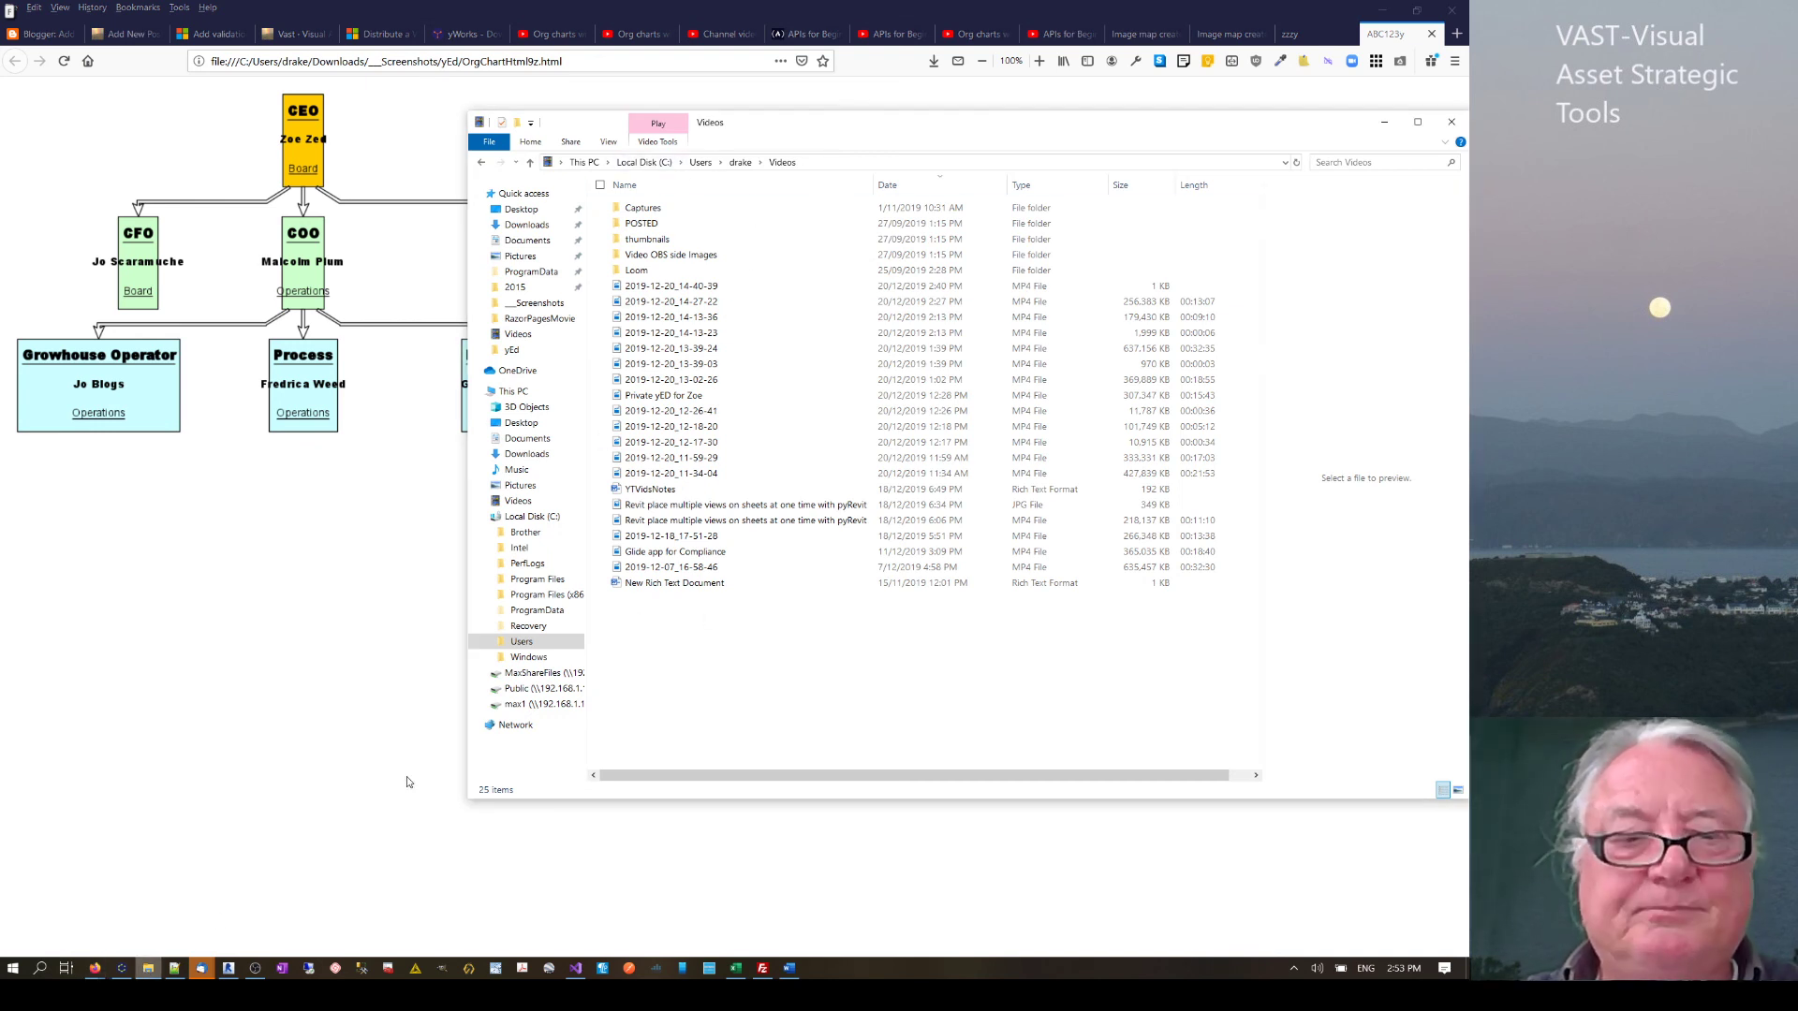
- Switch to File Explorer and open the yEd folder inside Downloads\___Screenshots
left_click(152, 968)
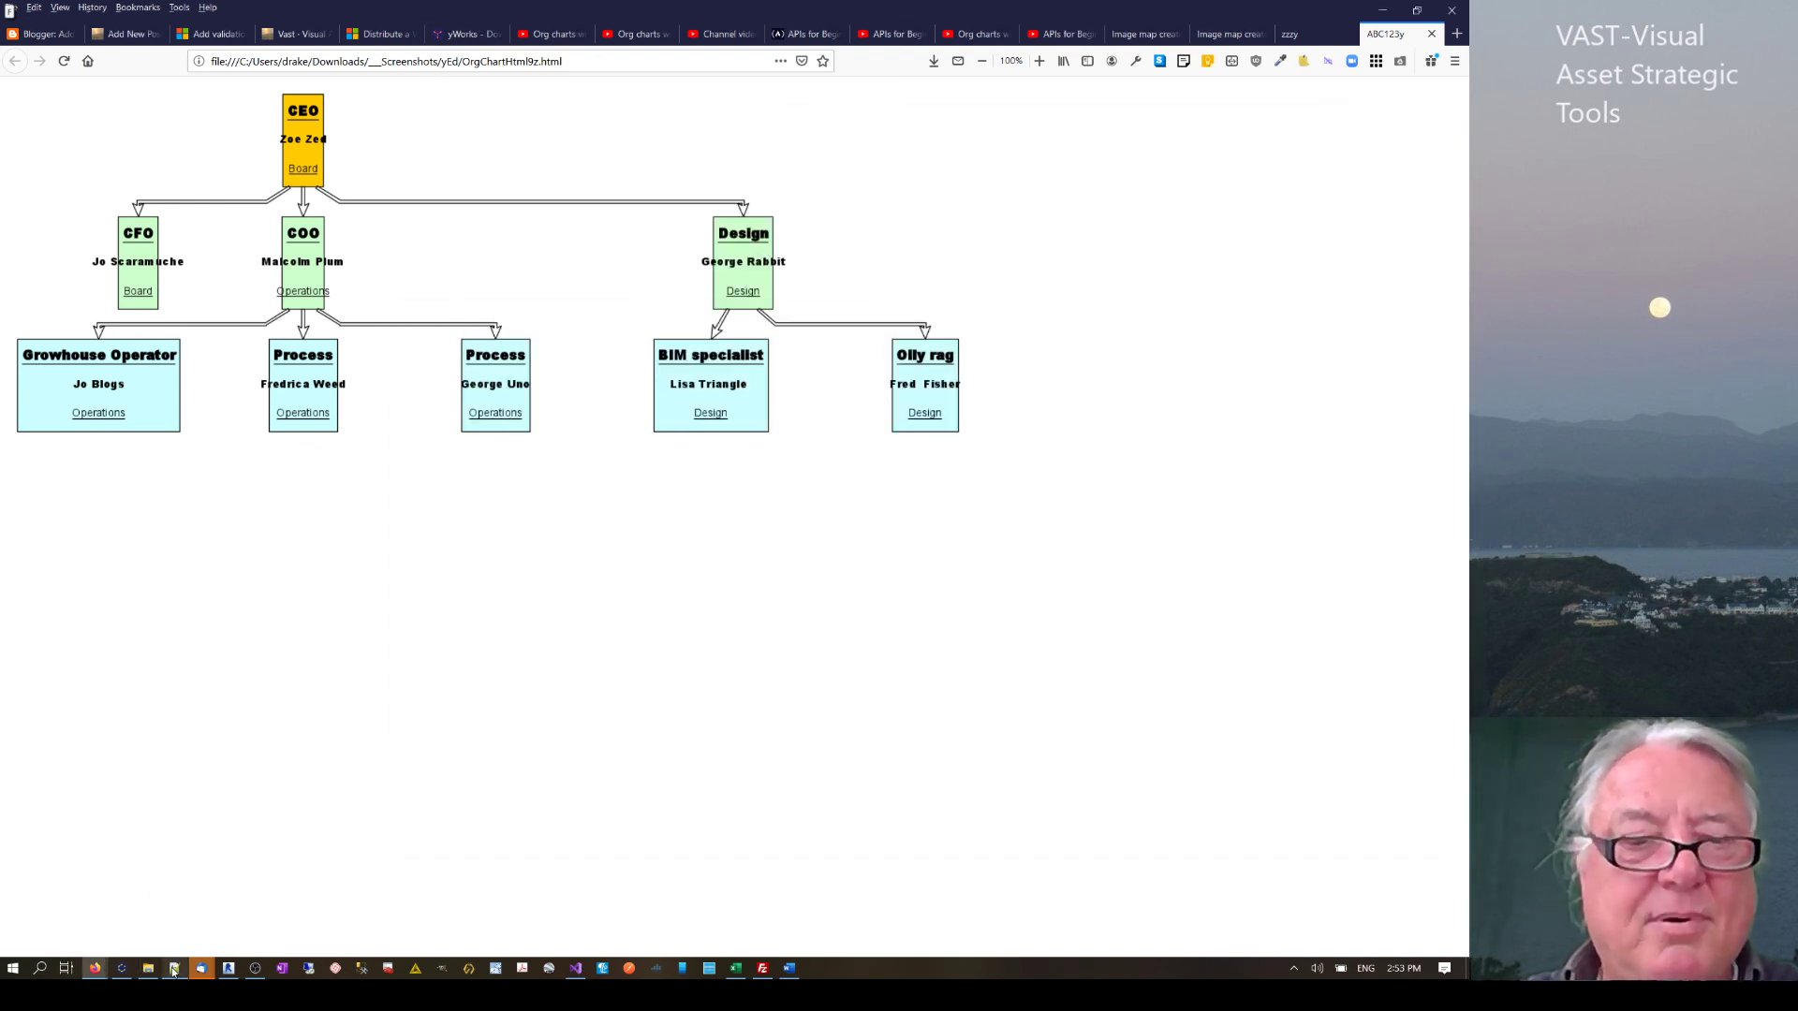
left_click(174, 968)
left_click(150, 970)
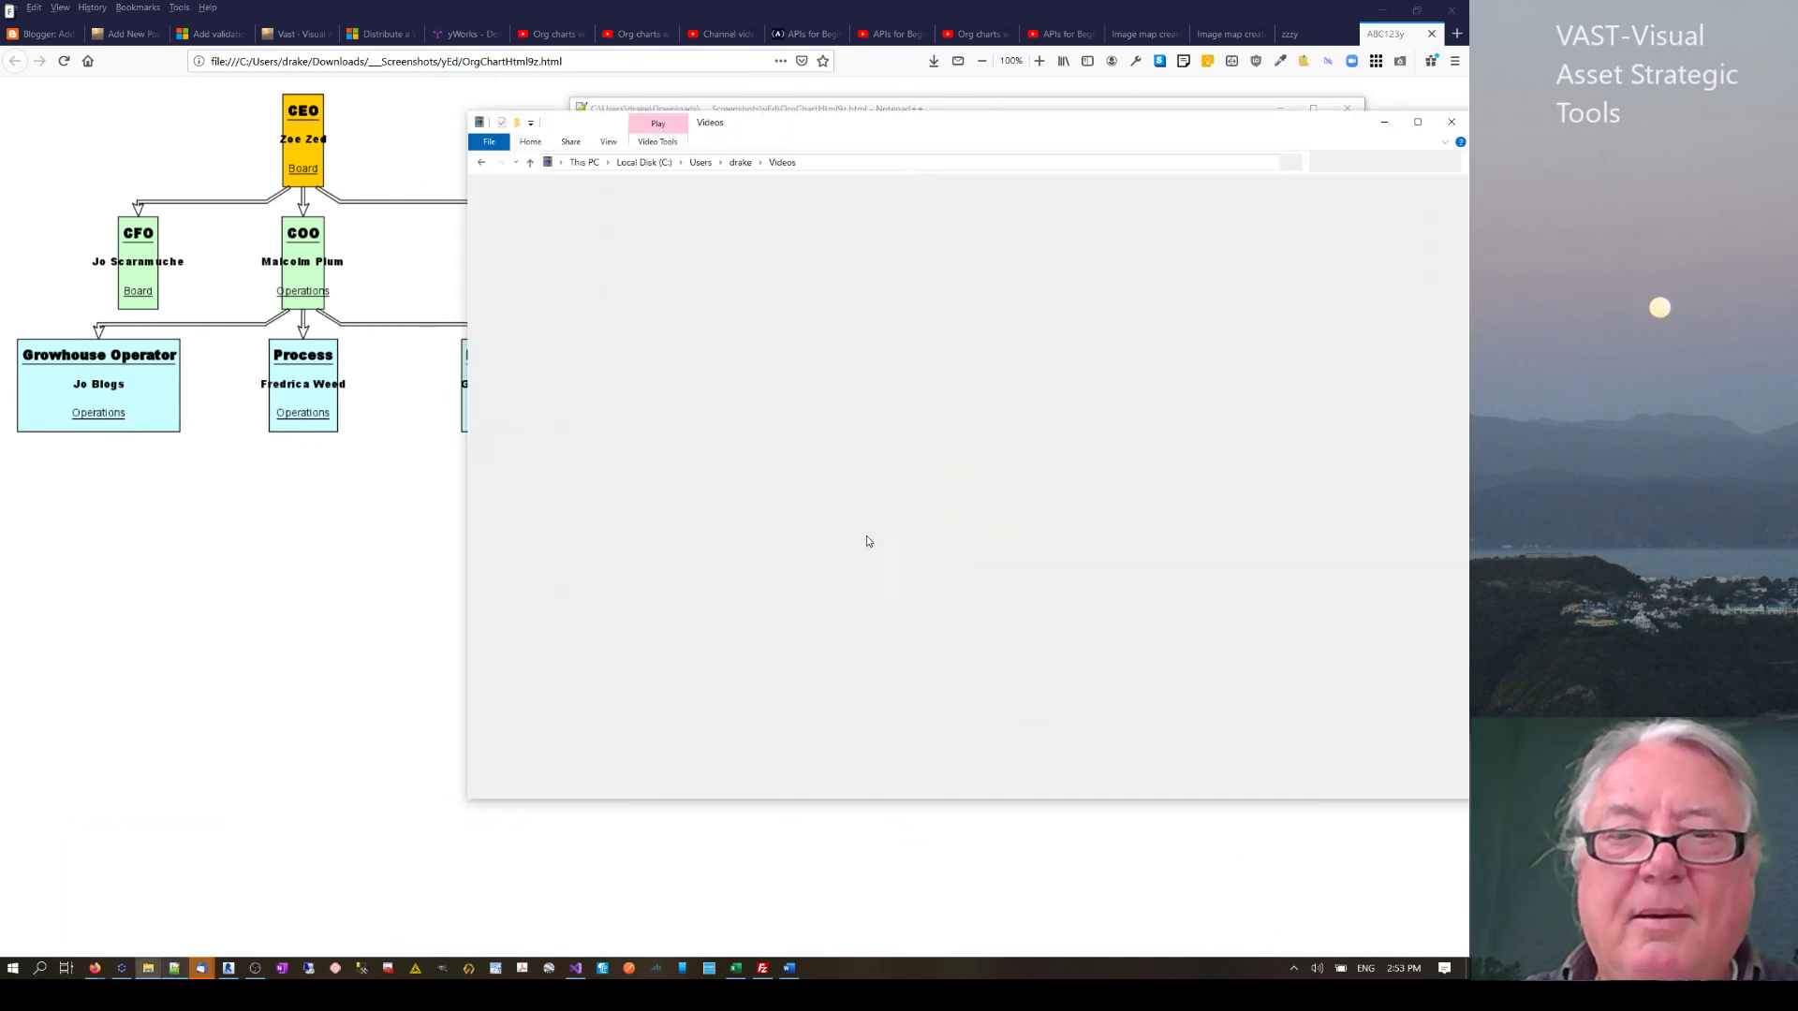
right_click(700, 641)
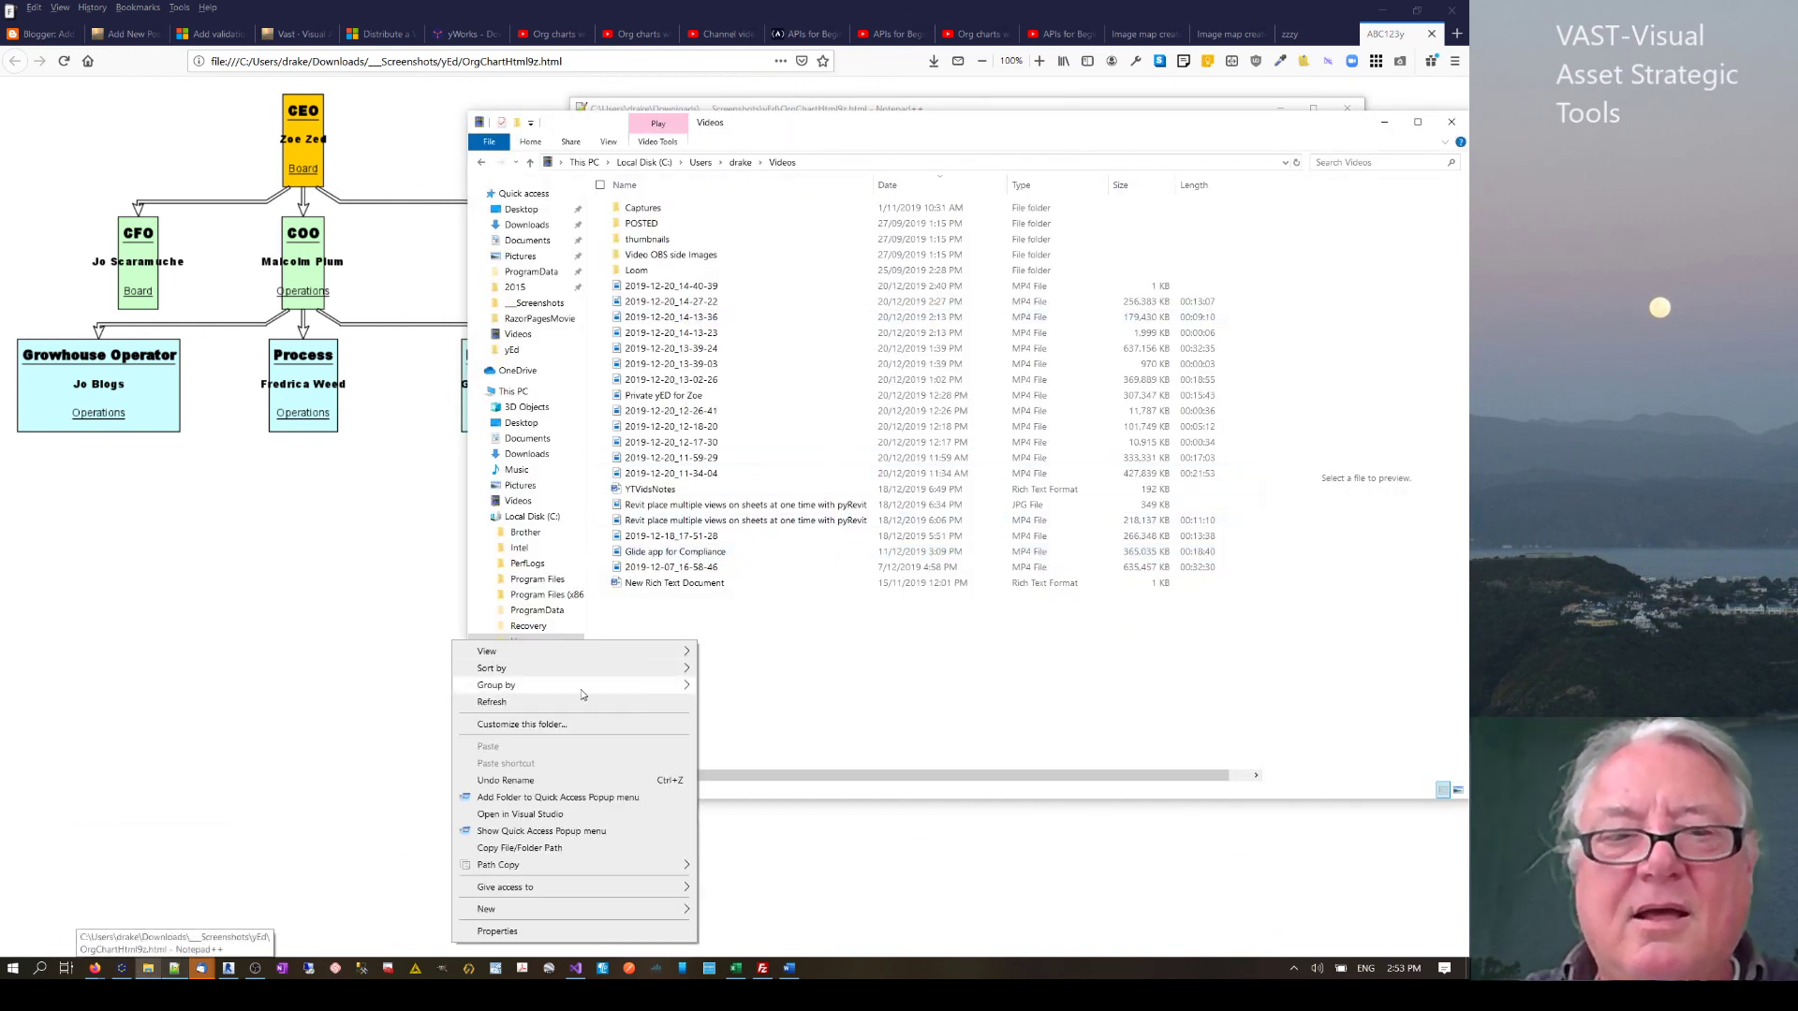
middle_click(884, 672)
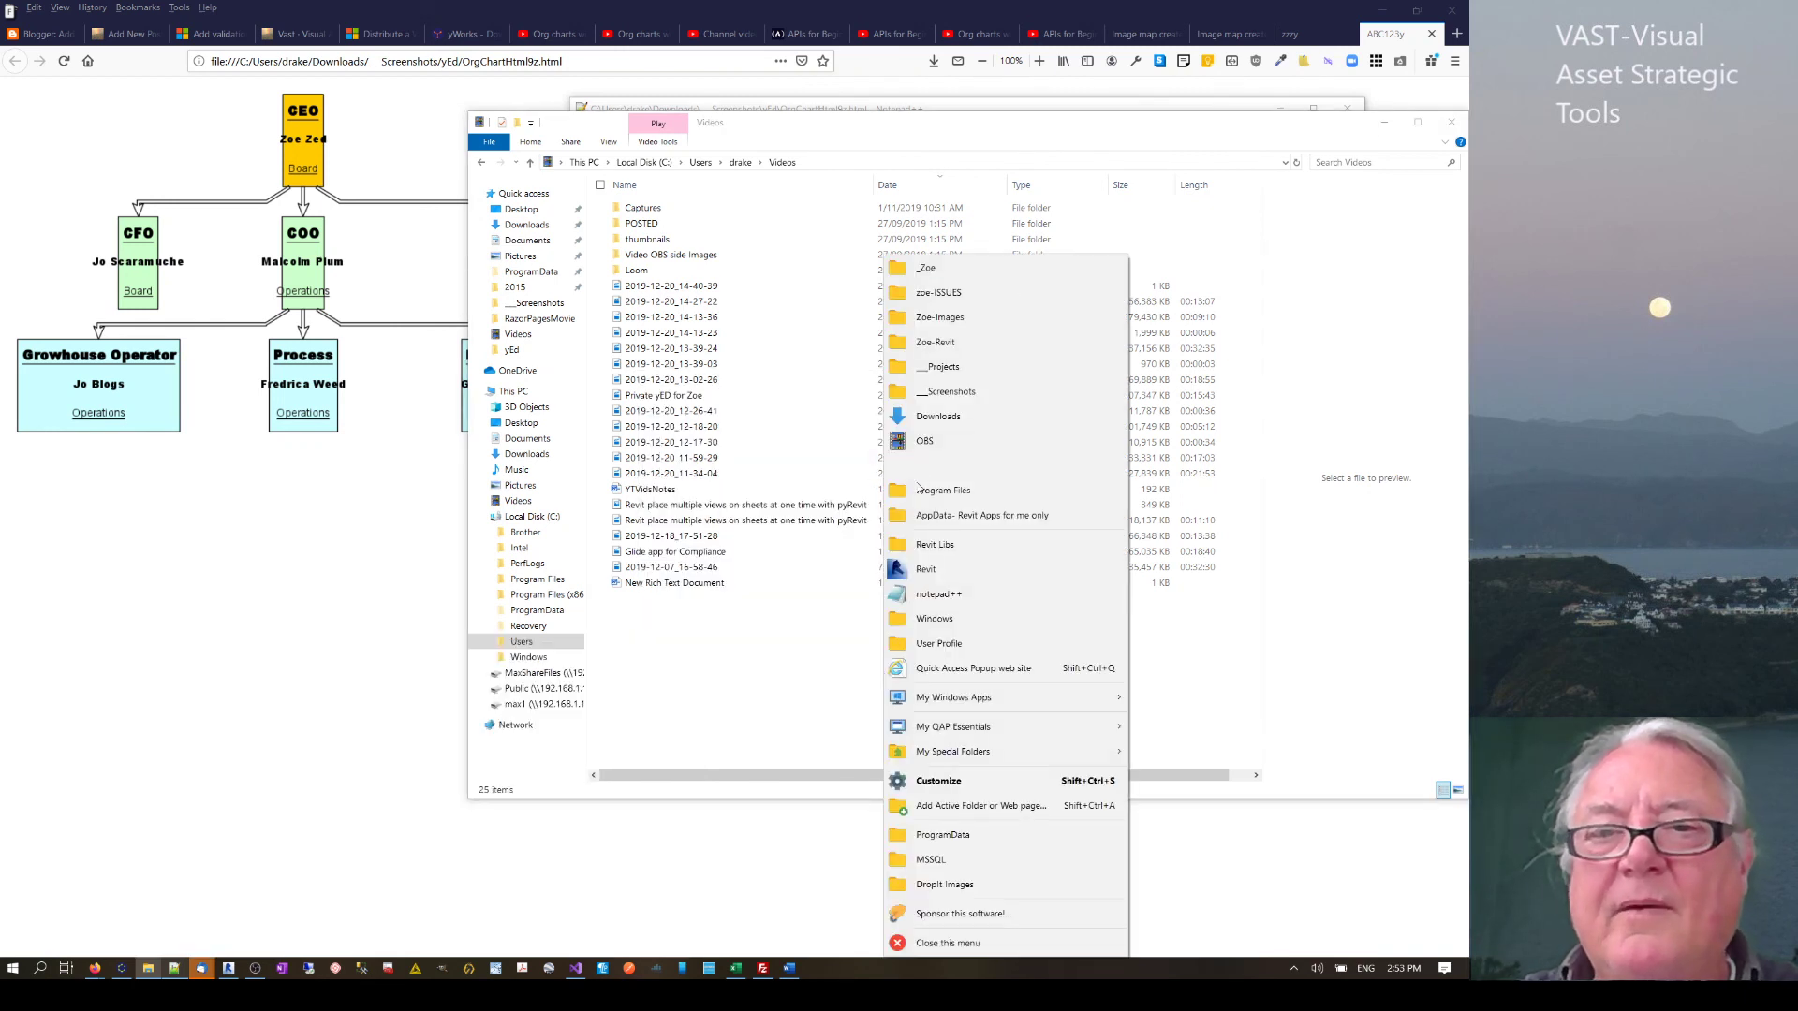
left_click(945, 391)
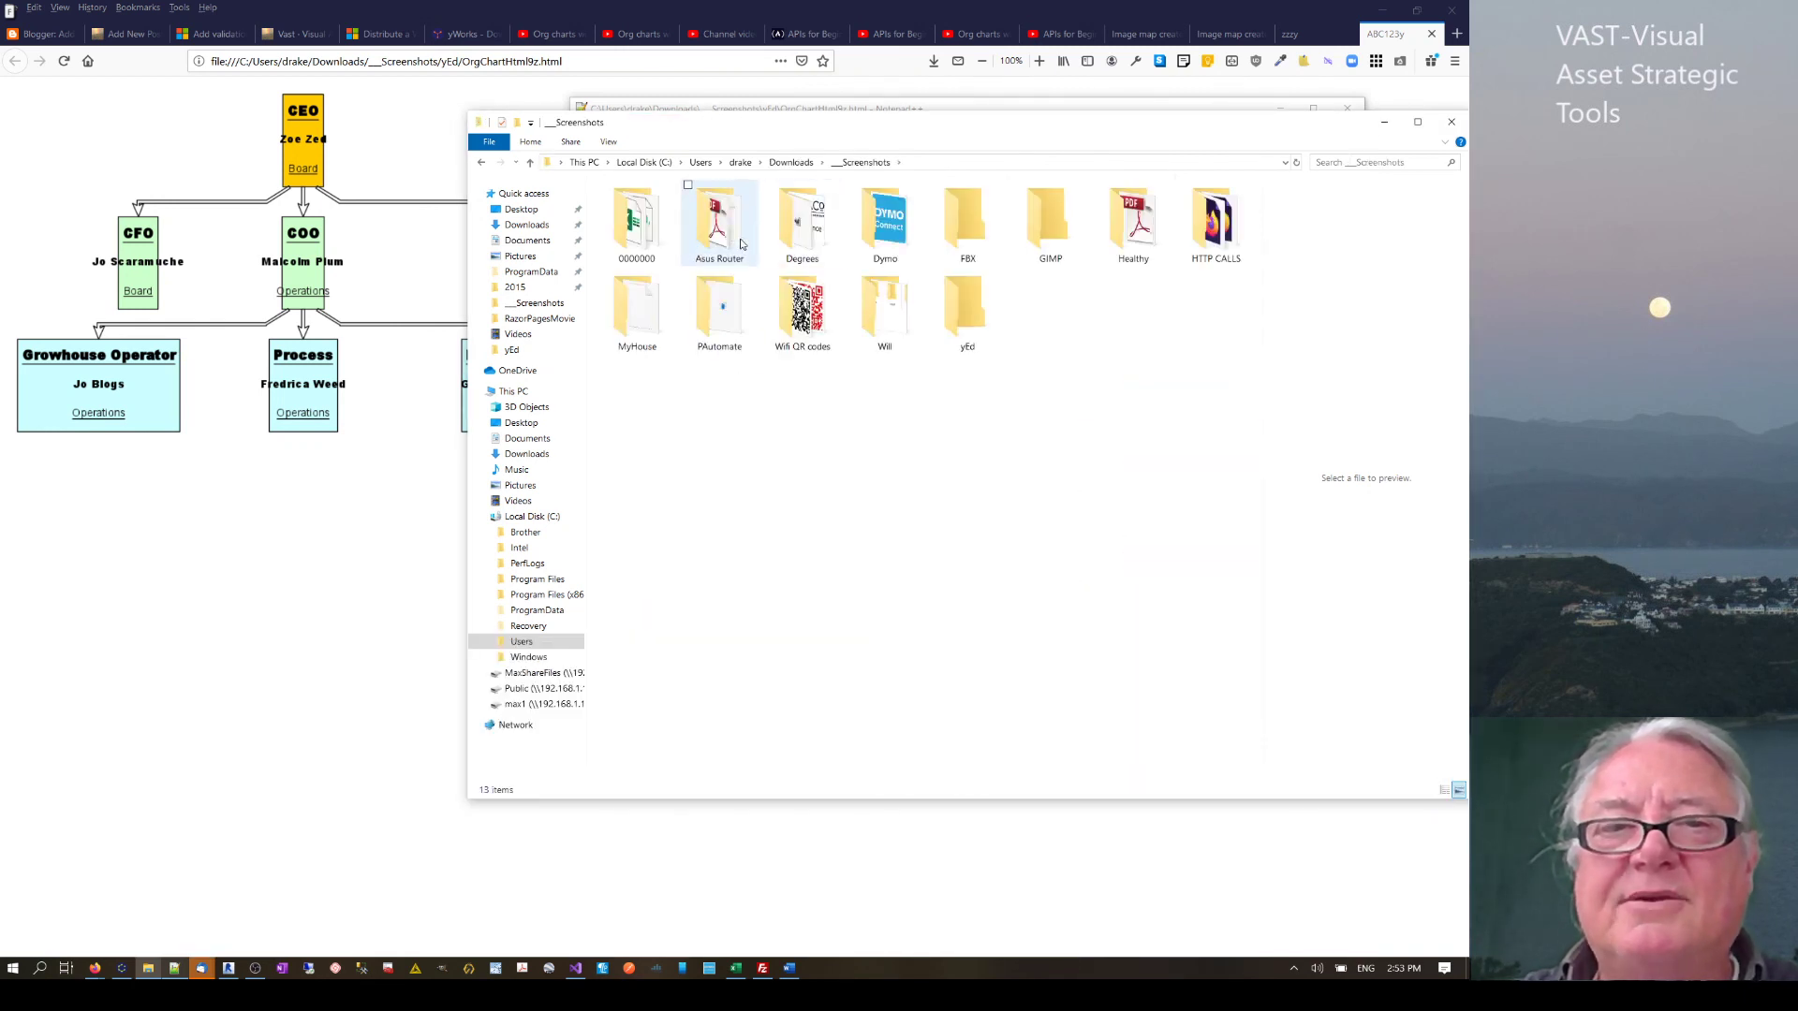
double_click(965, 313)
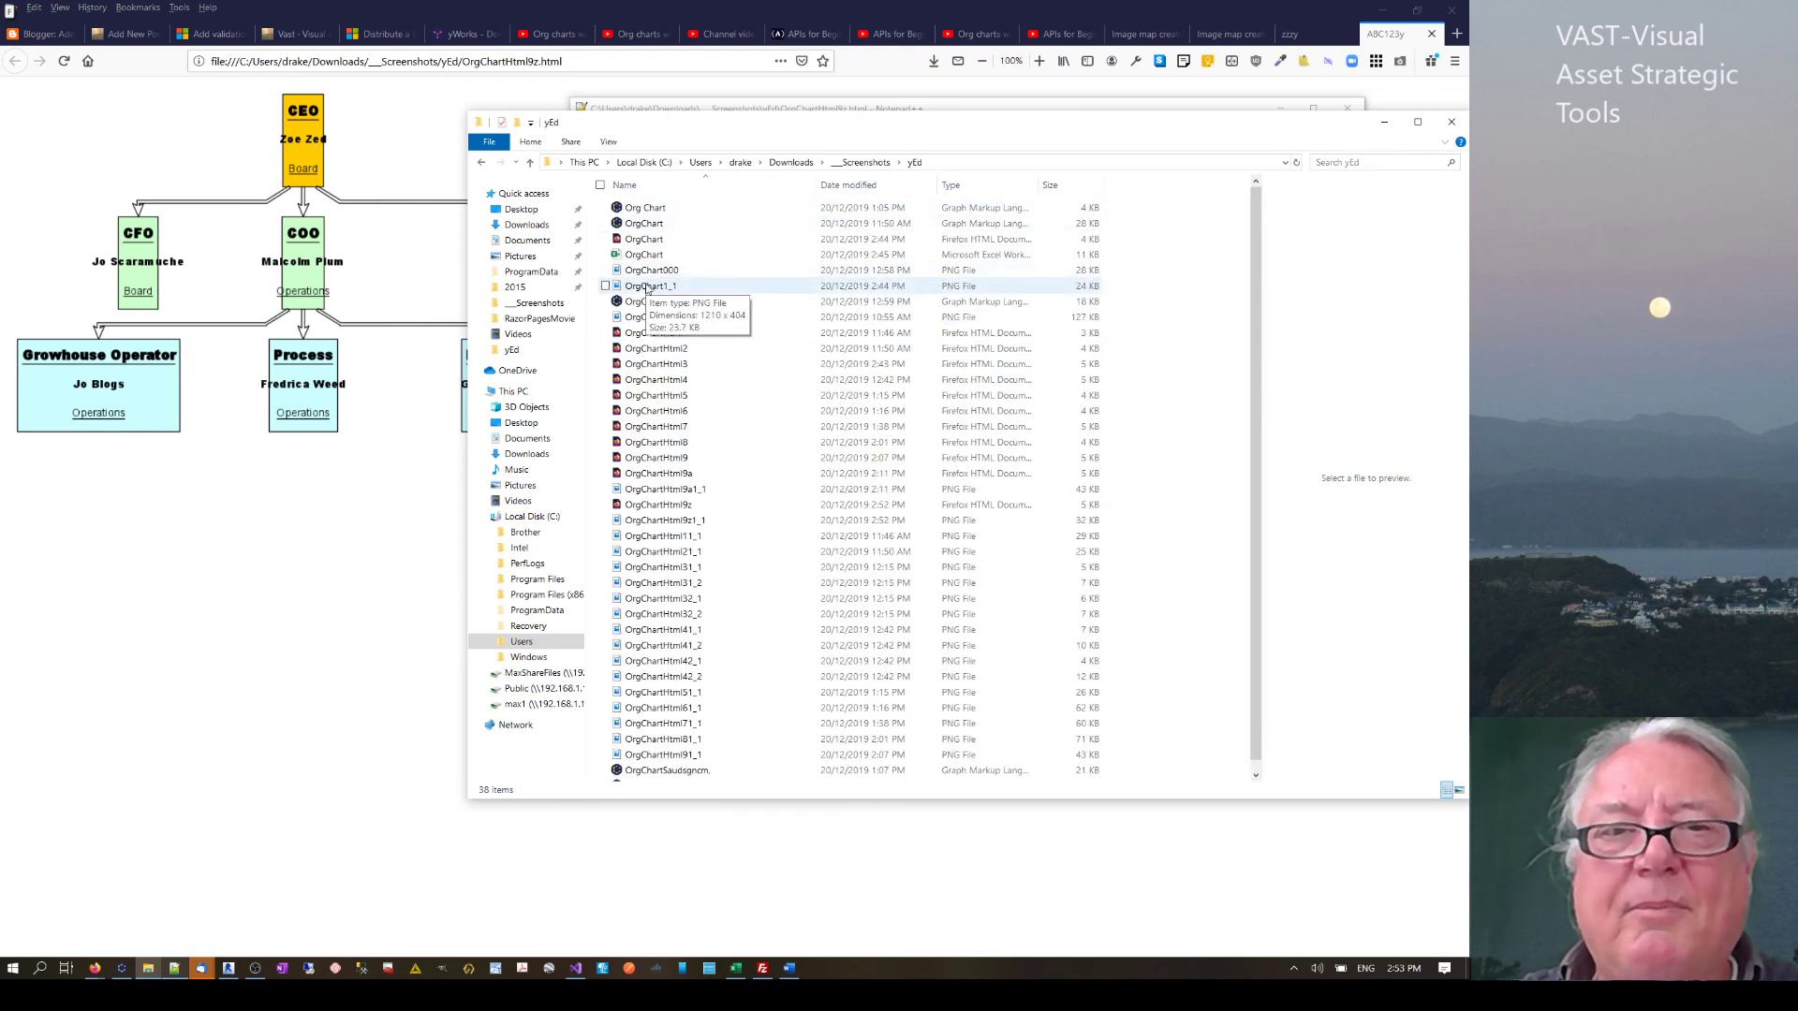
- Preview the exported OrgChartHtml9z HTML file and its companion image OrgChartHtml9z1_1 in the yEd folder
left_click(660, 505)
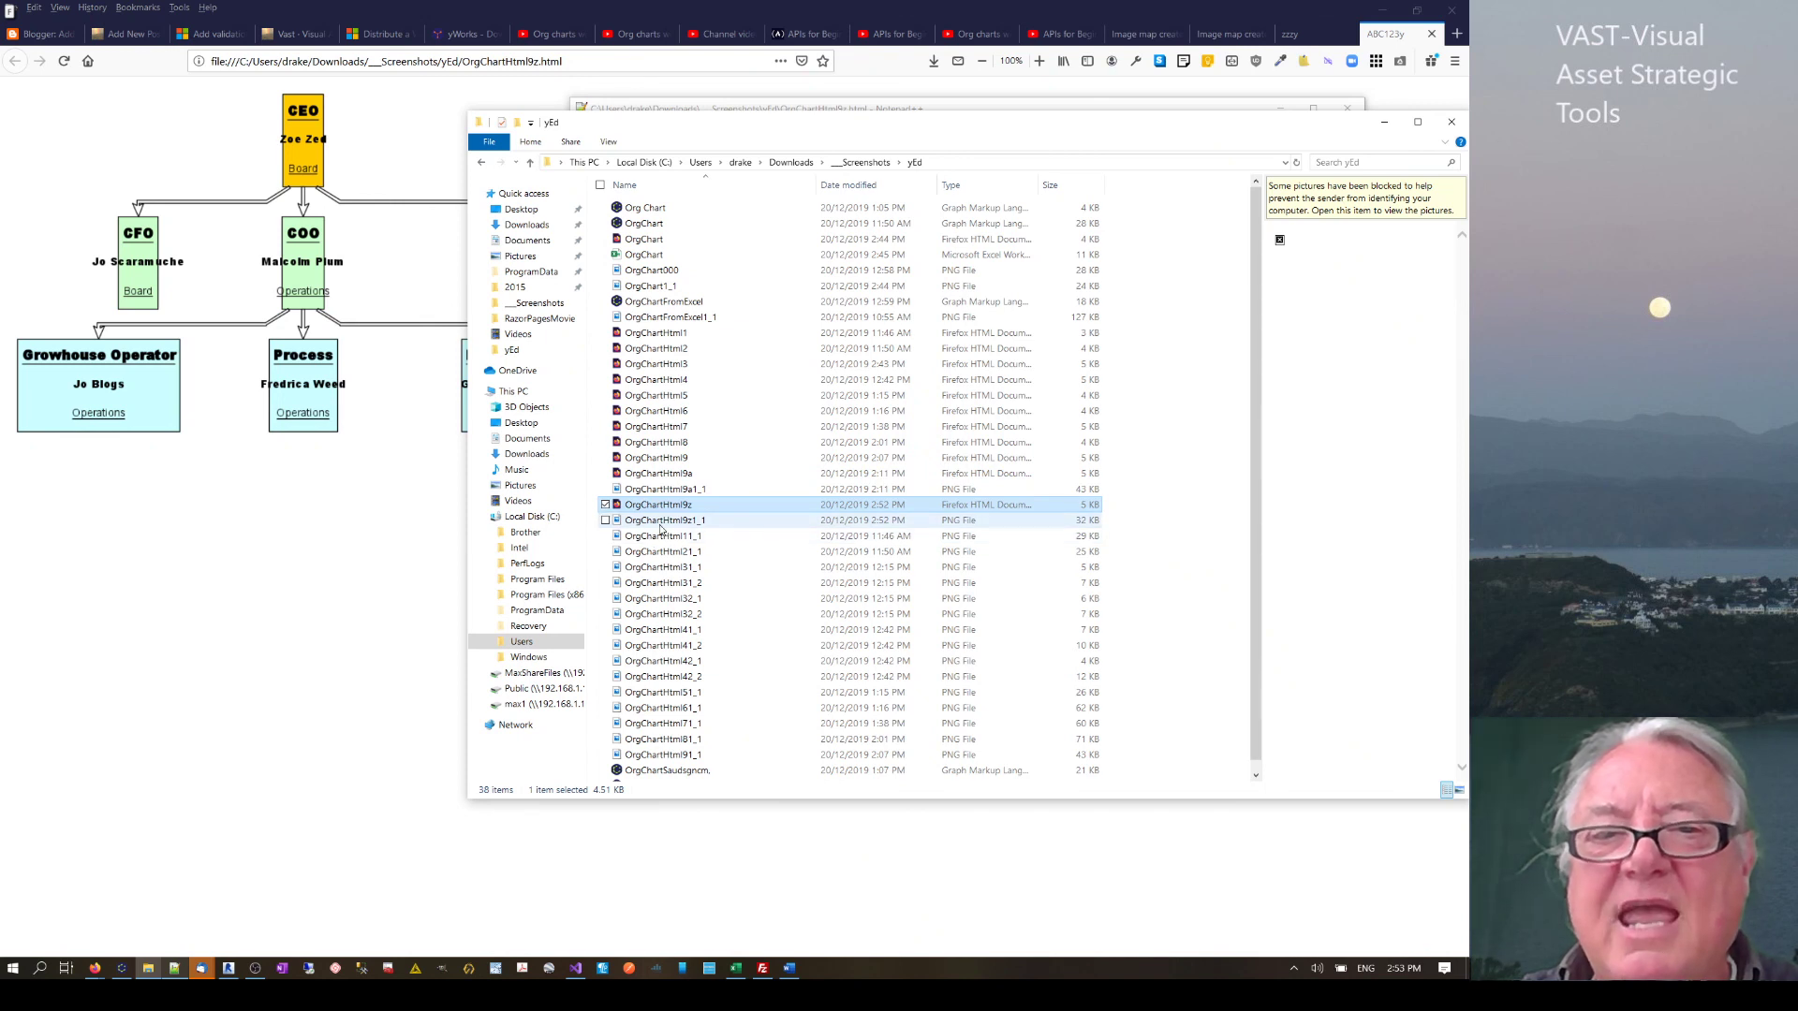
left_click(660, 527)
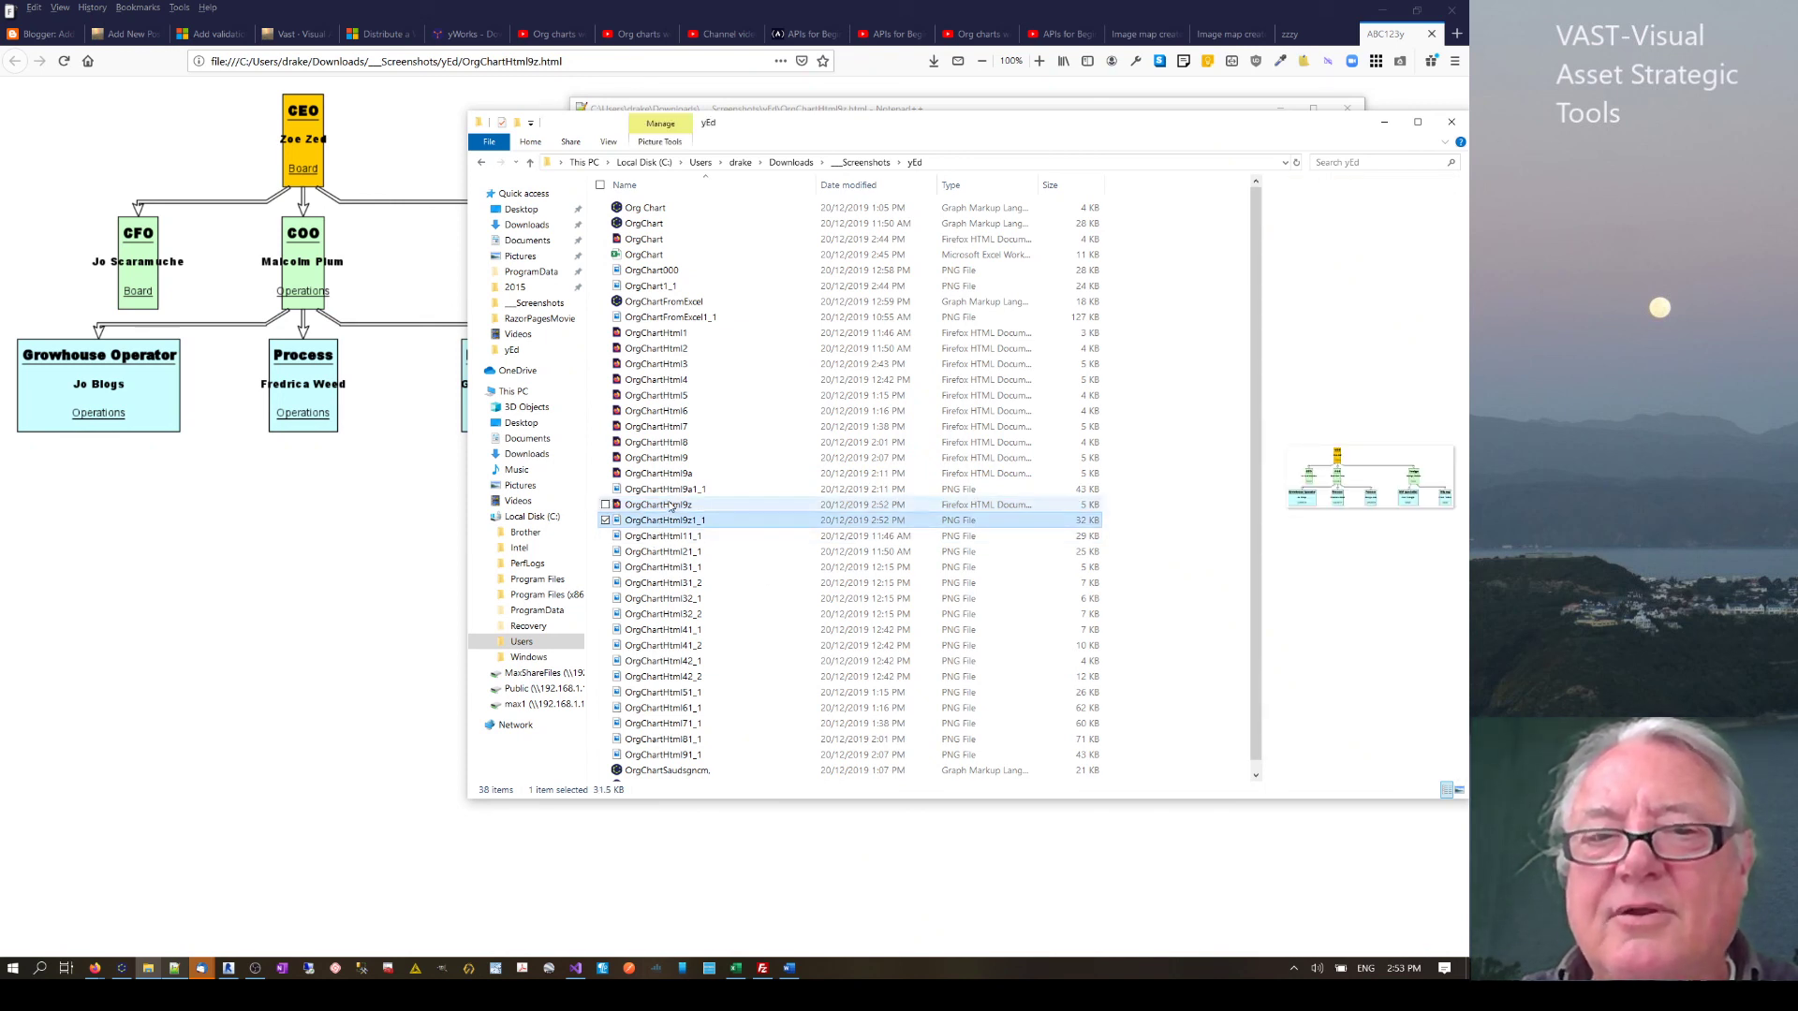
left_click(672, 507)
left_click(662, 523)
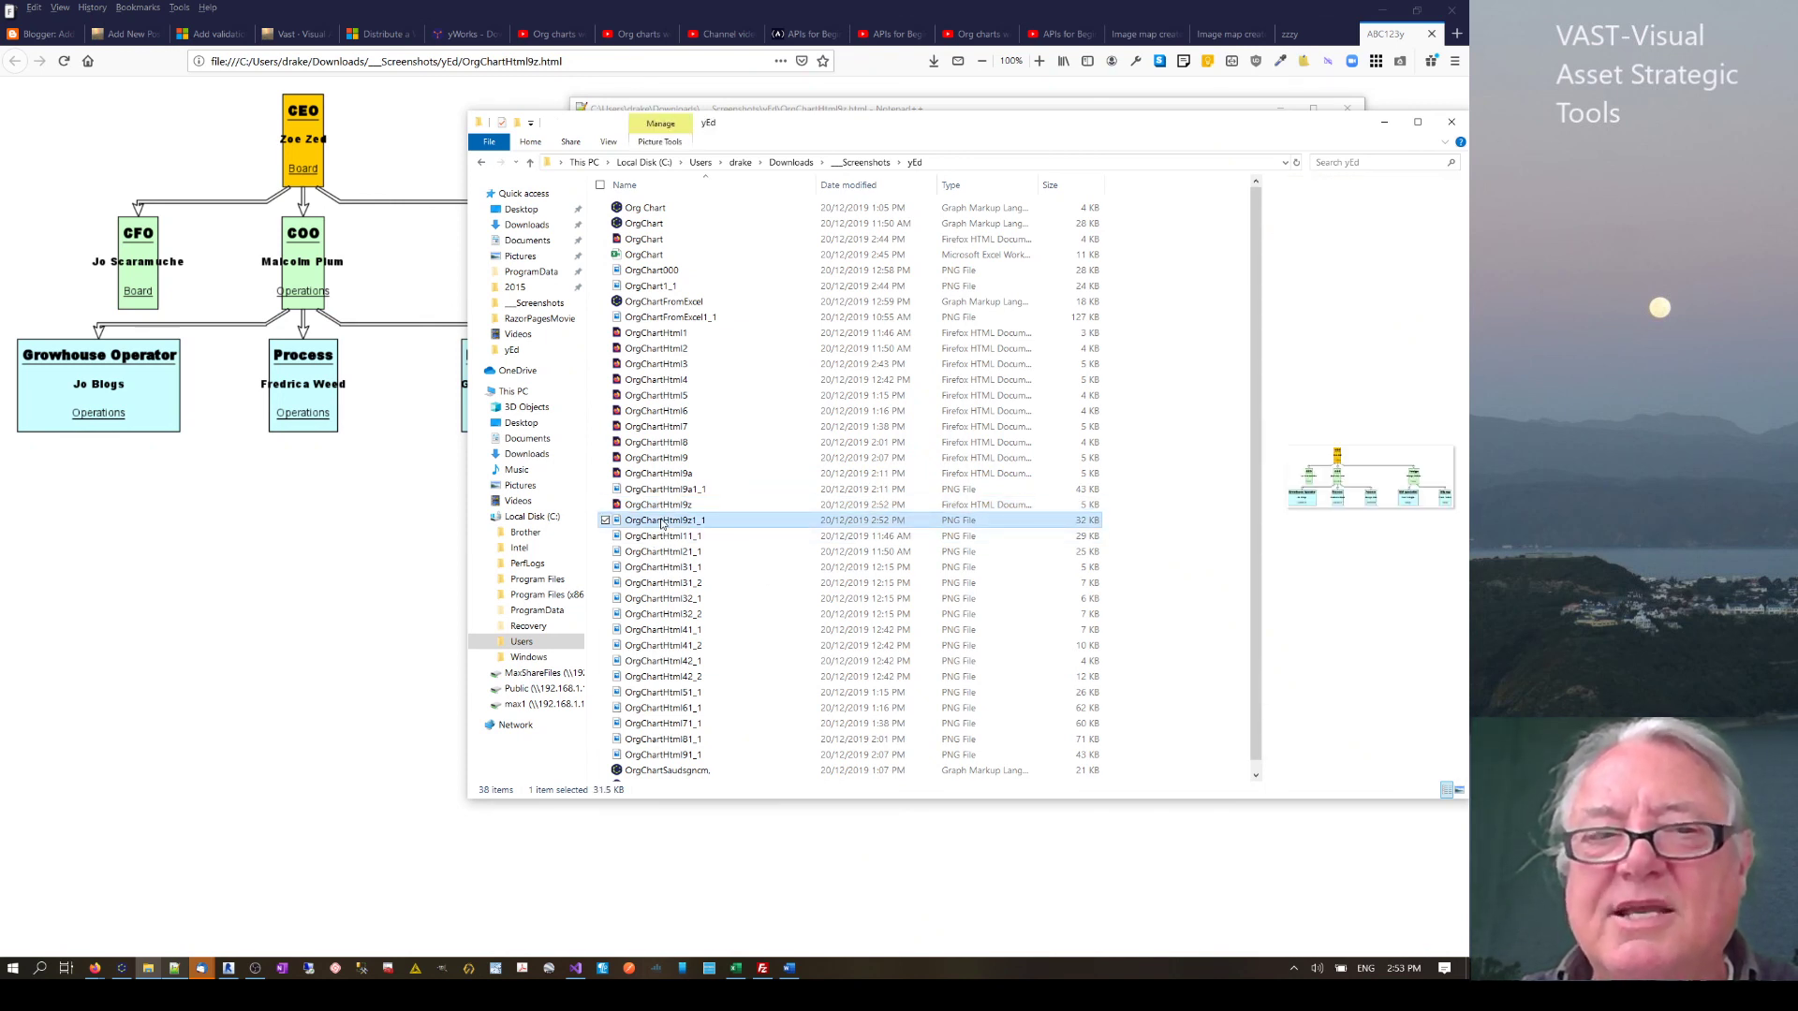